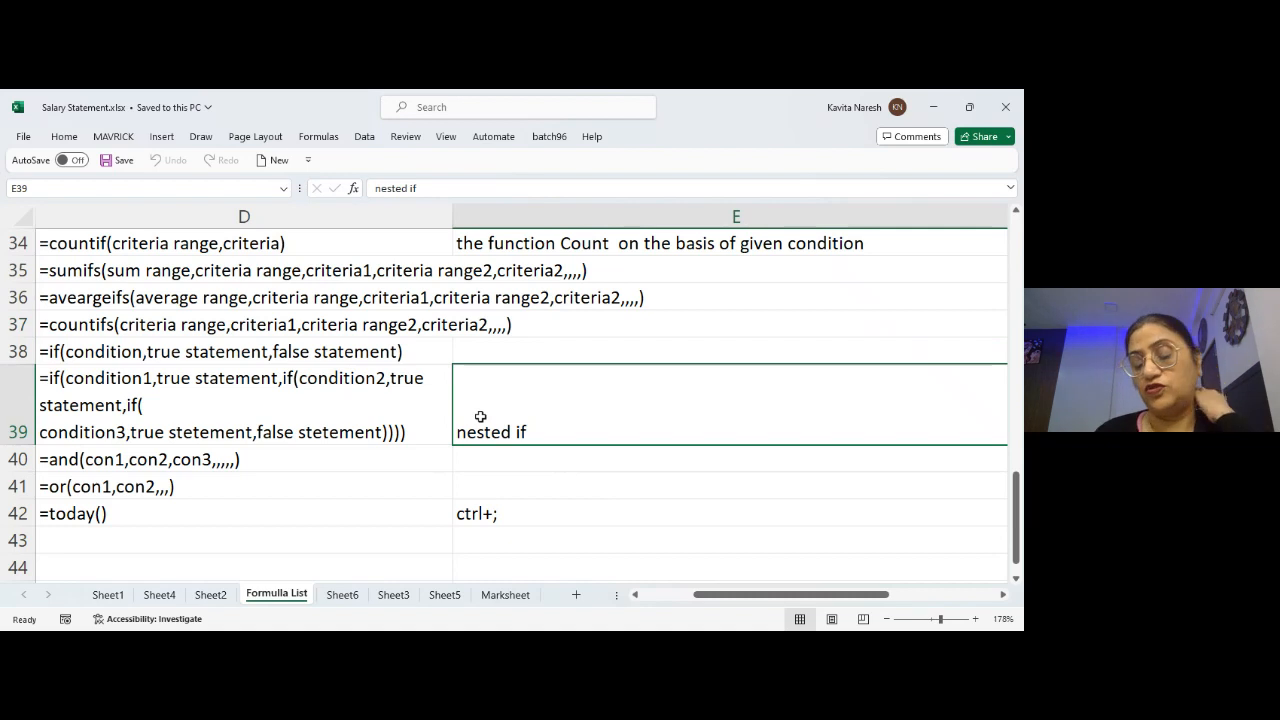
- Review the Date entry in row 42 of the formula list, including its function and keyboard shortcut
key("Left")
key("Left")
key("Left")
key("Down")
key("Down")
key("Down")
key("Down")
key("Down")
key("Down")
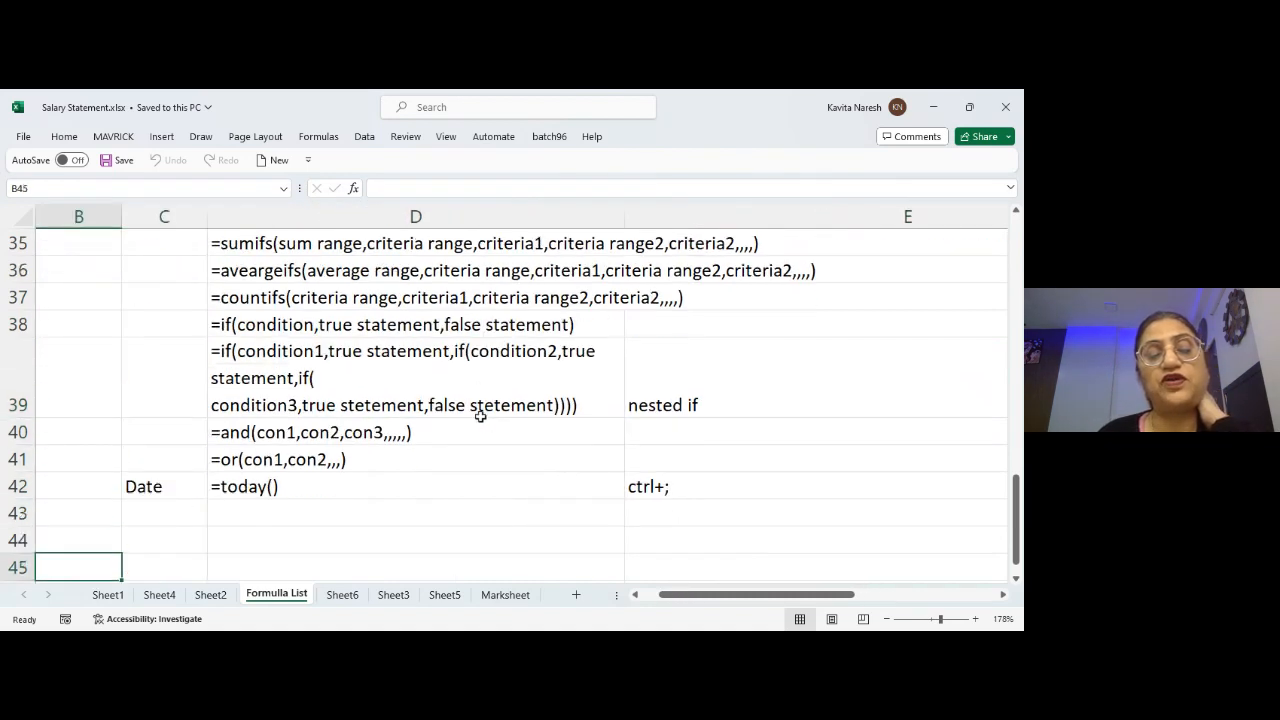
key("Down")
key("Down")
key("Up")
key("Up")
key("Up")
key("Up")
key("Up")
key("Right")
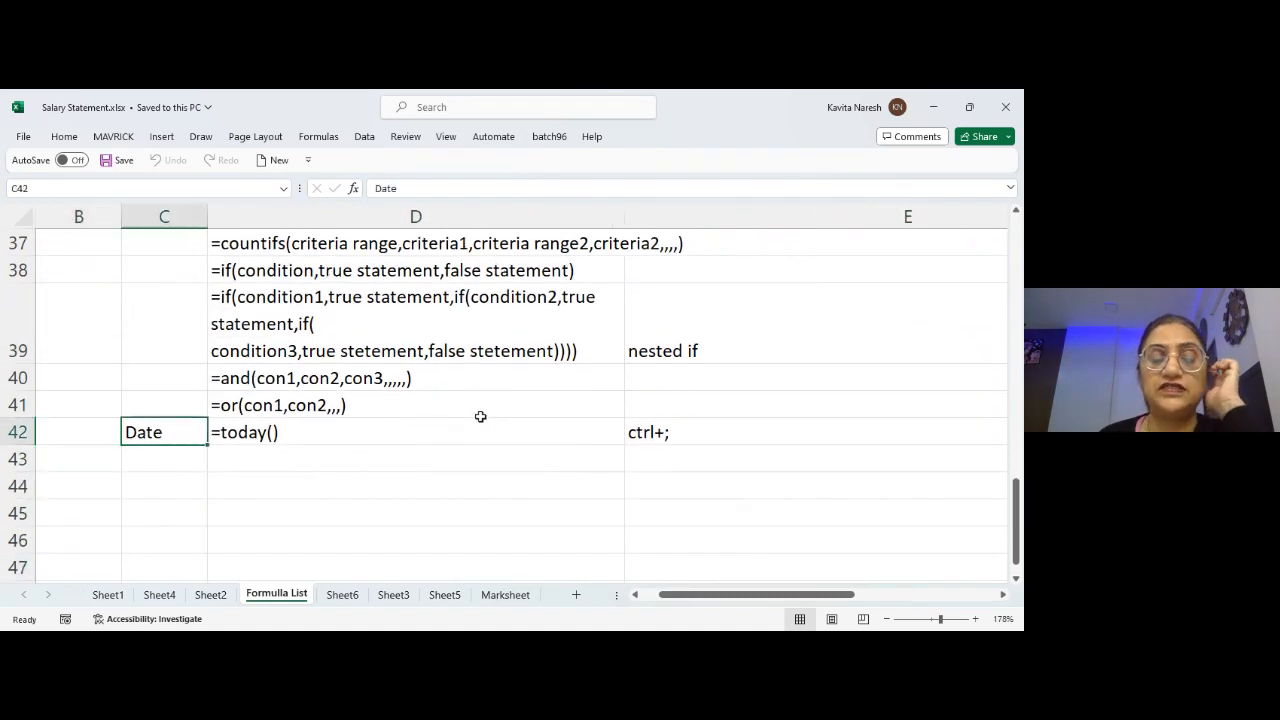
key("Right")
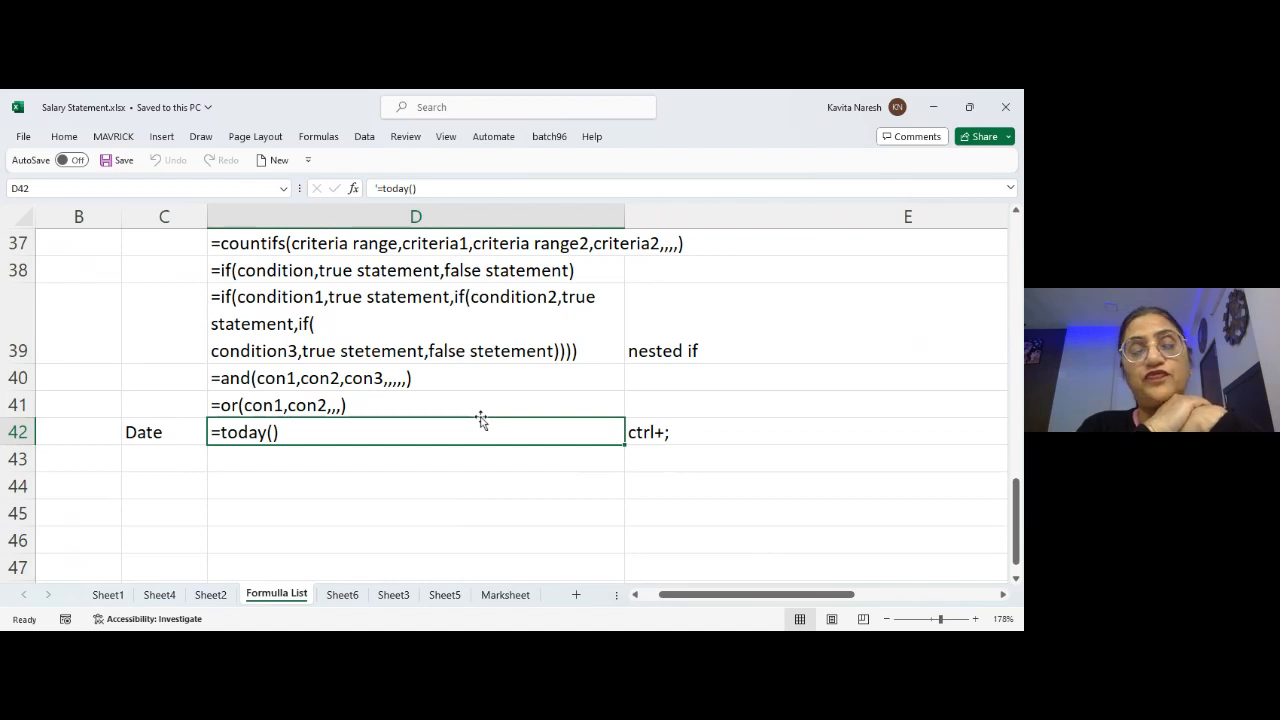
left_click(660, 435)
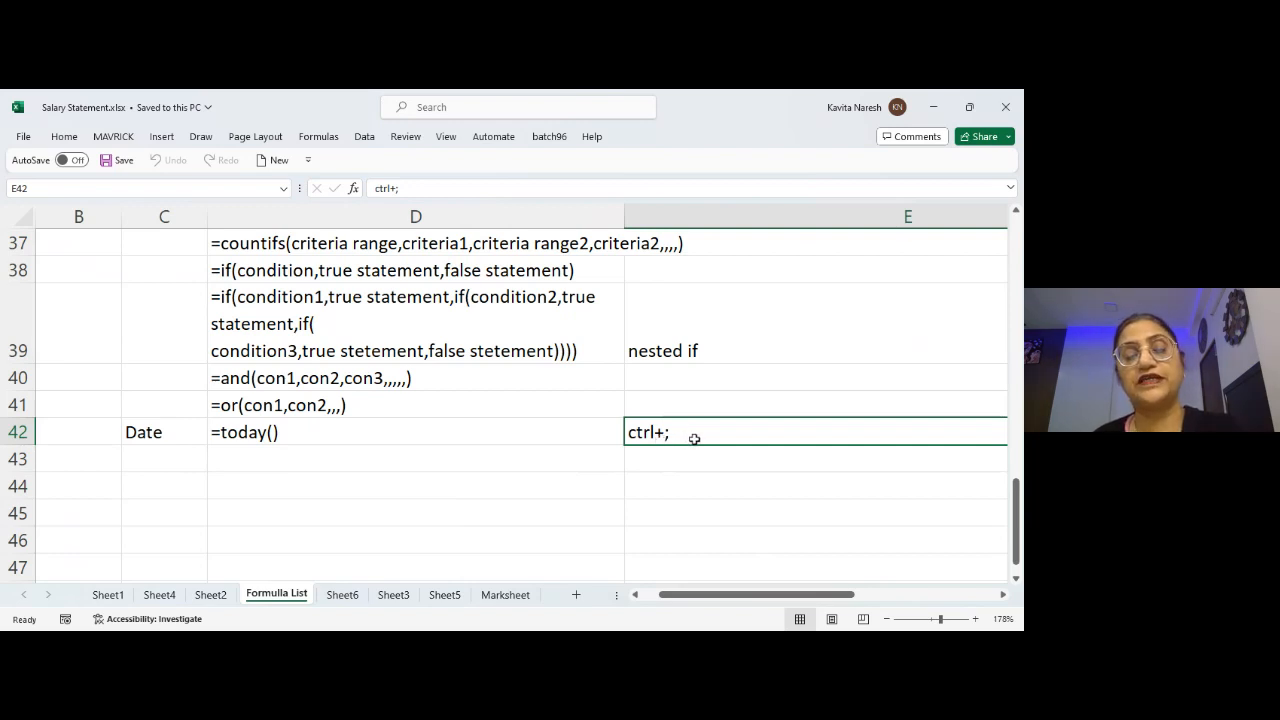
left_click(490, 431)
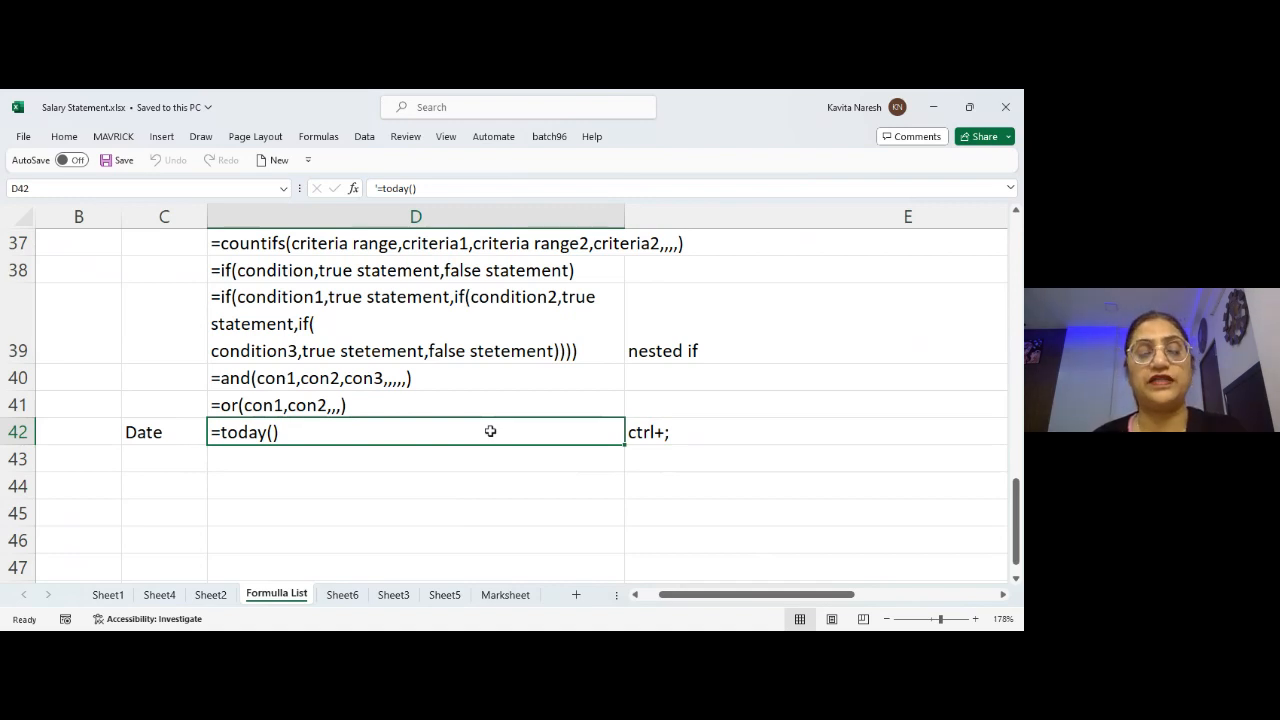
- Add =now() as literal text in cell D43, below the today function in the formula list
left_click(282, 453)
type("=")
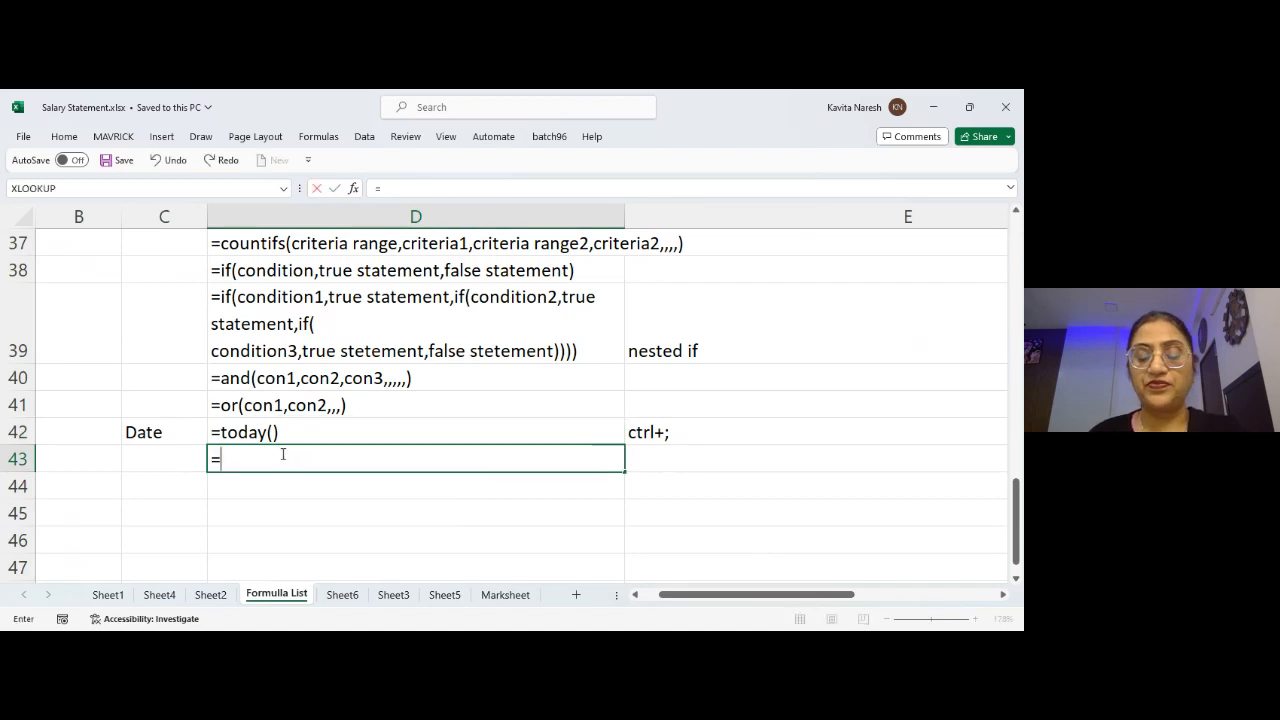
key("BackSpace")
type("'=now()")
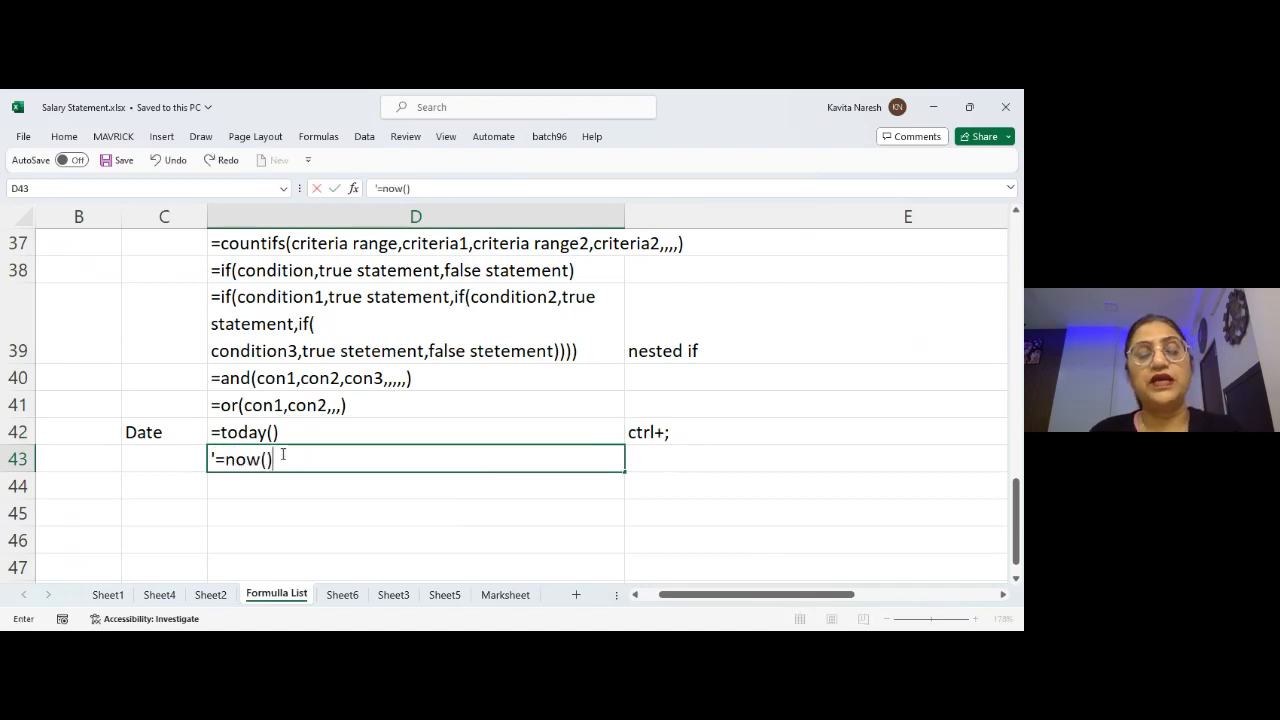
key("Return")
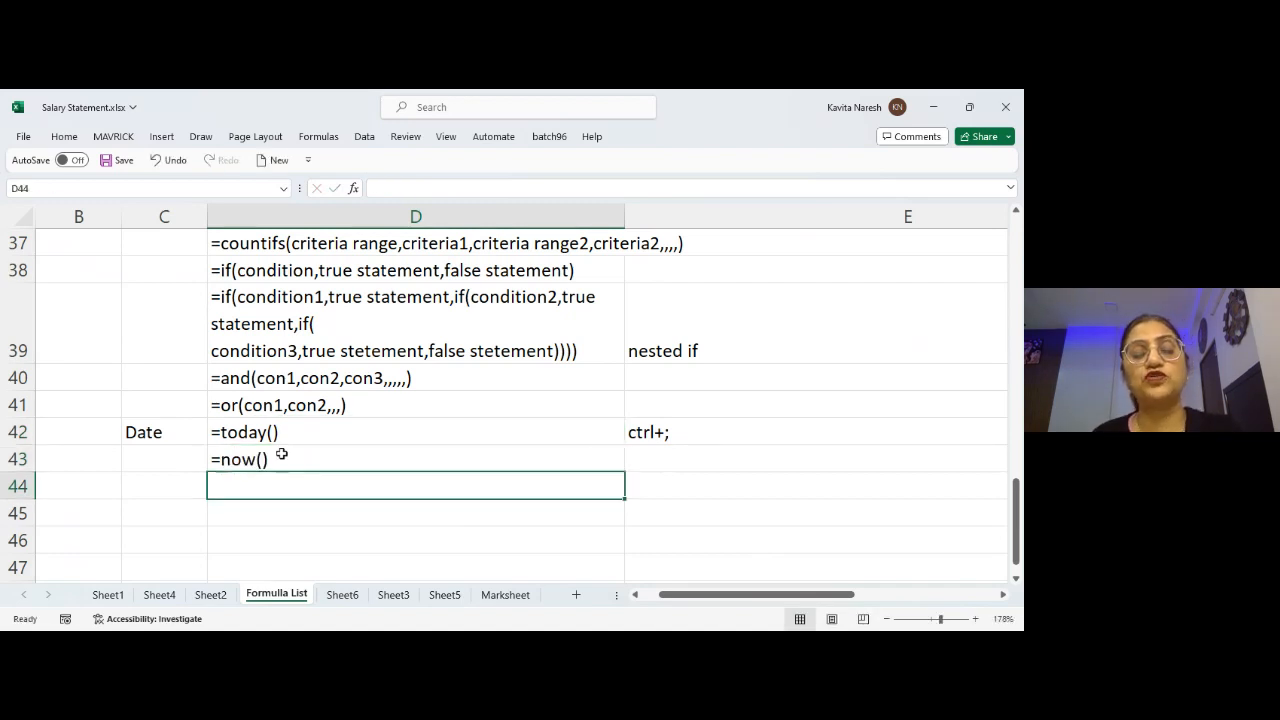
- Record the shortcut Ctrl+shift+; in cell E43 beside the now function
left_click(282, 455)
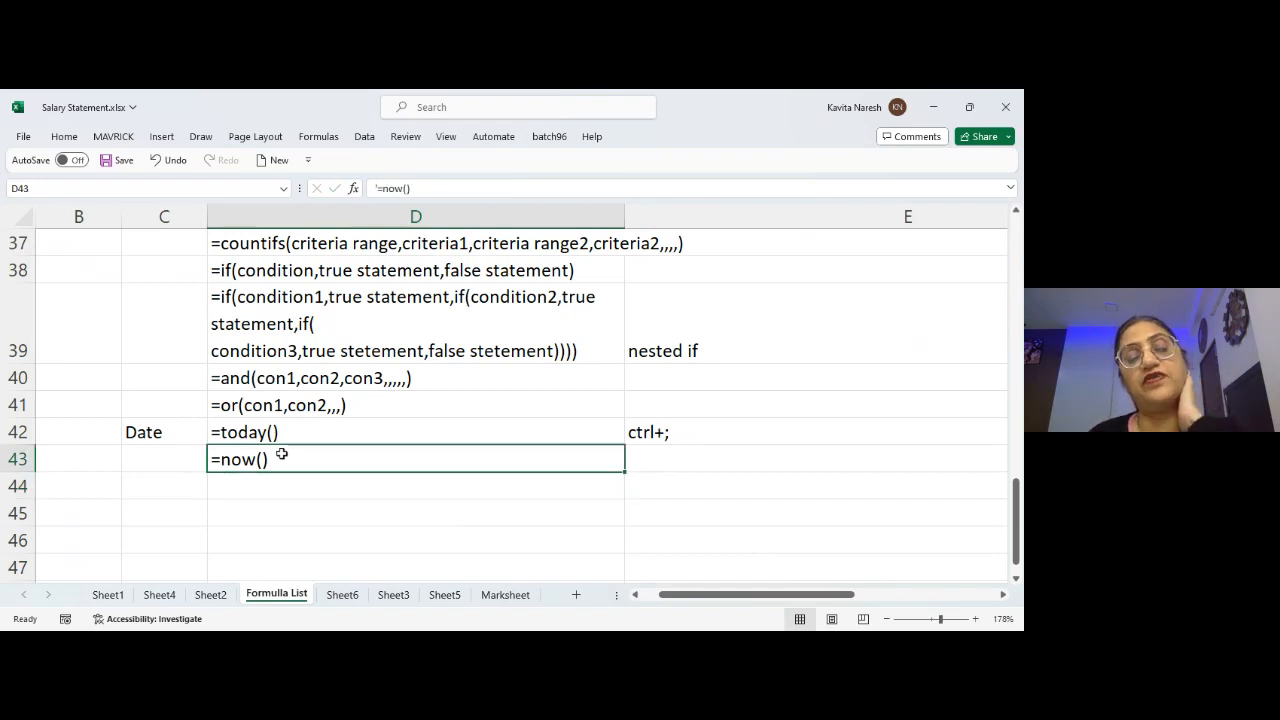
key("Right")
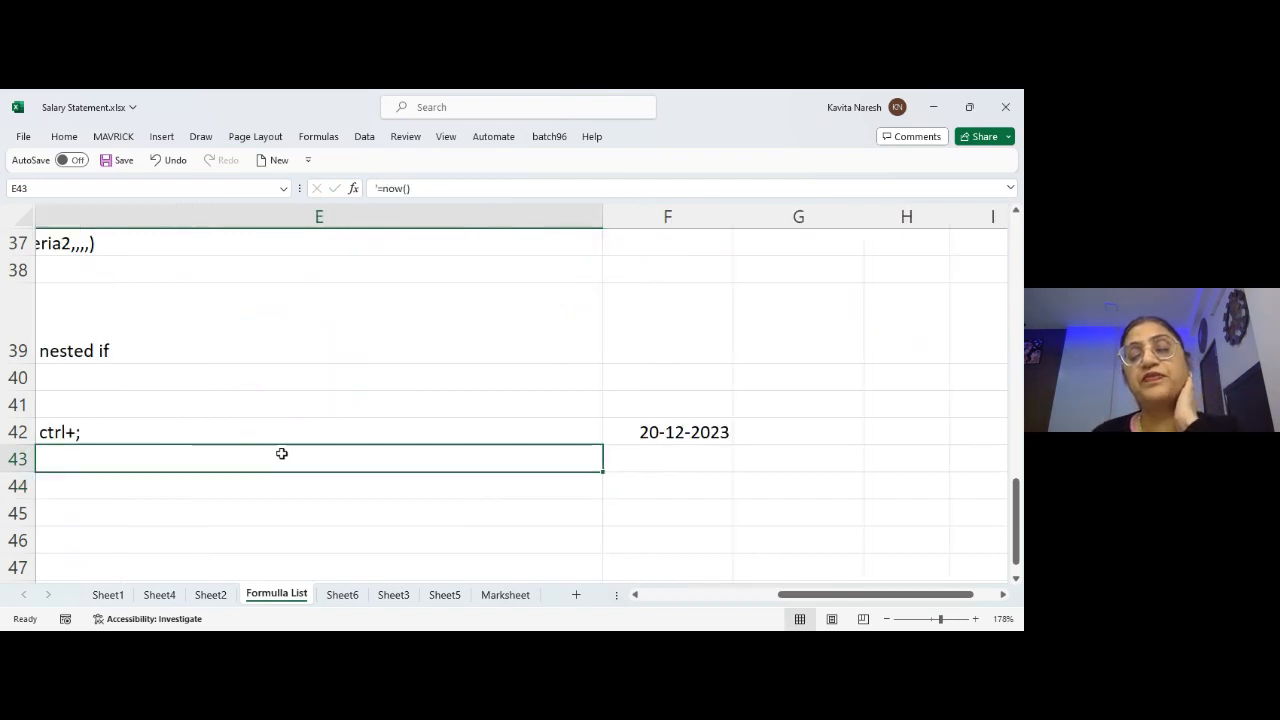
type("Ctrl+s")
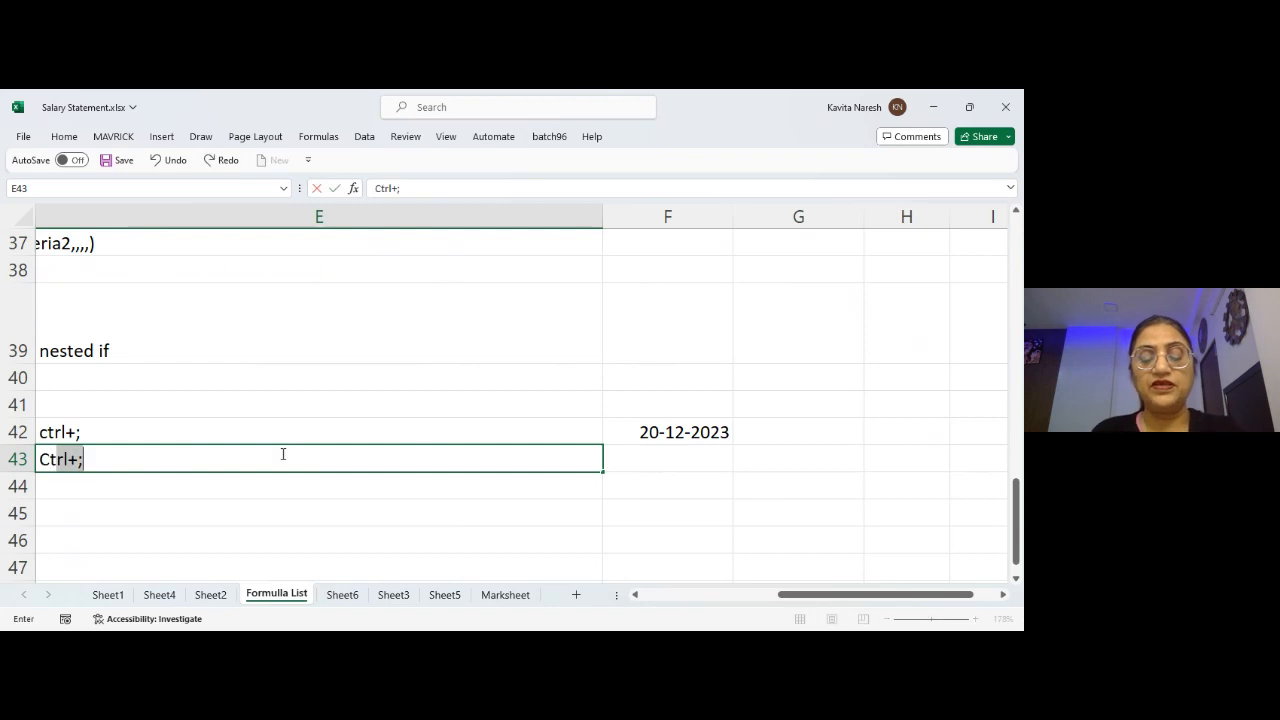
type("hift+;")
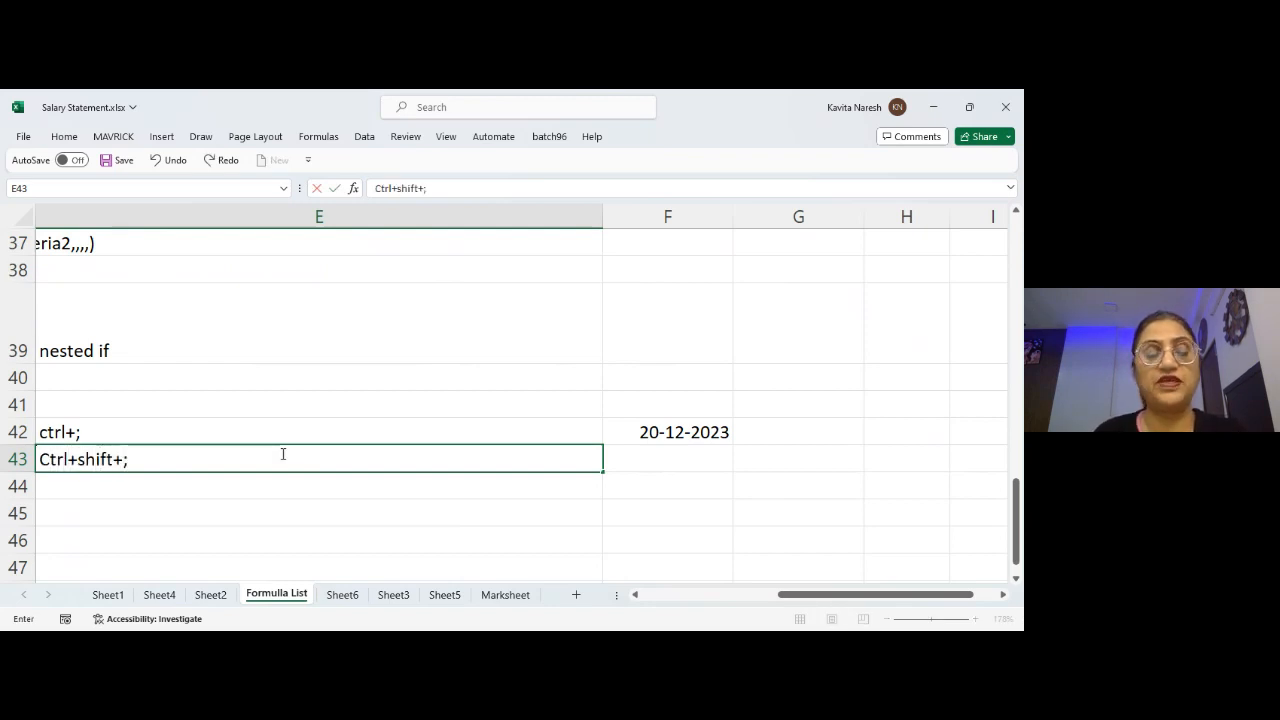
key("Return")
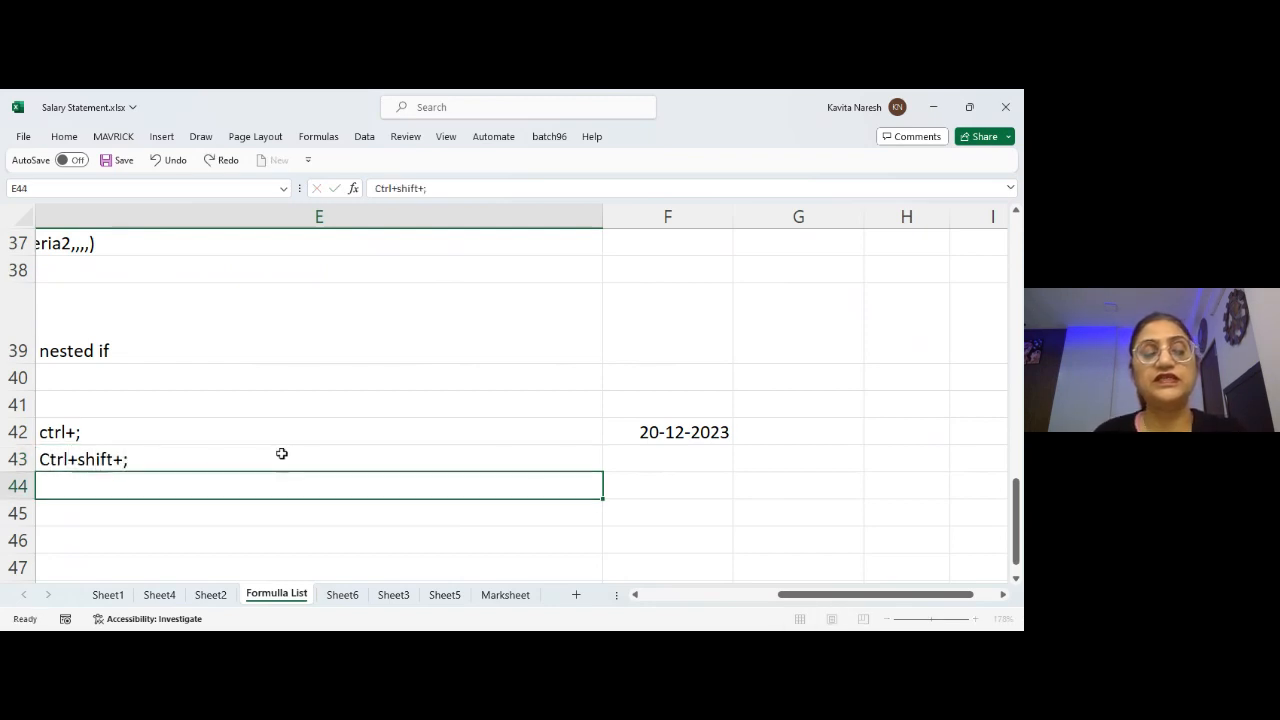
key("Up")
key("Left")
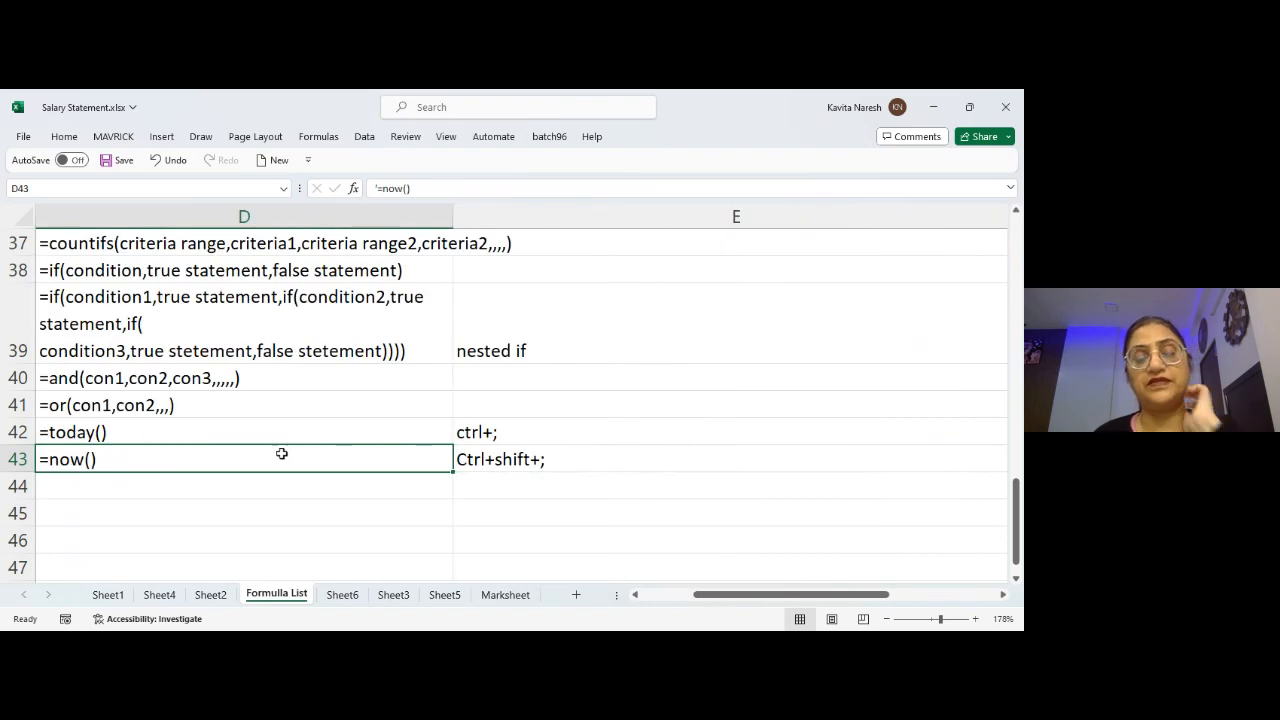
- Insert three blank columns on Sheet5 directly after the Emp doj column, before the TODAY-based day calculation
left_click(211, 600)
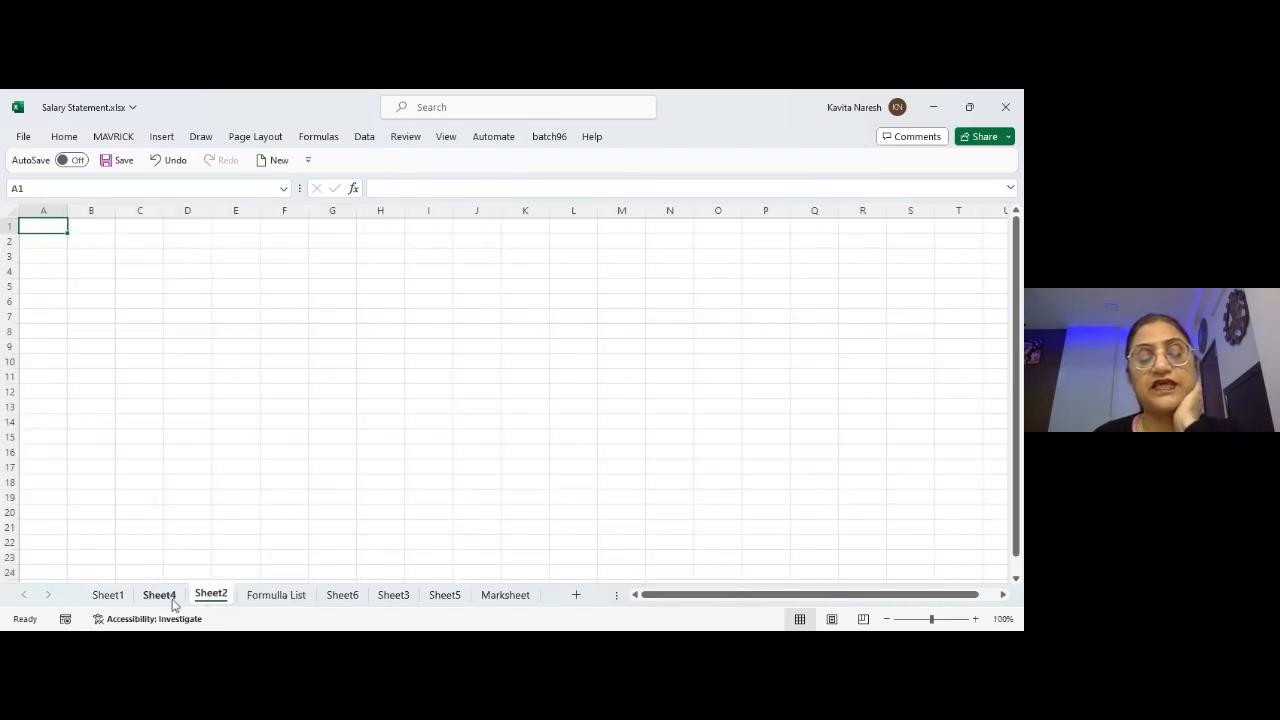
left_click(165, 597)
left_click(341, 596)
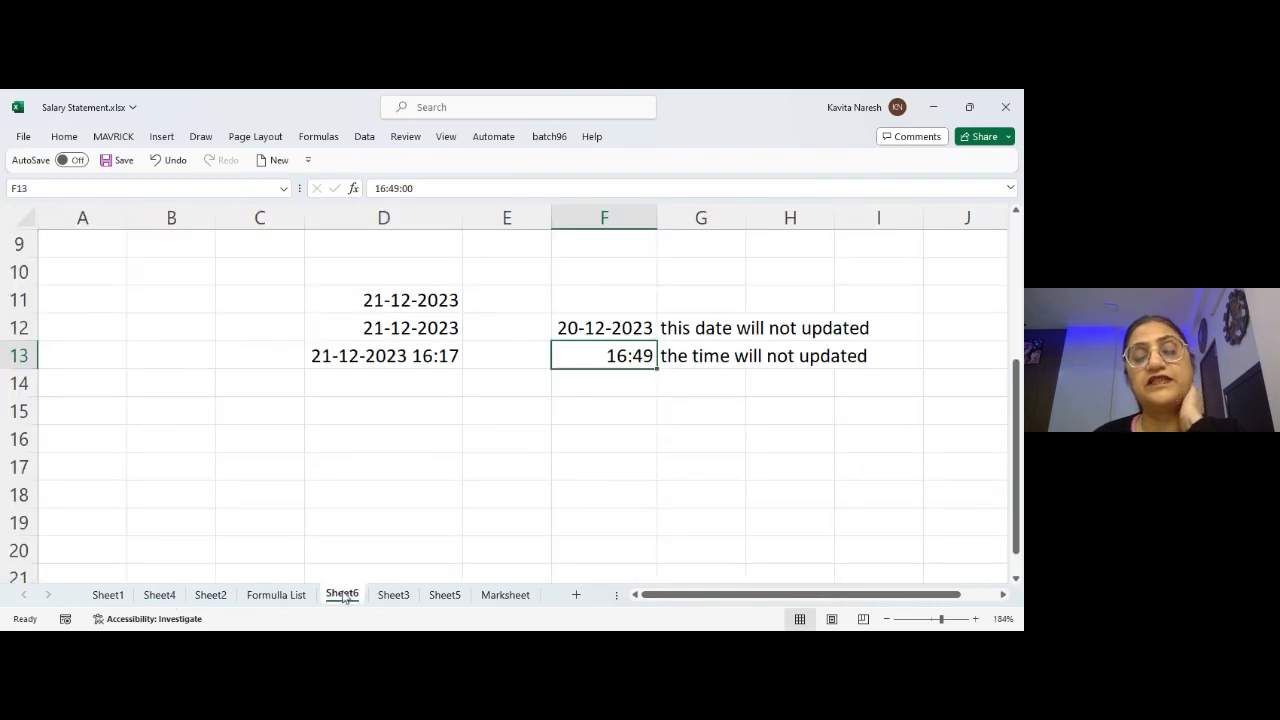
left_click(395, 596)
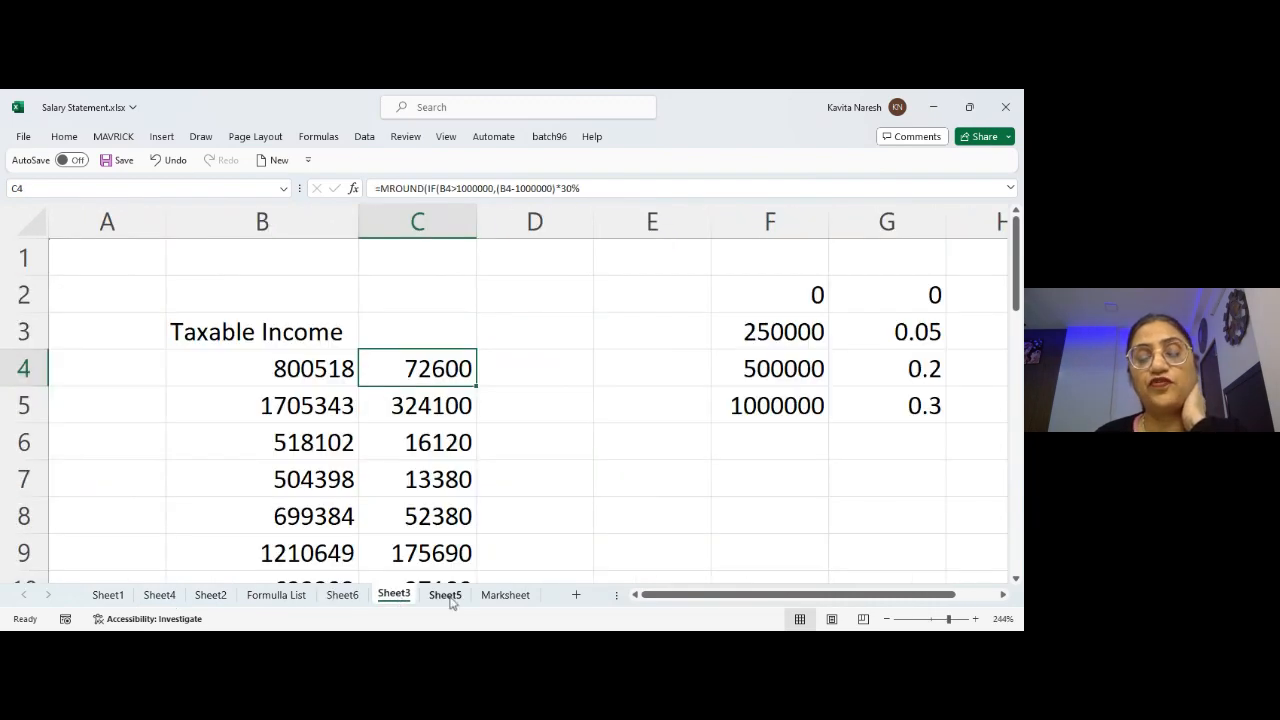
left_click(446, 596)
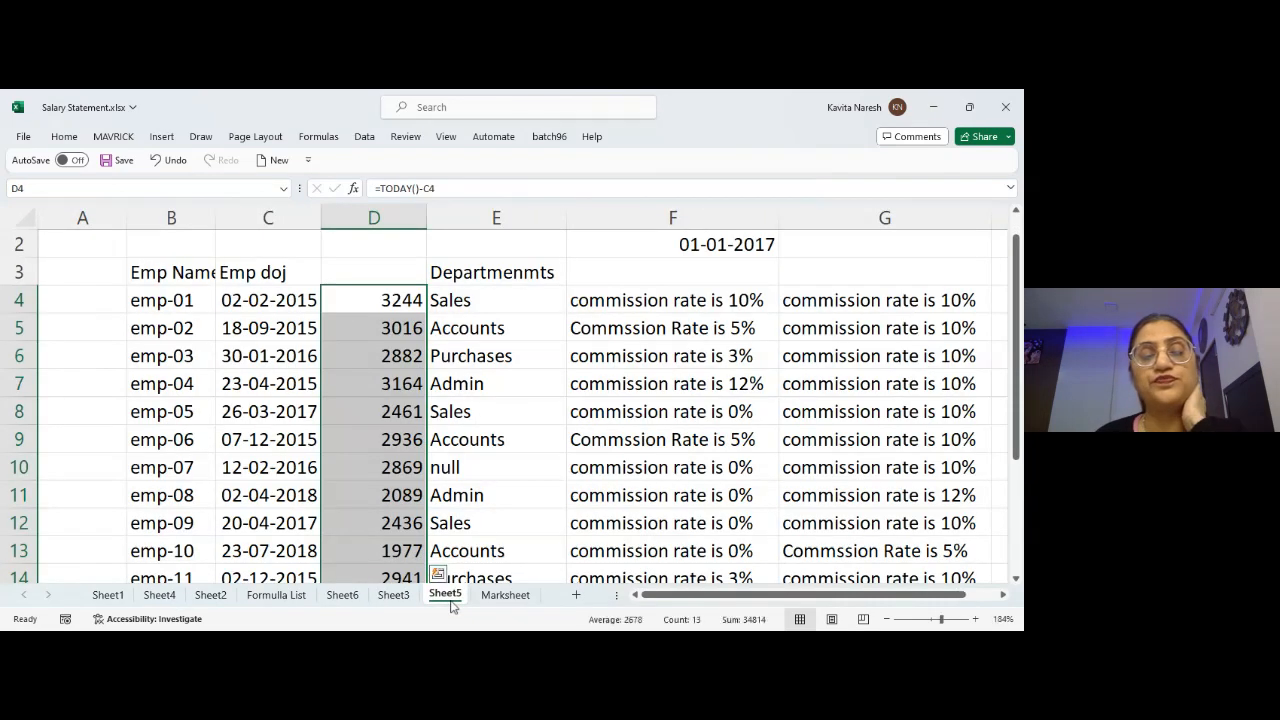
left_click(287, 298)
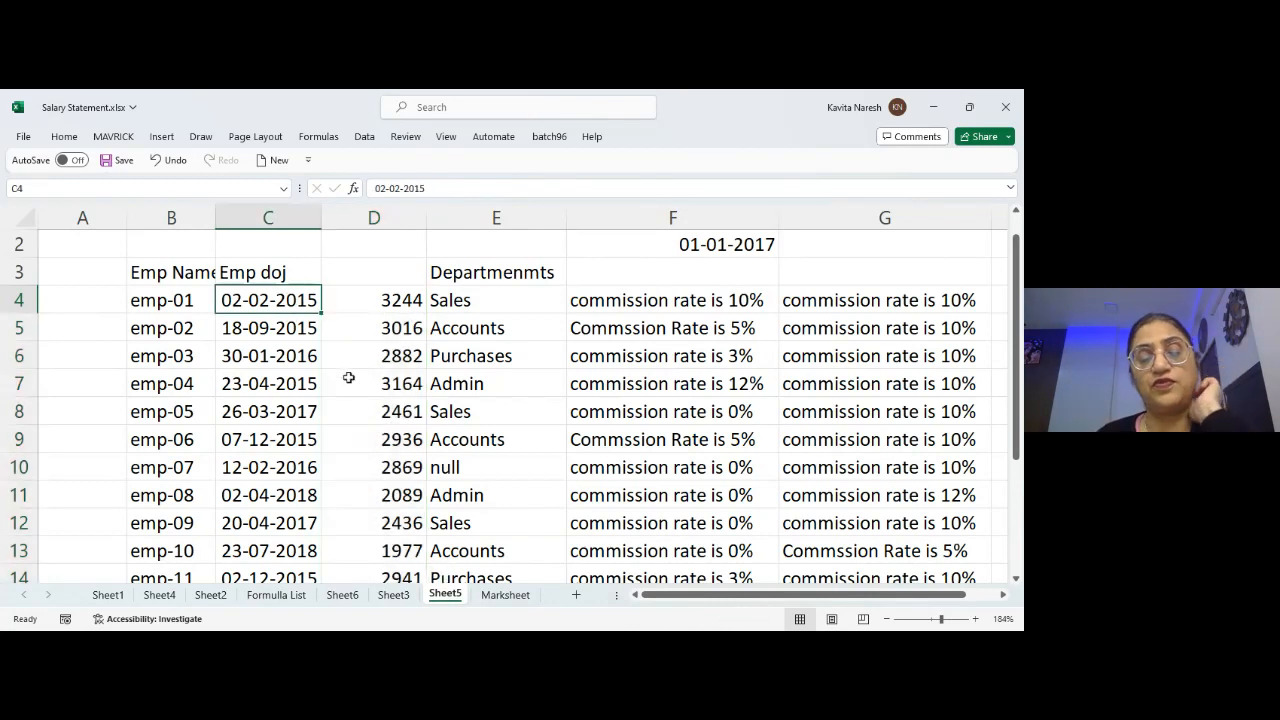
left_click(335, 304)
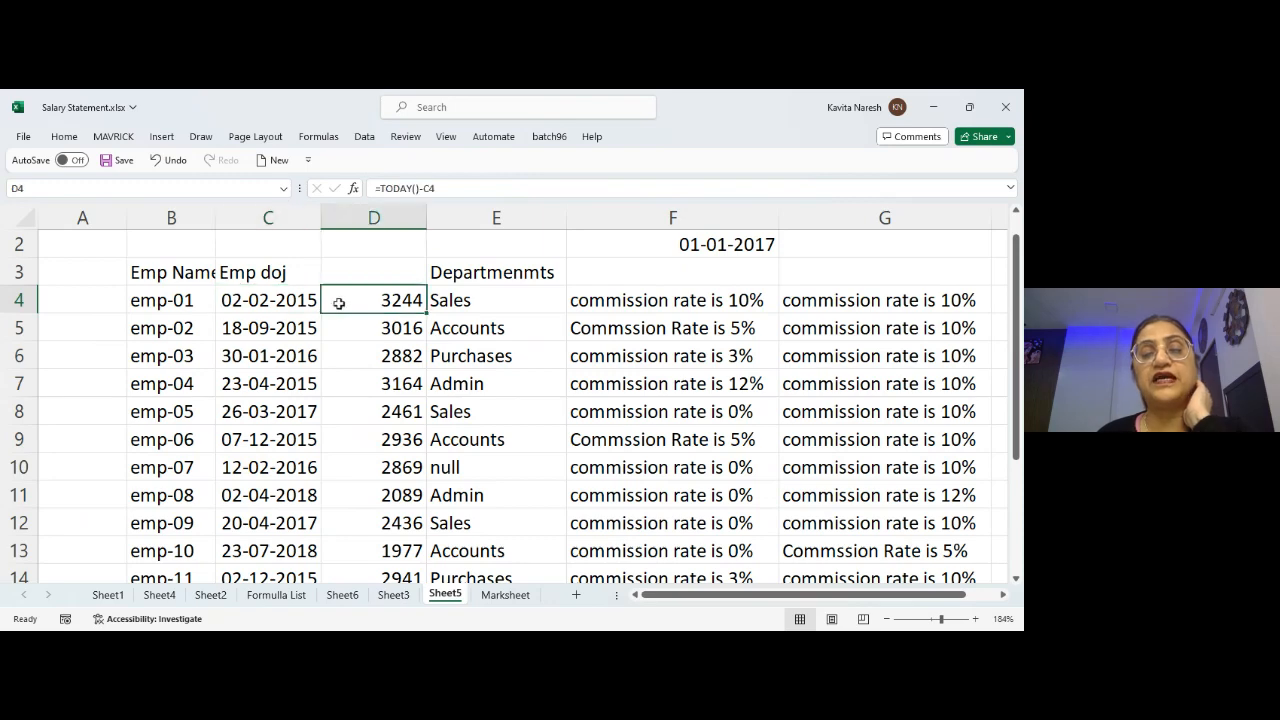
left_click(386, 208)
key("ctrl+shift+equal")
key("ctrl+shift+equal")
key("ctrl+shift+equal")
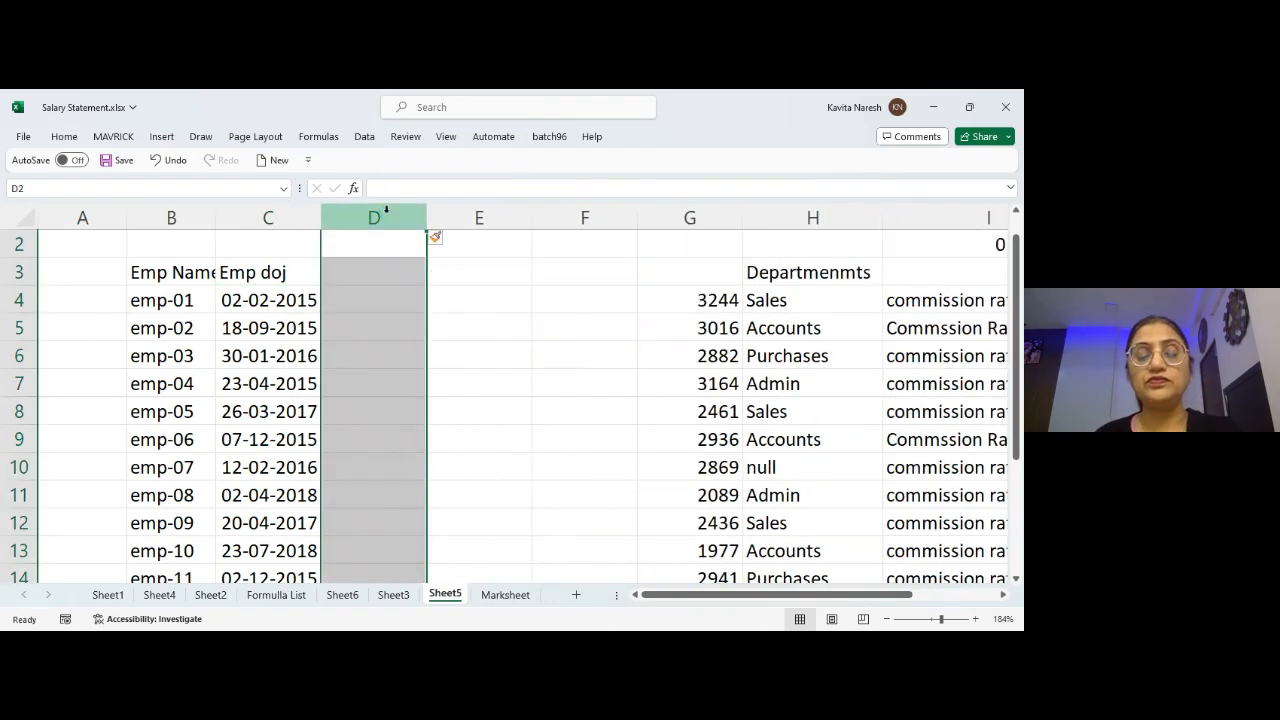
- Add =month(date) as literal text in cell D44 of the Formulla List sheet
left_click(294, 598)
left_click(151, 484)
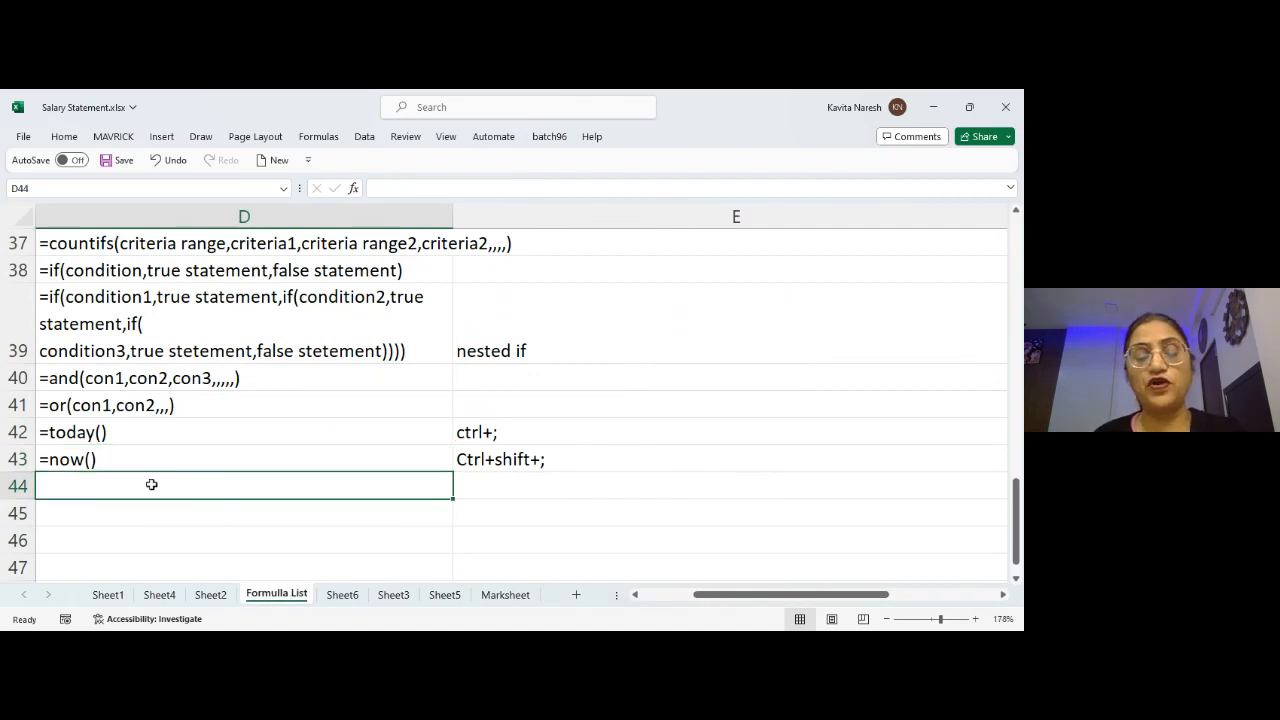
key("Left")
key("Right")
key("Left")
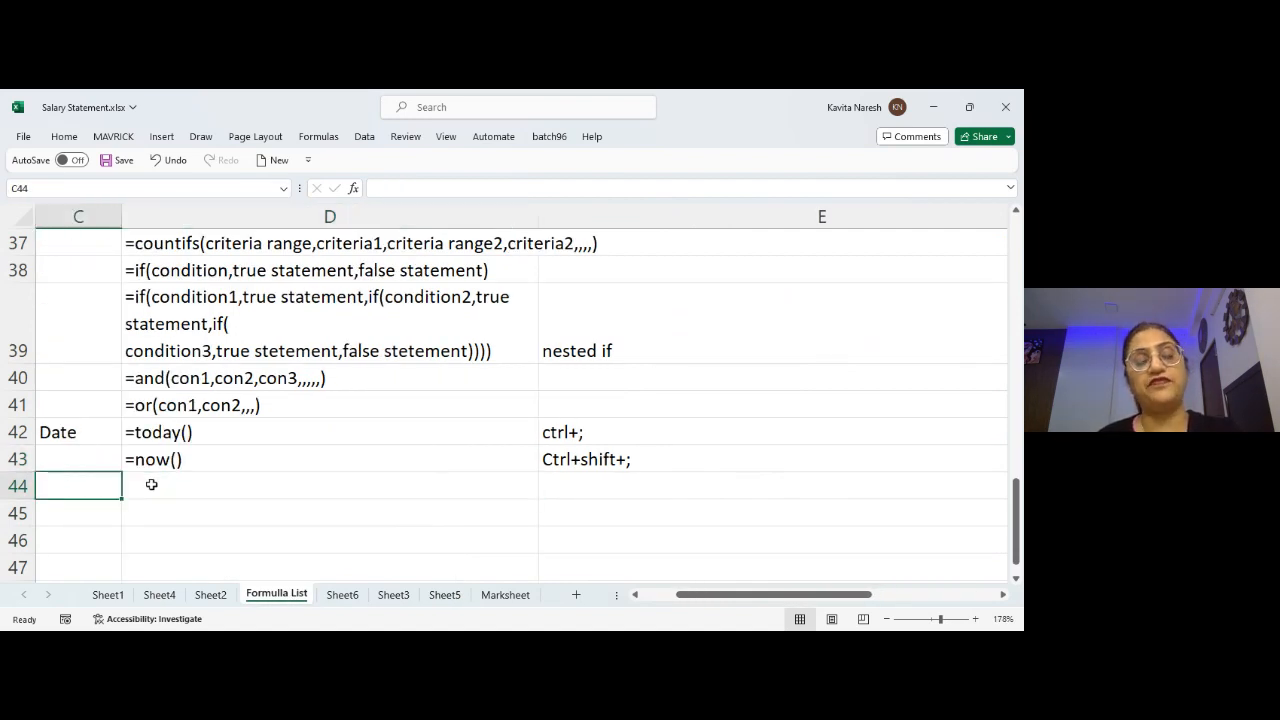
key("Right")
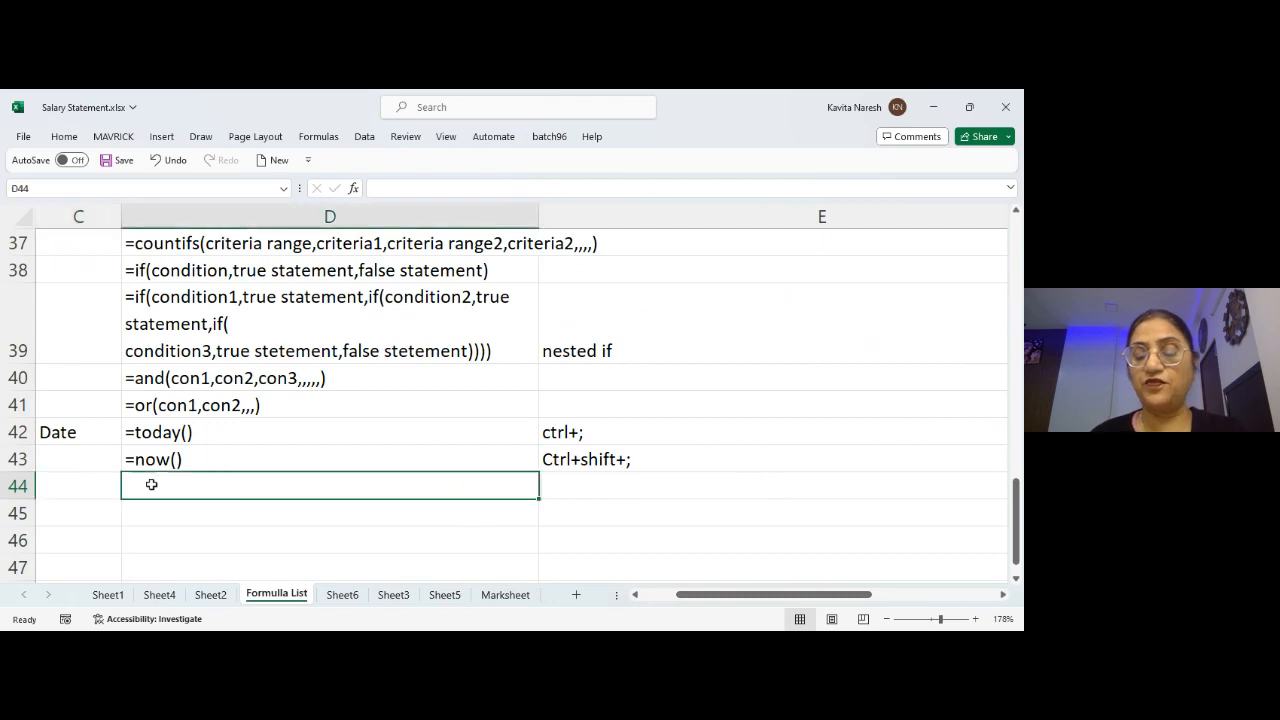
type("'=month")
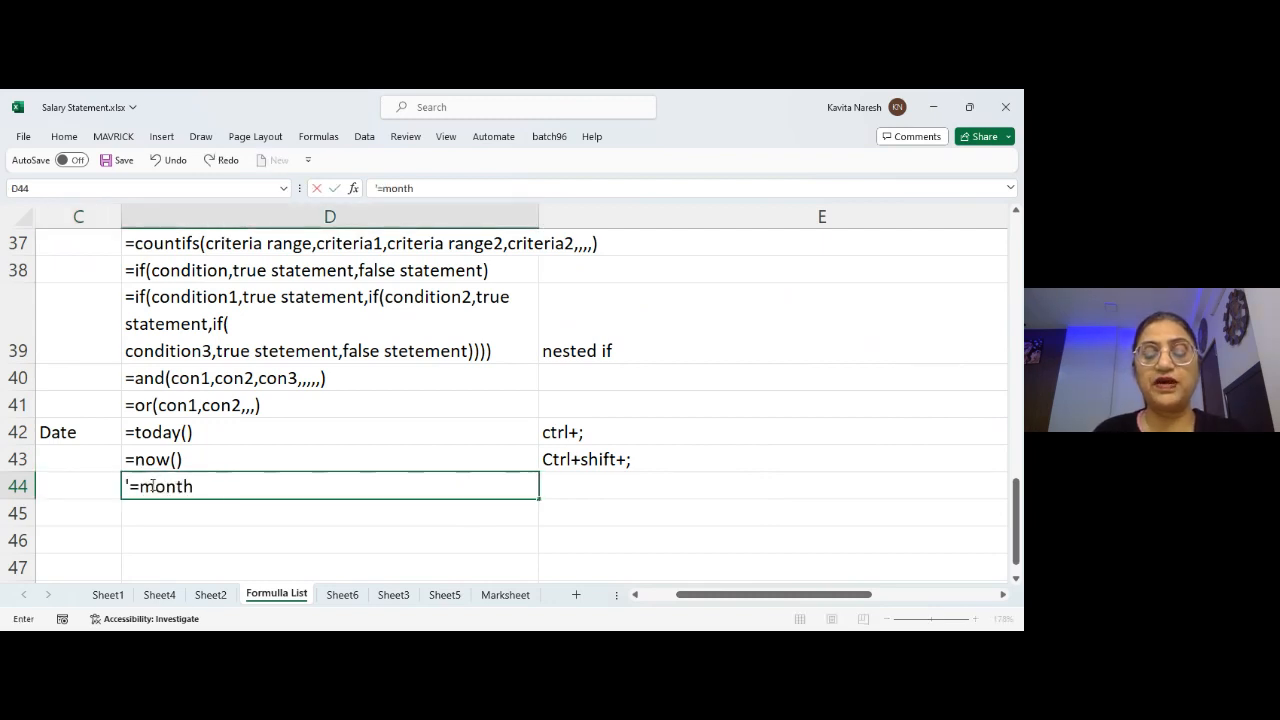
type("(date)")
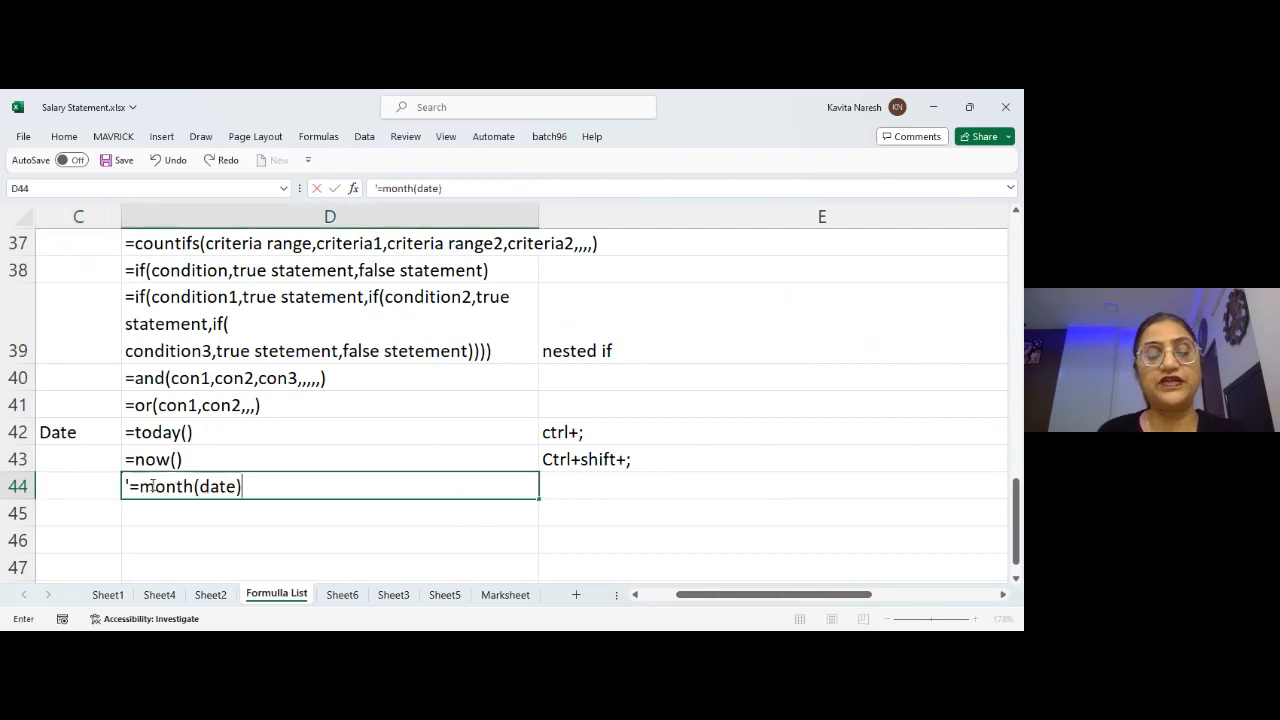
key("Return")
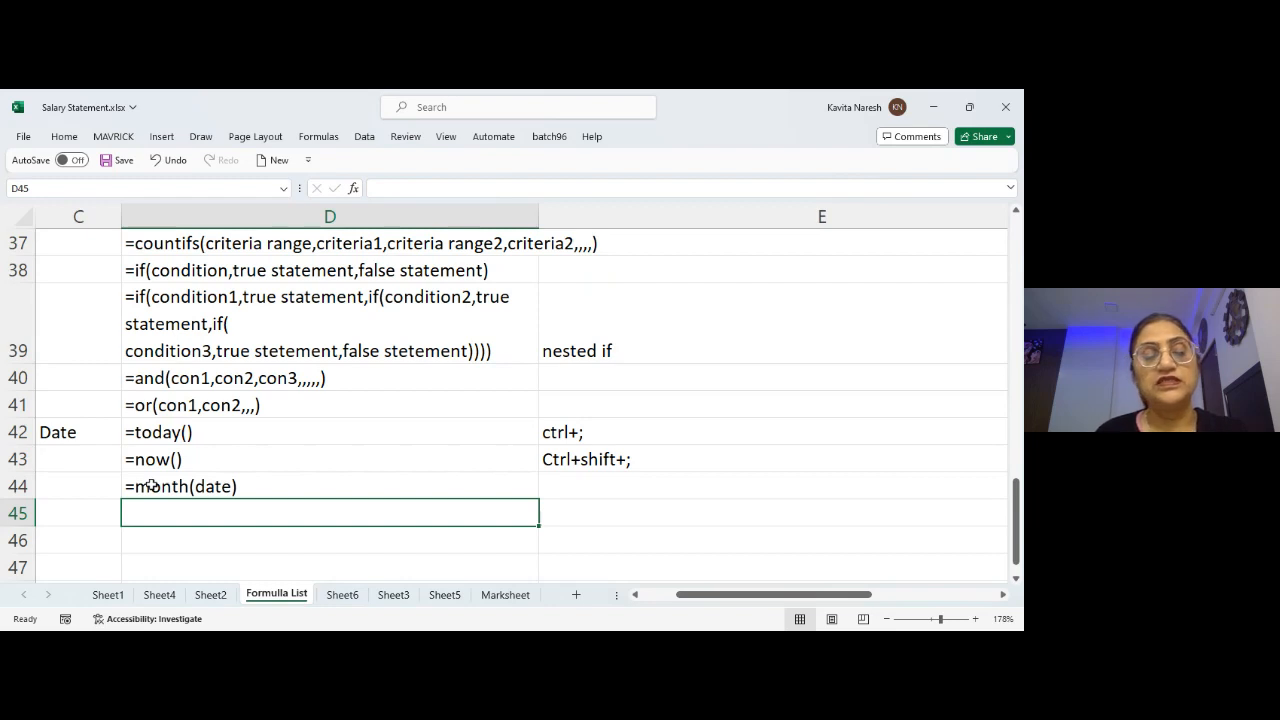
- Describe the month function in cell E44 with the text "Extract the month from the given date"
left_click(150, 485)
key("Right")
type("Month")
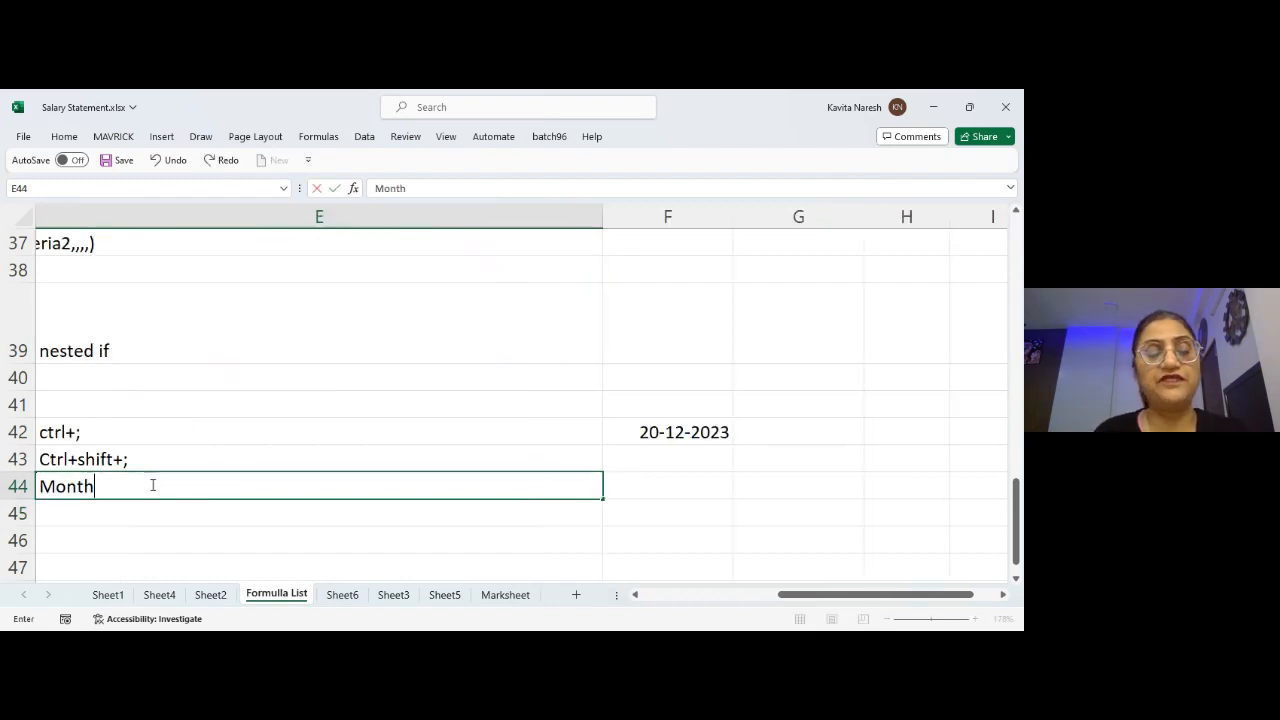
key("Return")
left_click(151, 485)
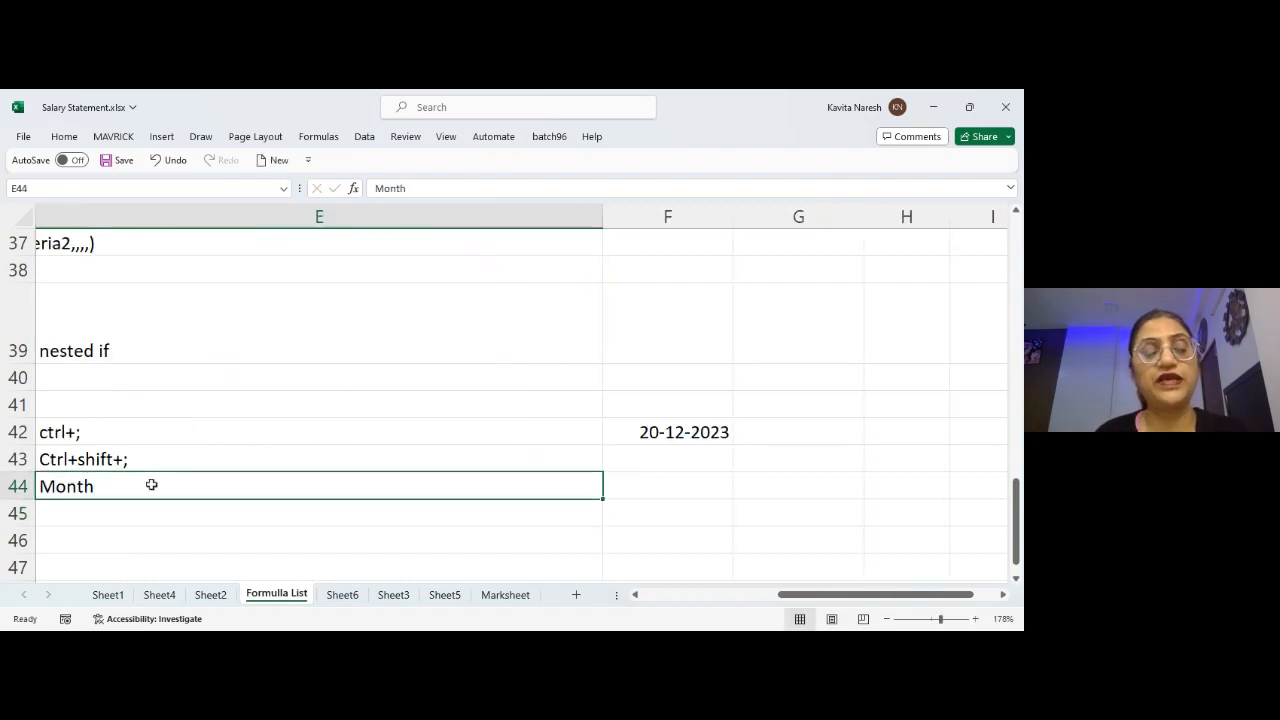
type("Extract ")
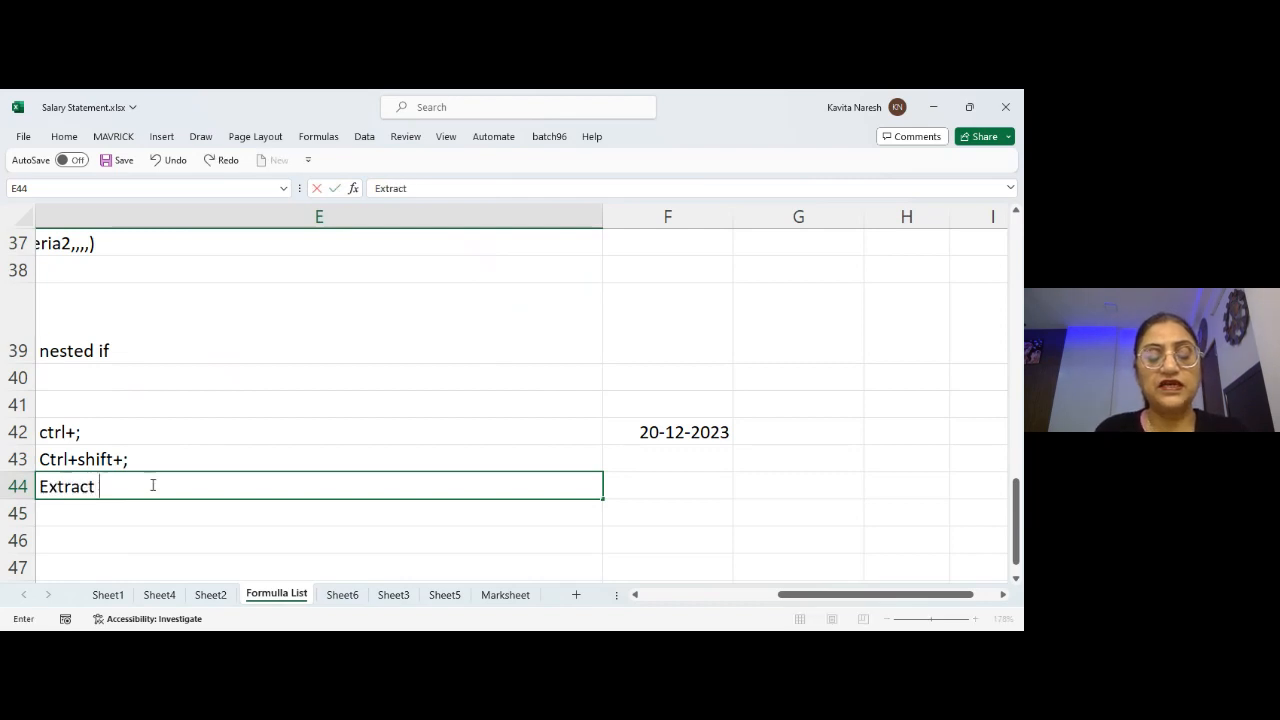
type("the month ")
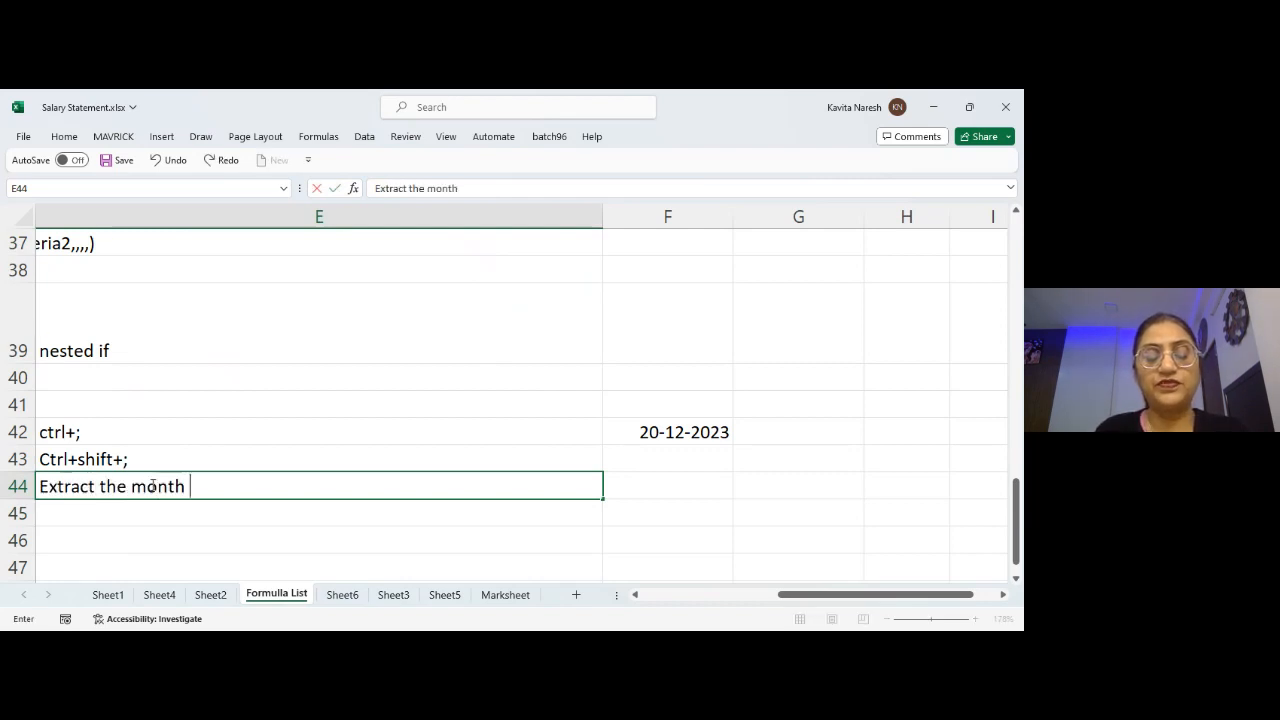
type("from the g")
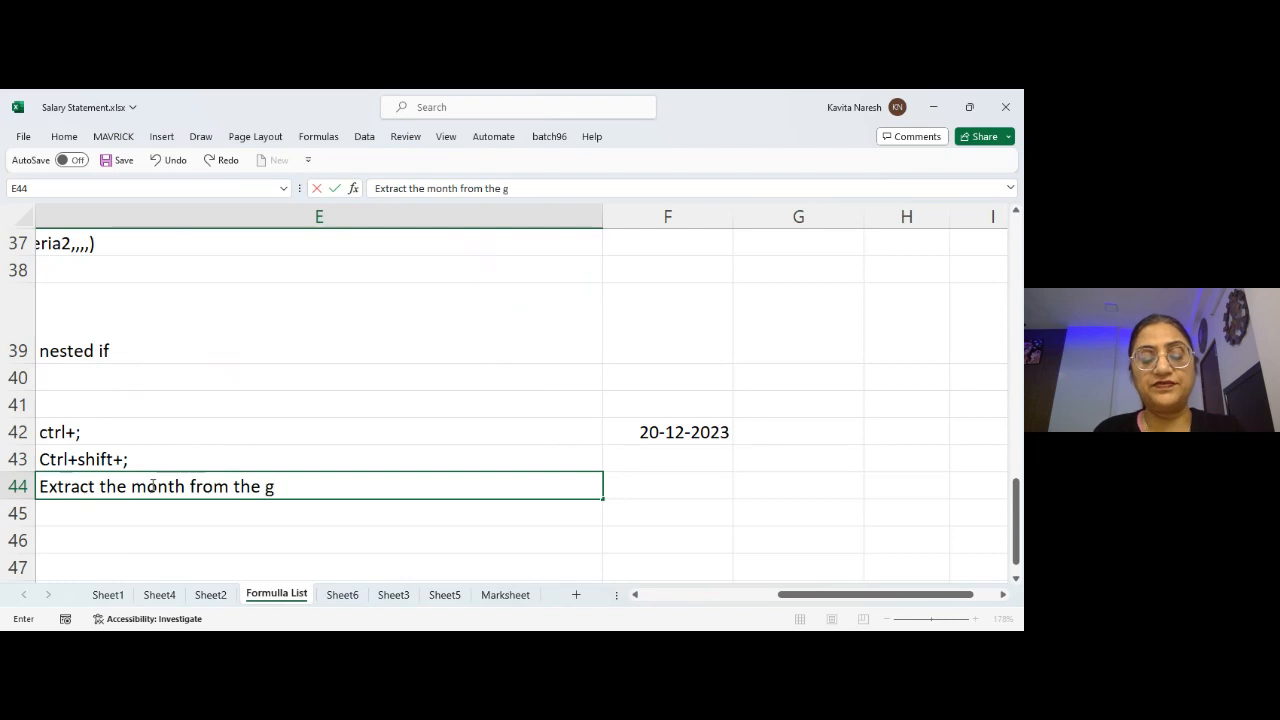
type("iven date")
key("Return")
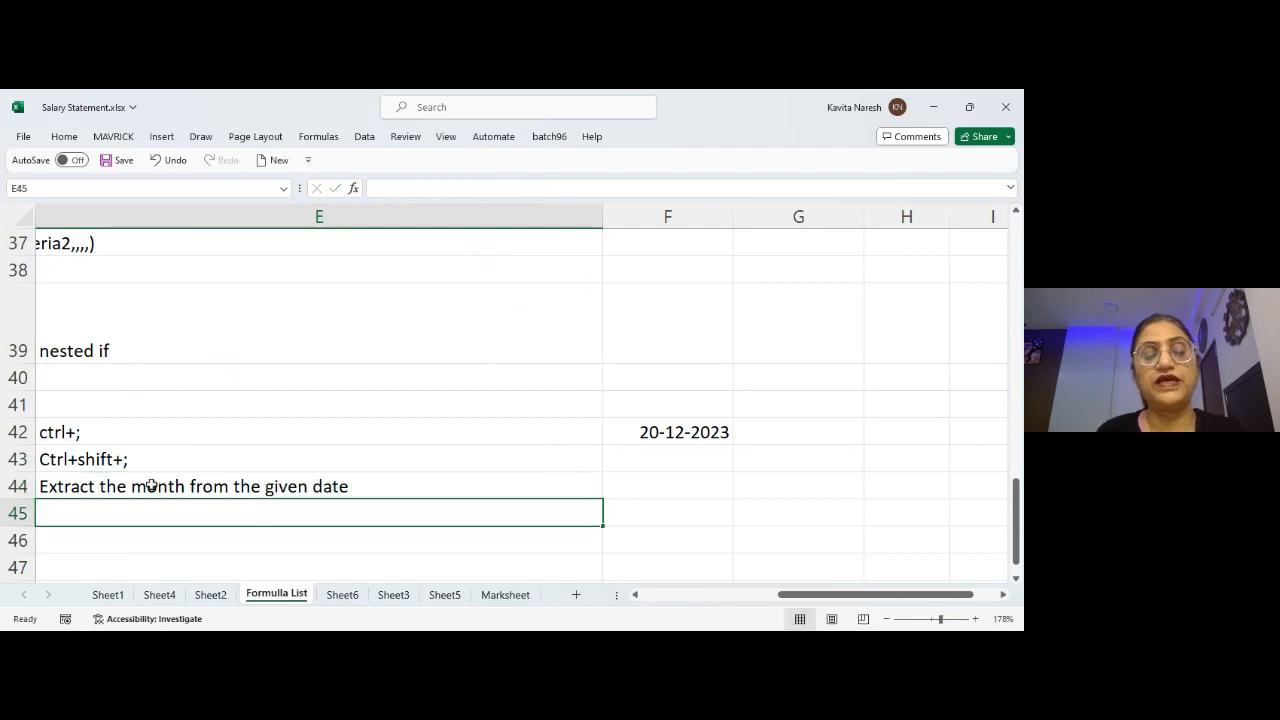
key("Up")
key("Left")
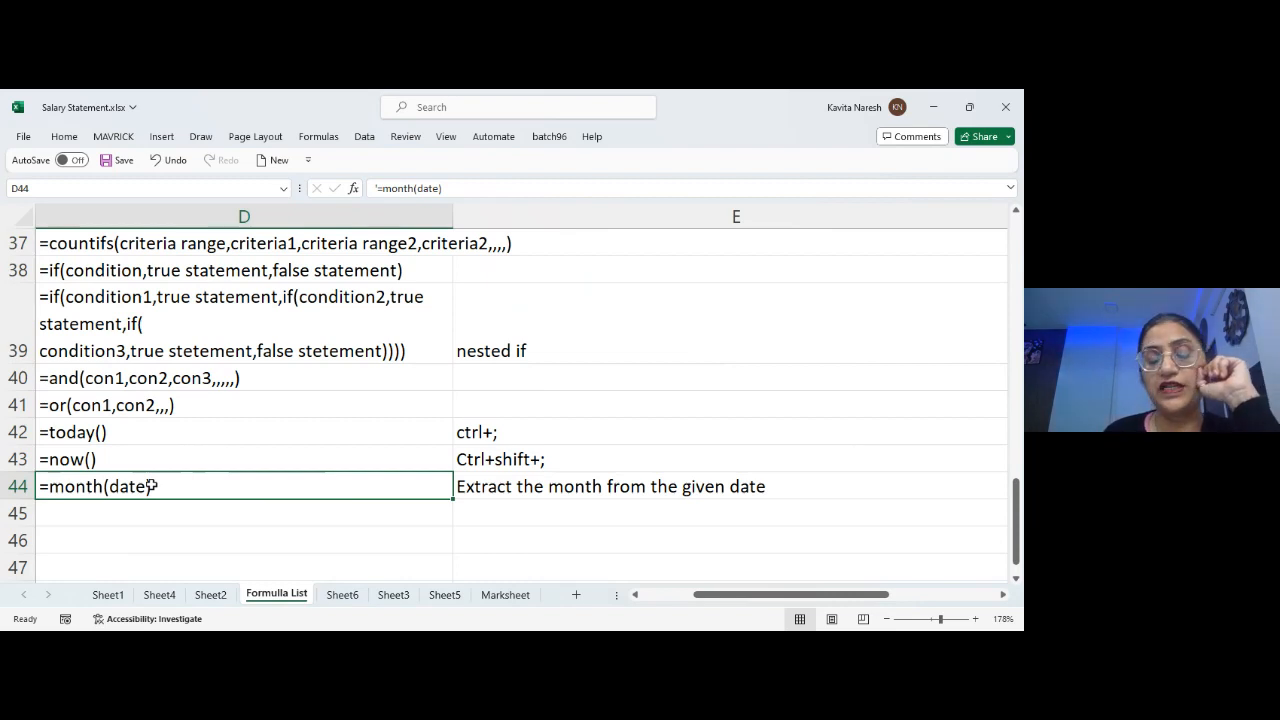
key("Down")
scroll(150, 486, "left", 2)
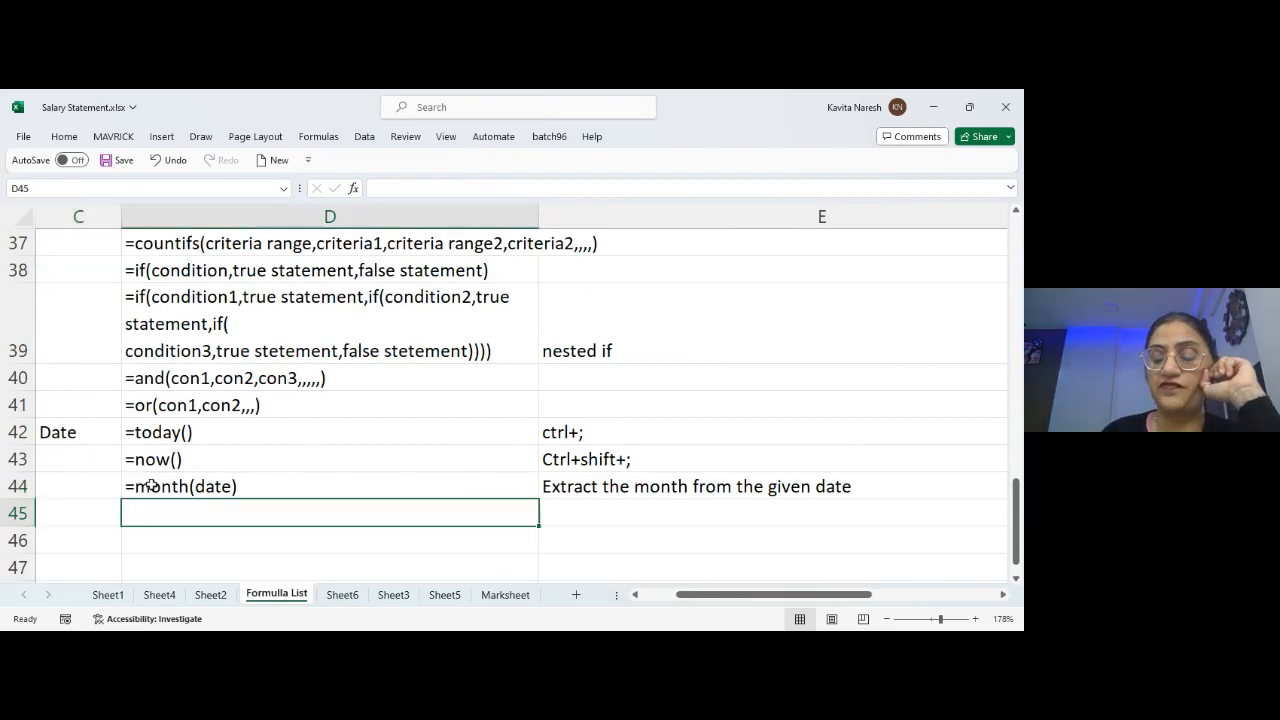
- Add =year(date) as literal text in cell D45 of the Formulla List sheet
type("'=ye")
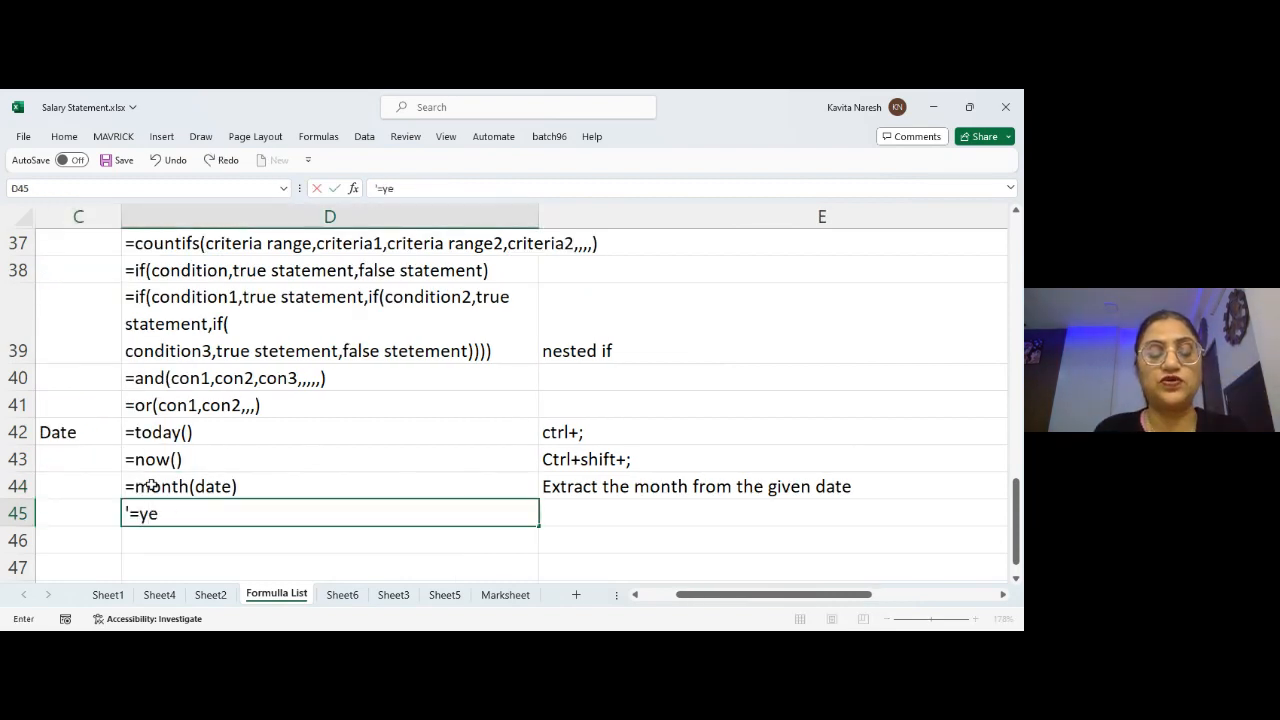
type("ar(date)")
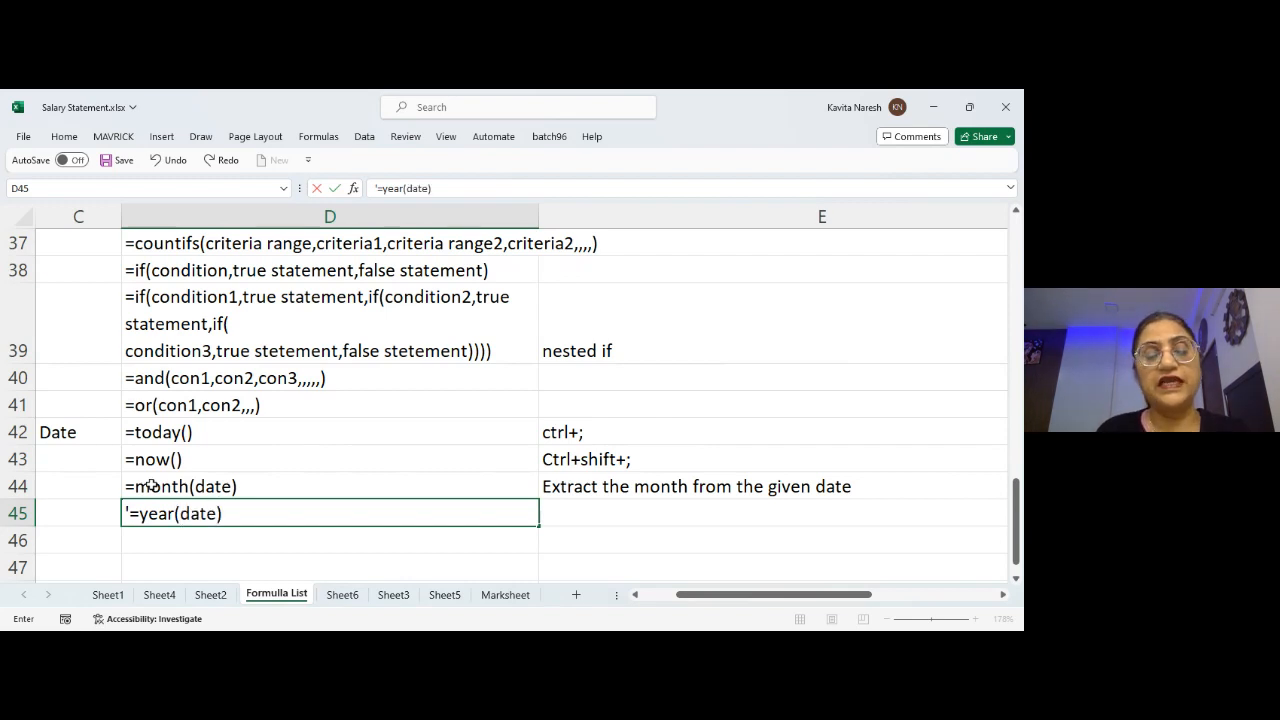
key("Return")
- Fill cell E45 from the month description above and reword it as "Extract the year from the given date"
key("Up")
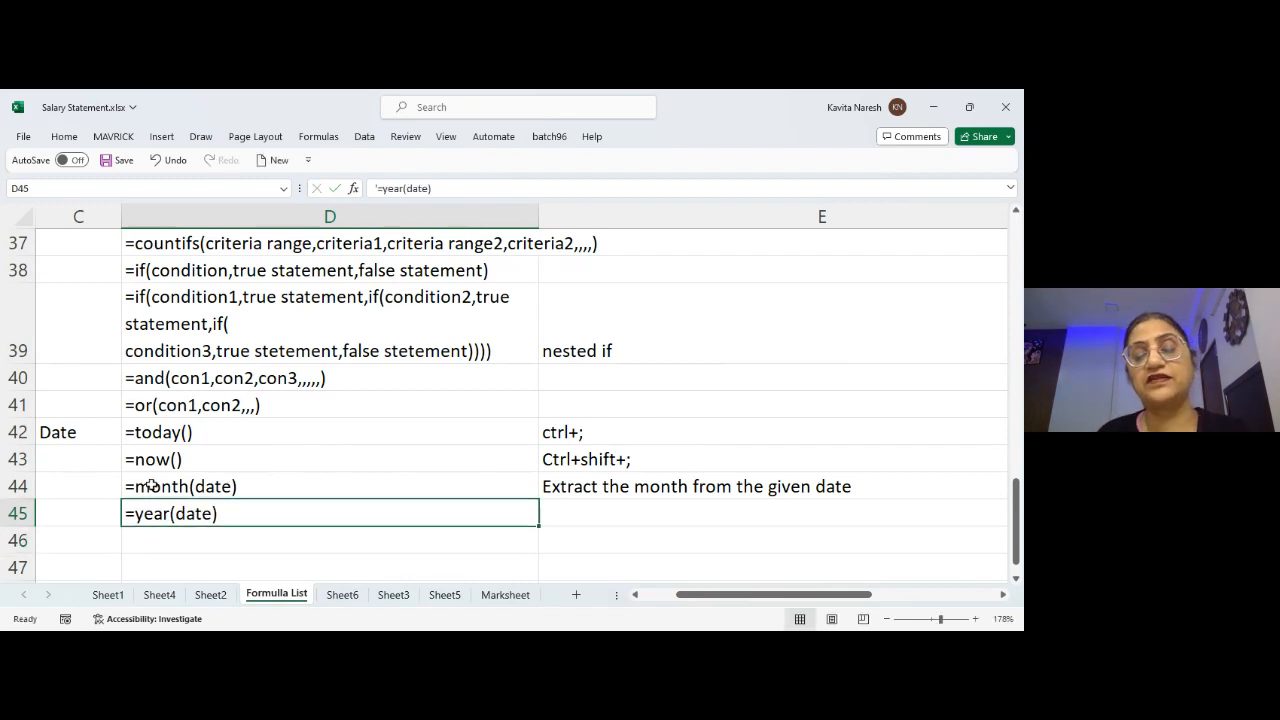
key("Right")
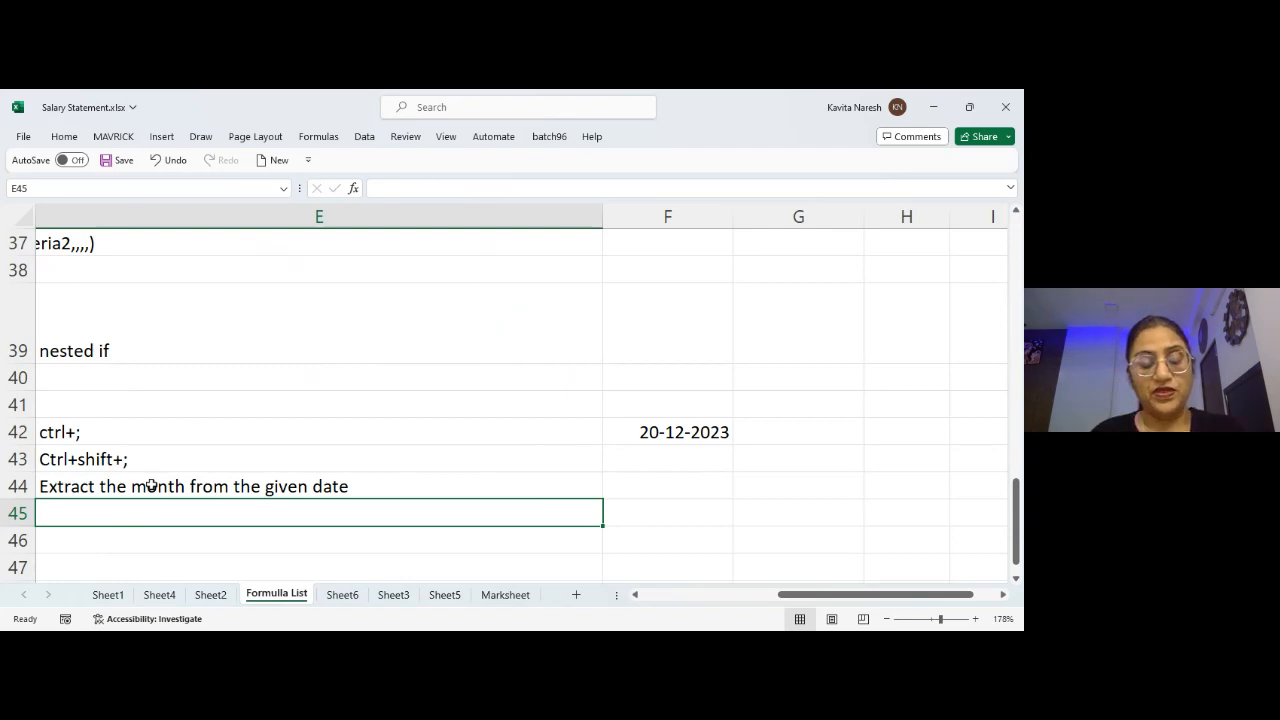
key("ctrl+d")
key("F2")
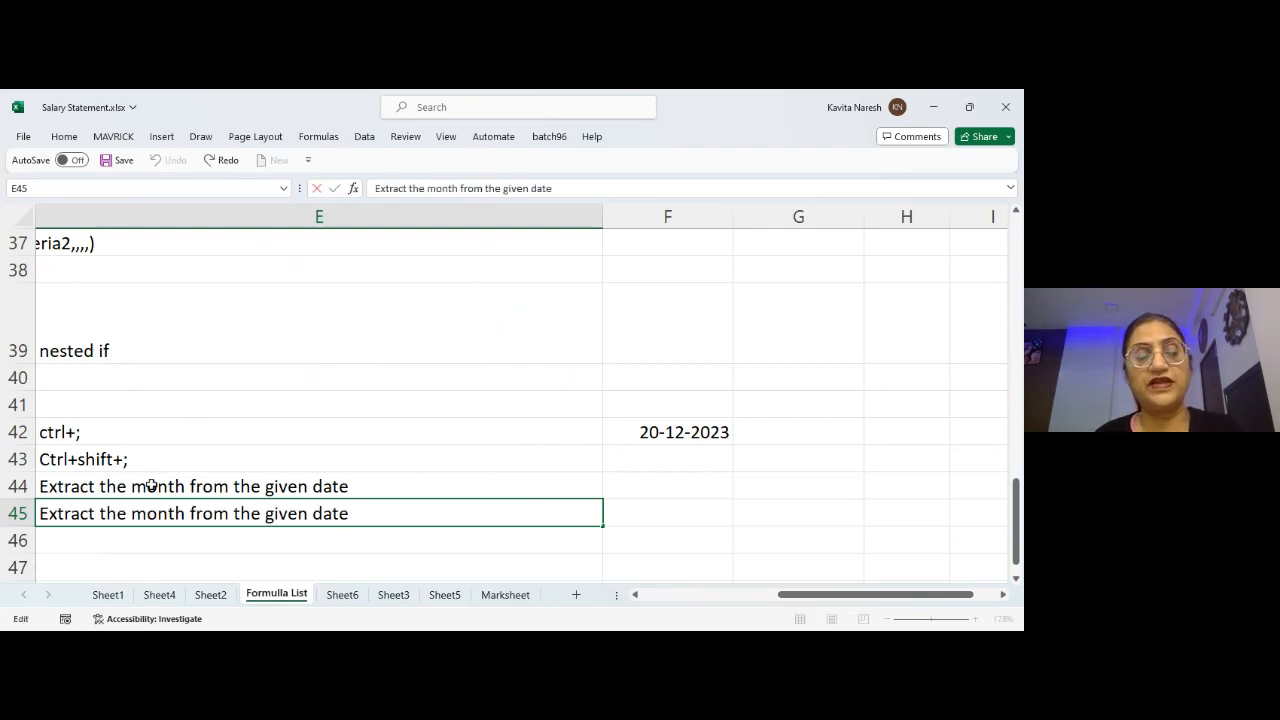
key("Left")
key("Left")
key("Left")
key("Left")
key("Left")
key("Left")
key("Left")
key("Left")
key("Left")
key("Left")
key("Left")
key("Left")
key("Left")
key("Left")
key("Left")
key("Left")
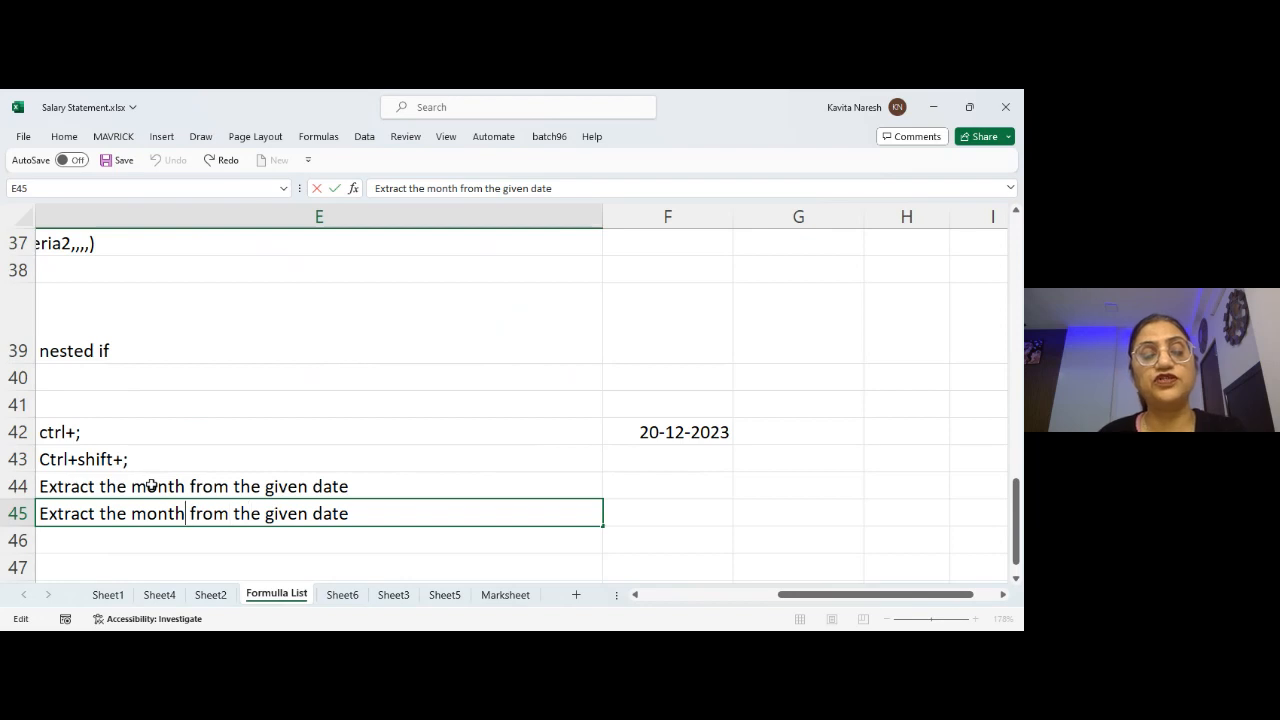
key("BackSpace")
key("BackSpace")
key("BackSpace")
key("BackSpace")
key("BackSpace")
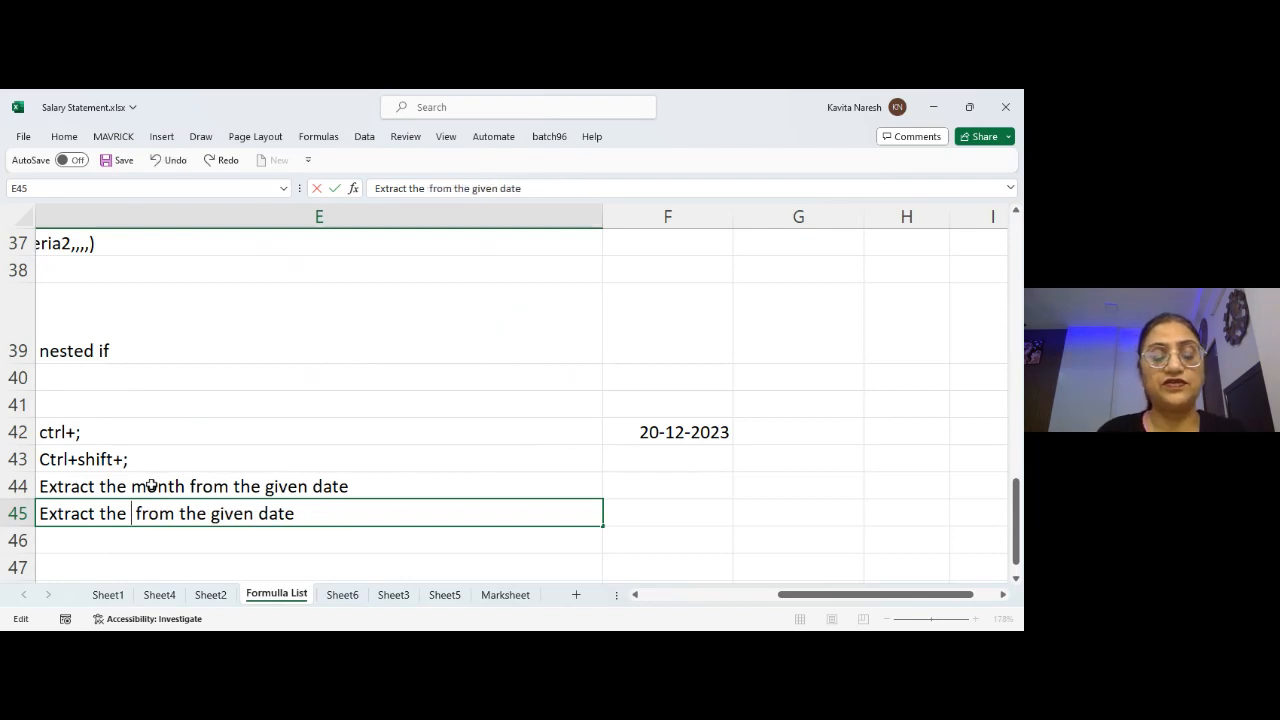
type("year")
key("Return")
- Add =day(date) as literal text in cell D46, below the year function
key("Left")
key("Left")
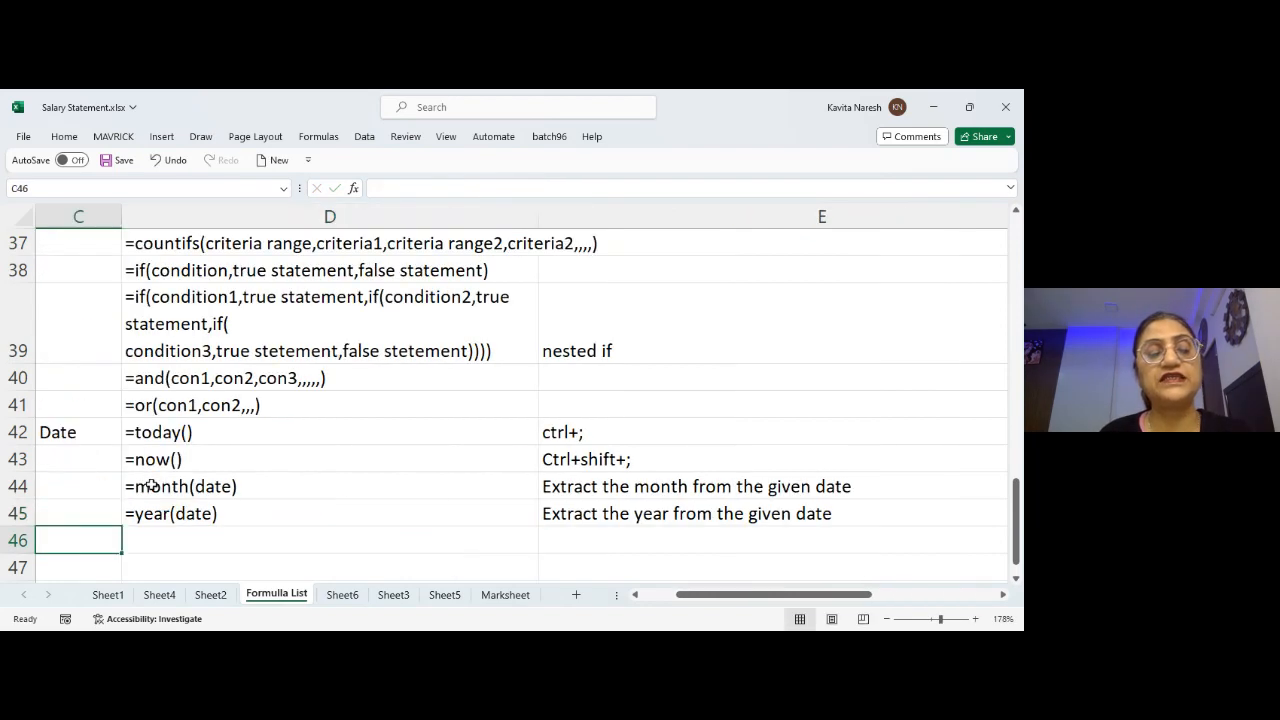
key("Right")
type("'=day(")
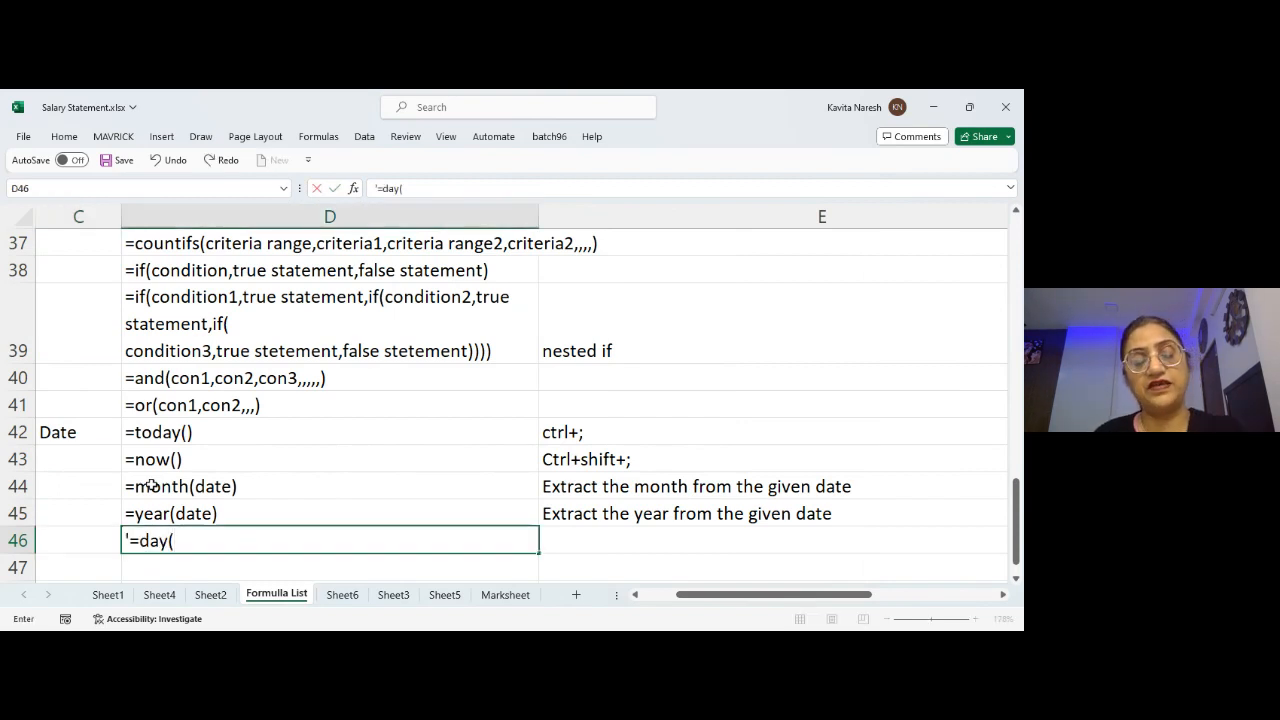
type("da")
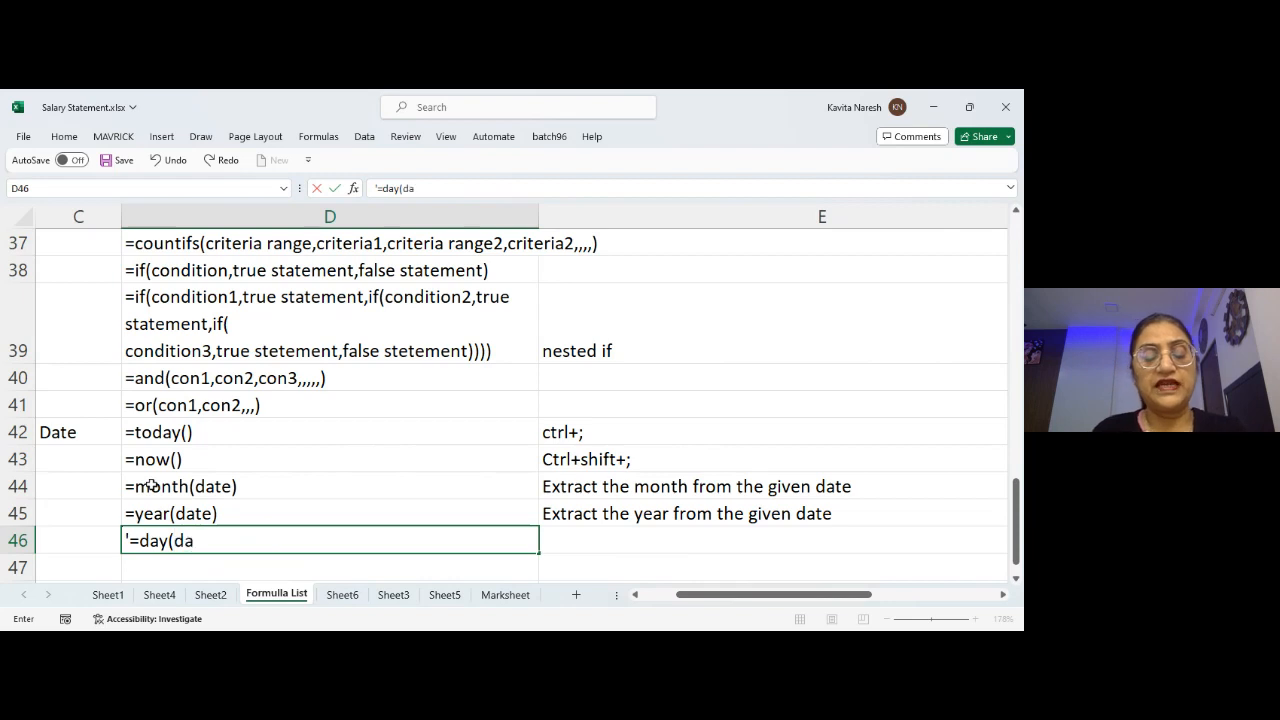
type("te)")
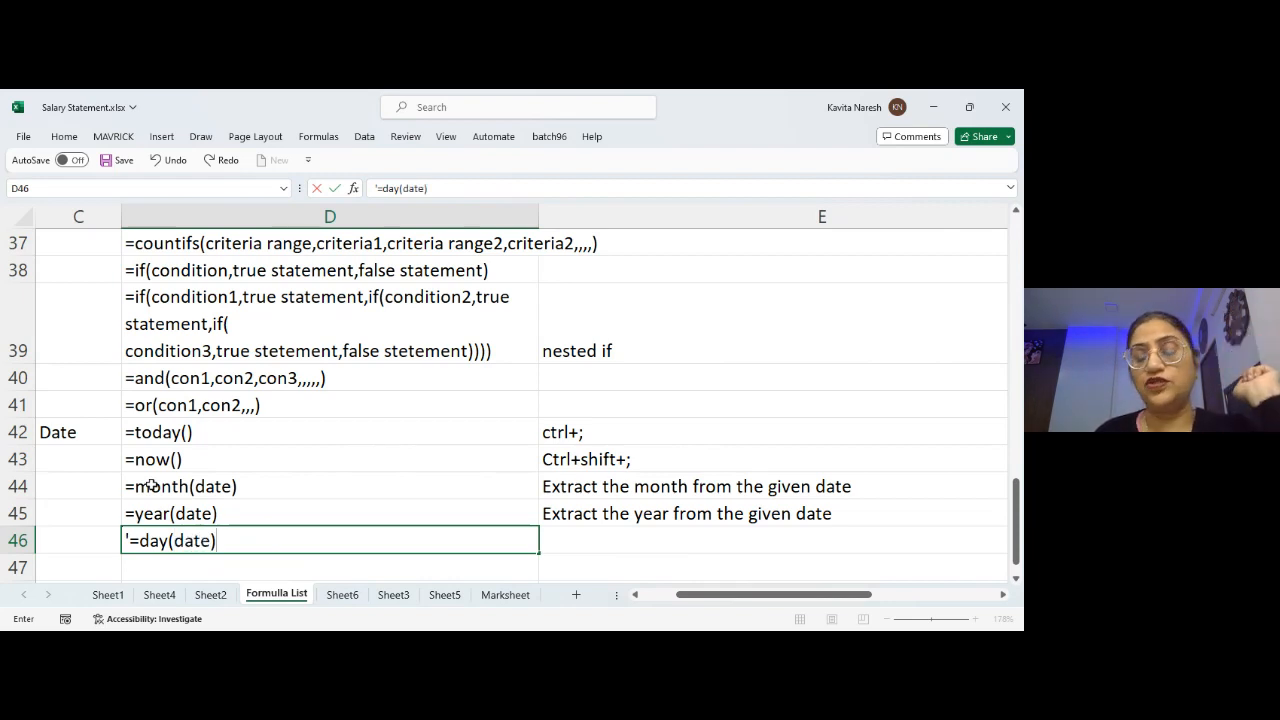
key("Return")
- Fill cell E46 from the year description above and reword it as "Extract the number from the given date"
key("Up")
key("Right")
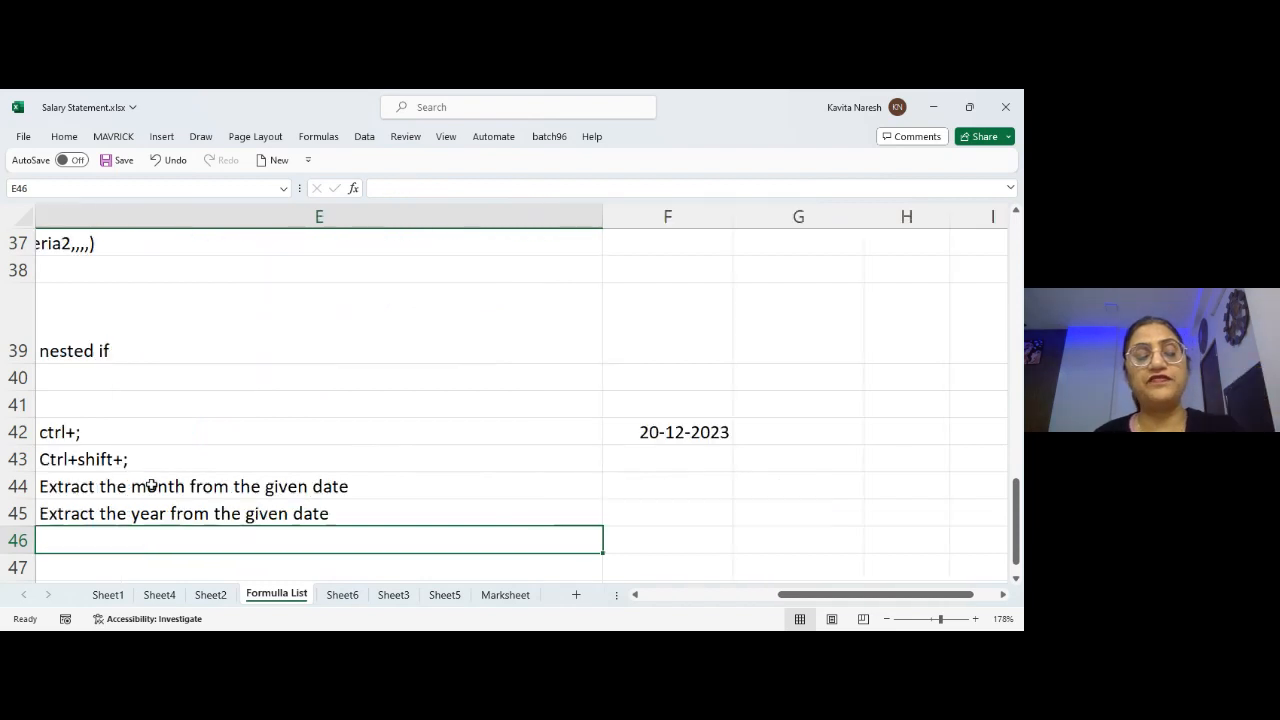
key("ctrl+d")
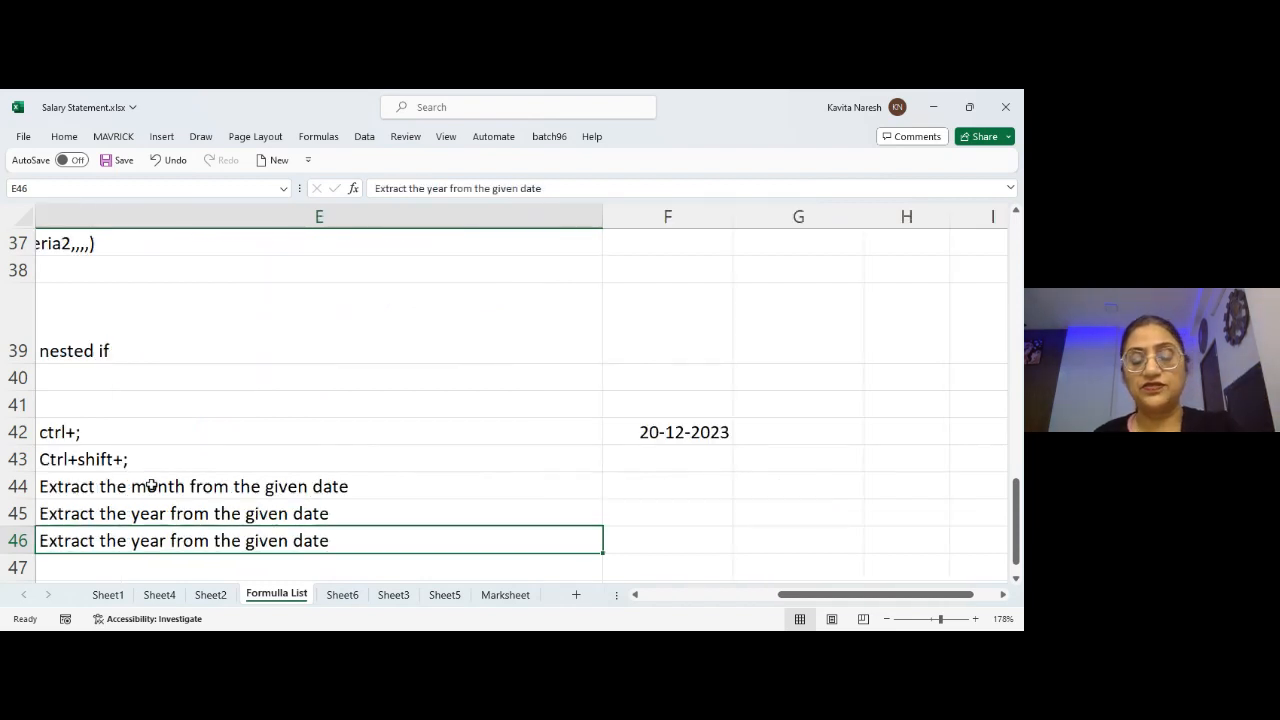
key("F2")
key("Left")
key("Left")
key("Left")
key("Left")
key("Left")
key("Left")
key("Left")
key("Left")
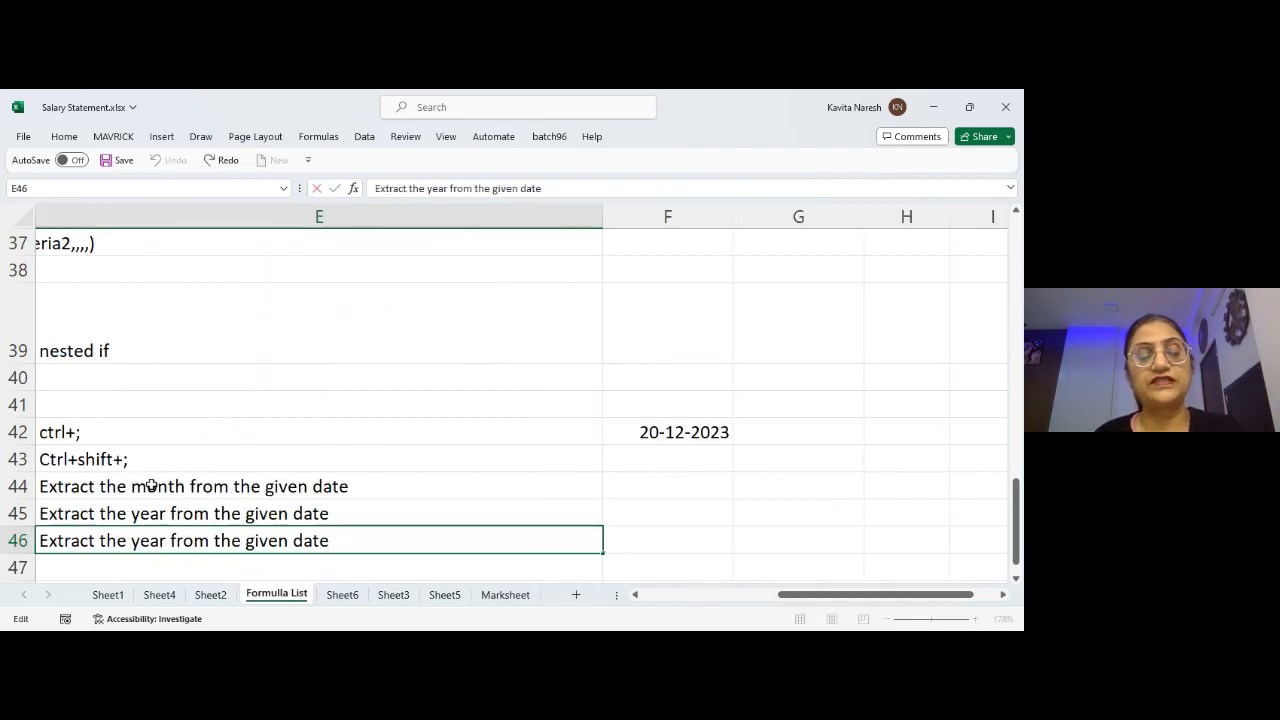
key("BackSpace")
key("BackSpace")
key("BackSpace")
key("BackSpace")
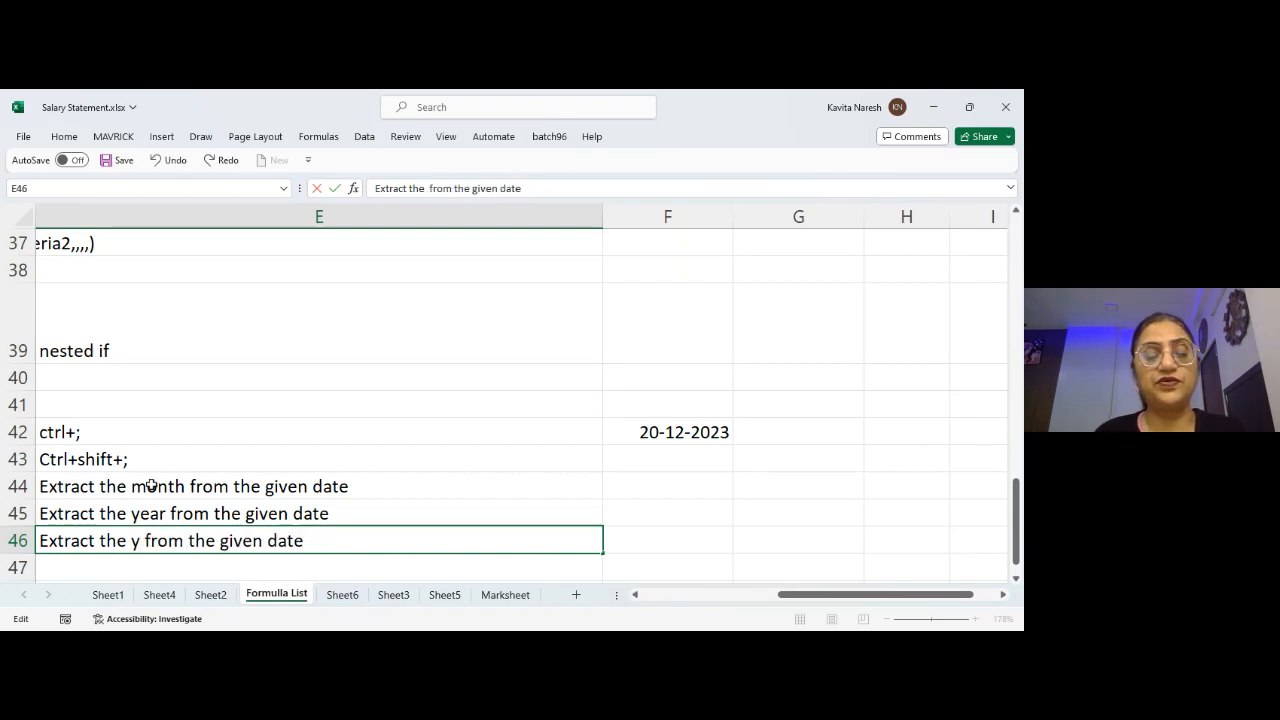
type("num")
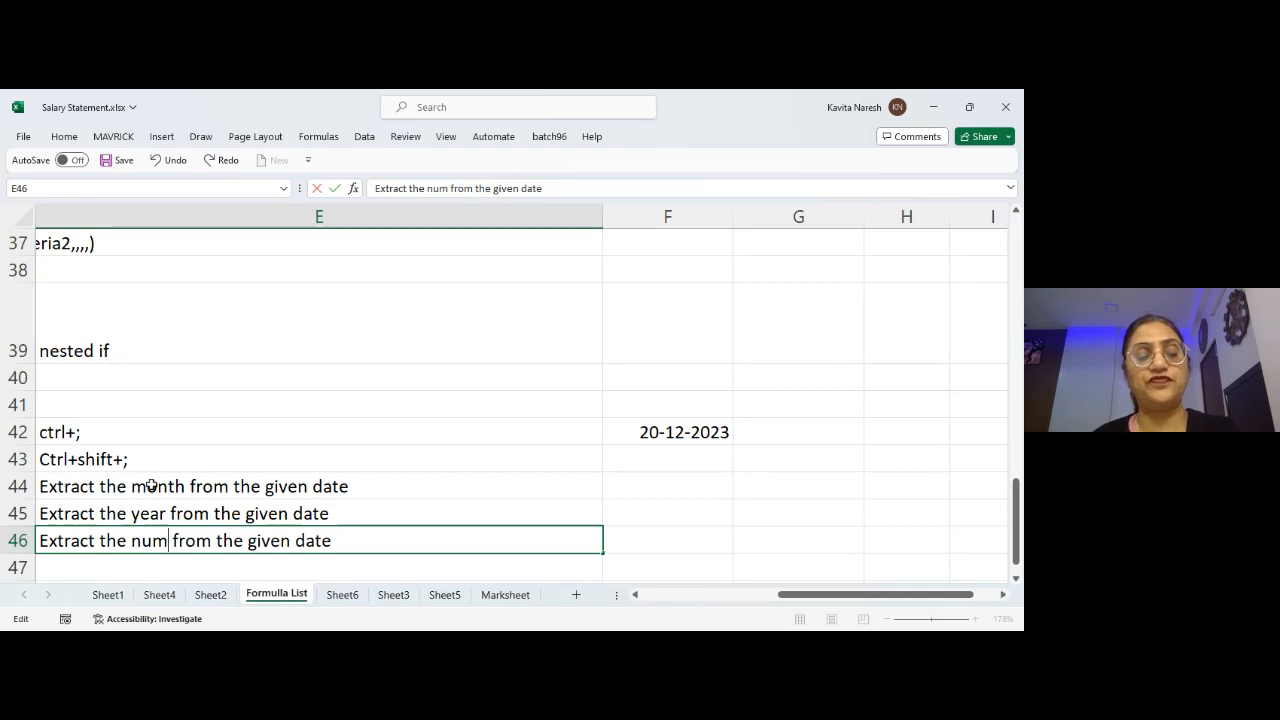
type("ber")
key("Return")
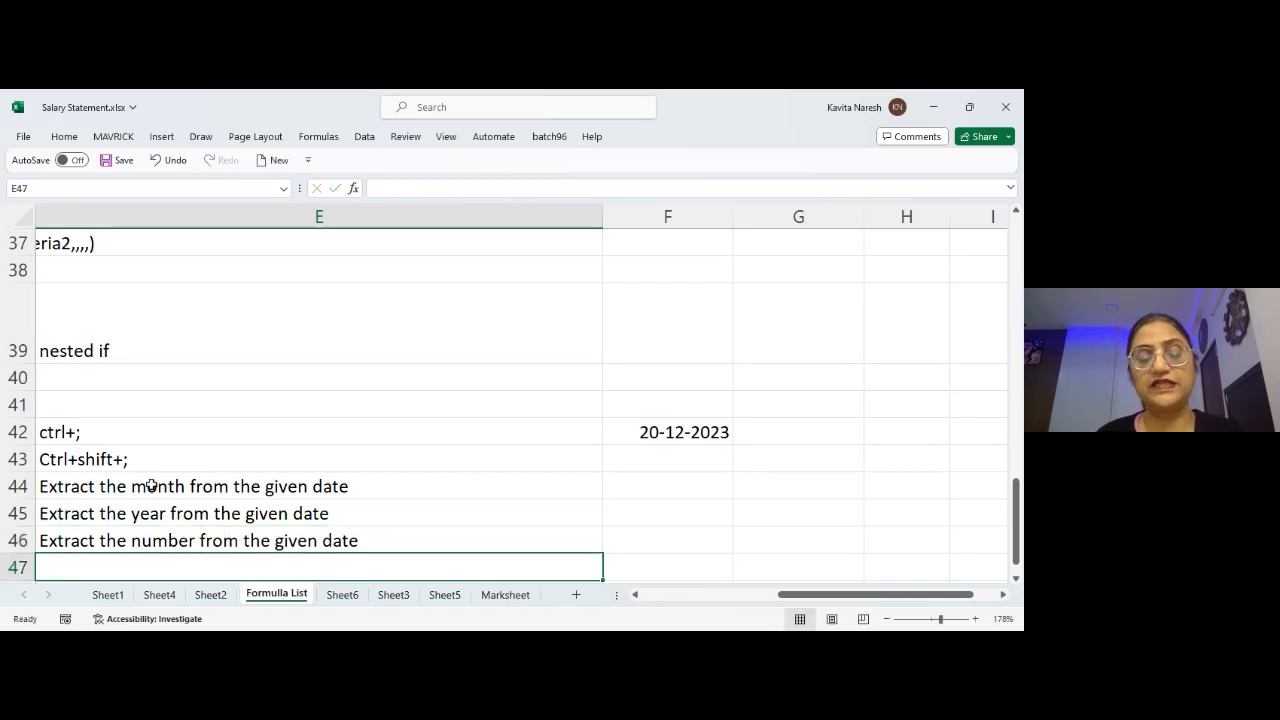
- Add =text(date,format) as literal text in cell D47, below the day function
key("Up")
key("Left")
key("Left")
key("Right")
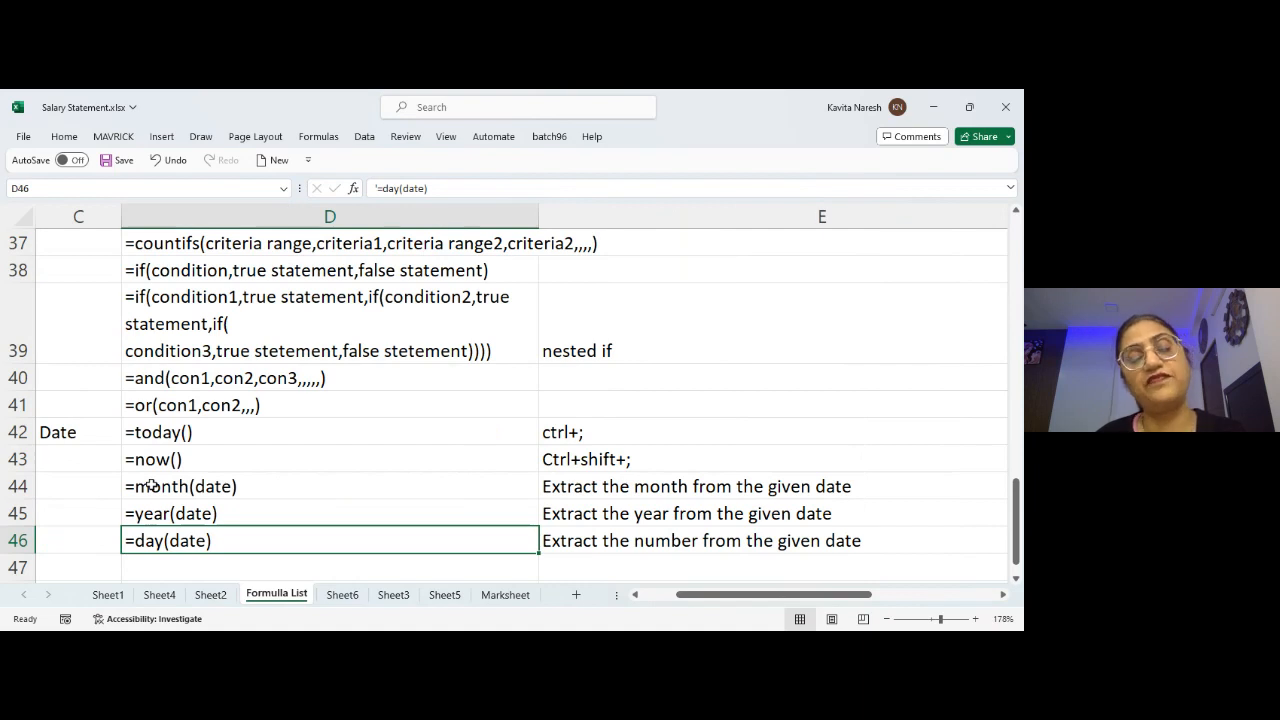
key("Down")
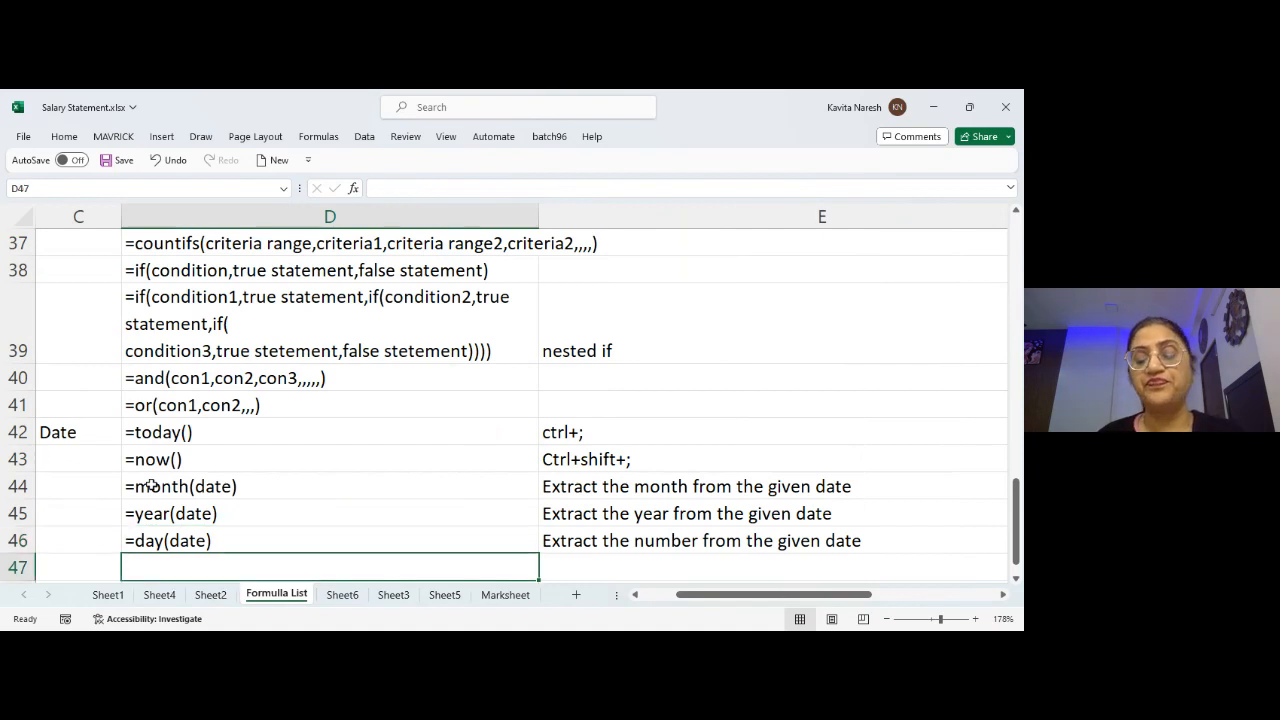
type("'=")
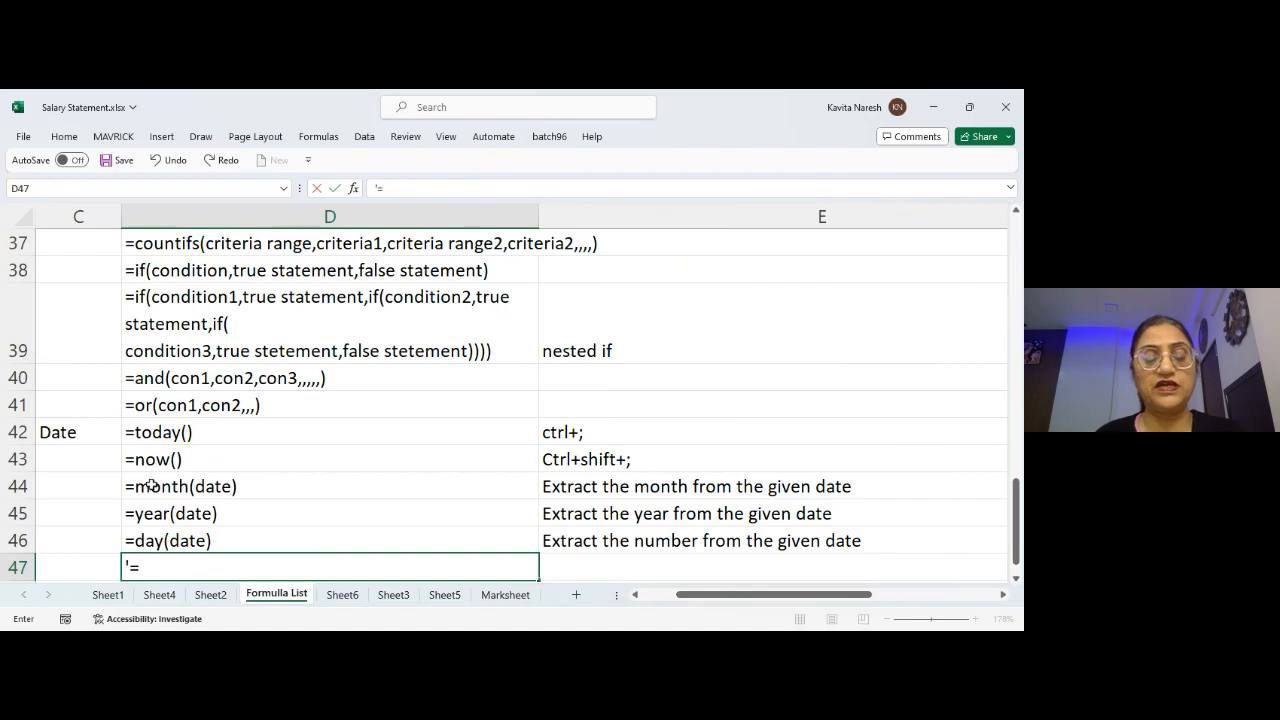
type("text(")
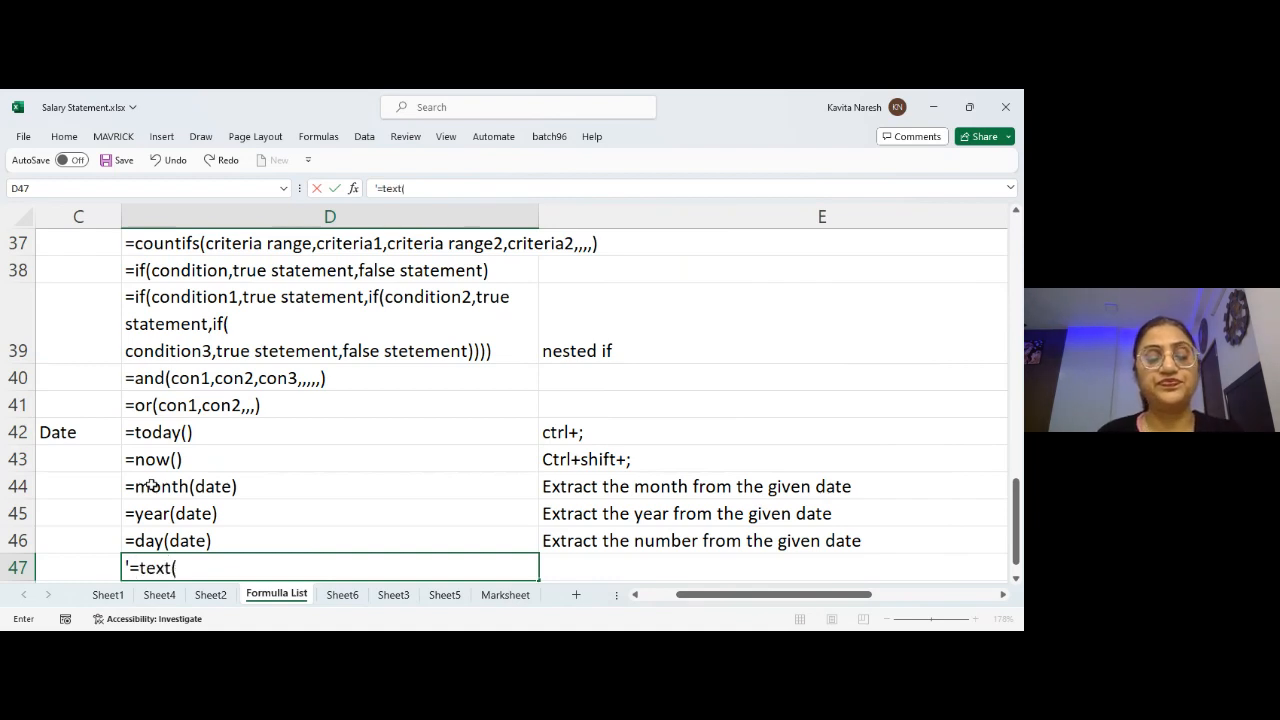
type("date")
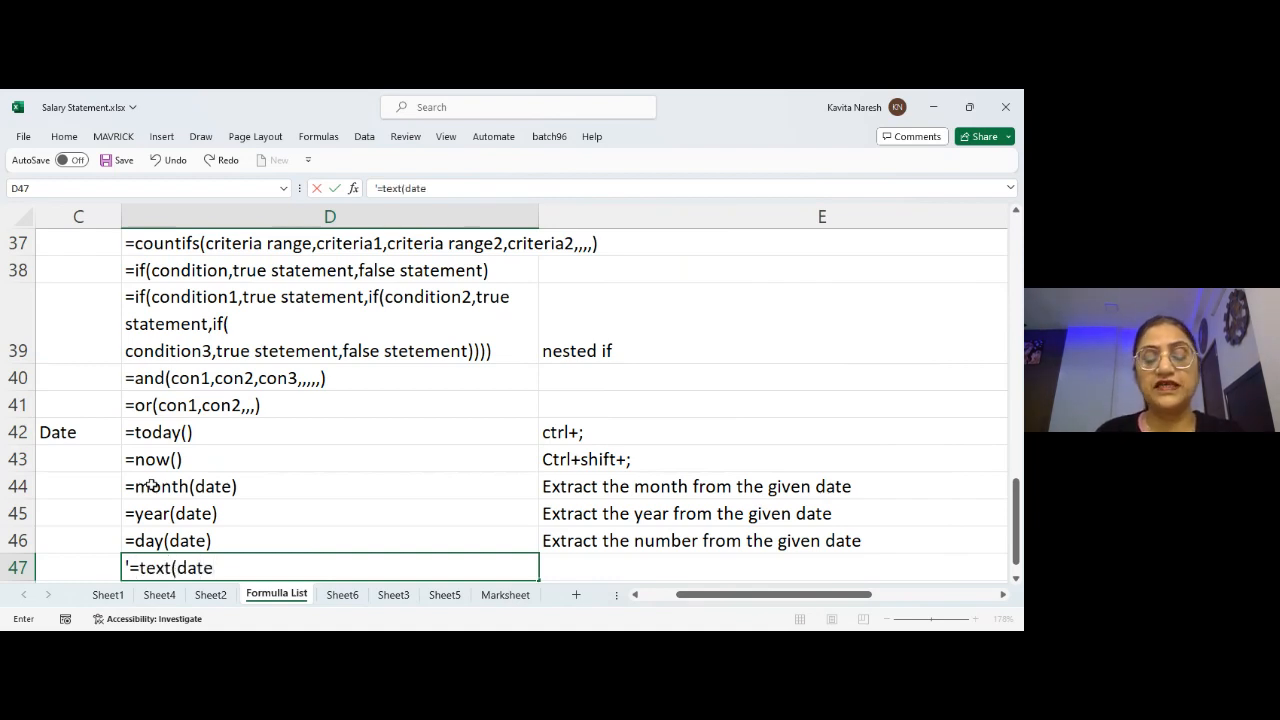
type(",format)")
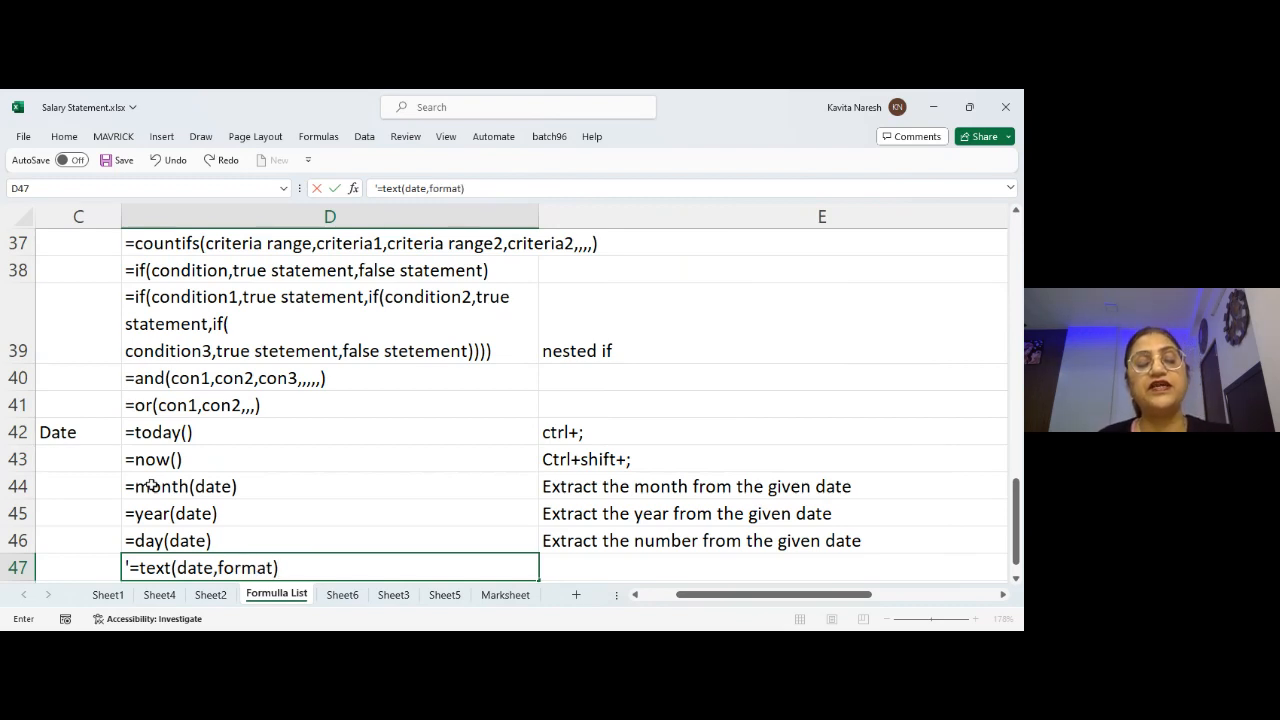
key("Return")
key("Up")
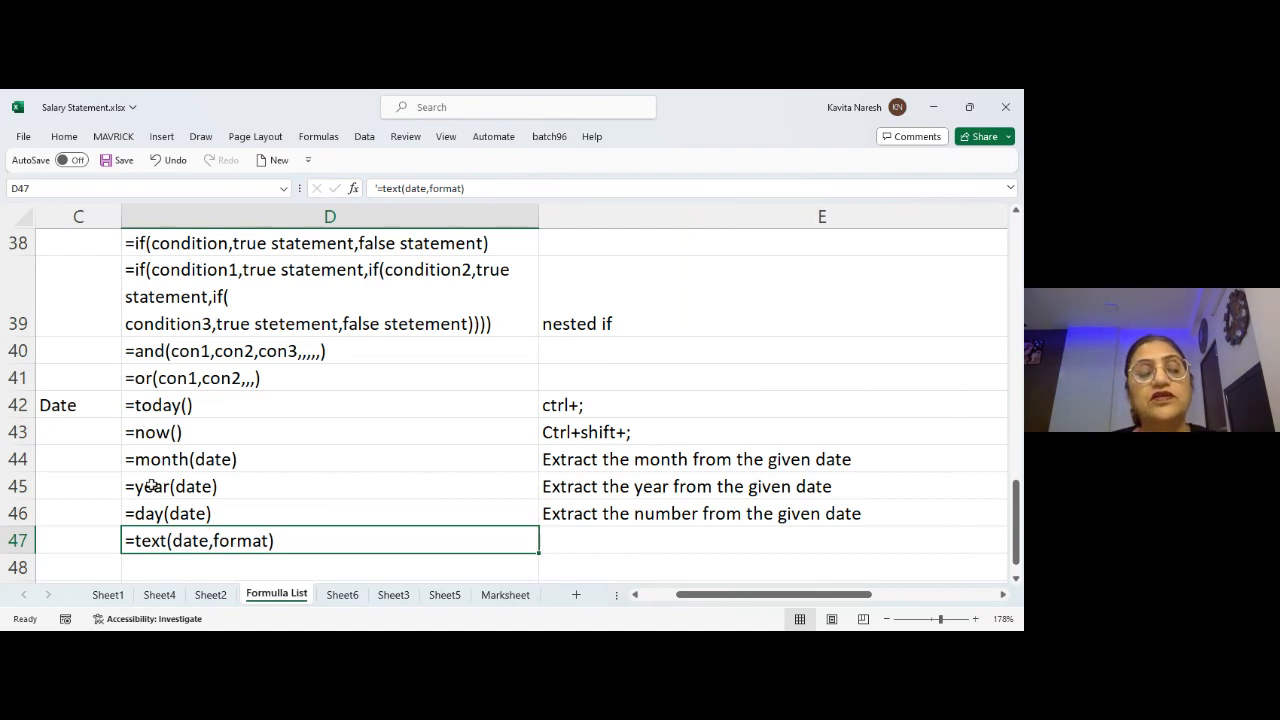
key("Right")
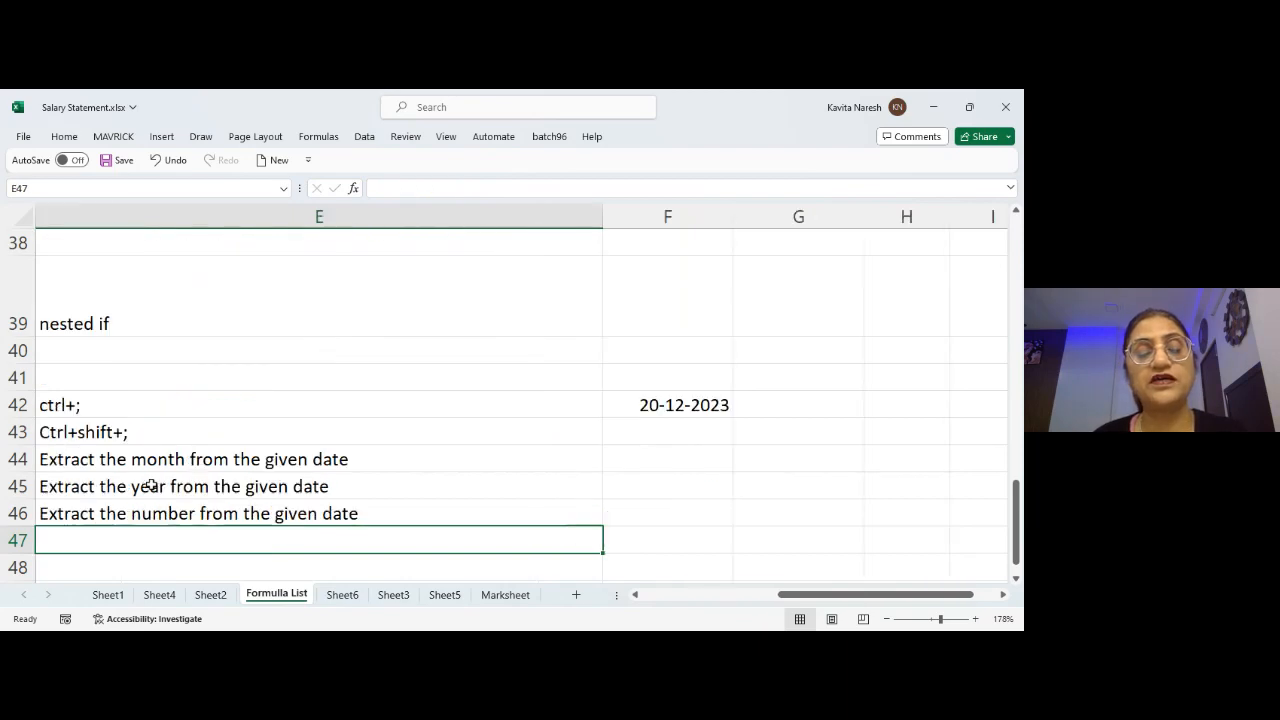
key("Left")
key("Right")
key("Left")
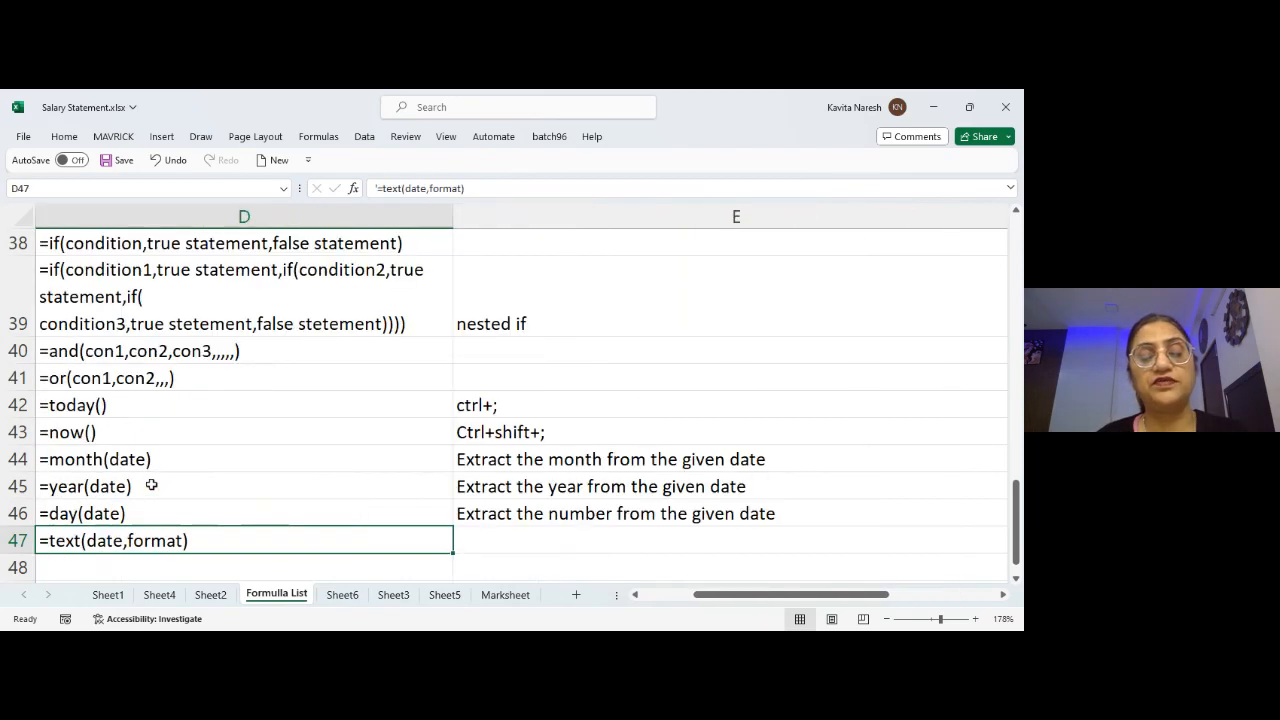
key("Right")
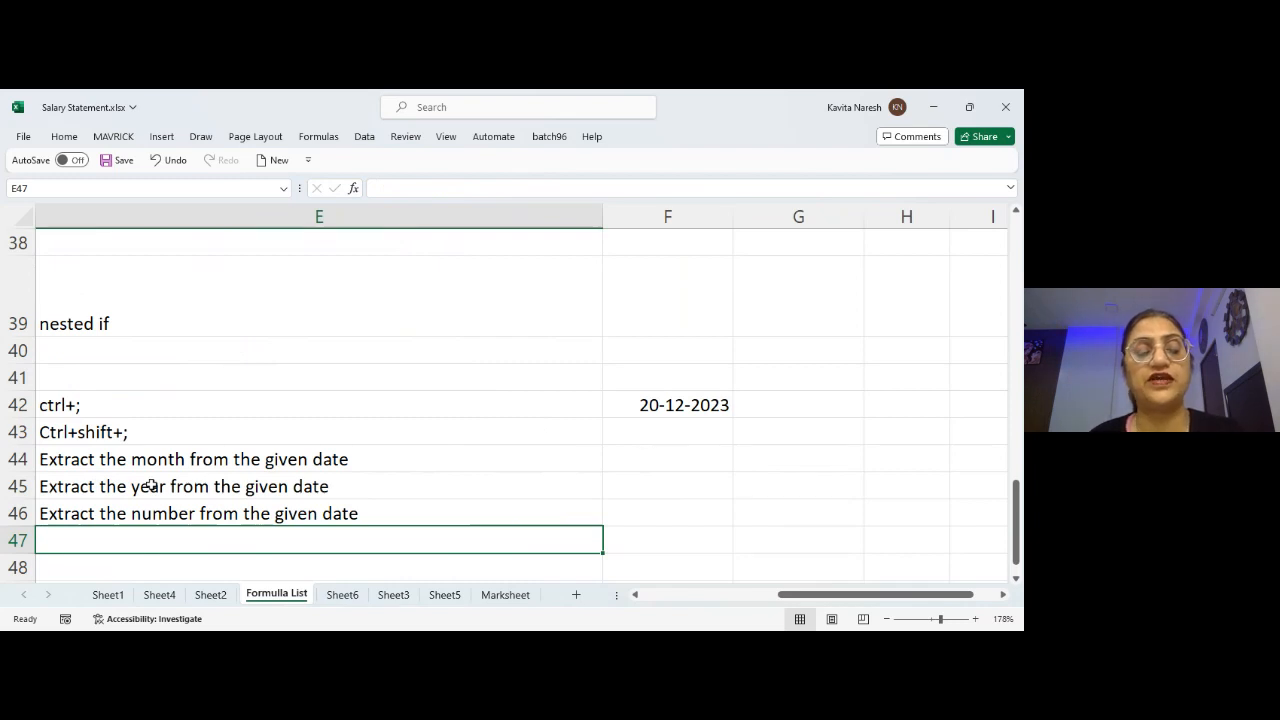
key("Left")
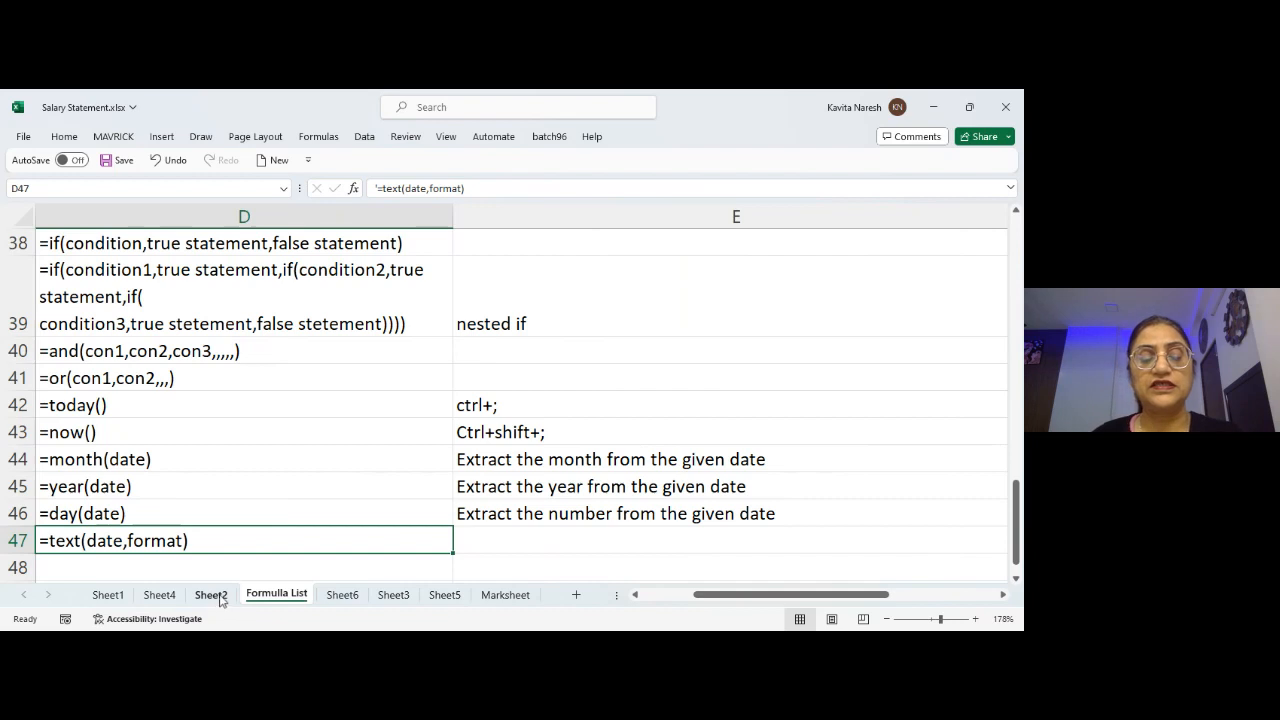
- Insert two more blank columns on Sheet5 before column G, which holds the day calculation
left_click(337, 598)
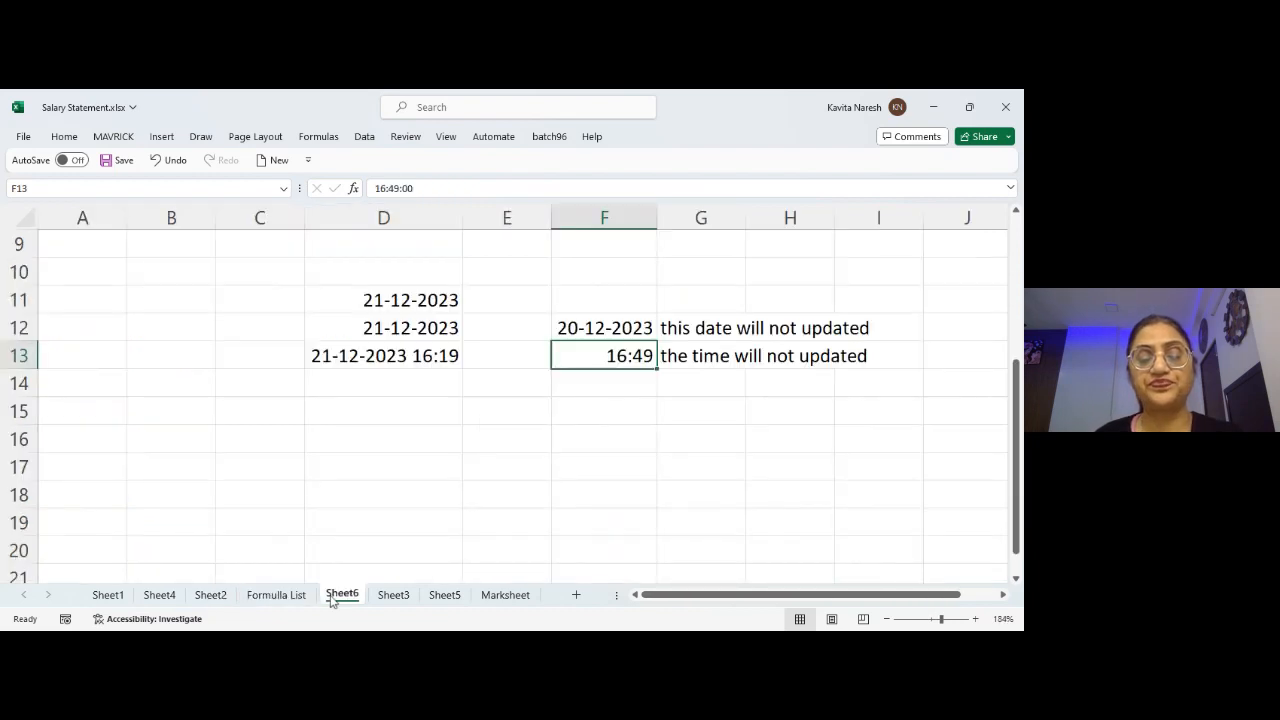
left_click(443, 600)
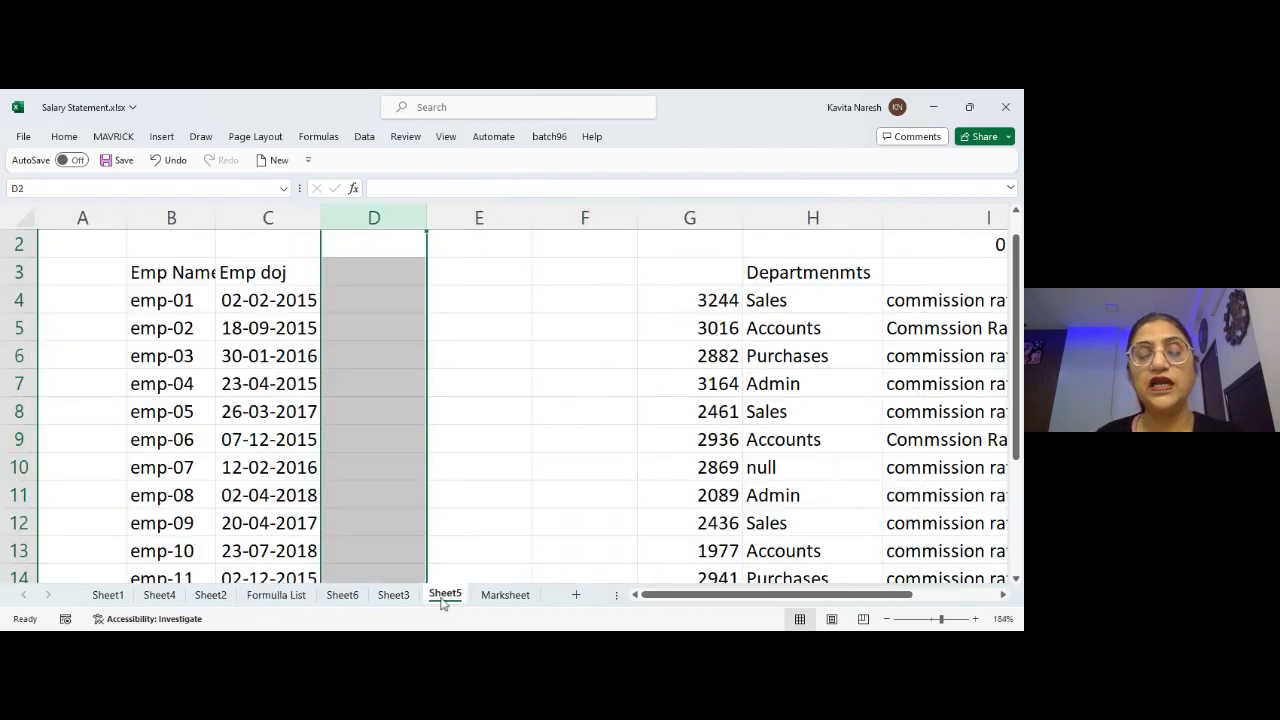
left_click(357, 263)
left_click(708, 212)
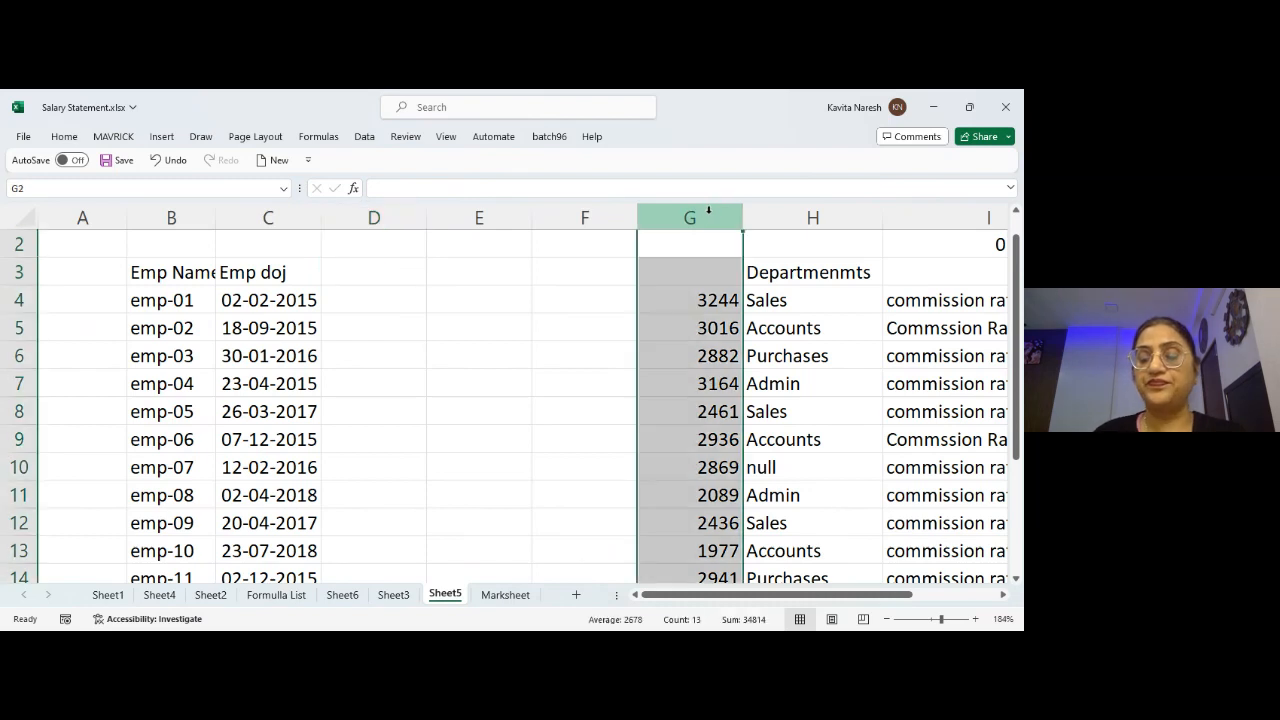
key("ctrl+plus")
key("ctrl+plus")
- Enter the headings Month, Year and Day in cells D3 to F3, beside Emp doj
key("Down")
key("Left")
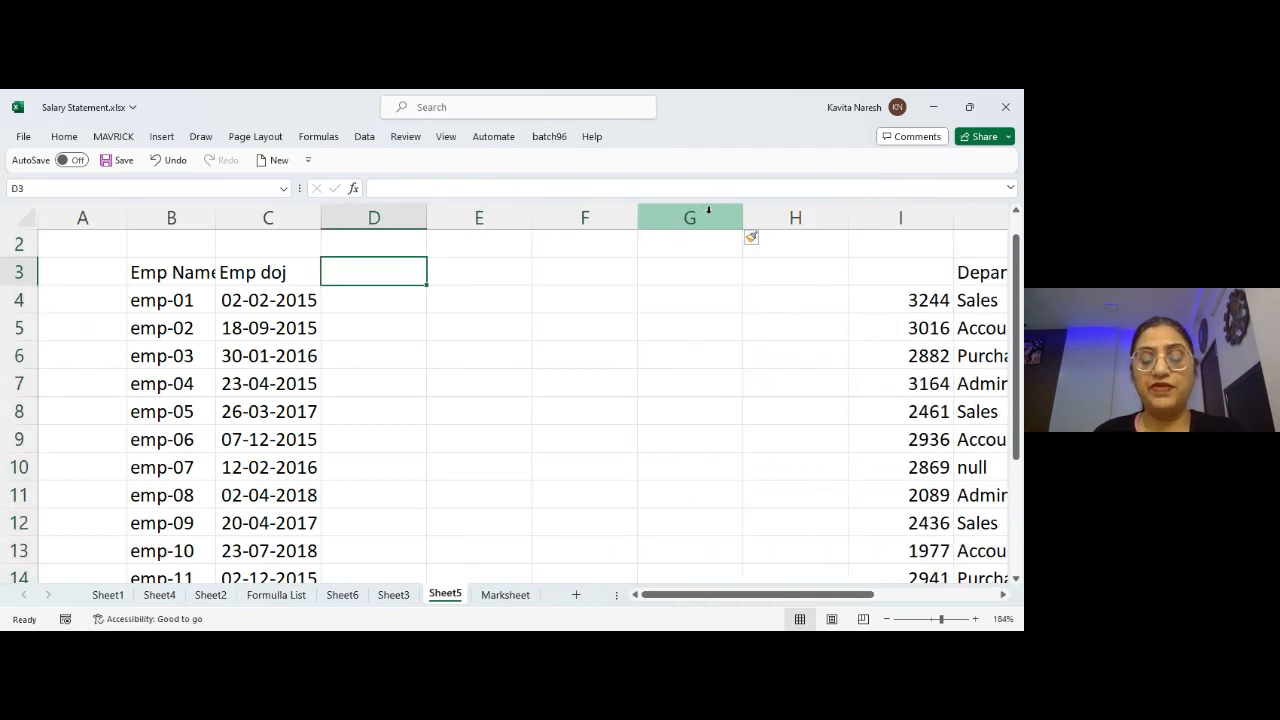
type("Month")
key("Tab")
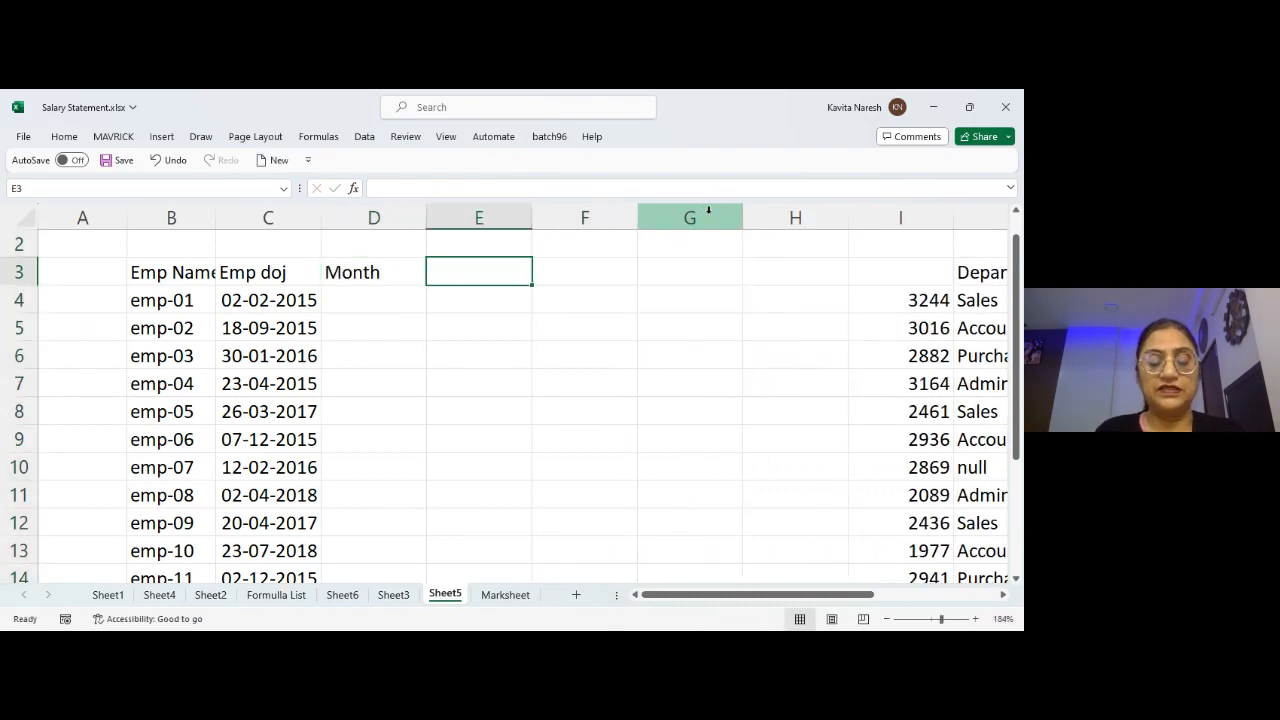
type("Year")
key("Tab")
type("D")
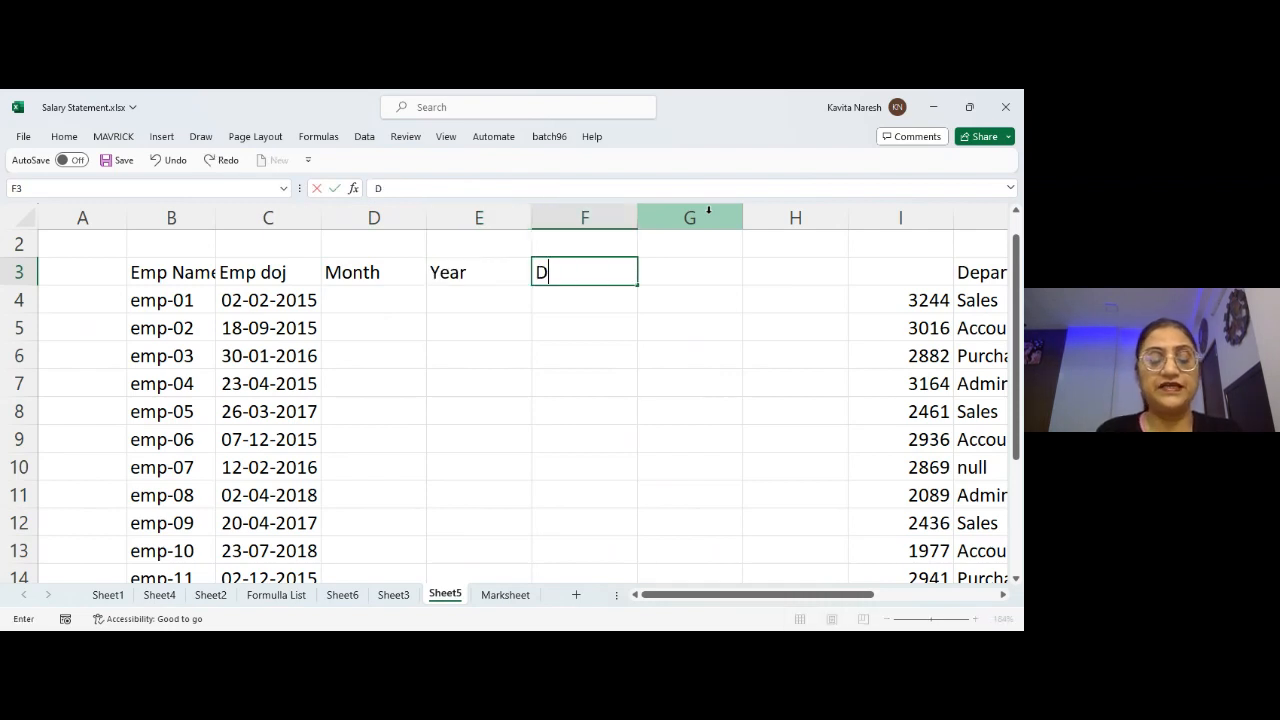
type("ay")
key("Return")
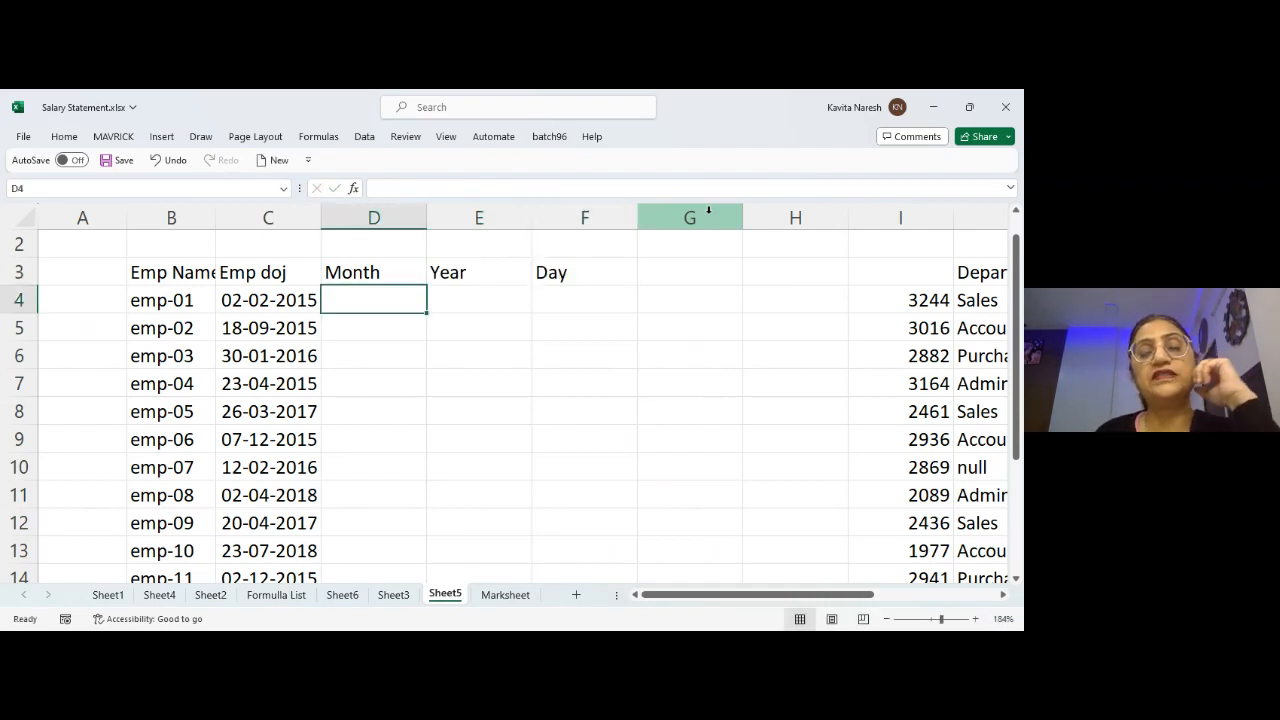
- Enter the formula =MONTH(C4) in cell D4 under the Month heading for the first employee
type("=mo")
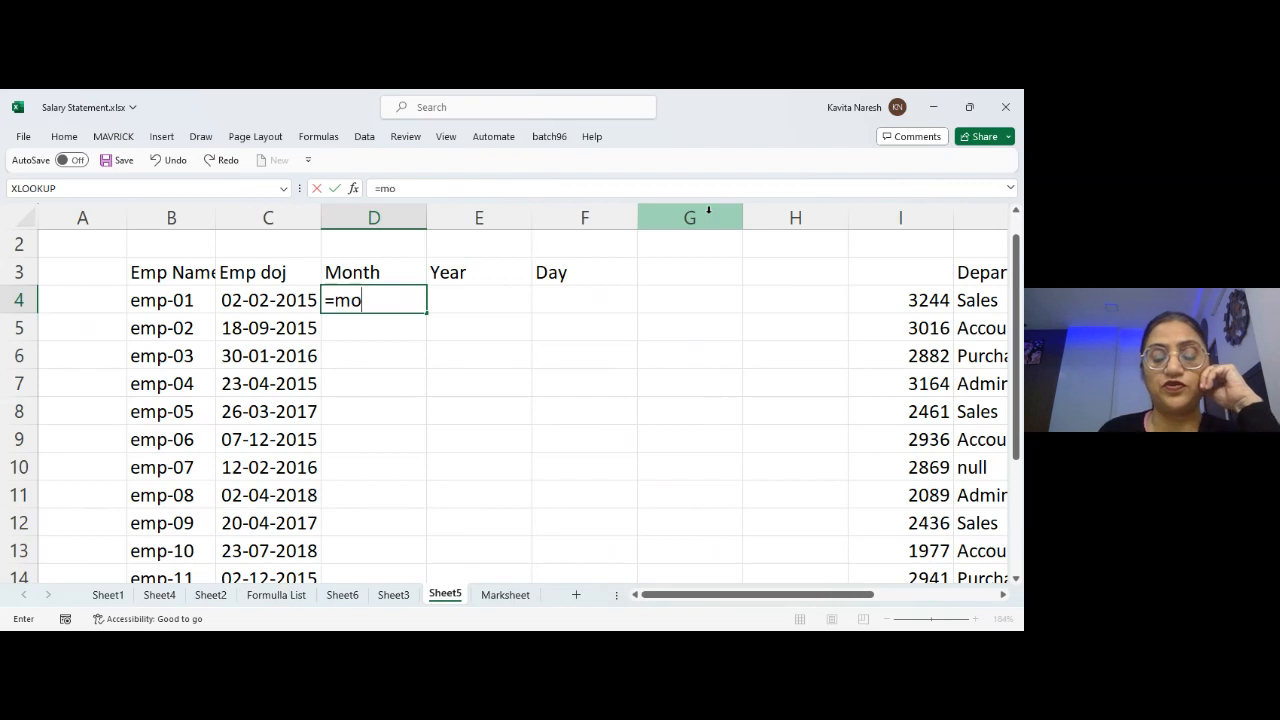
type("nth(")
key("Left")
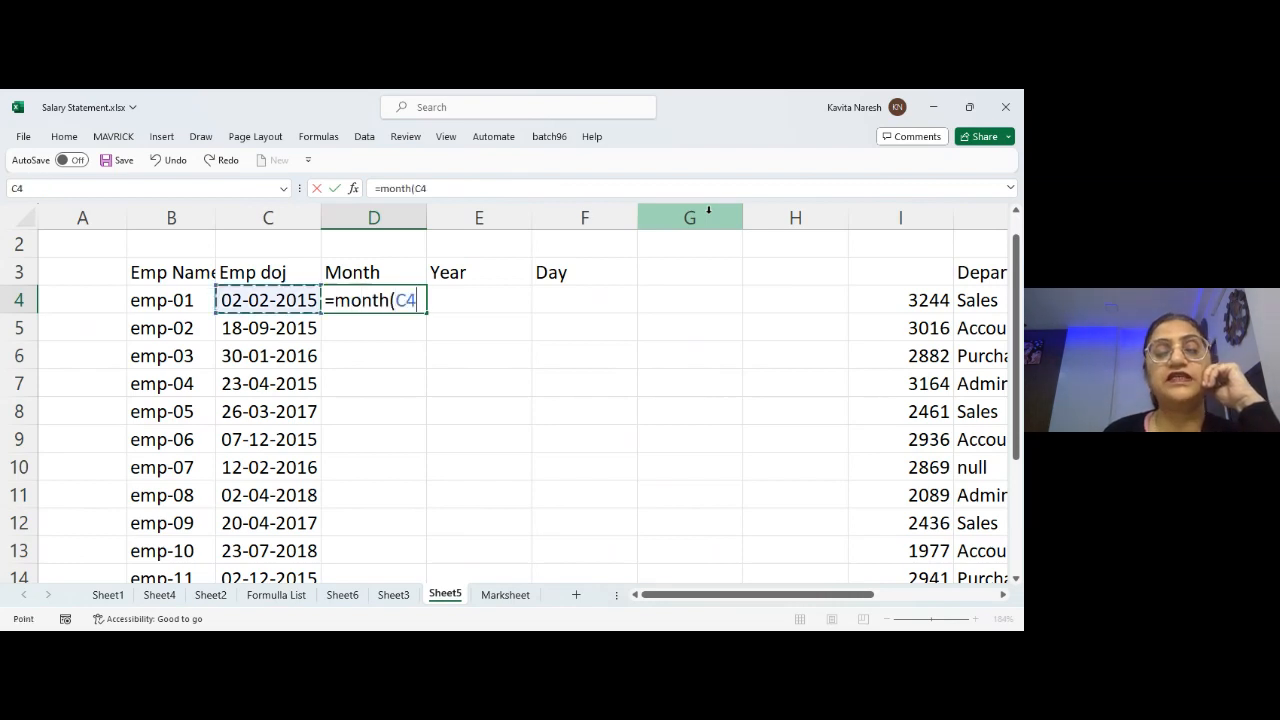
key("Return")
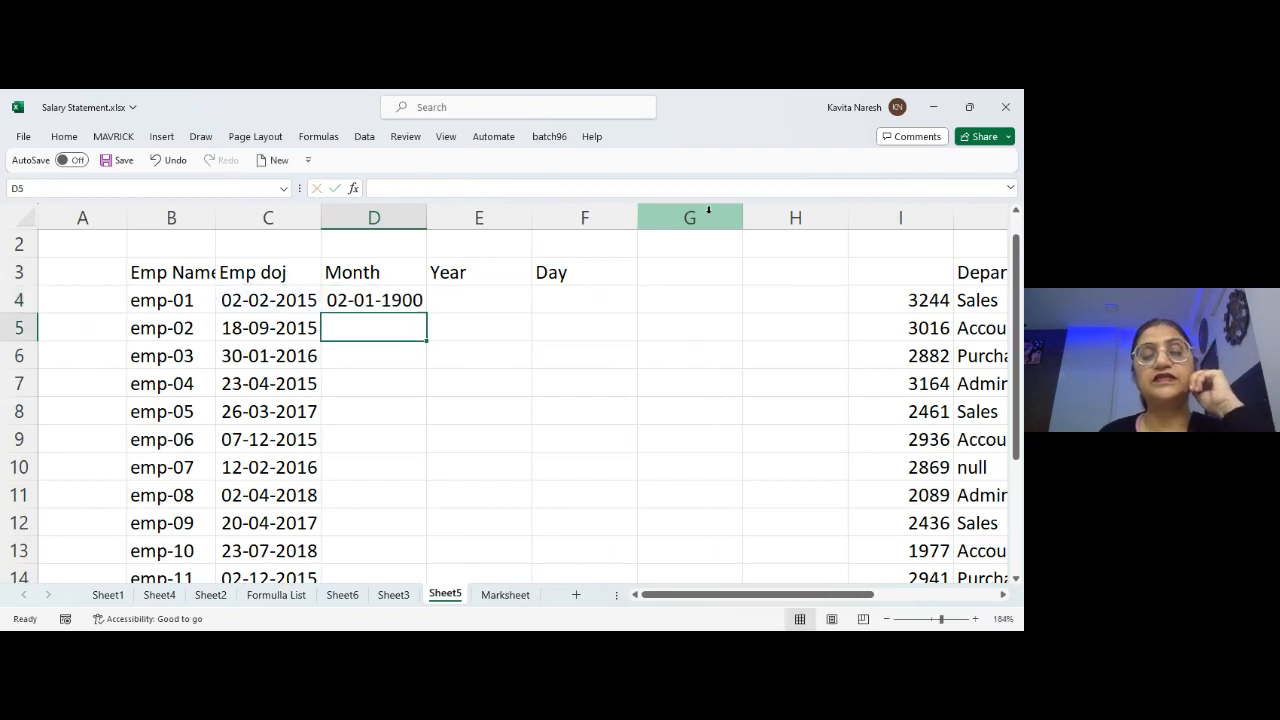
- Set cell D4 to the General number format and fill its month formula down the column
key("Up")
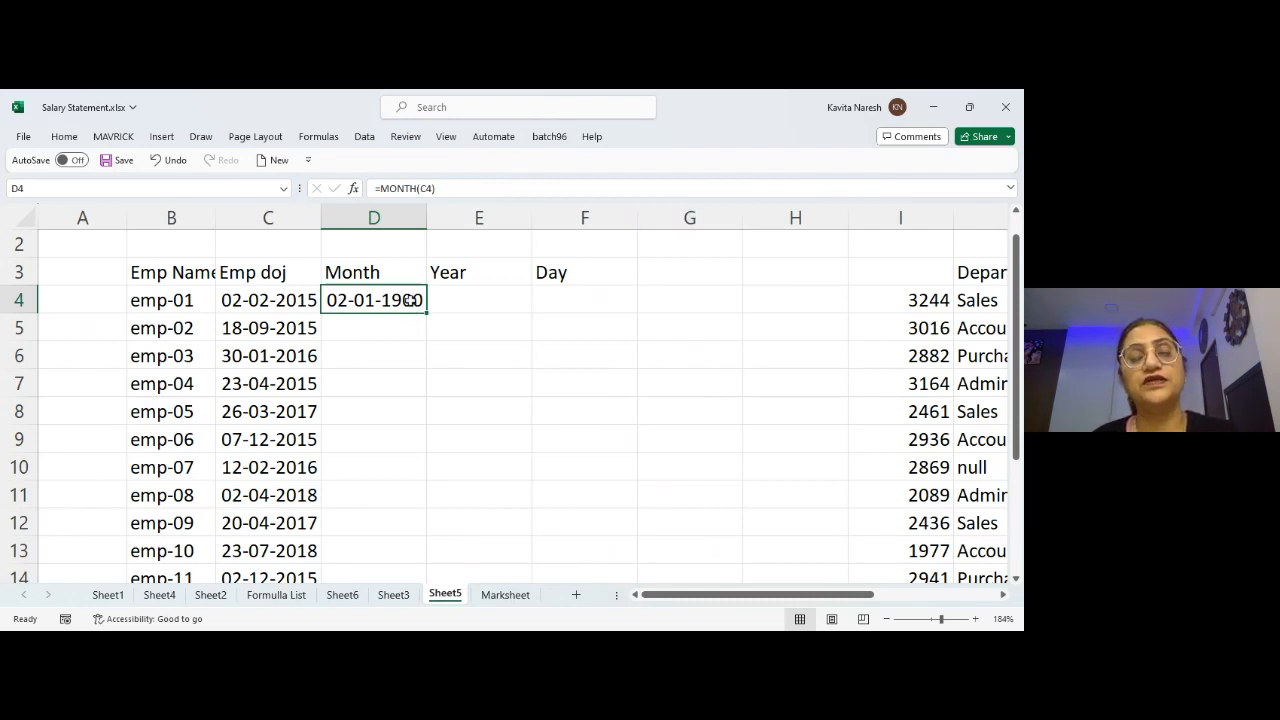
left_click(64, 136)
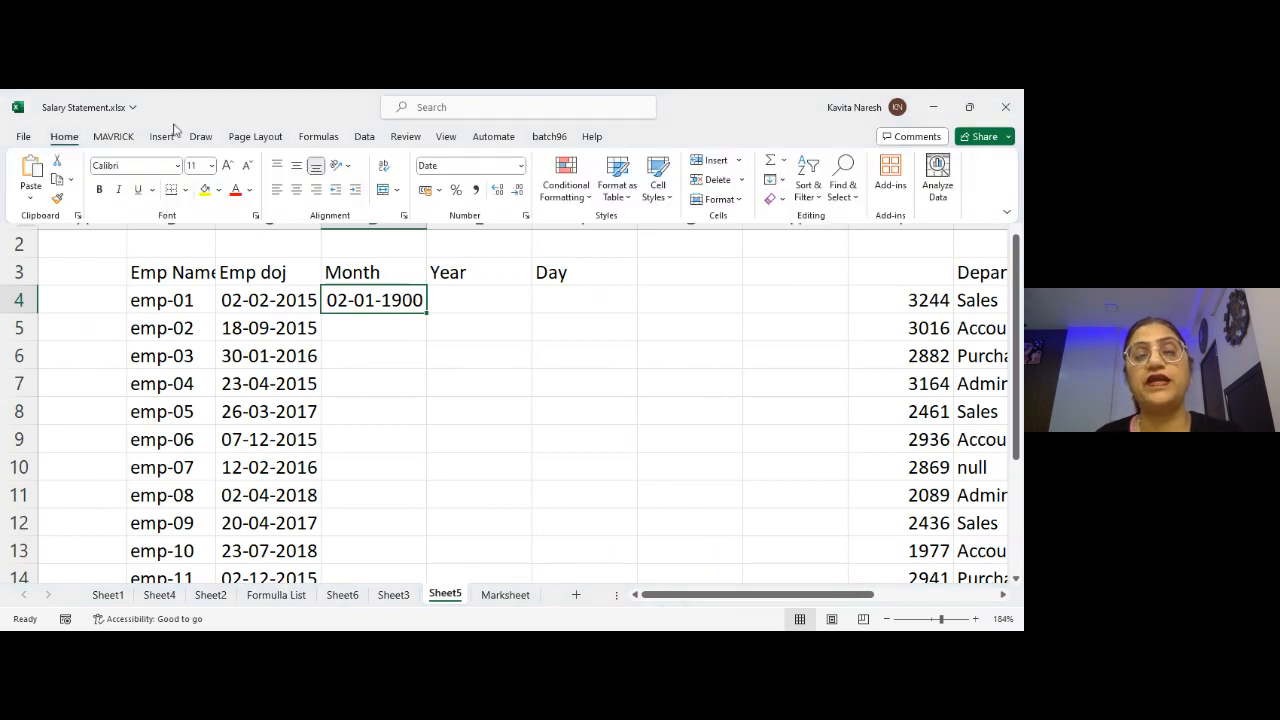
left_click(520, 170)
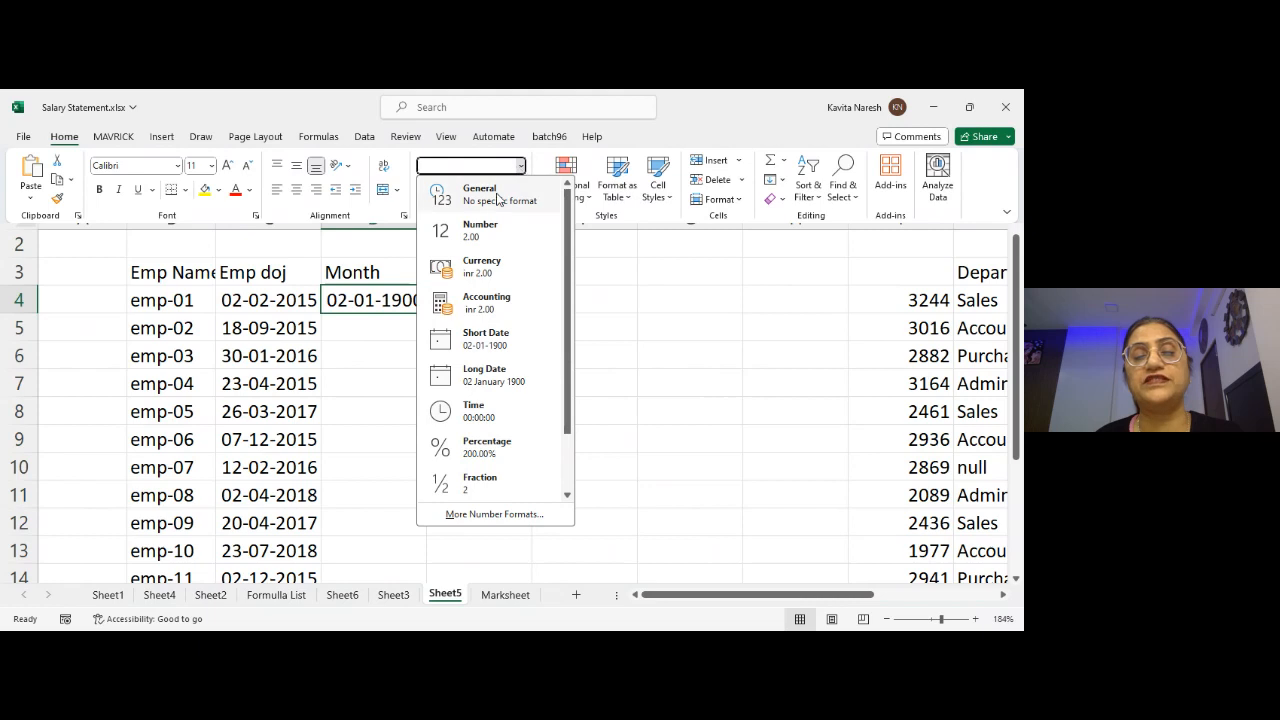
left_click(495, 196)
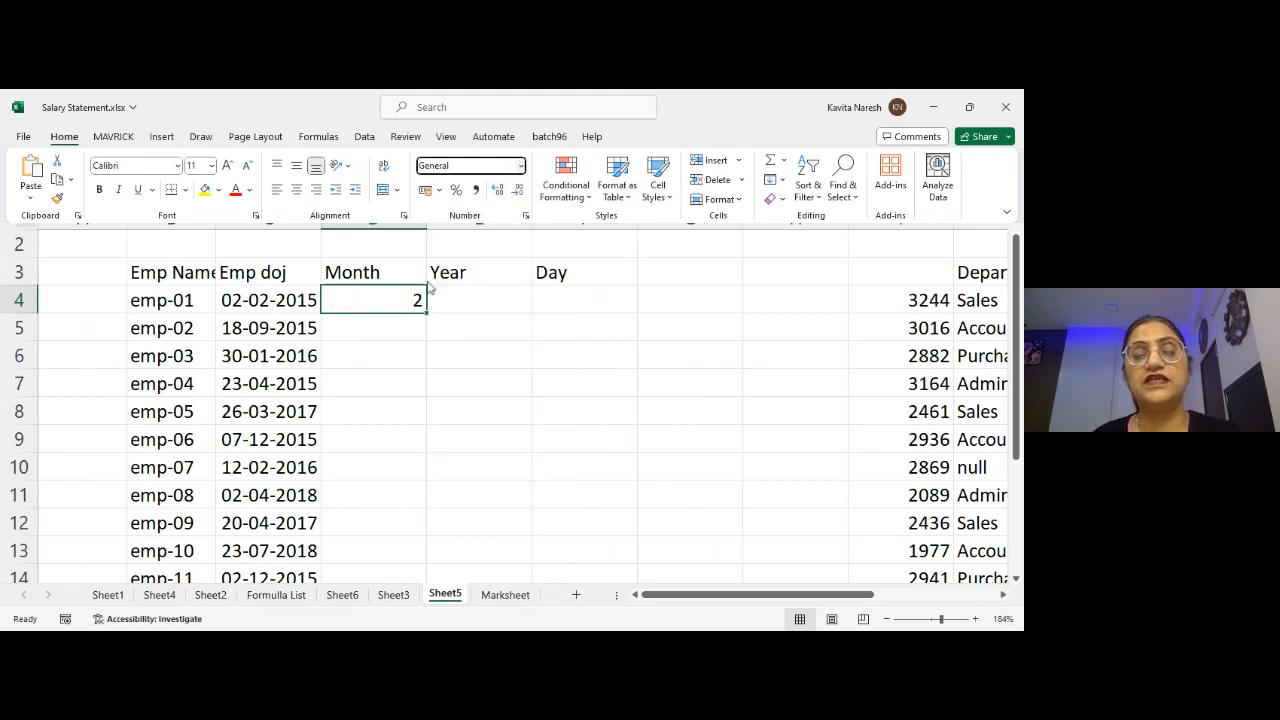
left_click(426, 314)
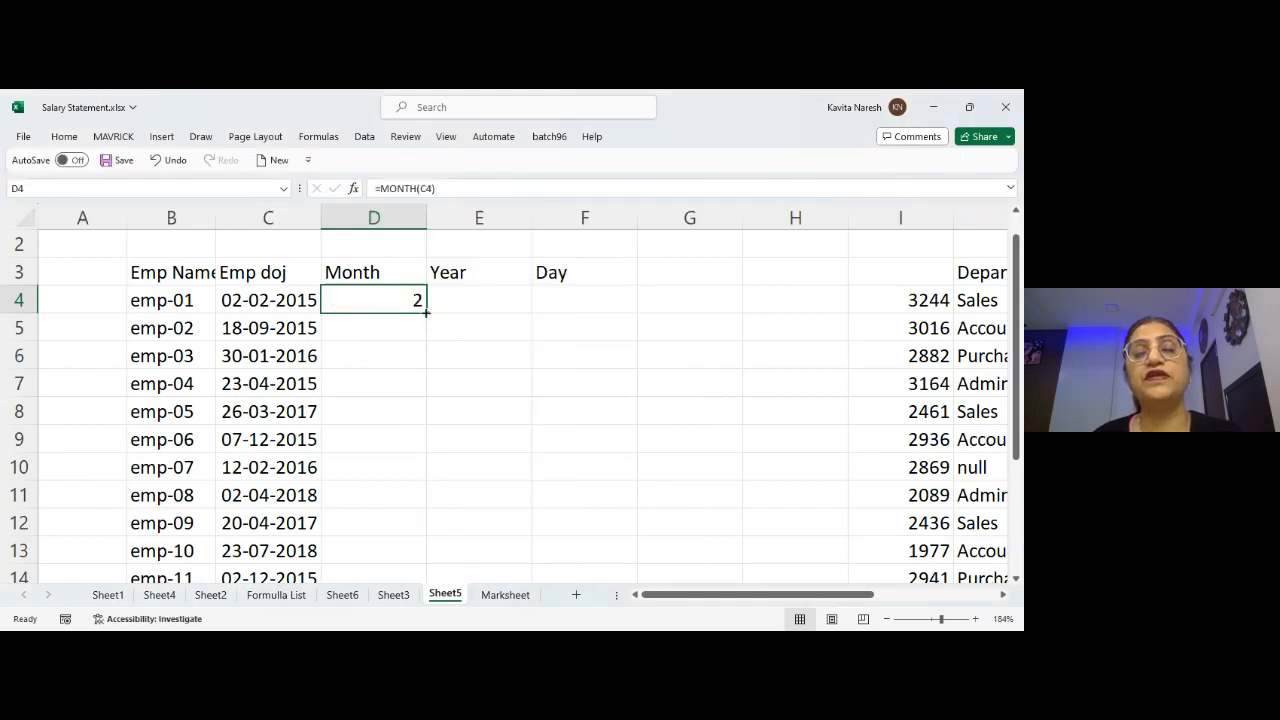
double_click(425, 313)
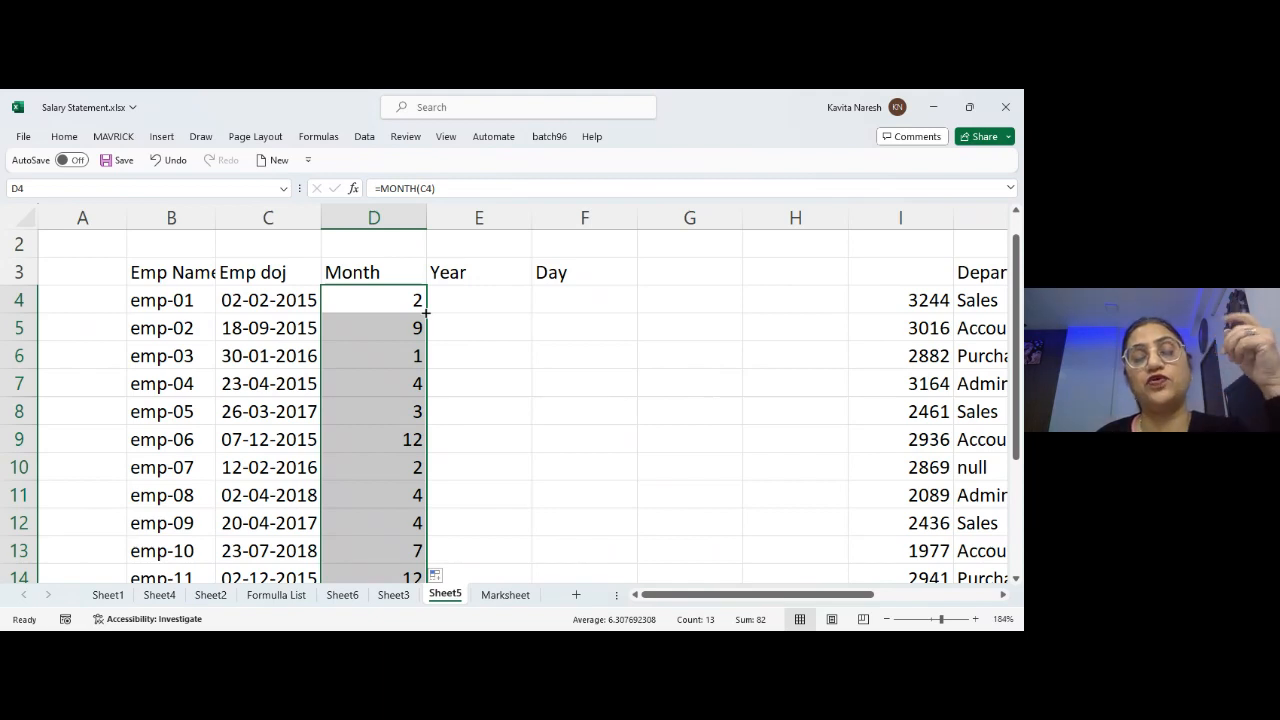
- Compare the joining dates in column C with the extracted months for rows 4 to 7
key("Left")
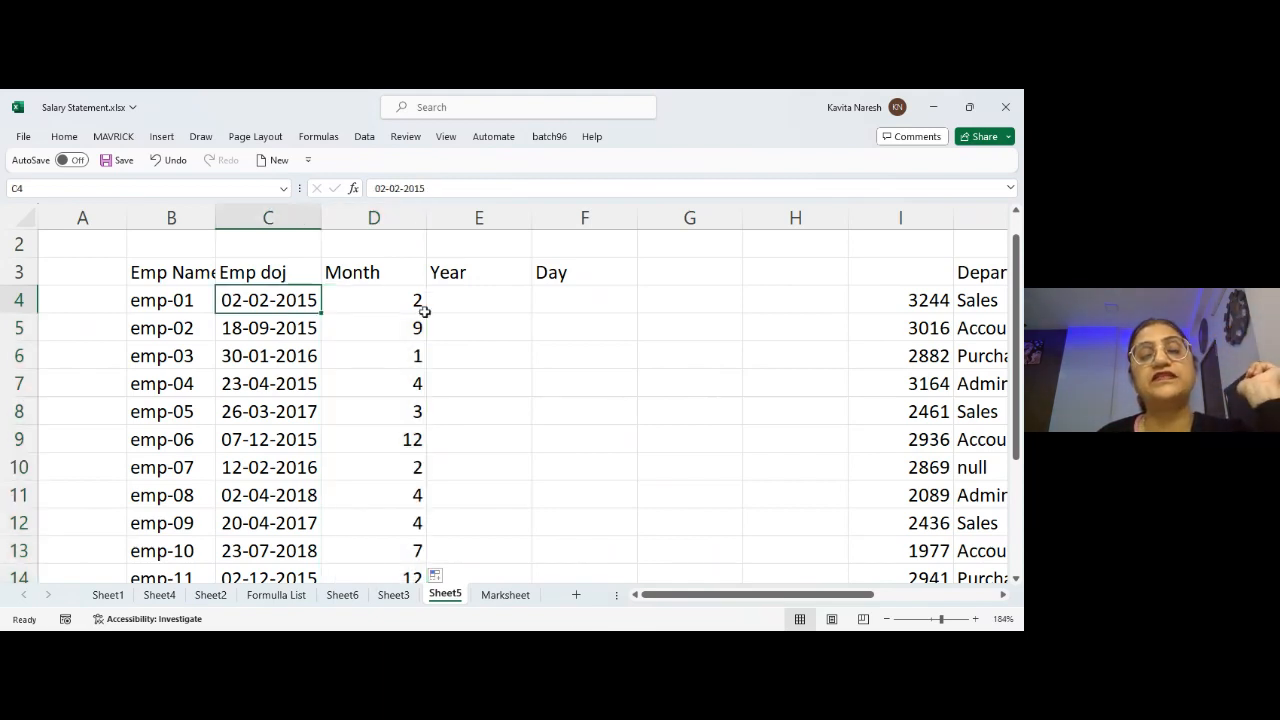
key("Down")
key("Down")
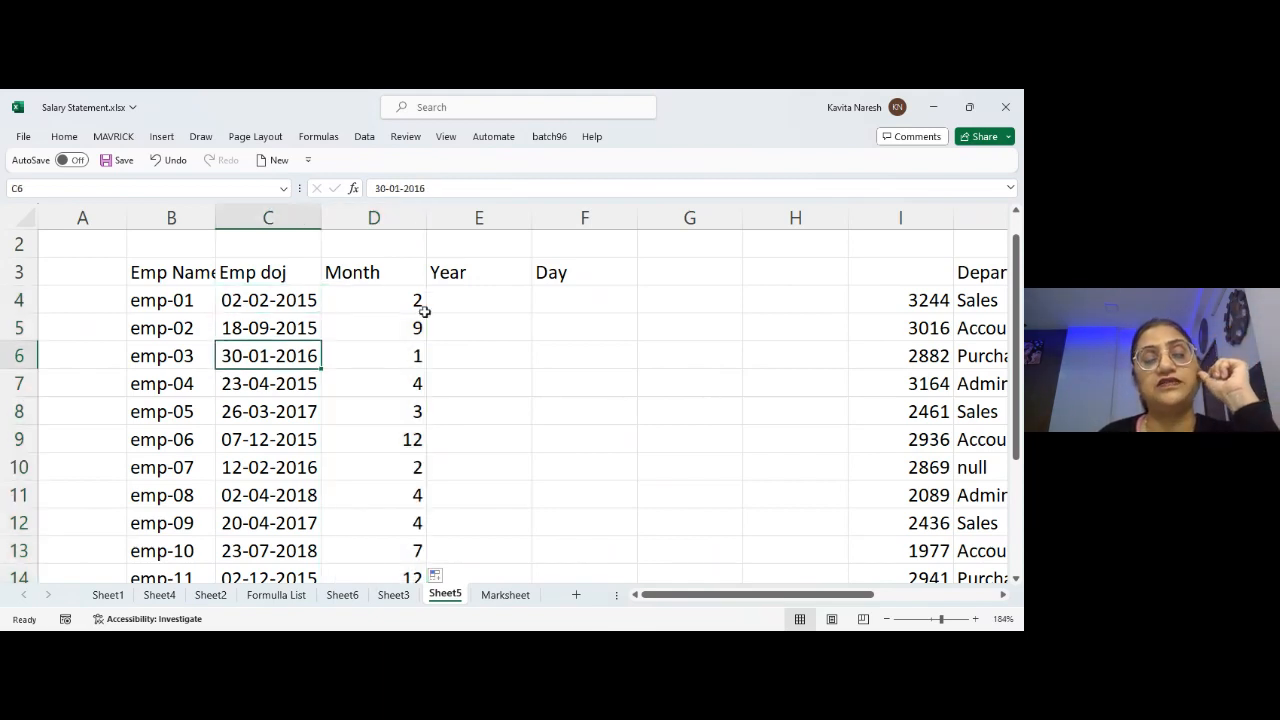
key("Down")
key("Right")
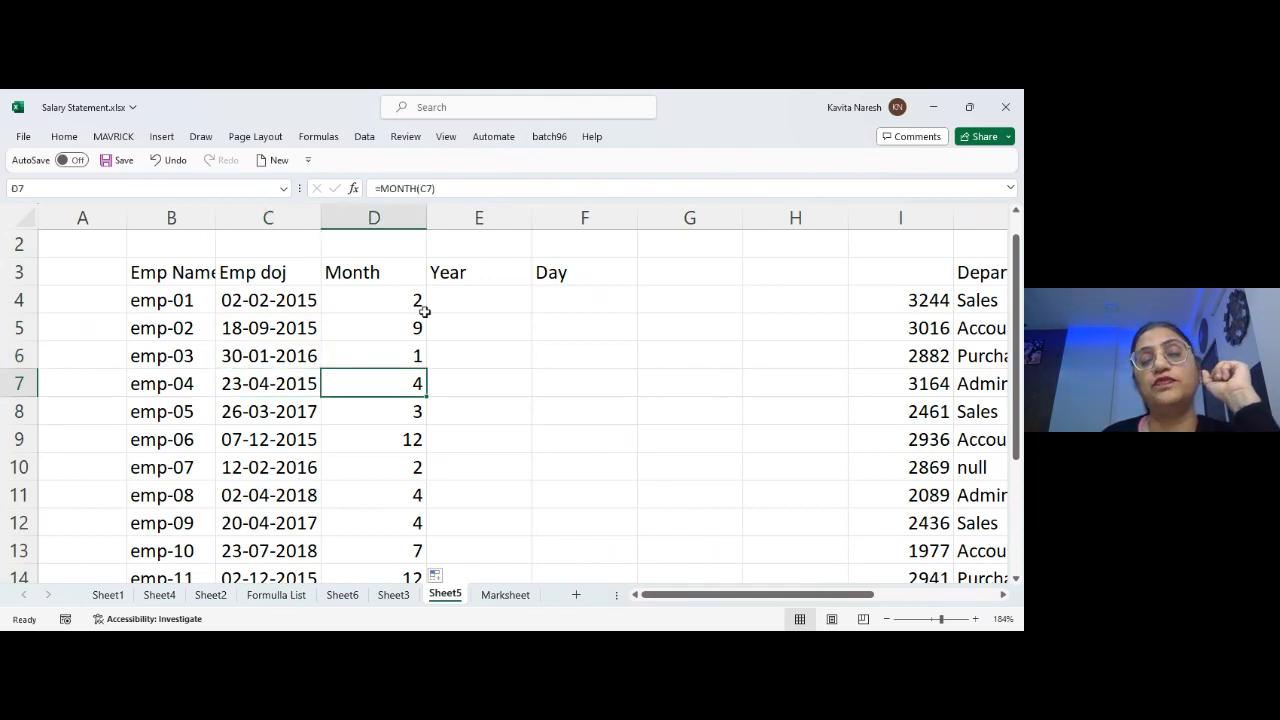
- Enter the formula =YEAR(C4) in cell E4 under the Year heading
key("Up")
key("Up")
key("Up")
key("Right")
type("=")
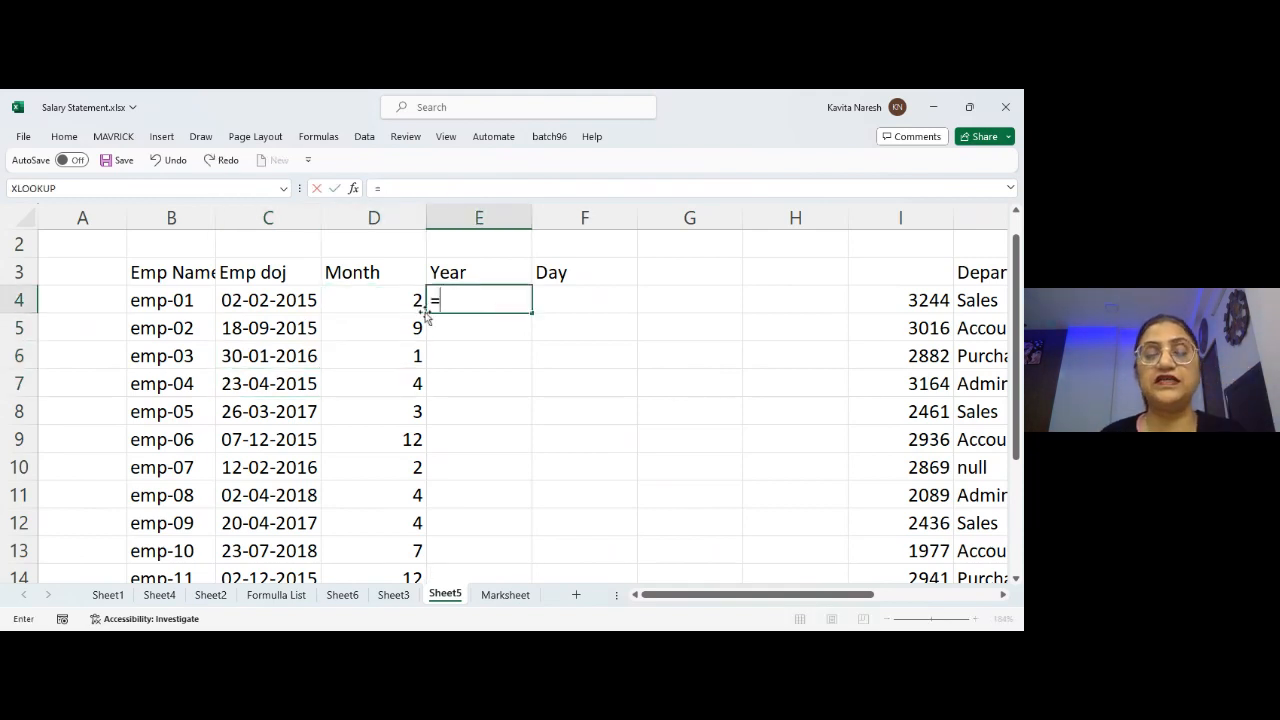
type("year(")
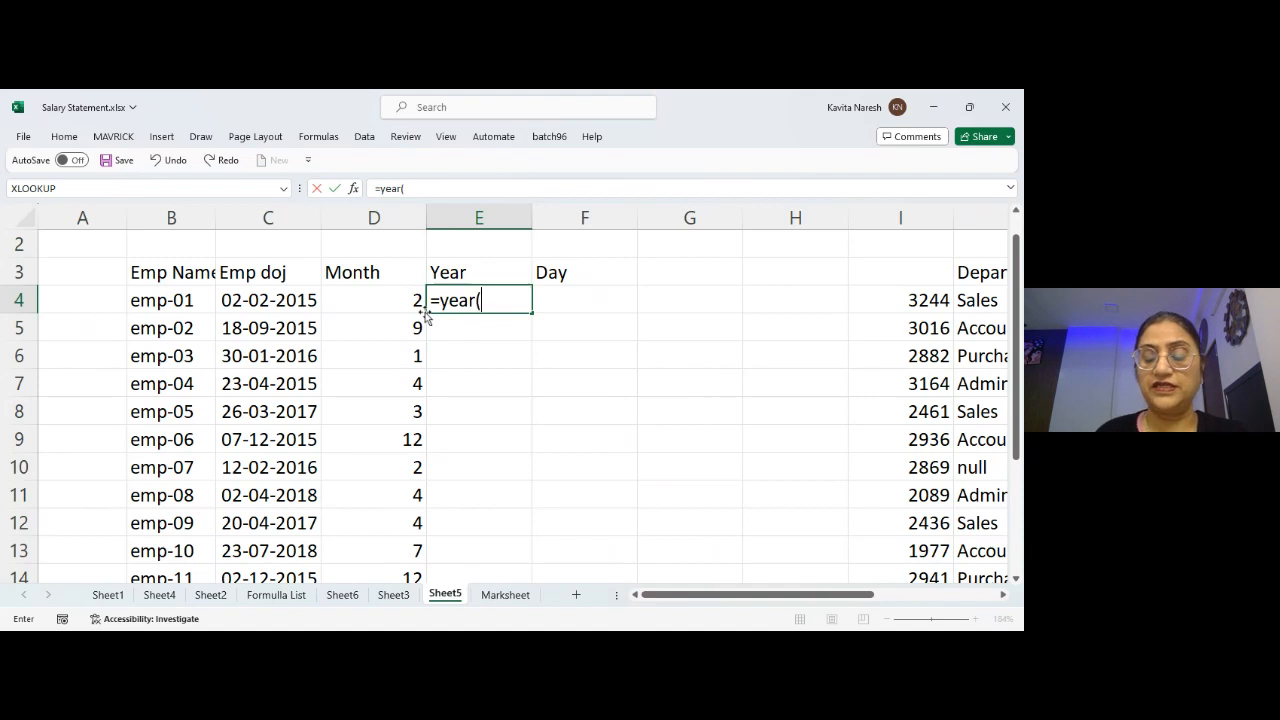
key("Left")
key("Left")
type(")")
key("Return")
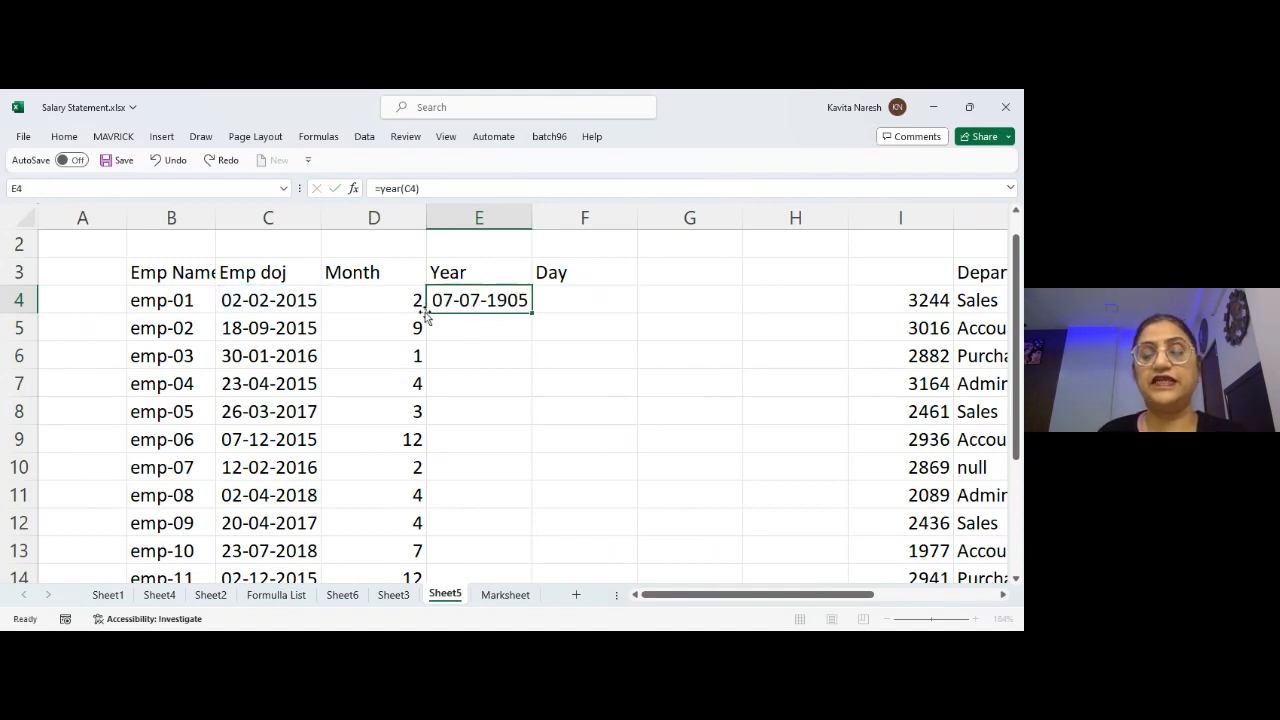
- Set cell E4 to the General number format and fill its year formula down the column
left_click(524, 302)
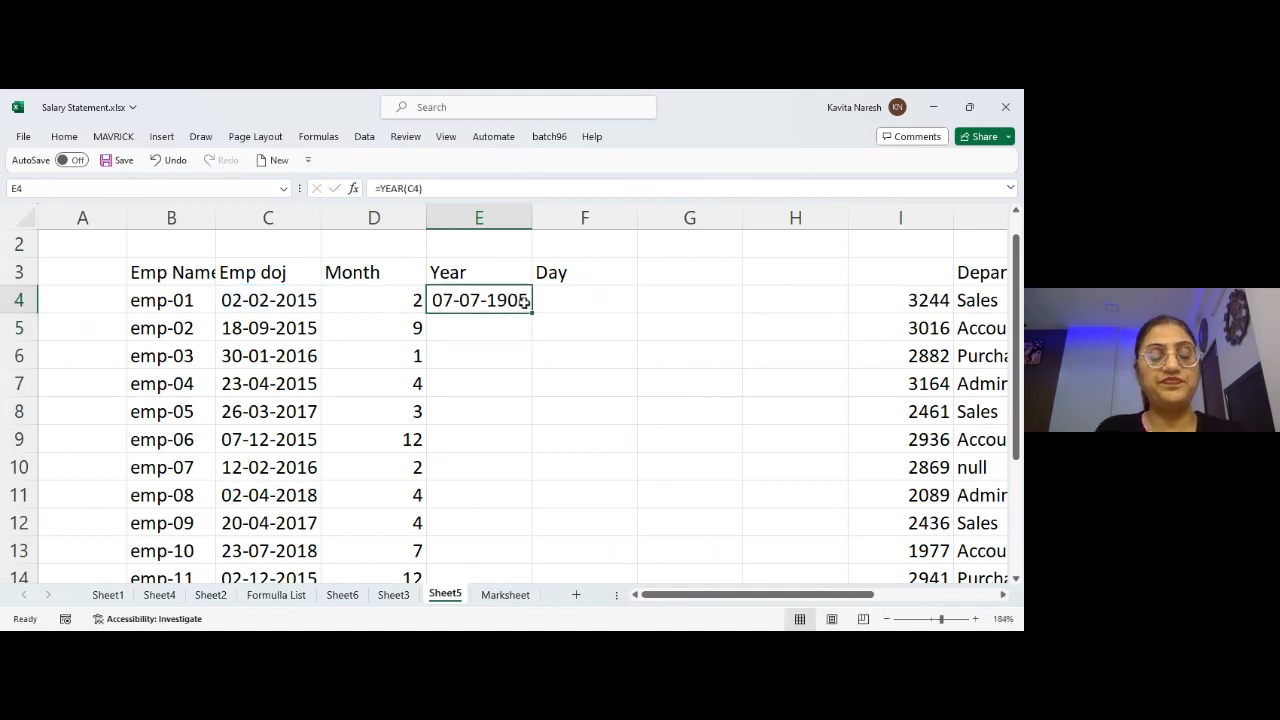
key("ctrl+shift+asciitilde")
double_click(532, 312)
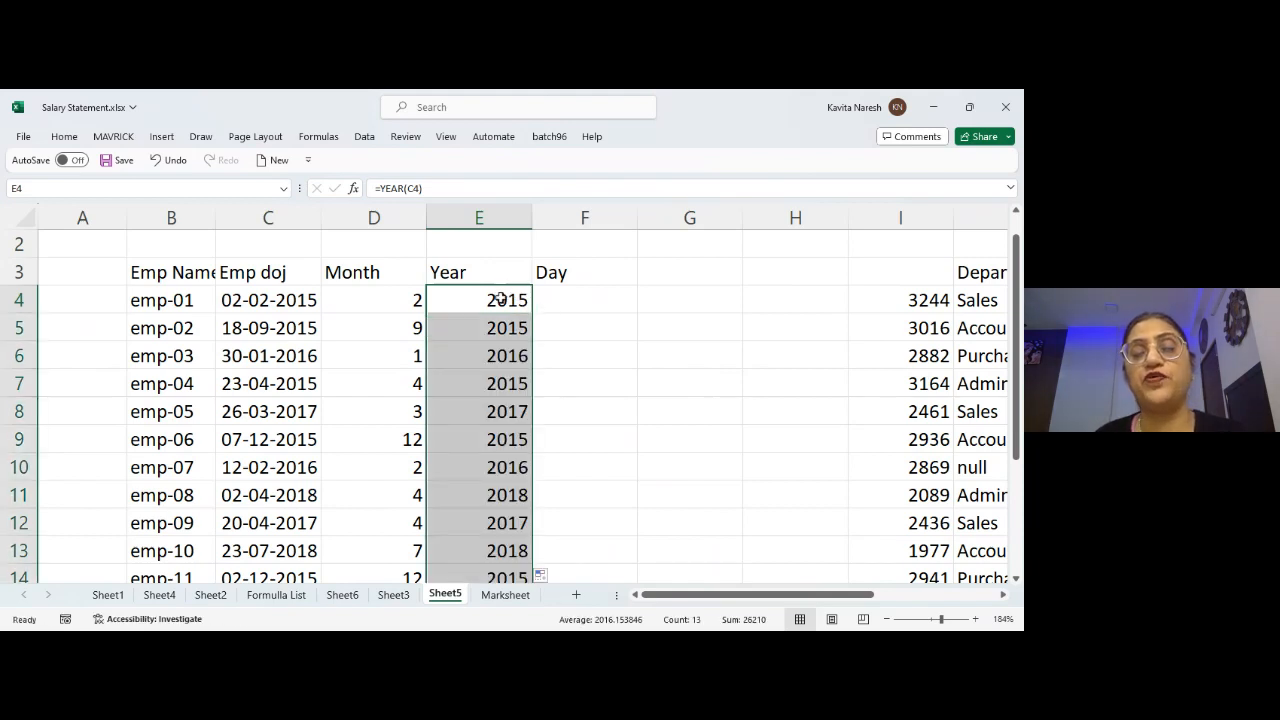
- Enter the formula =DAY(C4) in cell F4 under the Day heading
double_click(562, 302)
type("=day(")
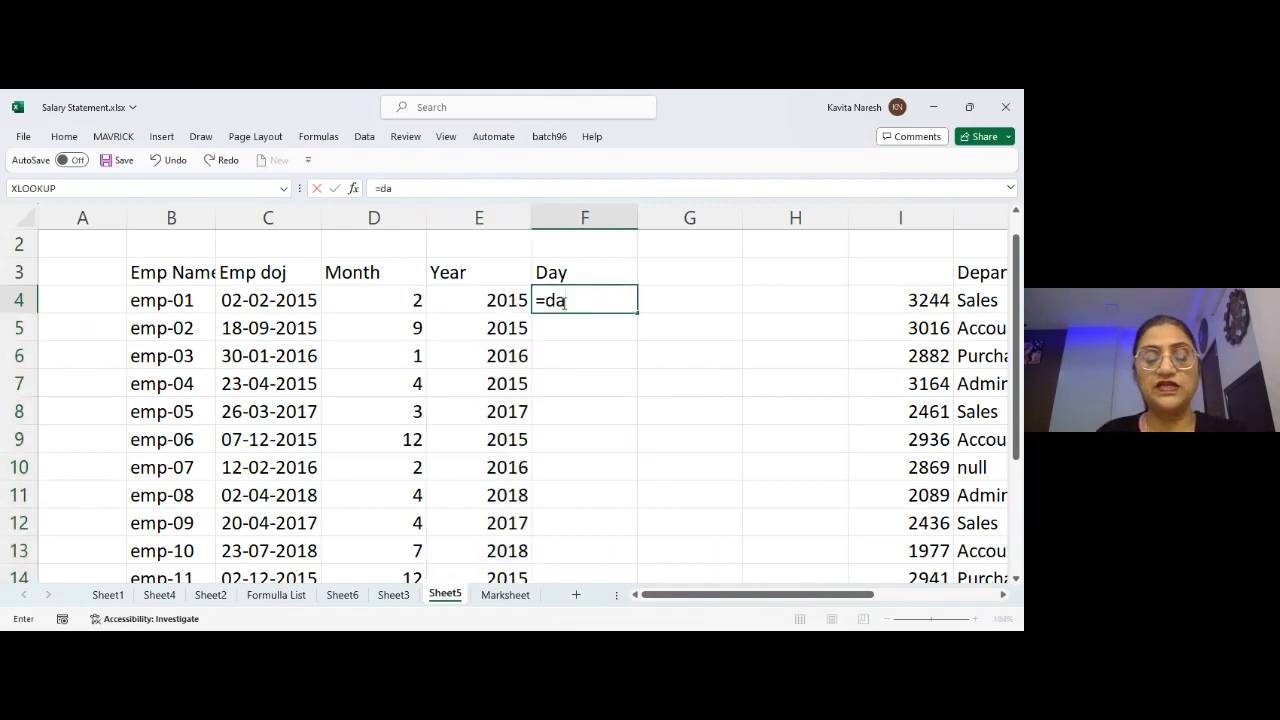
key("Left")
key("Left")
key("Left")
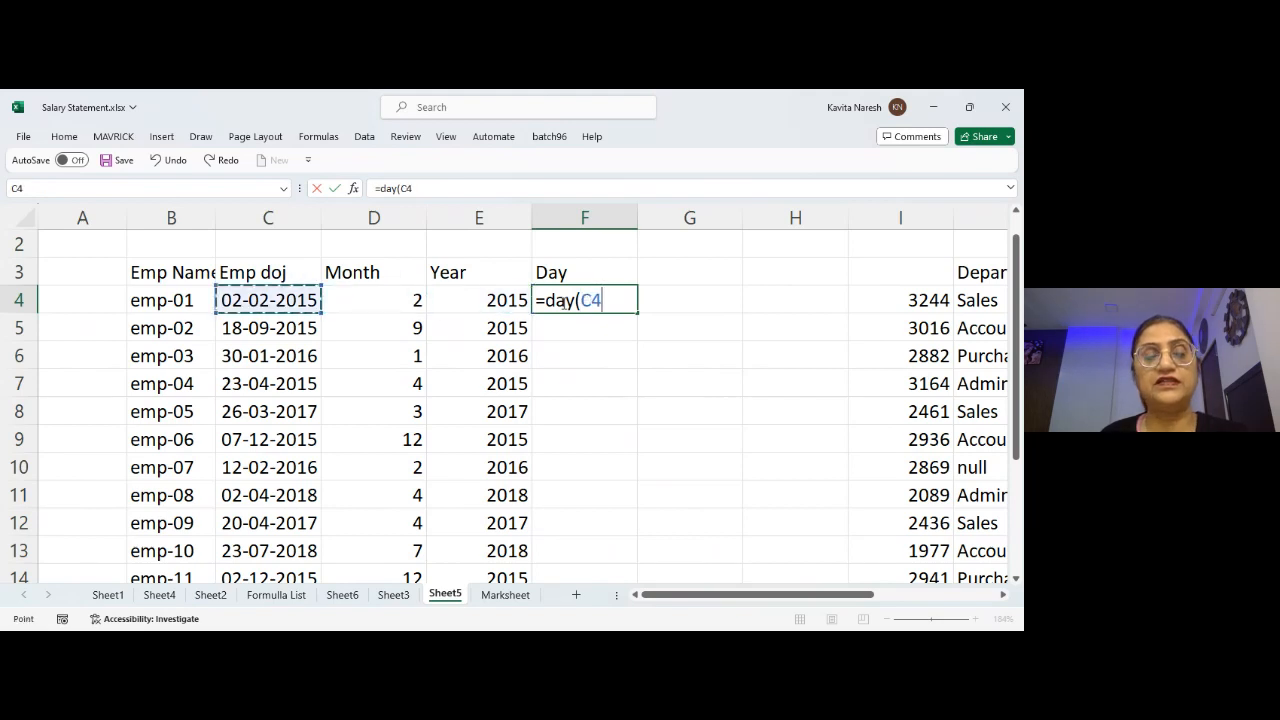
key("Return")
- Set cell F4 to the General number format and fill its day formula down the column
left_click(562, 302)
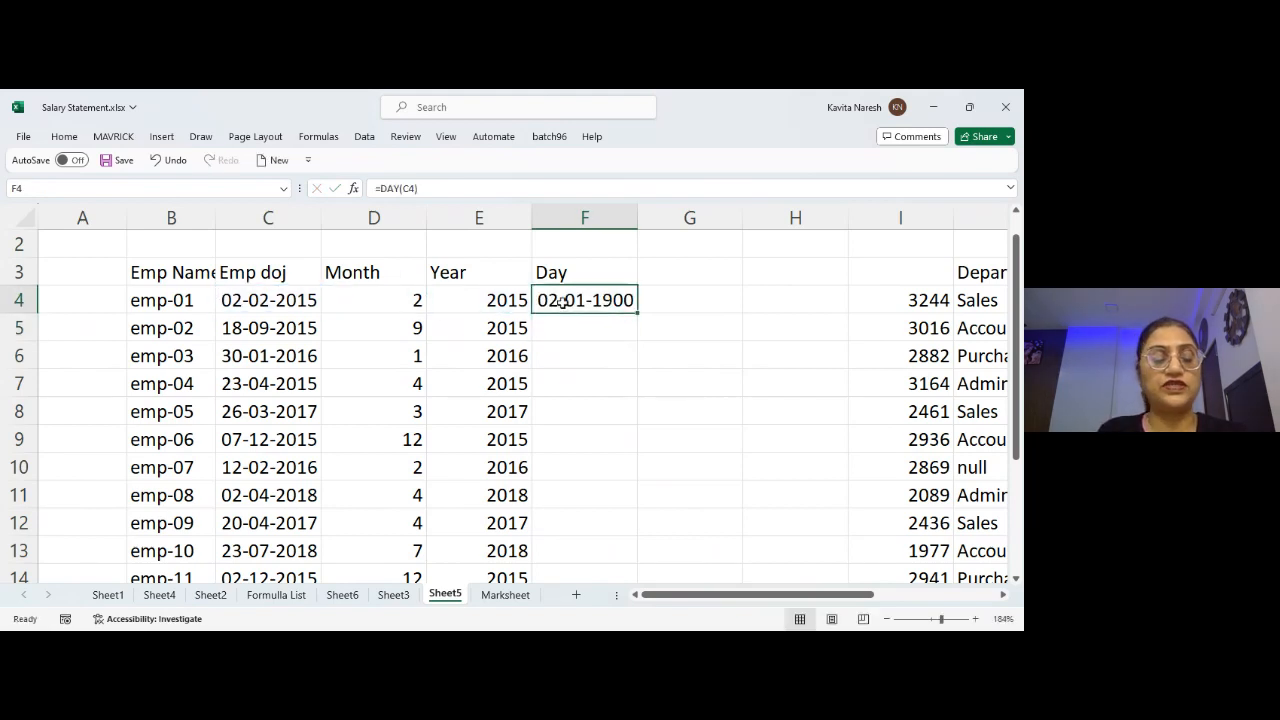
key("ctrl+shift+grave")
double_click(639, 314)
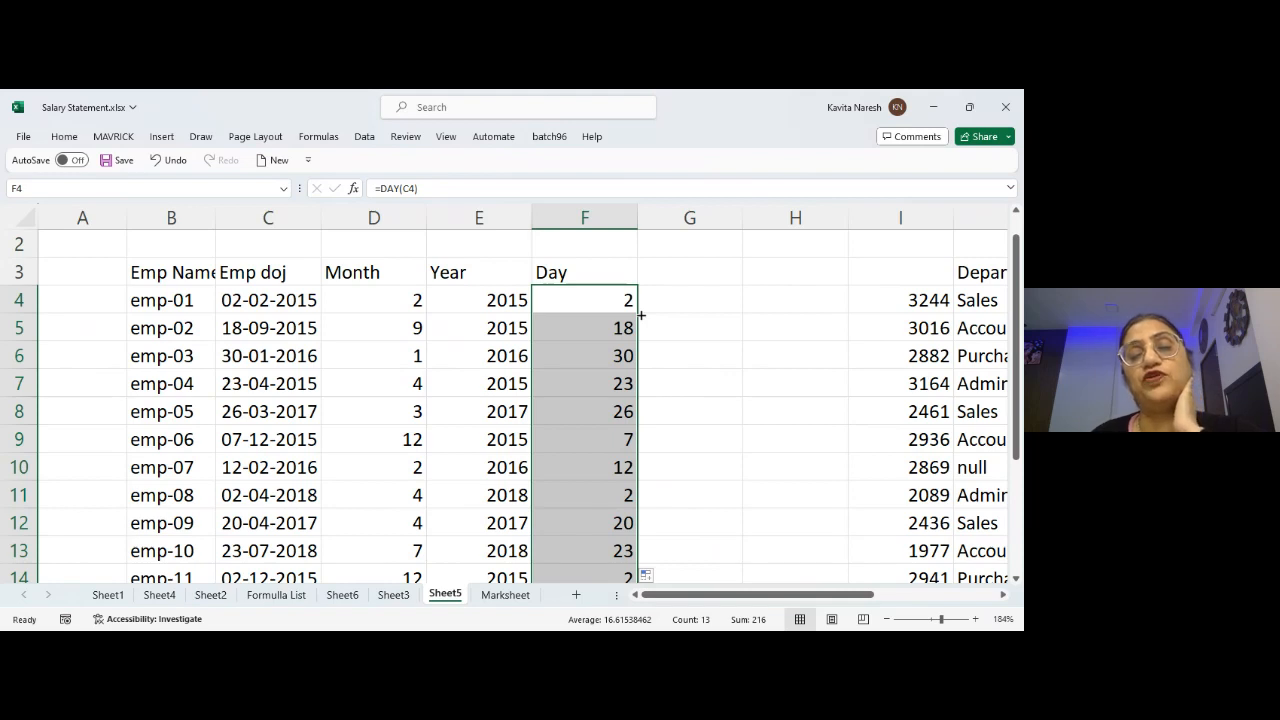
- Enter the heading "text" in cell G3, beside the Day heading
key("Up")
key("Right")
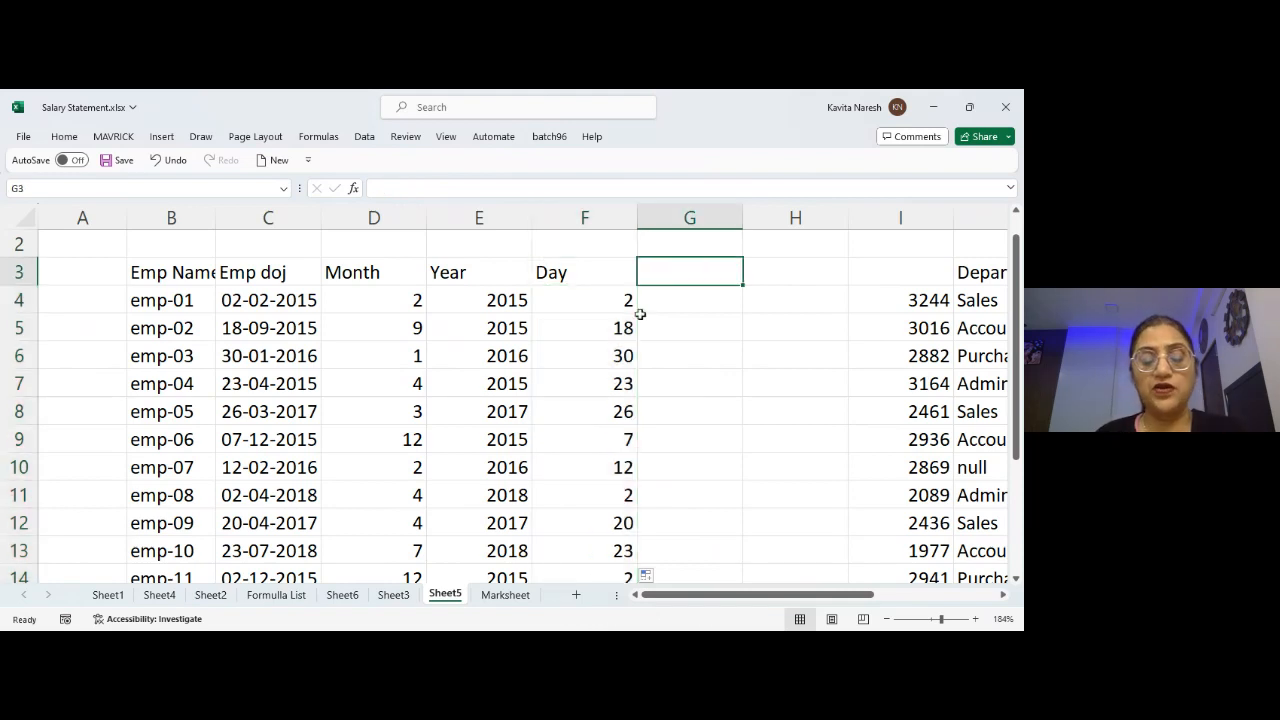
type("text")
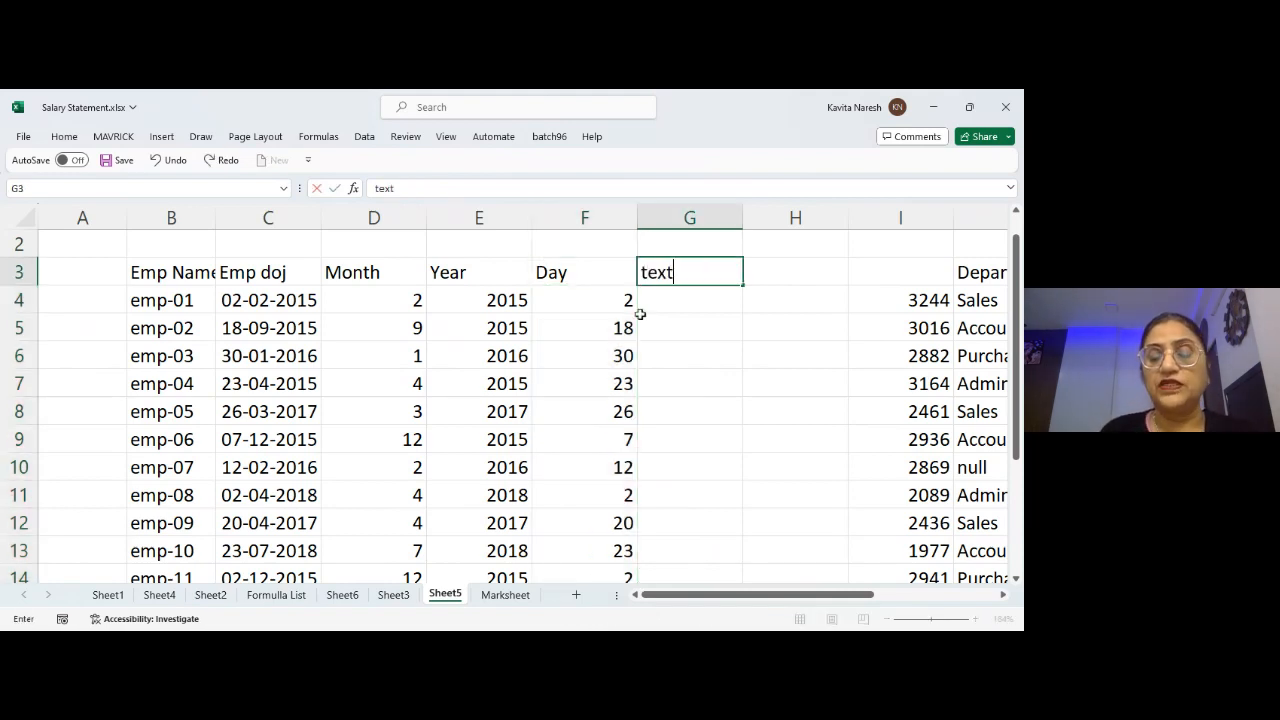
key("Return")
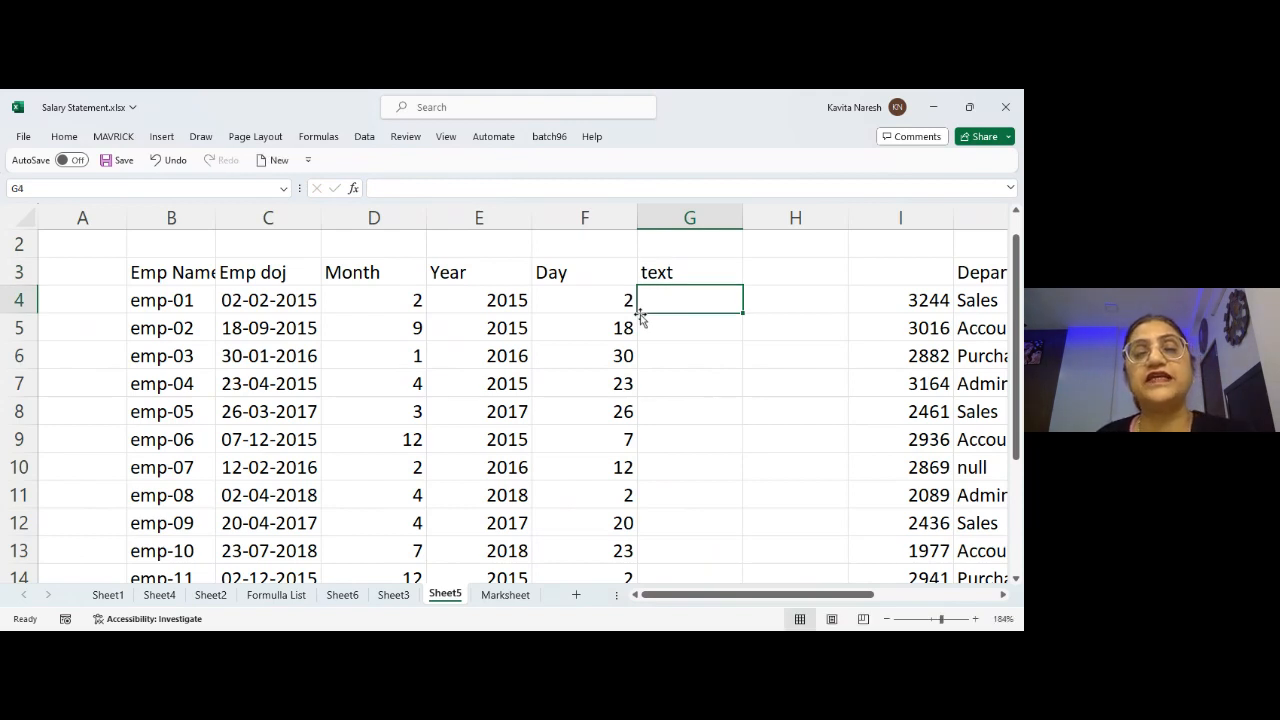
- Enter =TEXT(C4,"dddd") in cell G4 and fill it down the text column for all employees
type("=")
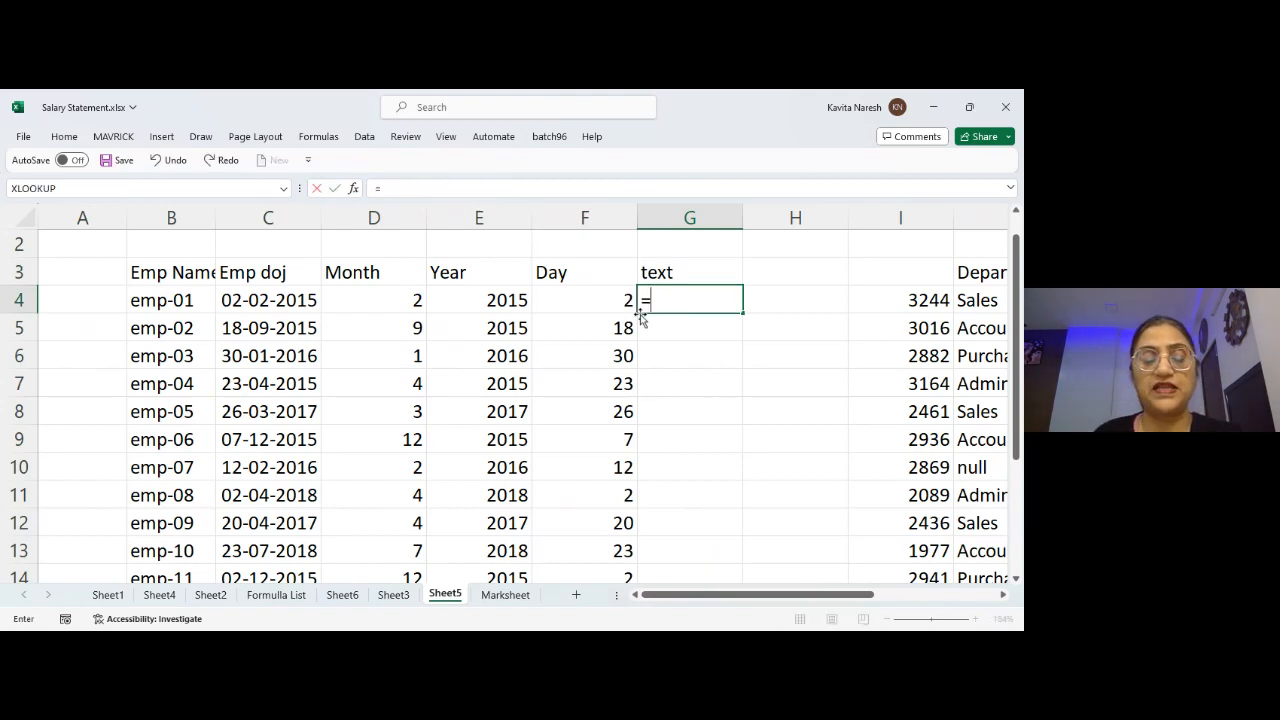
type("text(")
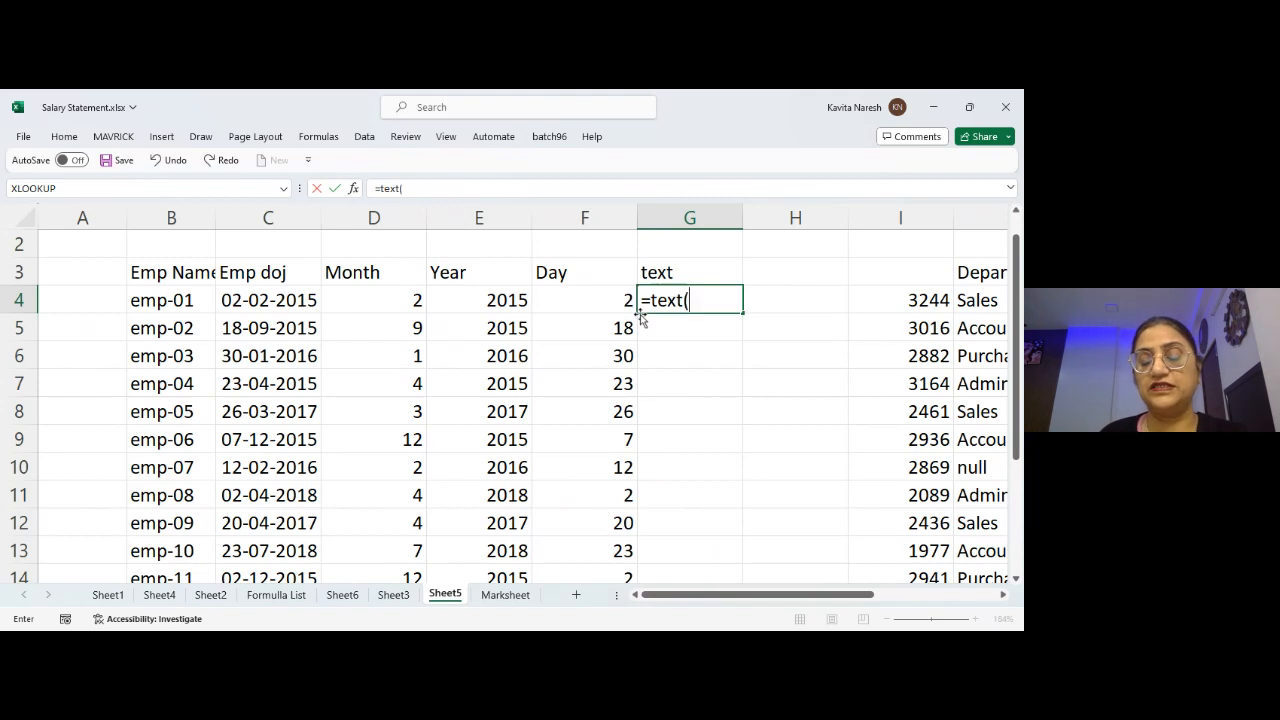
key("Left")
key("Left")
key("Left")
key("Left")
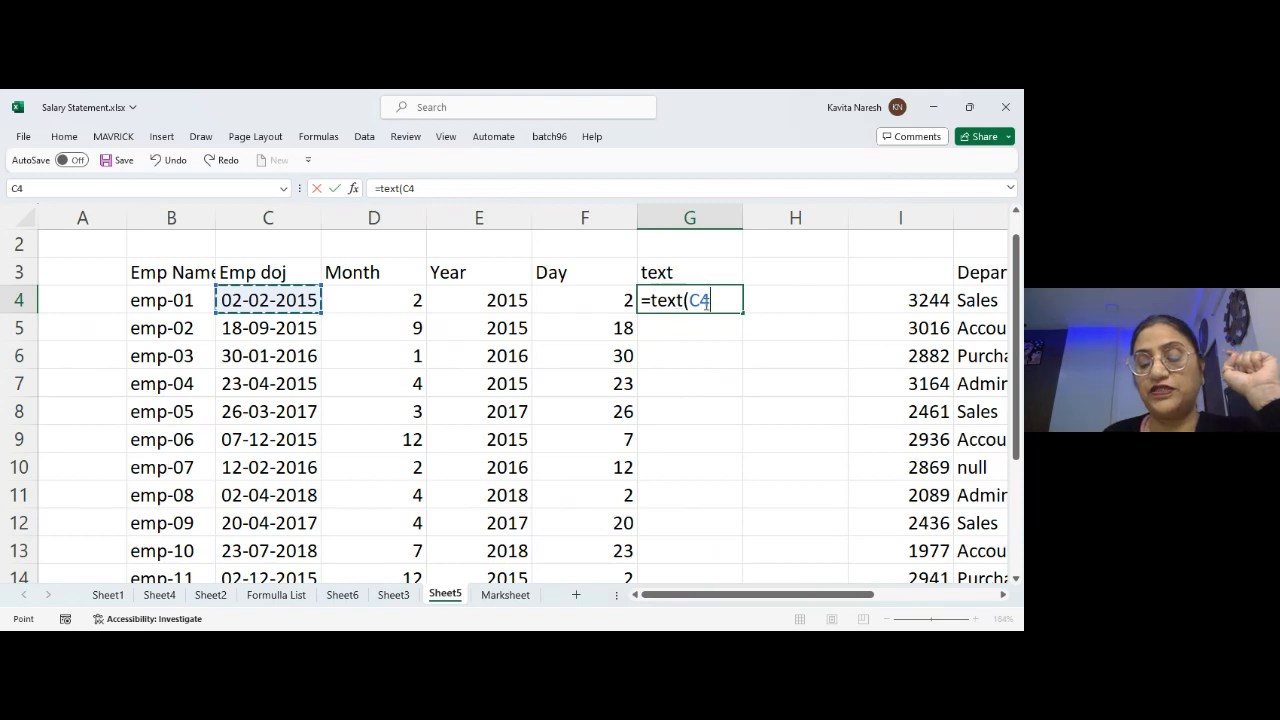
type(",\"")
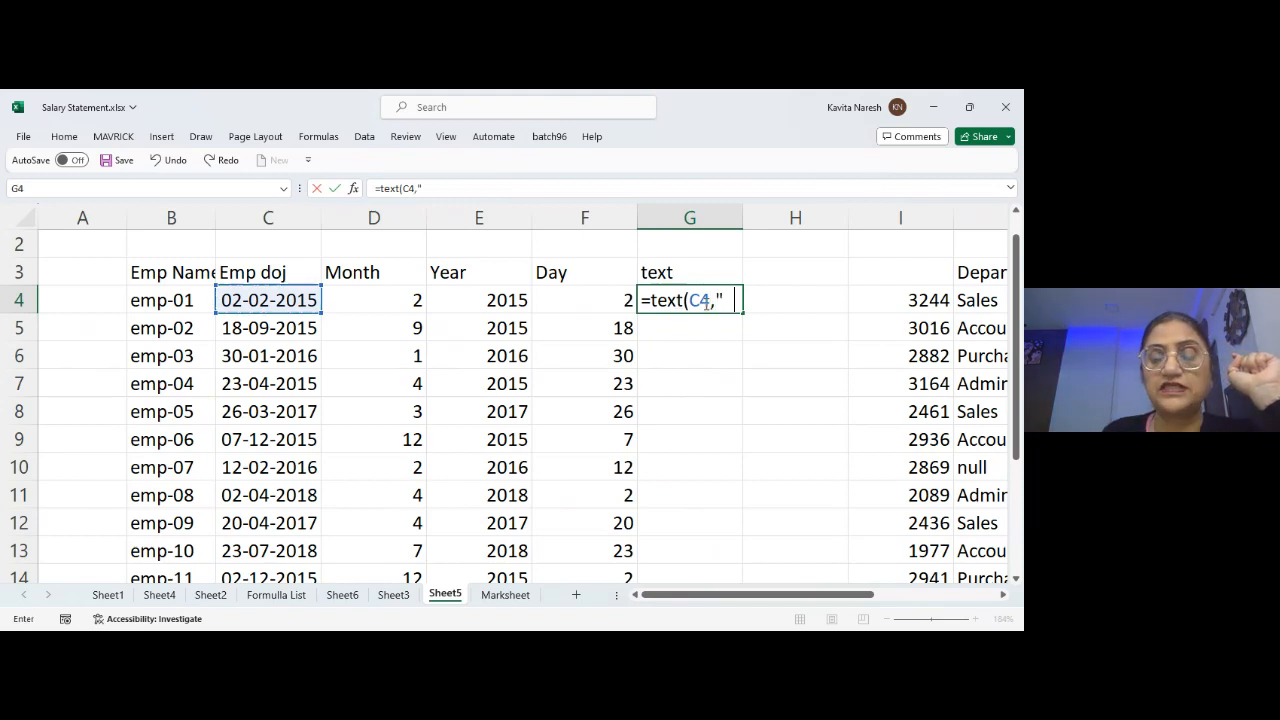
type("dddd\")")
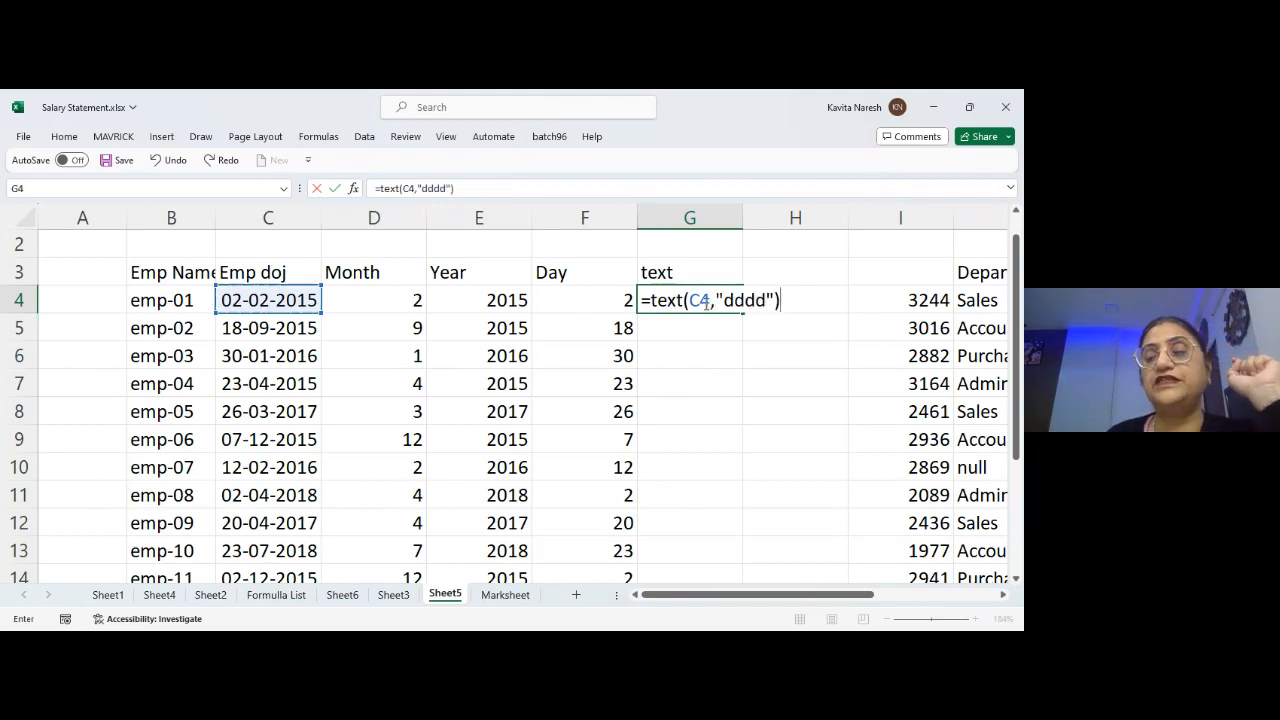
key("Return")
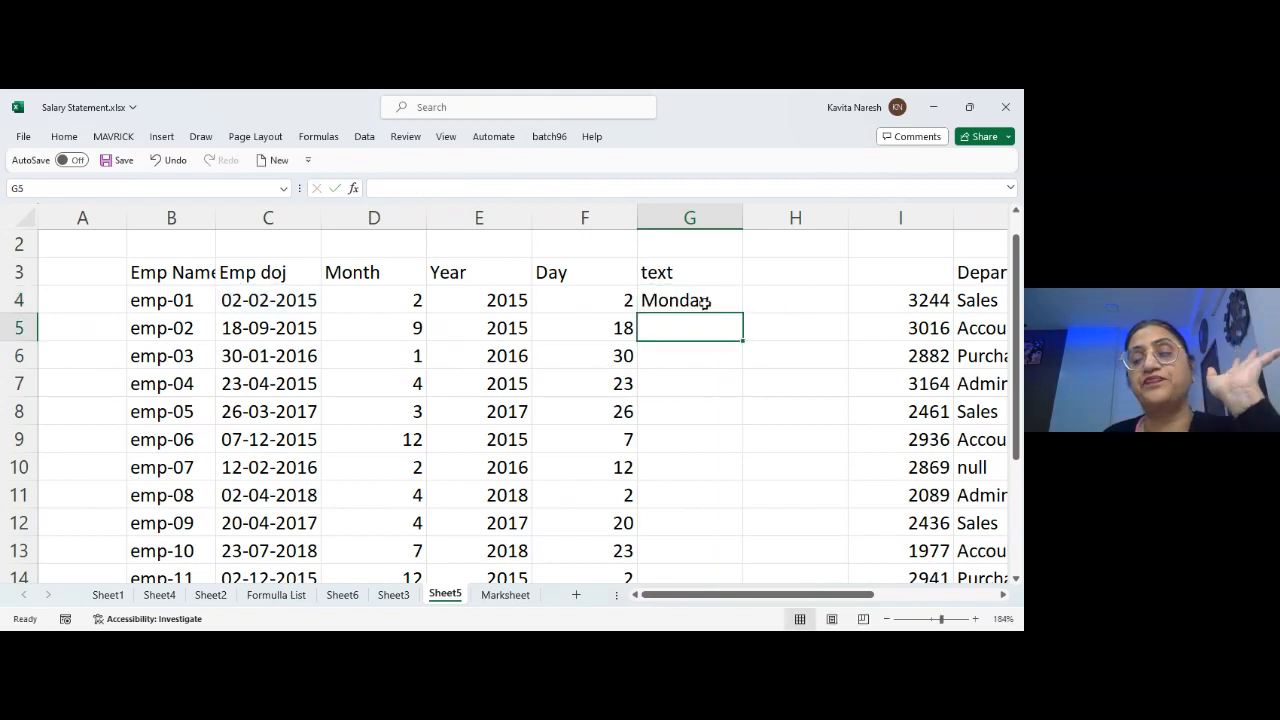
left_click(704, 304)
double_click(742, 312)
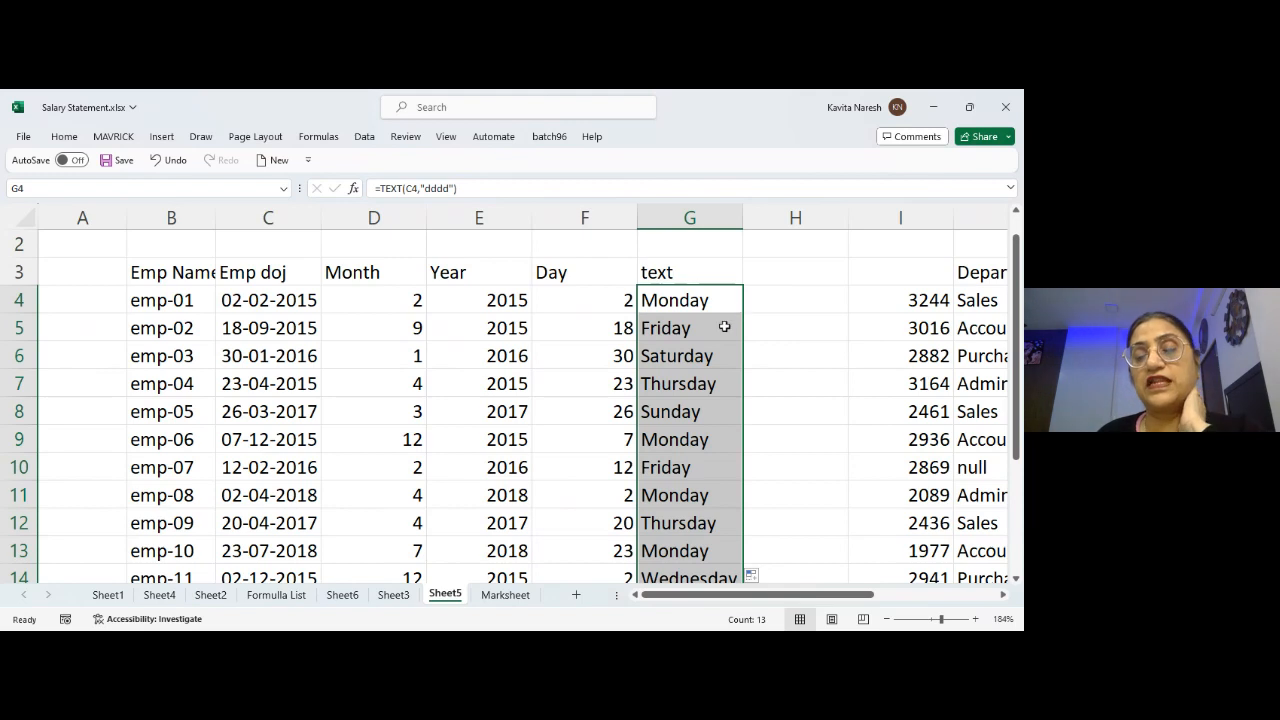
- Examine the weekday formulas in cells G4 to G7 against the joining dates in column C
left_click(720, 329)
left_click(710, 303)
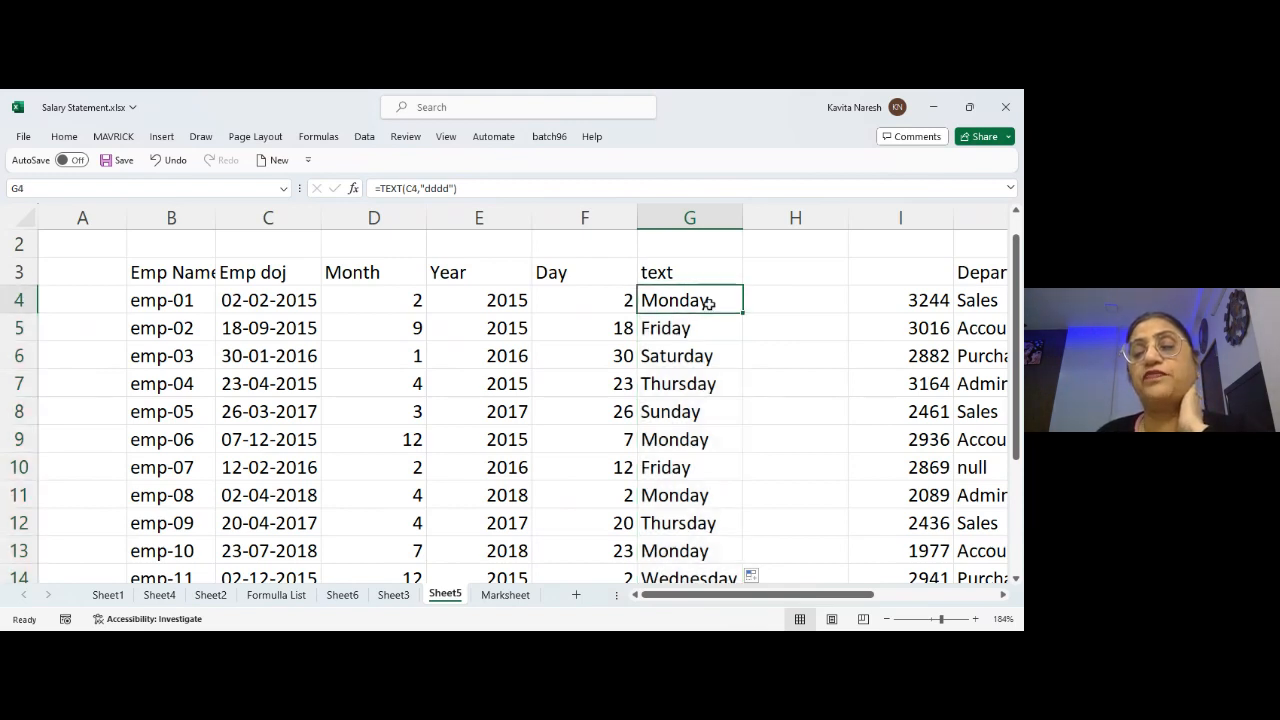
left_click(695, 334)
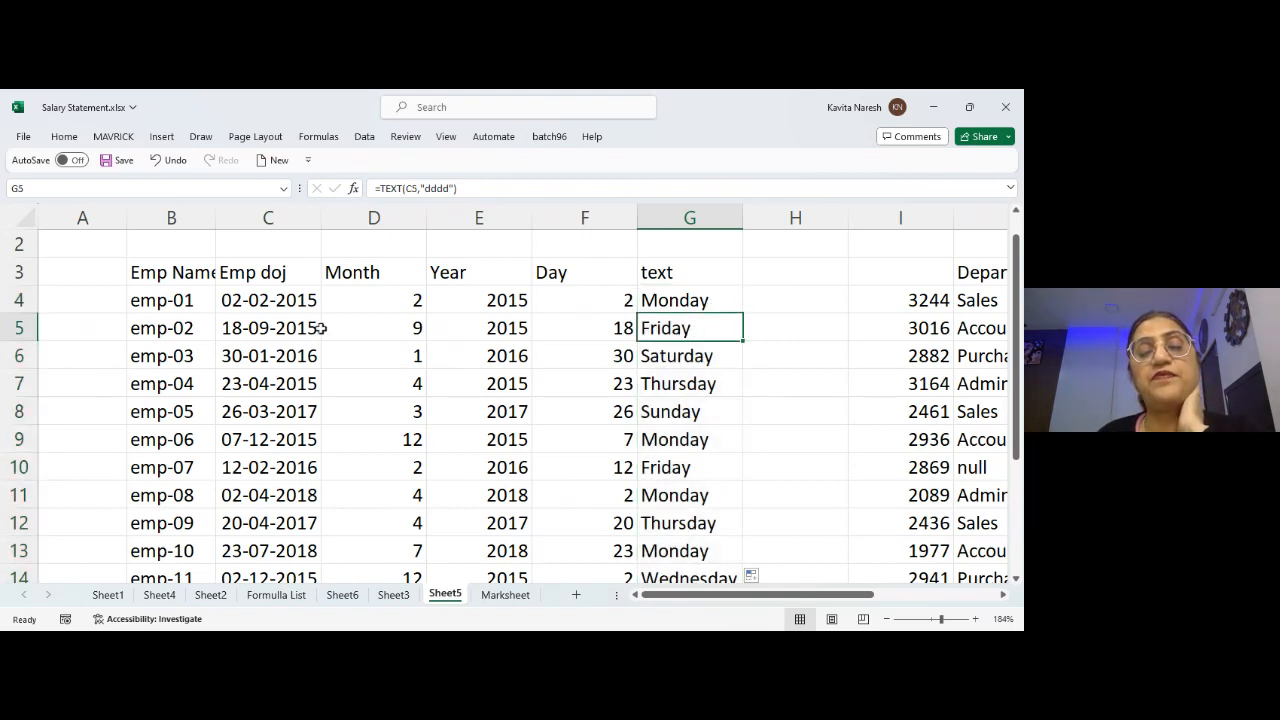
left_click(668, 352)
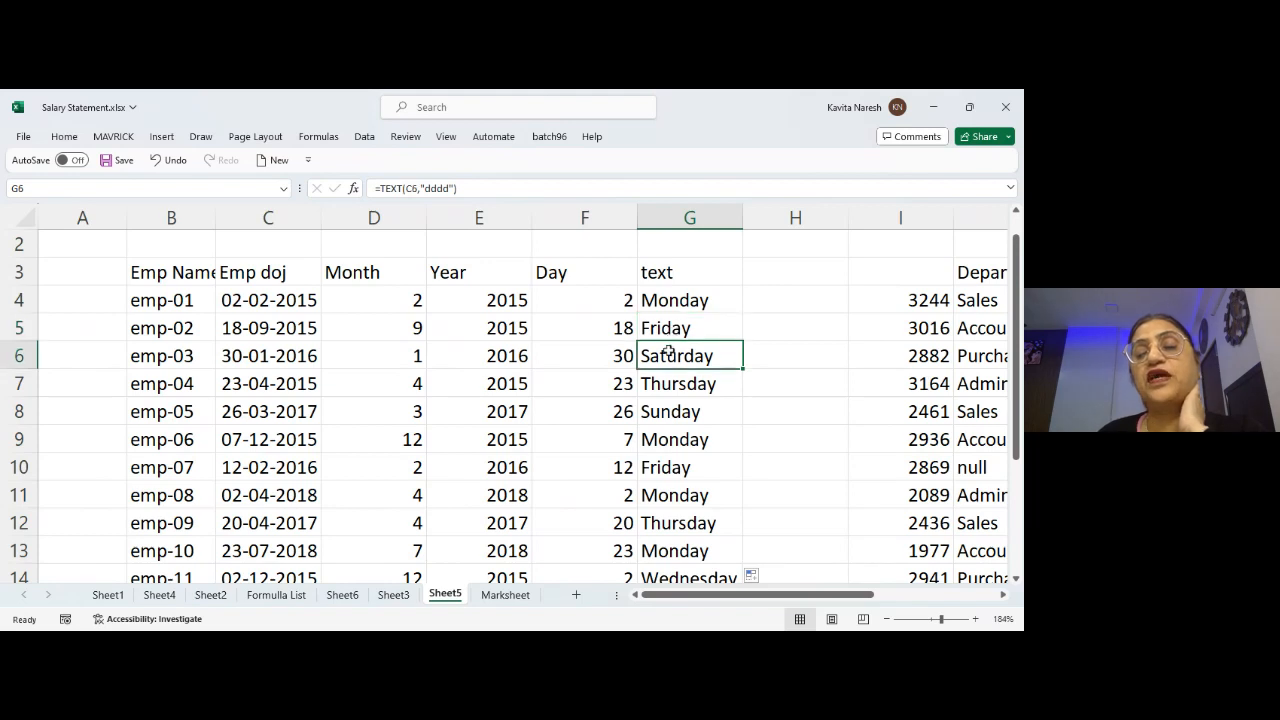
left_click(690, 384)
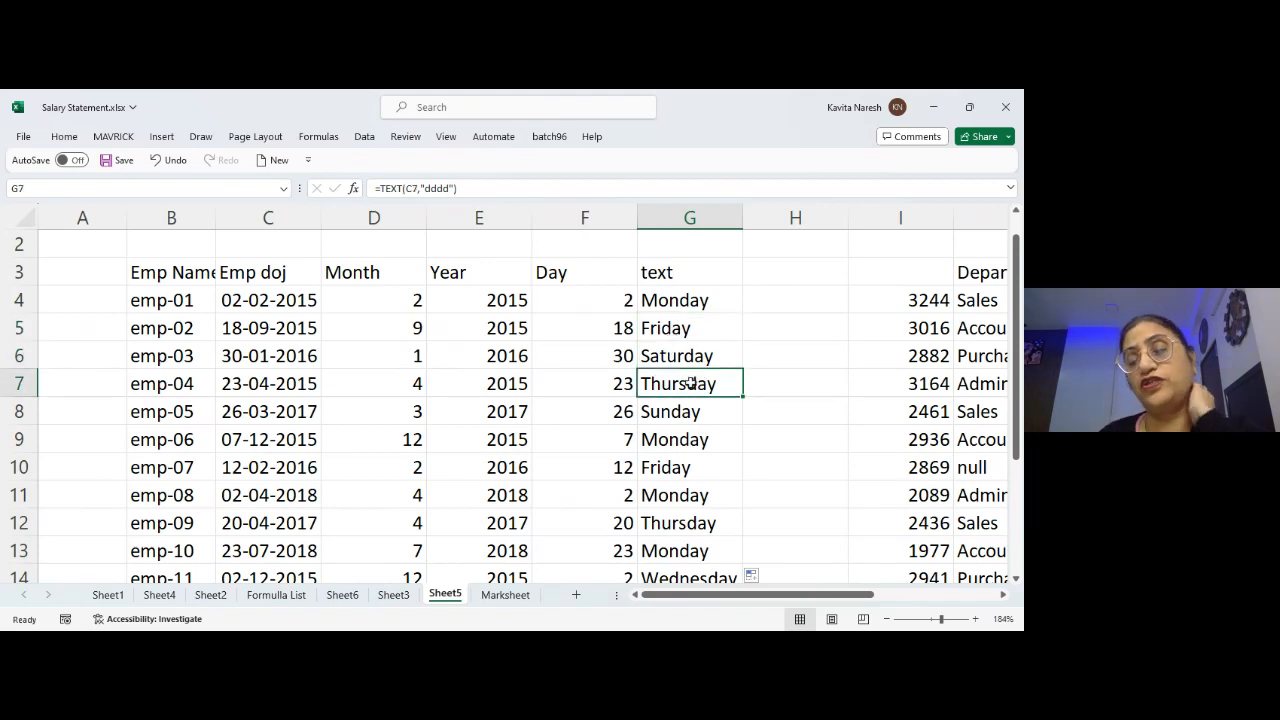
- Change the formula in G4 to =TEXT(C4,"dddd mmm"), copy it to G5 and slightly widen column G
double_click(695, 300)
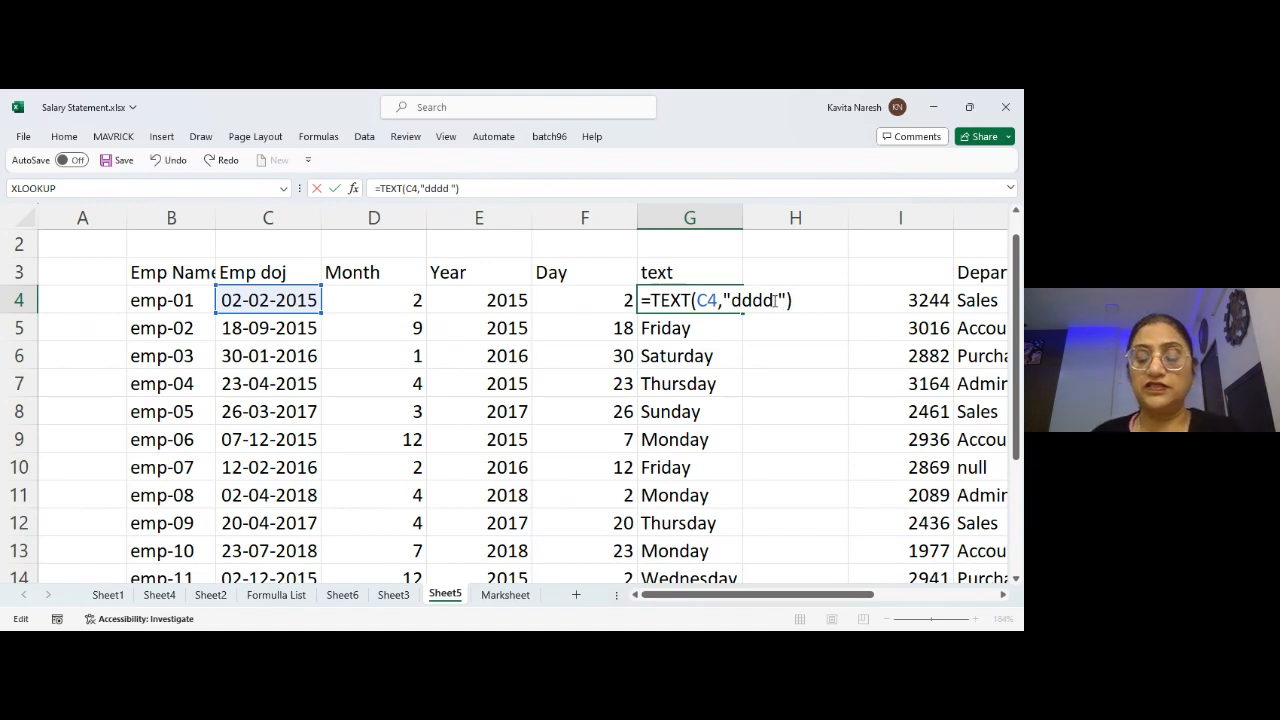
type("mmm")
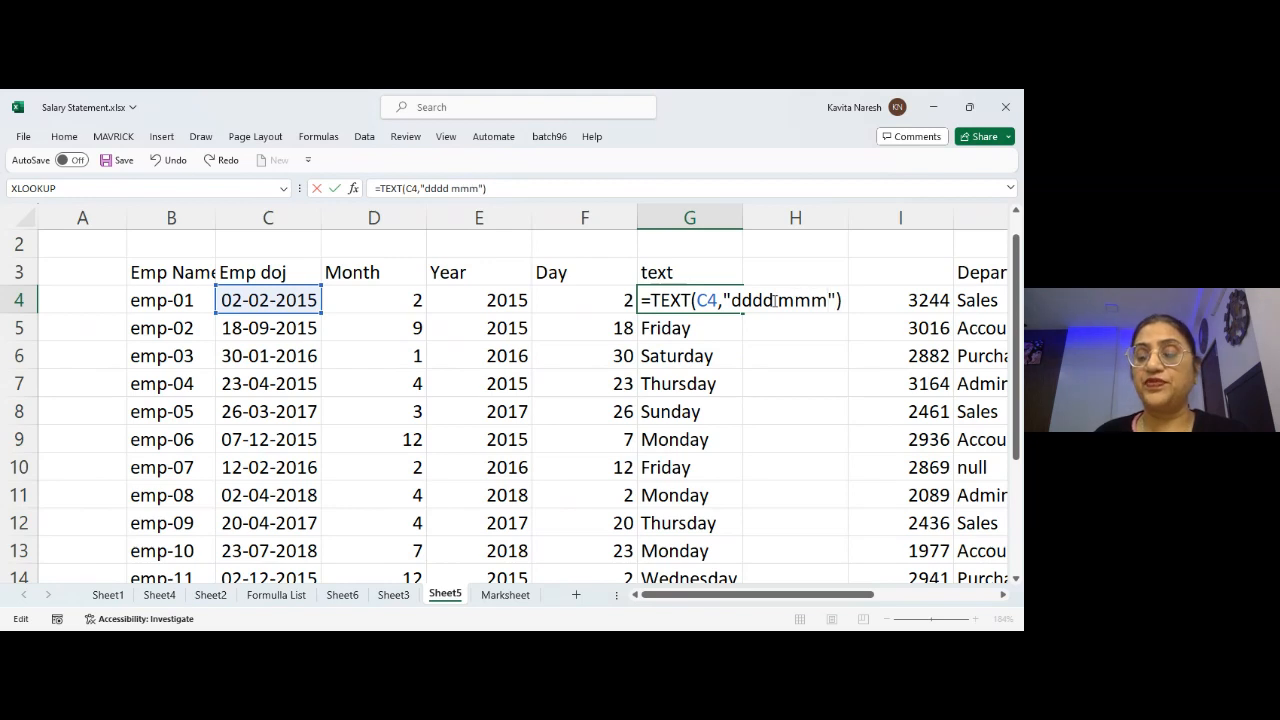
key("Return")
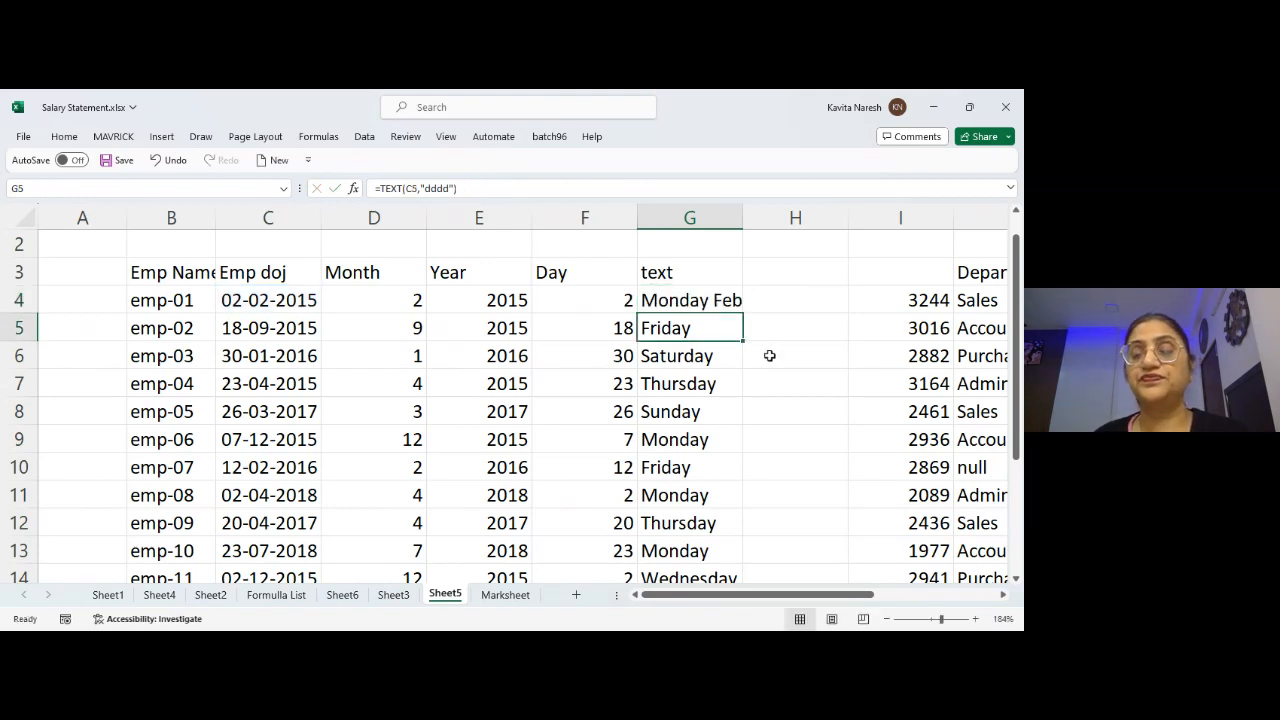
key("Up")
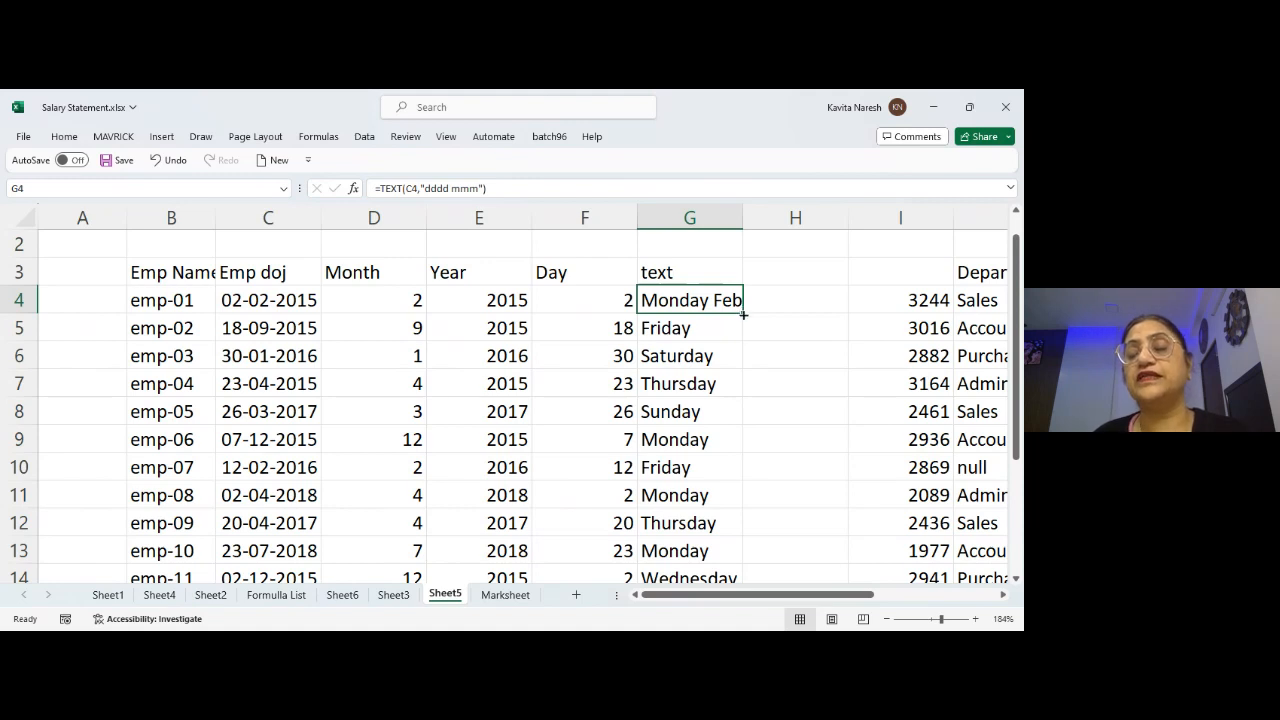
left_click_drag(741, 311, 743, 338)
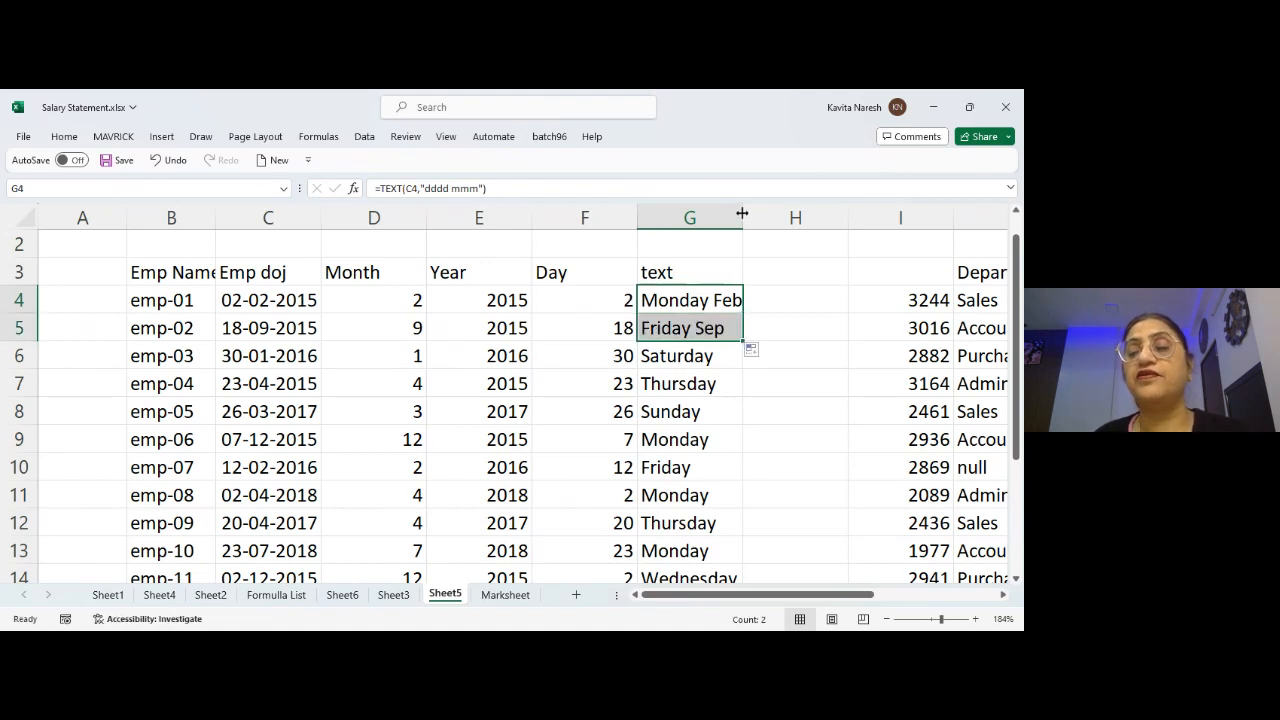
left_click_drag(741, 216, 751, 216)
left_click(776, 274)
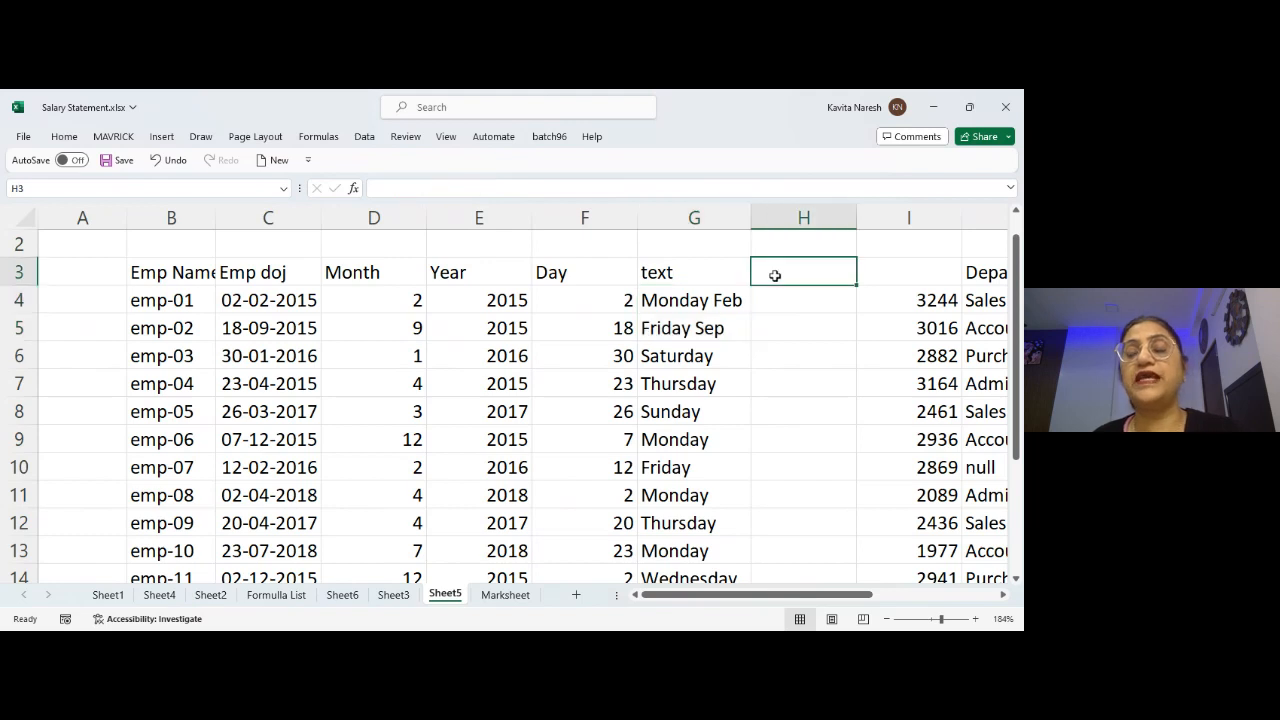
left_click(394, 276)
left_click(516, 277)
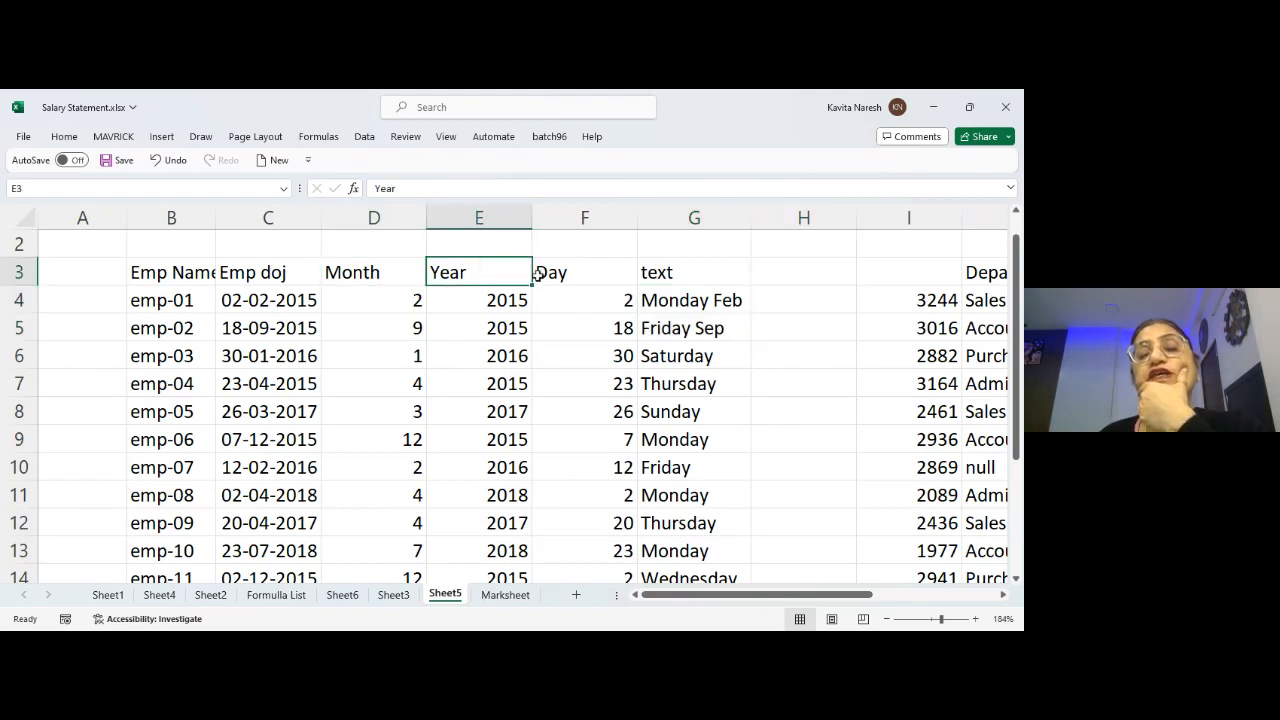
left_click(547, 276)
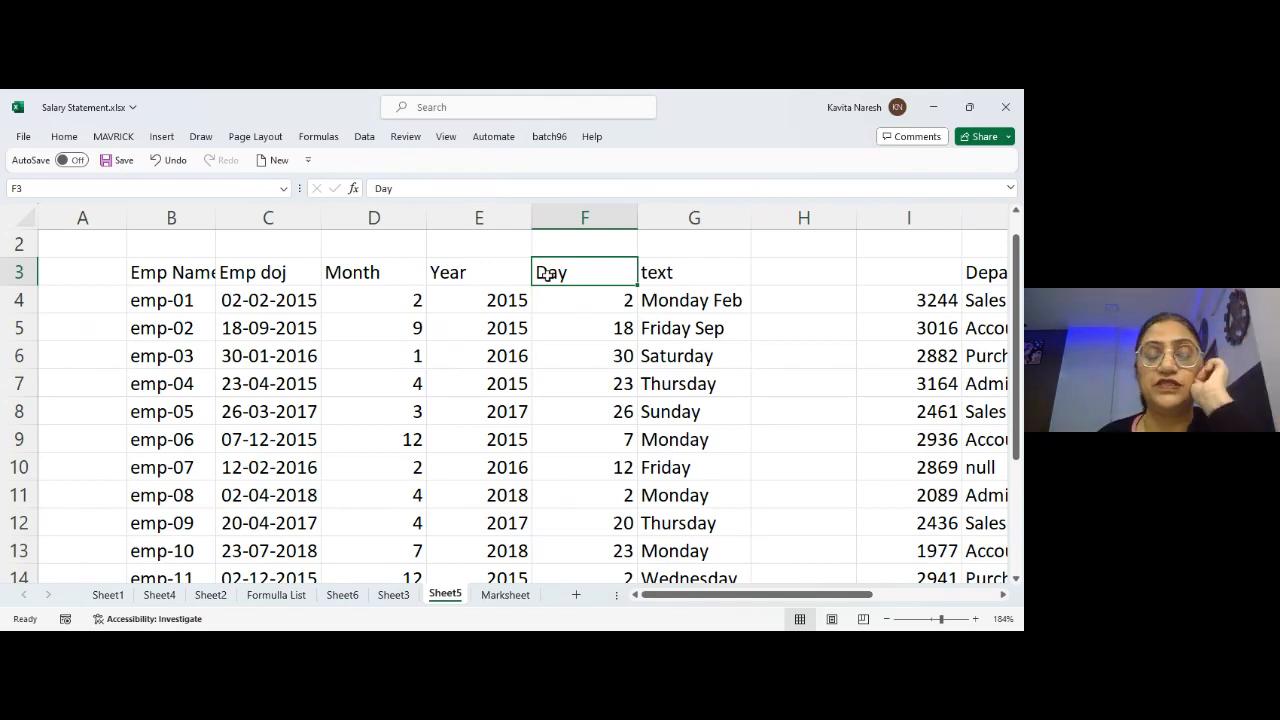
- Document the date function as the text entry =date(year,month,day) in cell D48 of the Formulla List sheet
left_click(277, 595)
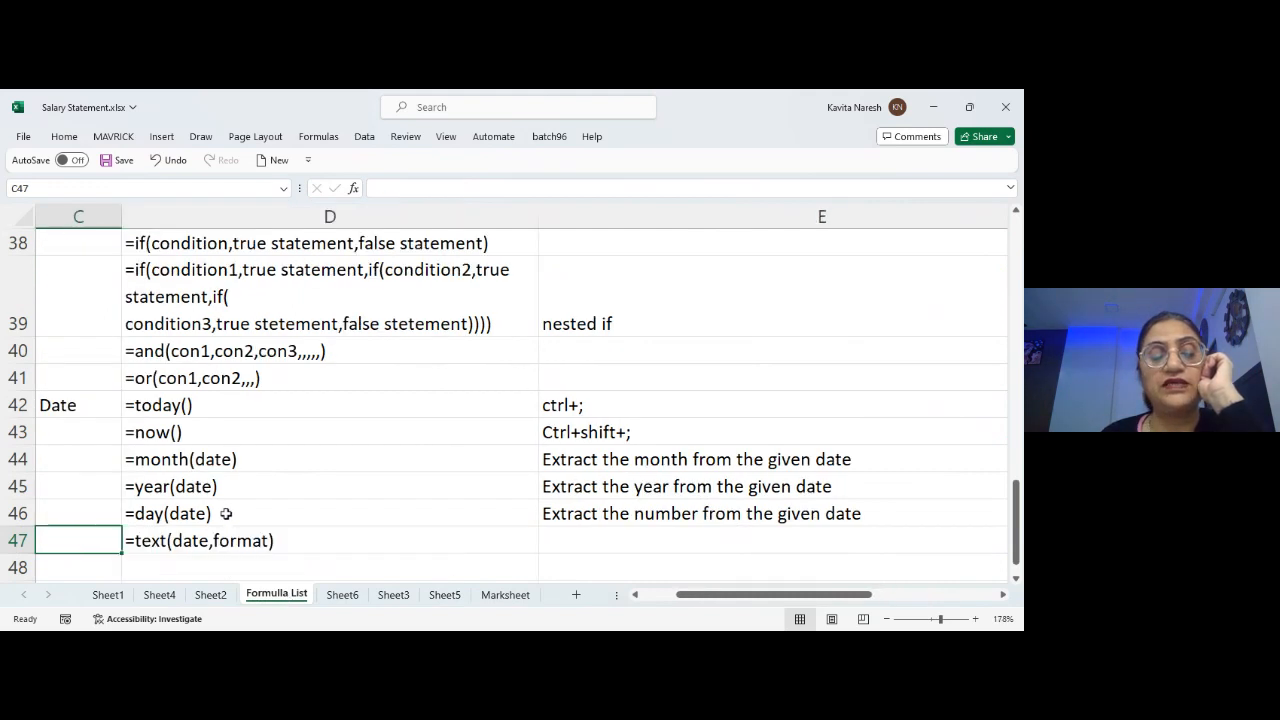
key("Right")
key("Down")
type("'=")
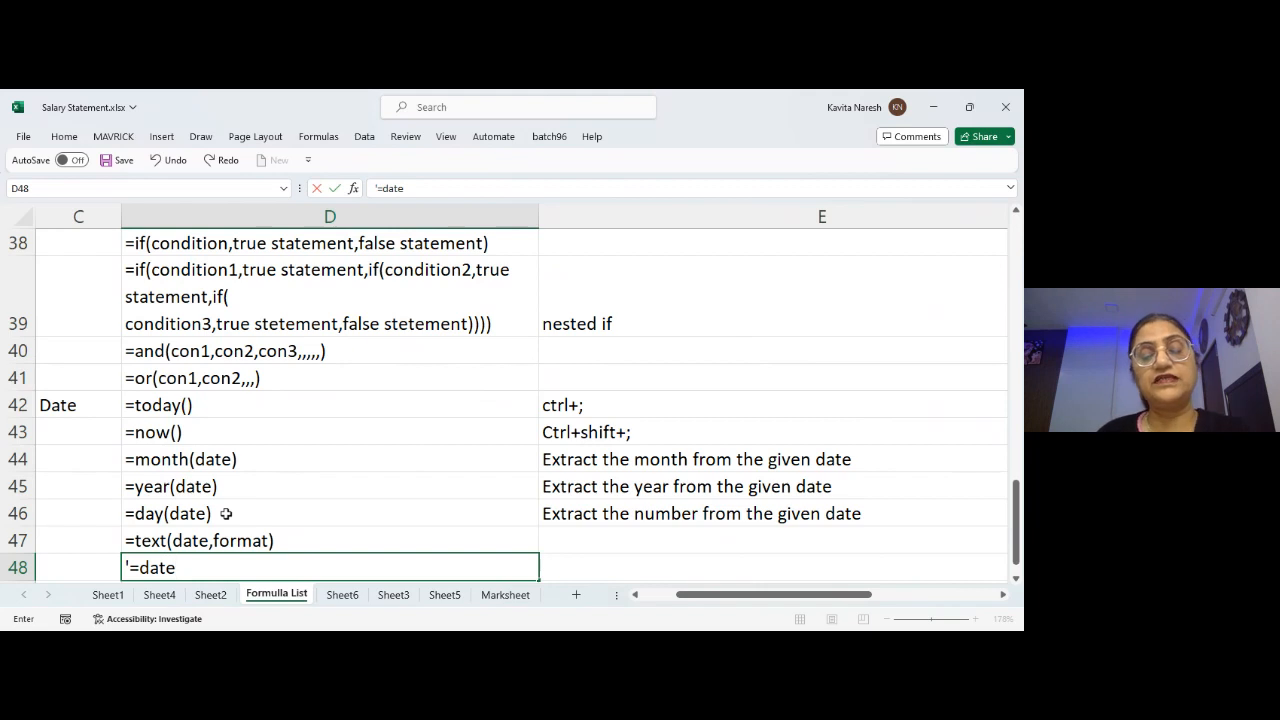
type("(")
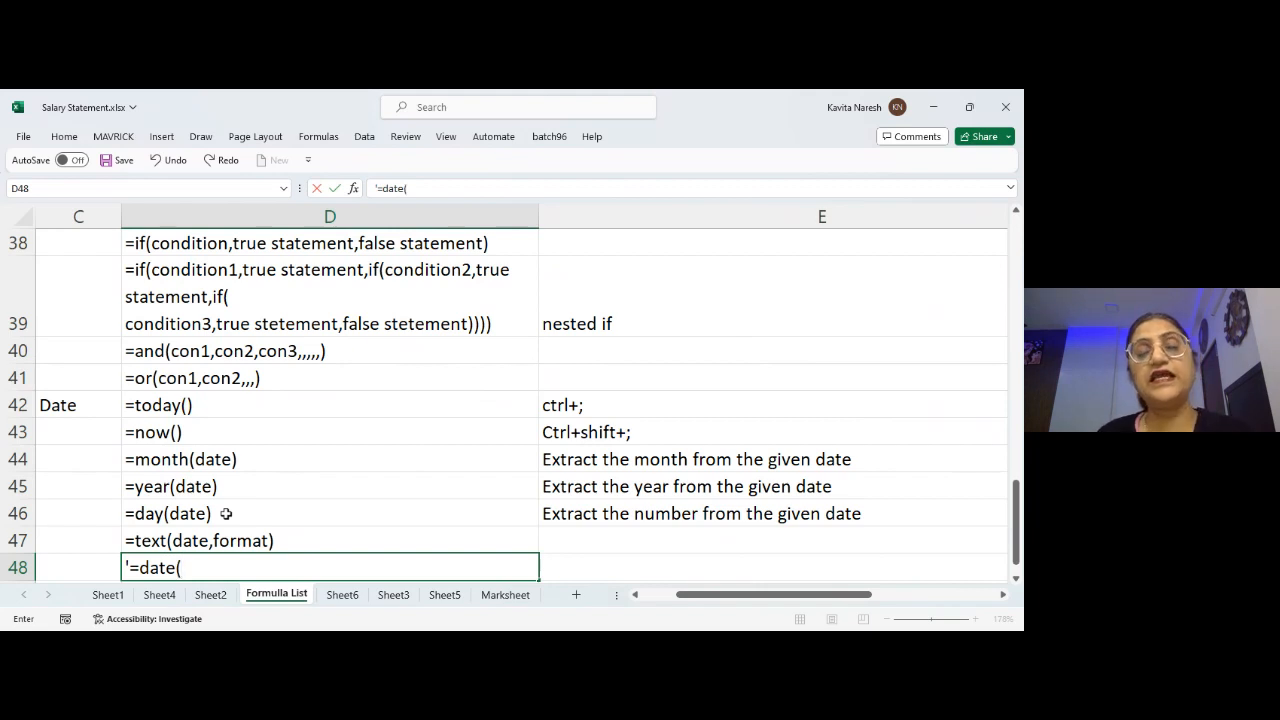
type("year")
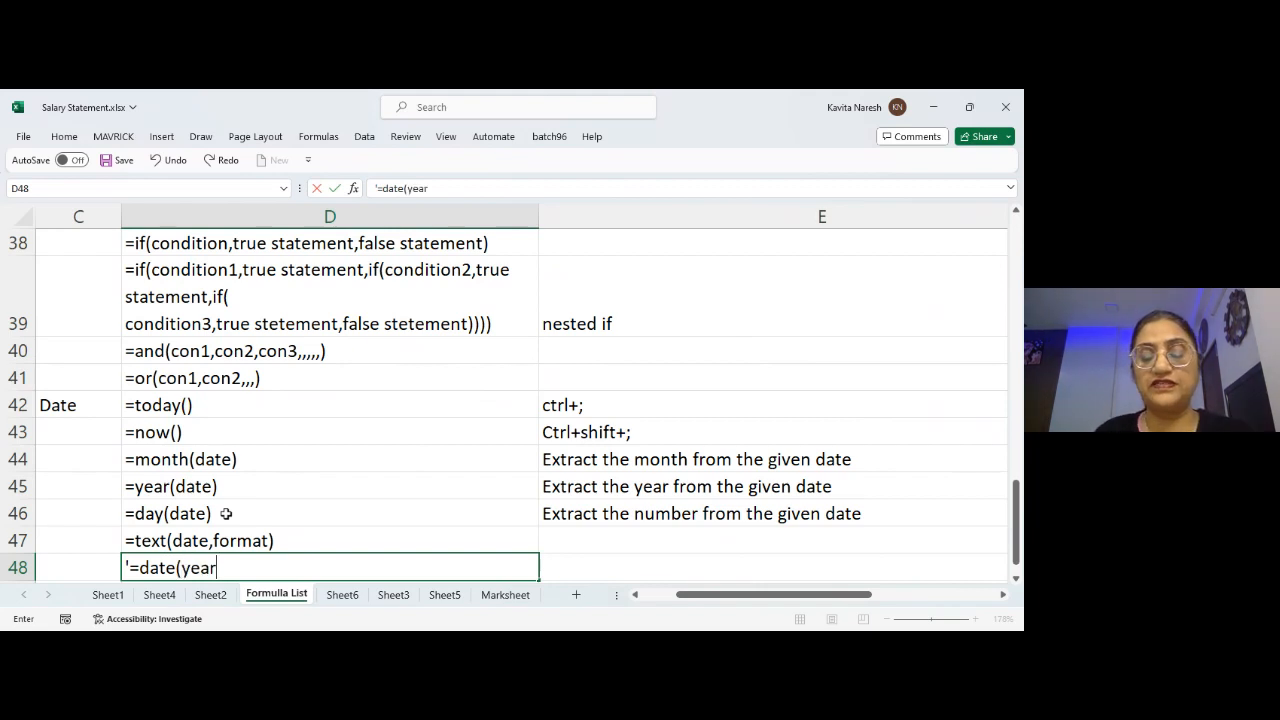
type(",mont")
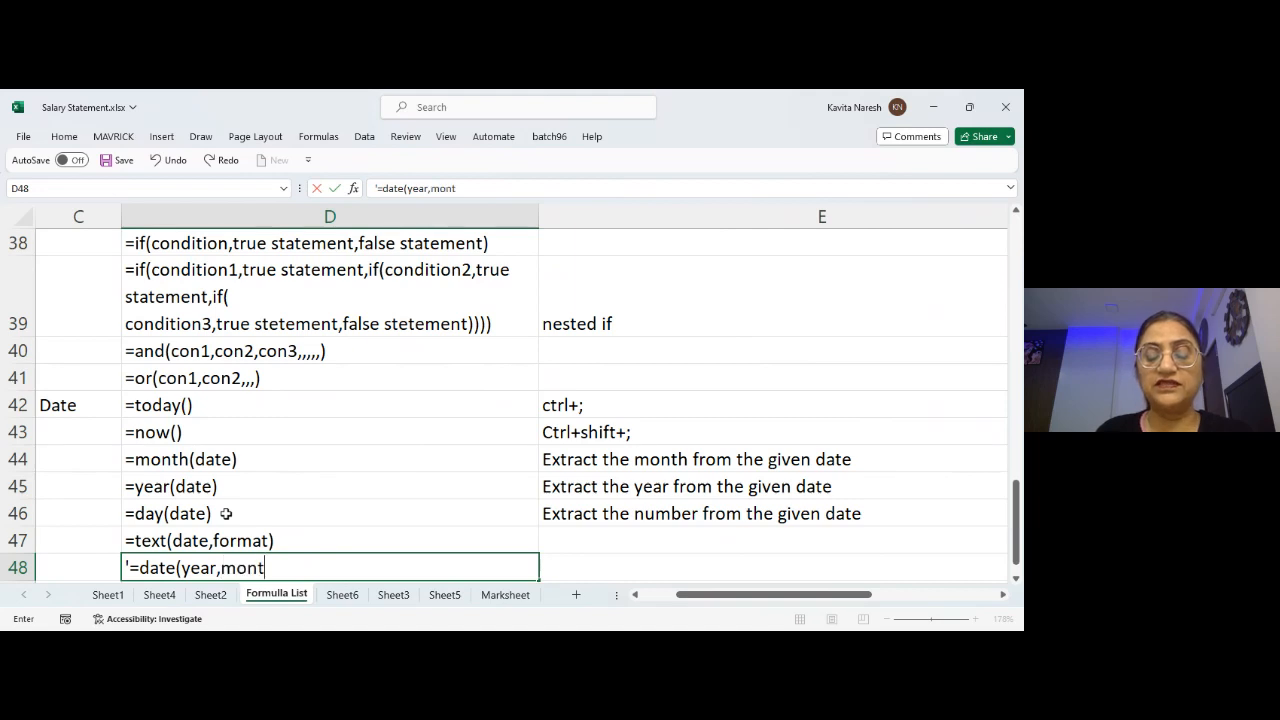
type("h,day()")
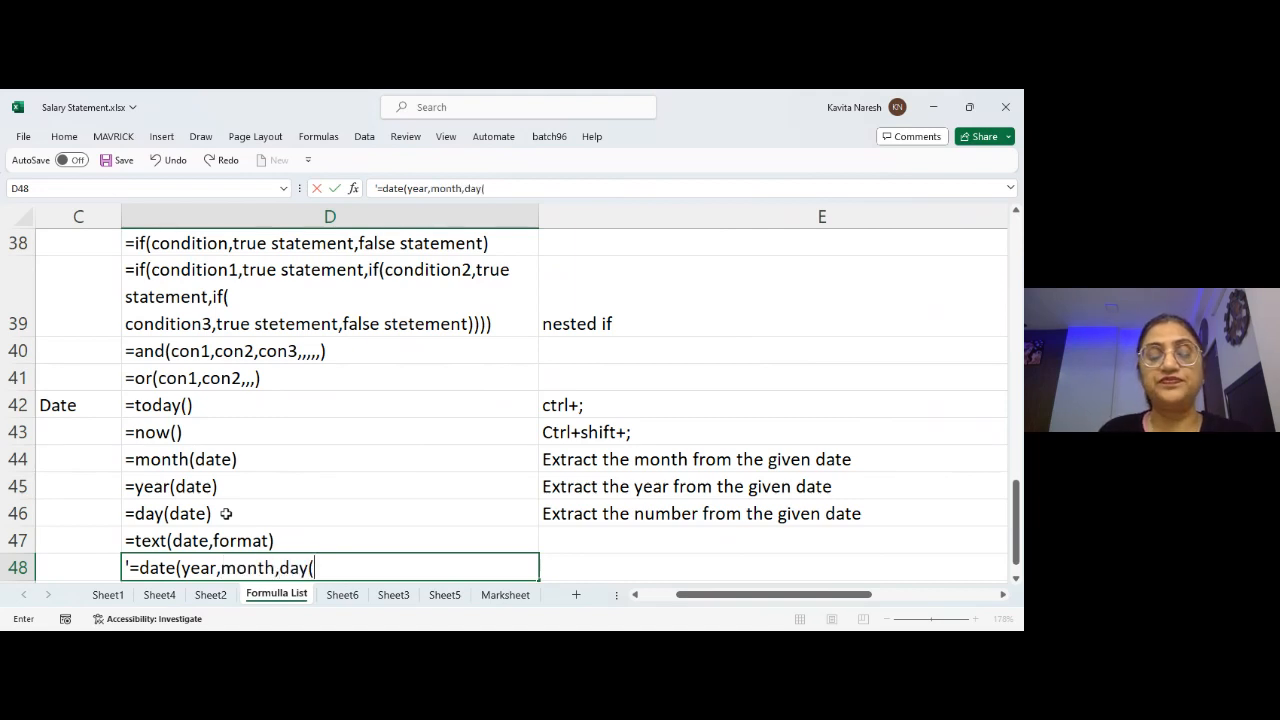
key("Return")
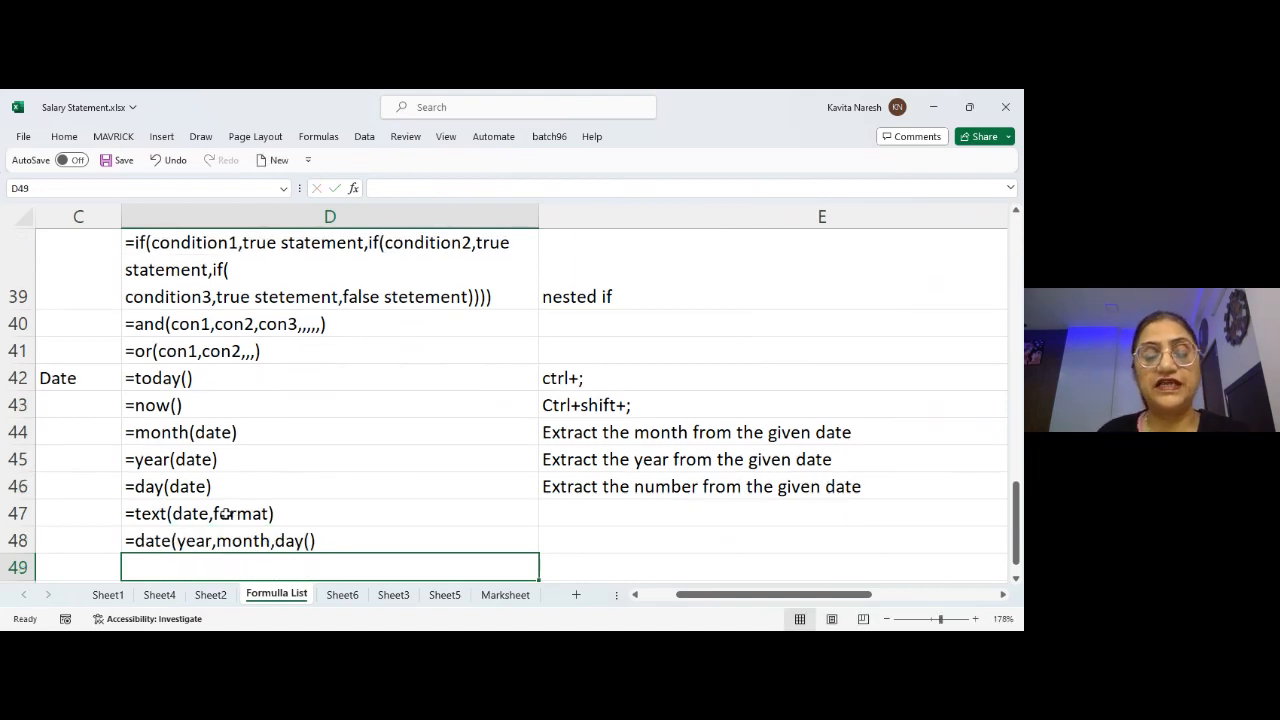
key("Up")
key("F2")
key("BackSpace")
key("BackSpace")
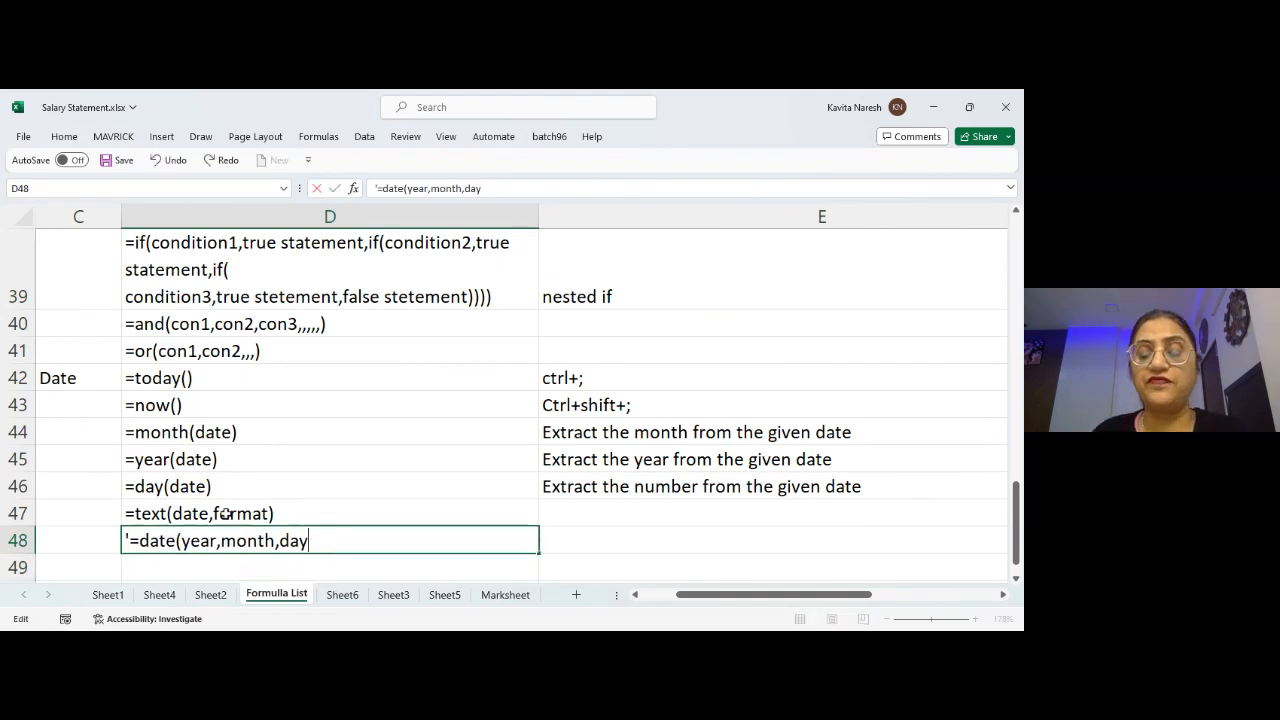
type(")")
key("Return")
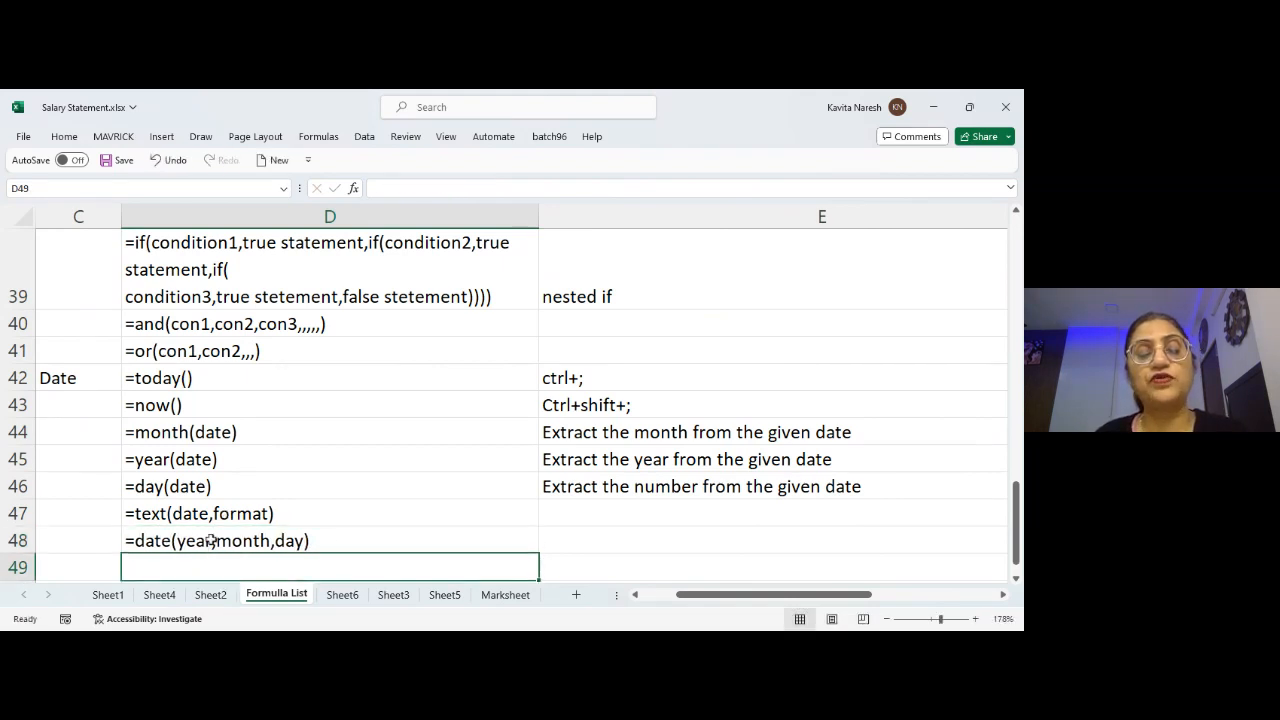
left_click(212, 540)
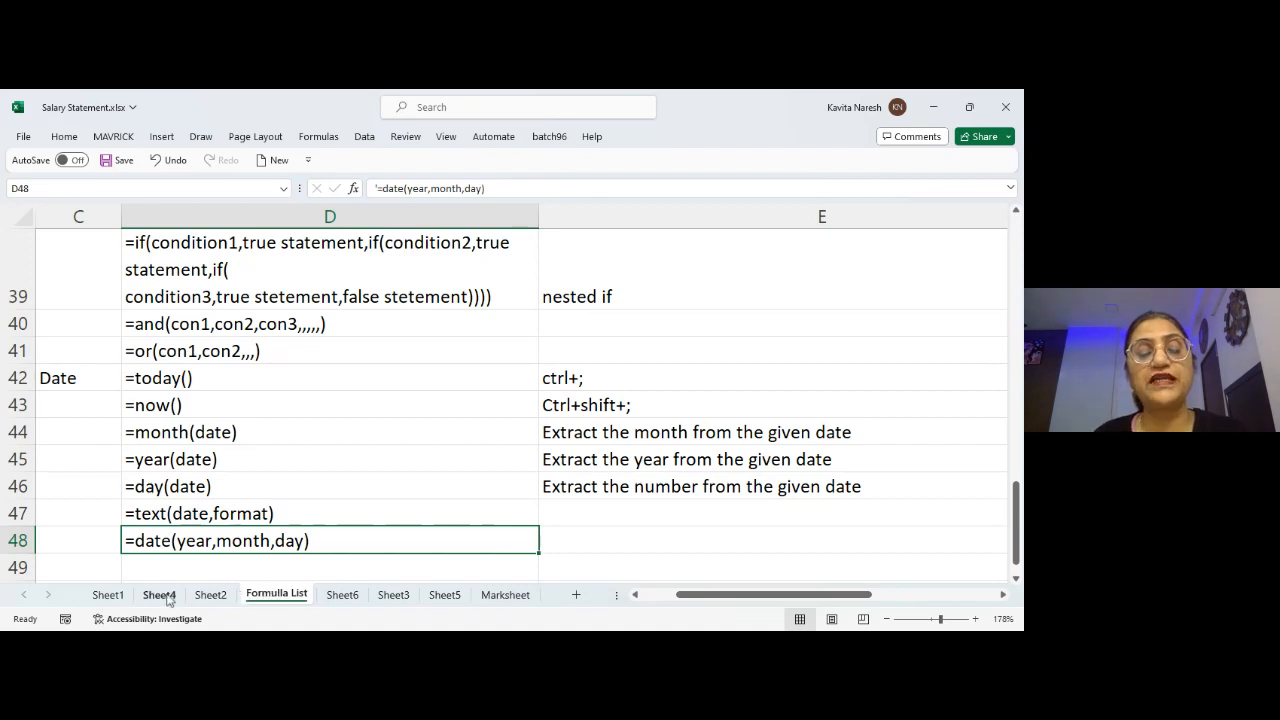
- Insert an empty column between the Day and text columns in Sheet5
left_click(362, 596)
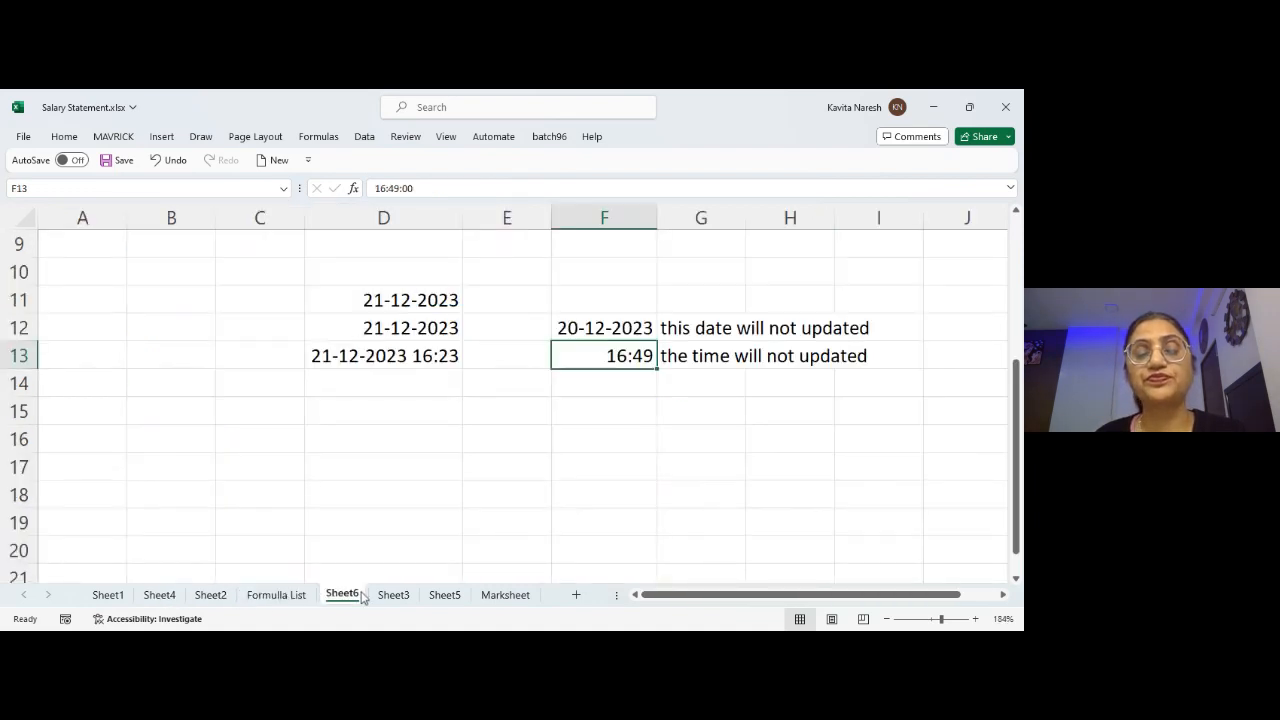
left_click(444, 595)
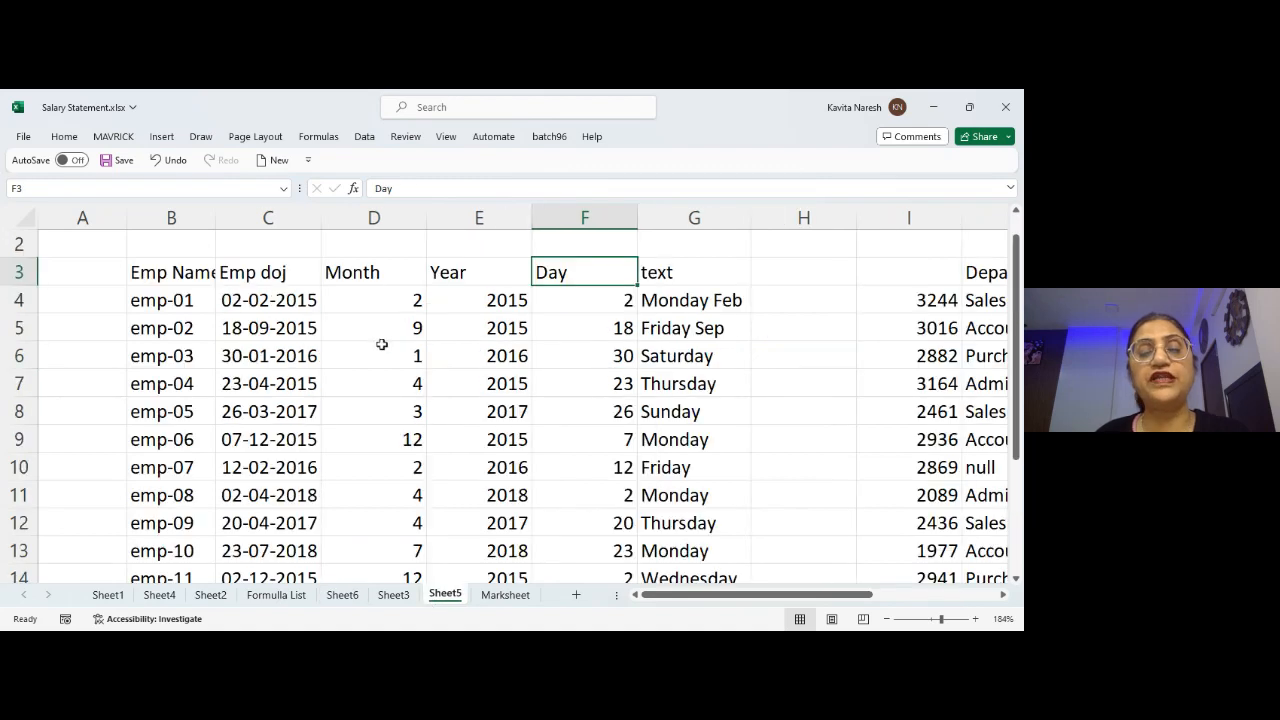
left_click(718, 212)
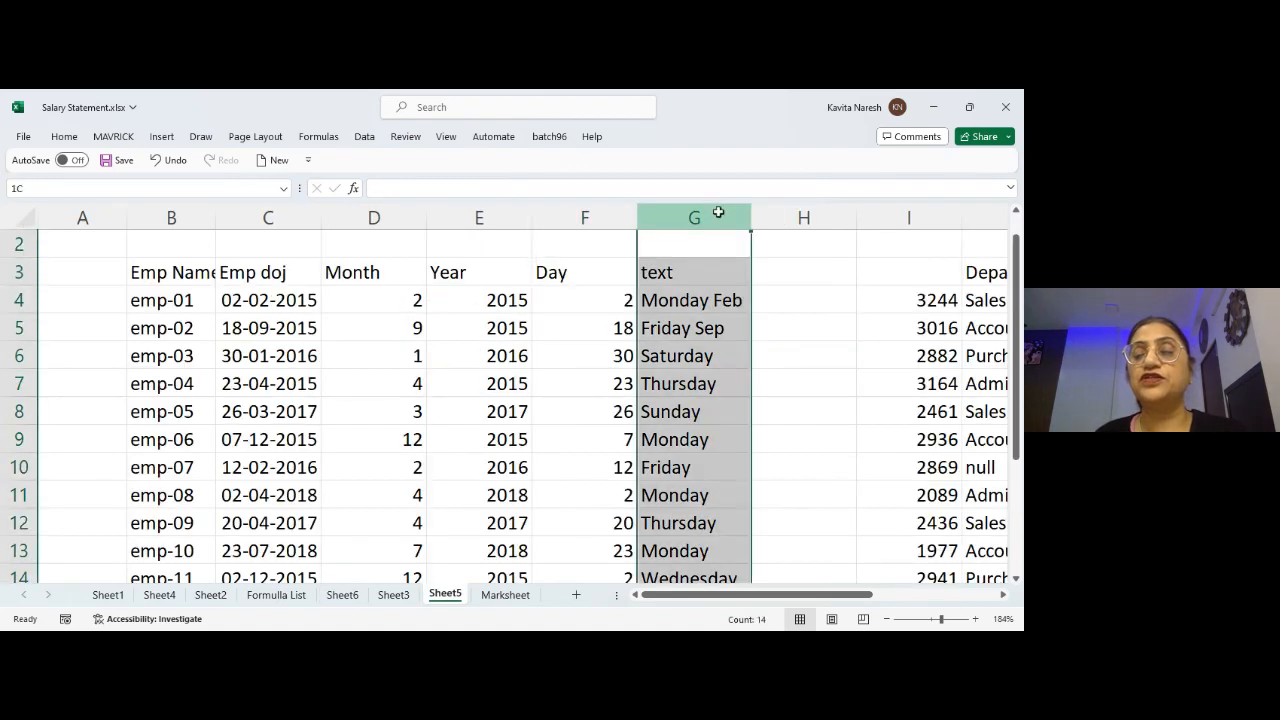
key("ctrl+shift+plus")
key("Down")
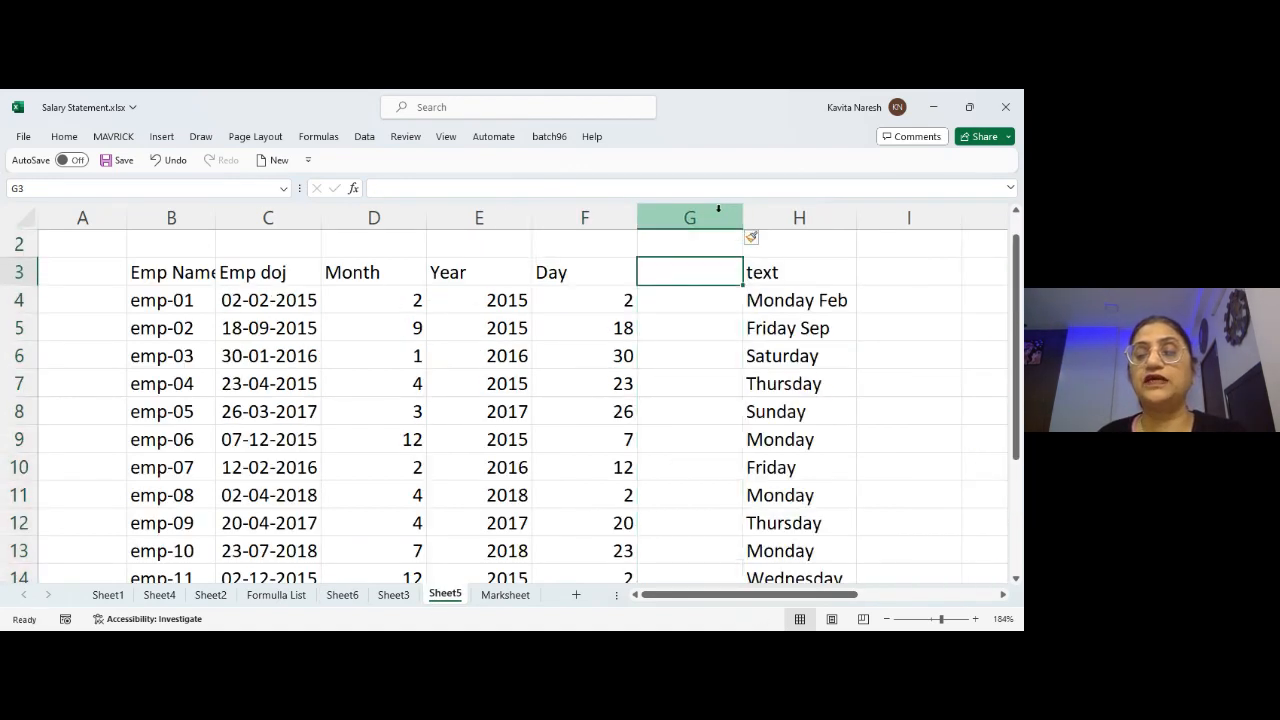
- Enter =DATE(2017,02,23) in cell G4 of the new empty column
key("Down")
type("=")
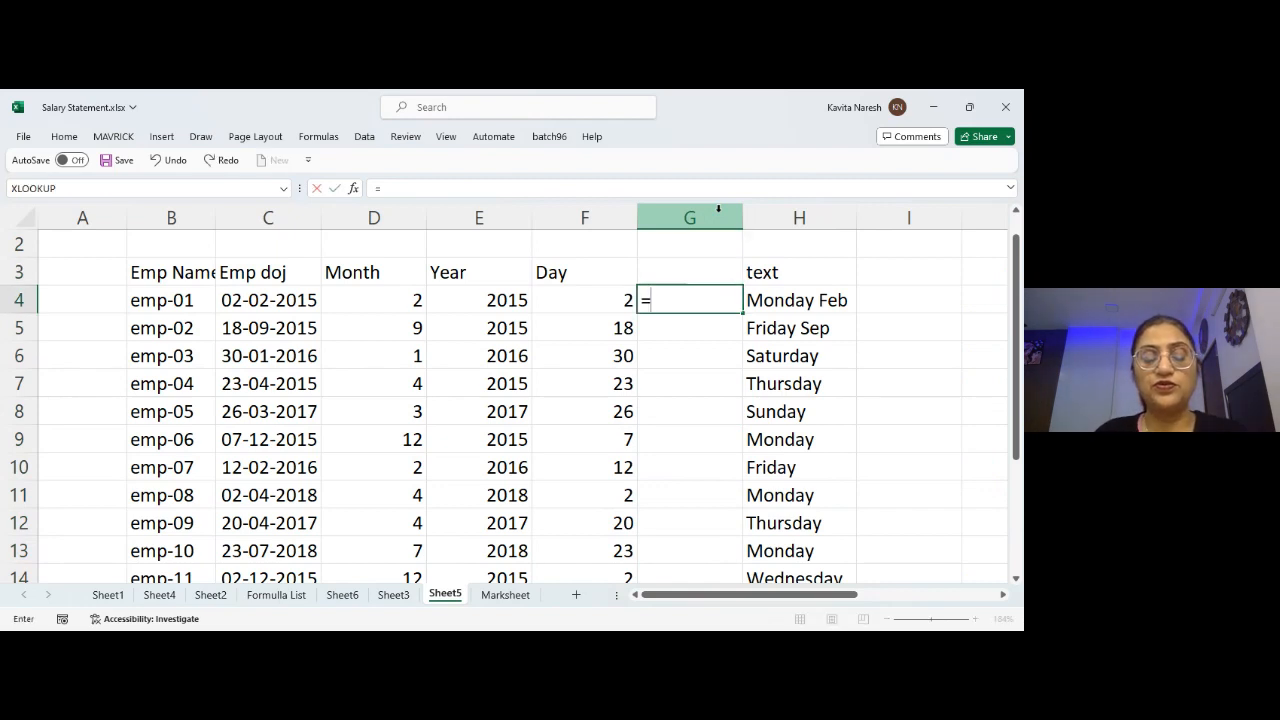
type("date")
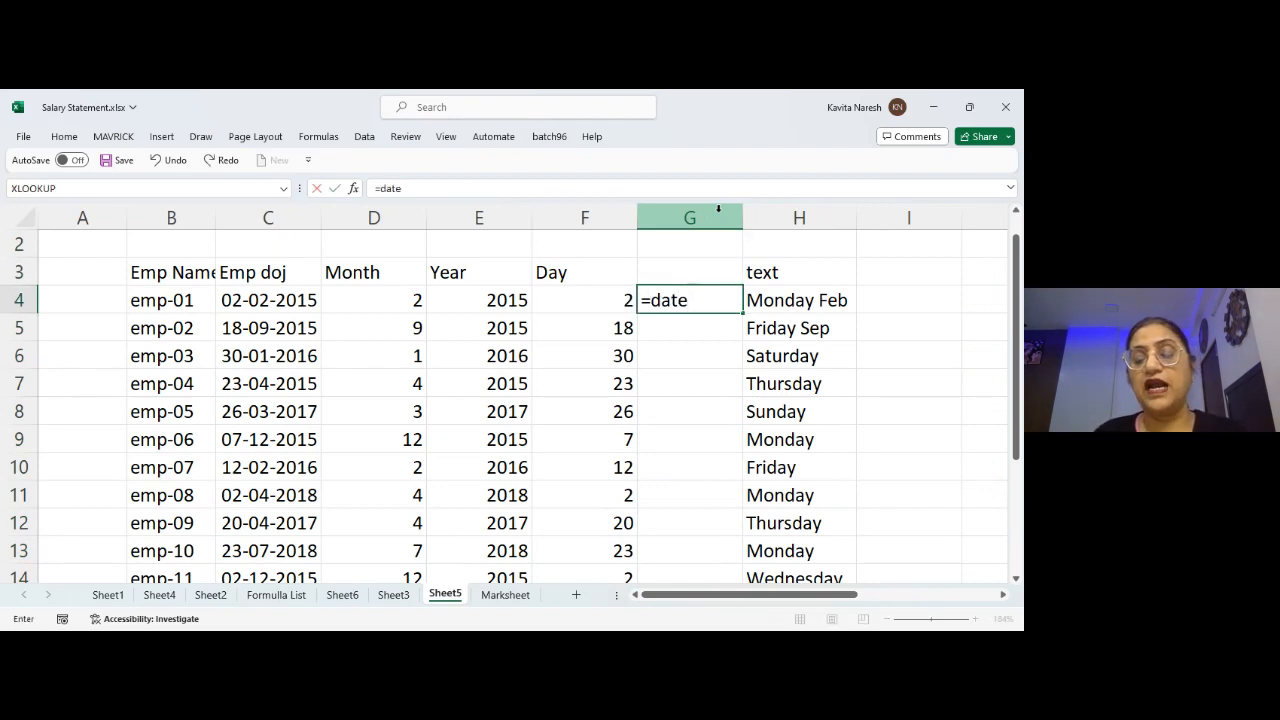
type("(")
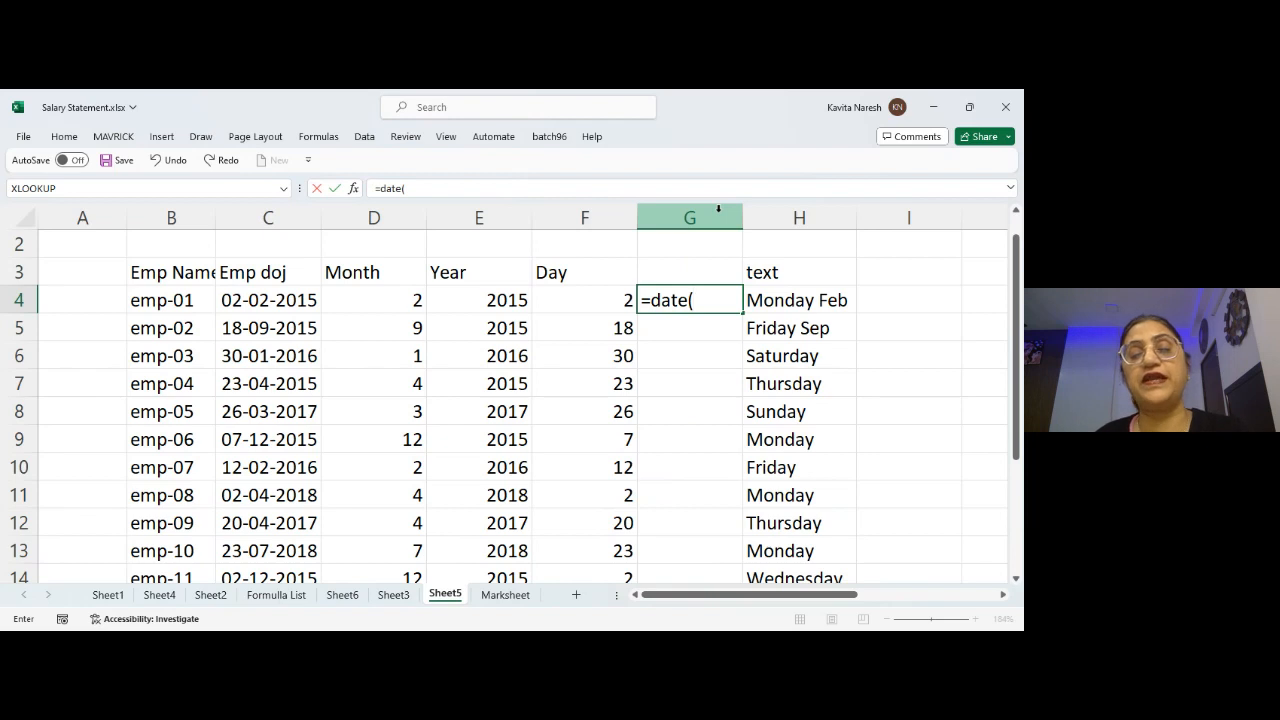
type("ye")
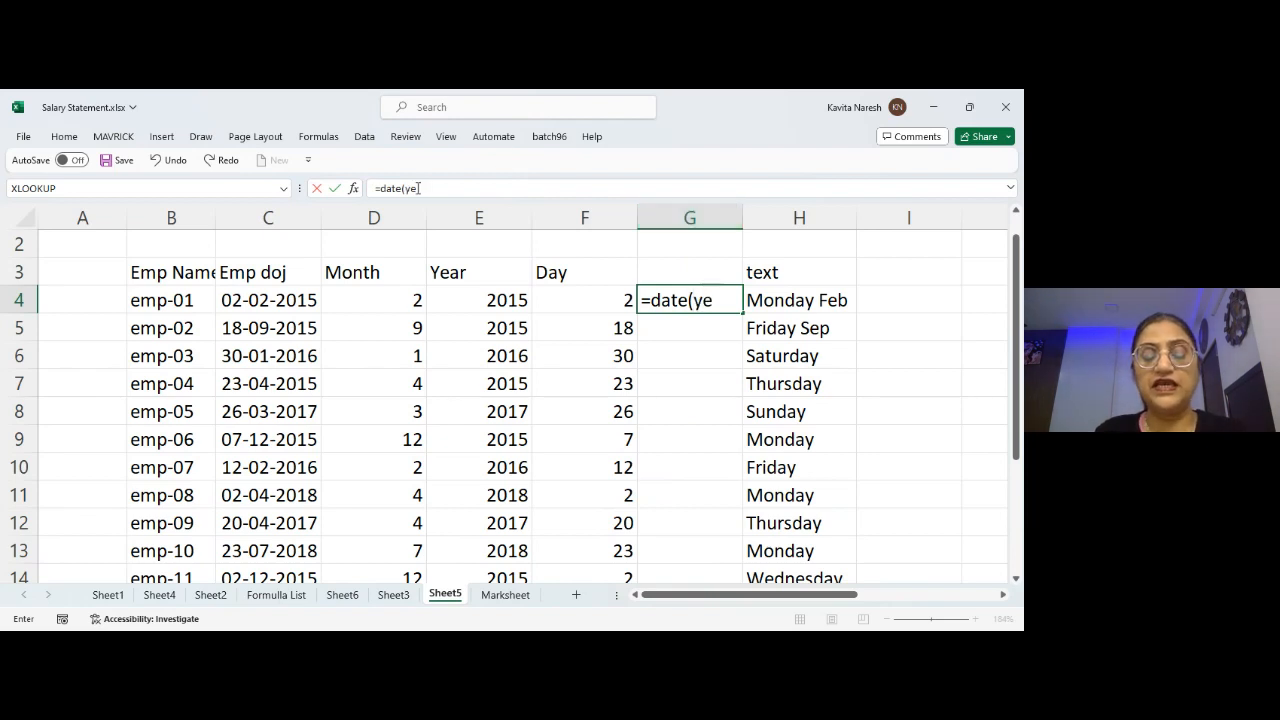
type("ar(")
key("BackSpace")
key("BackSpace")
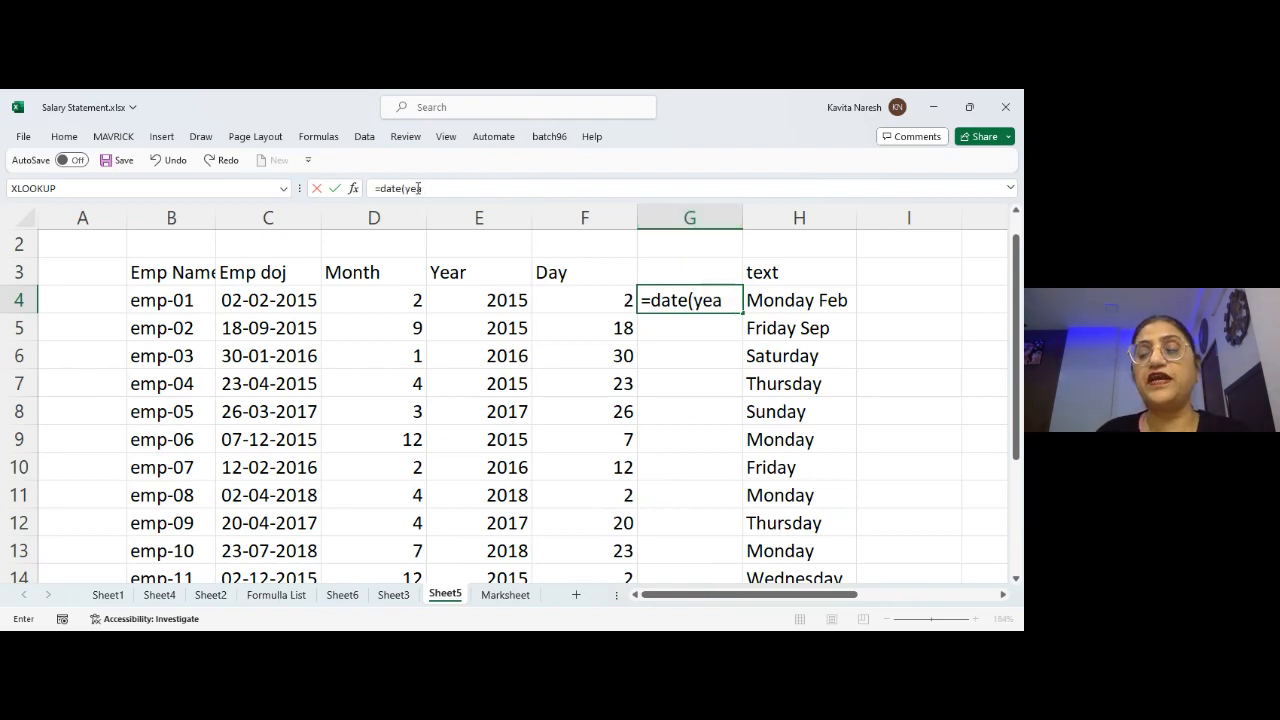
key("BackSpace")
key("BackSpace")
key("BackSpace")
type("201")
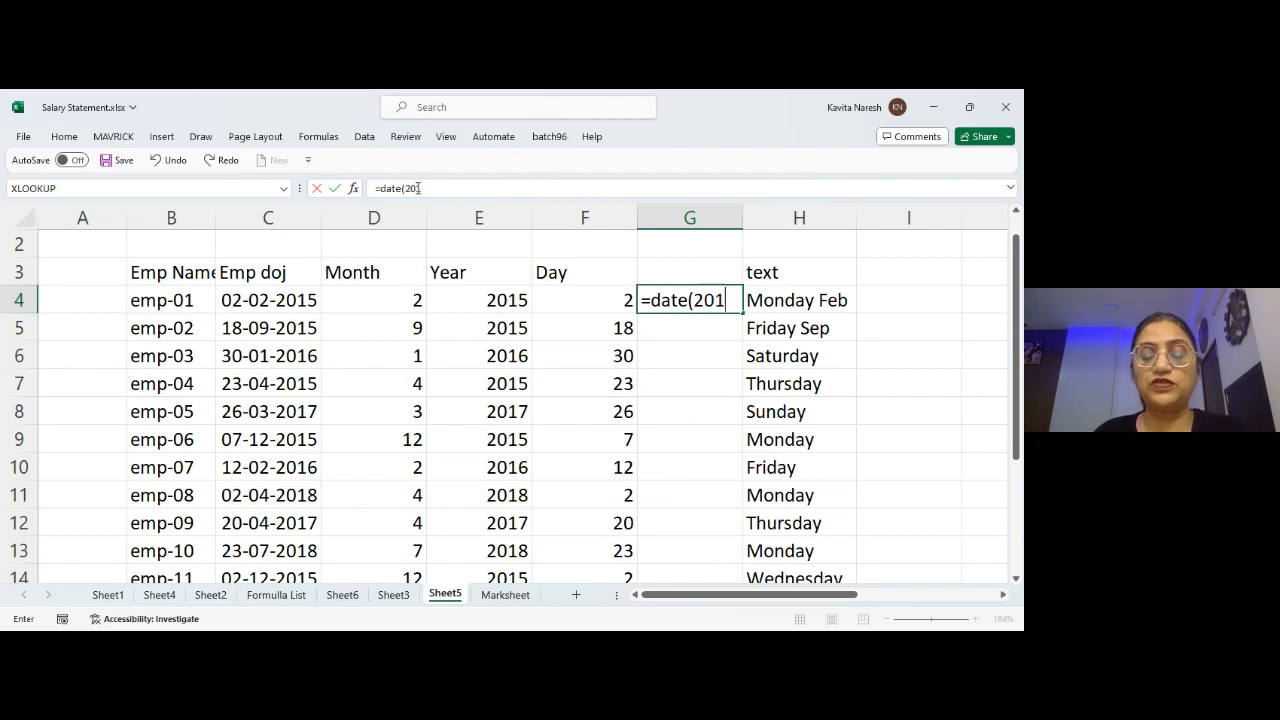
type("7,0")
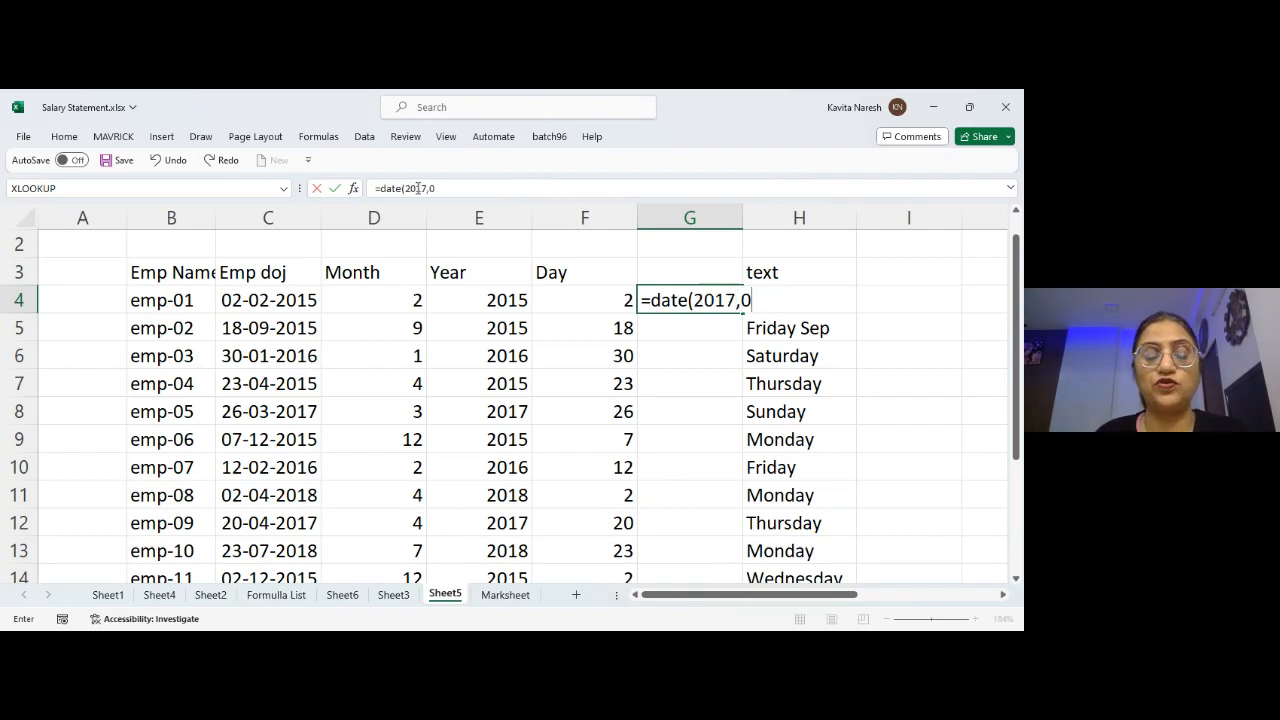
type("2,23)")
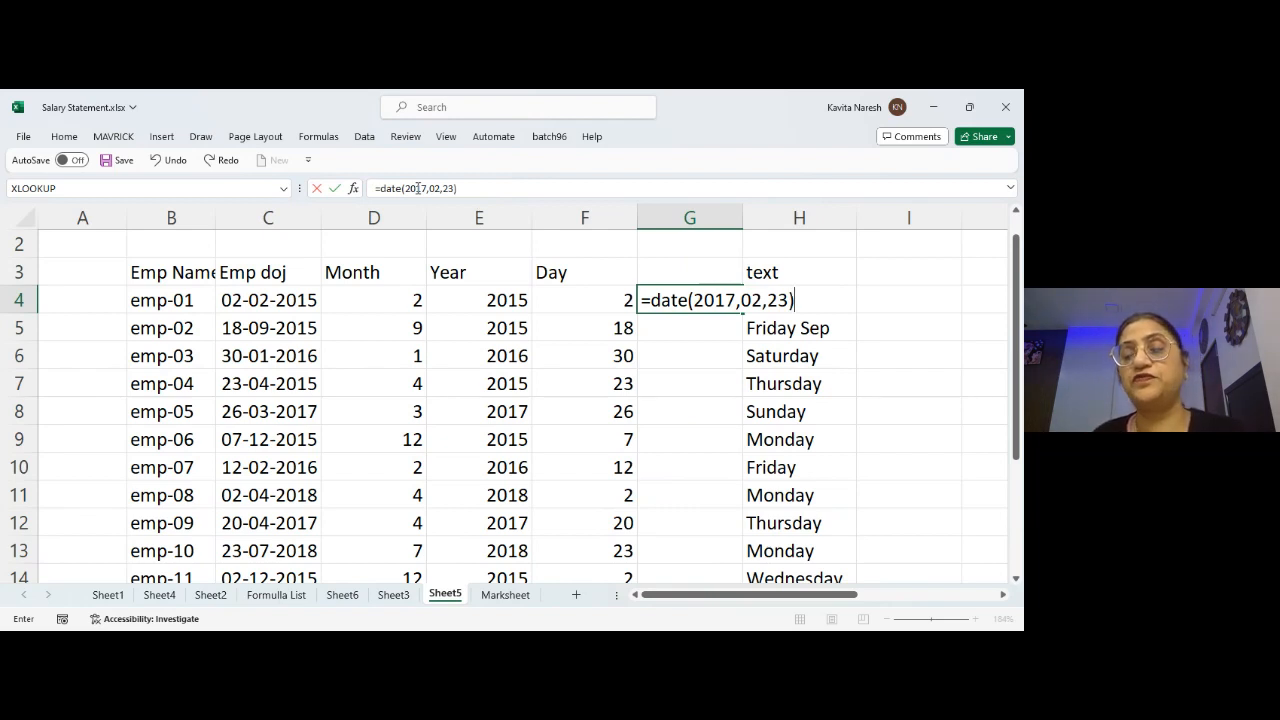
key("Return")
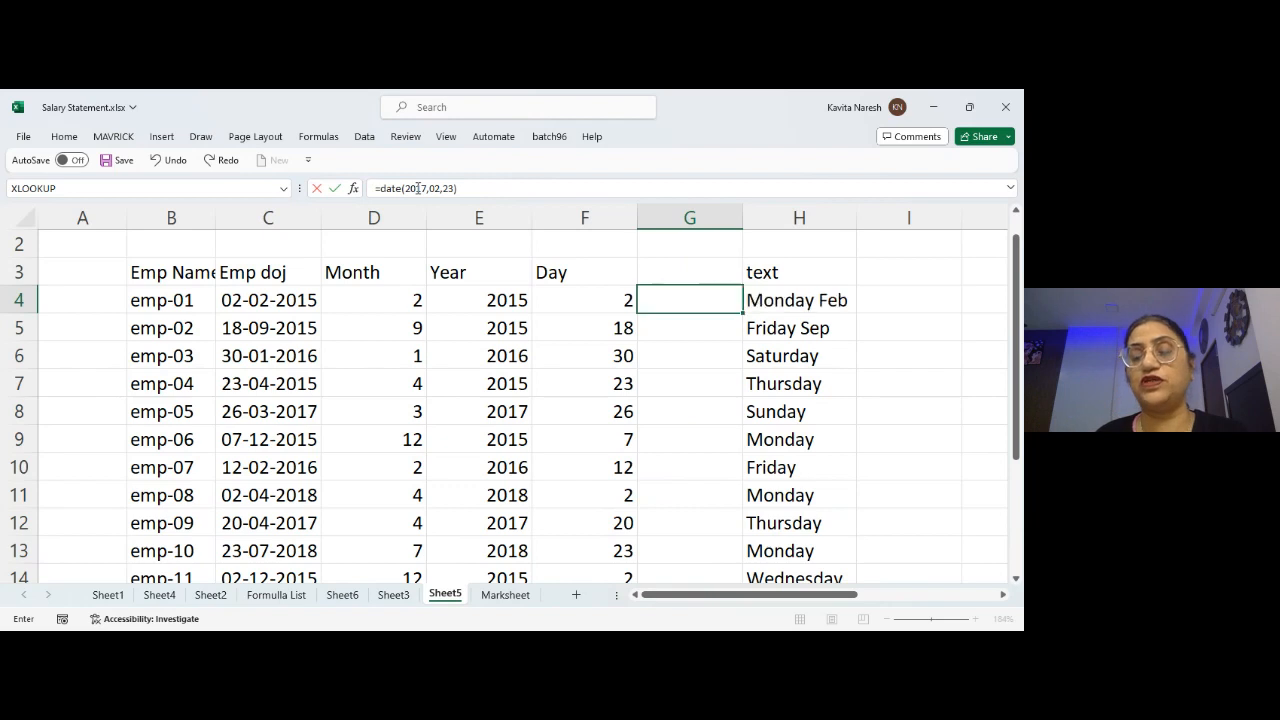
key("Up")
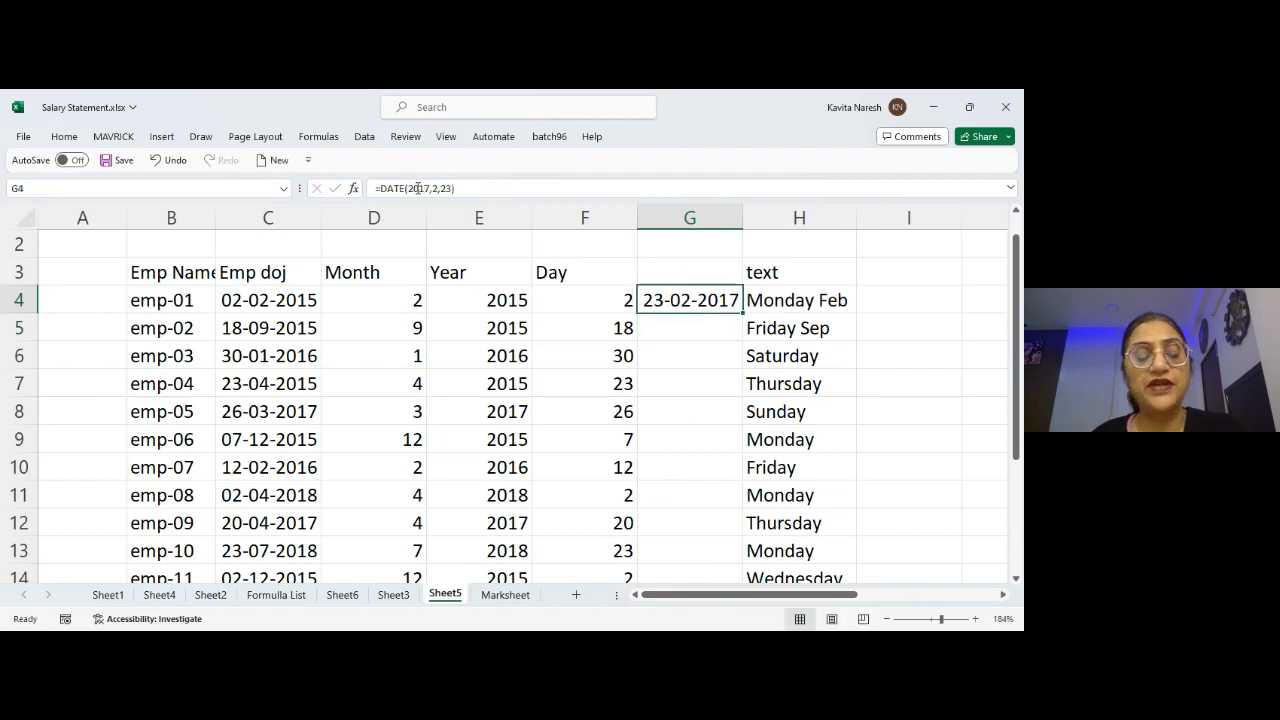
- Clear the arguments of the DATE formula in G4 and use year(C4)+15 as its year argument
key("F2")
key("BackSpace")
key("BackSpace")
key("BackSpace")
key("BackSpace")
key("BackSpace")
key("BackSpace")
key("BackSpace")
key("BackSpace")
key("BackSpace")
key("BackSpace")
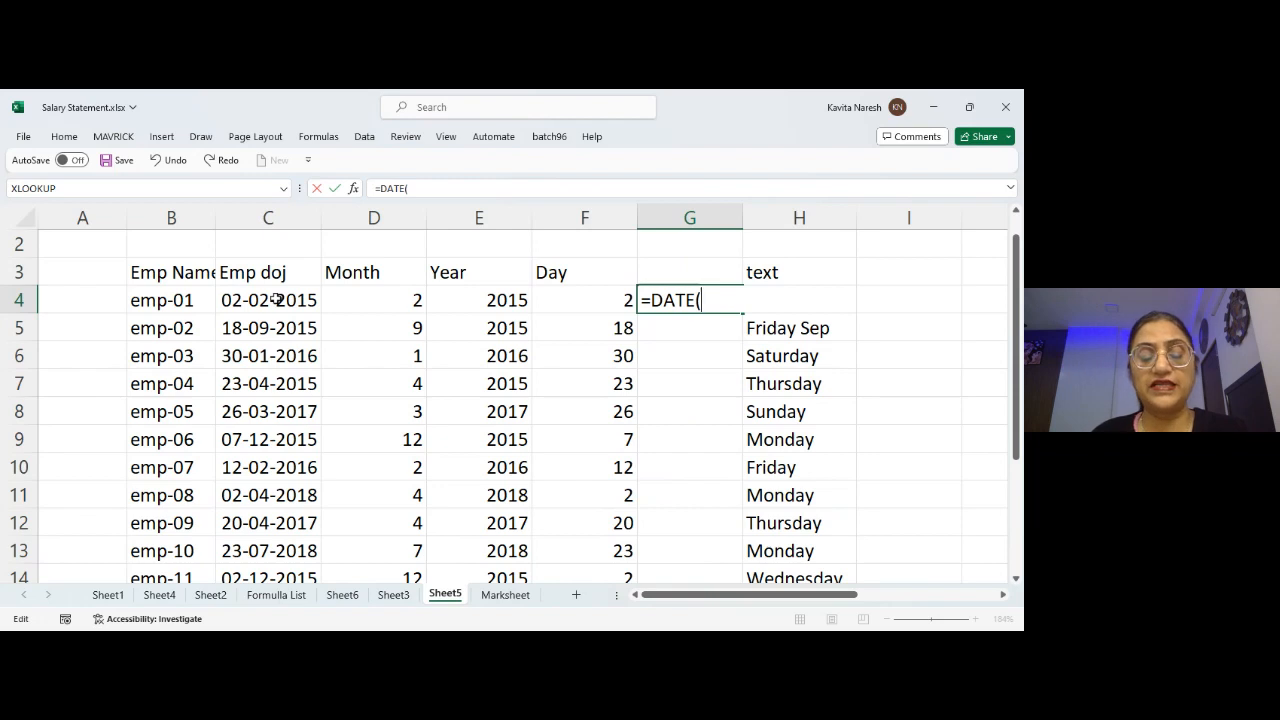
type("year(")
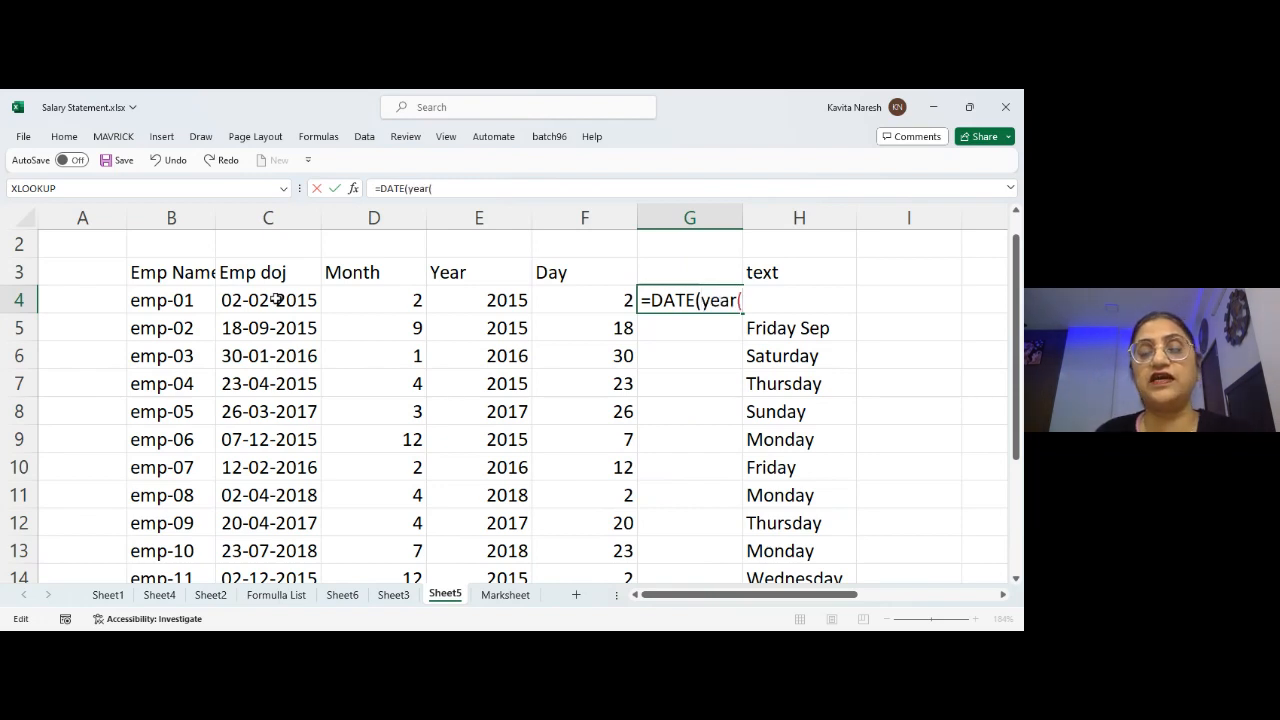
left_click(263, 300)
type(")")
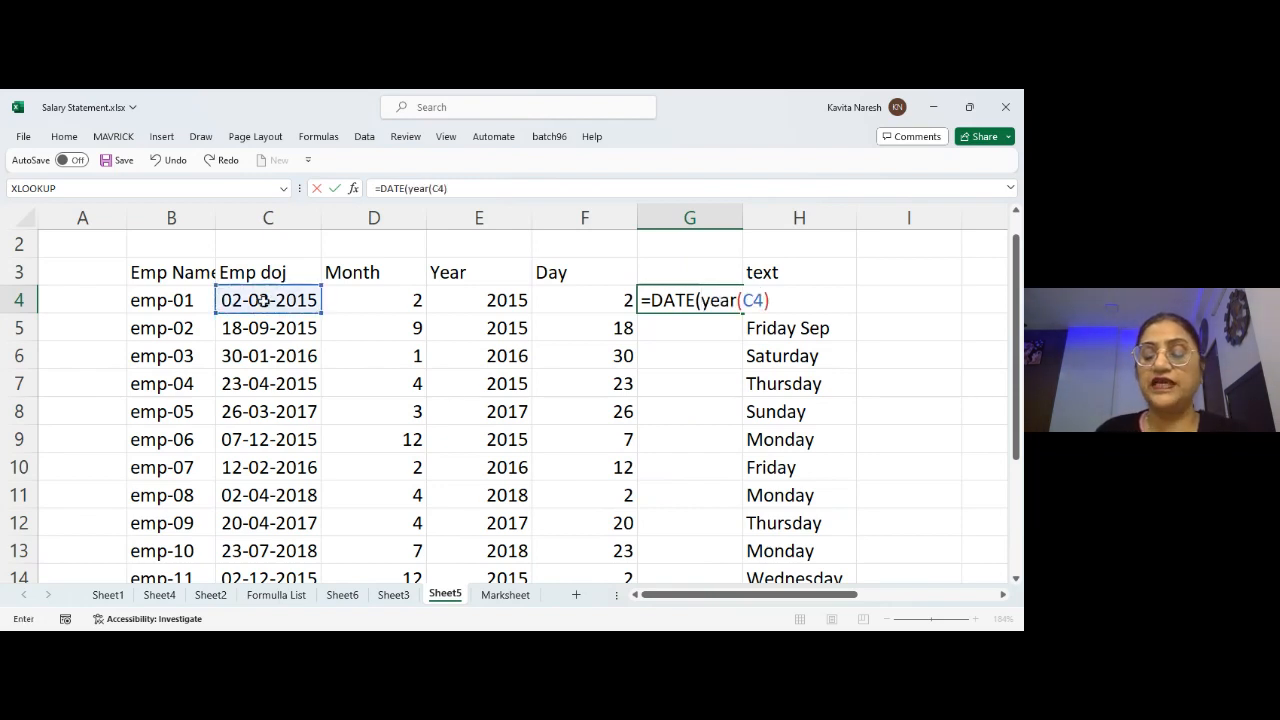
type("+15")
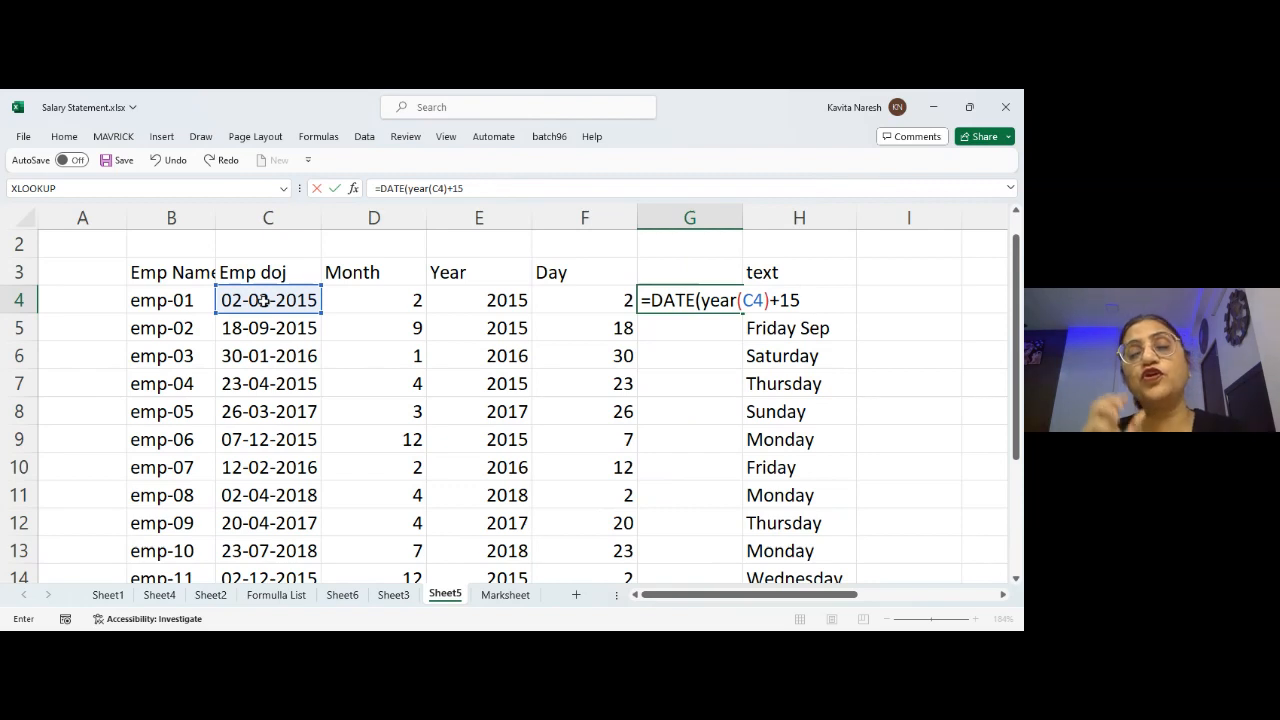
type(",")
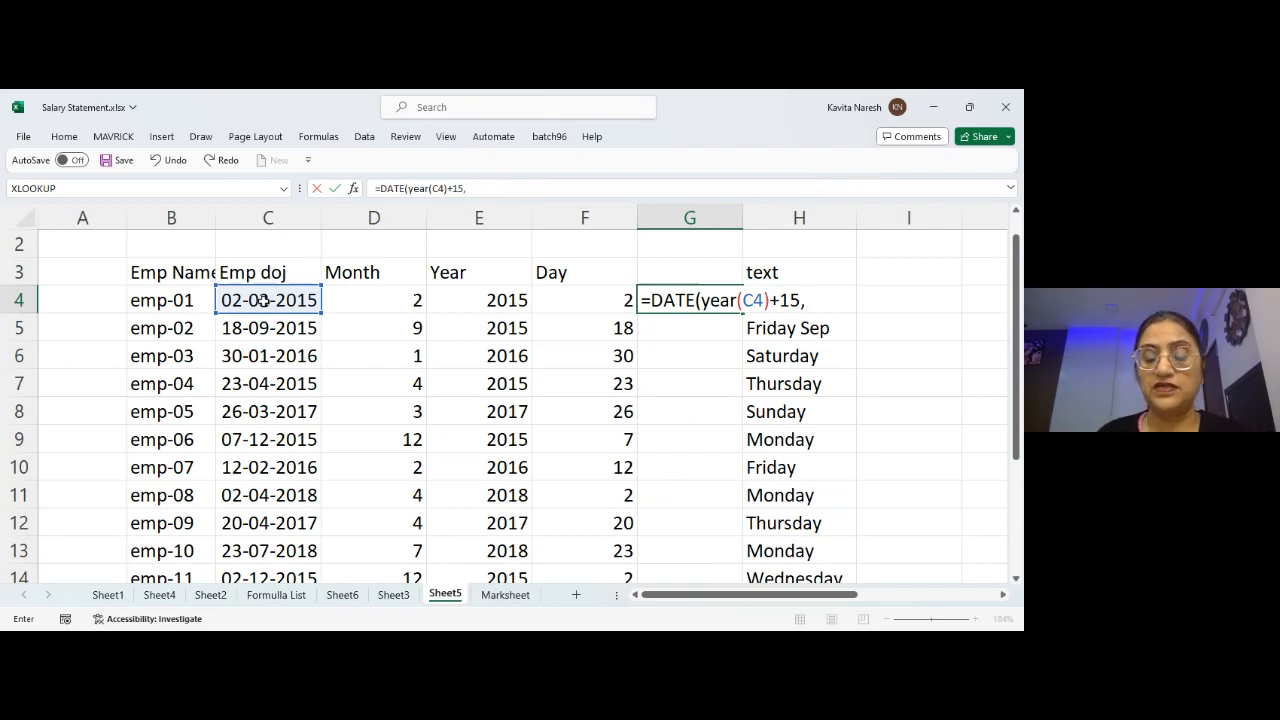
- Complete the DATE formula in G4 with month(C4)+8 as the month and day(C4) as the day
type("month(")
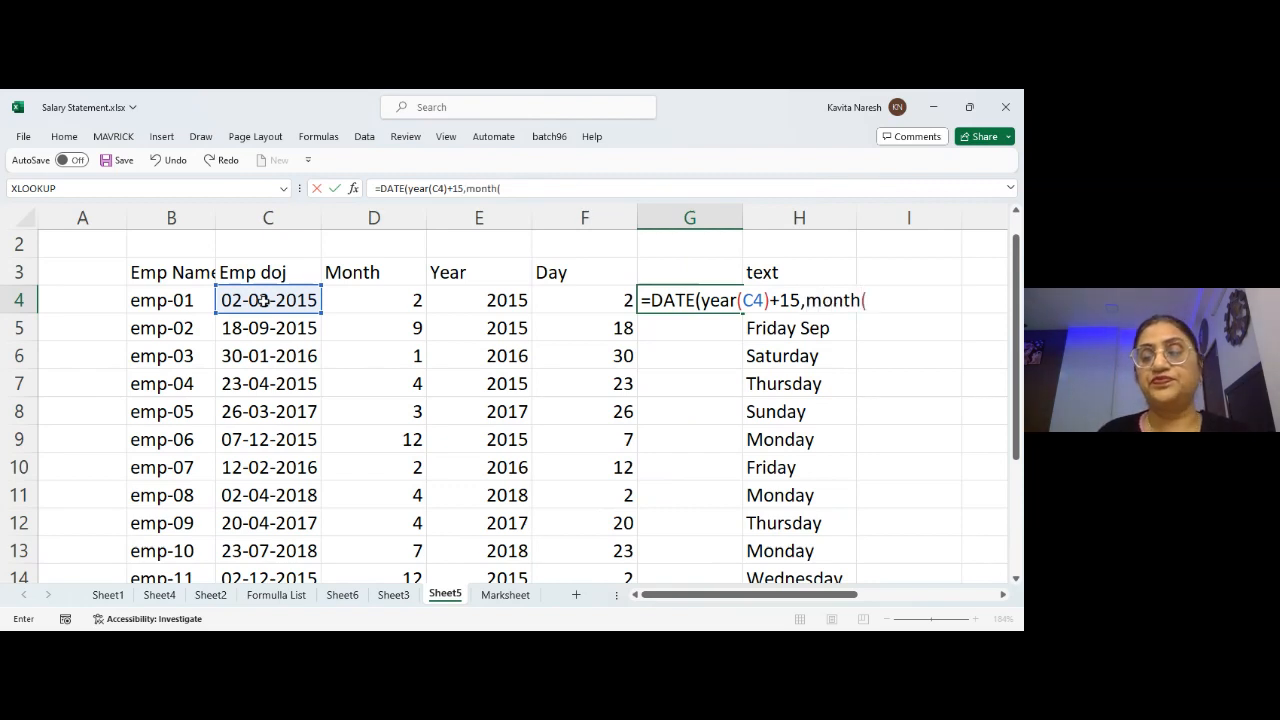
left_click(270, 298)
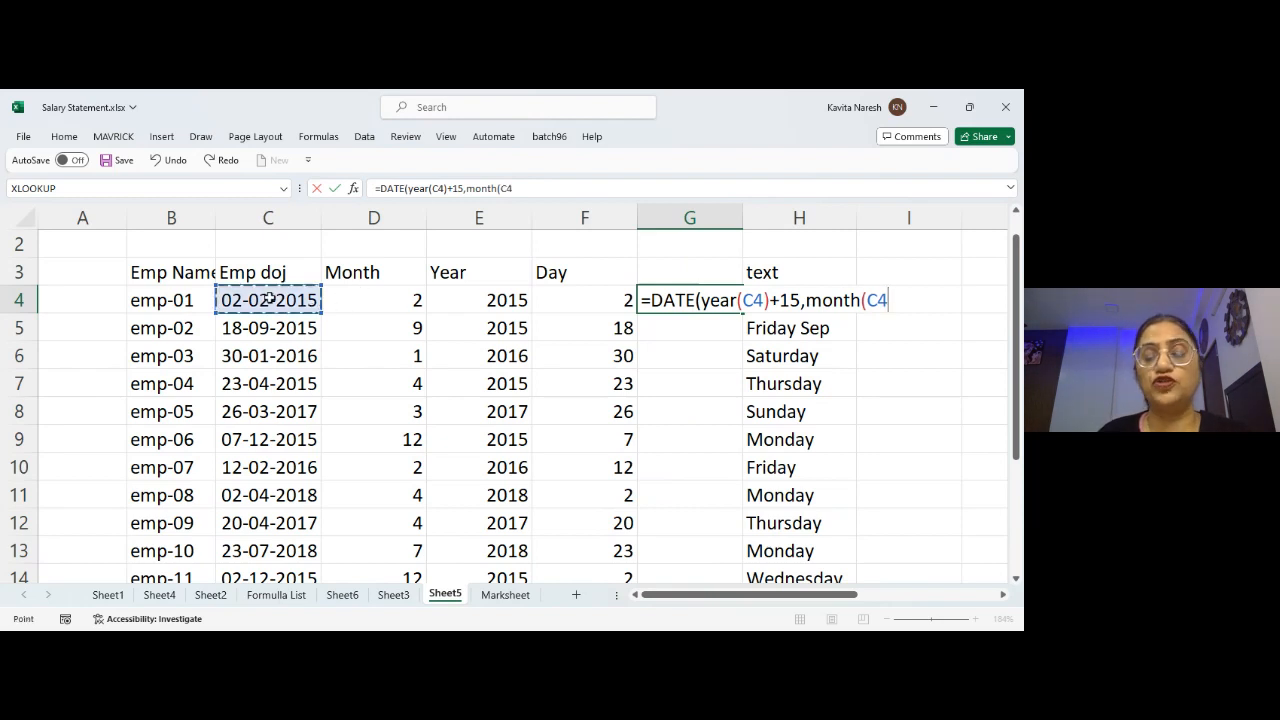
type(")+")
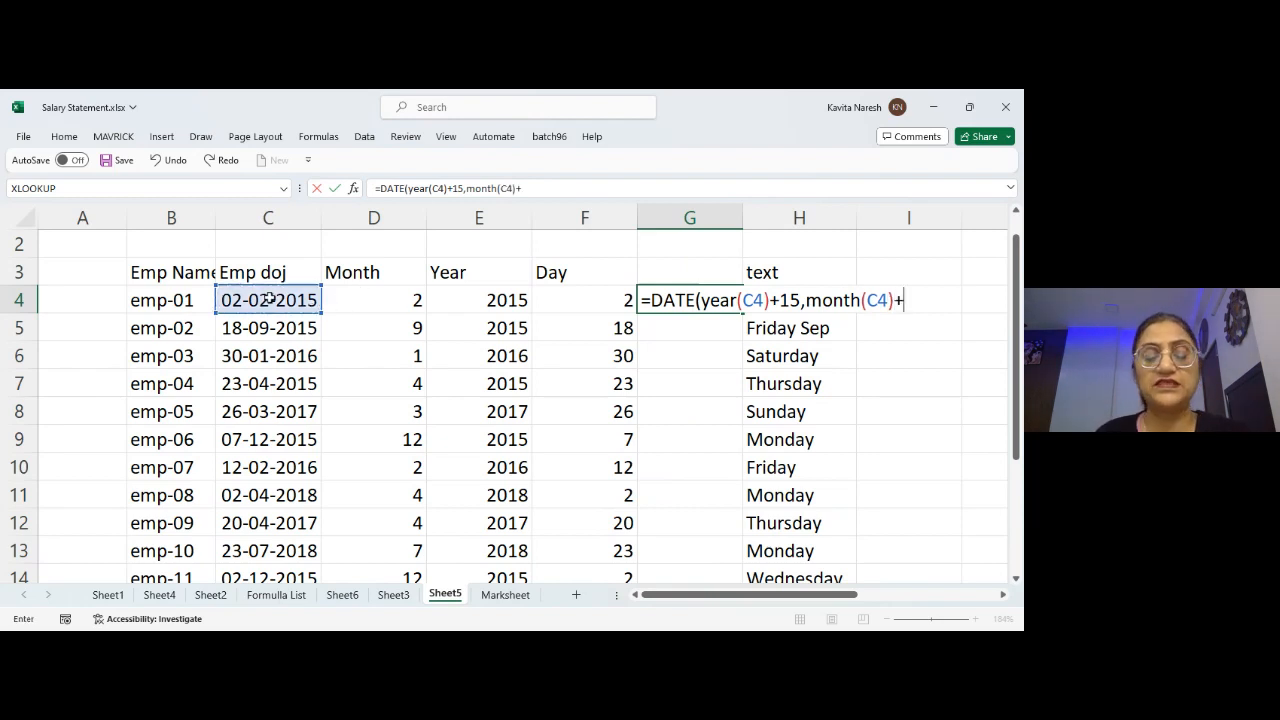
type("8")
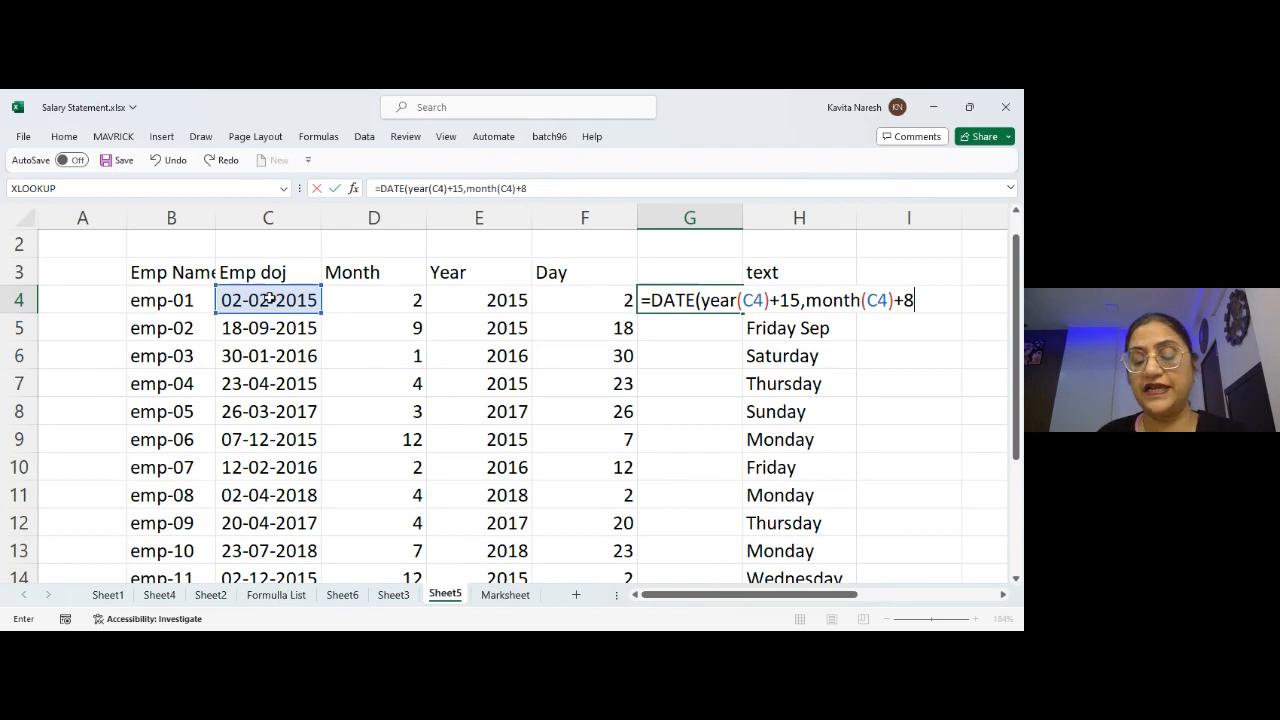
type(",day(")
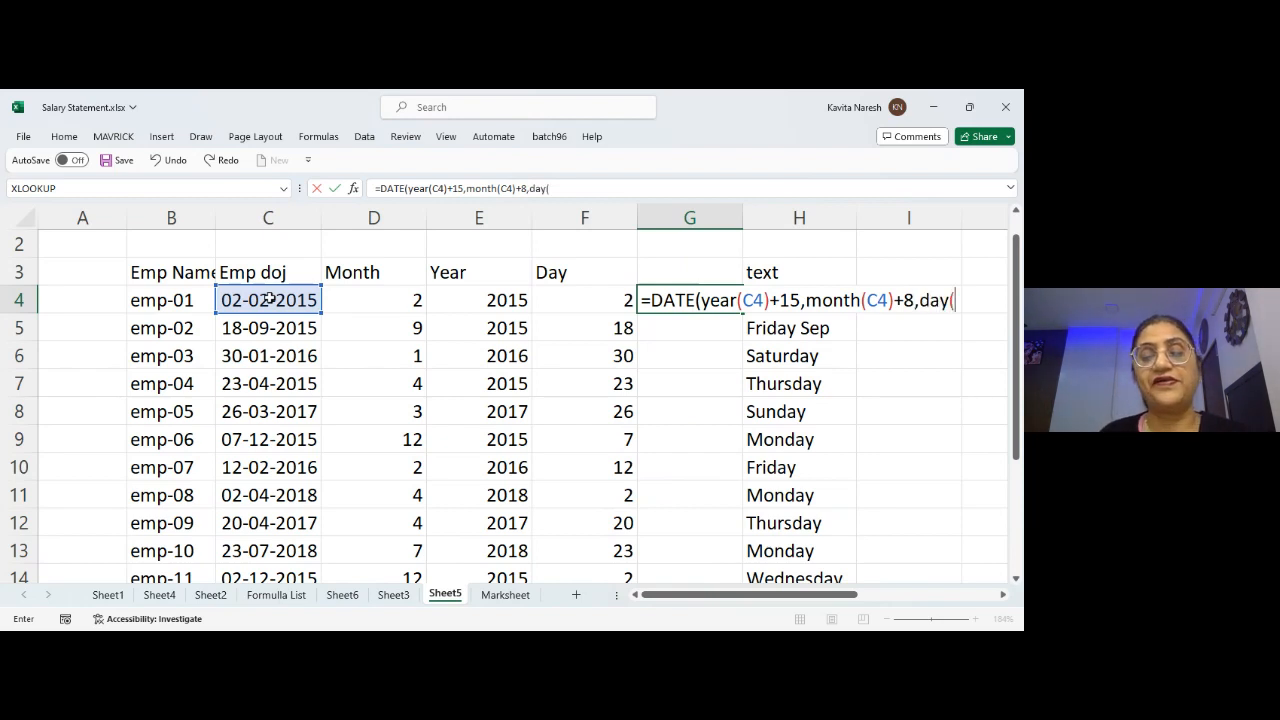
left_click(276, 298)
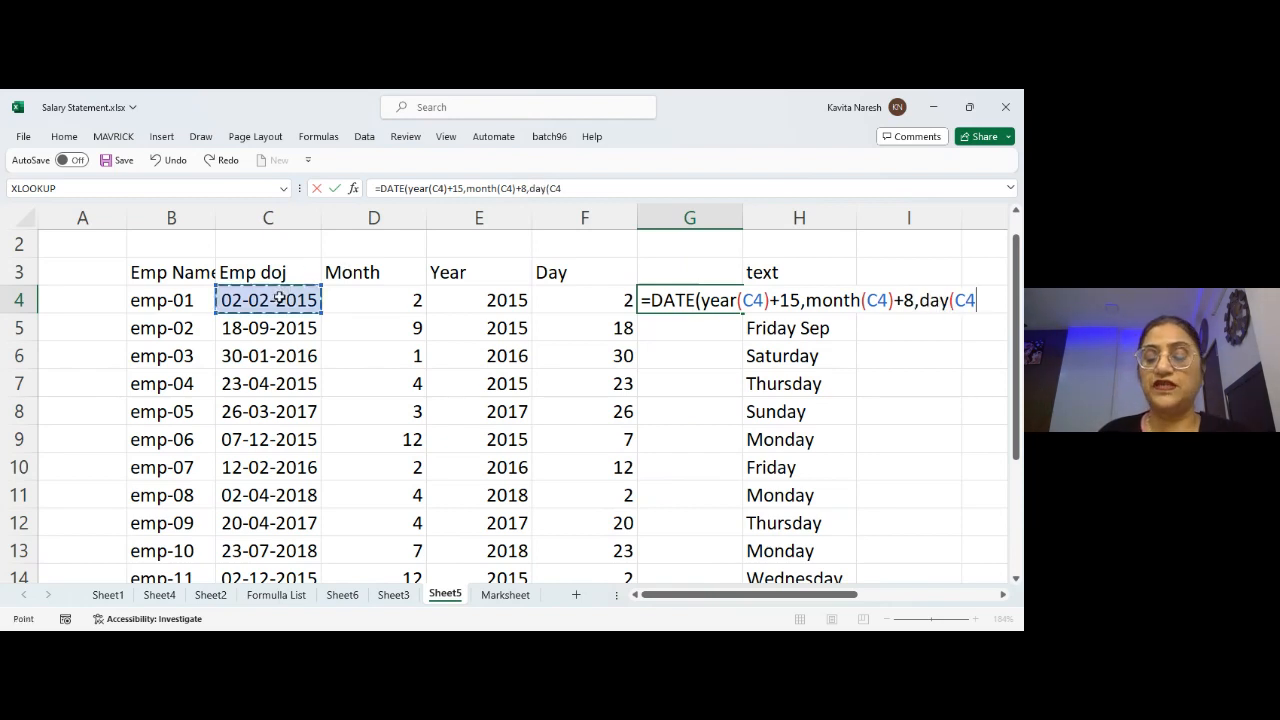
type("))")
key("Return")
key("Up")
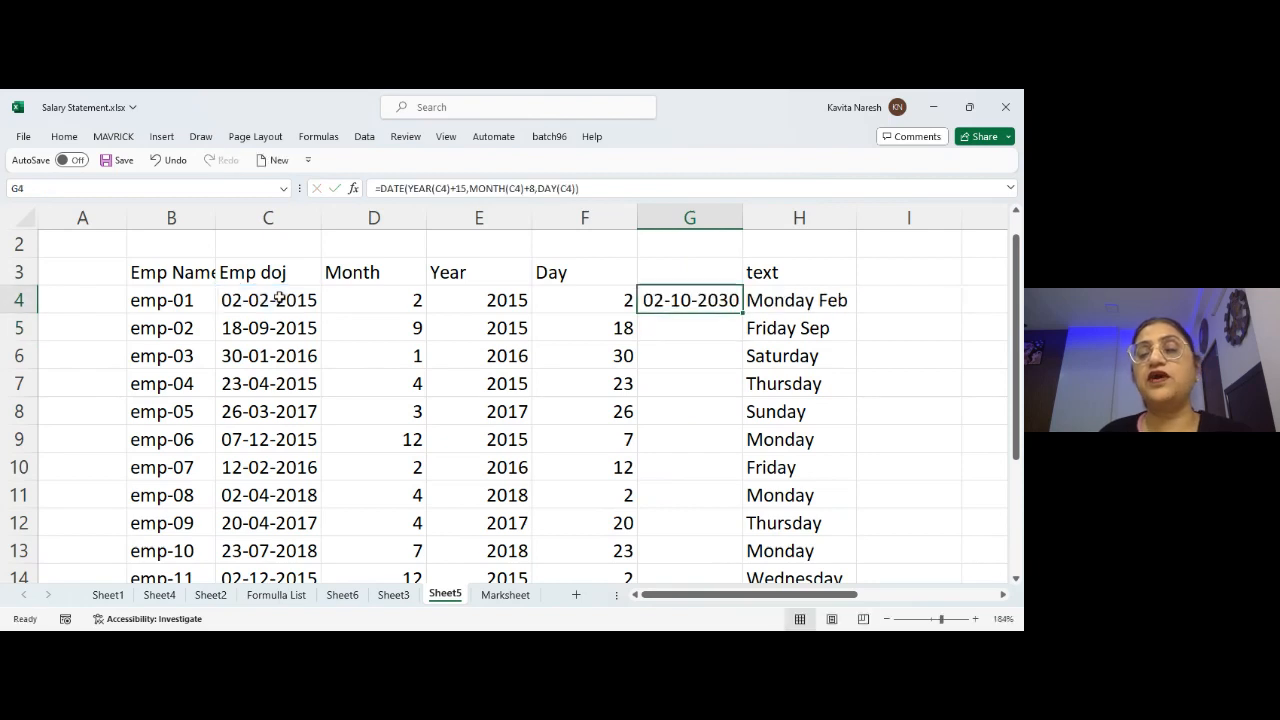
- Widen column G slightly and insert a line break before MONTH in G4's formula
left_click_drag(744, 216, 773, 219)
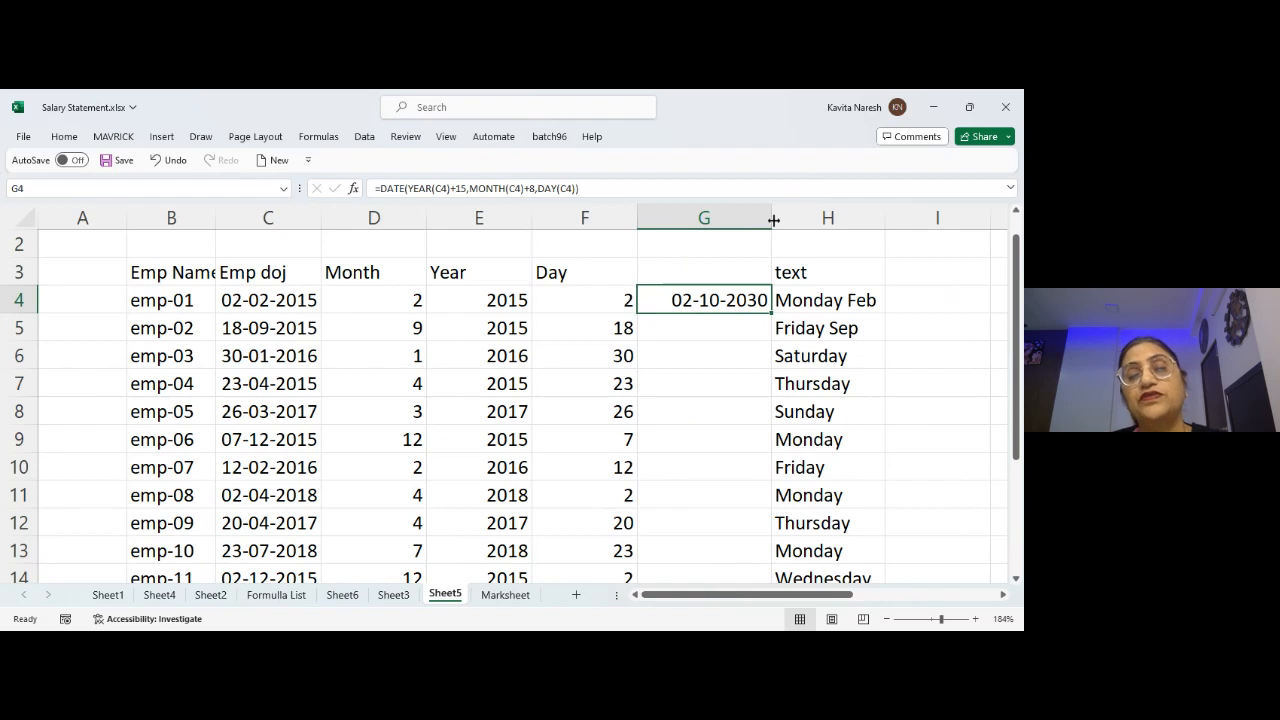
double_click(716, 300)
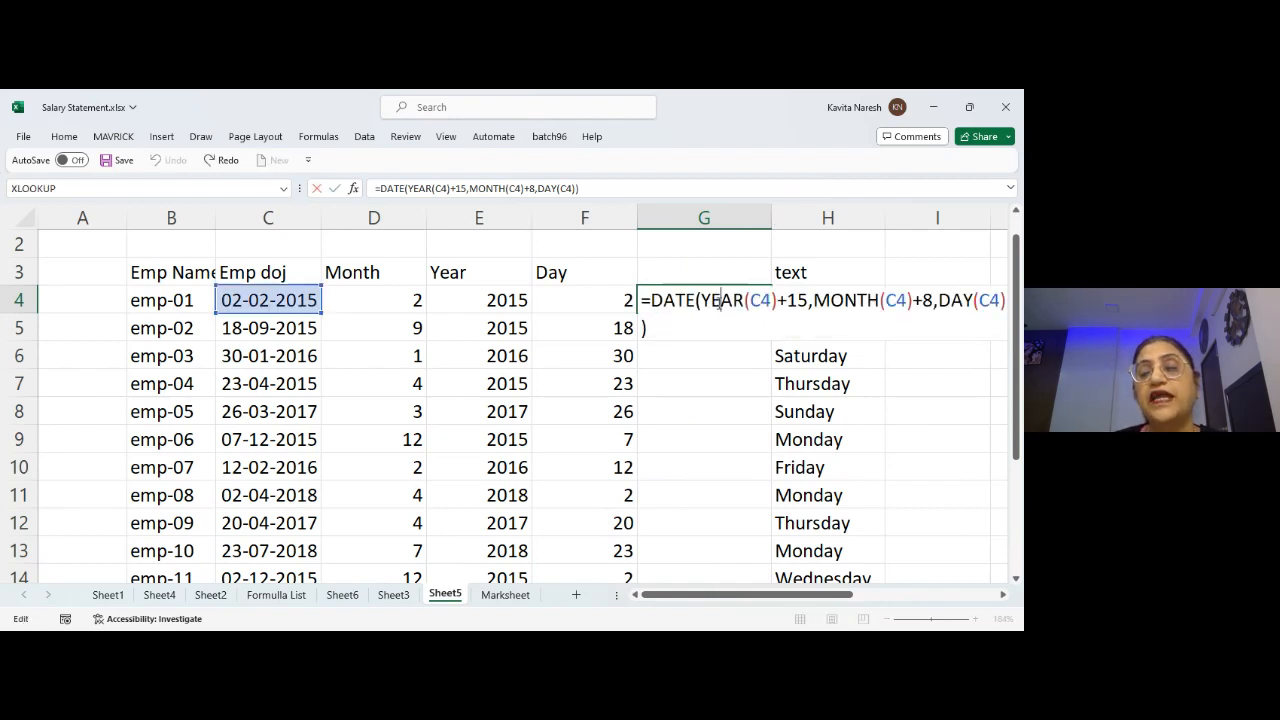
left_click(813, 300)
key("alt+Return")
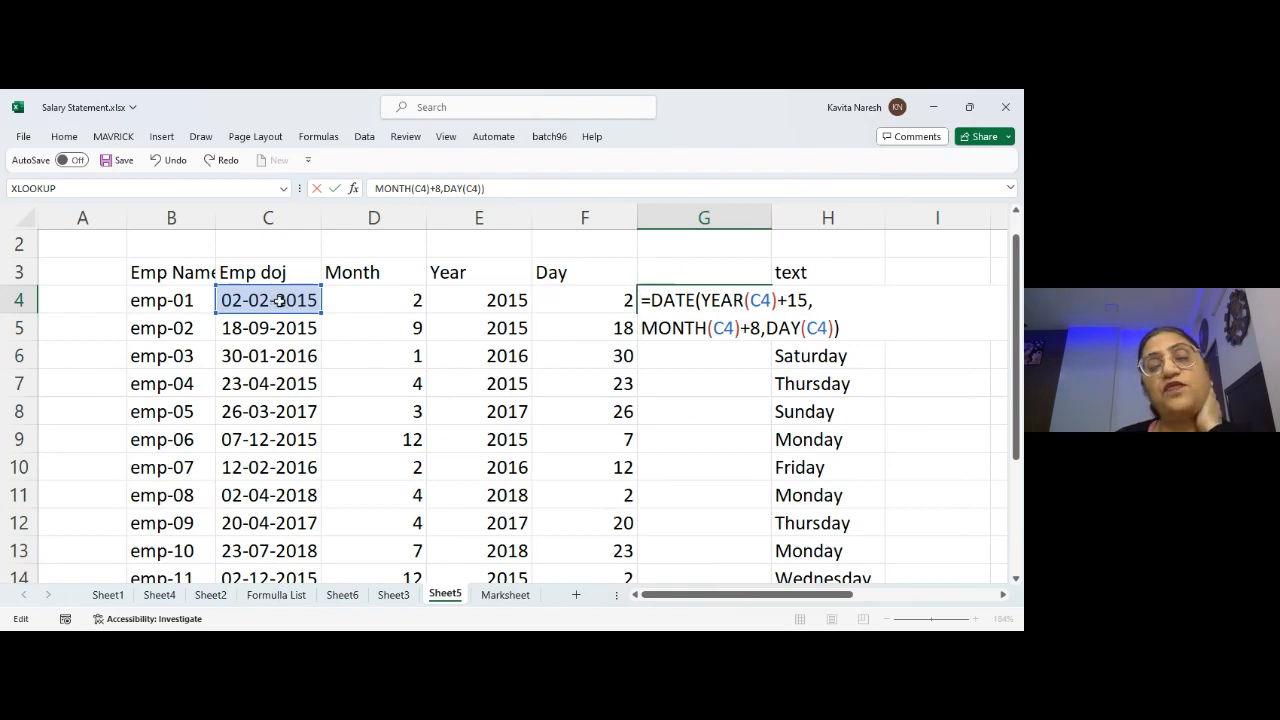
key("ctrl+Return")
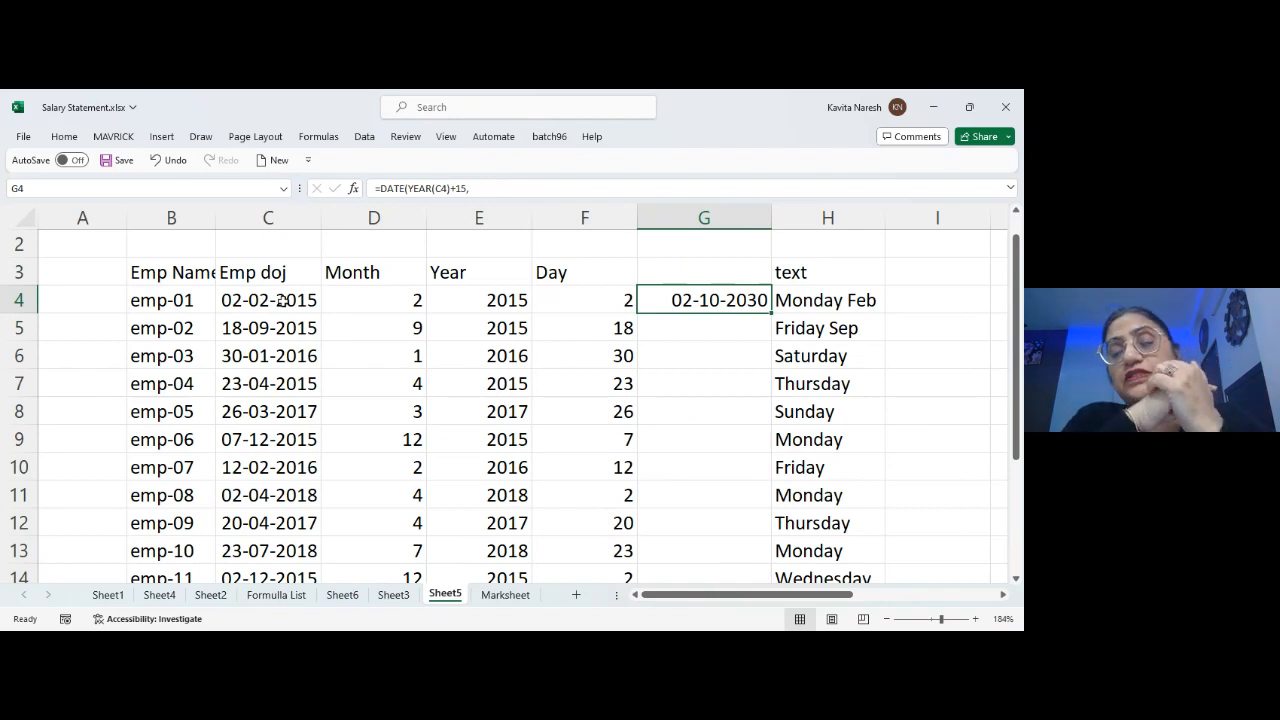
- Fill G4's formula down for all employees and enter the header Date in G3
double_click(771, 313)
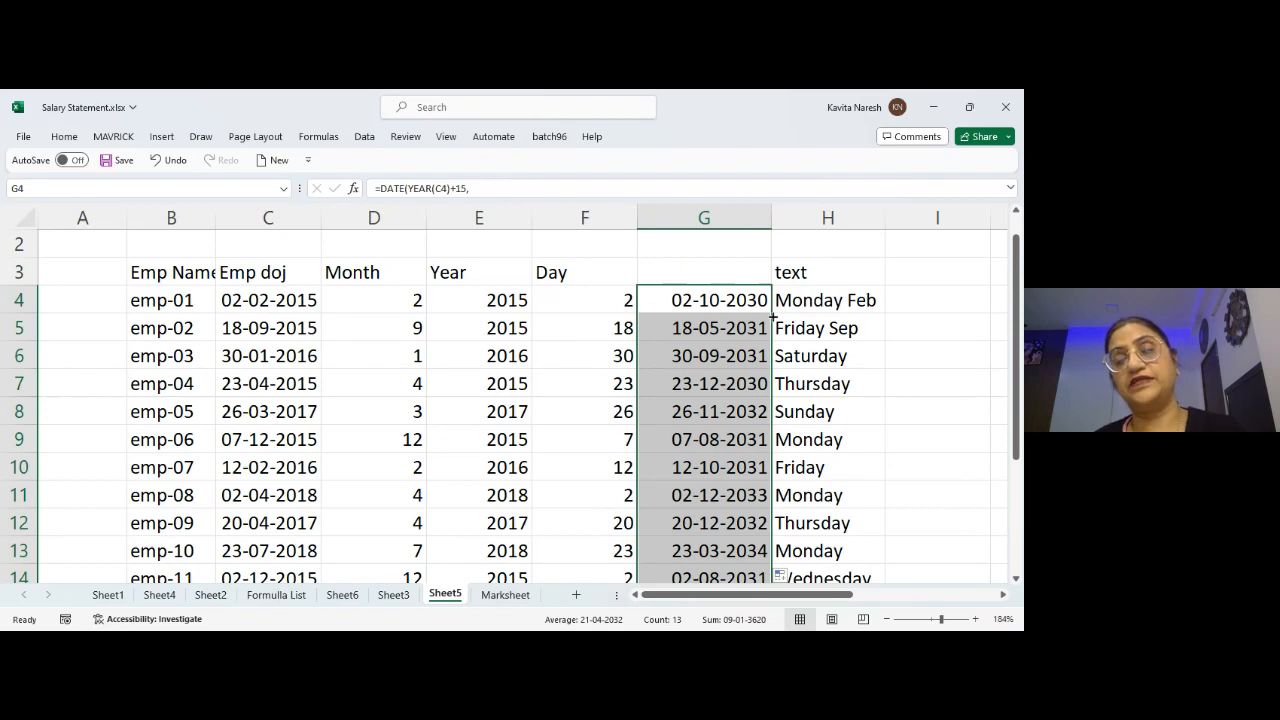
left_click(728, 267)
type("Date")
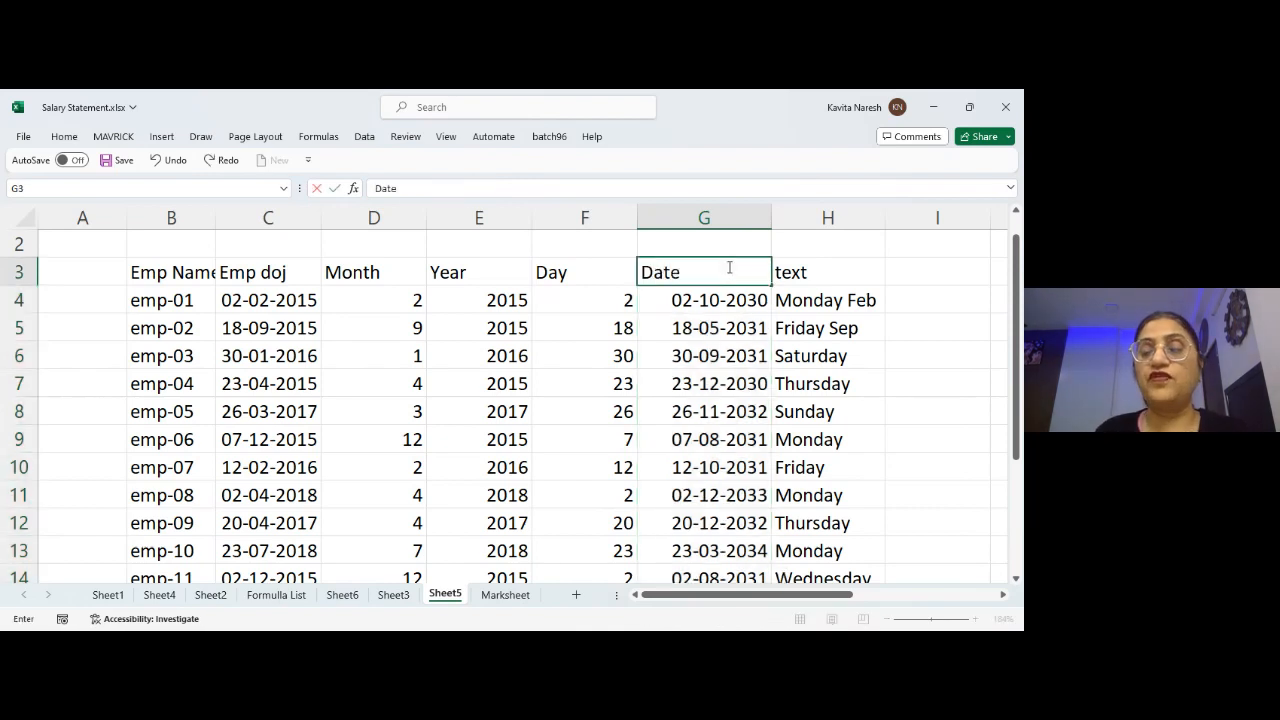
key("Return")
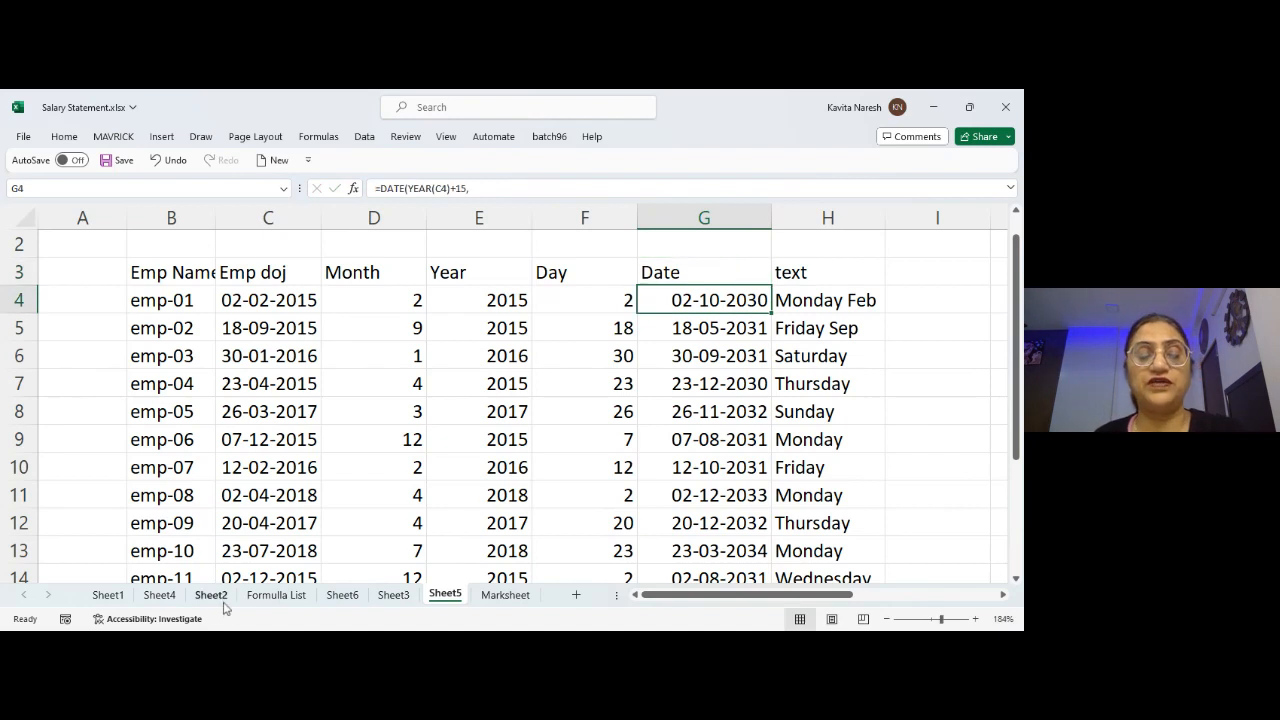
- Review the month, year, day, text and date entries in the Formulla List sheet and return to Sheet5
left_click(290, 599)
left_click(203, 433)
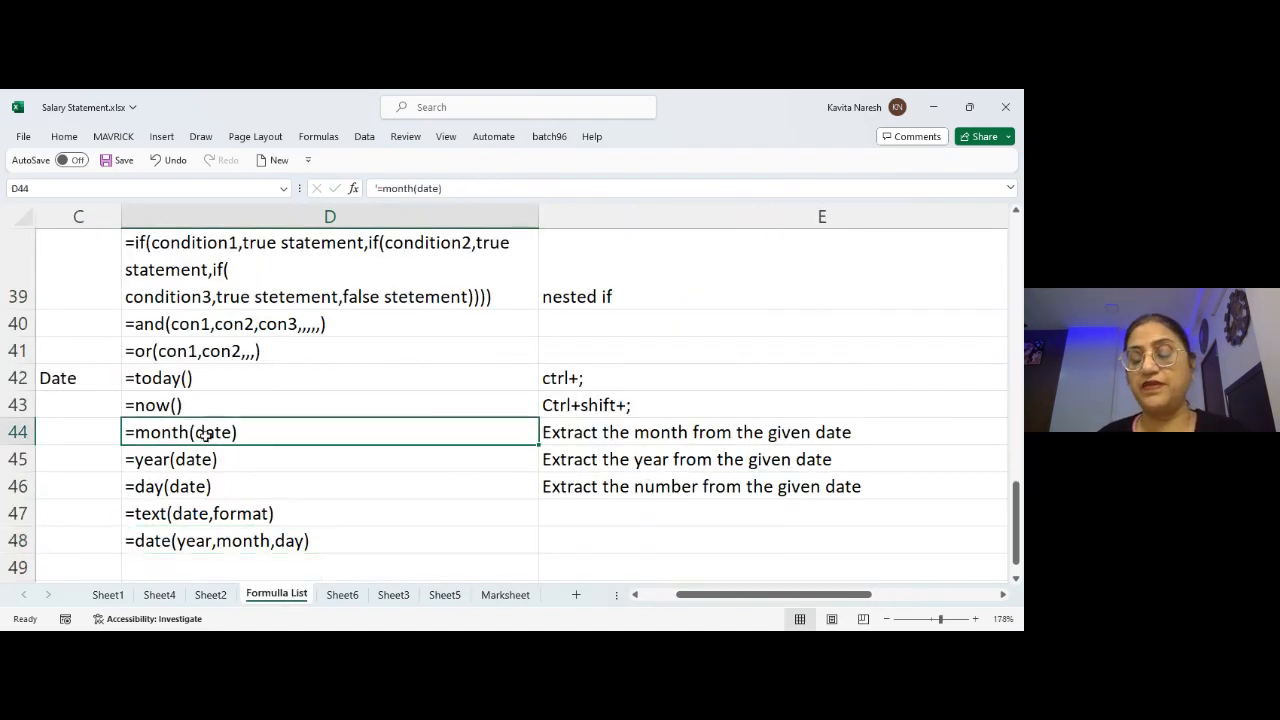
key("Down")
key("Down")
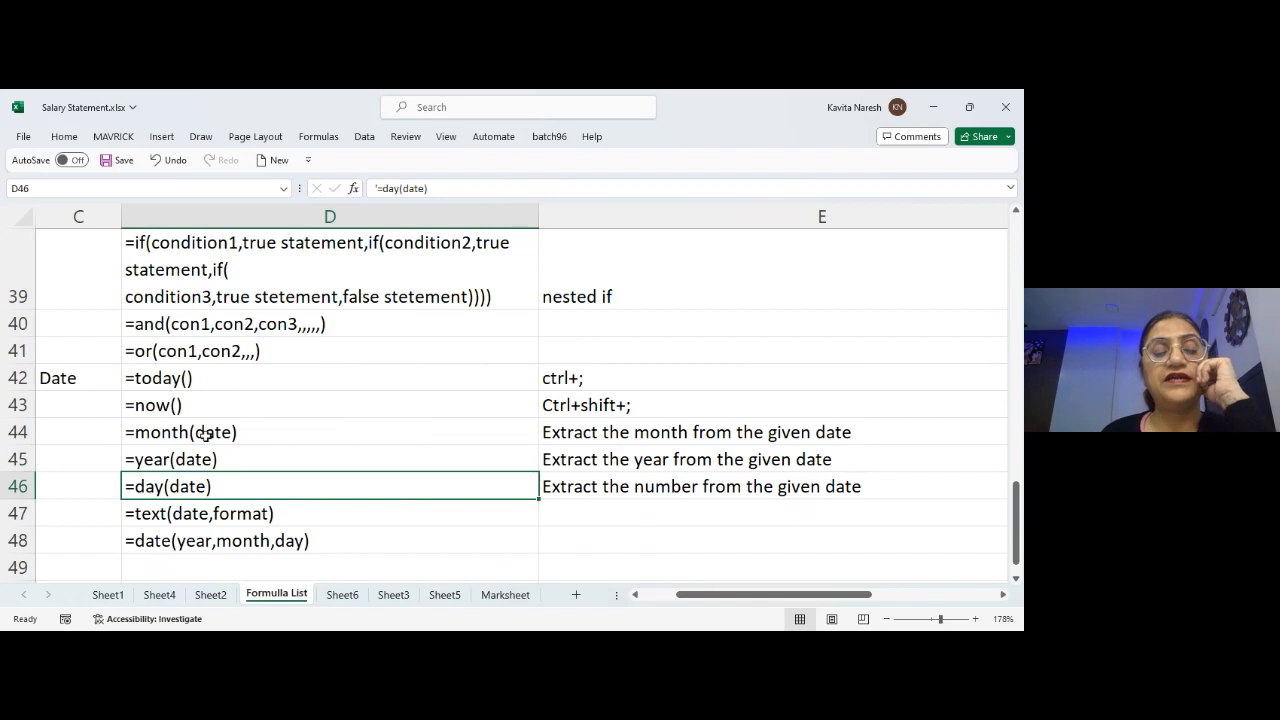
key("Down")
key("Down")
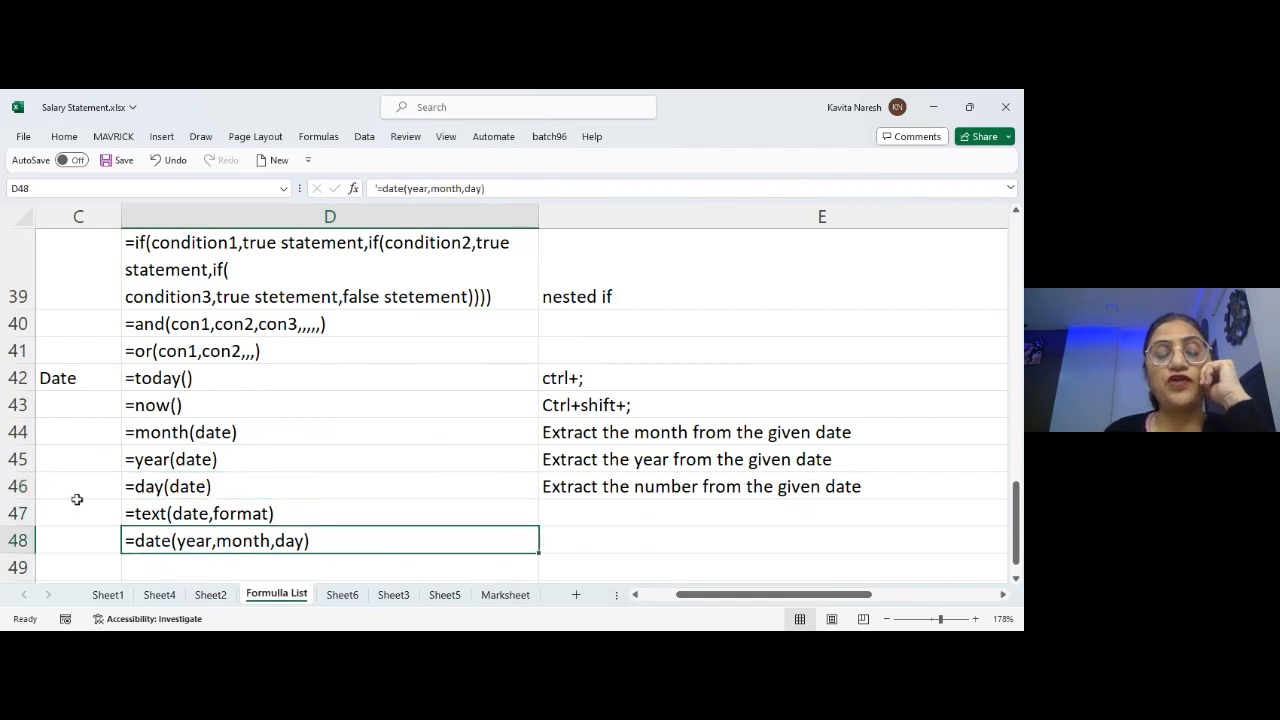
left_click(346, 600)
left_click(452, 599)
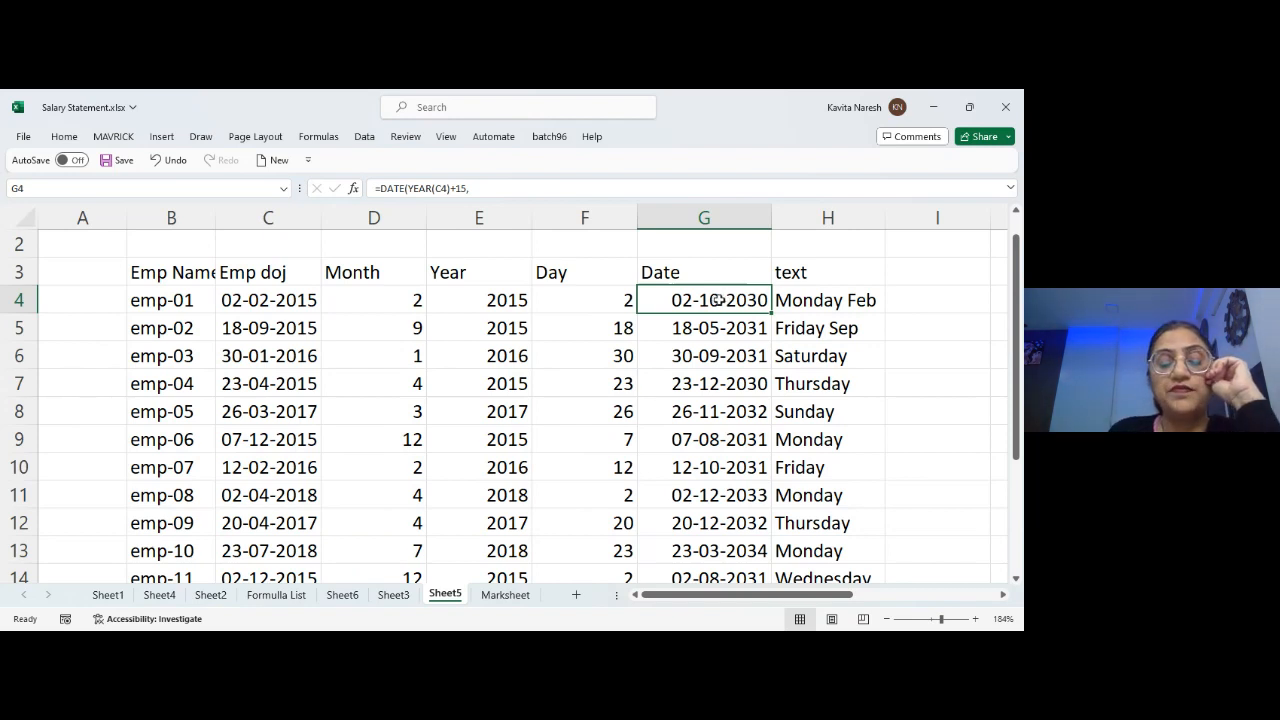
- Wrap G4's DATE formula in a TEXT function with the format "dddd" and fill it down column G
key("F2")
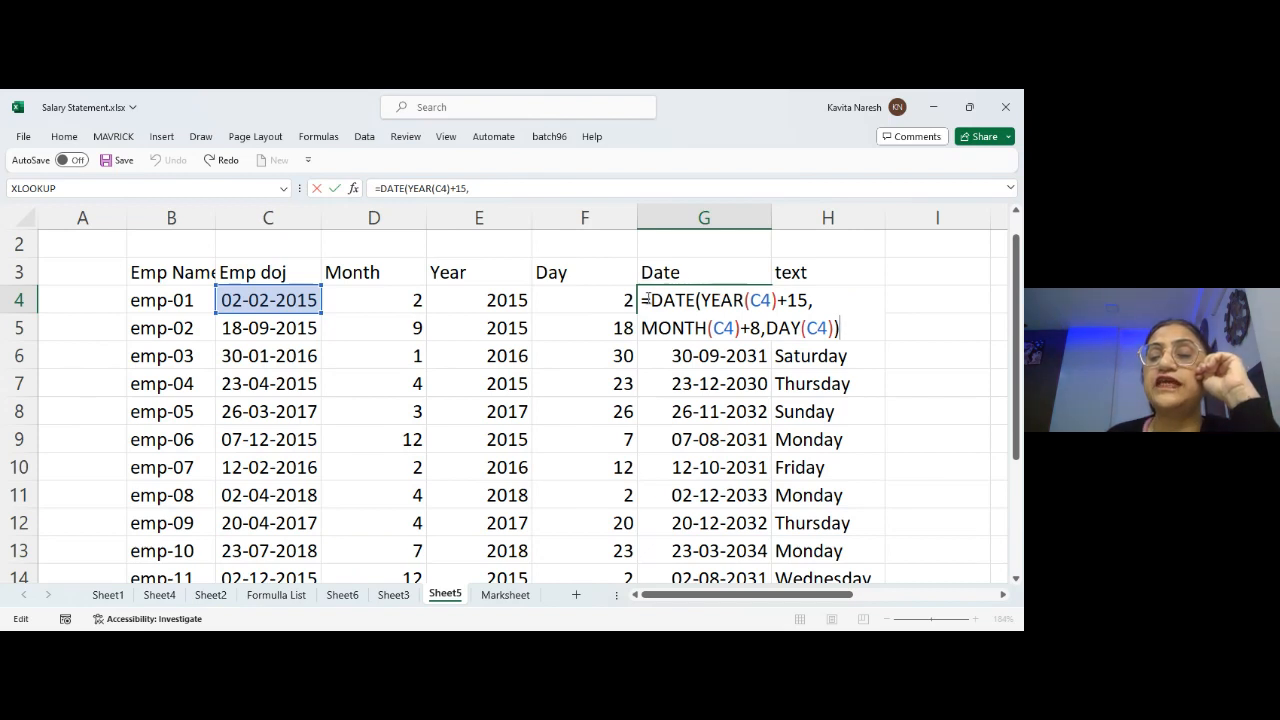
left_click(647, 298)
type("t")
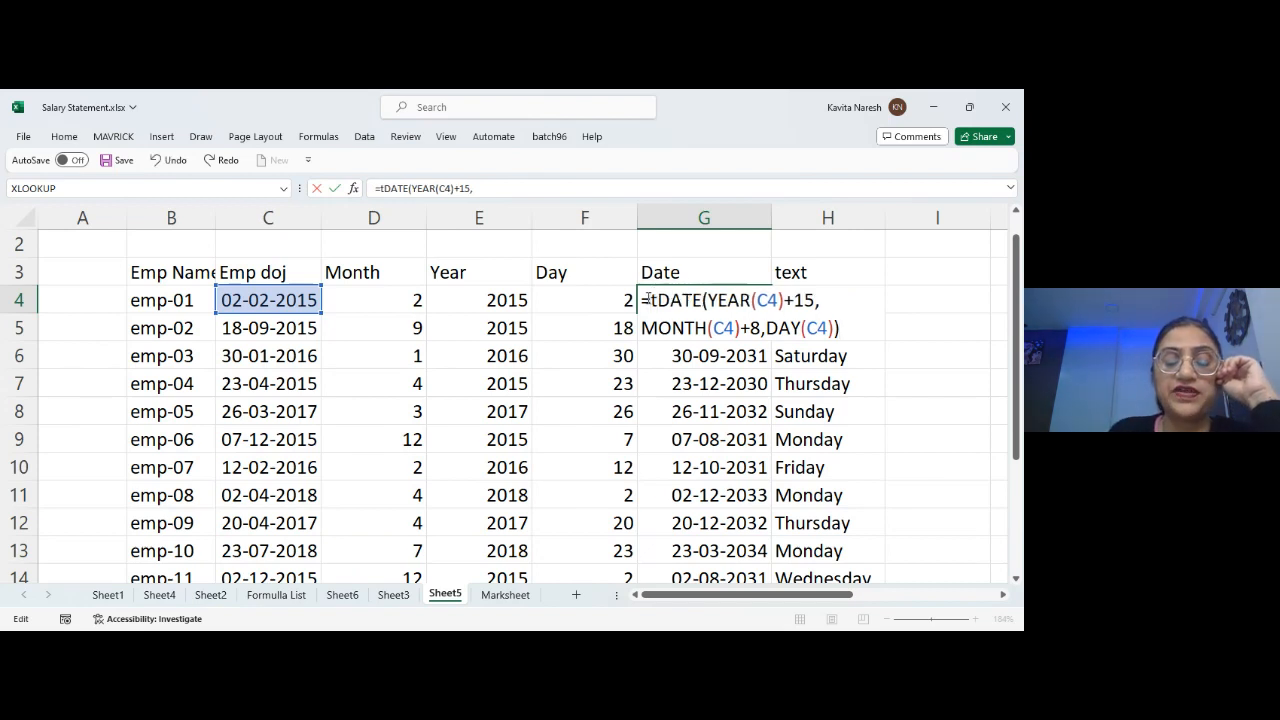
type("ext(")
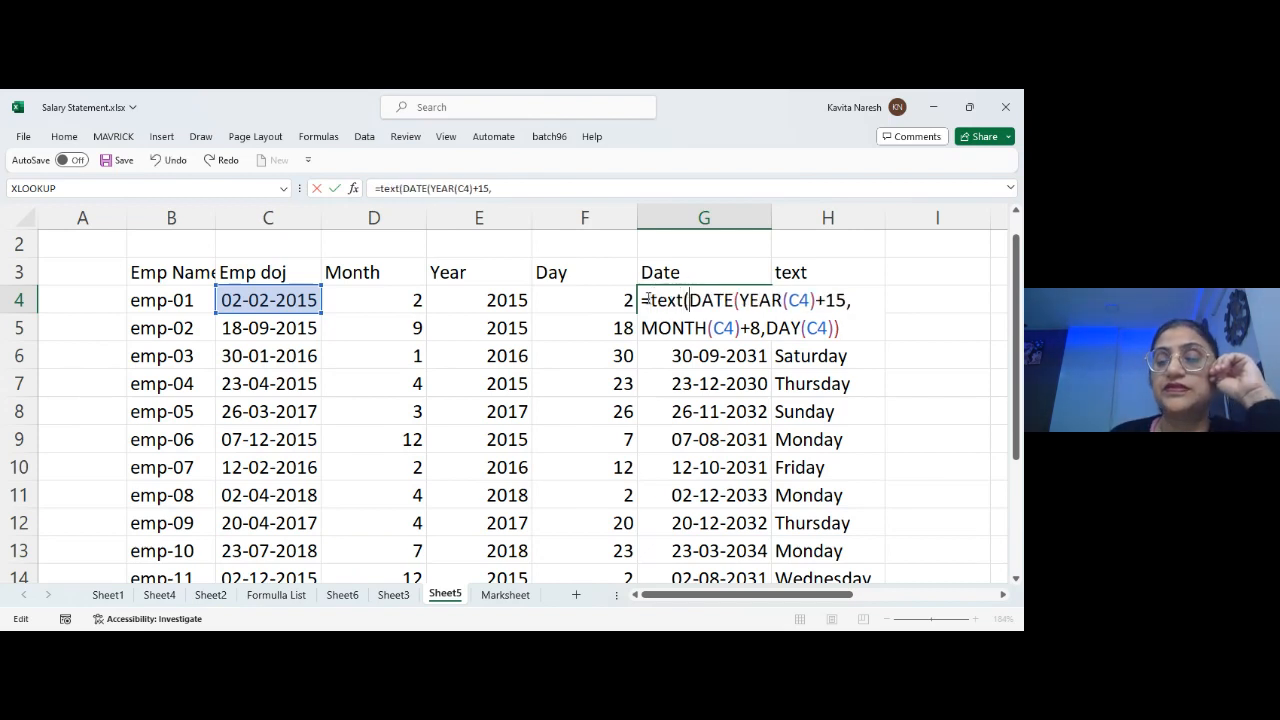
left_click(860, 328)
type(",")
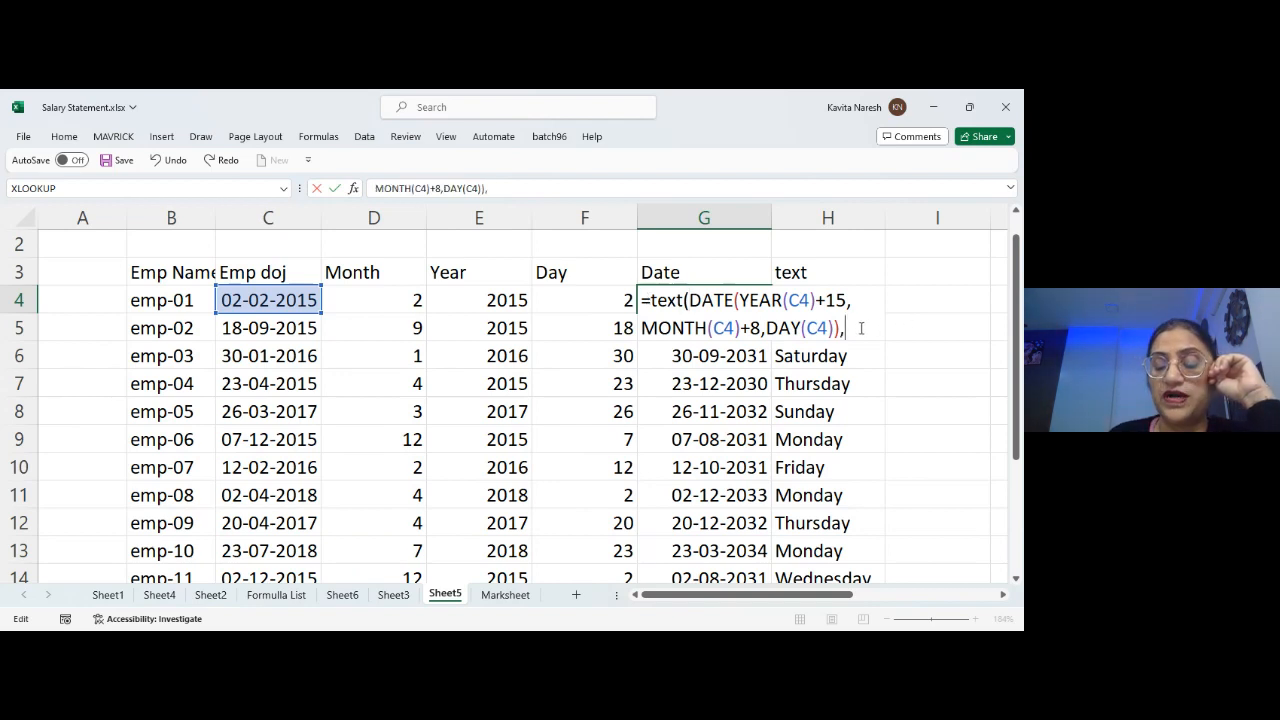
type("\"")
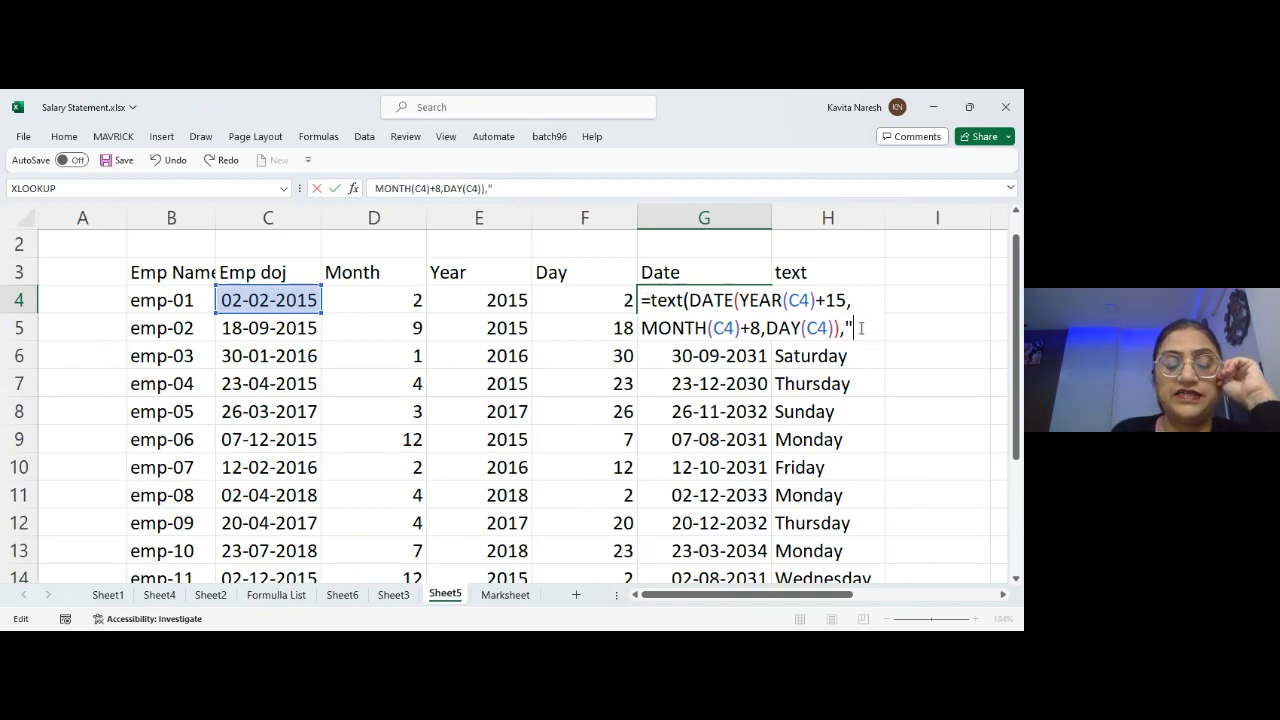
type("adddd\")")
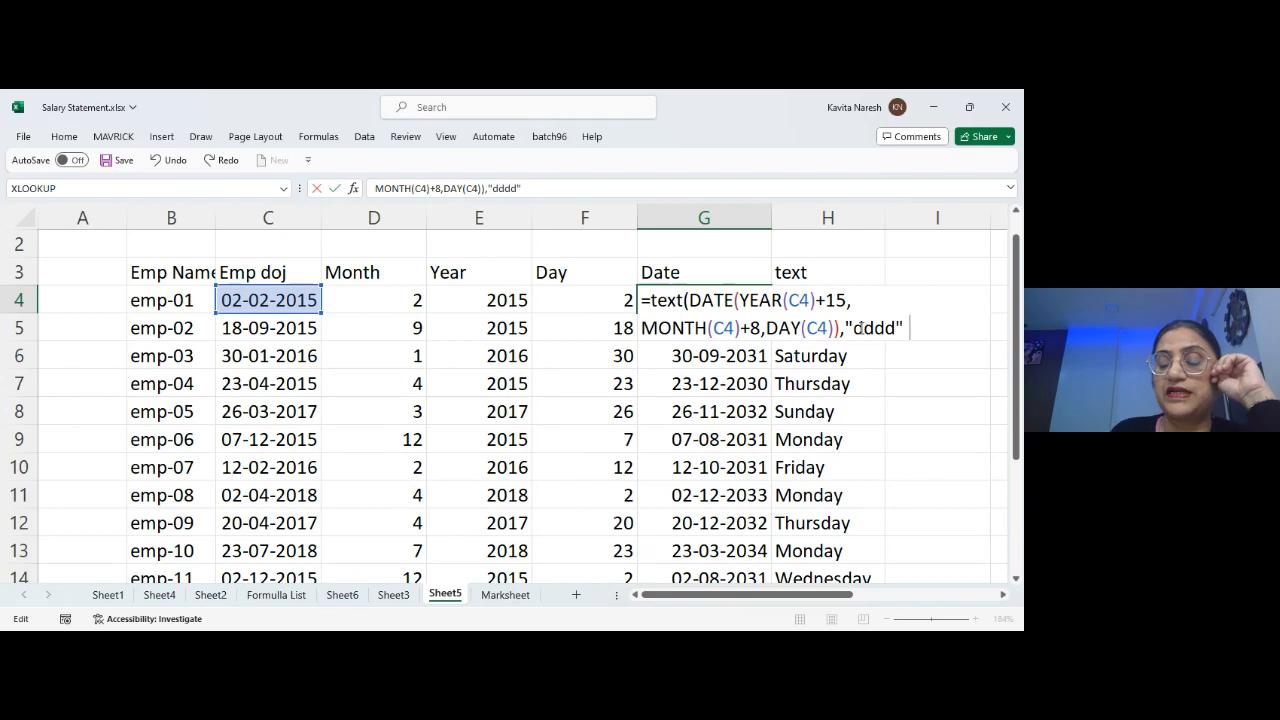
key("Return")
key("Up")
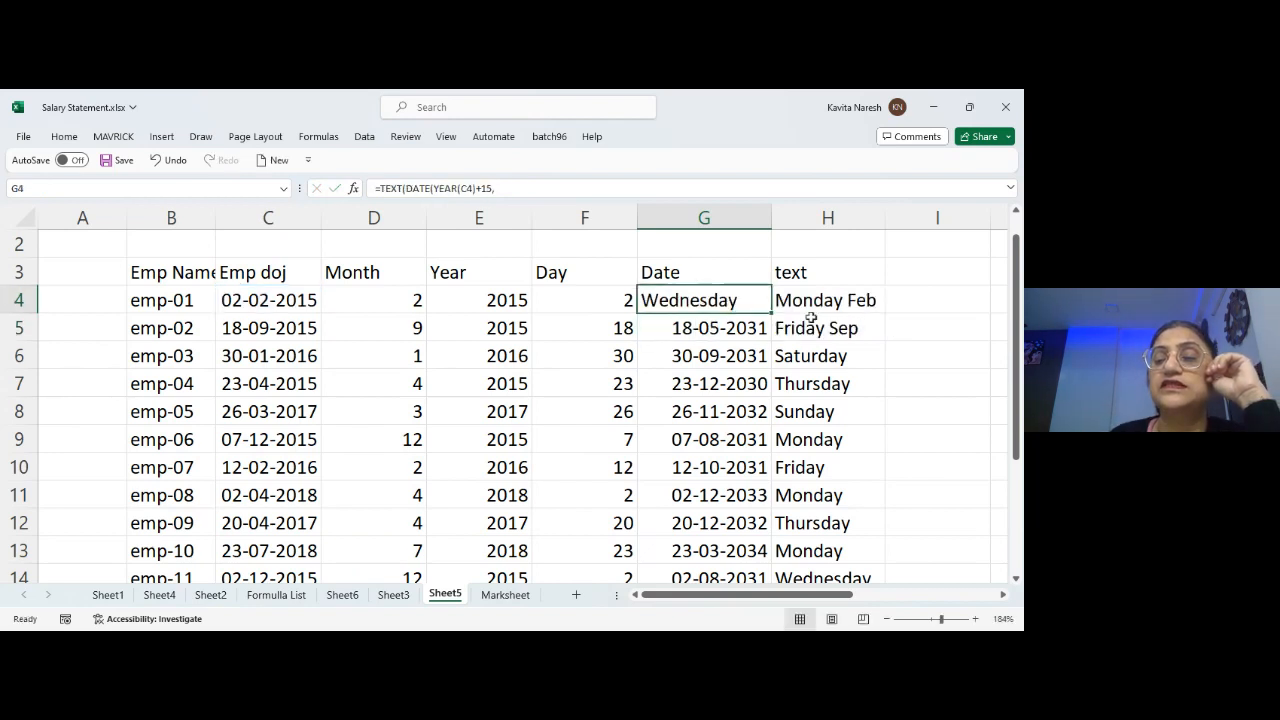
double_click(771, 313)
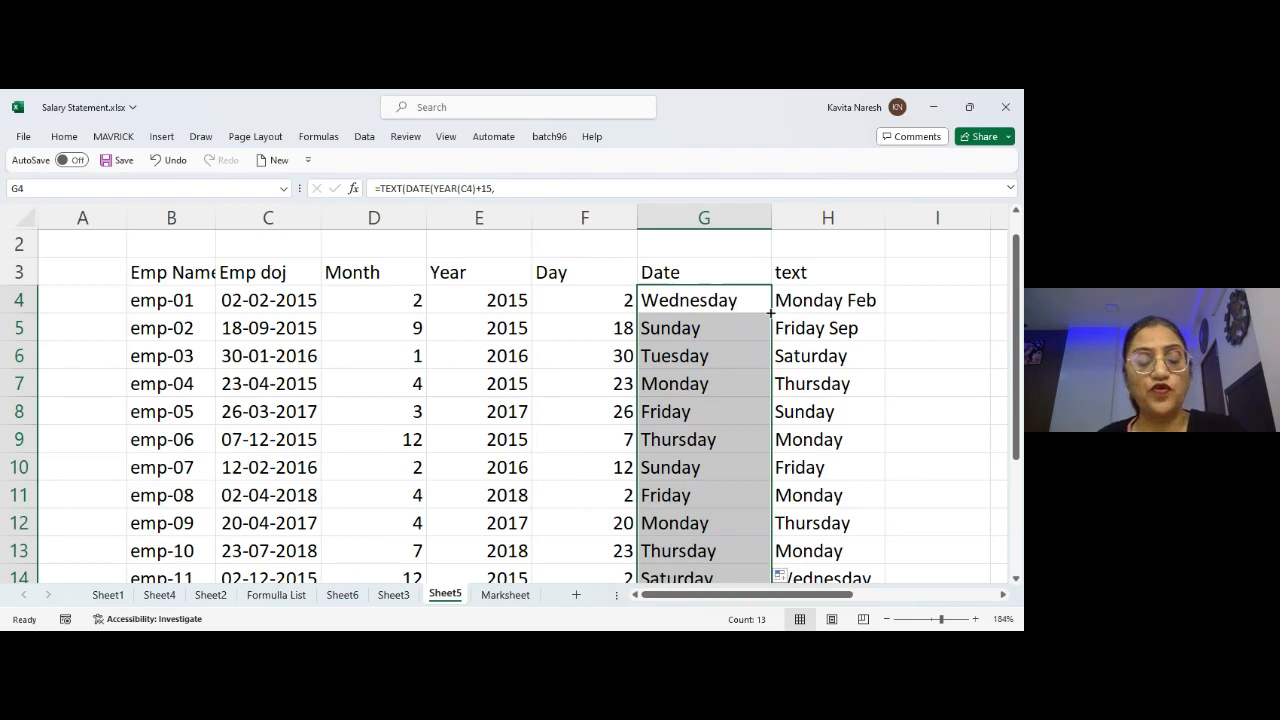
- Undo the column G fill and the TEXT wrapping of G4's formula
key("ctrl+z")
key("ctrl+z")
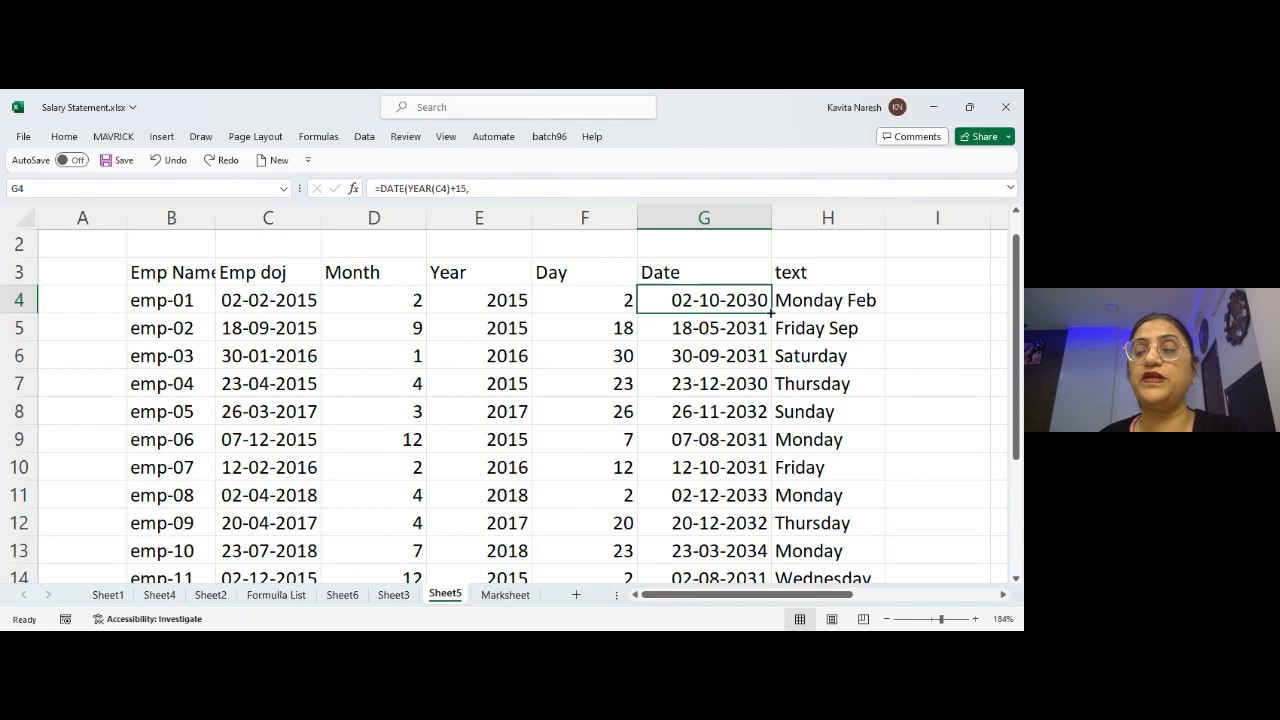
- Rename the header in G3 to R Date and select the text header in H3
left_click(729, 270)
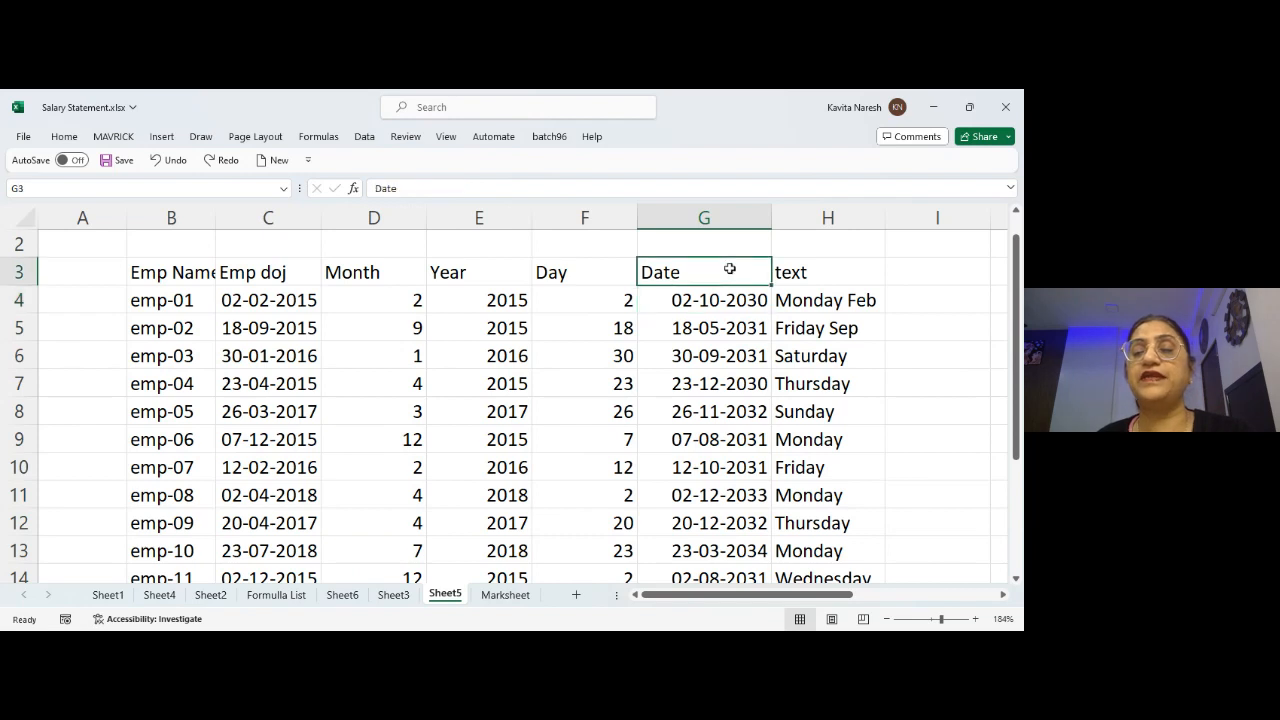
left_click(375, 188)
type("R")
key("Return")
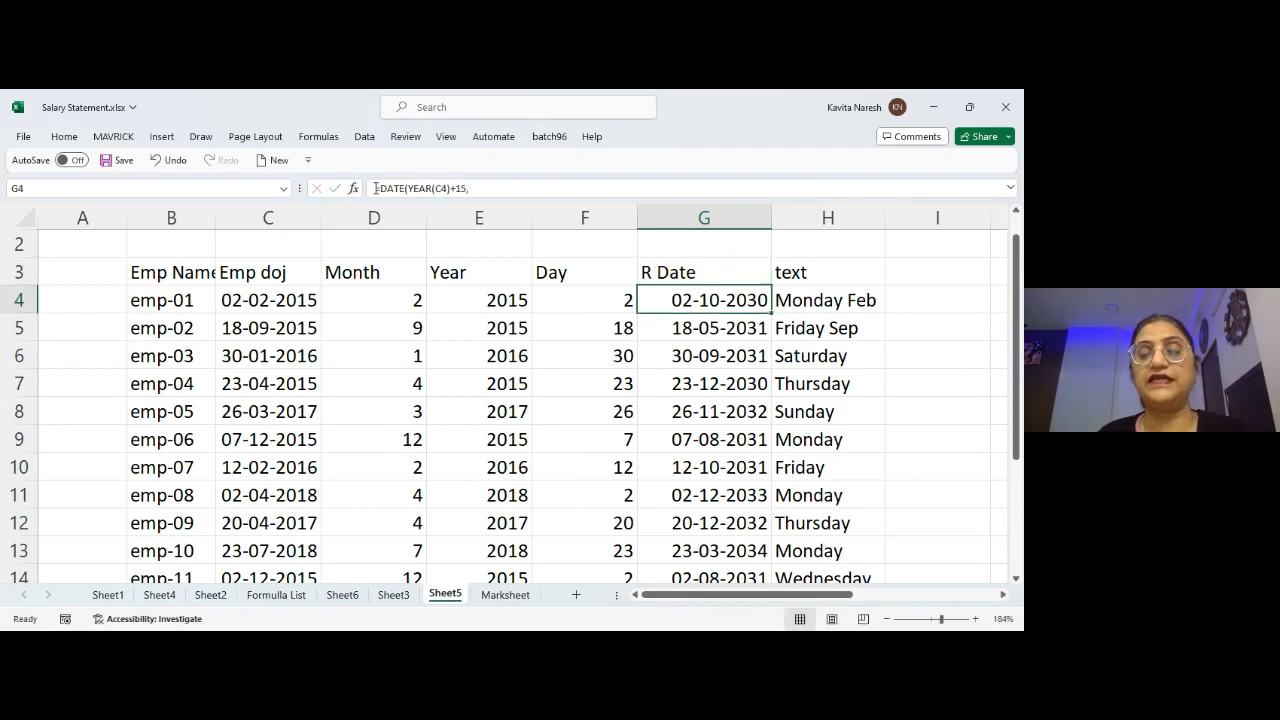
key("Up")
key("Right")
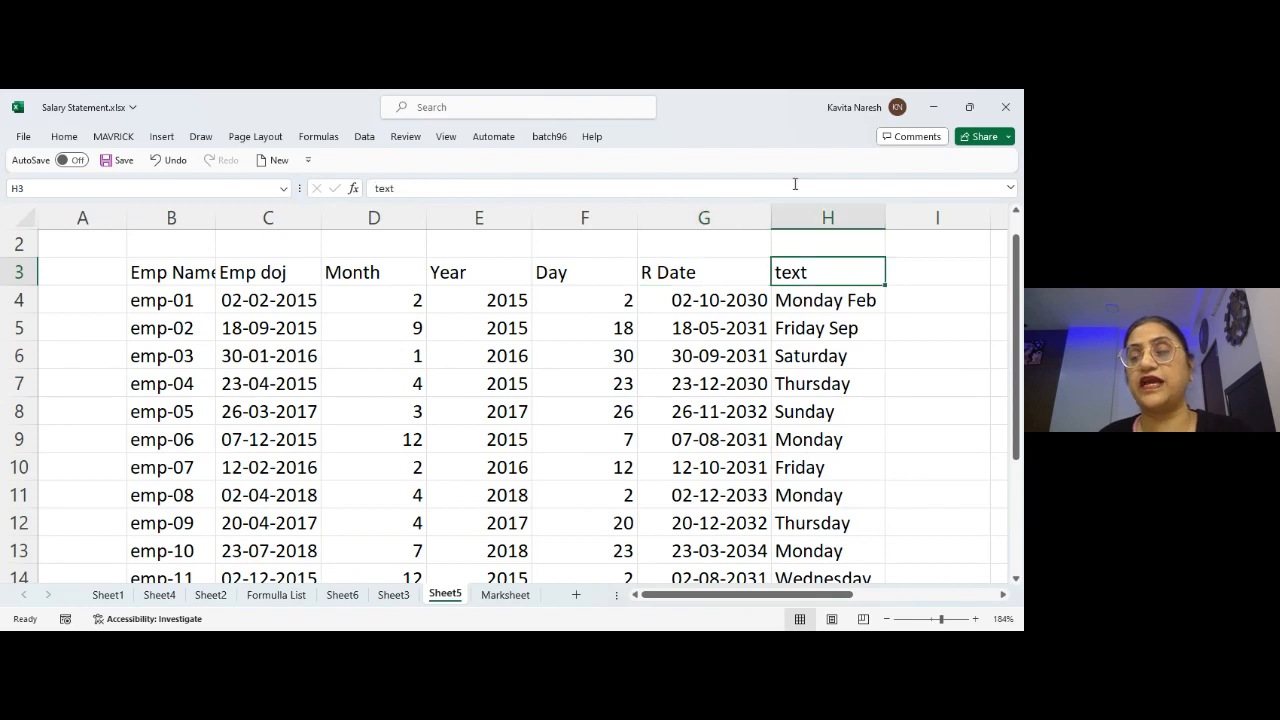
- Insert a blank column before the text column and enter the header Day in H3
left_click(803, 217)
key("ctrl+shift+plus")
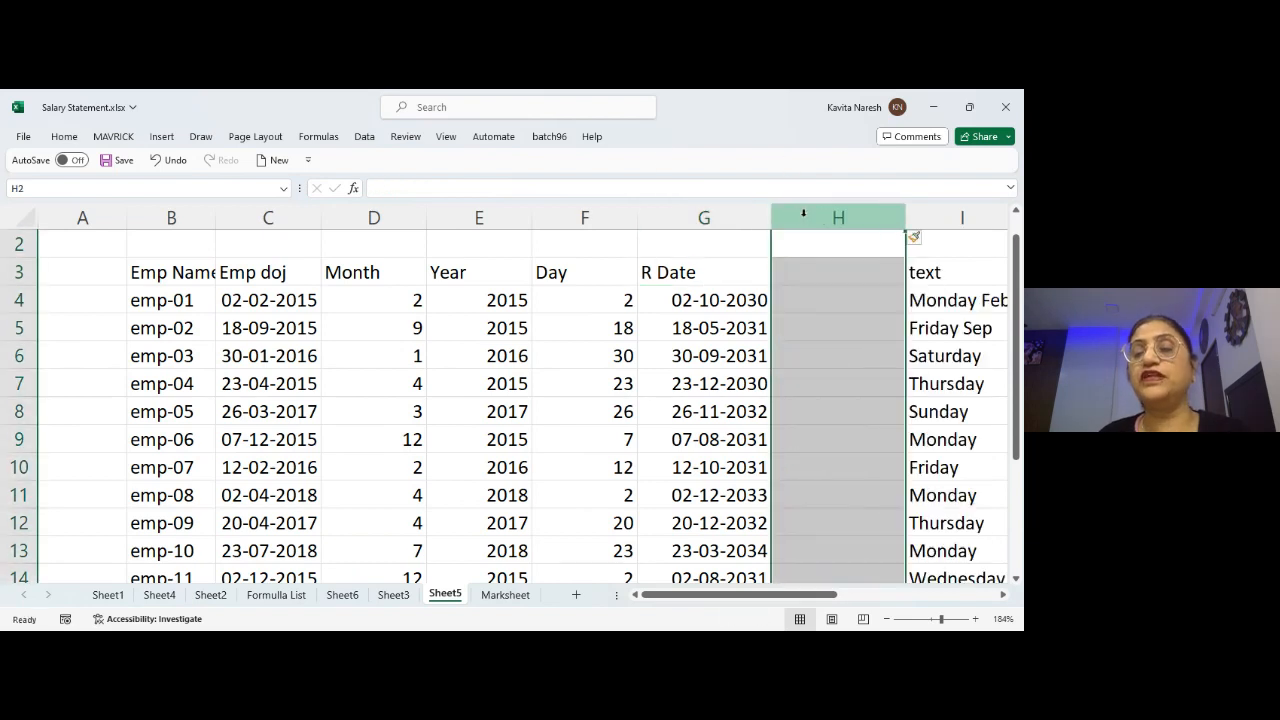
key("Down")
key("Up")
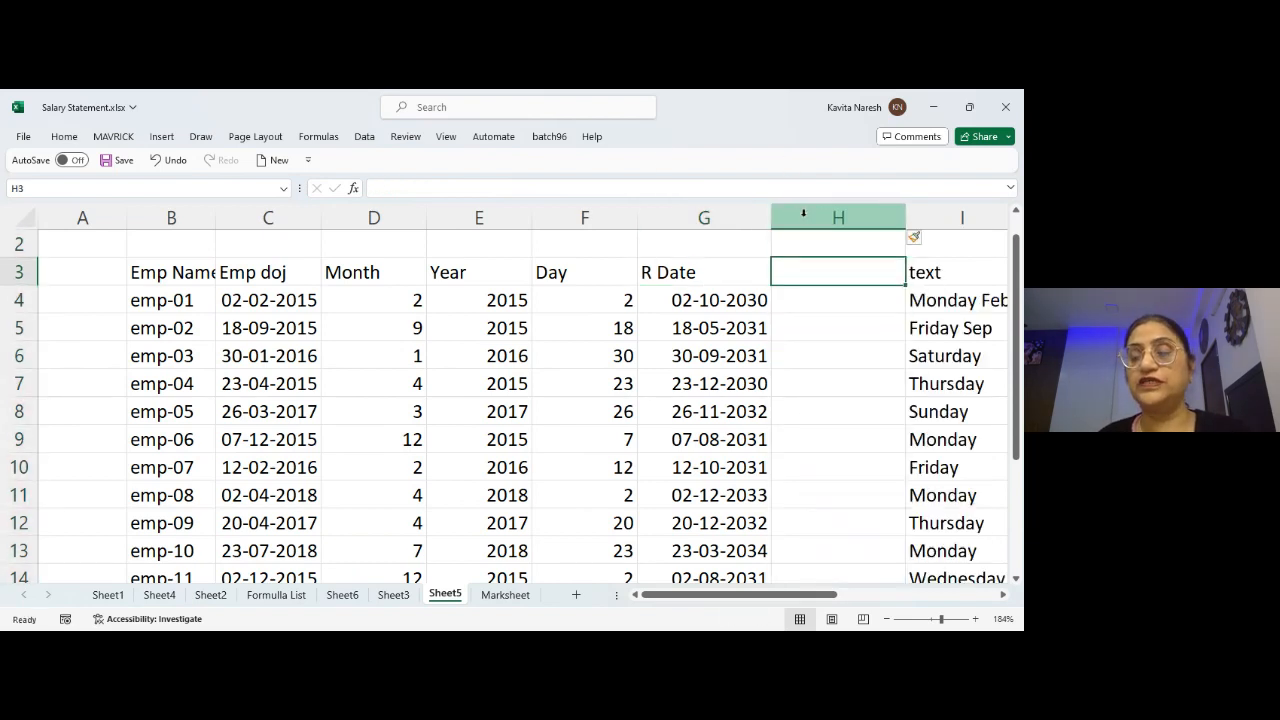
type("Day")
key("Return")
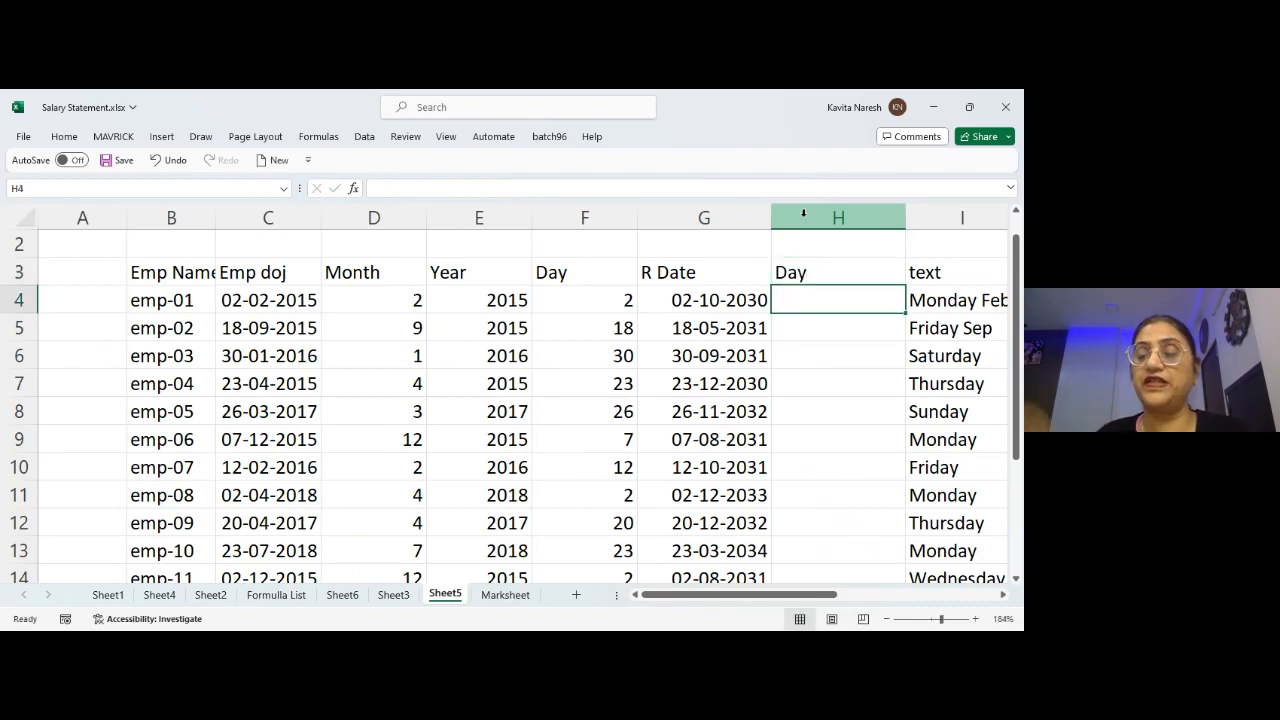
- Enter =TEXT(G4,"dddd") in H4 and fill the formula down column H for all employees
type("=tex")
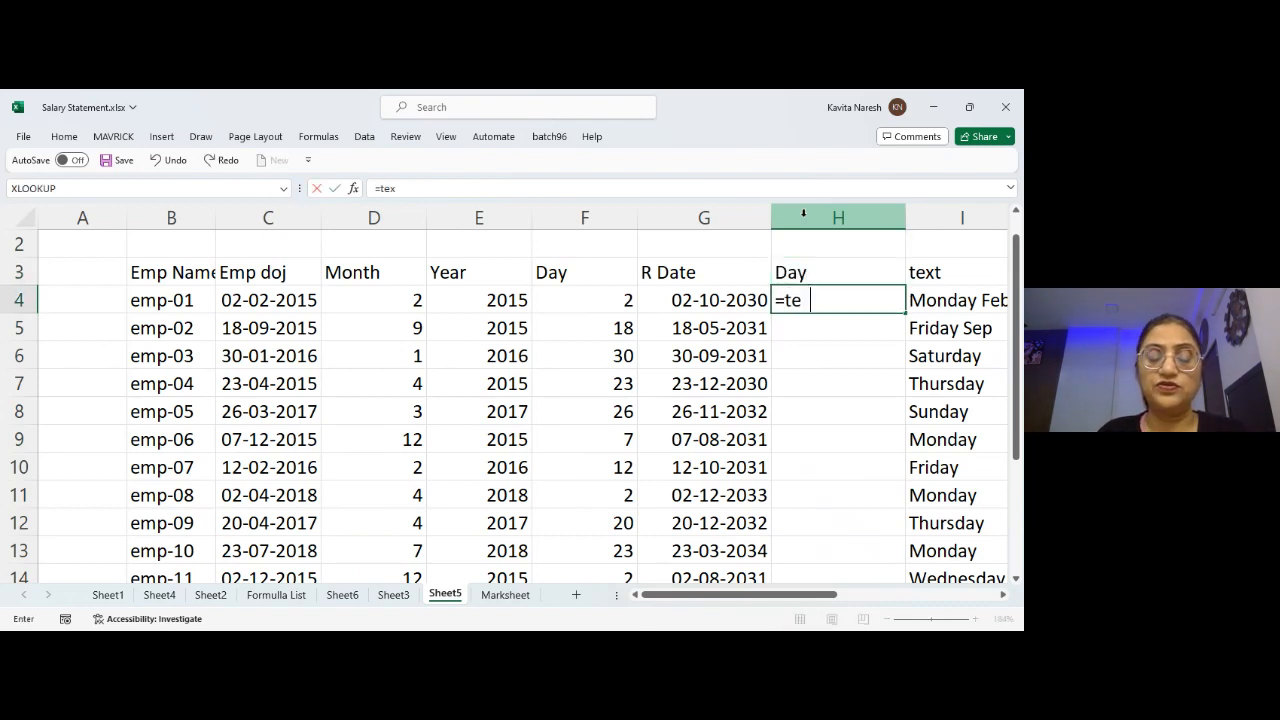
type("t(")
key("Left")
type(",")
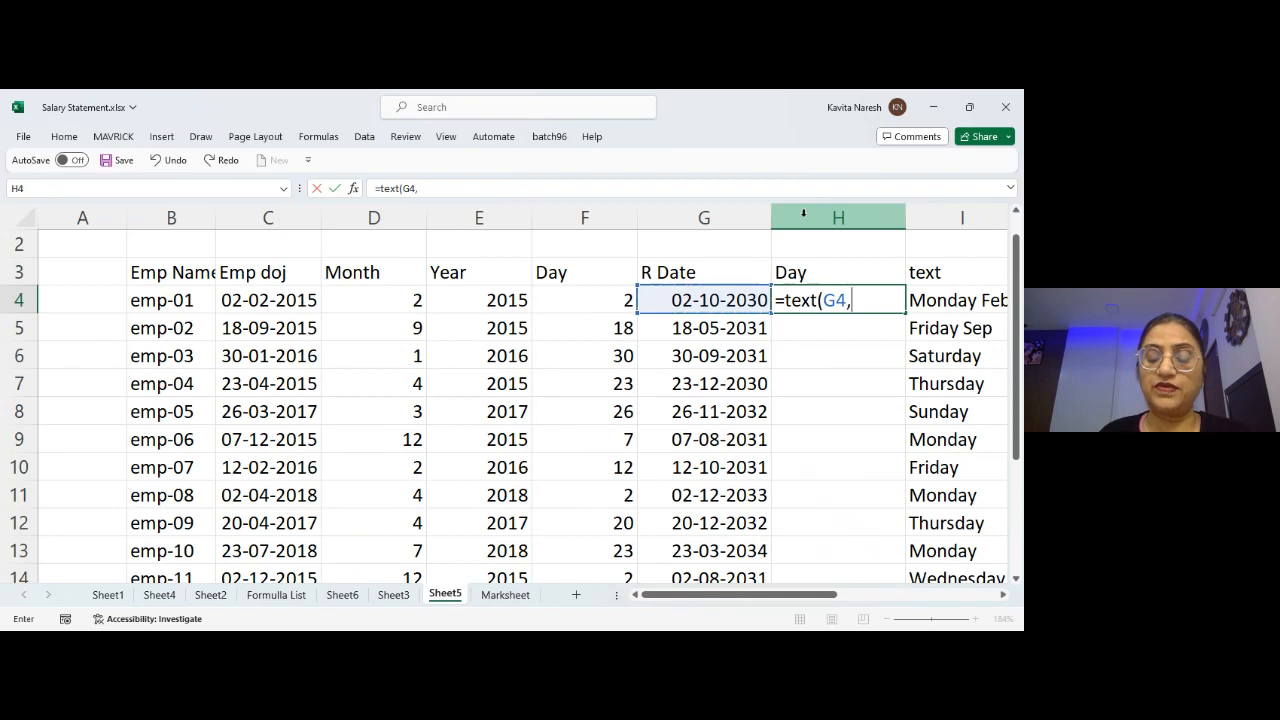
type("\"dddd\")")
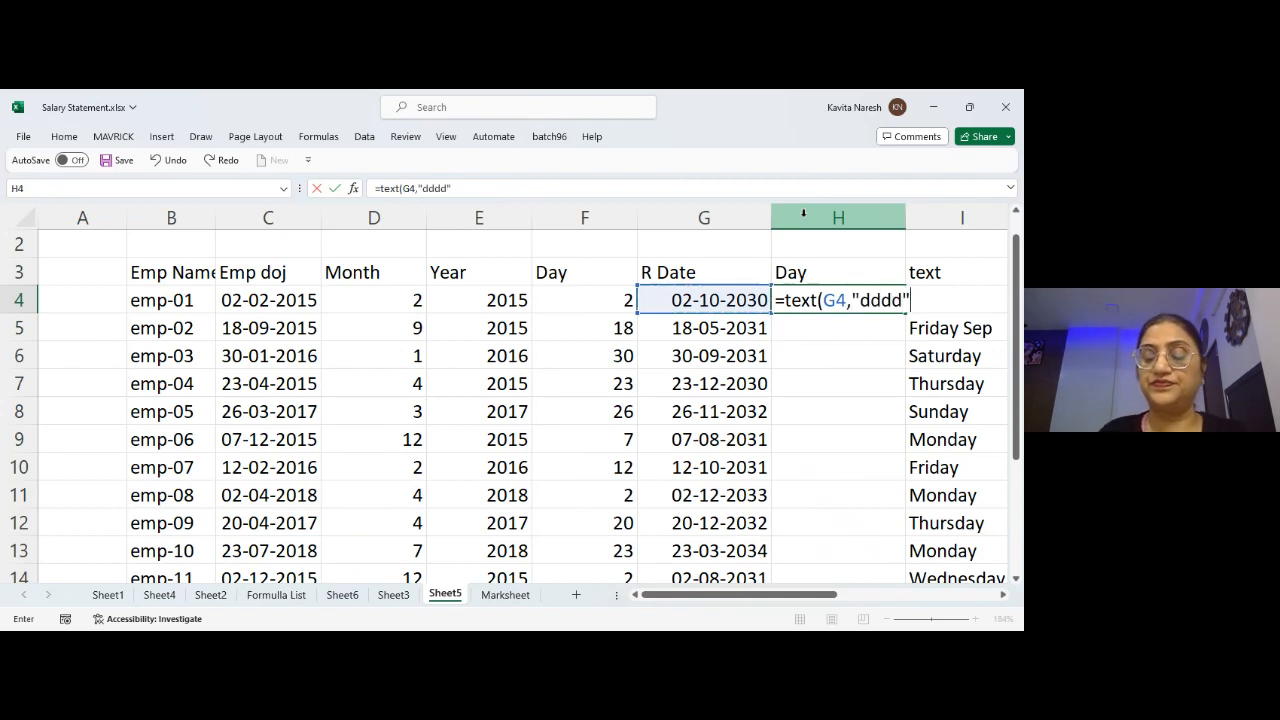
key("Return")
left_click(858, 302)
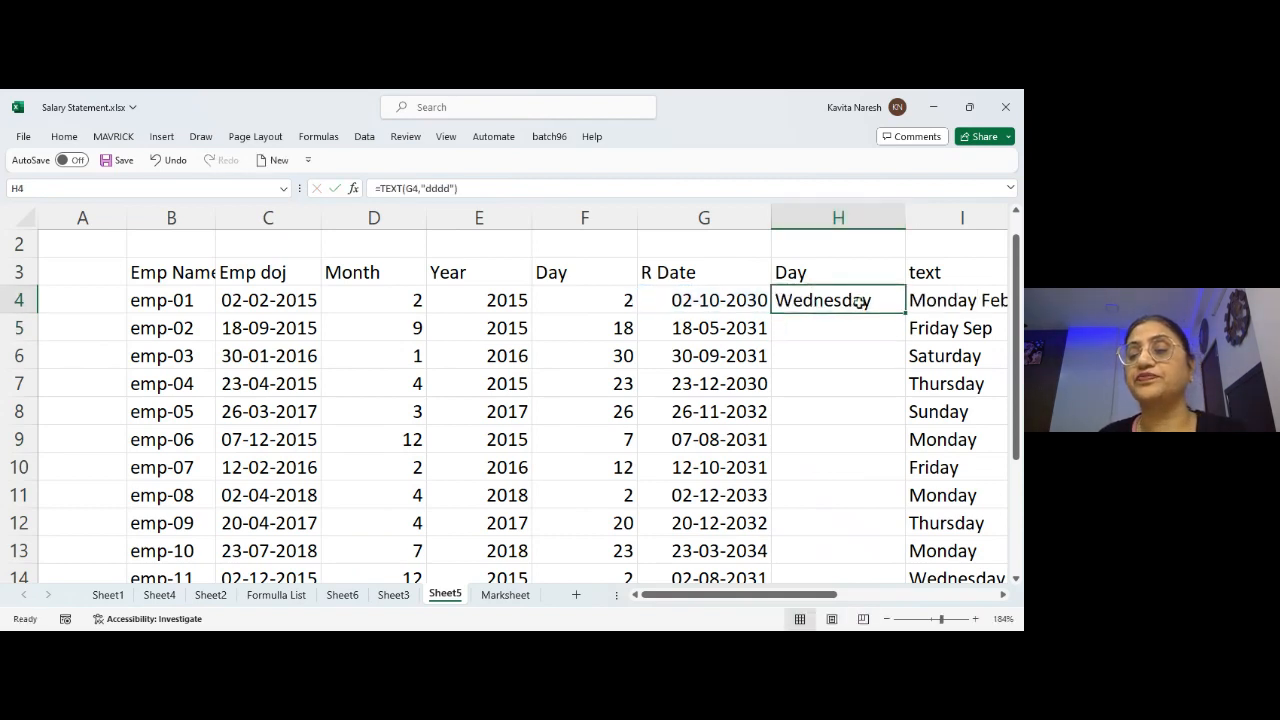
double_click(905, 313)
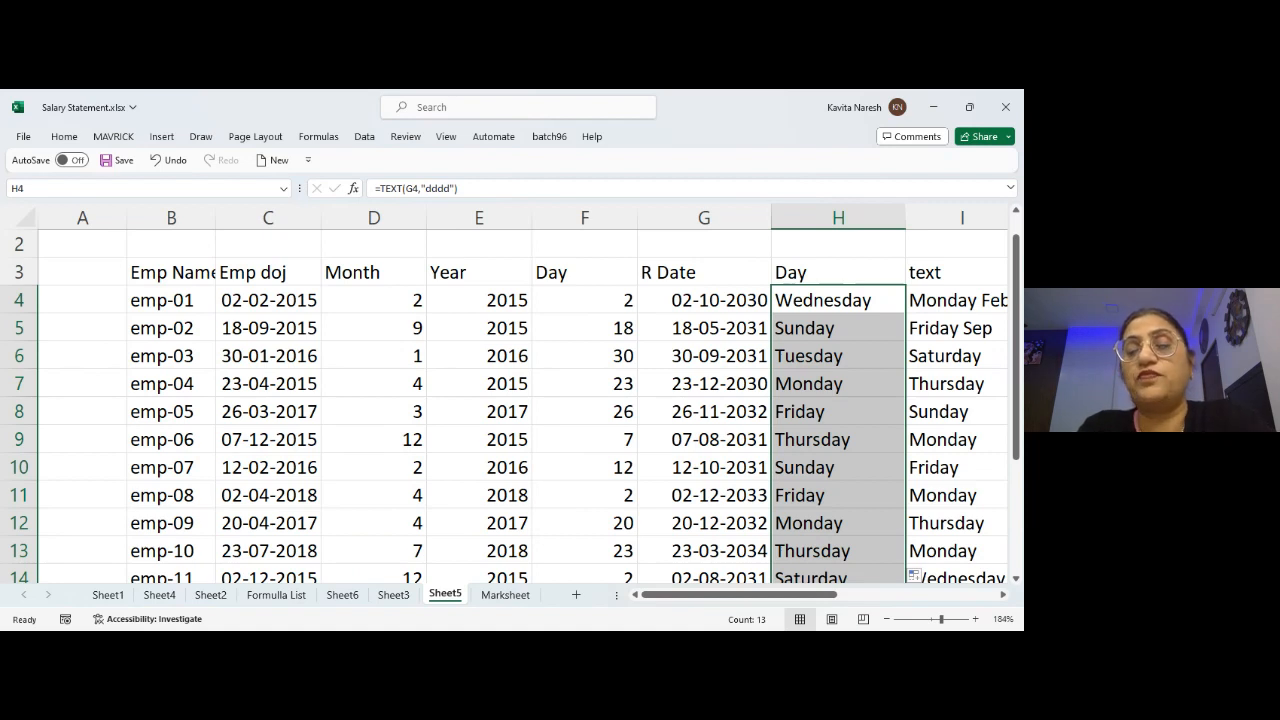
key("Return")
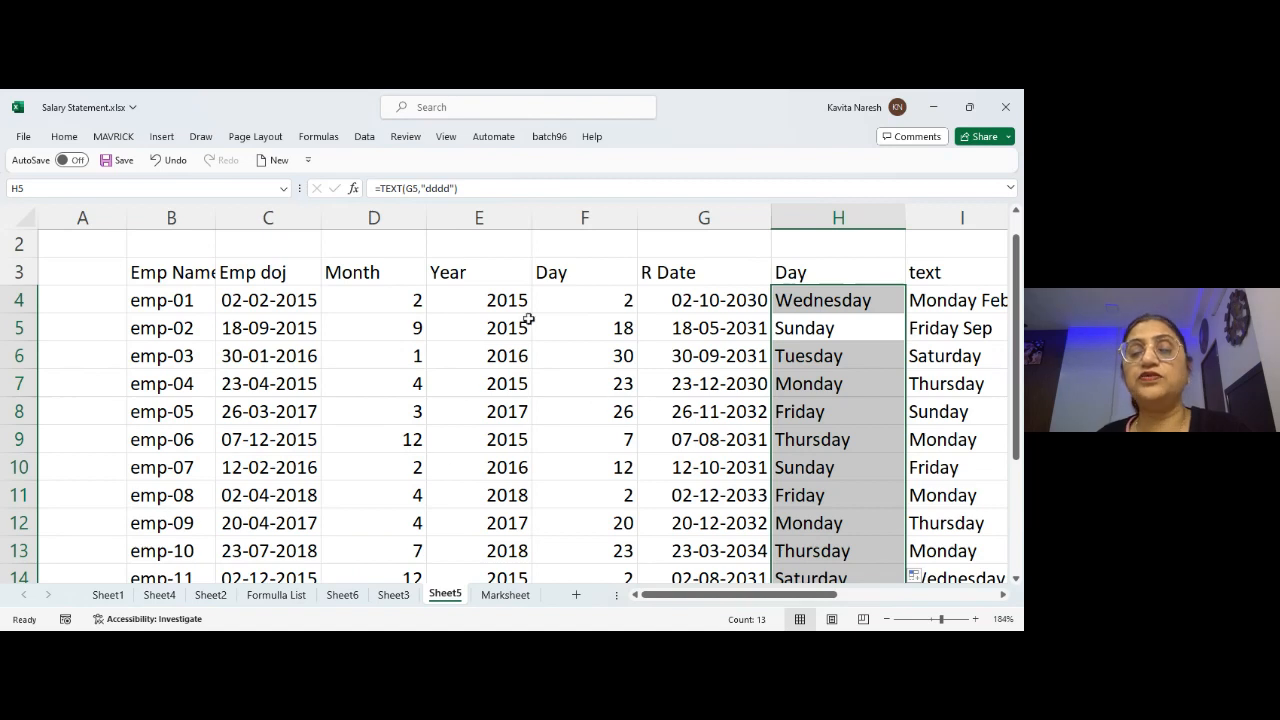
- Copy the Emp doj column with its header to D3 of a new sheet and fit column D to the dates
left_click(281, 300)
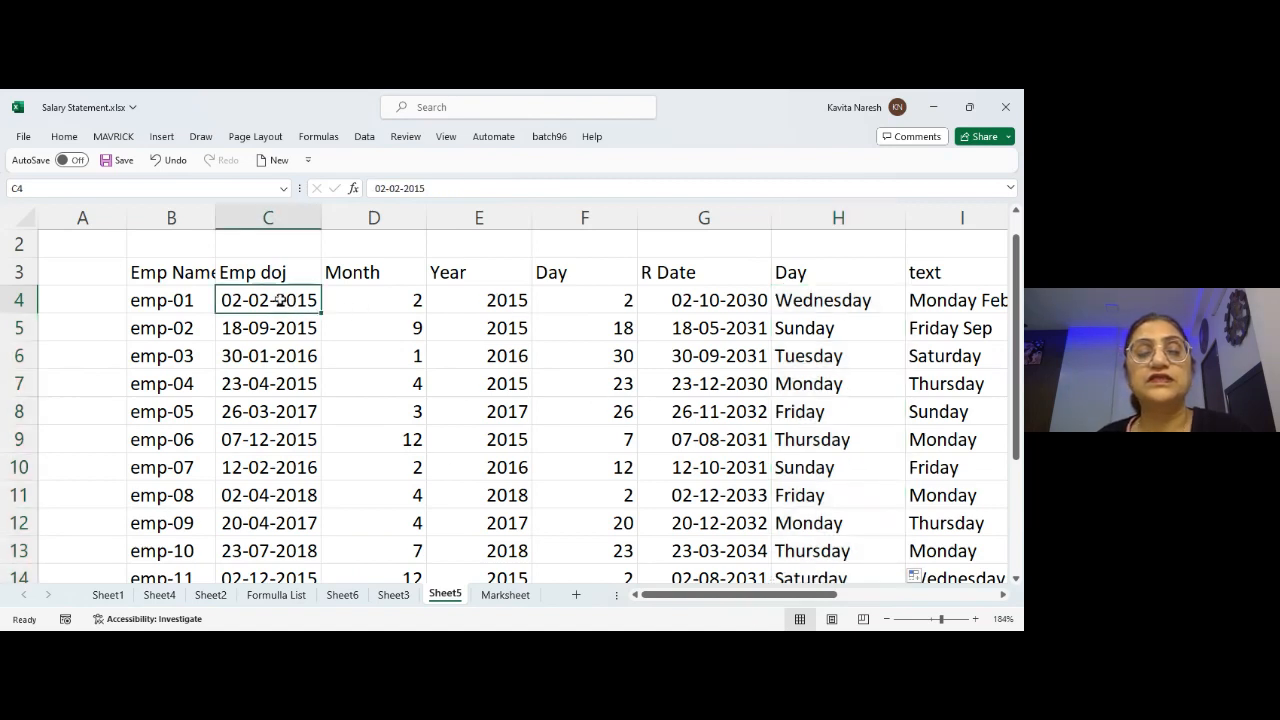
left_click(268, 272)
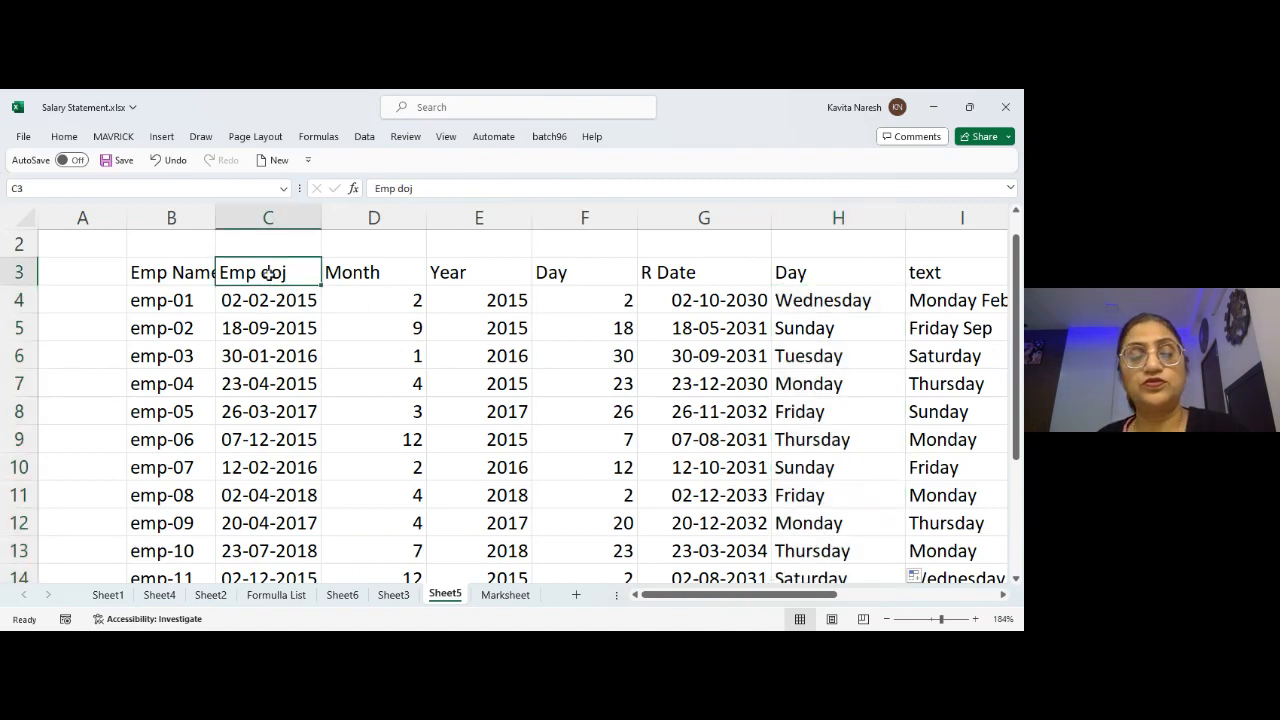
key("ctrl+shift+Down")
key("ctrl+c")
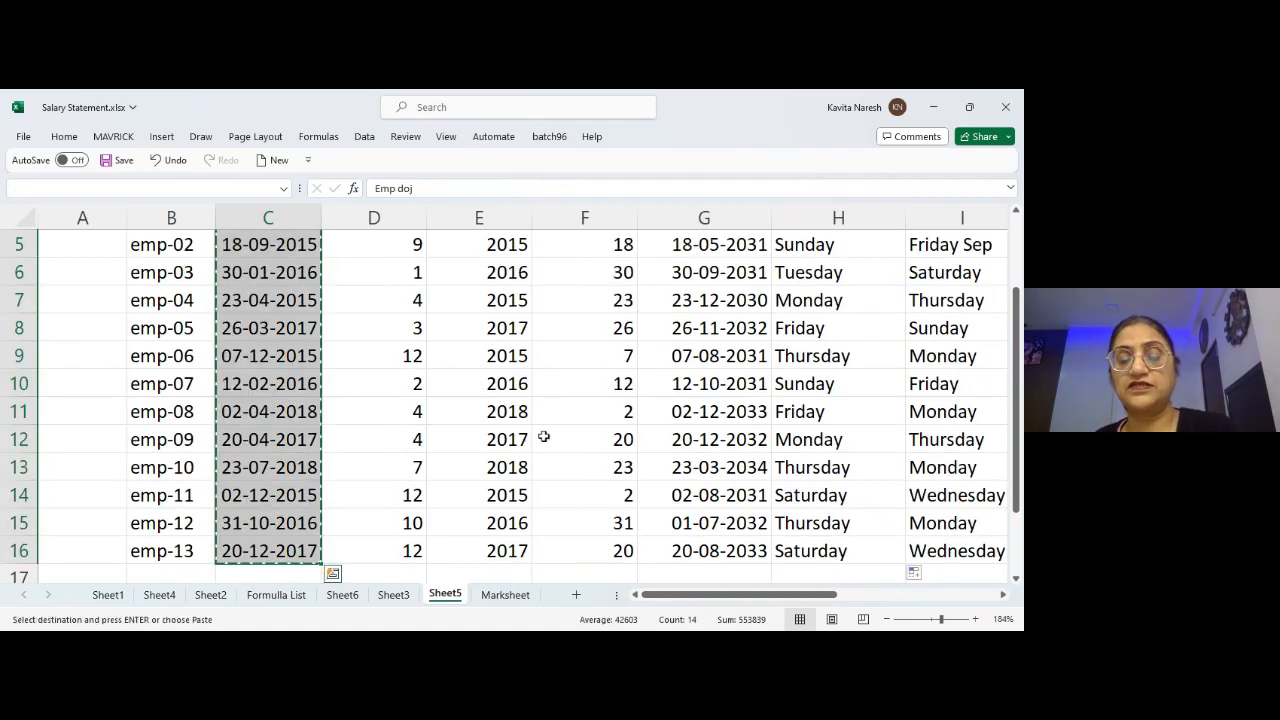
left_click(576, 594)
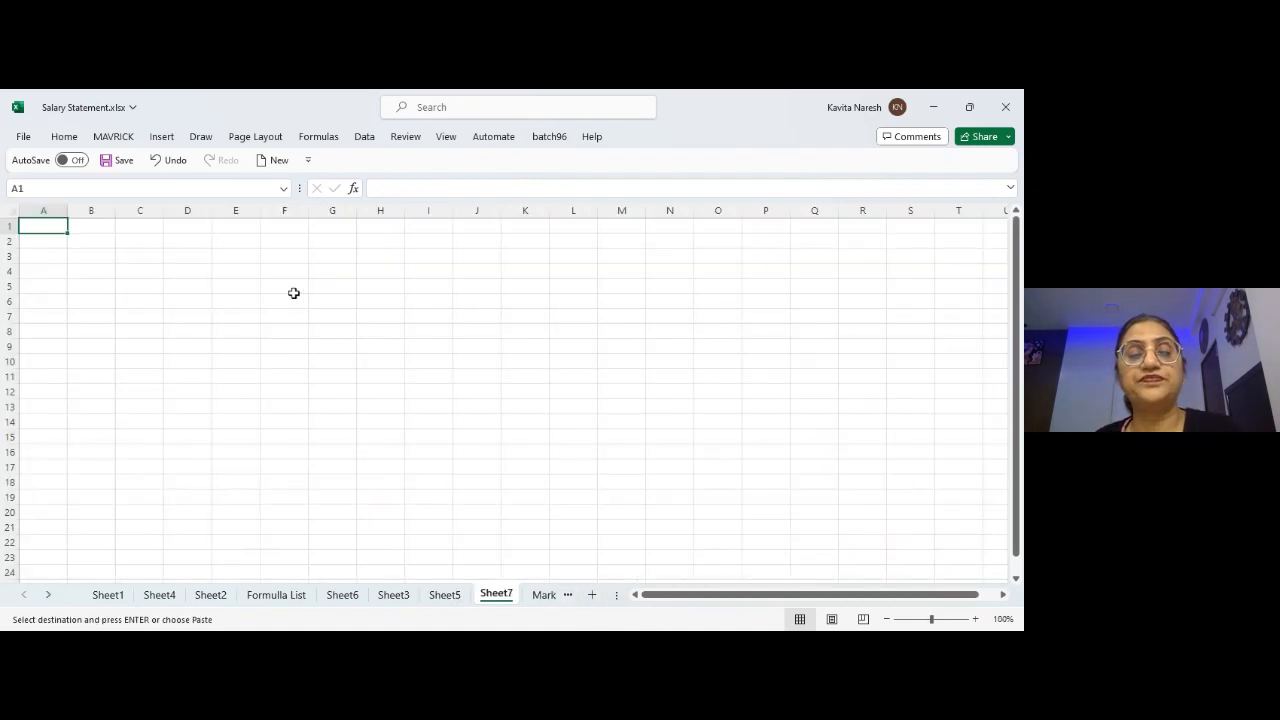
left_click(944, 620)
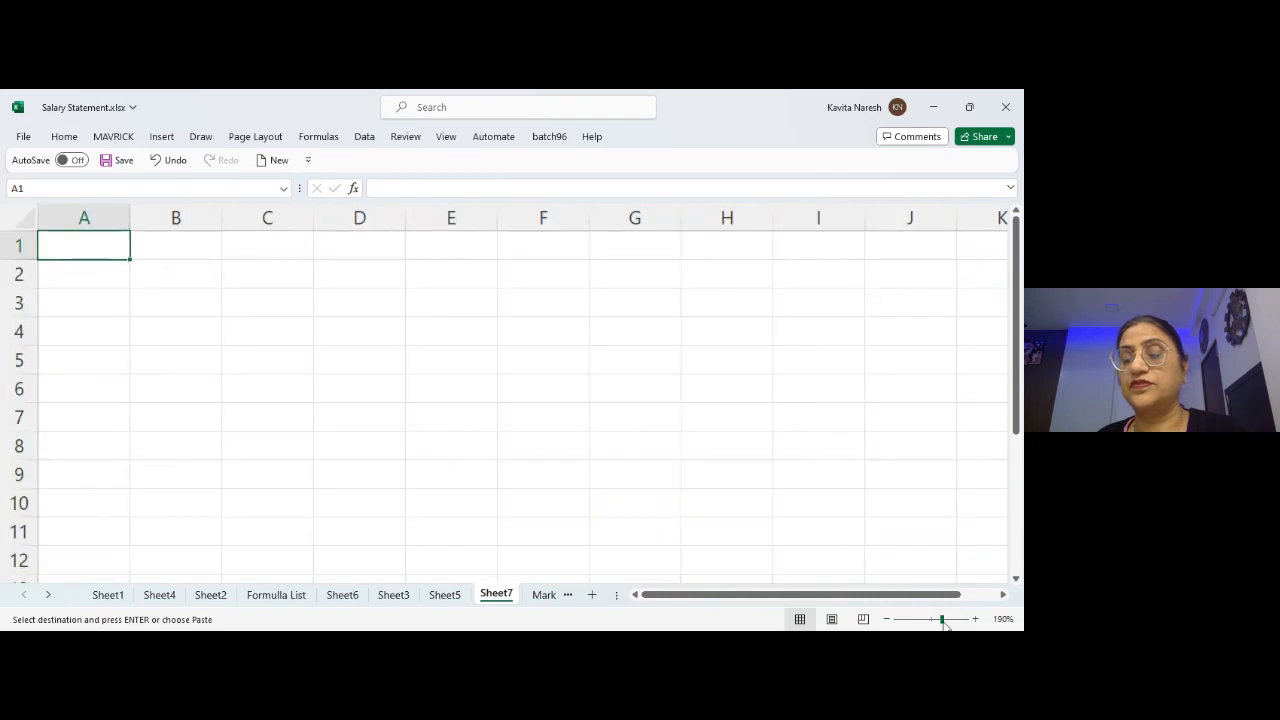
left_click(353, 308)
key("ctrl+v")
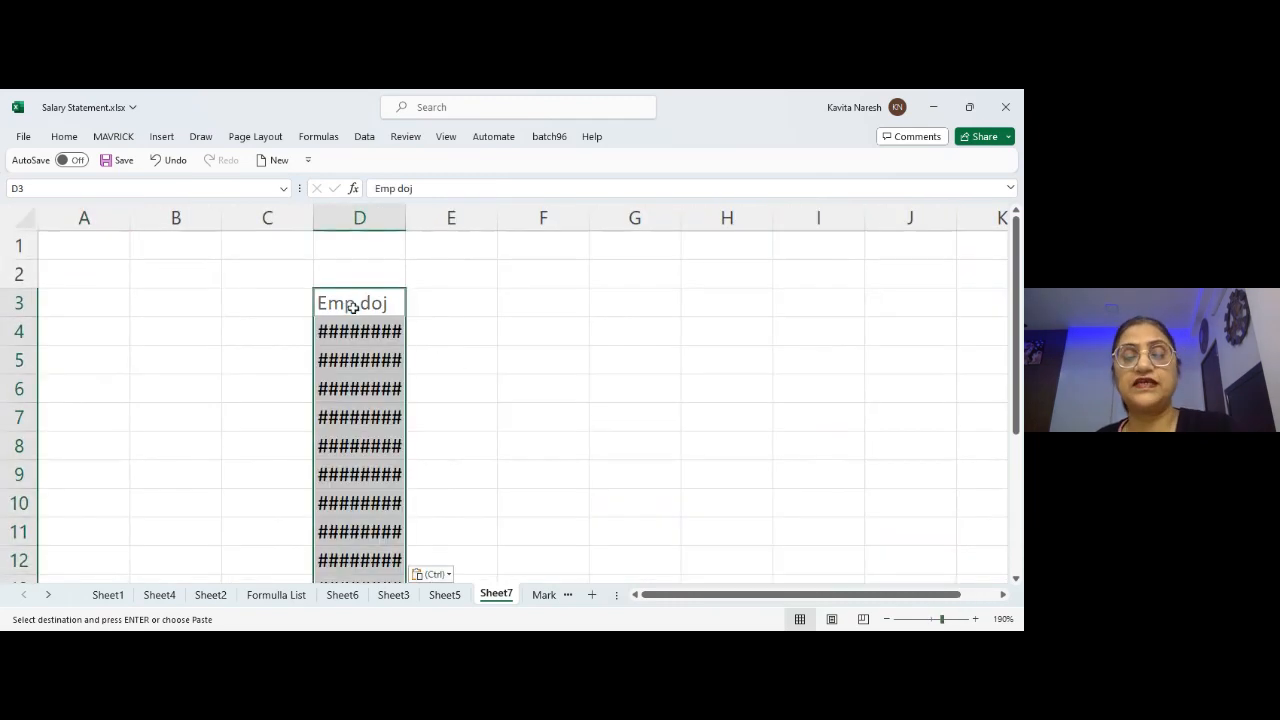
double_click(405, 216)
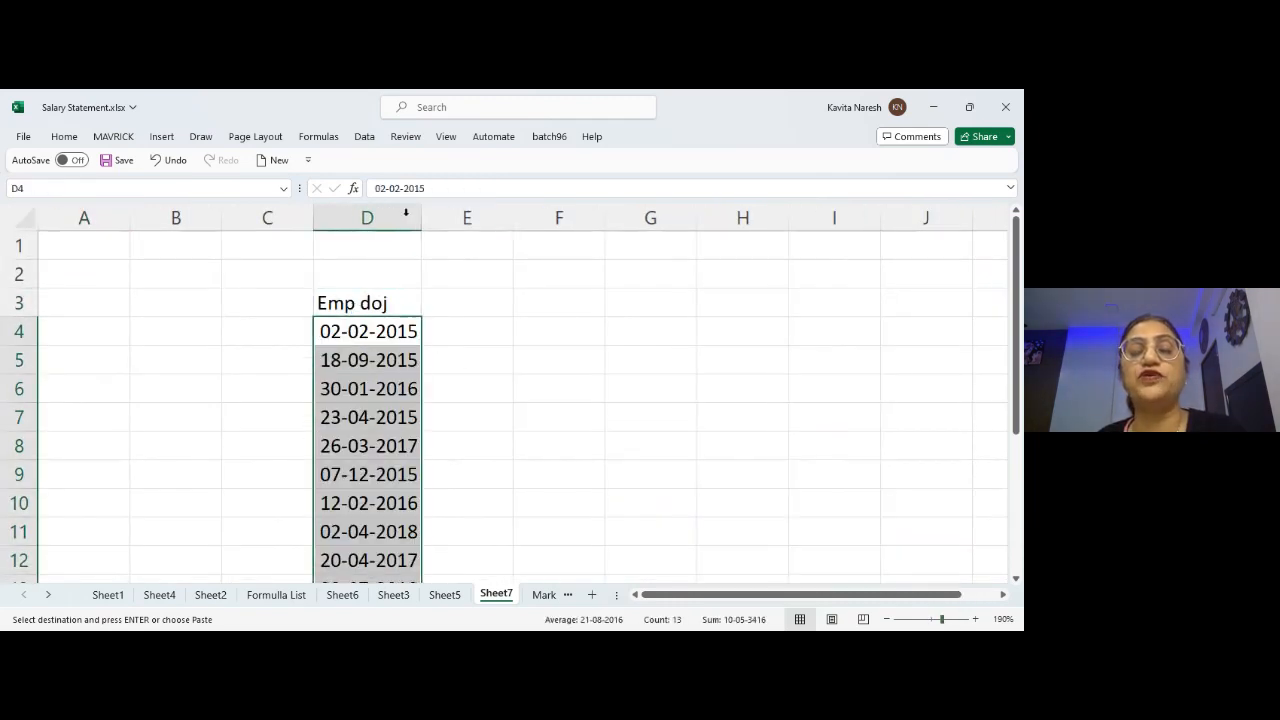
- Rename the header in D3 to Contract Date and widen column D to fit it
left_click(392, 307)
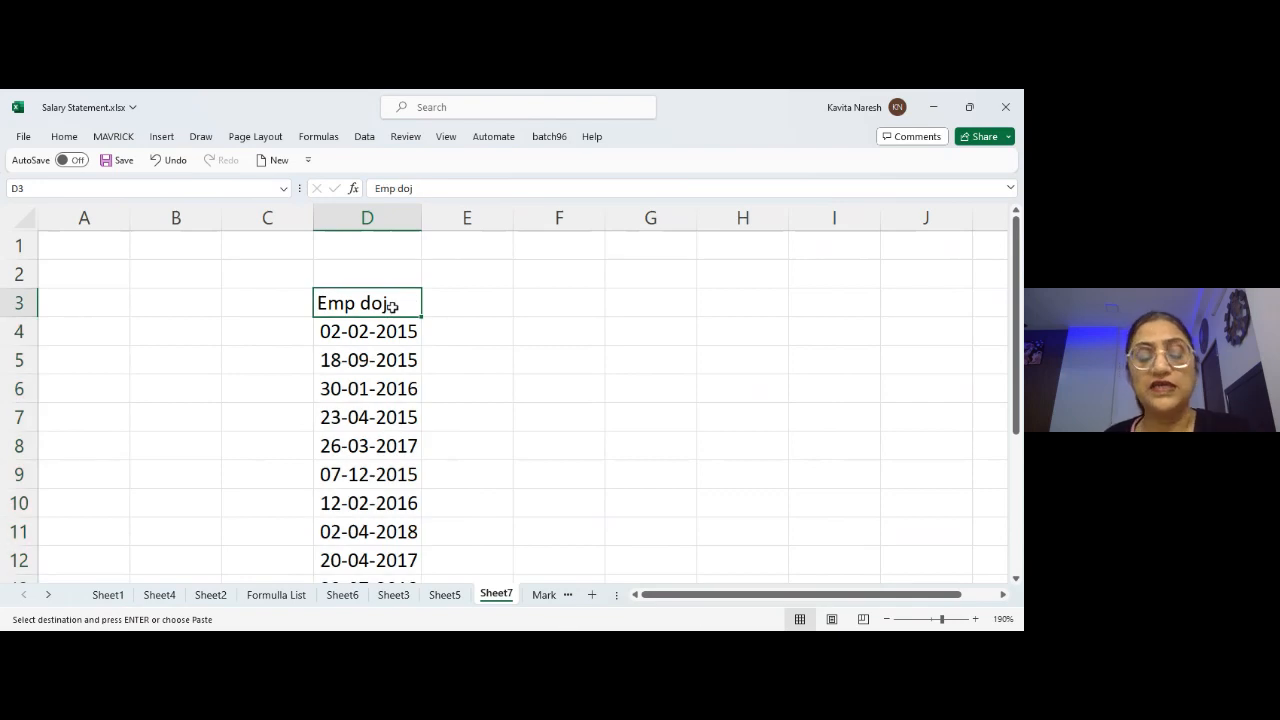
type("Contrac")
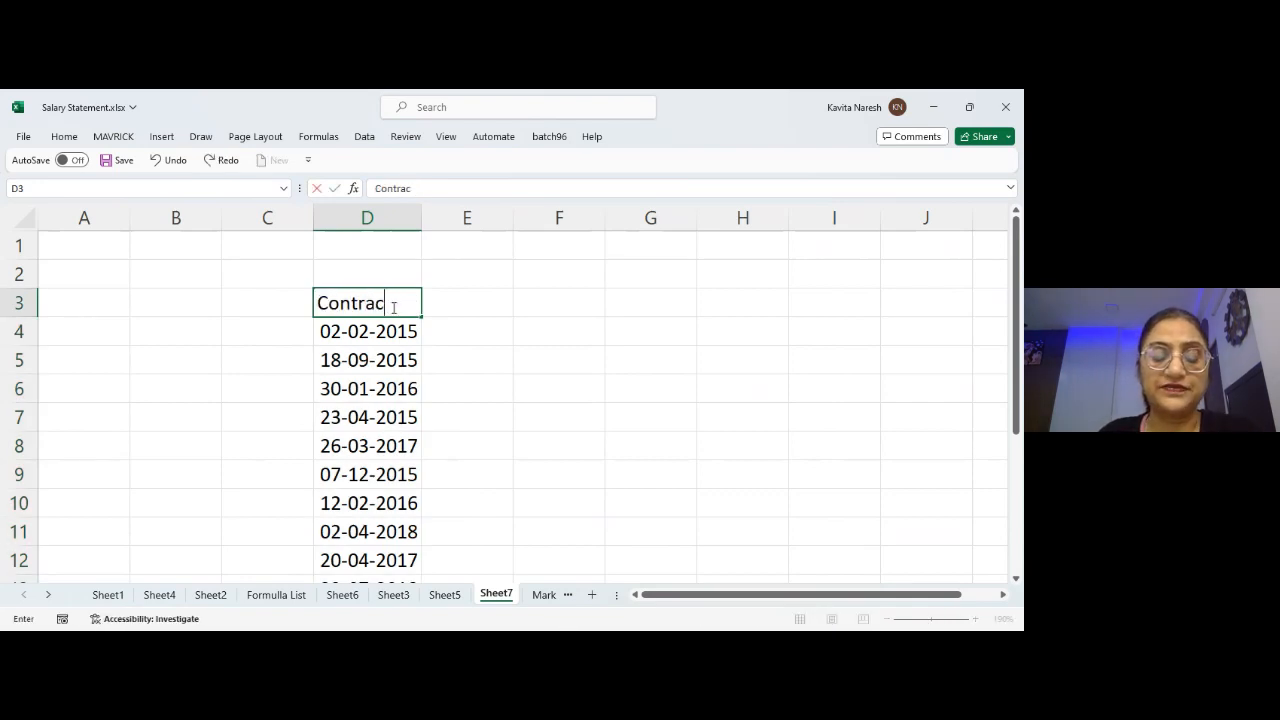
type("t Date")
key("Return")
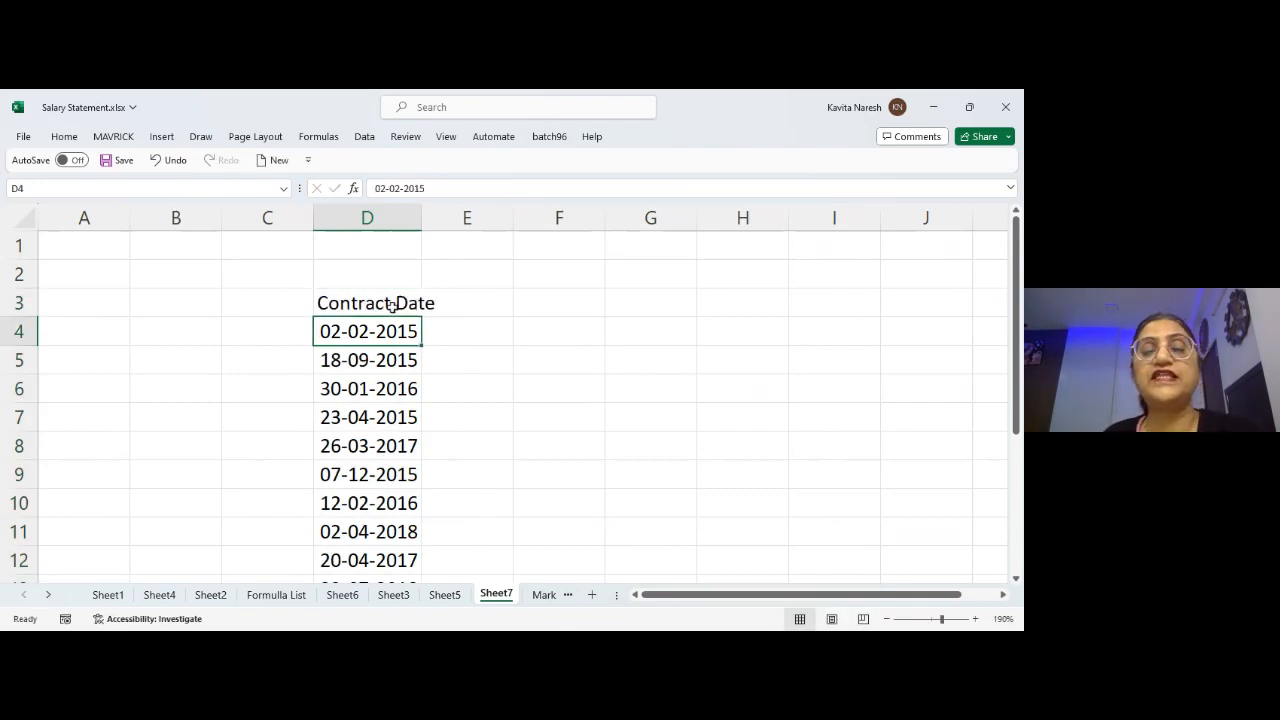
left_click_drag(421, 229, 480, 229)
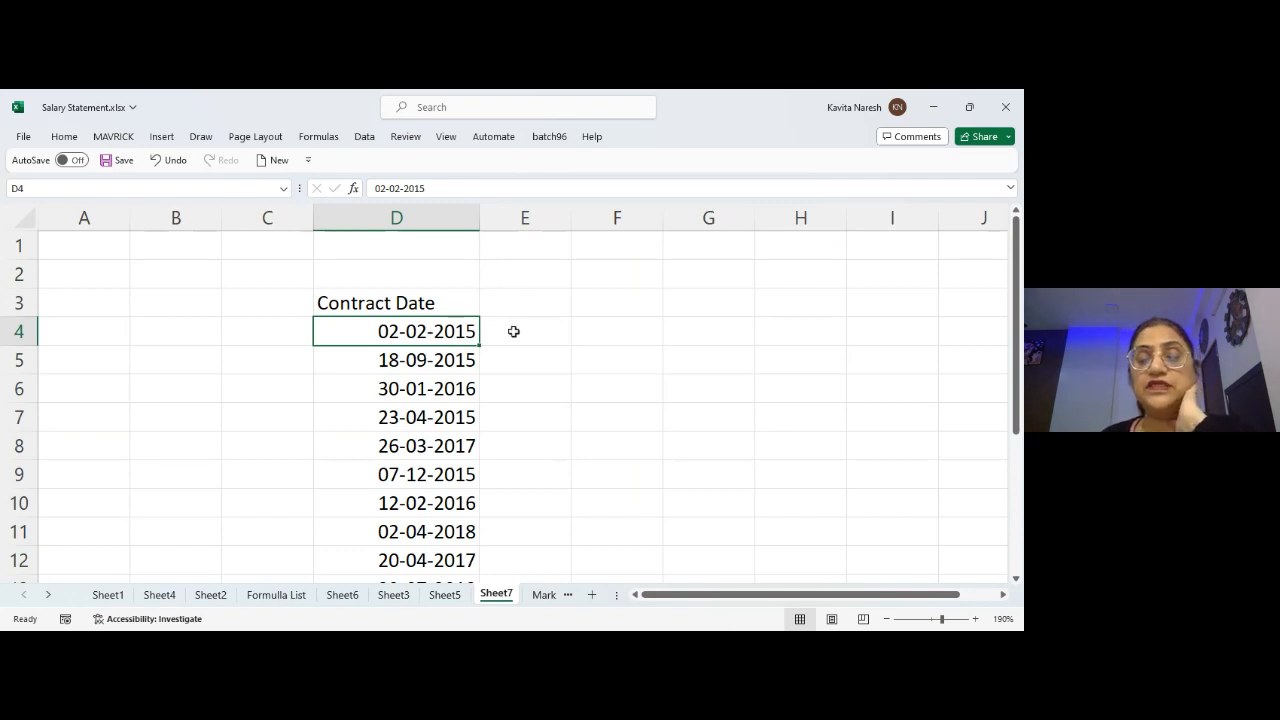
- Enter the header "Contract Finiished date" in E3, with "date" on a new line within the cell
left_click(531, 296)
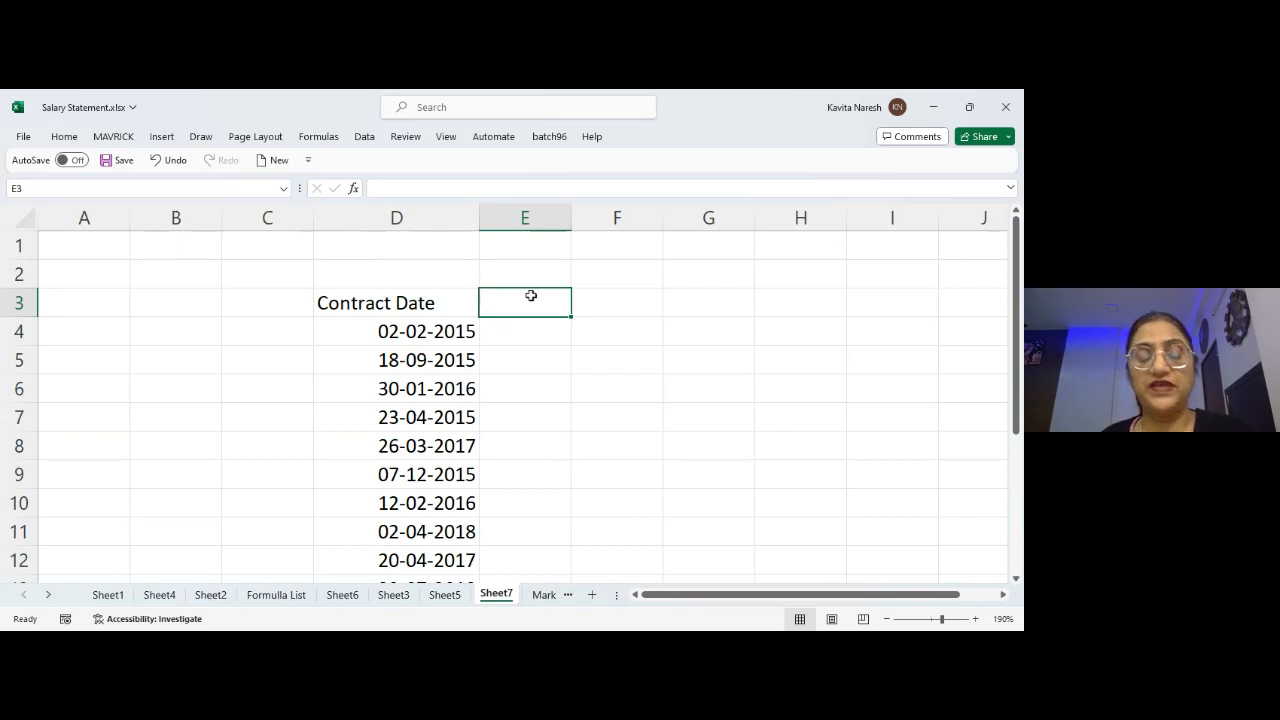
type("Contract")
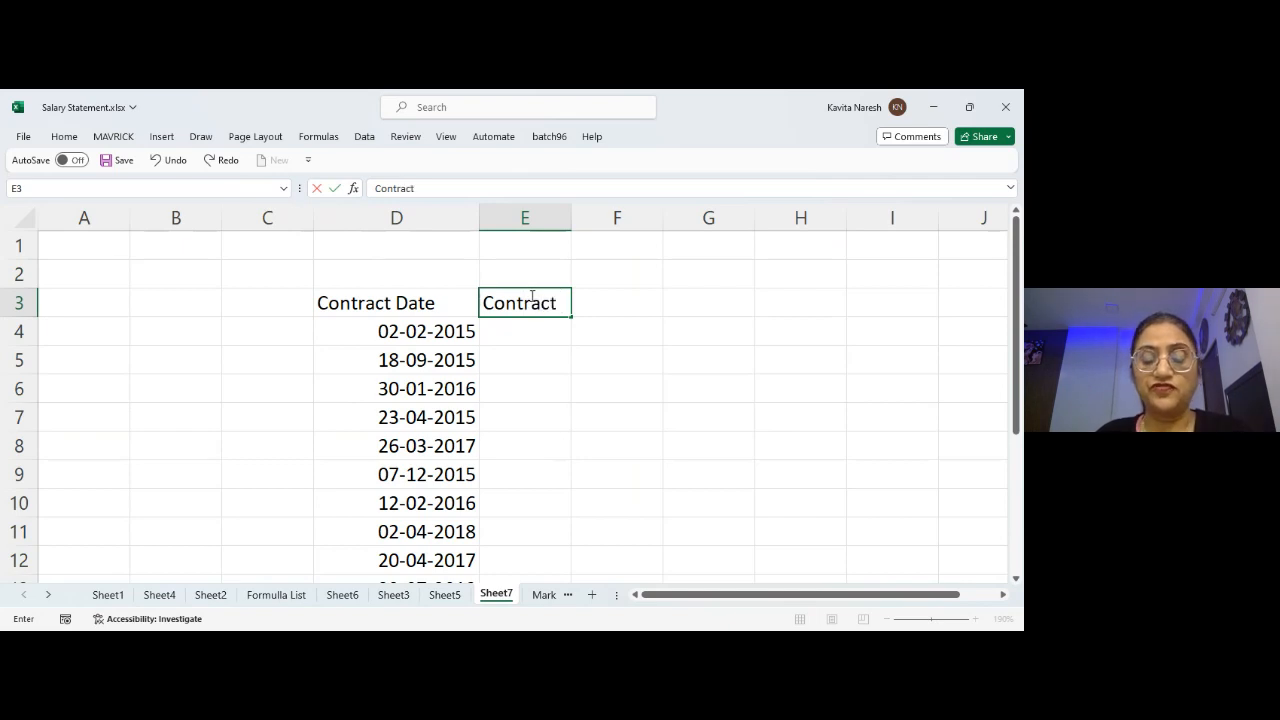
type(" Finiishe")
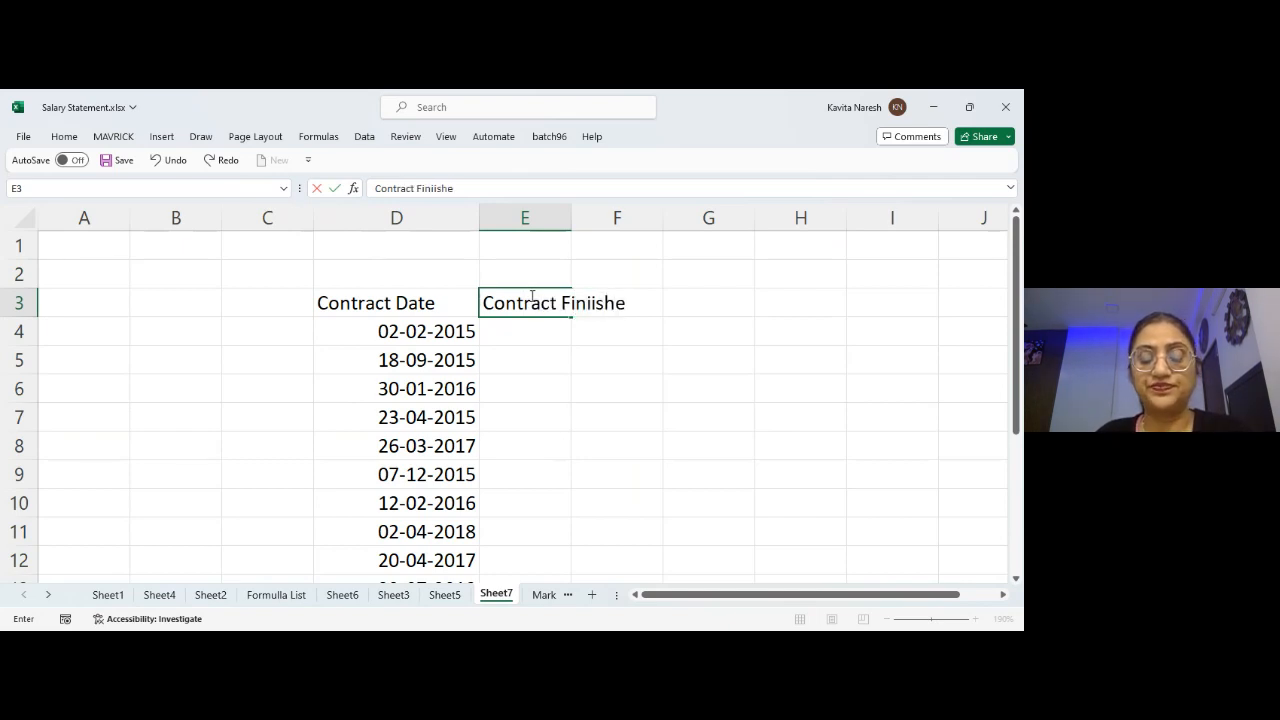
type("d")
key("alt+Return")
type("date")
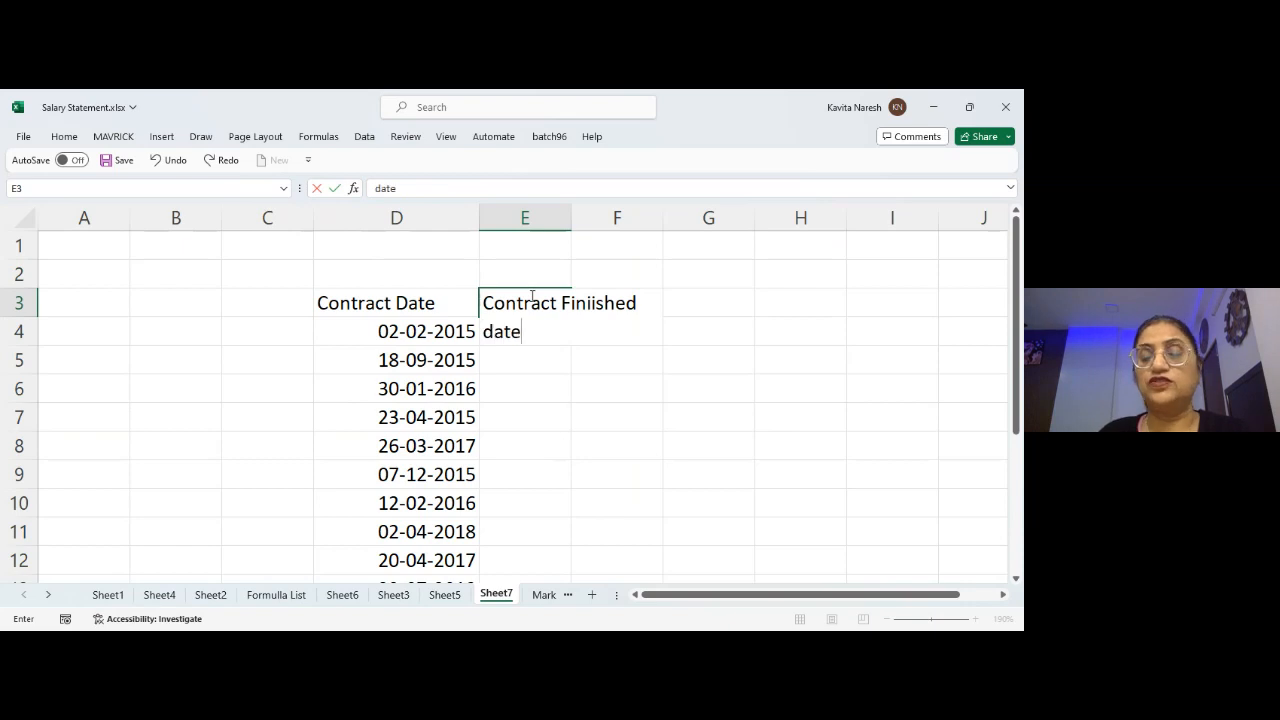
key("Return")
- Enter =DATE(YEAR(D4)+2,MONTH(D4)+6,DAY(D4)) in E4 to add two years and six months to the contract date
type("=date(")
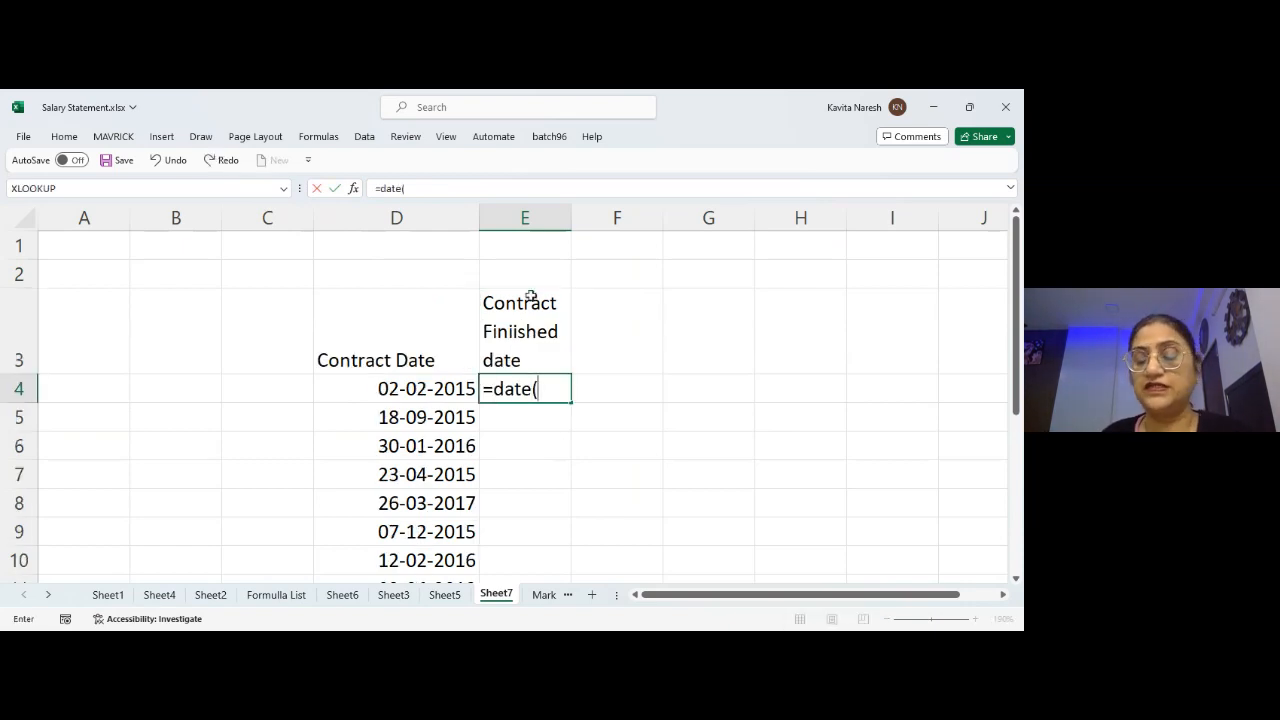
key("Left")
key("BackSpace")
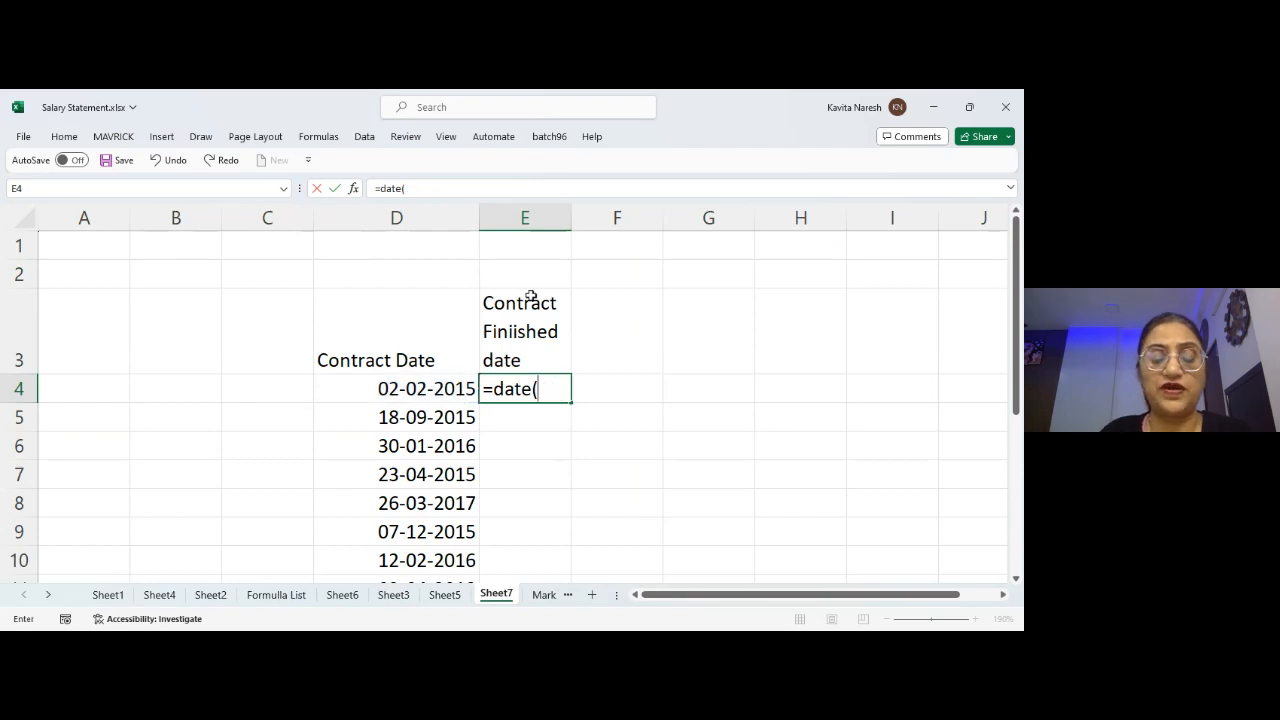
type("year(")
key("Left")
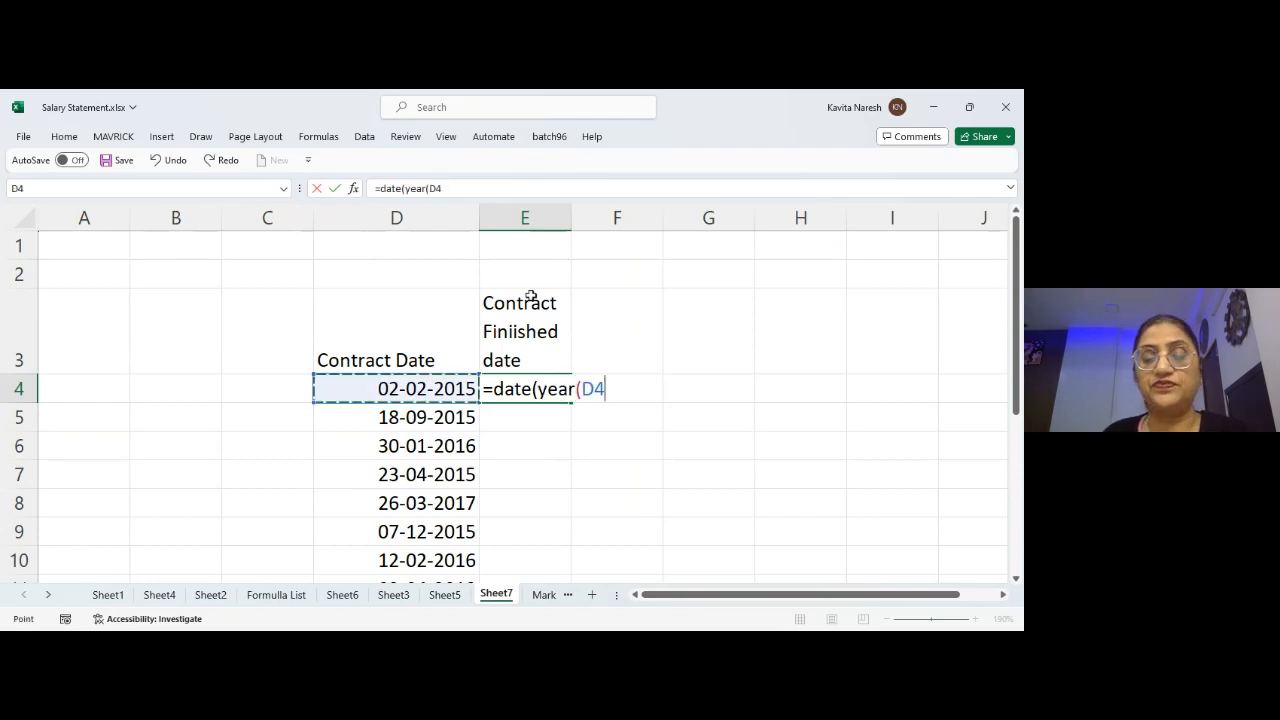
type(")+2,")
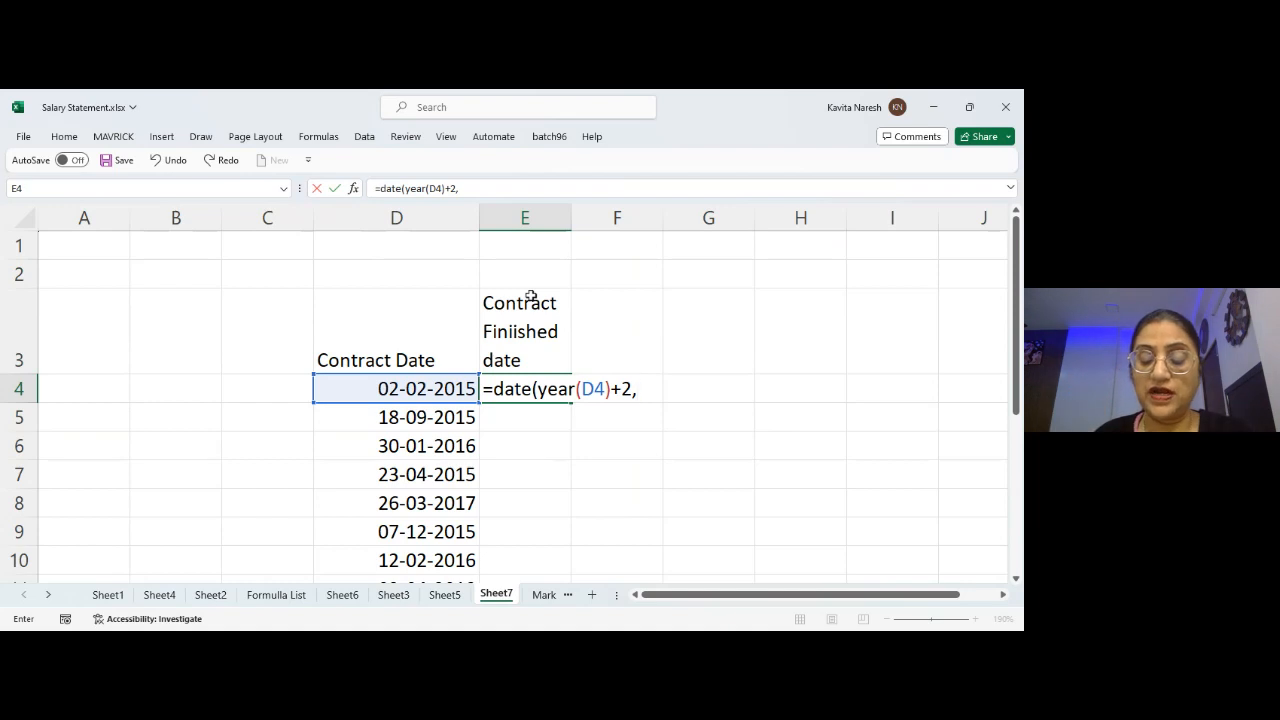
type("month(")
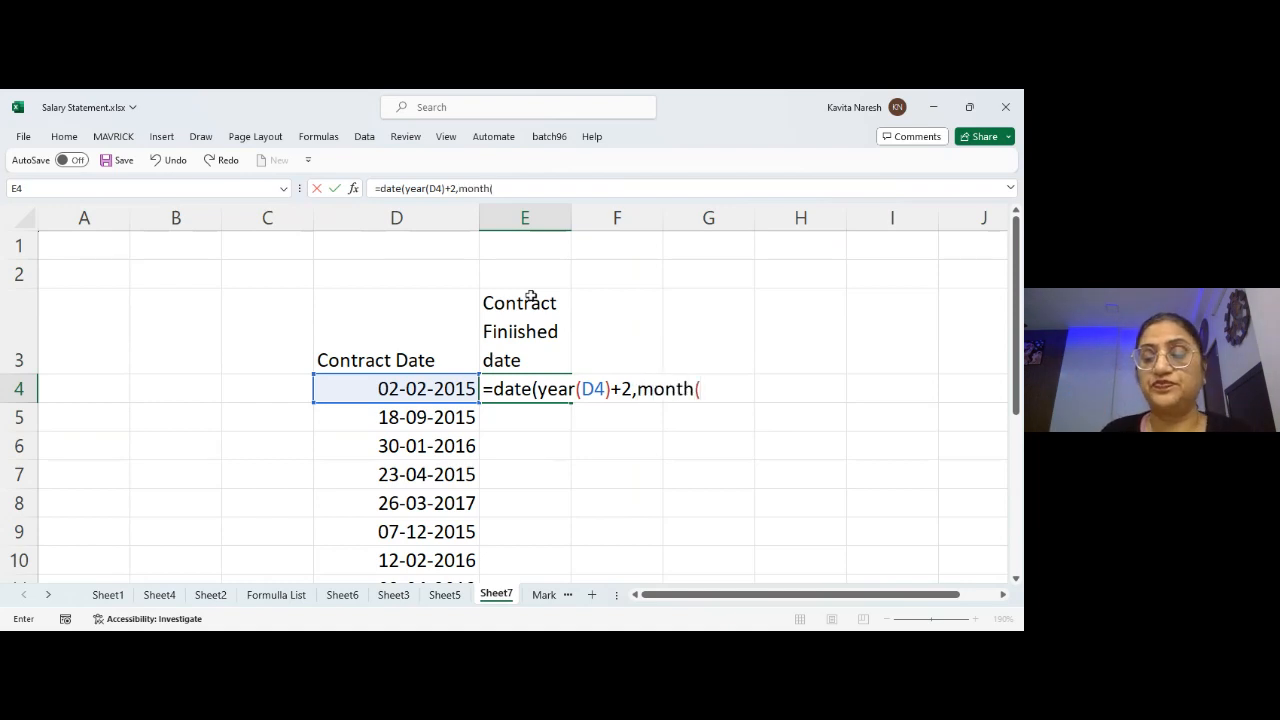
key("Left")
type(")+")
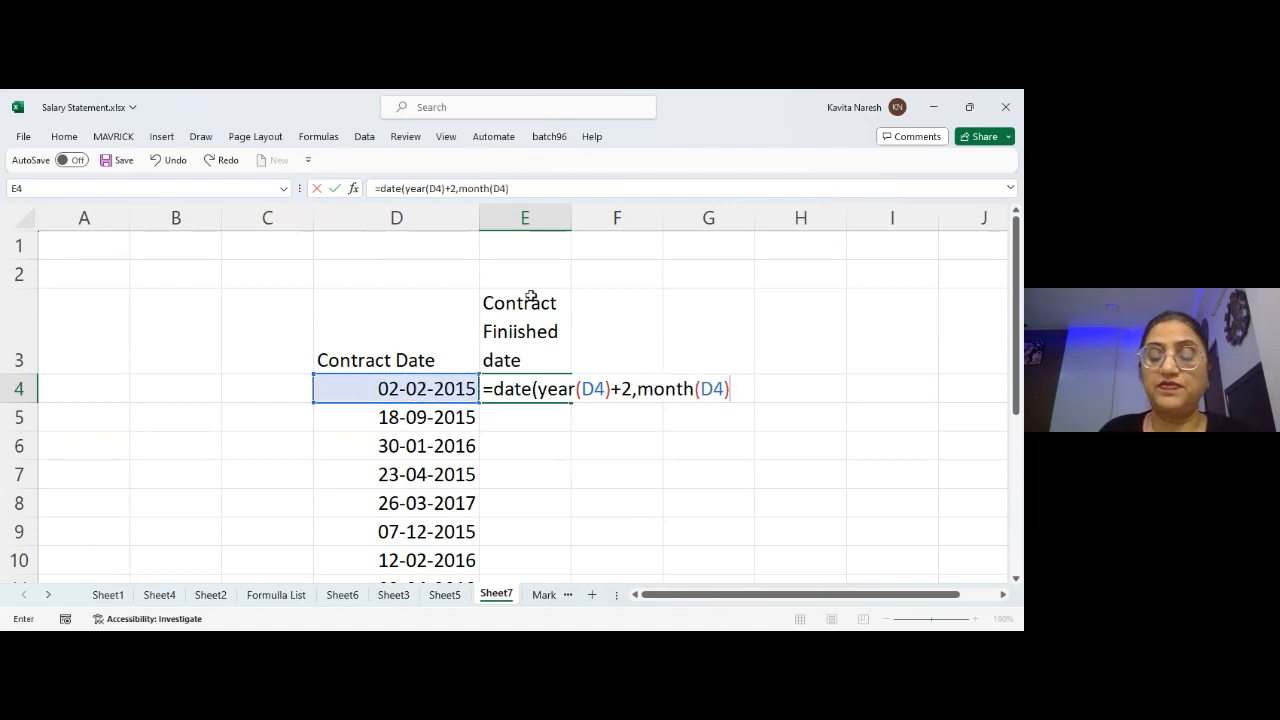
type("6,day(")
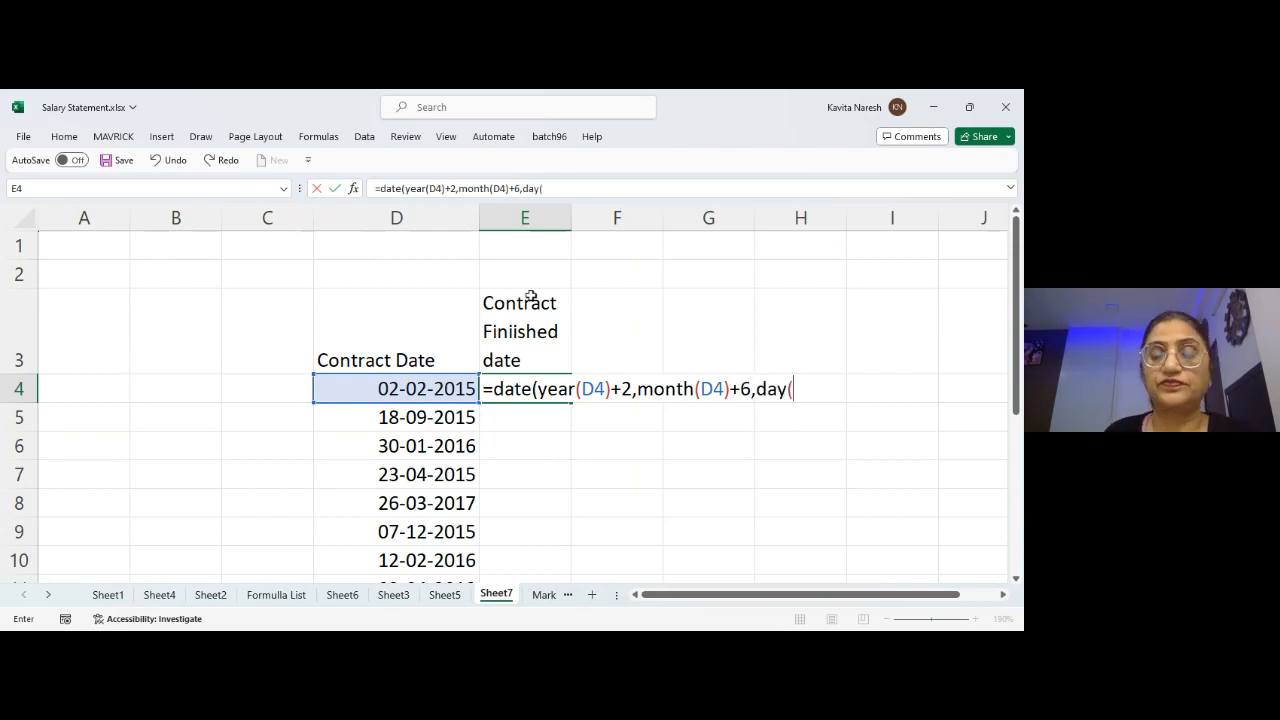
key("Left")
type(")")
key("Return")
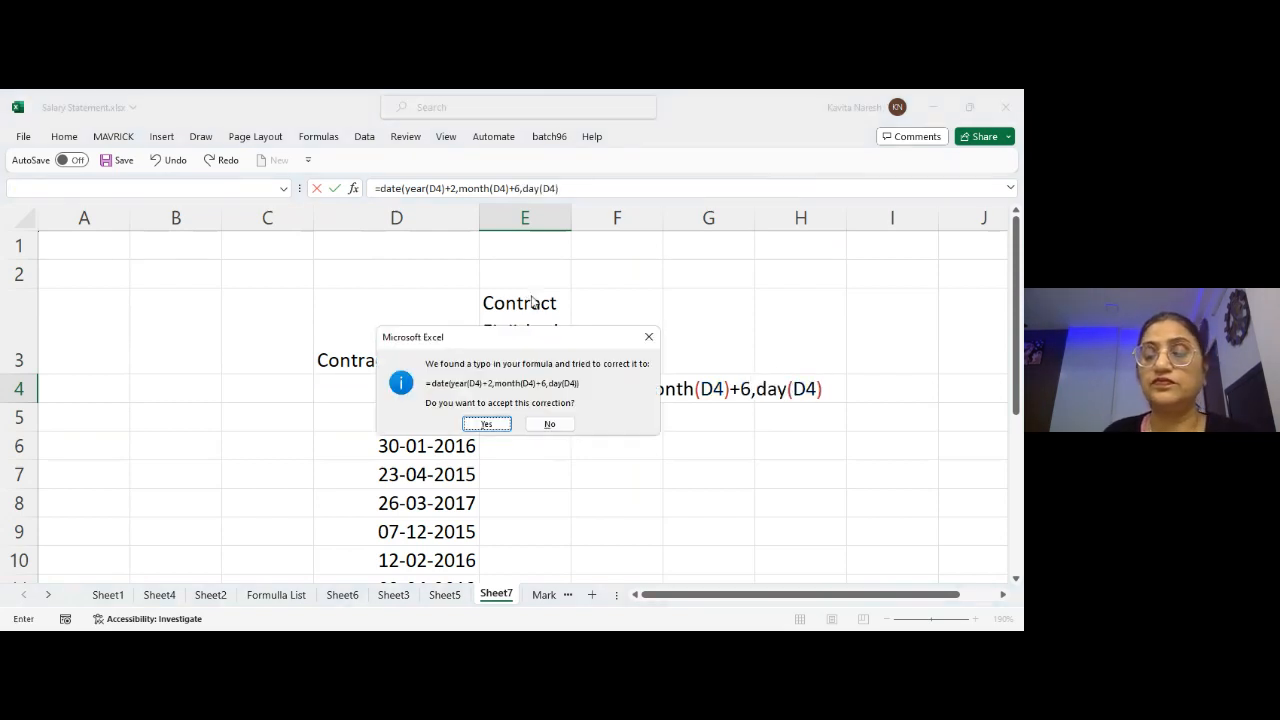
key("Return")
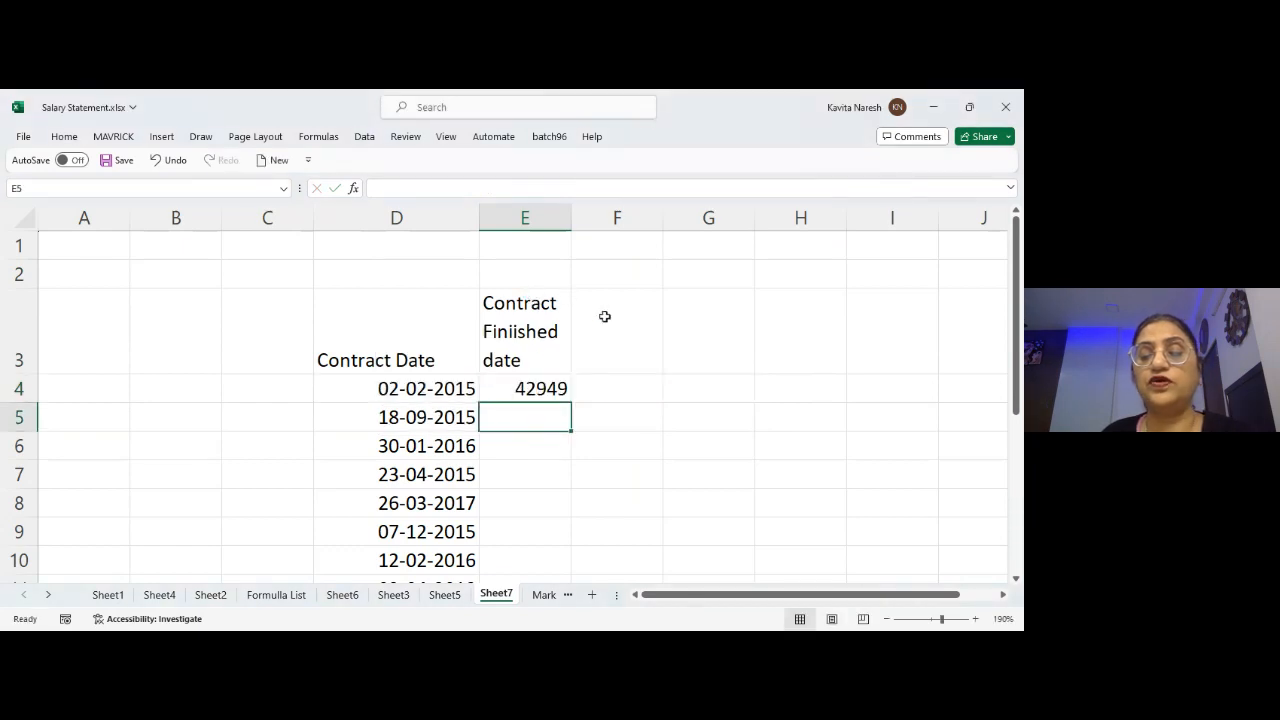
- Format E4 as a day-month-year date and fill its formula down column E beside the contract dates
left_click(548, 389)
key("ctrl+shift+3")
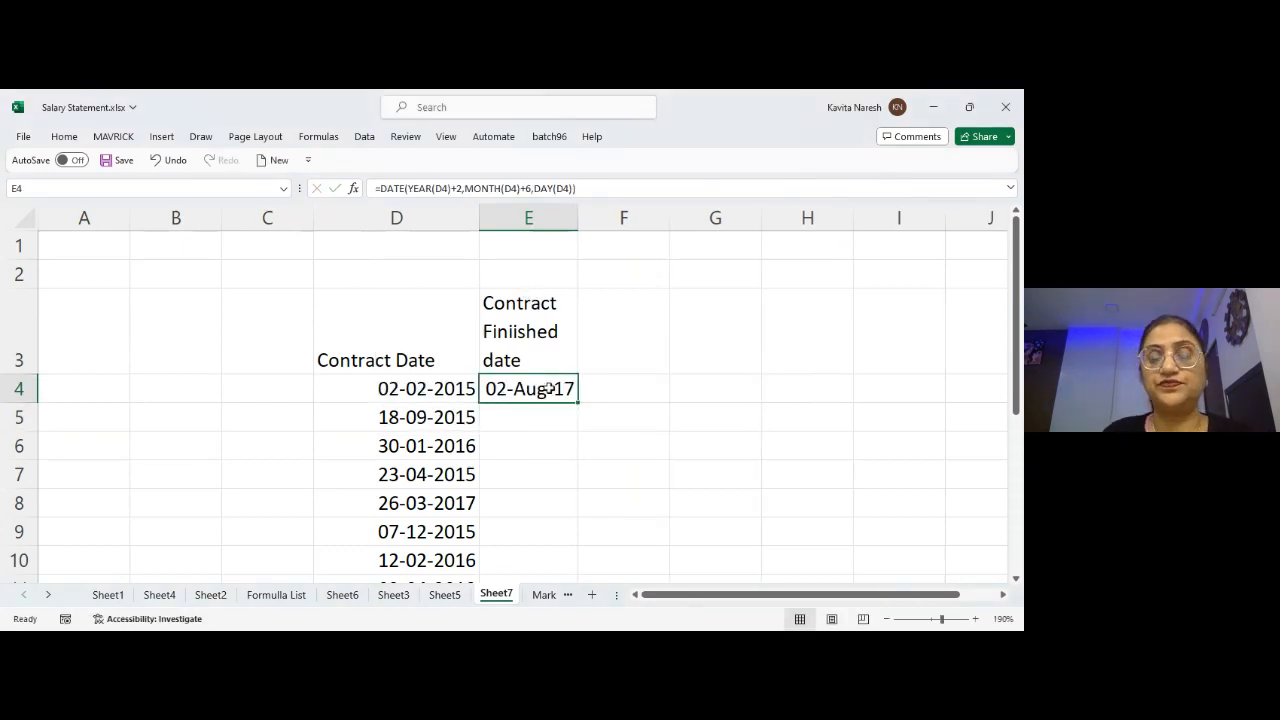
double_click(576, 404)
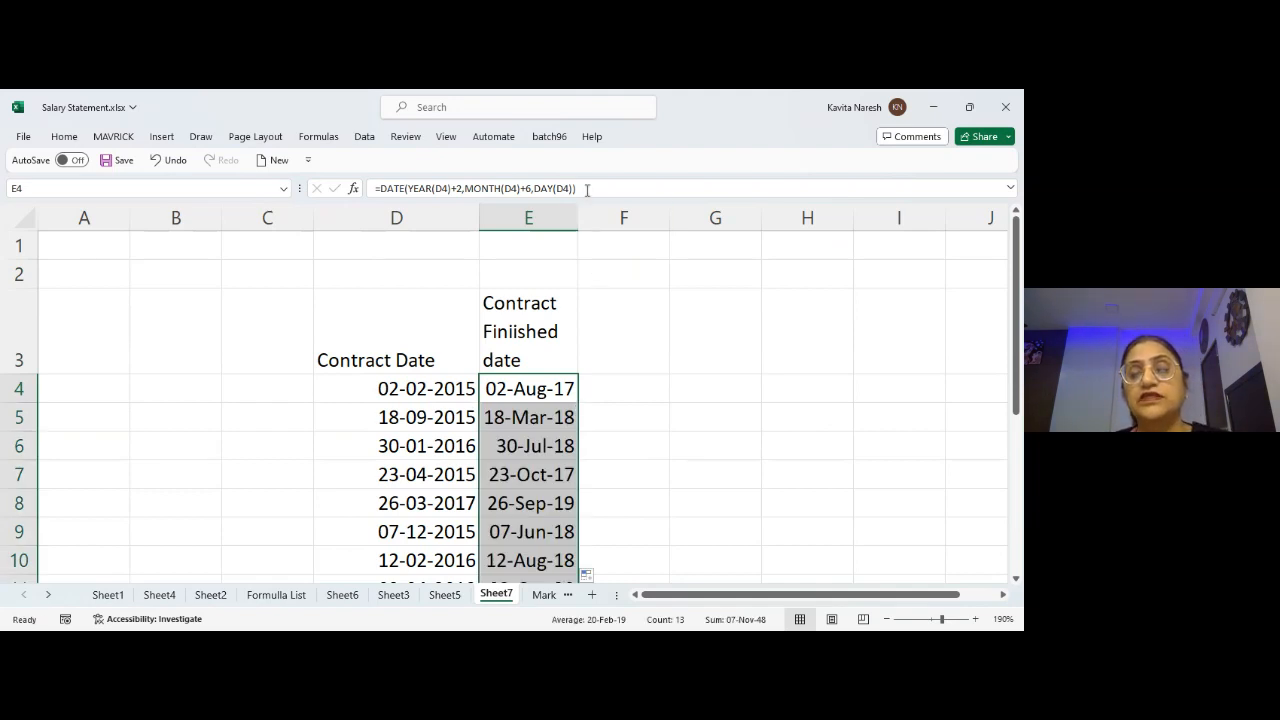
- Widen column E slightly and compare the first contract date in D4 with its finish date in E4
left_click_drag(577, 216, 585, 217)
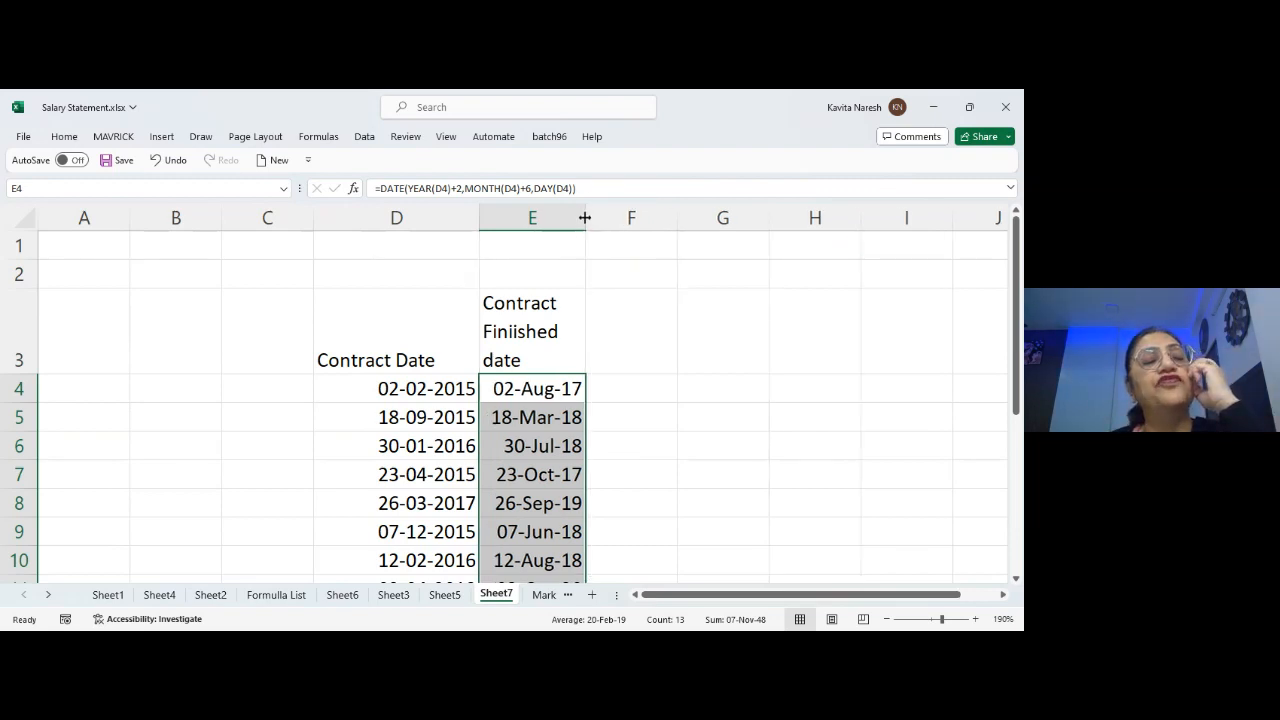
left_click(438, 389)
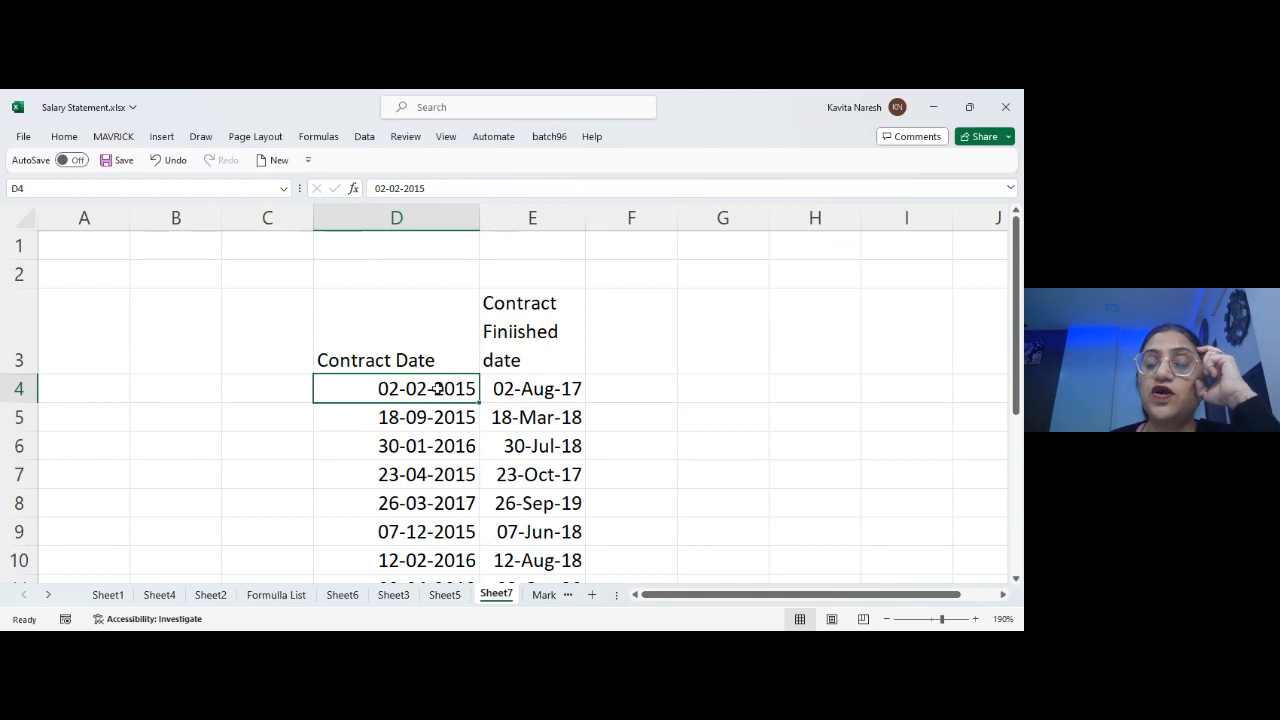
left_click(522, 391)
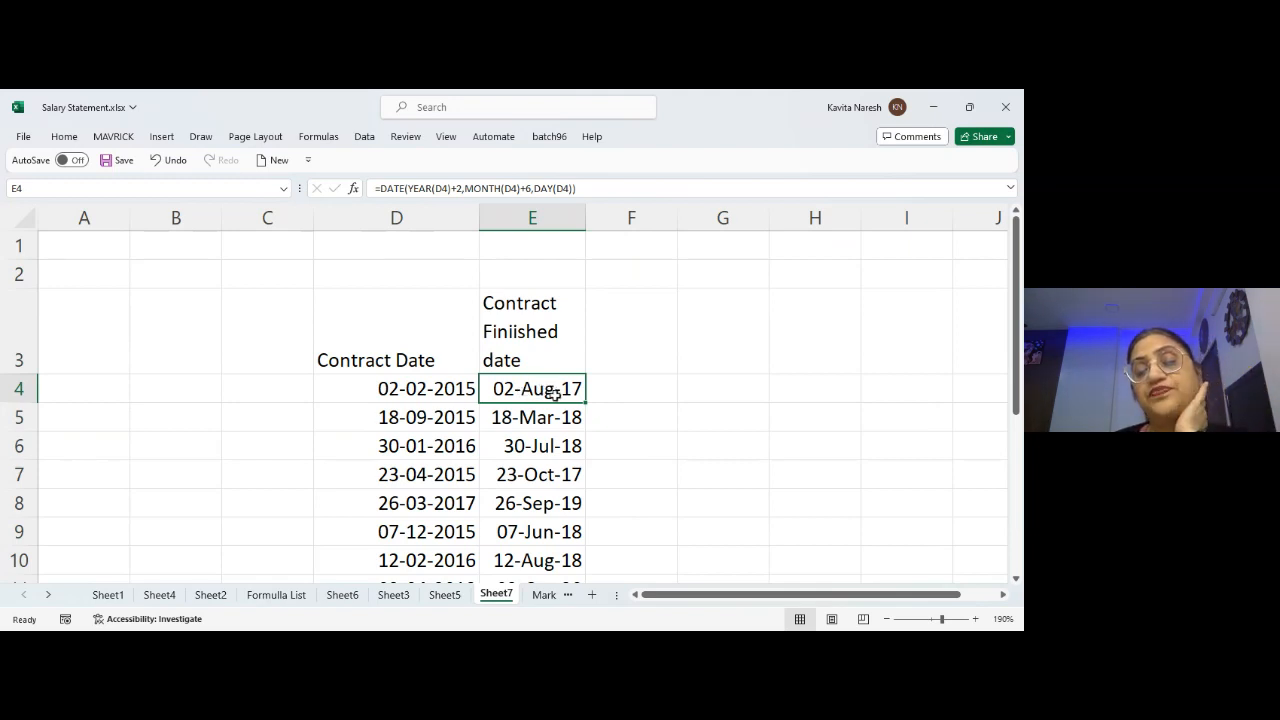
- Enter the header Day in F3 and =TEXT(E4,"dddd") in F4 to show the weekday of the contract finish date
left_click(612, 348)
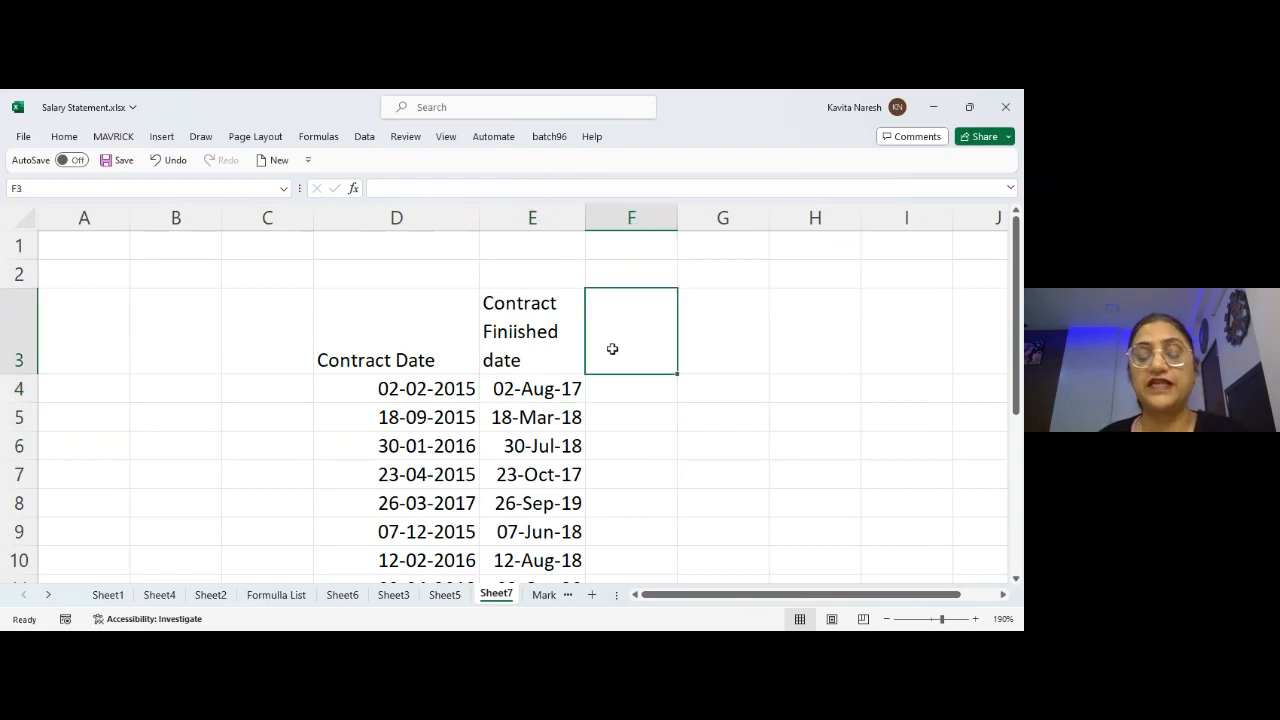
type("Day")
key("Return")
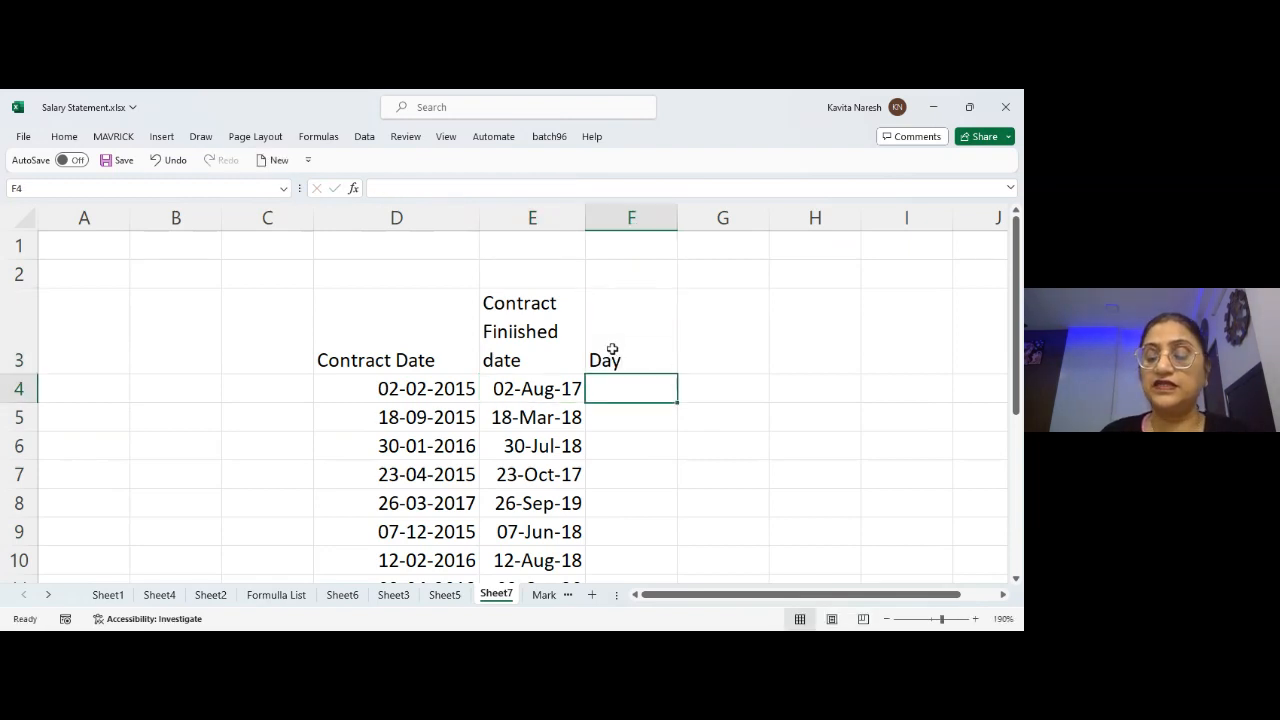
type("=text(")
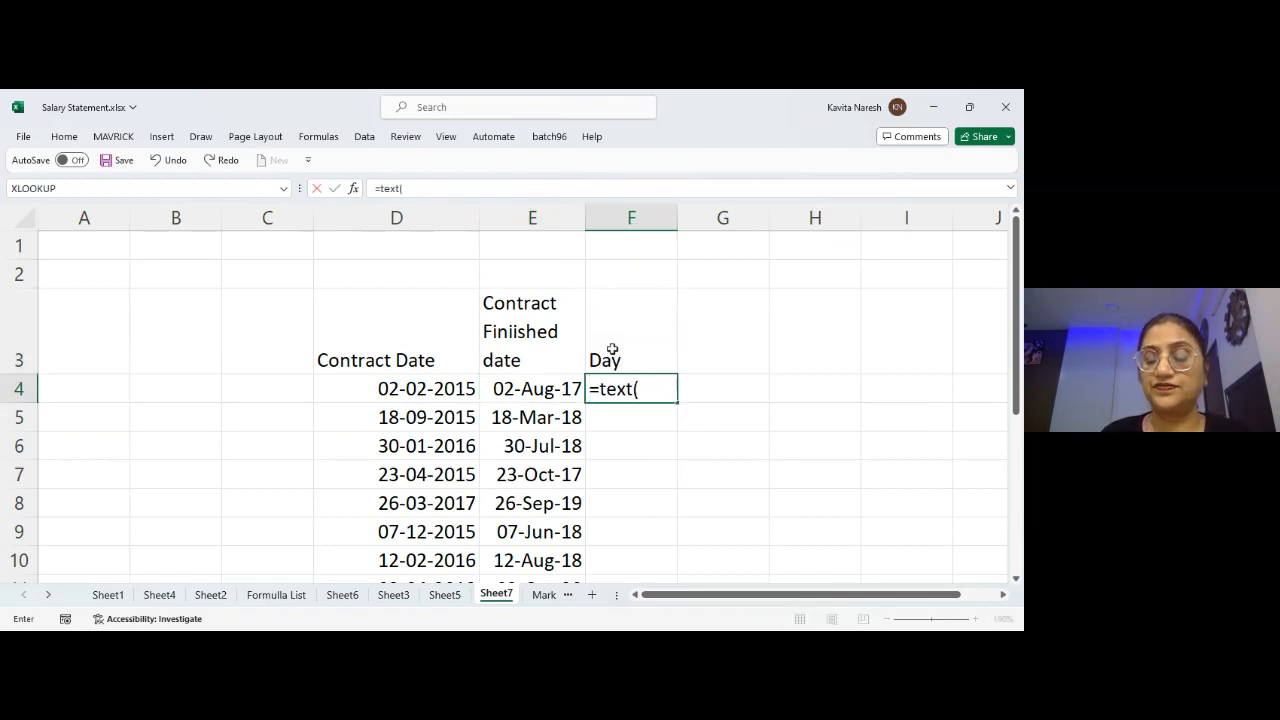
key("Left")
type(",\"d")
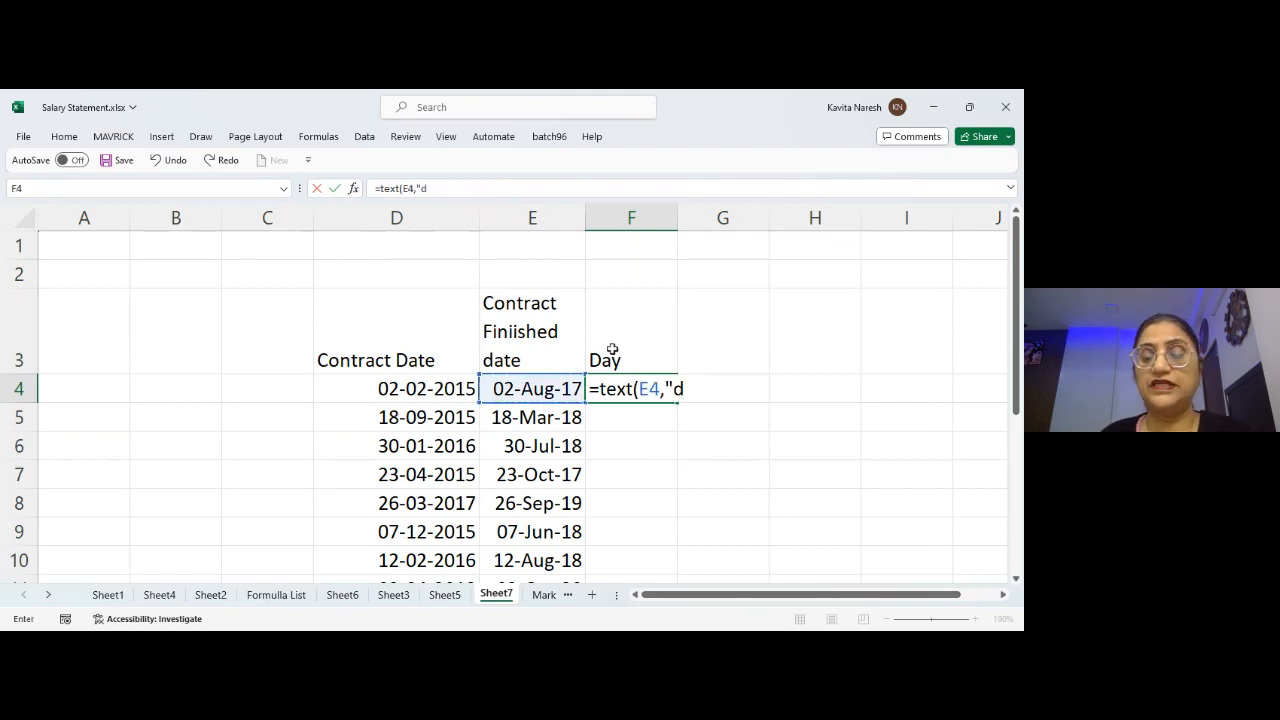
type("ddd\")")
key("Return")
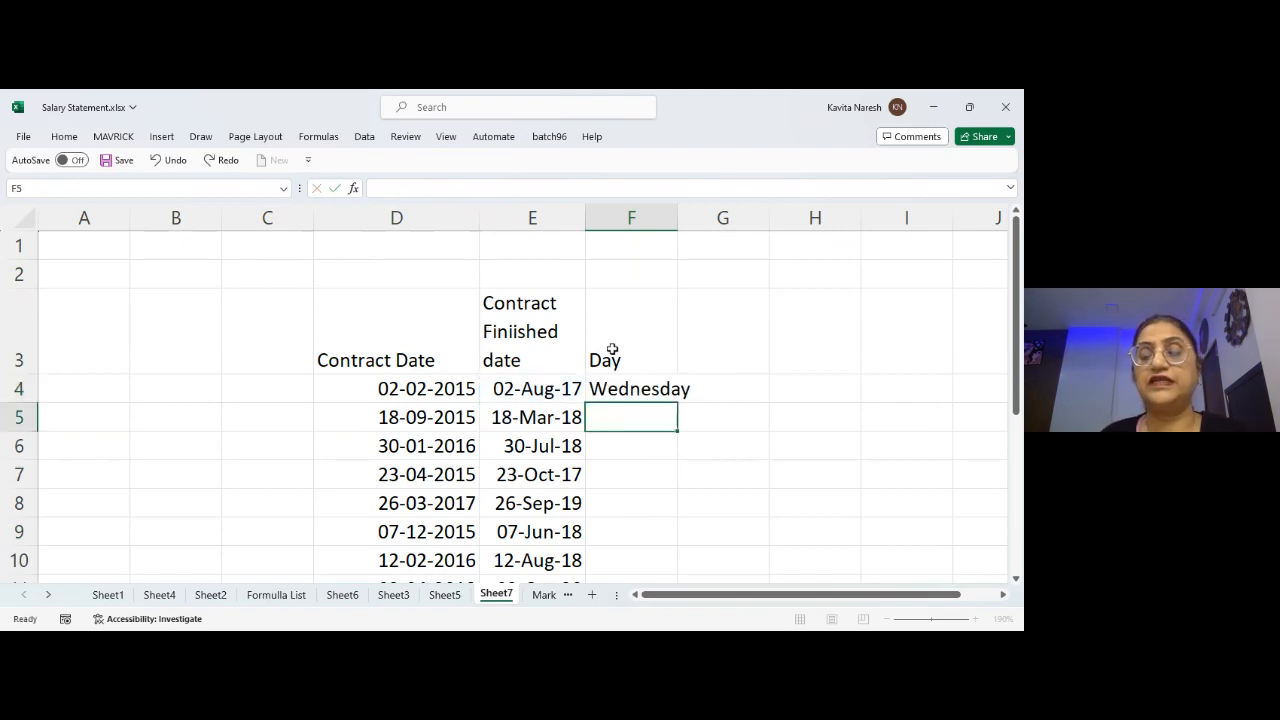
- Fill the F4 weekday formula down column F beside the finish dates and autofit the column's width
left_click(640, 385)
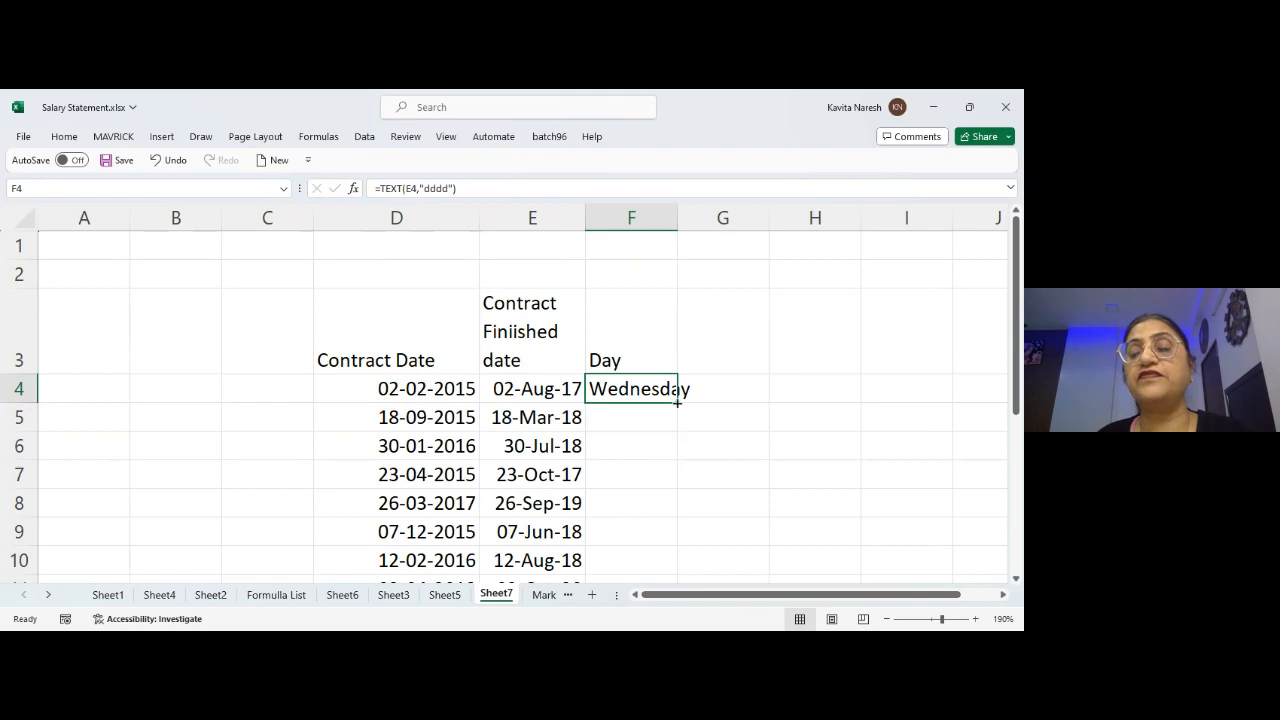
double_click(677, 401)
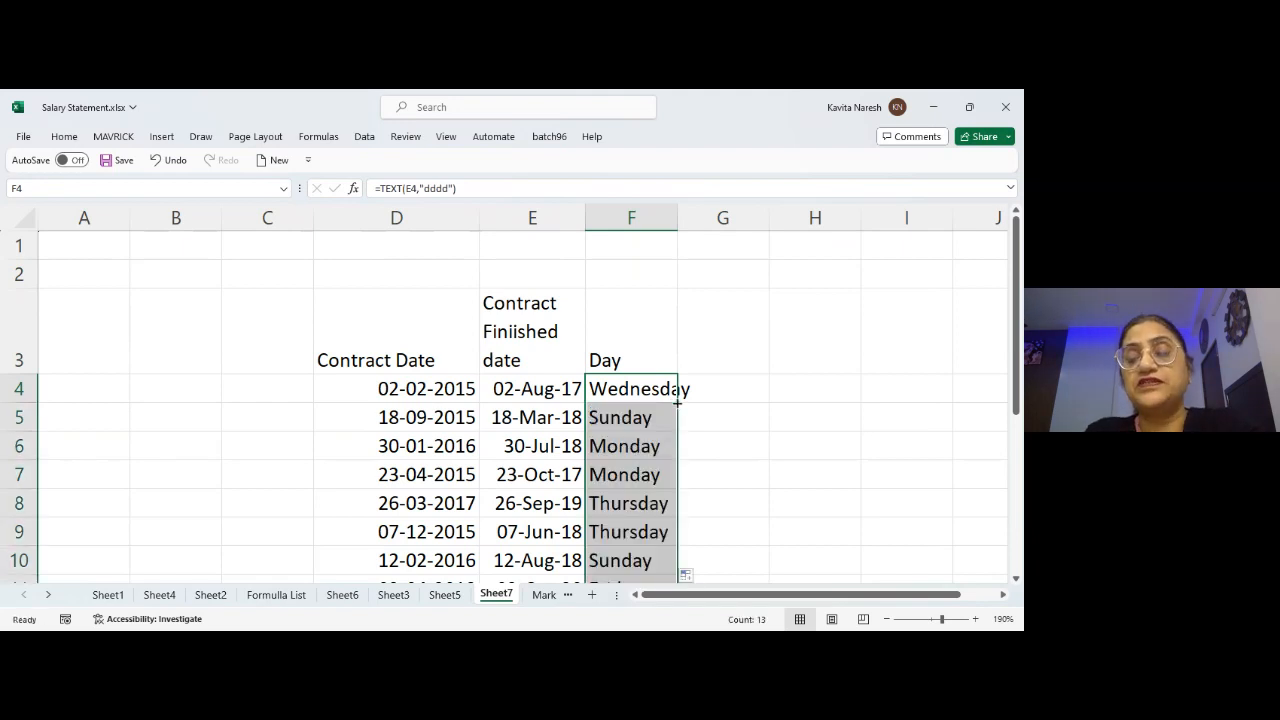
left_click(611, 420)
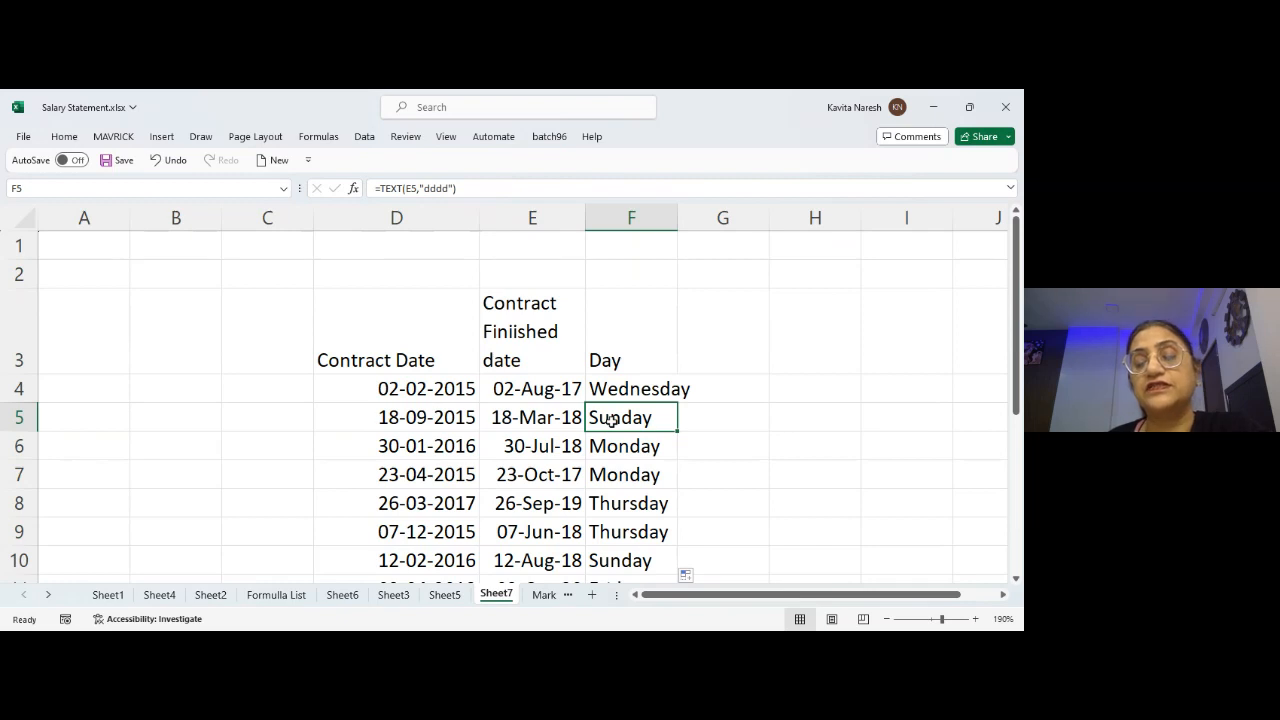
double_click(677, 215)
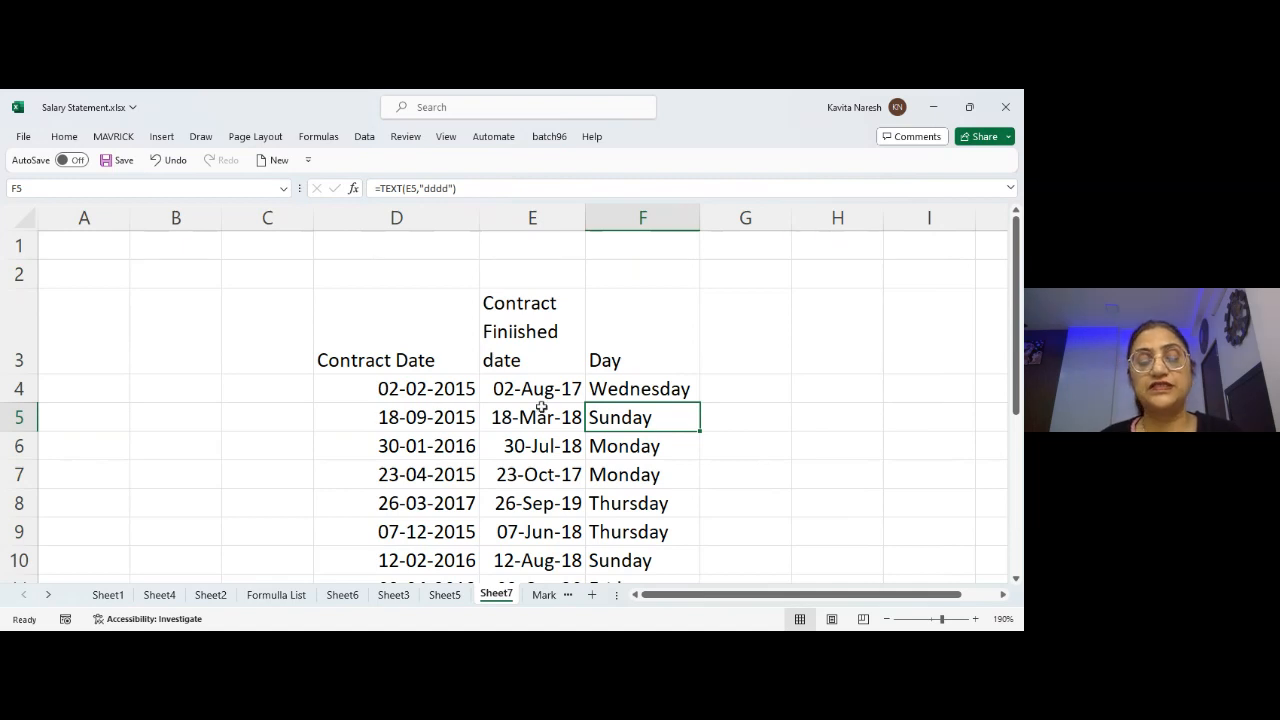
- Add the syntax =eomonth(date,month) as text in D49 of the Formulla List sheet, below the date function
left_click(285, 597)
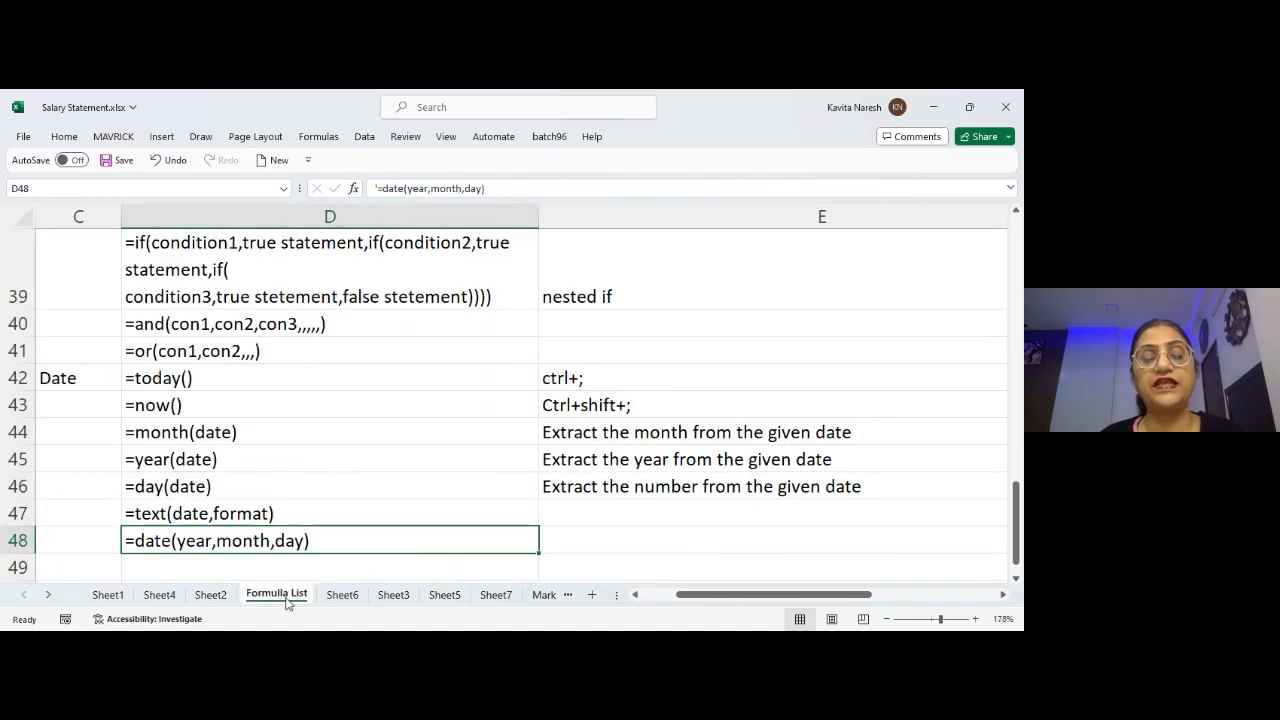
left_click(196, 561)
type("'=")
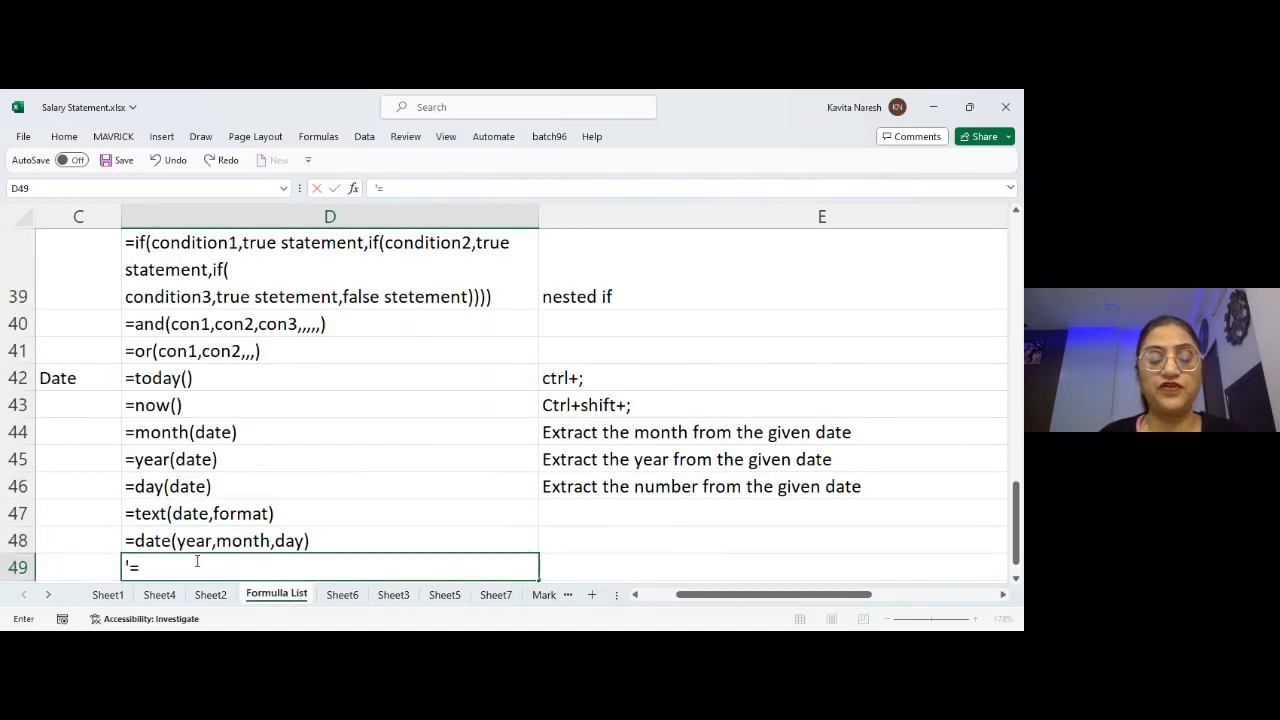
type("eomonth(")
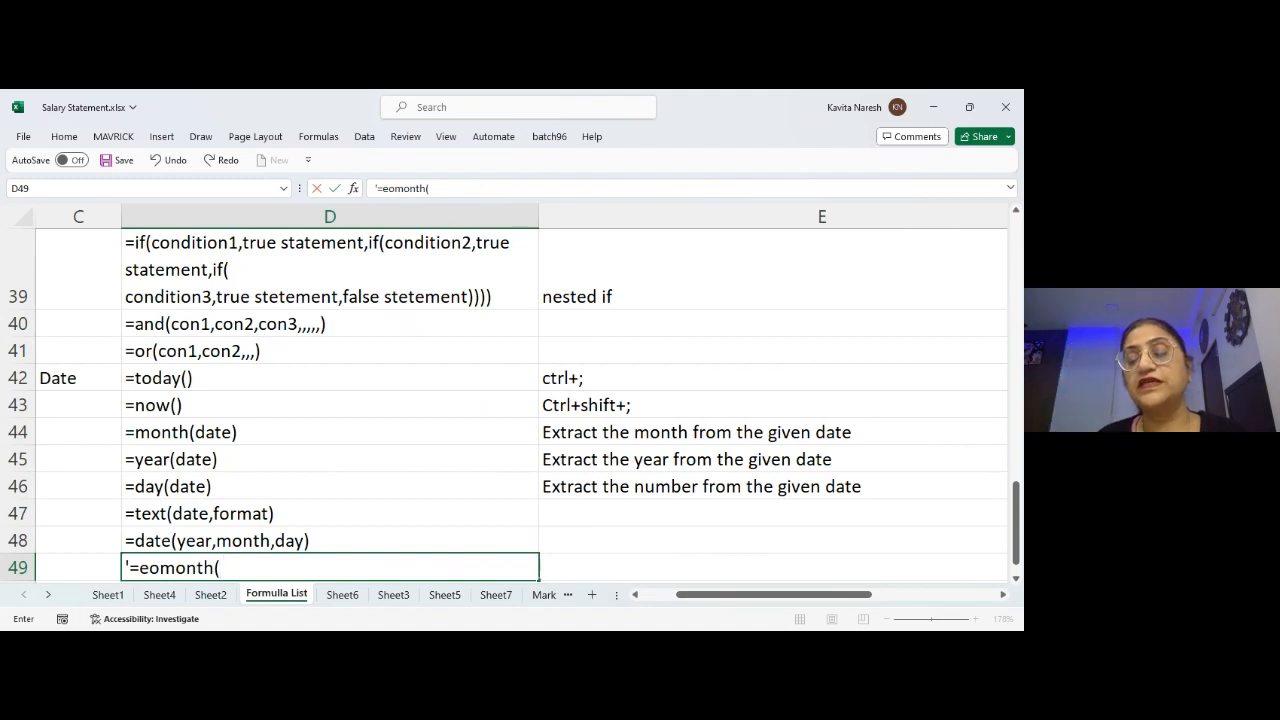
left_click(804, 503)
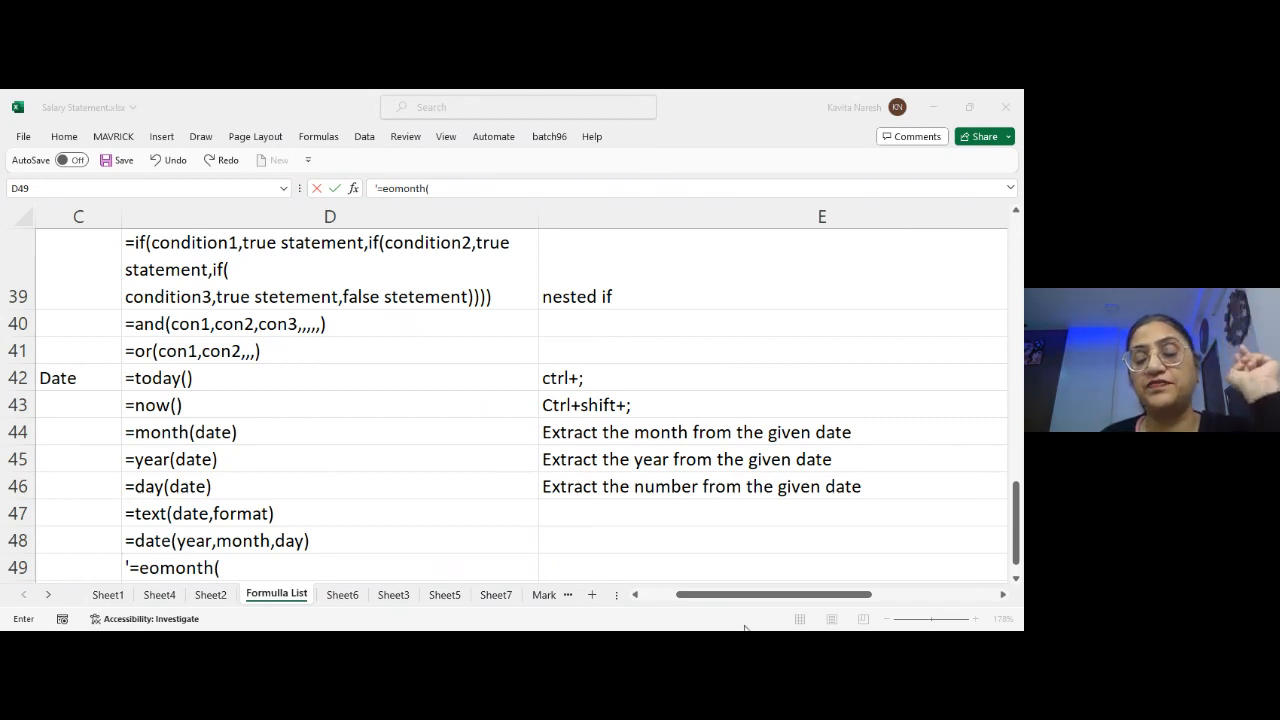
left_click(682, 543)
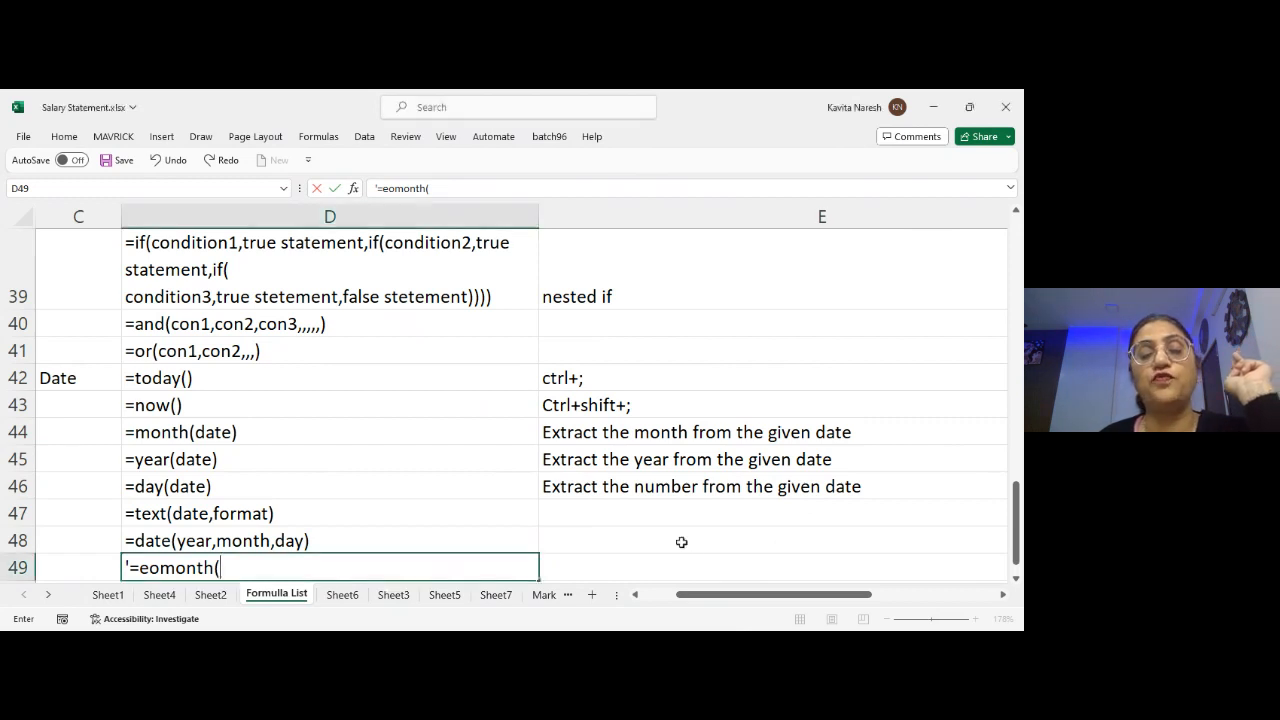
type("dat")
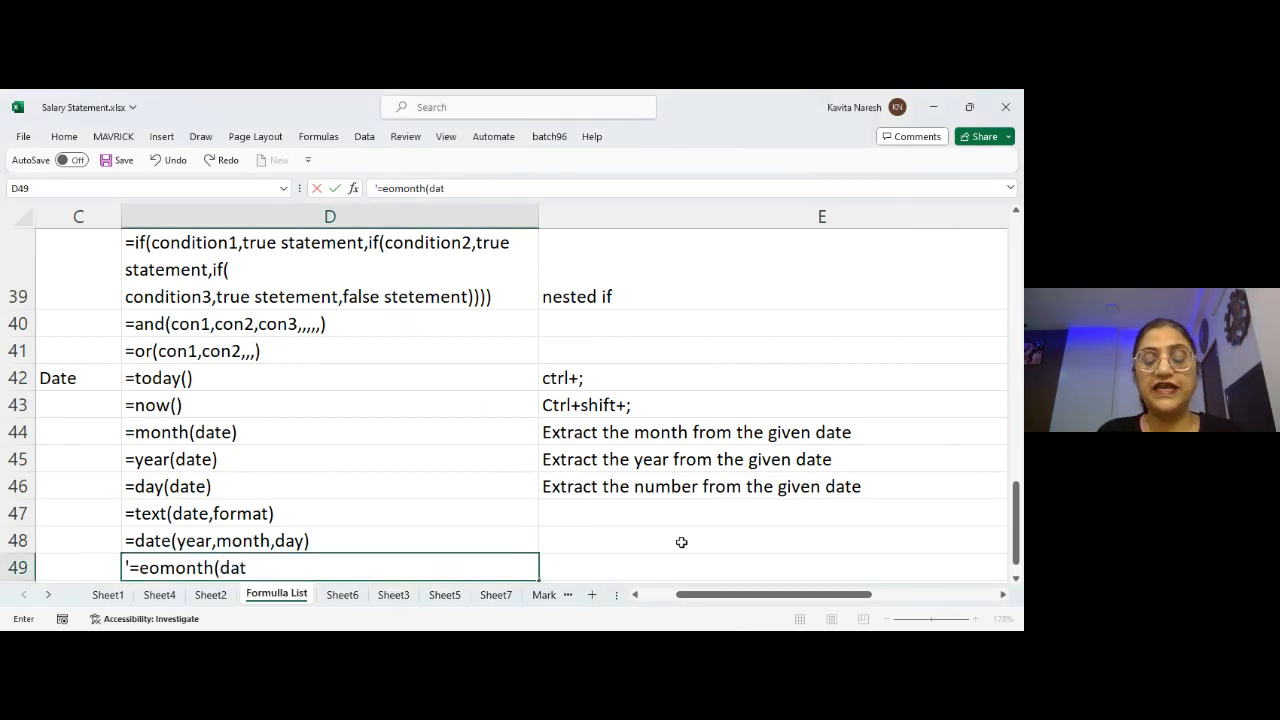
type("e,month)")
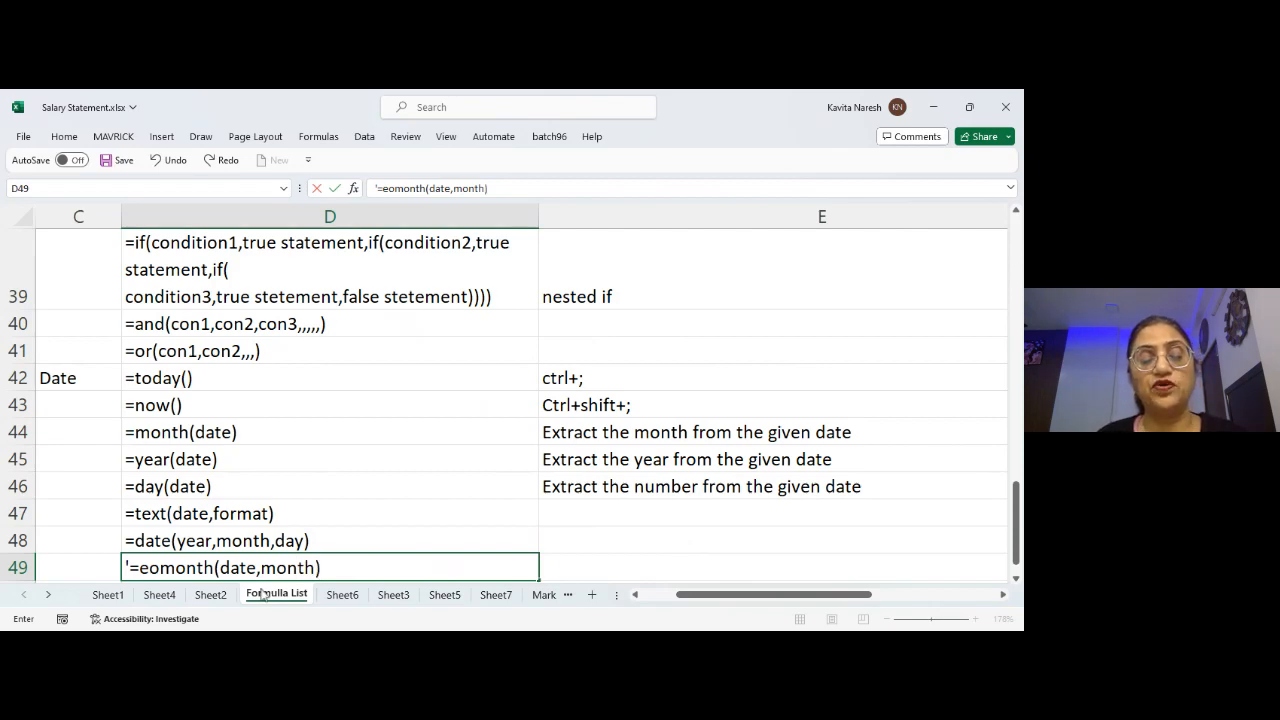
key("ctrl+Return")
- Insert five blank columns before the Month column in Sheet5
left_click(446, 597)
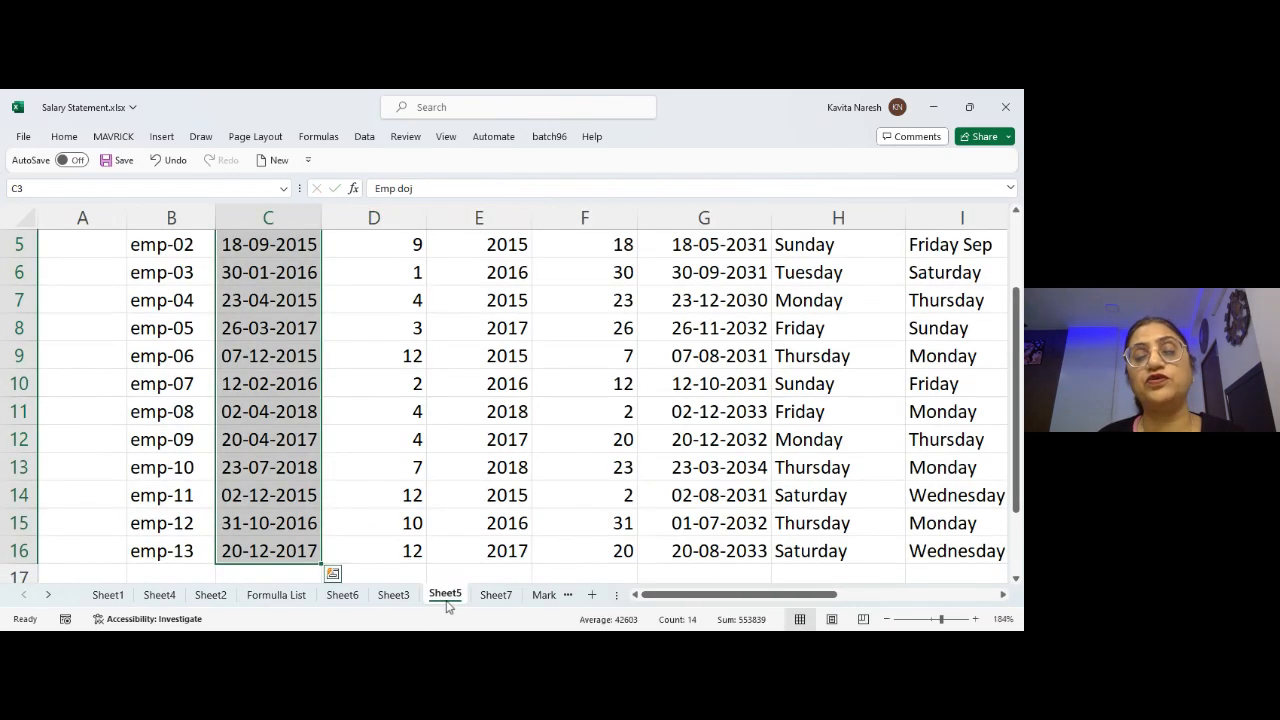
left_click(394, 274)
key("Up")
key("Up")
key("Up")
key("Up")
key("Up")
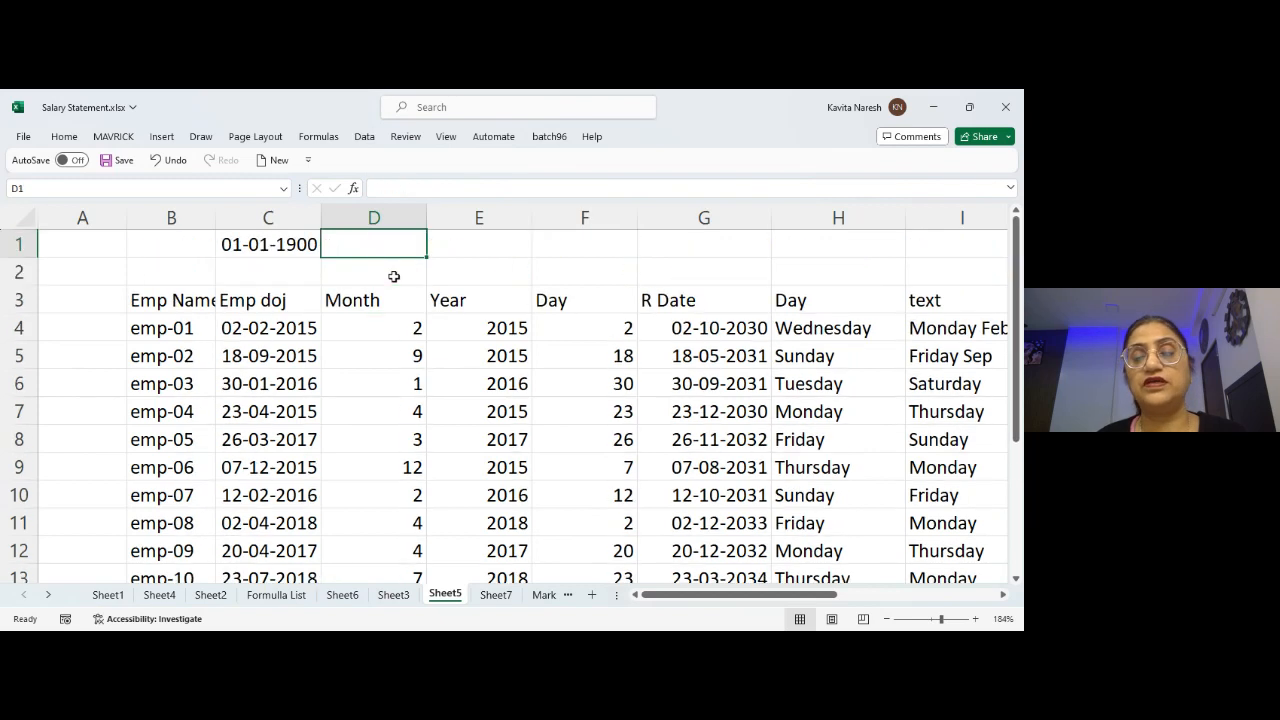
key("Right")
key("Right")
key("Right")
left_click(703, 216)
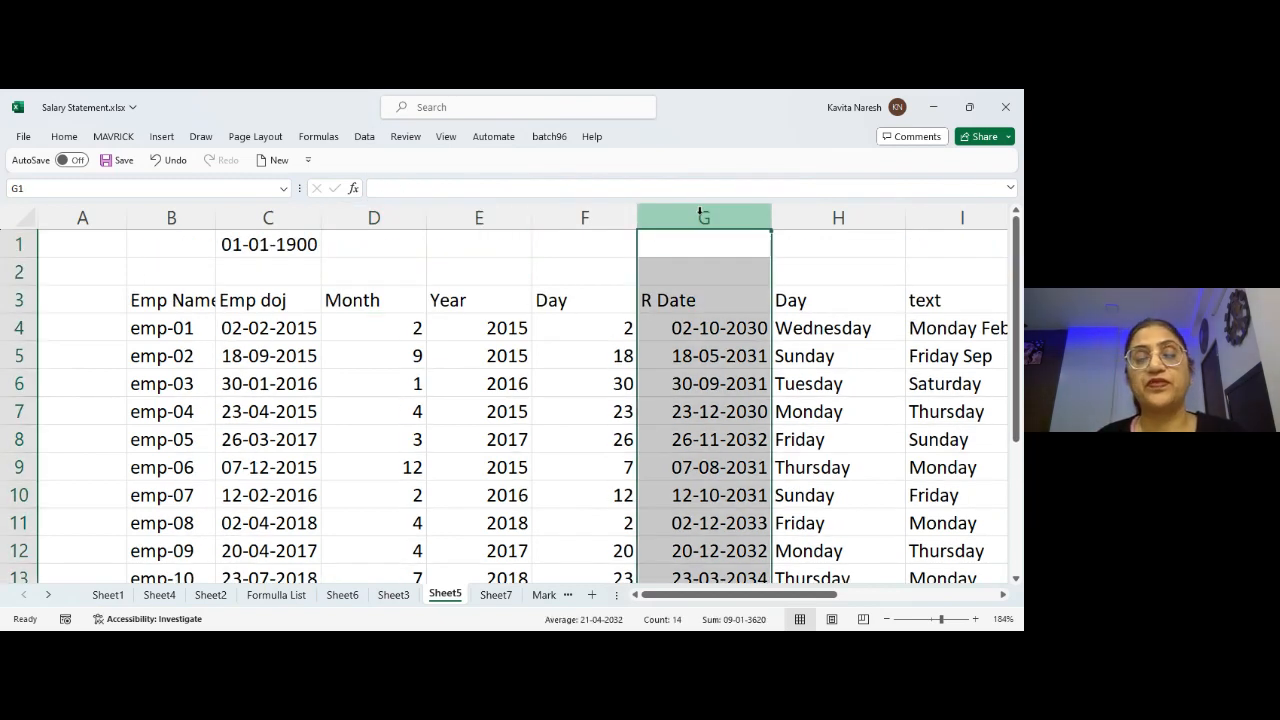
left_click(389, 217)
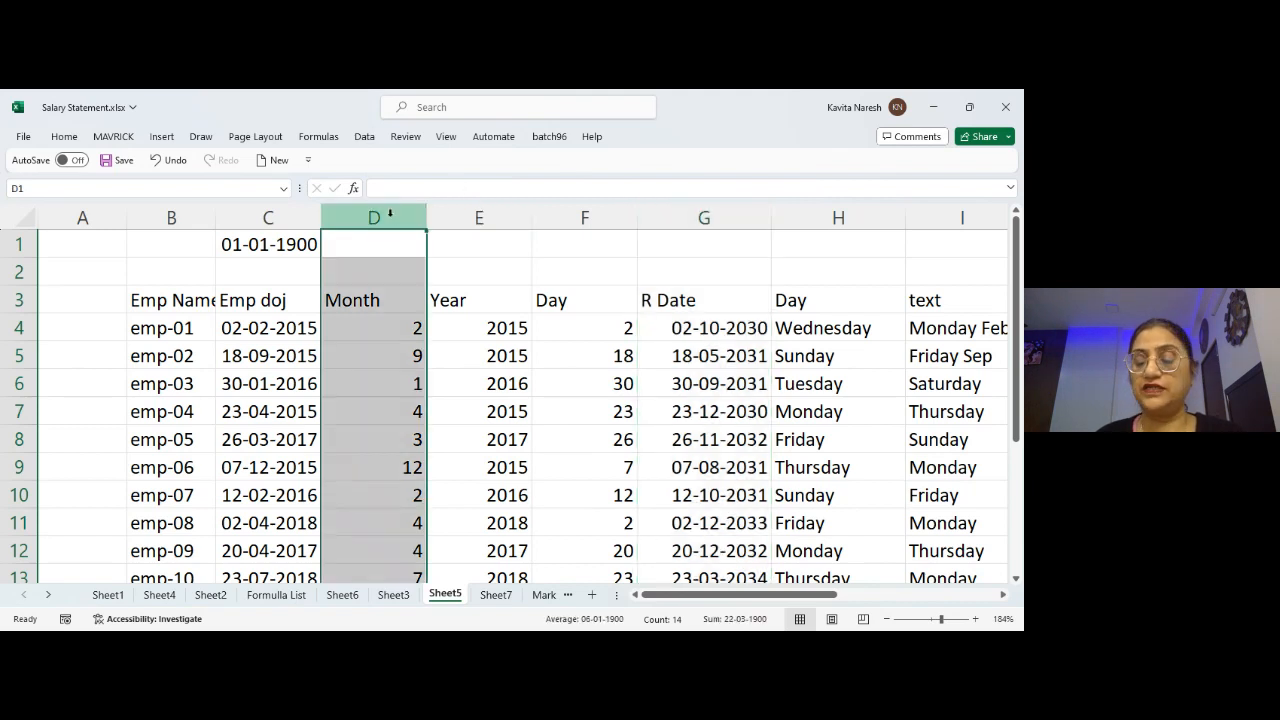
key("ctrl+plus")
key("ctrl+plus")
key("ctrl+plus")
key("ctrl+plus")
key("ctrl+plus")
key("Down")
key("Down")
key("Down")
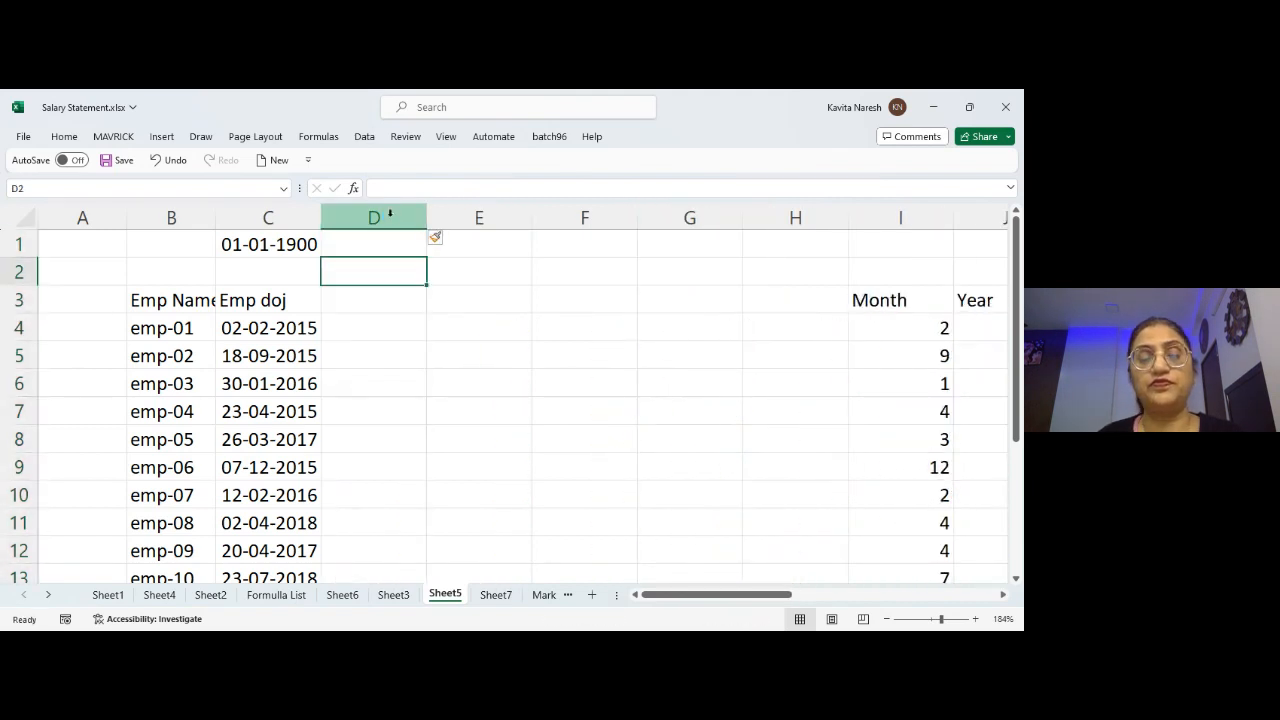
- Enter the header Eomonth in D3 and start an EOMONTH formula in D4 that refers to the joining date in C4
key("Up")
type("Eomonth")
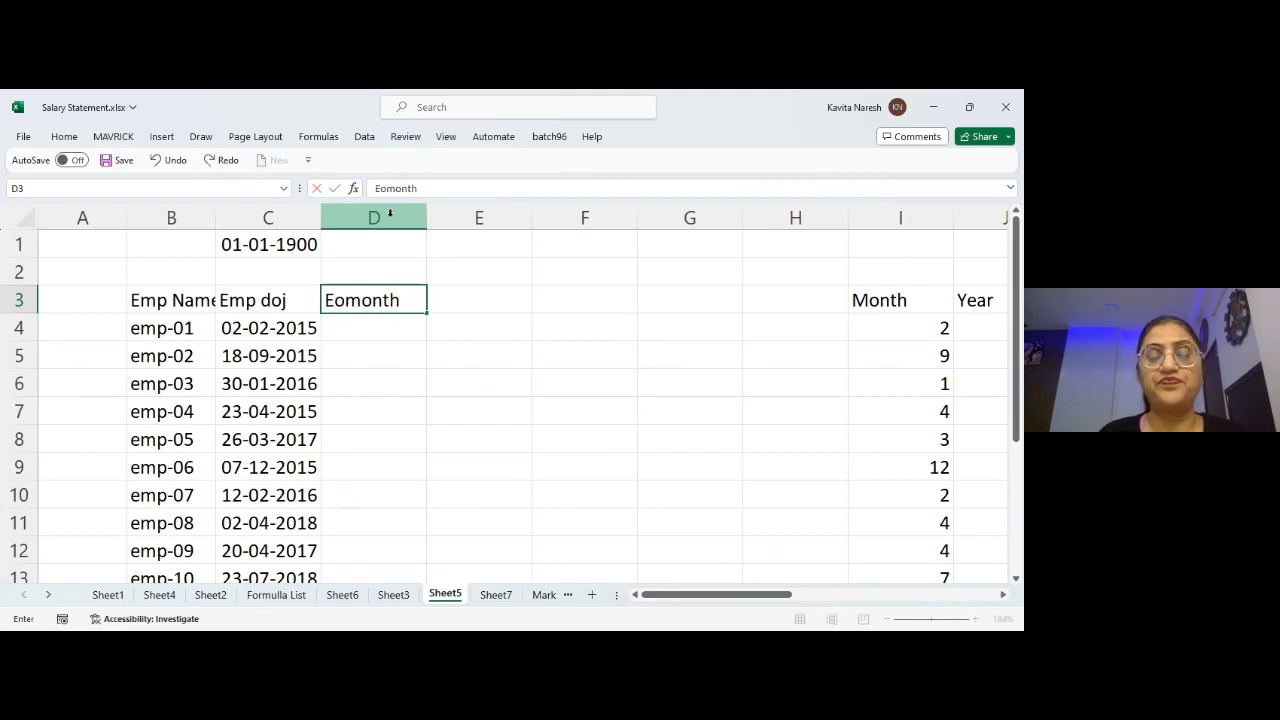
key("Return")
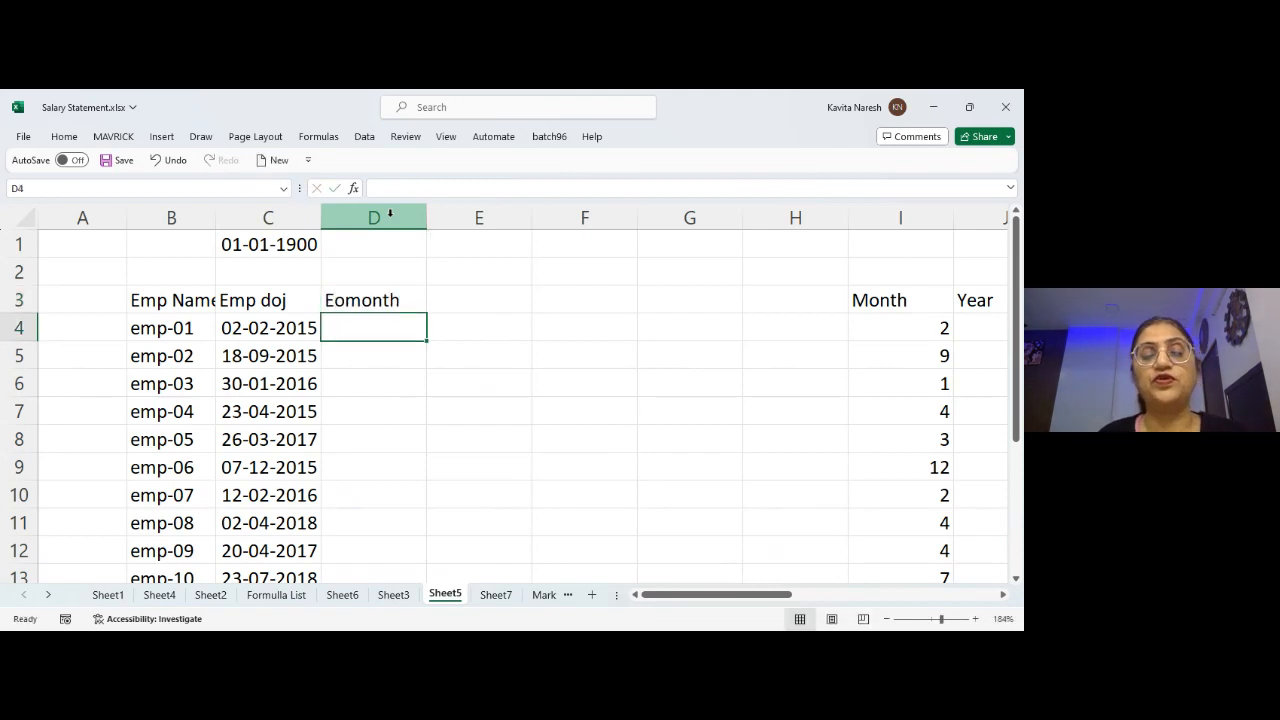
type("=e")
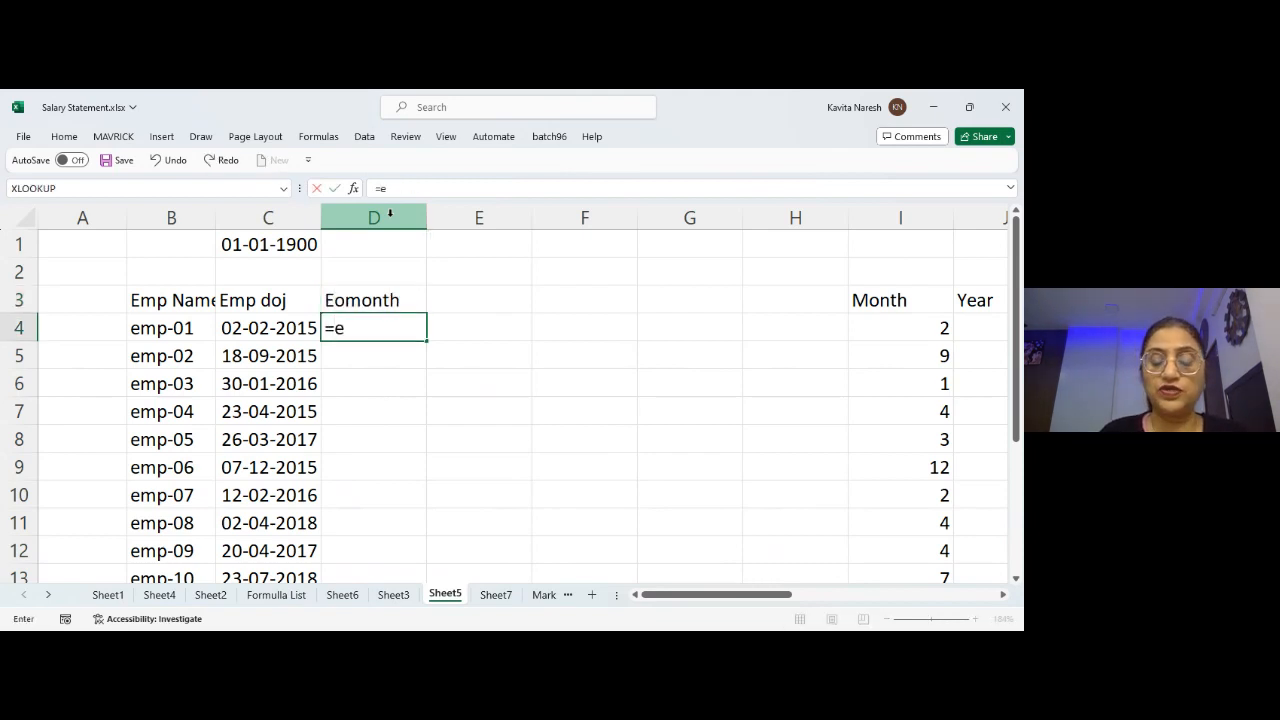
type("omonth(")
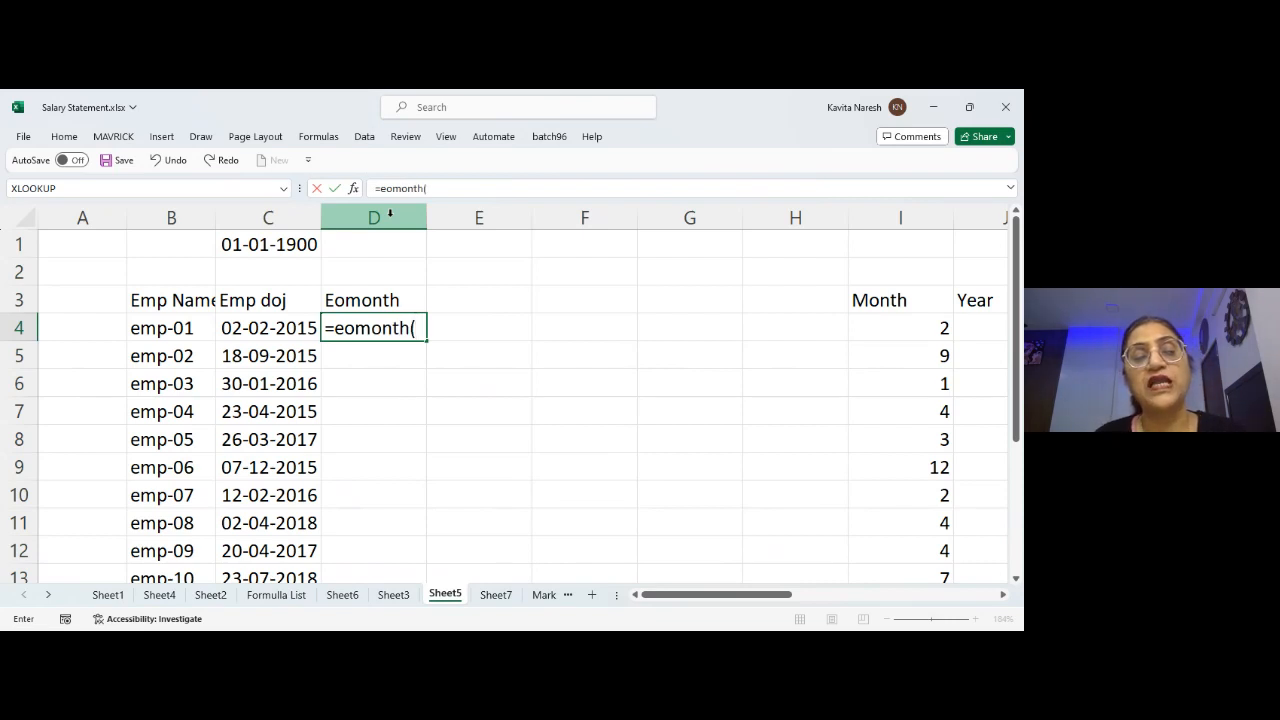
left_click(256, 327)
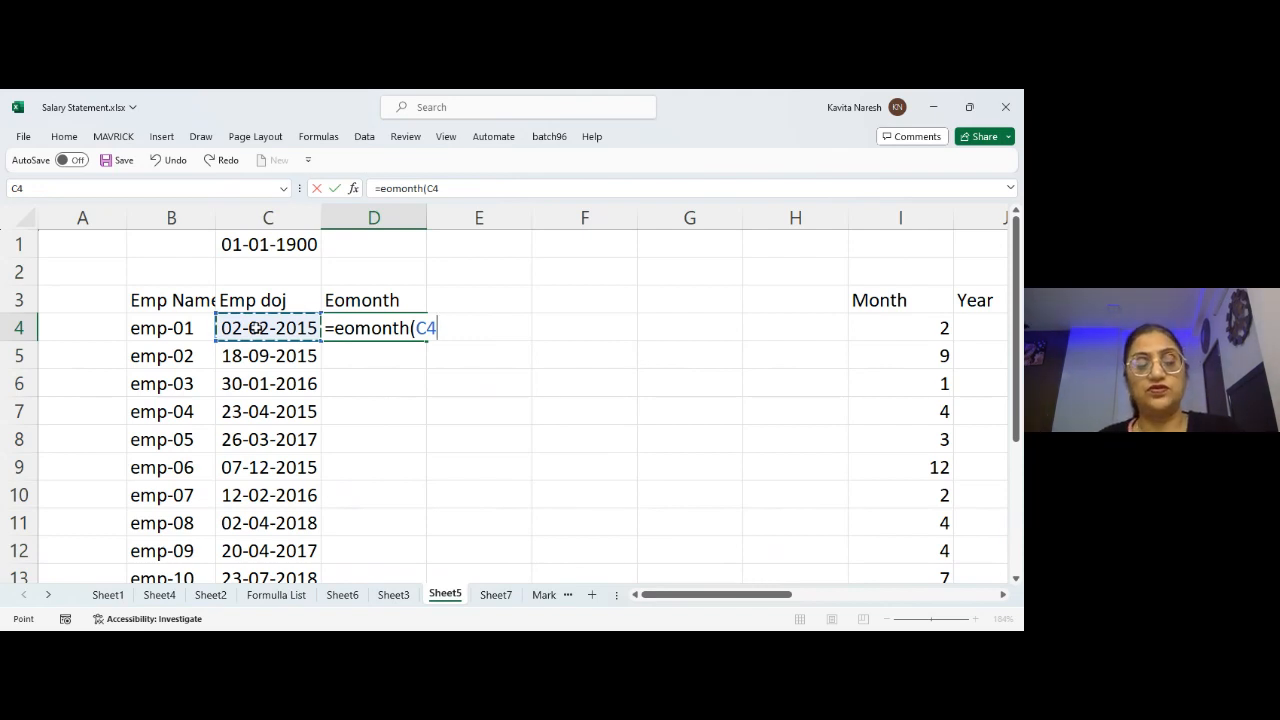
- Cancel the unfinished D4 formula and undo the Eomonth header and the inserted columns in Sheet5
key("Escape")
key("ctrl+z")
key("ctrl+z")
key("ctrl+z")
key("ctrl+z")
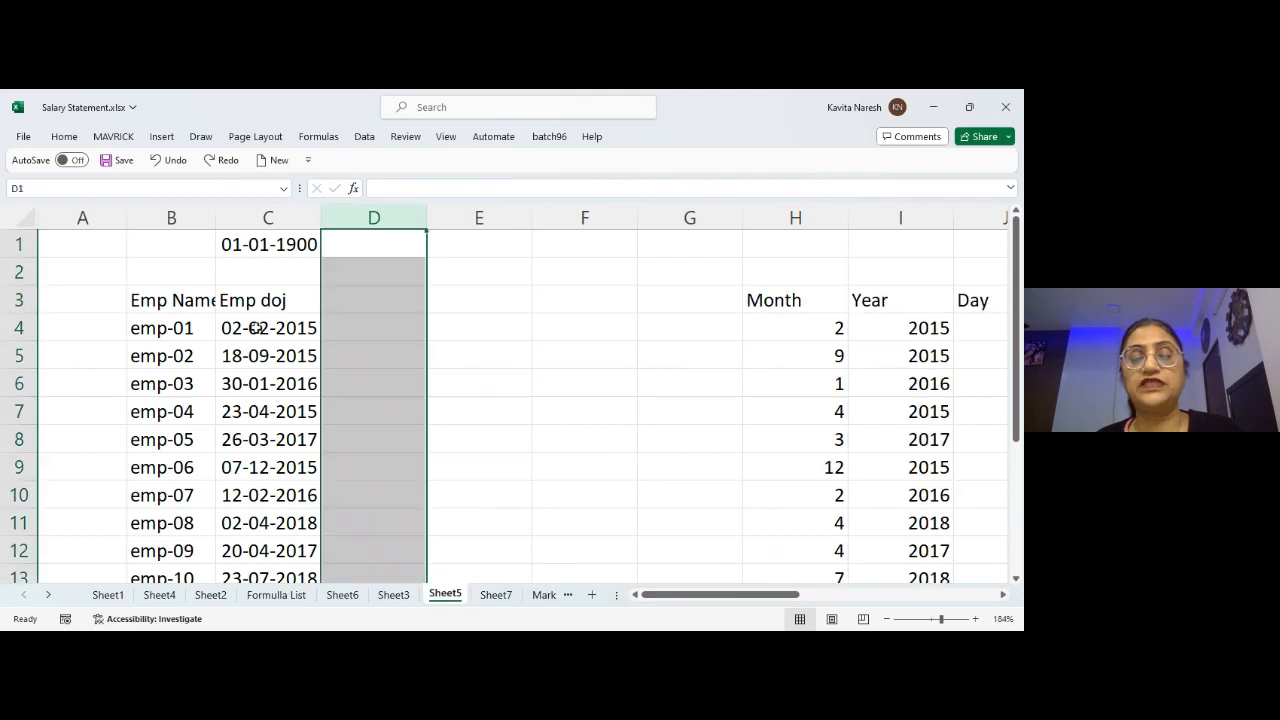
key("ctrl+z")
key("ctrl+z")
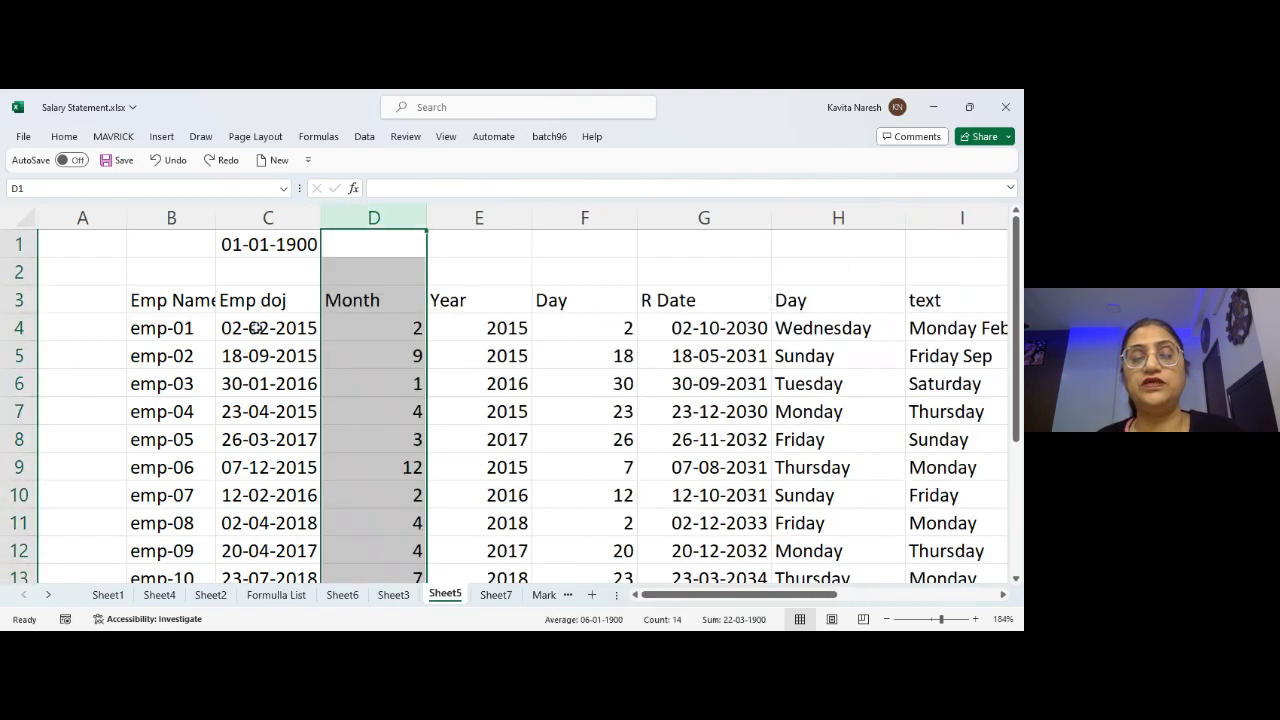
- Switch to Sheet7 and enter the header Eomonth in G3, beside the Day column
left_click(495, 594)
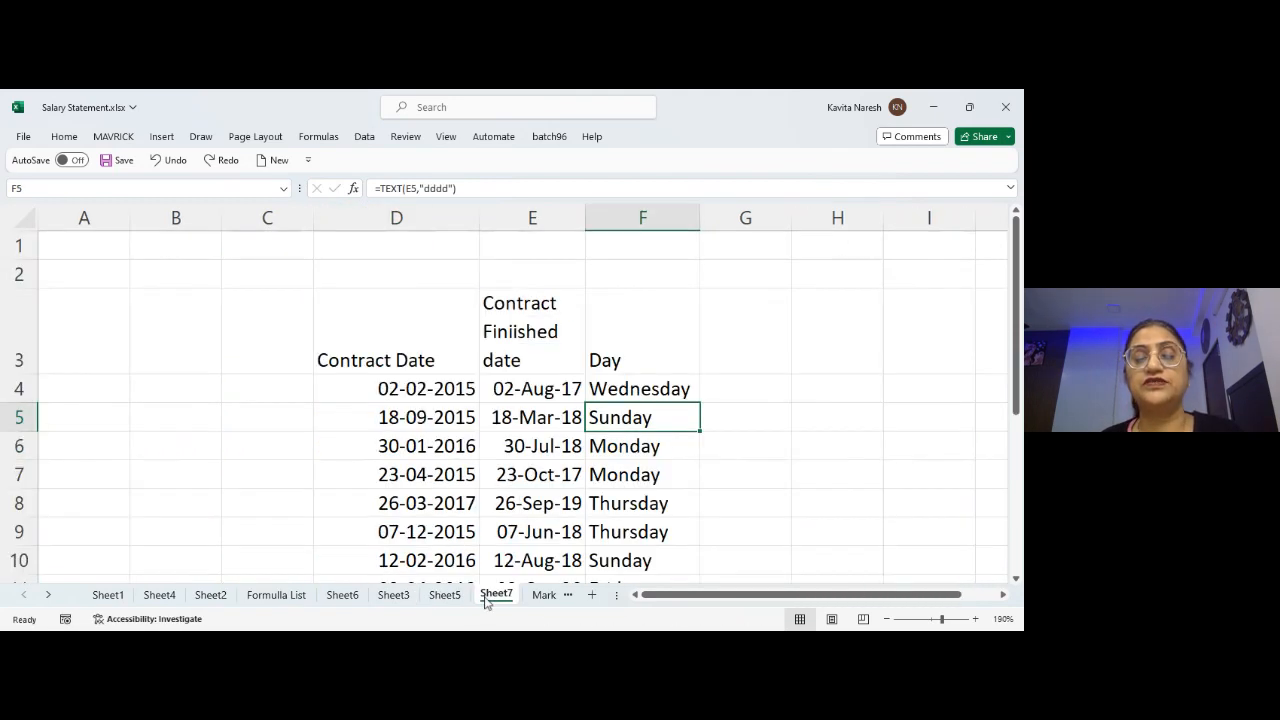
left_click(447, 389)
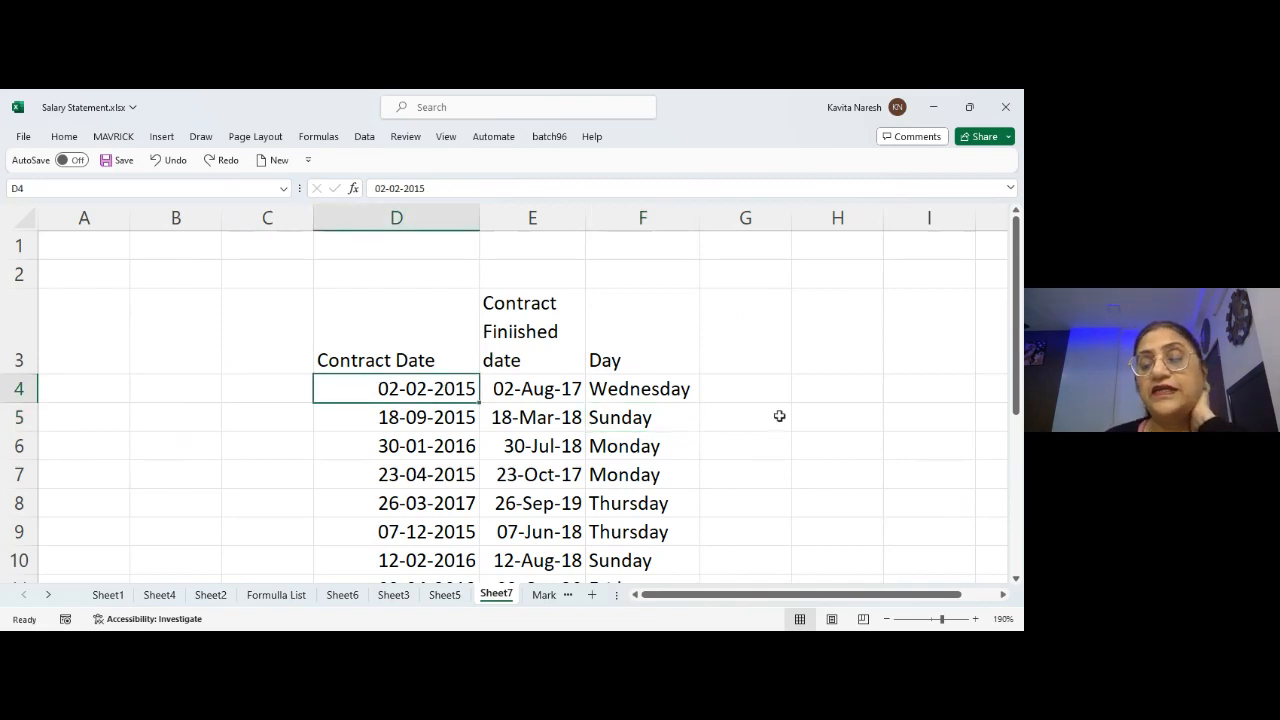
left_click(745, 348)
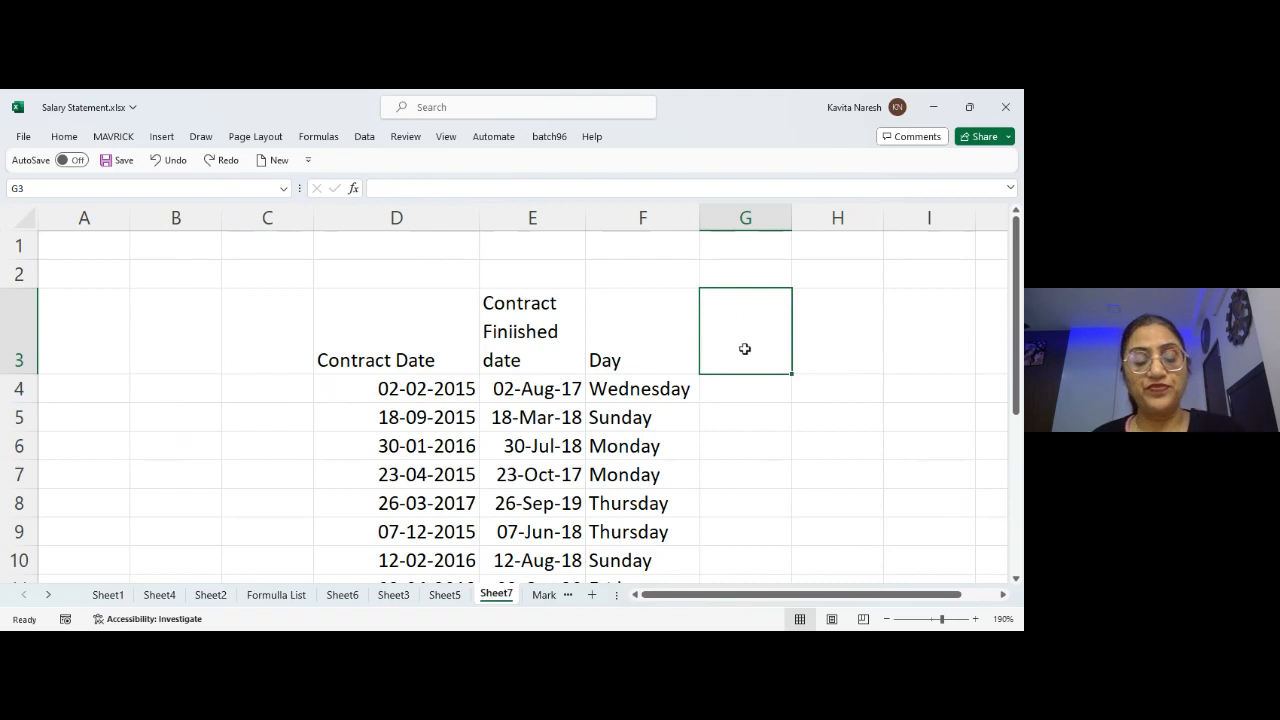
type("Eomo")
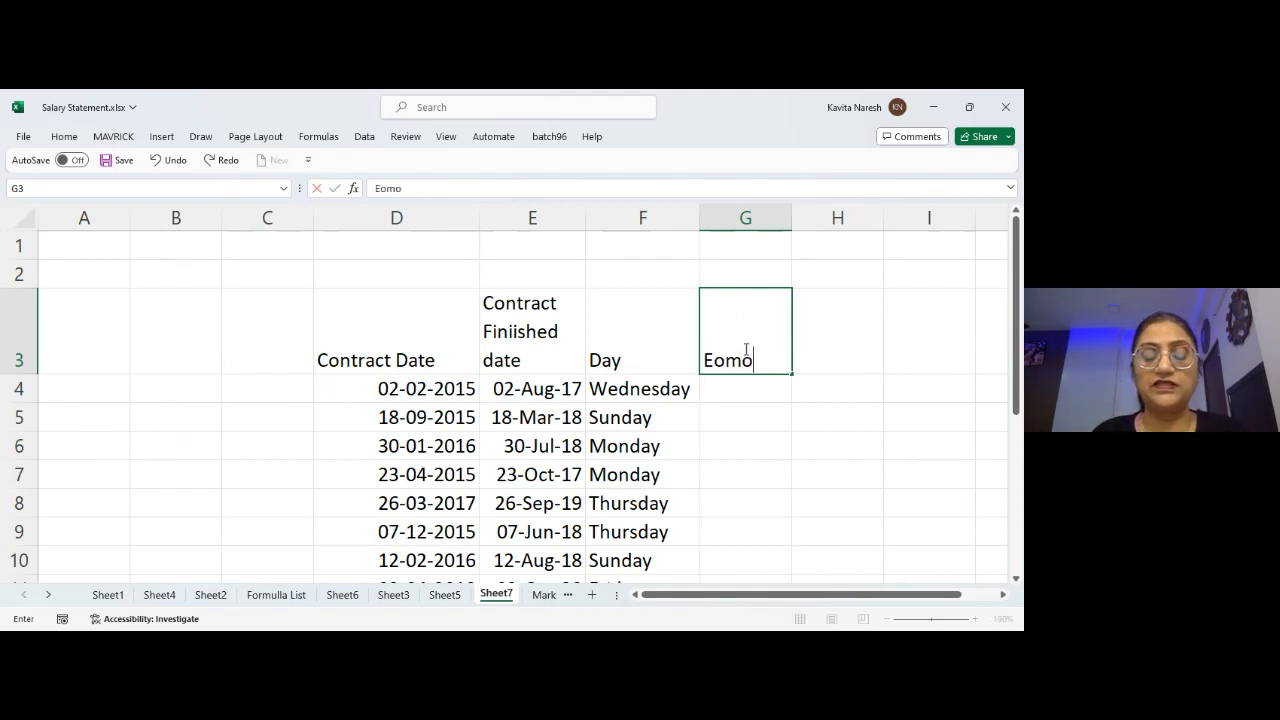
type("nth")
key("Return")
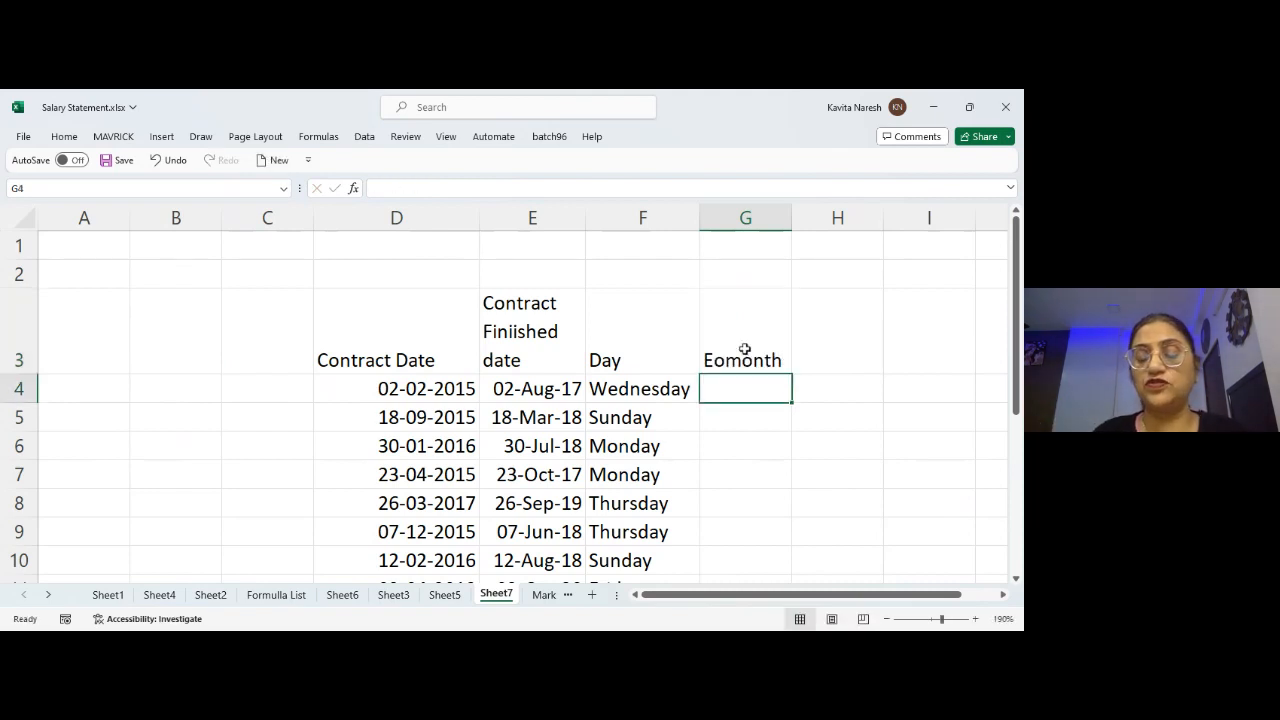
- Enter =EOMONTH(D4,60) in G4 to find the month end 60 months after the contract date
type("=e")
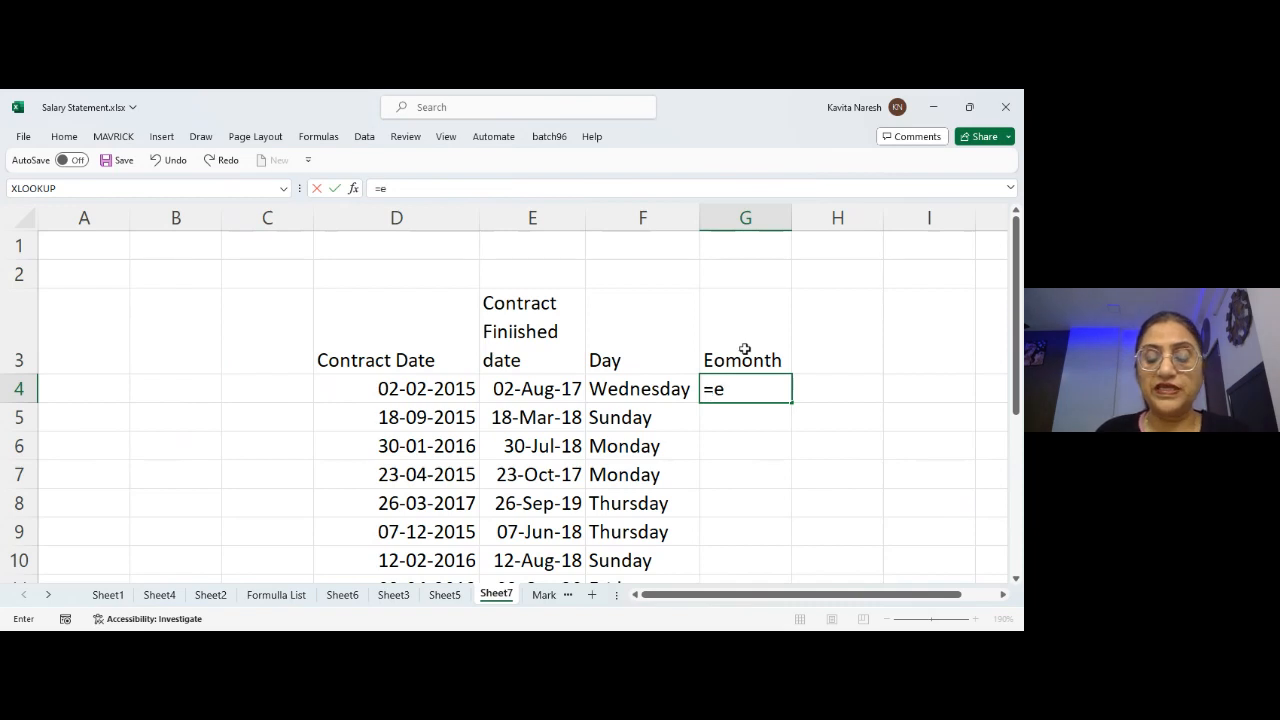
type("omo")
key("BackSpace")
key("Tab")
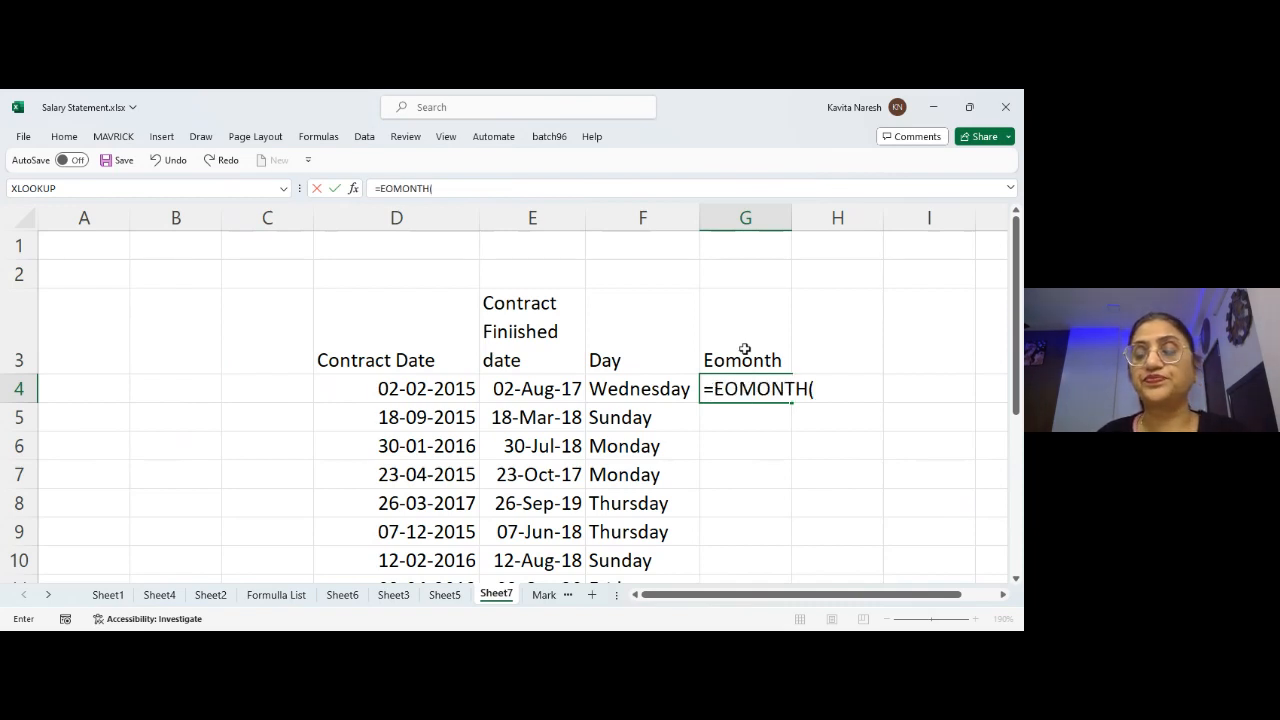
key("Left")
key("Left")
key("Left")
type(",")
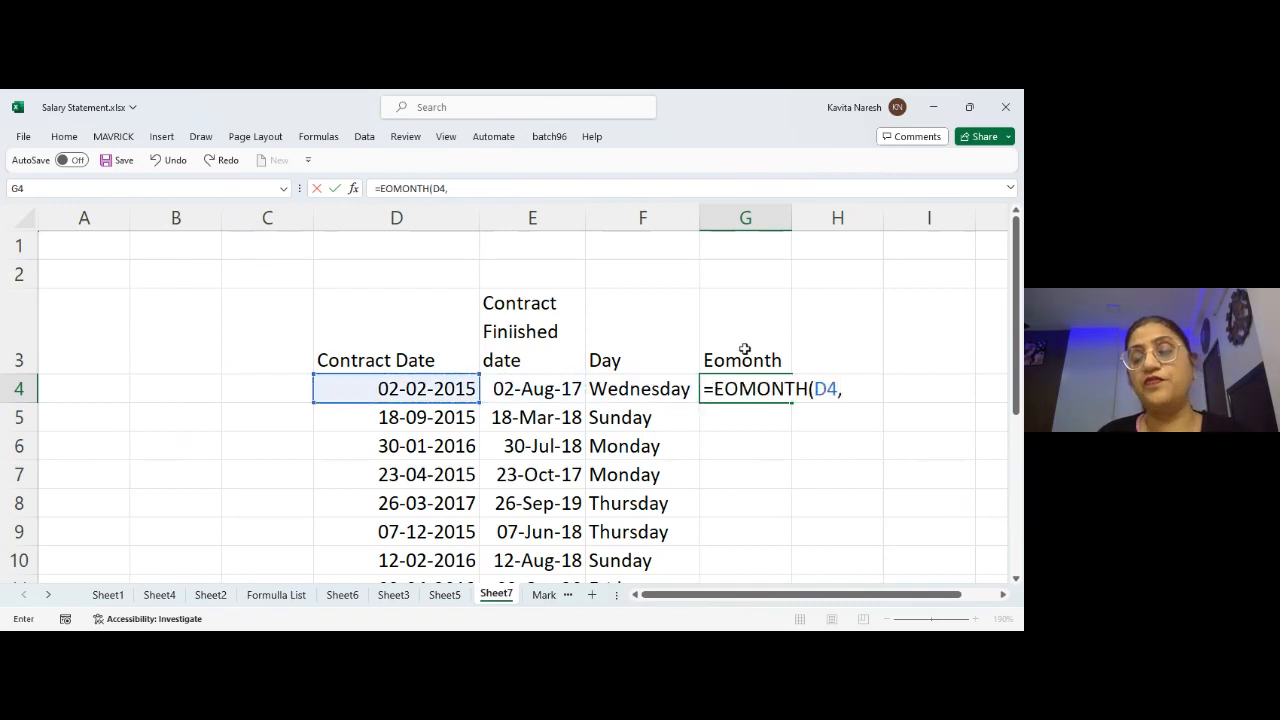
type("3")
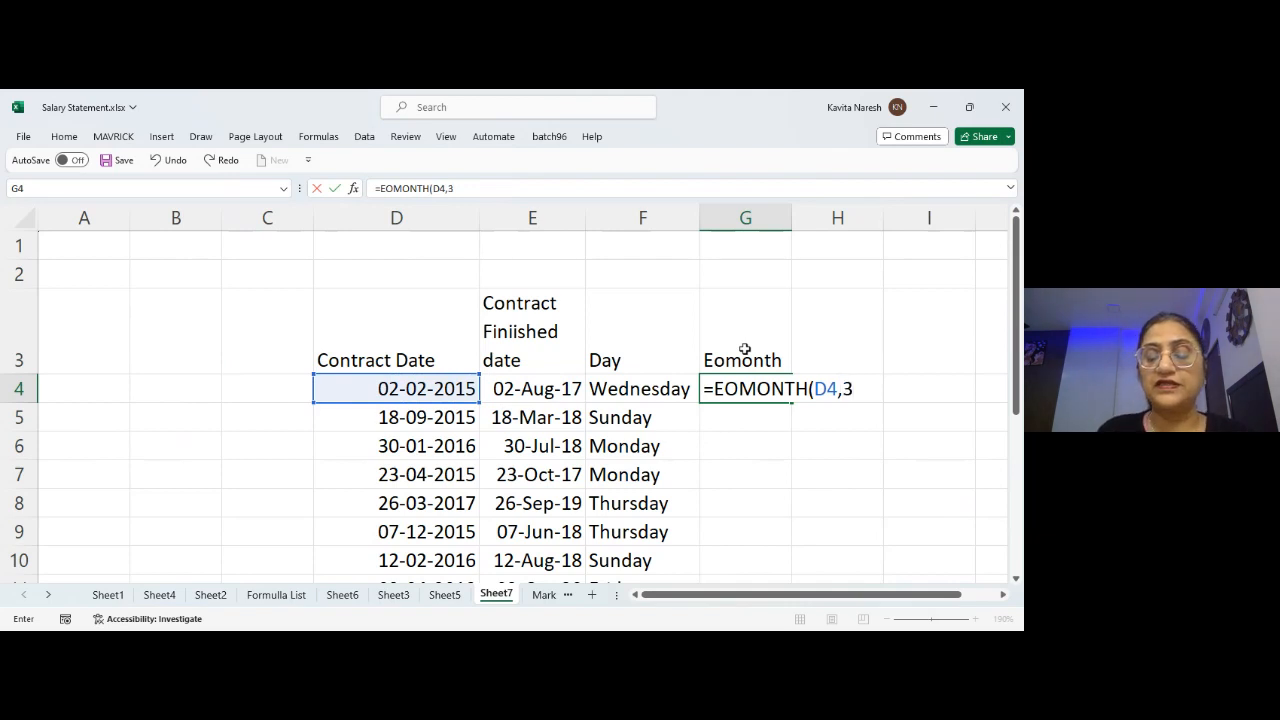
key("BackSpace")
type("60)")
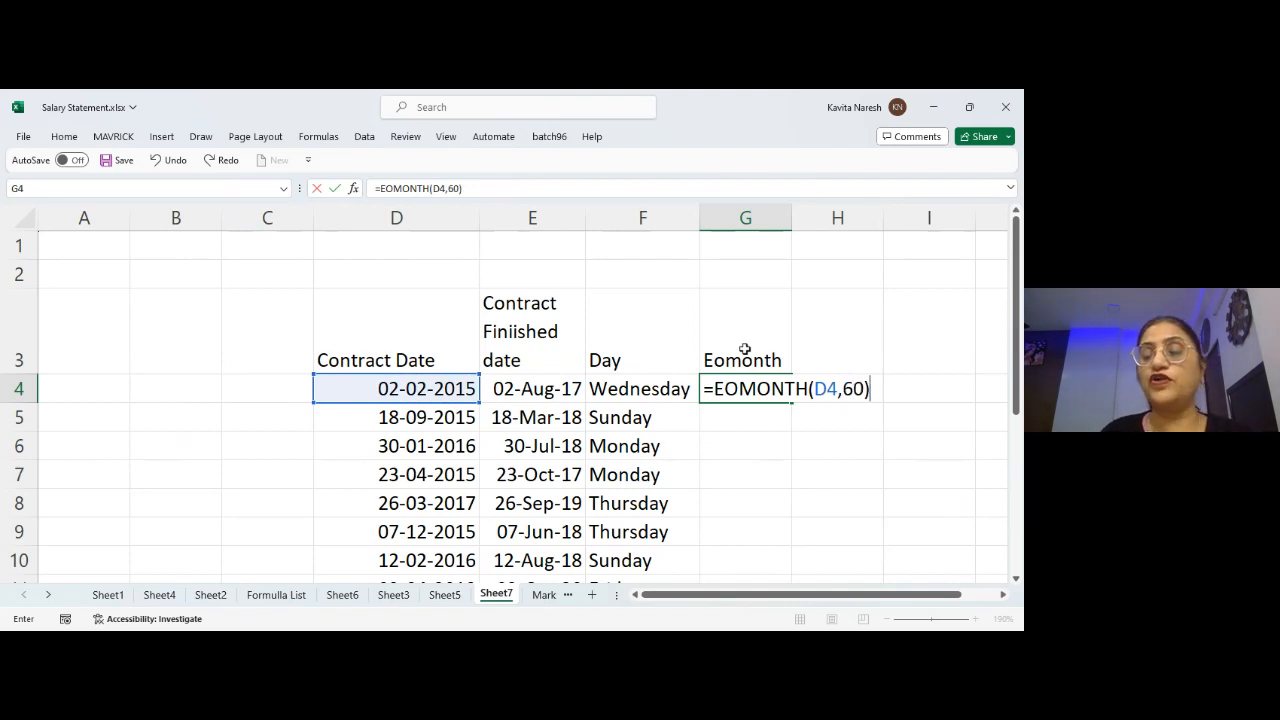
key("Return")
key("Up")
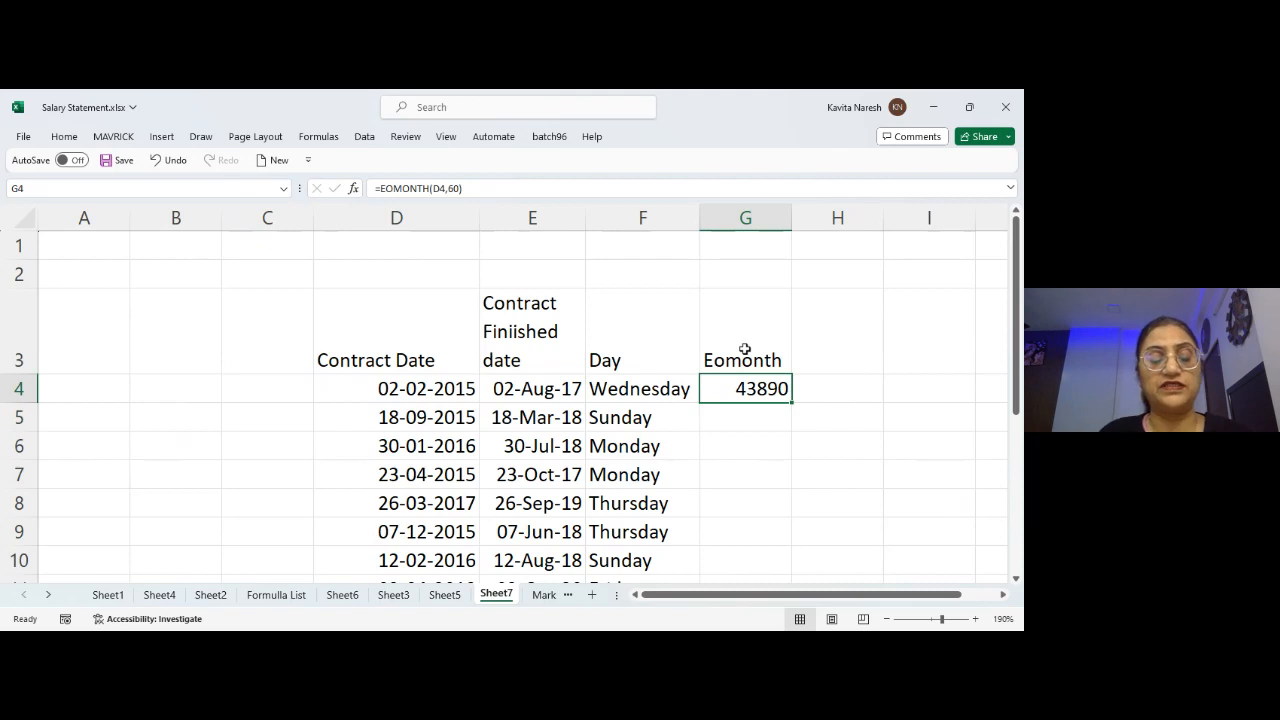
- Format the EOMONTH result in G4 as a day-month-year date and check its formula
key("ctrl+shift+3")
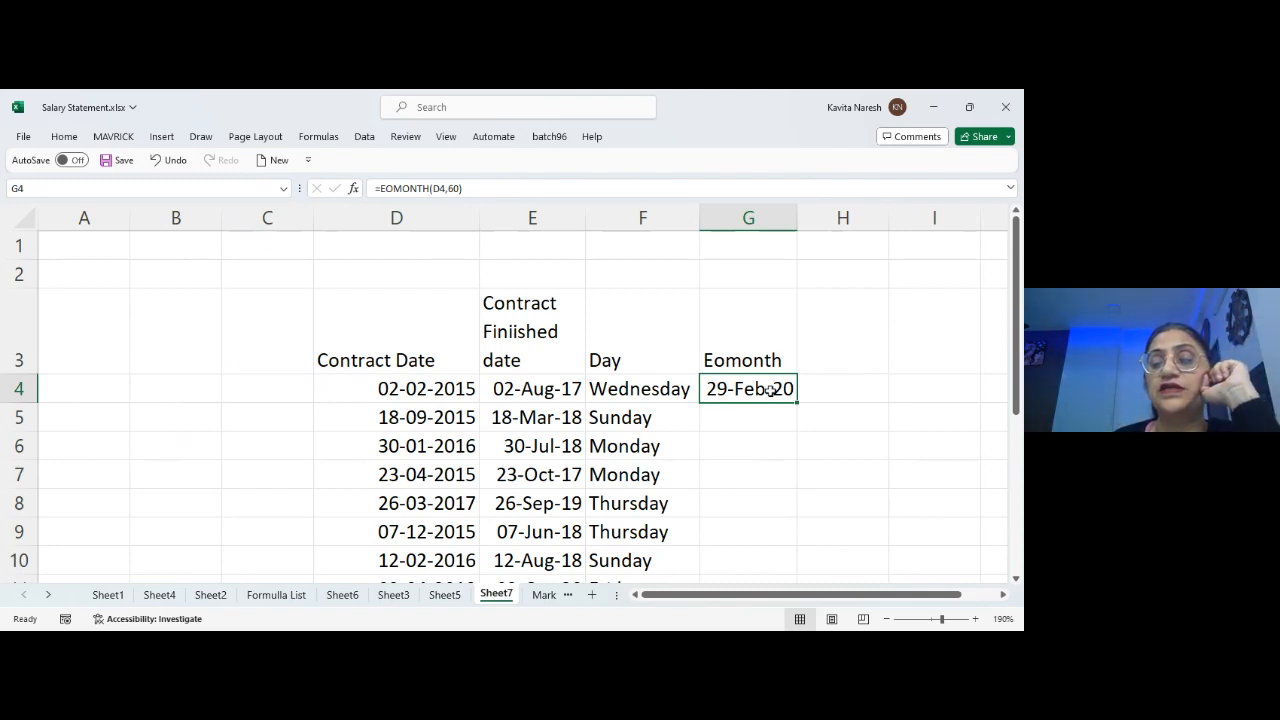
double_click(770, 390)
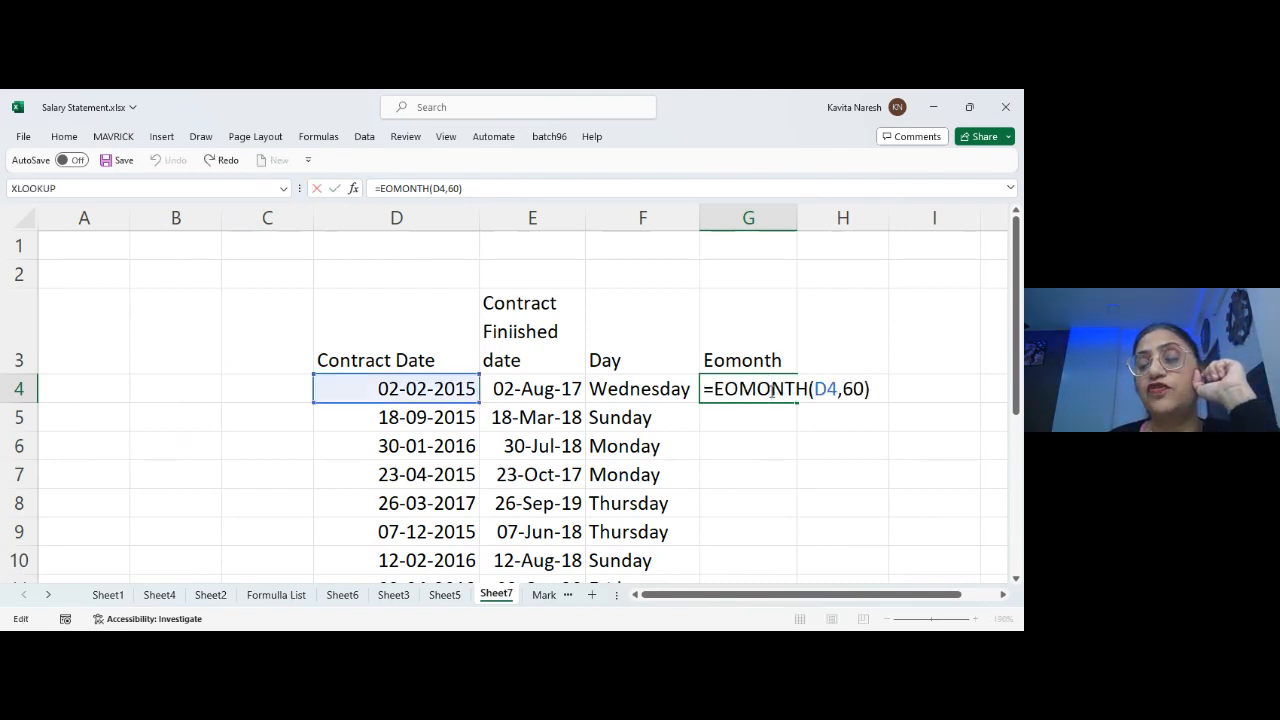
key("Return")
- Enter the current date, 21-12-2023, as a fixed value in H4 and autofit column H
left_click(856, 380)
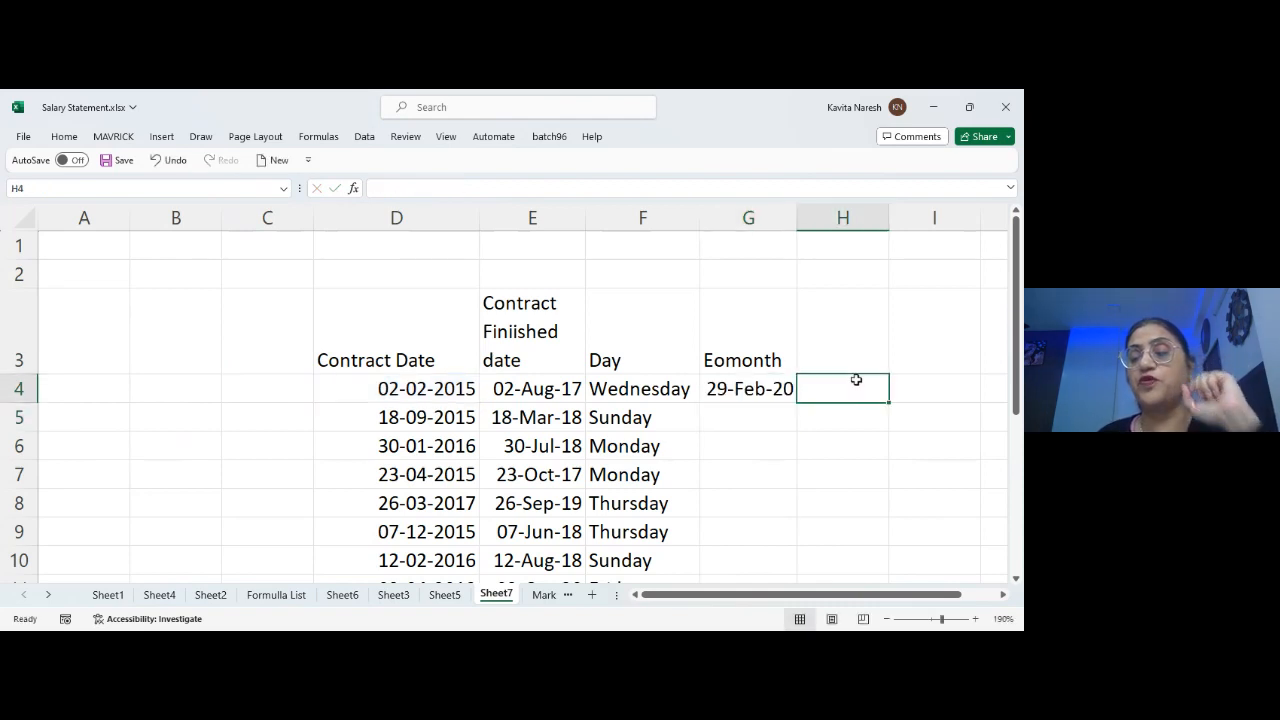
key("ctrl+semicolon")
key("Tab")
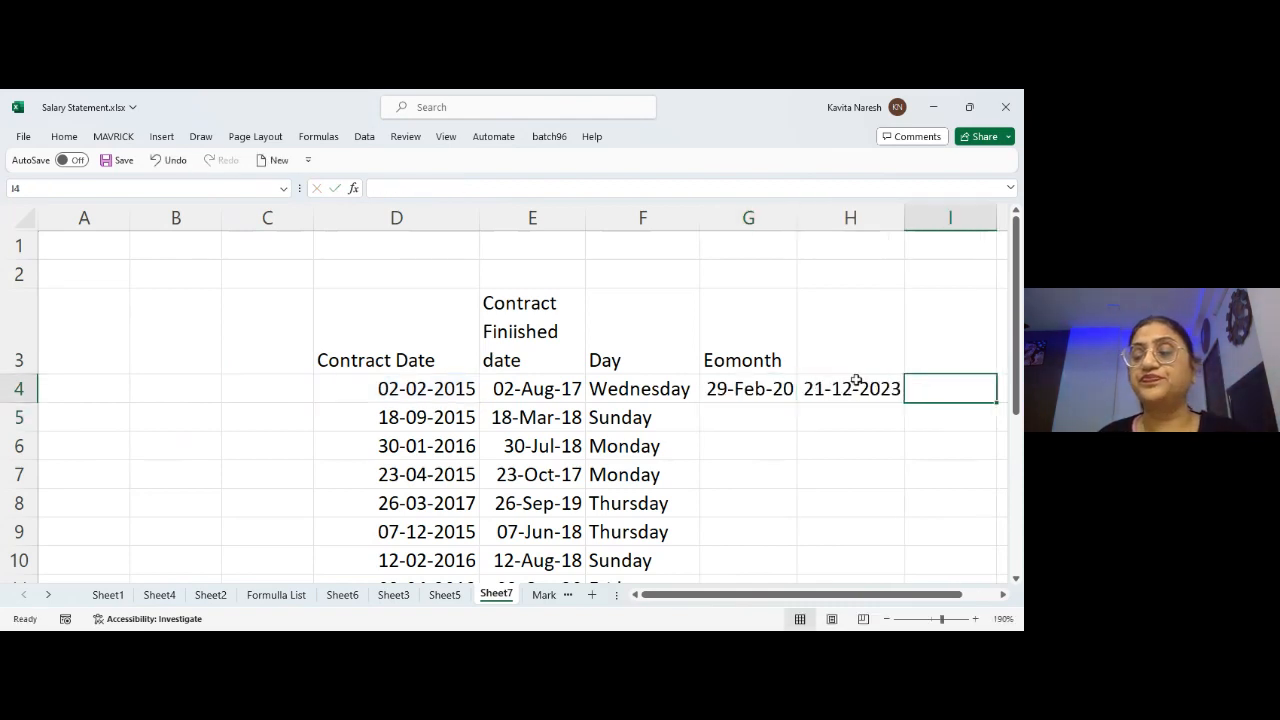
double_click(905, 216)
- Enter =EOMONTH(H4,3) in I4 to find the month end three months after the date in H4
left_click(1004, 596)
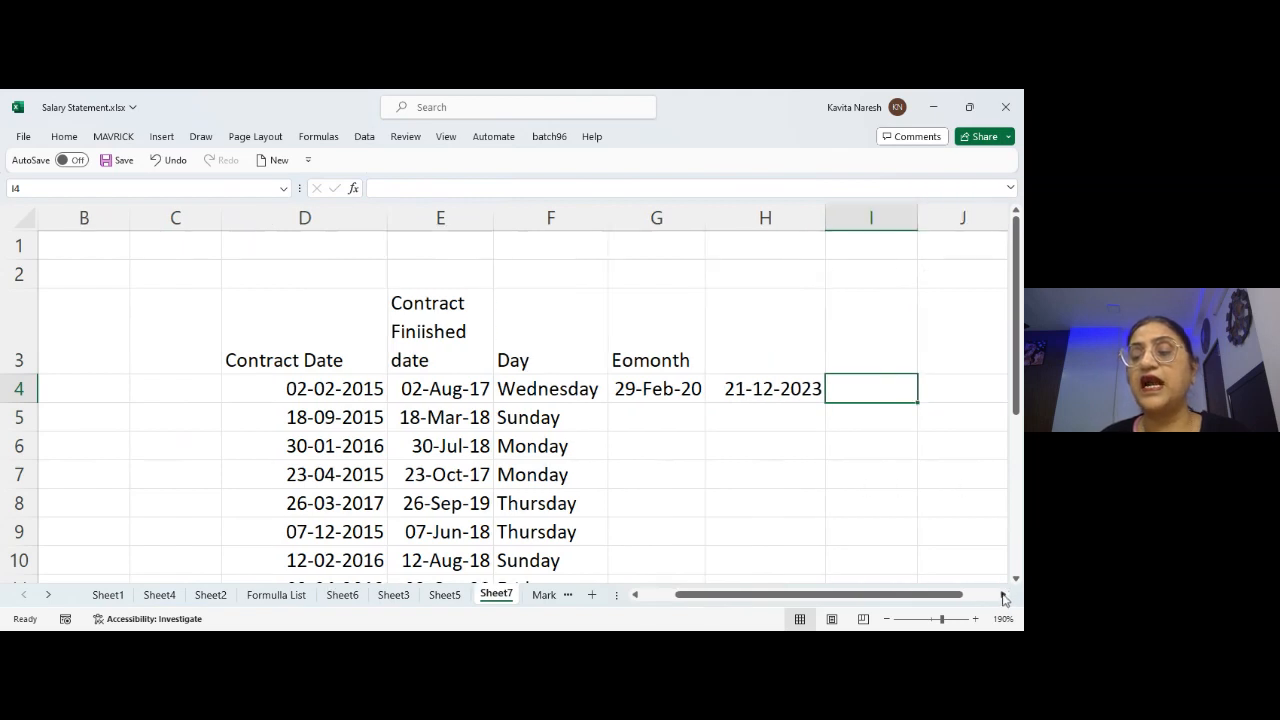
left_click(1004, 596)
type("=")
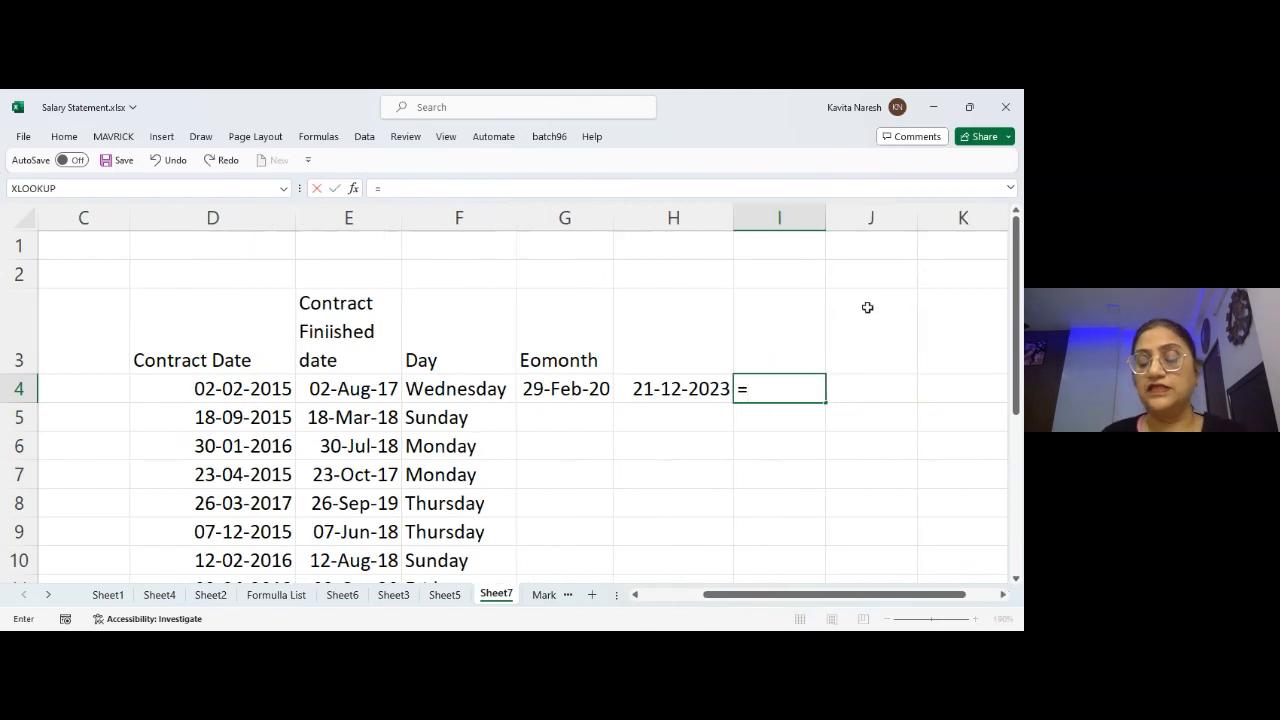
type("eomo")
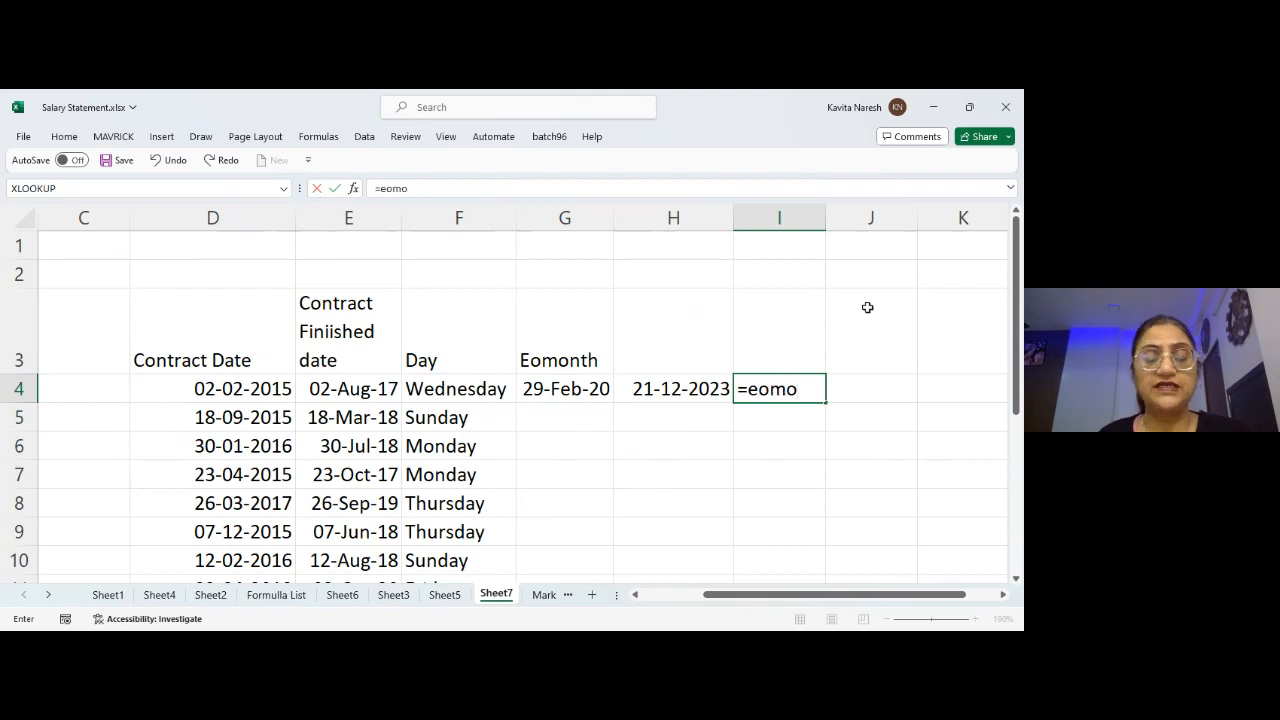
key("Tab")
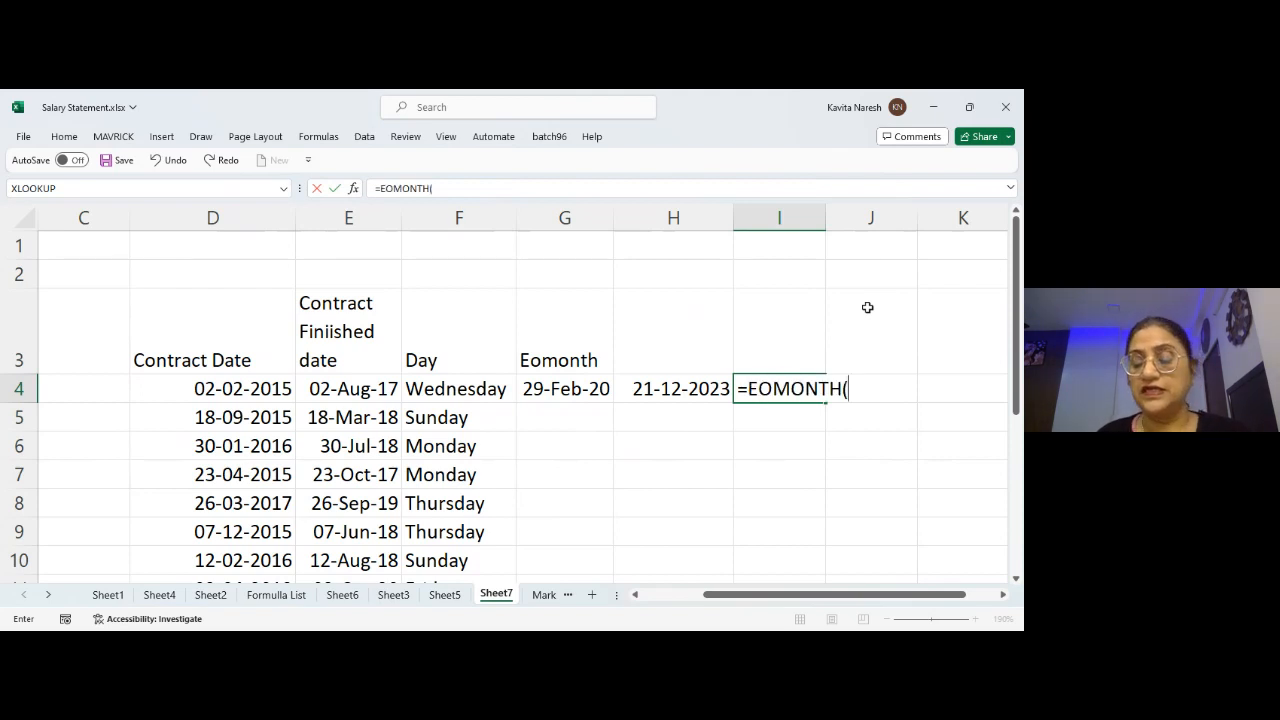
key("Left")
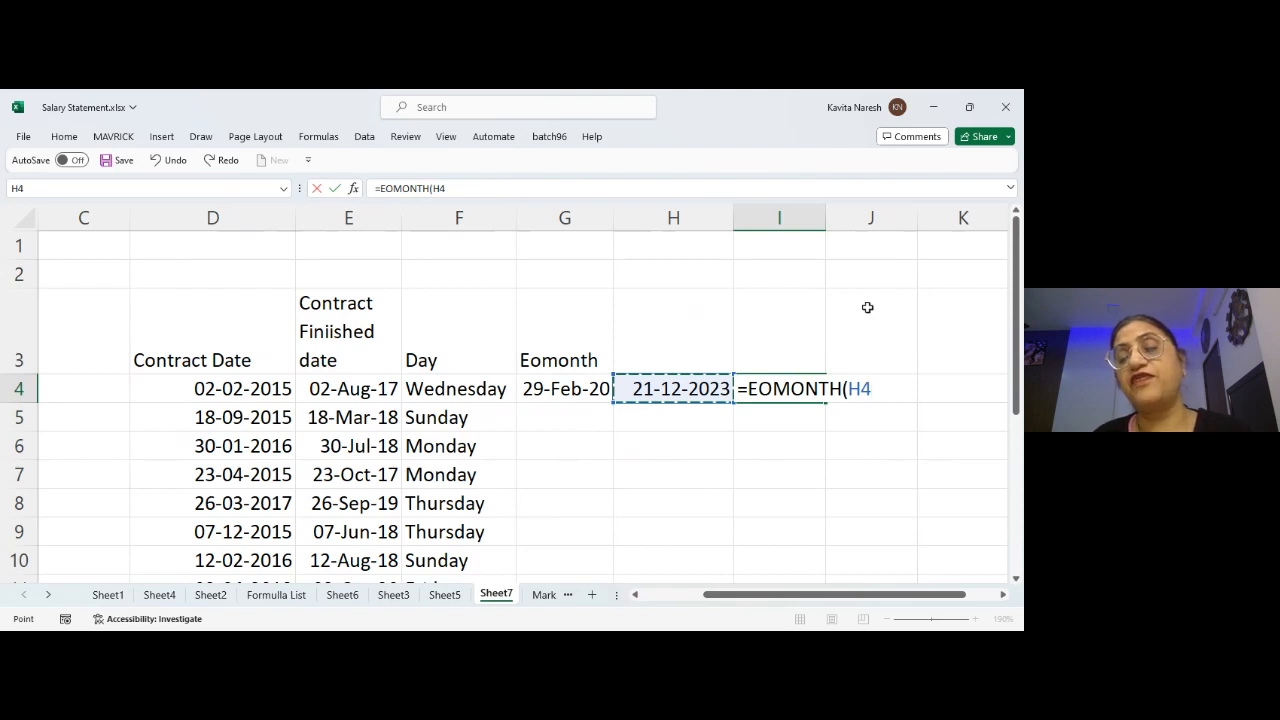
type(",3)")
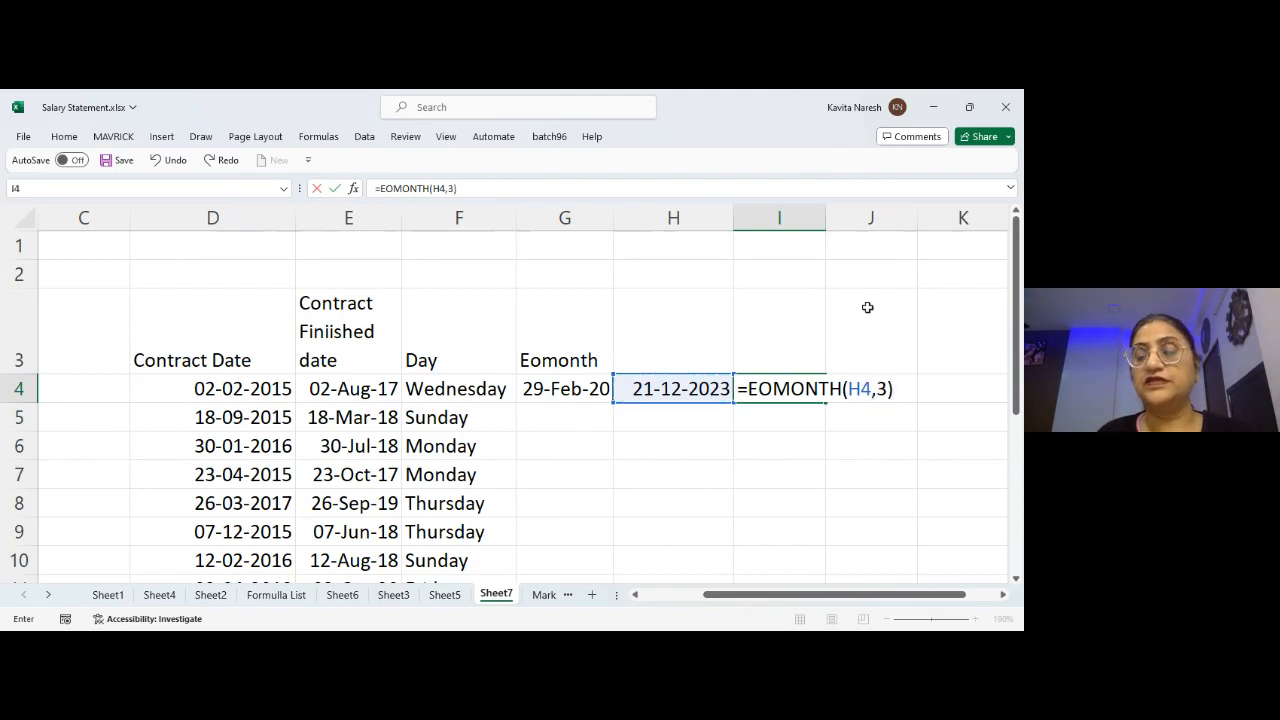
key("Return")
key("Up")
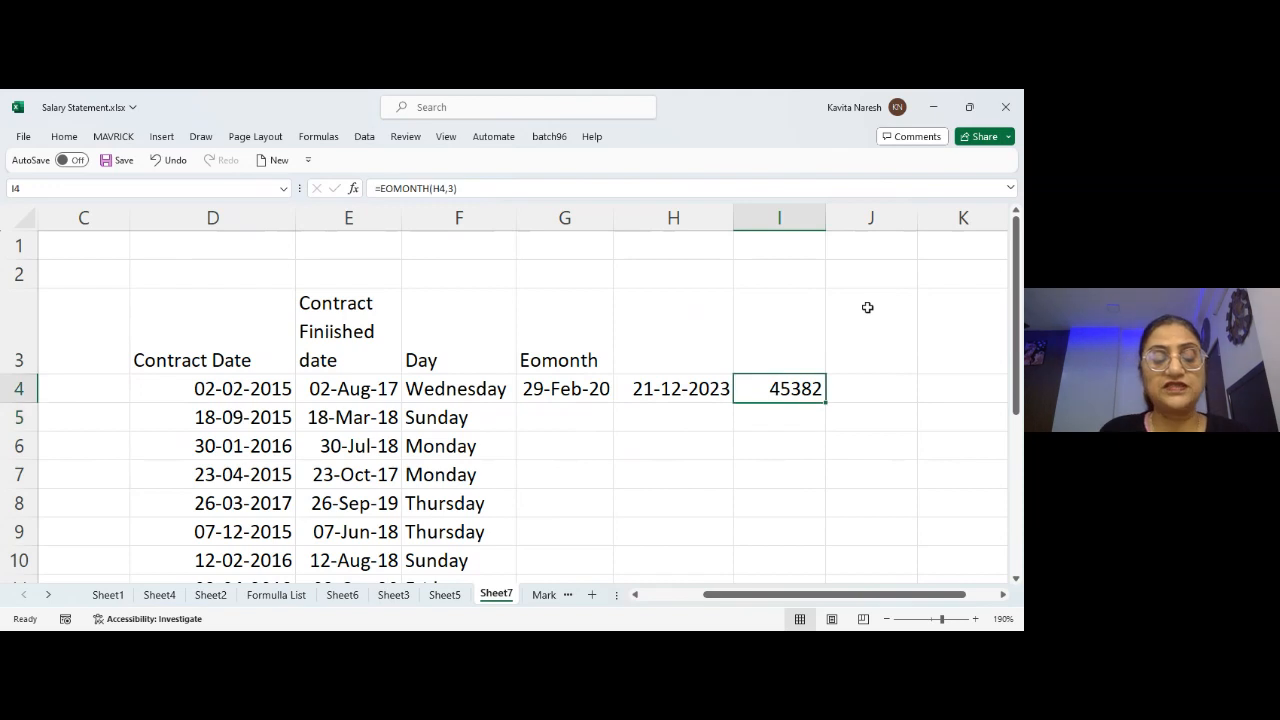
- Format the EOMONTH result in I4 as a day-month-year date and review its formula against H4
key("ctrl+shift+3")
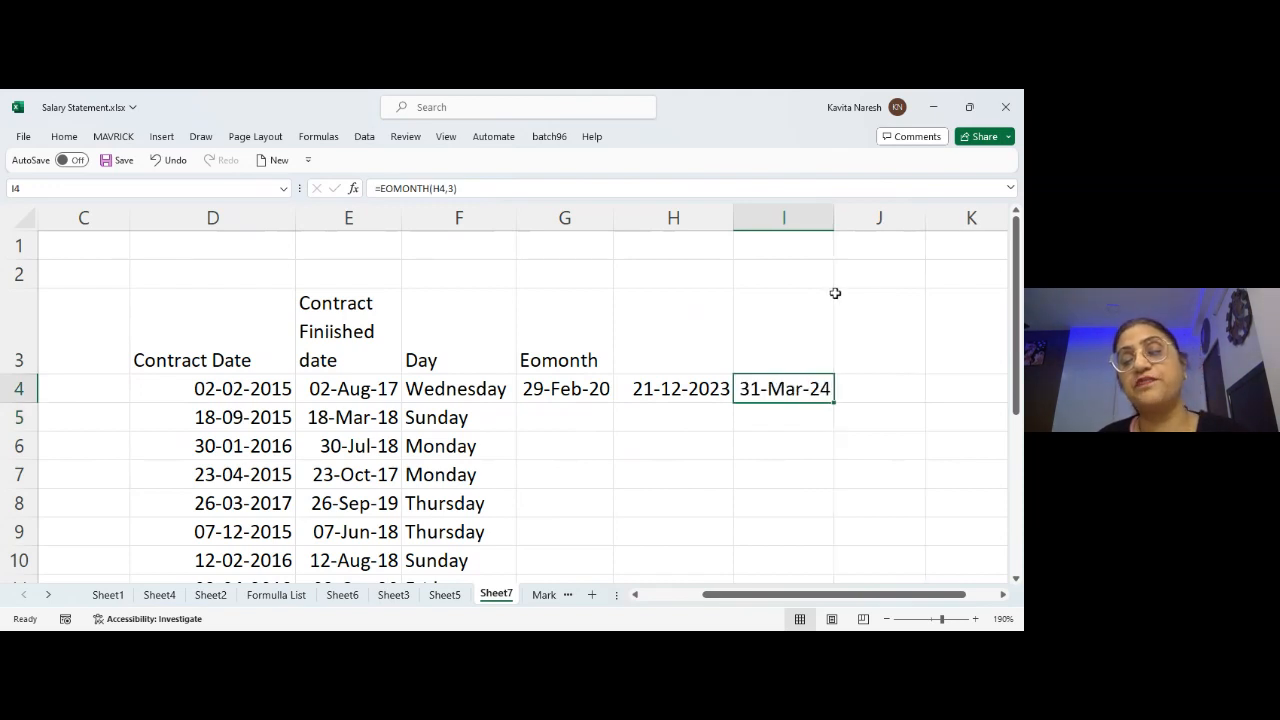
left_click(697, 396)
left_click(807, 388)
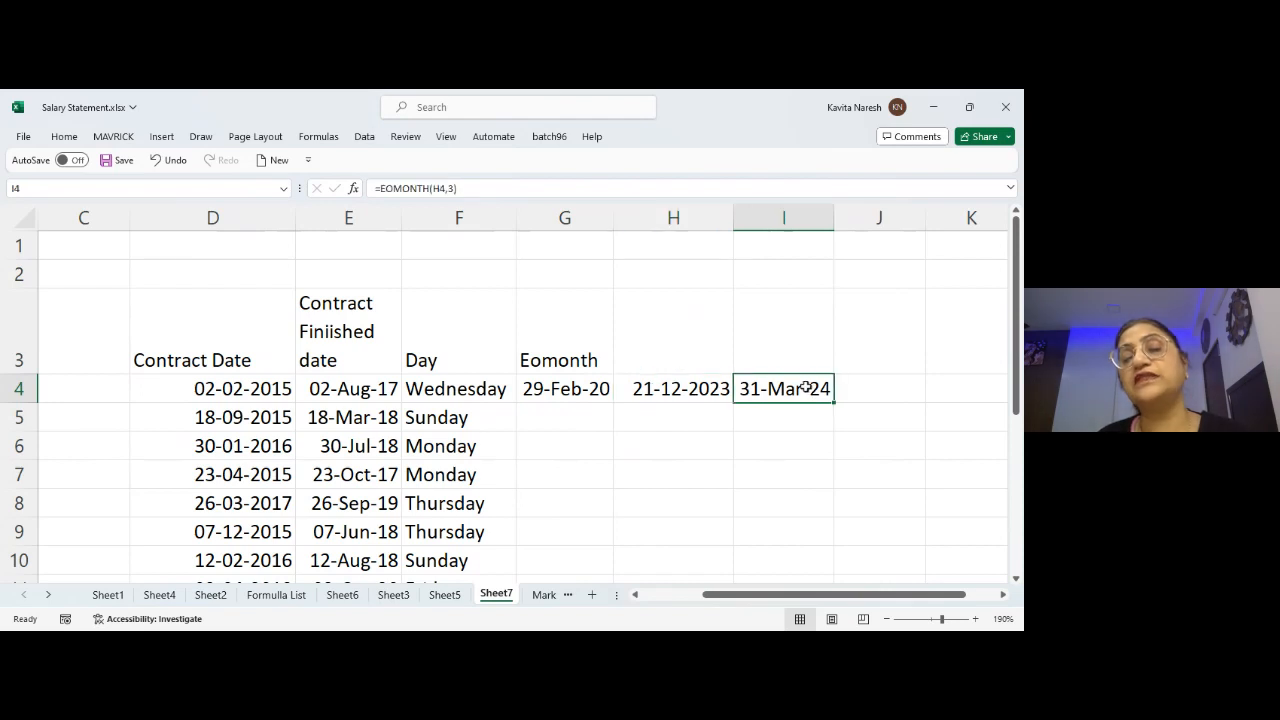
double_click(807, 388)
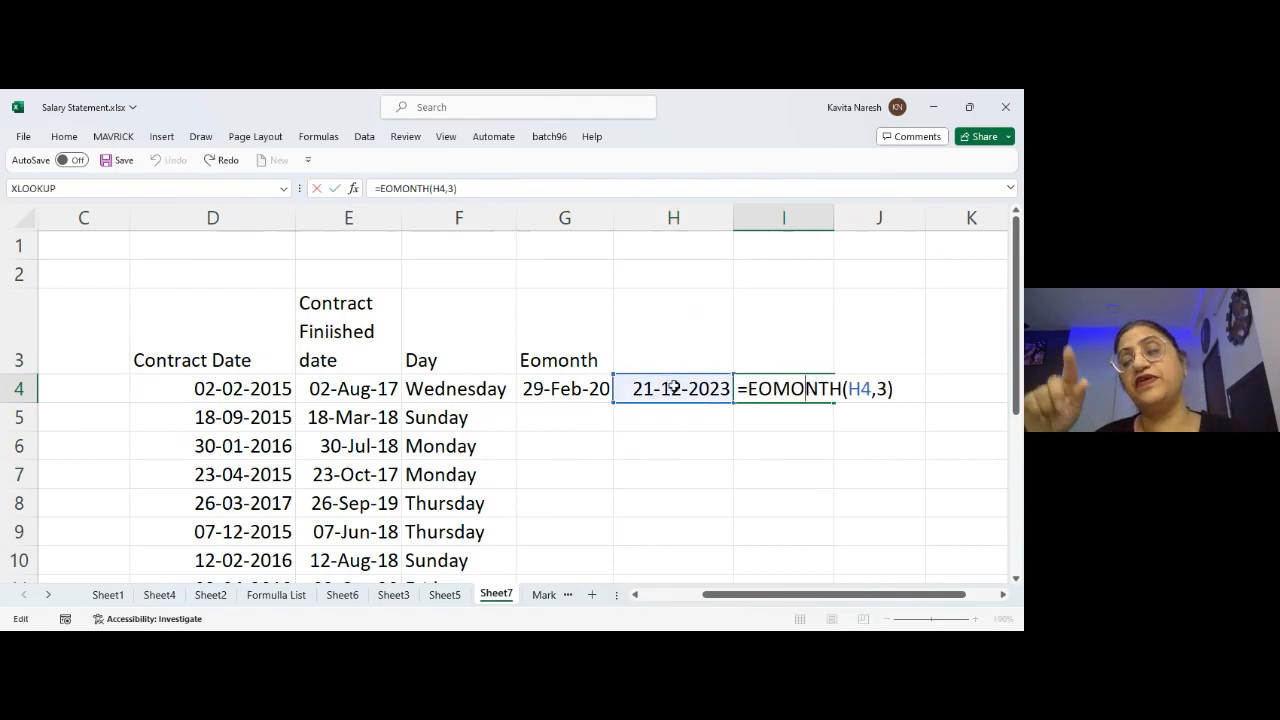
key("Return")
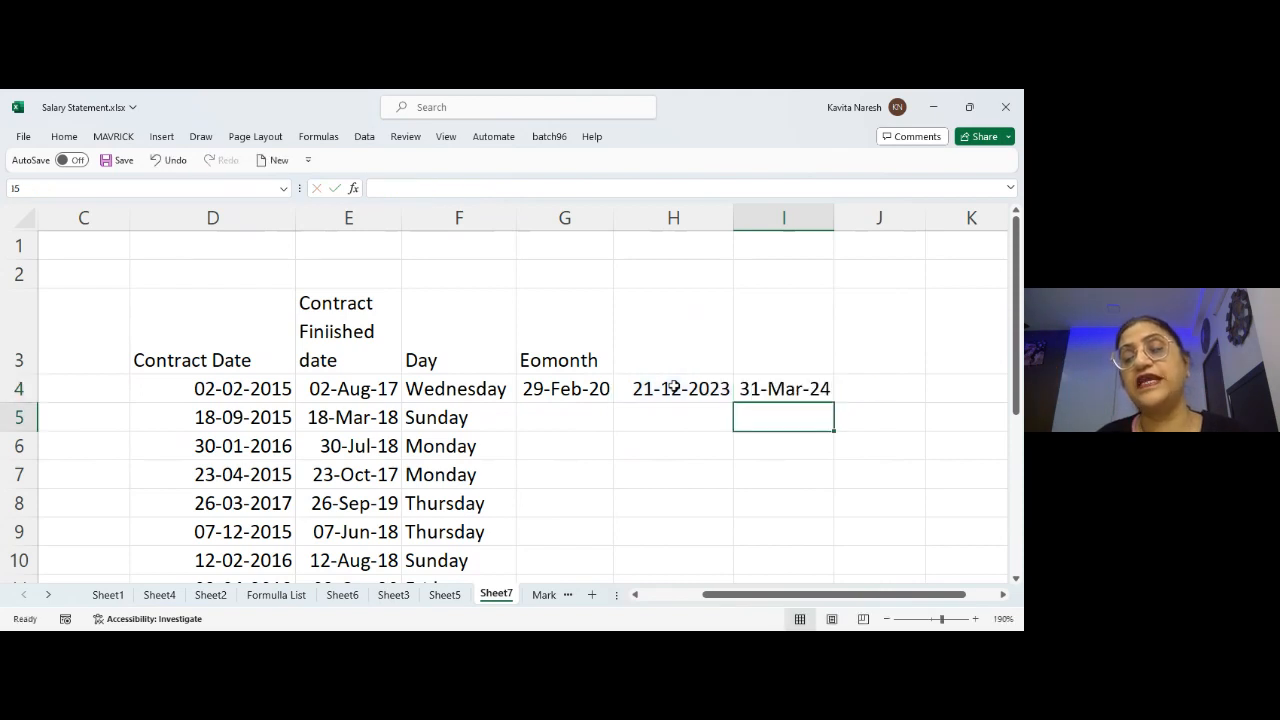
key("Up")
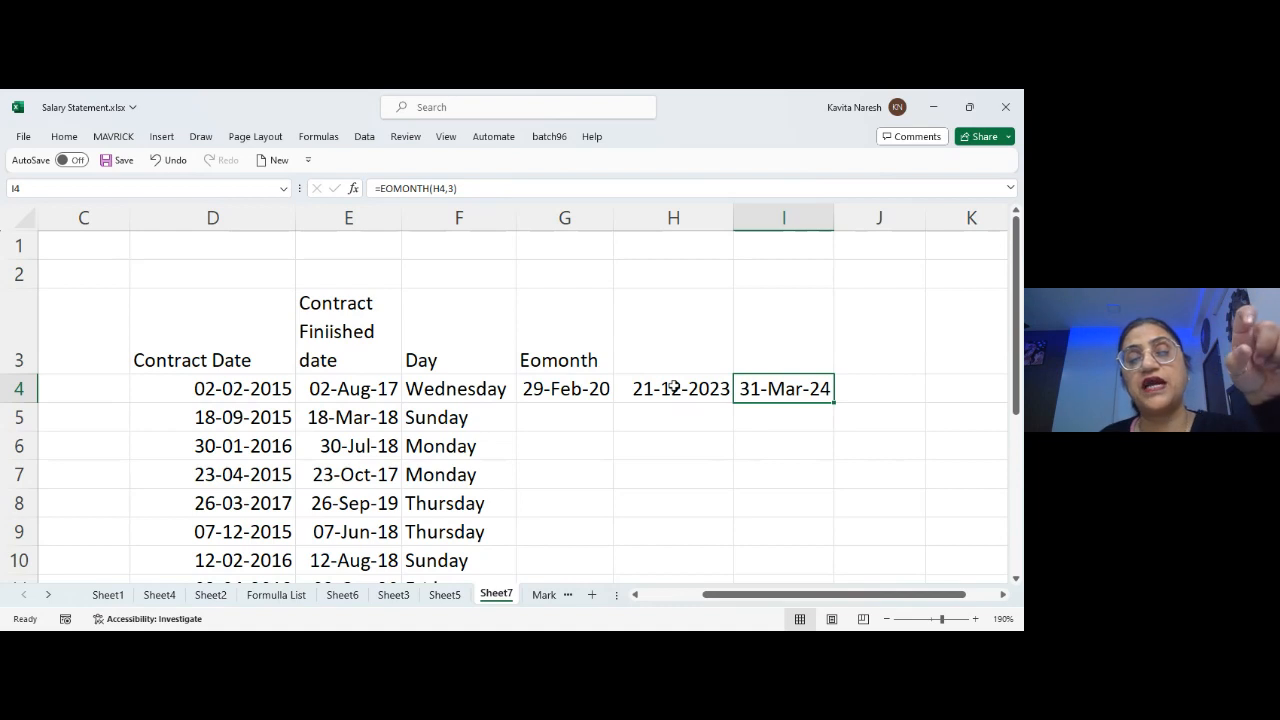
- Wrap the I4 formula in TEXT so it reads =TEXT(EOMONTH(H4,3),"dddd") and returns the weekday name
key("F2")
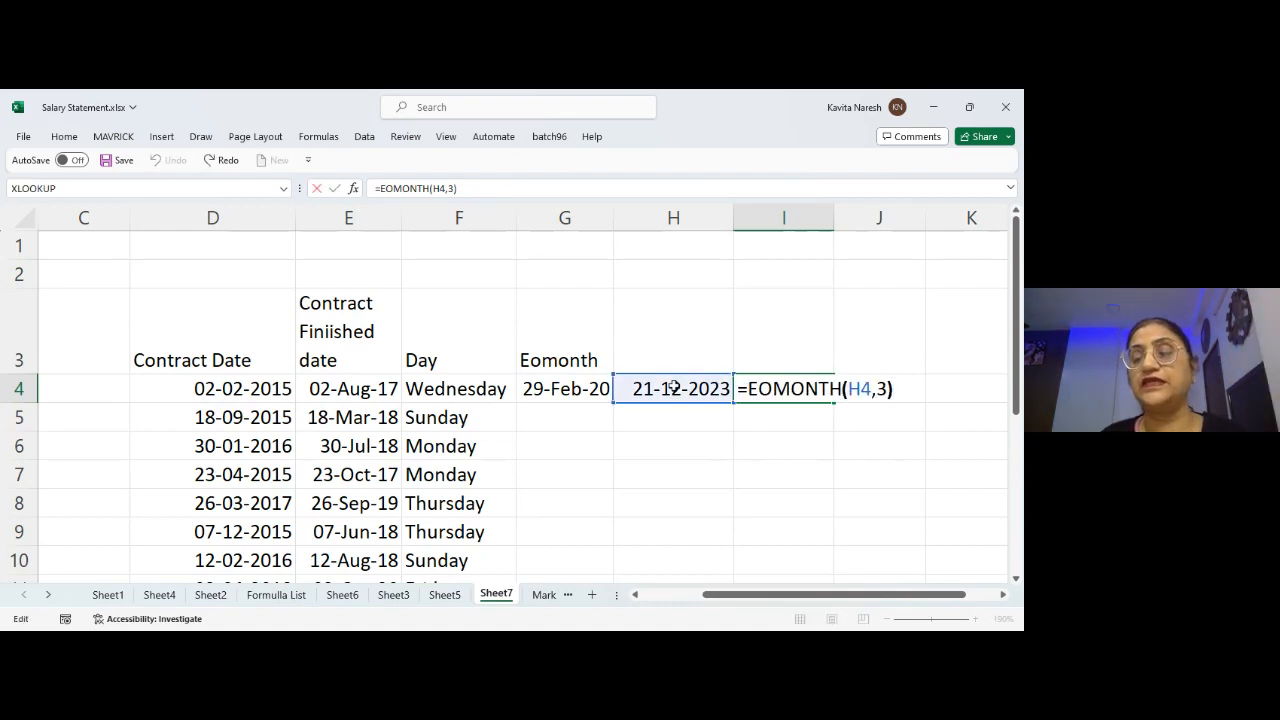
key("Left")
key("Left")
key("Left")
key("Left")
key("Left")
key("Left")
key("Left")
key("Left")
key("Left")
key("Left")
key("Left")
key("Left")
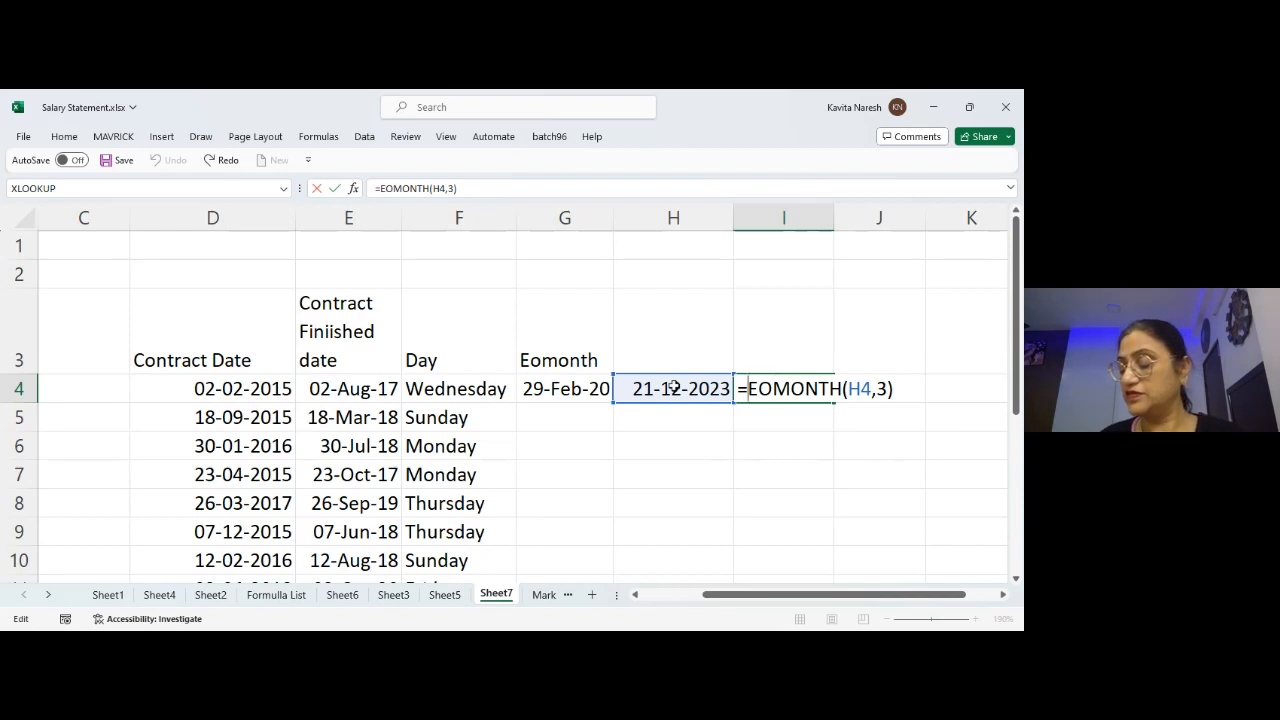
type("text")
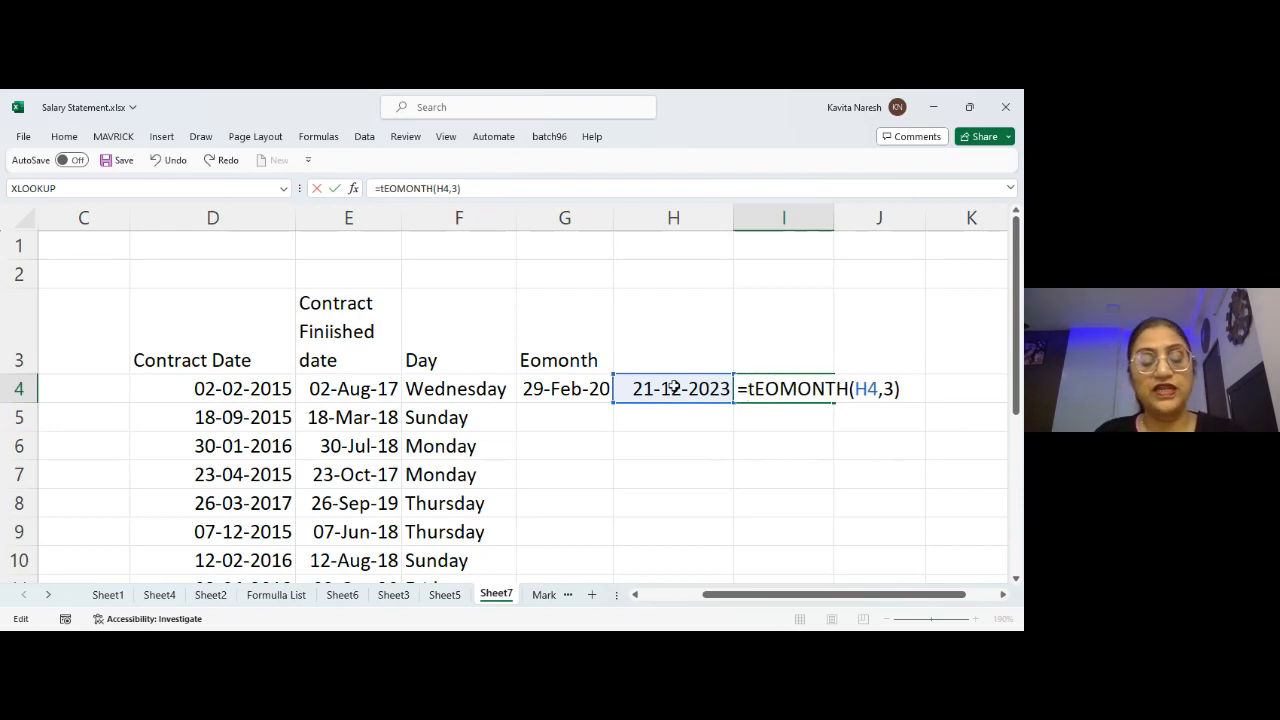
type("(")
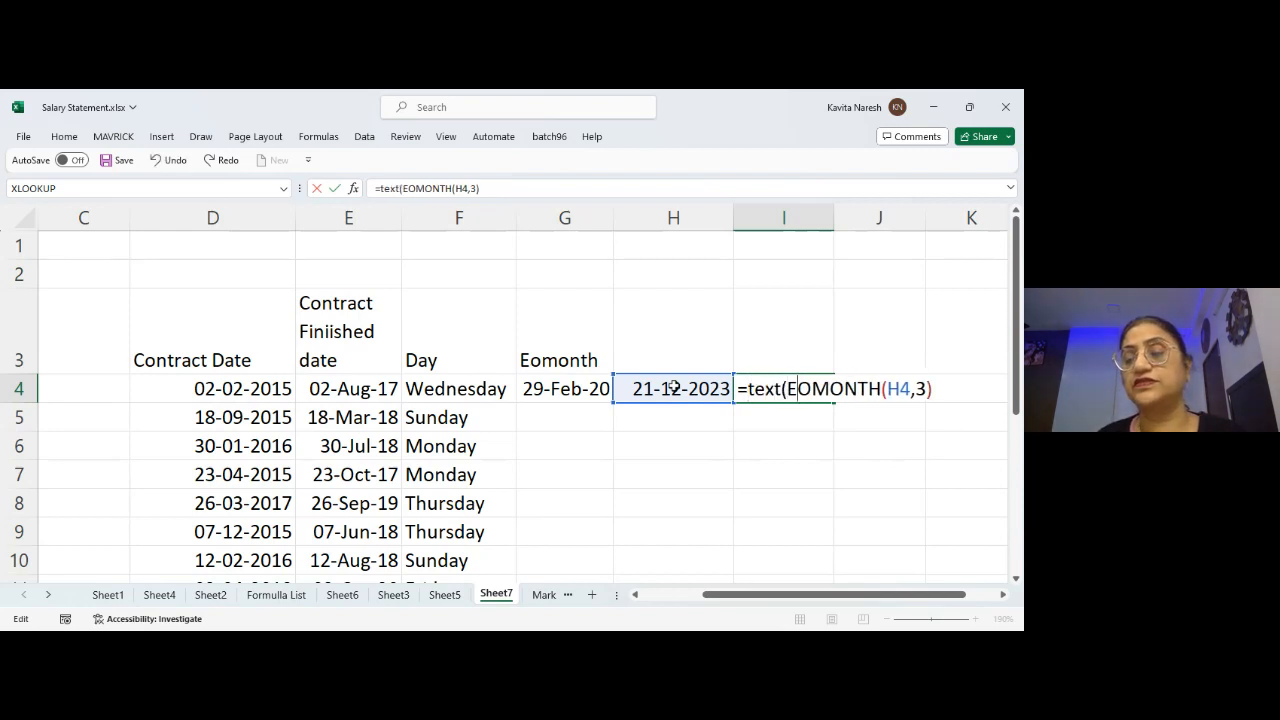
key("End")
type("),\"dddd")
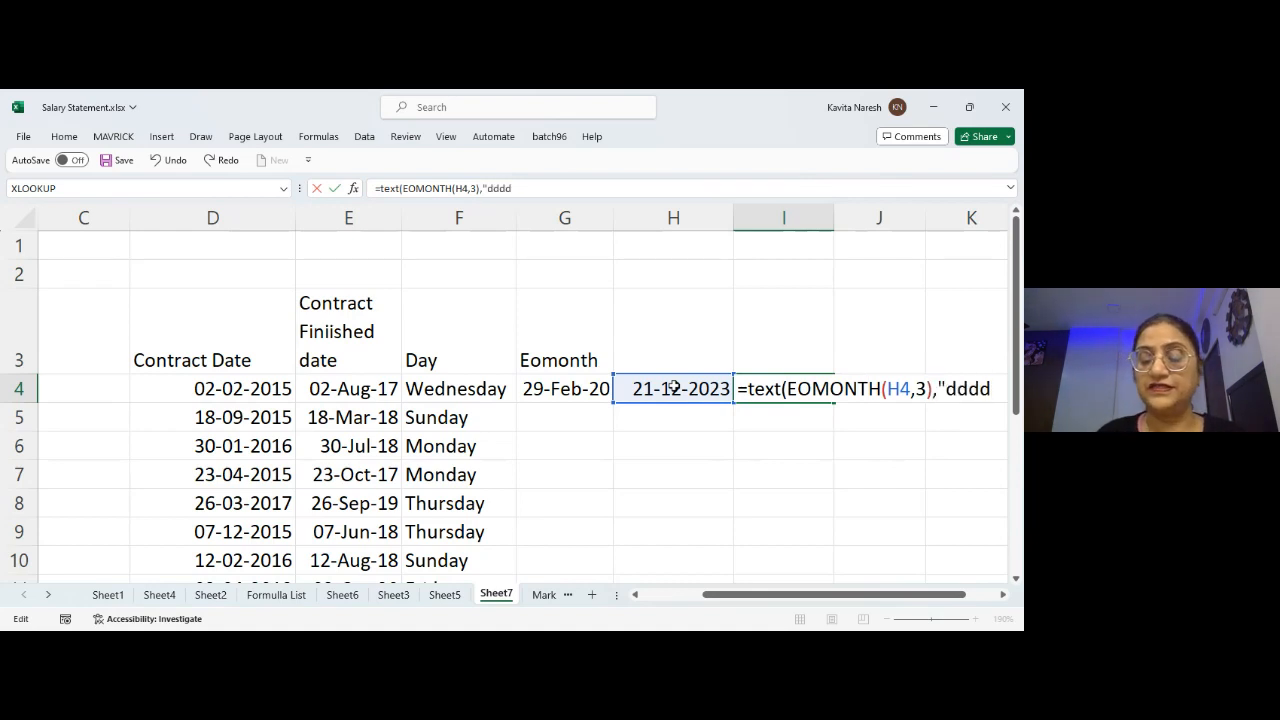
type("\")")
key("Return")
key("Up")
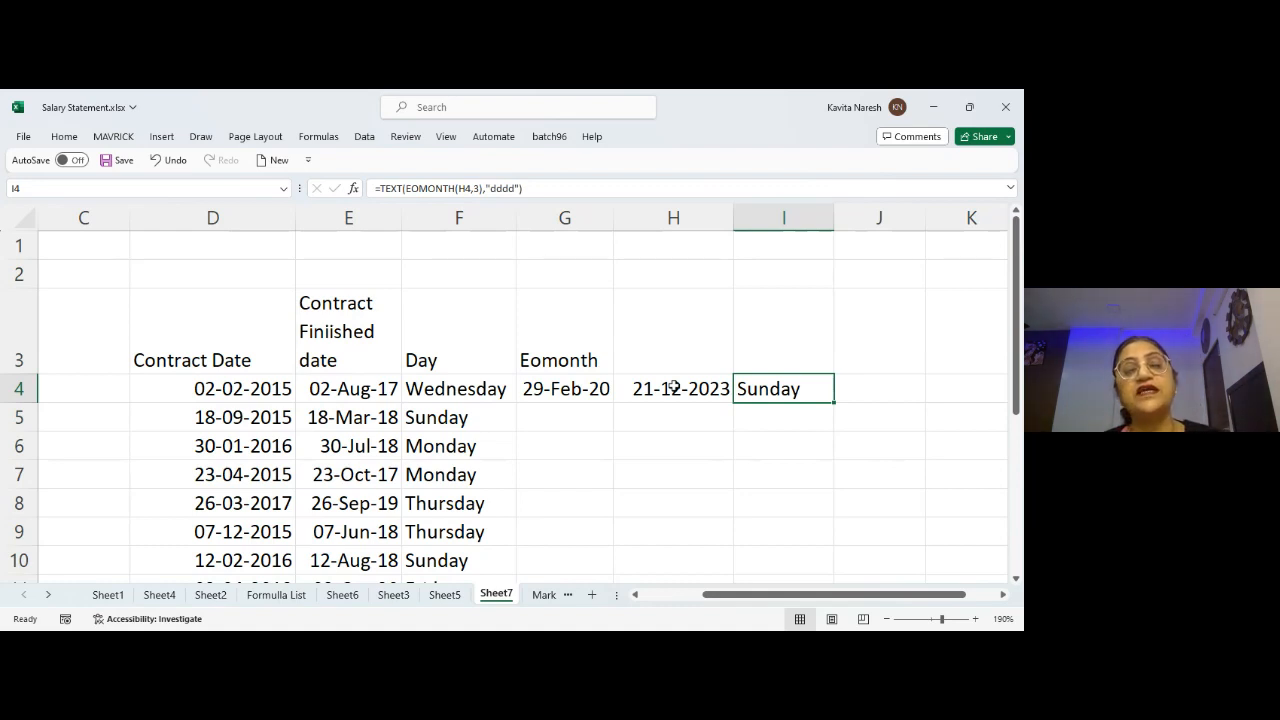
key("Left")
key("Left")
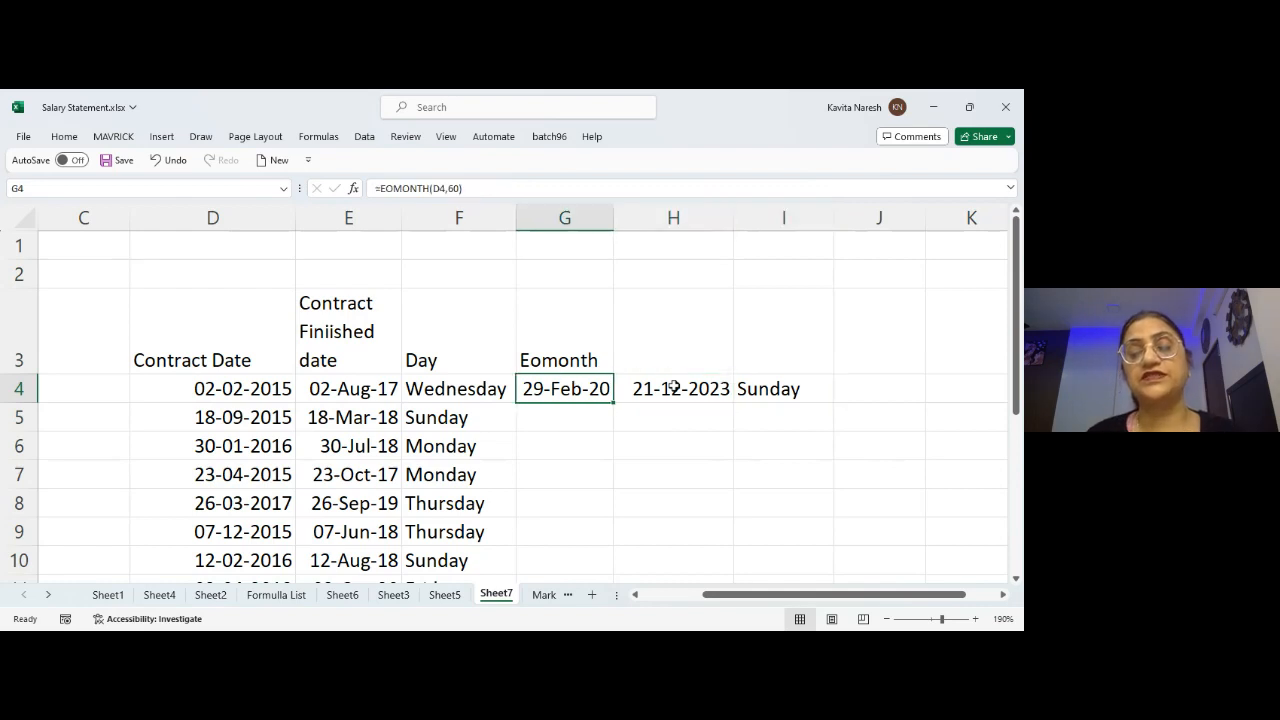
left_click(673, 388)
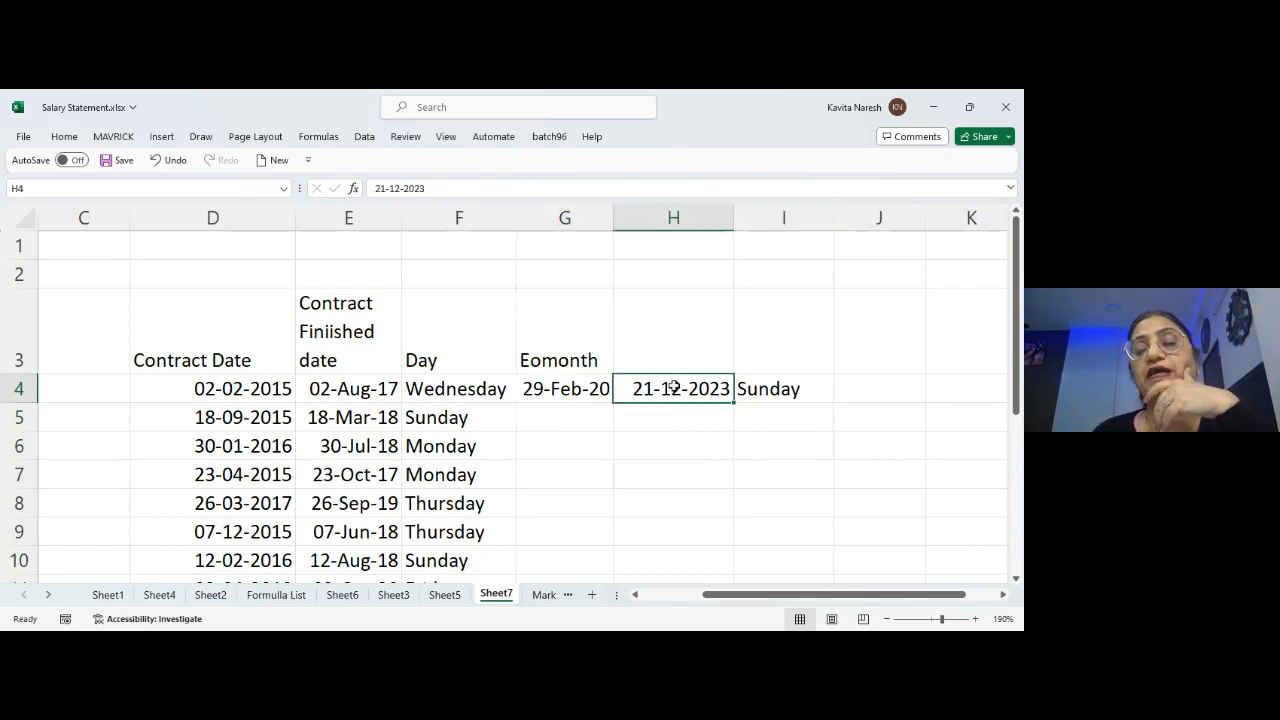
- Add the heading Edate in J3 of Sheet7
key("Right")
key("Right")
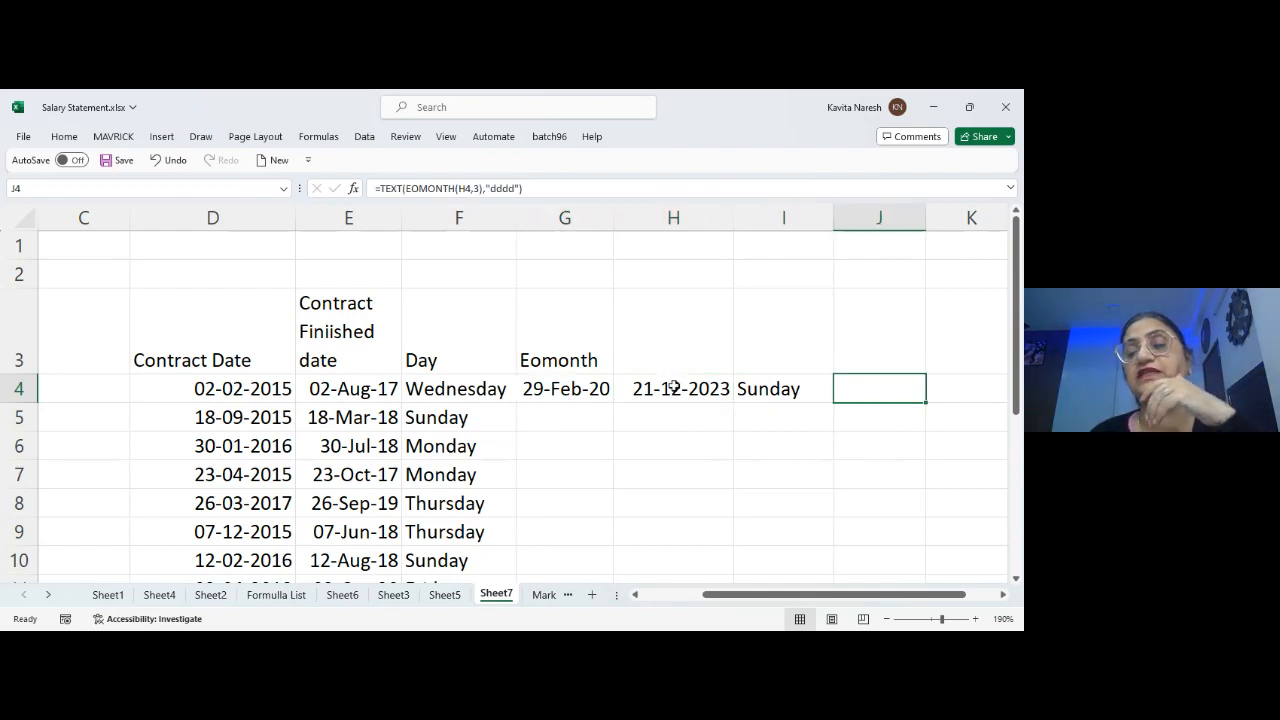
key("Up")
type("Edate")
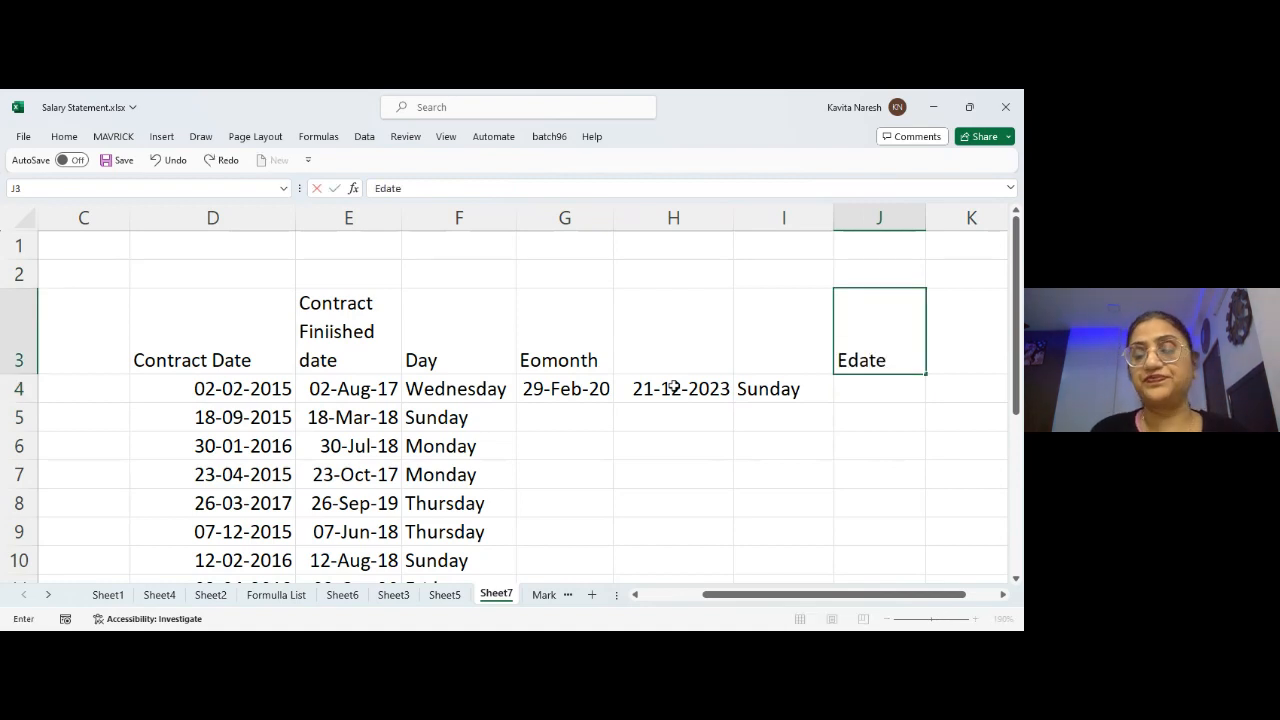
key("Return")
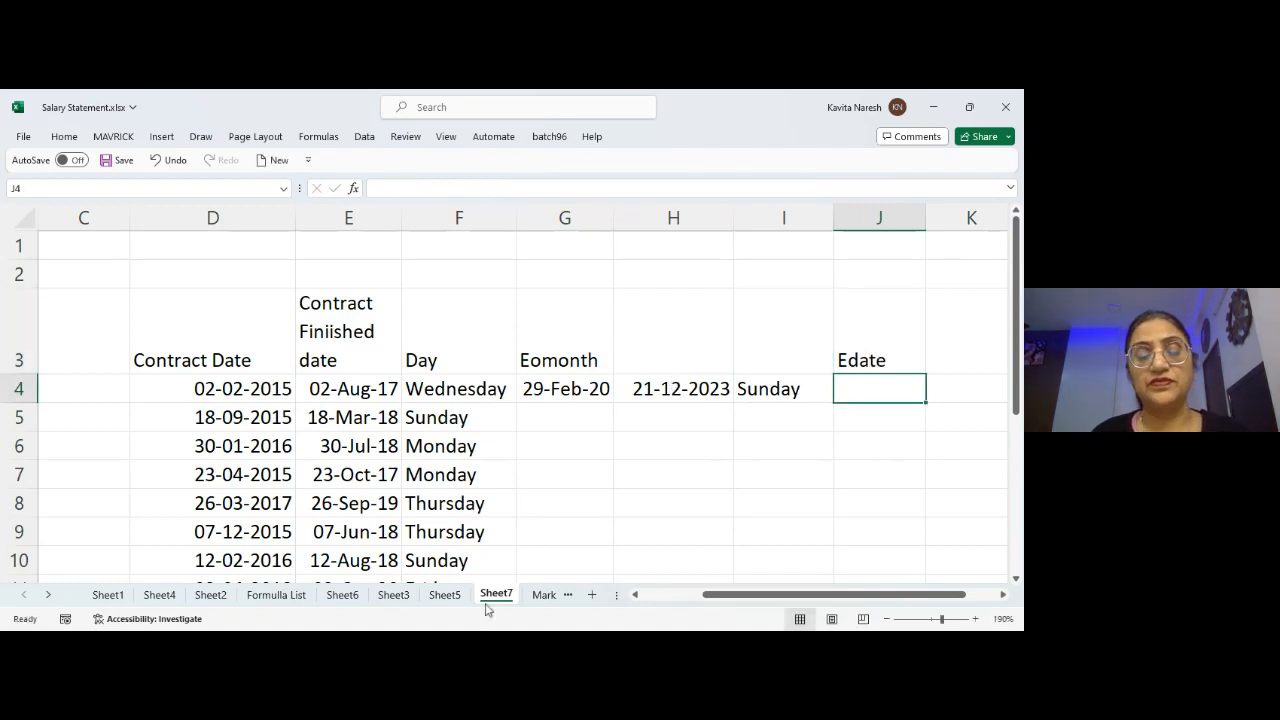
- Record the syntax =edate(date,month) as text in D50 of the Formulla List sheet, below the eomonth entry
left_click(258, 597)
key("Down")
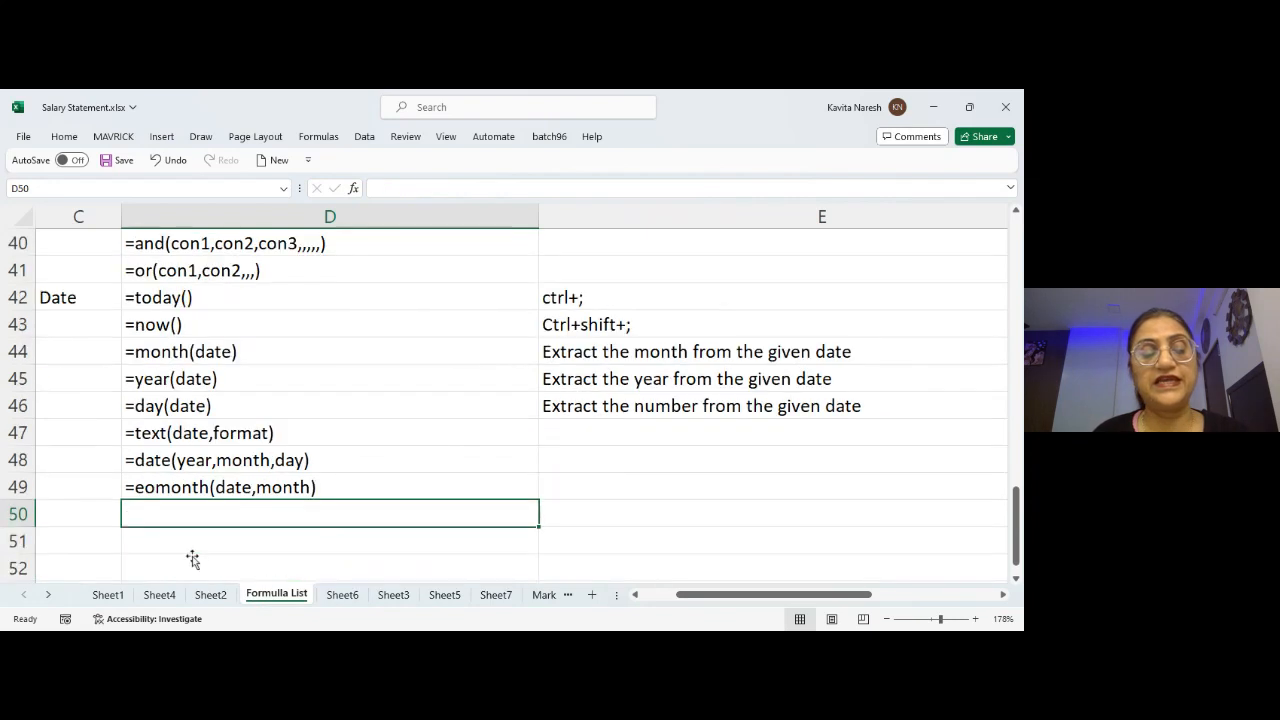
type("'=e")
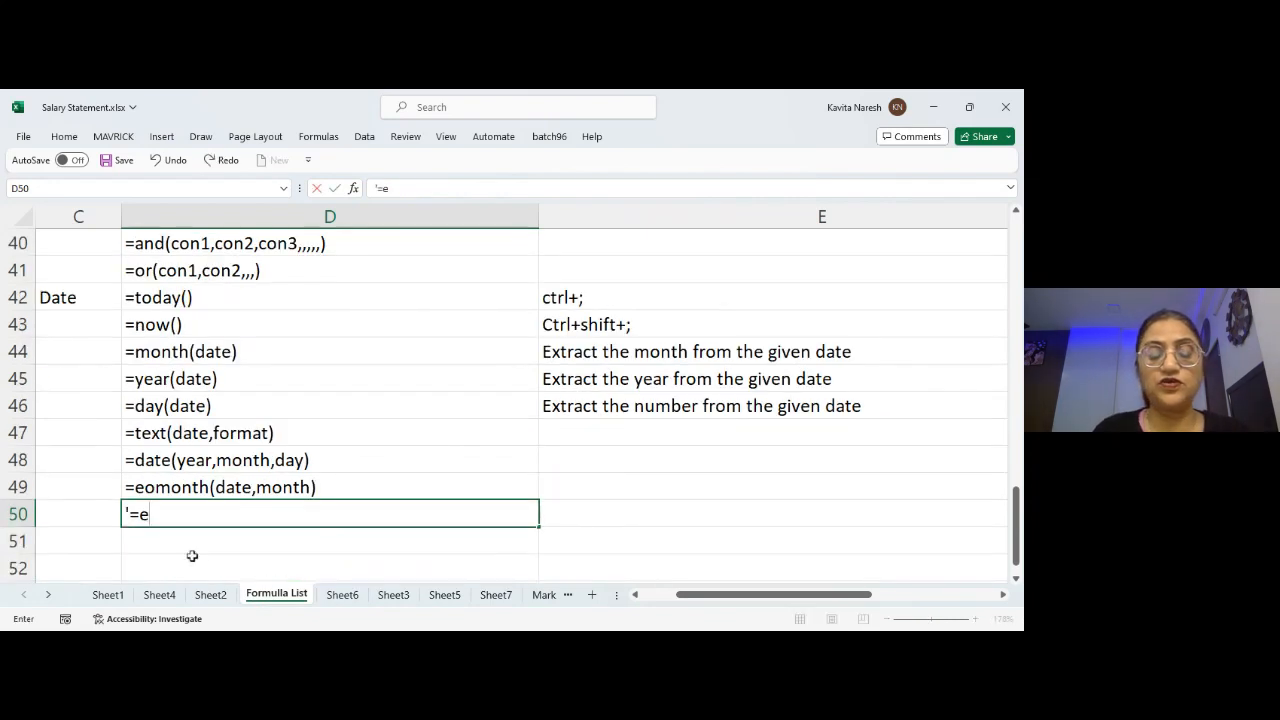
type("date(dat")
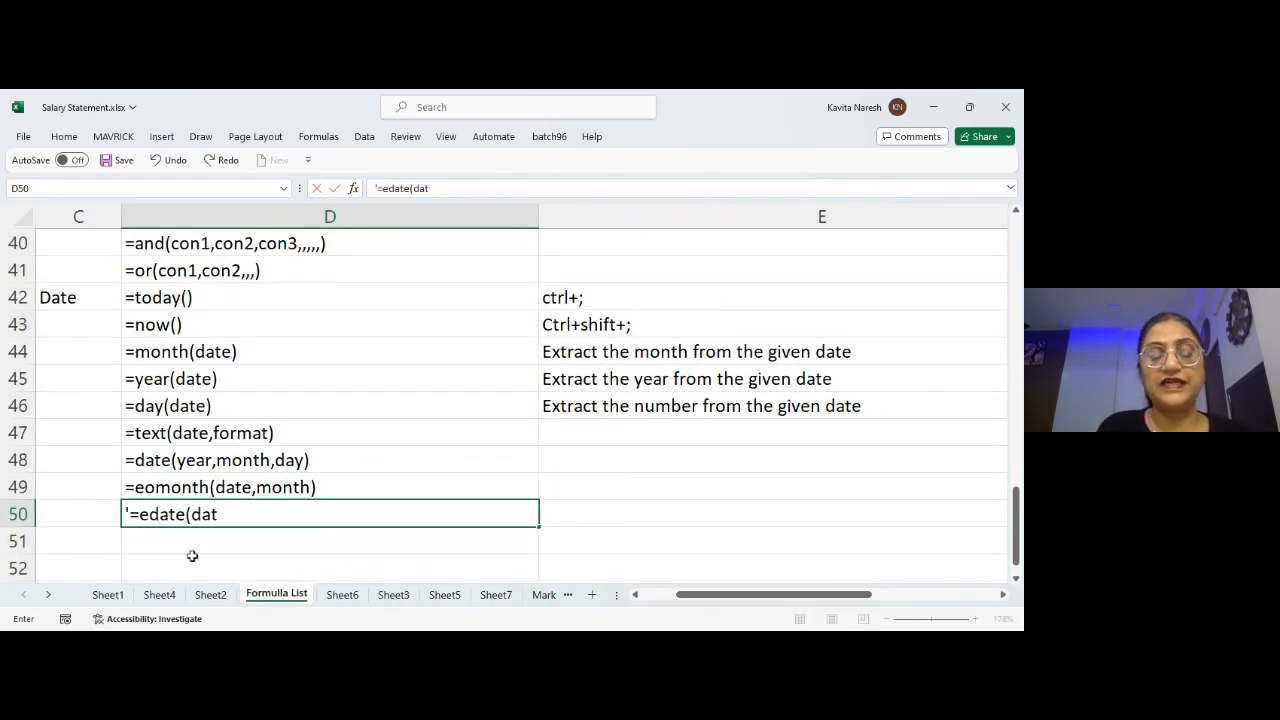
type("e,month)")
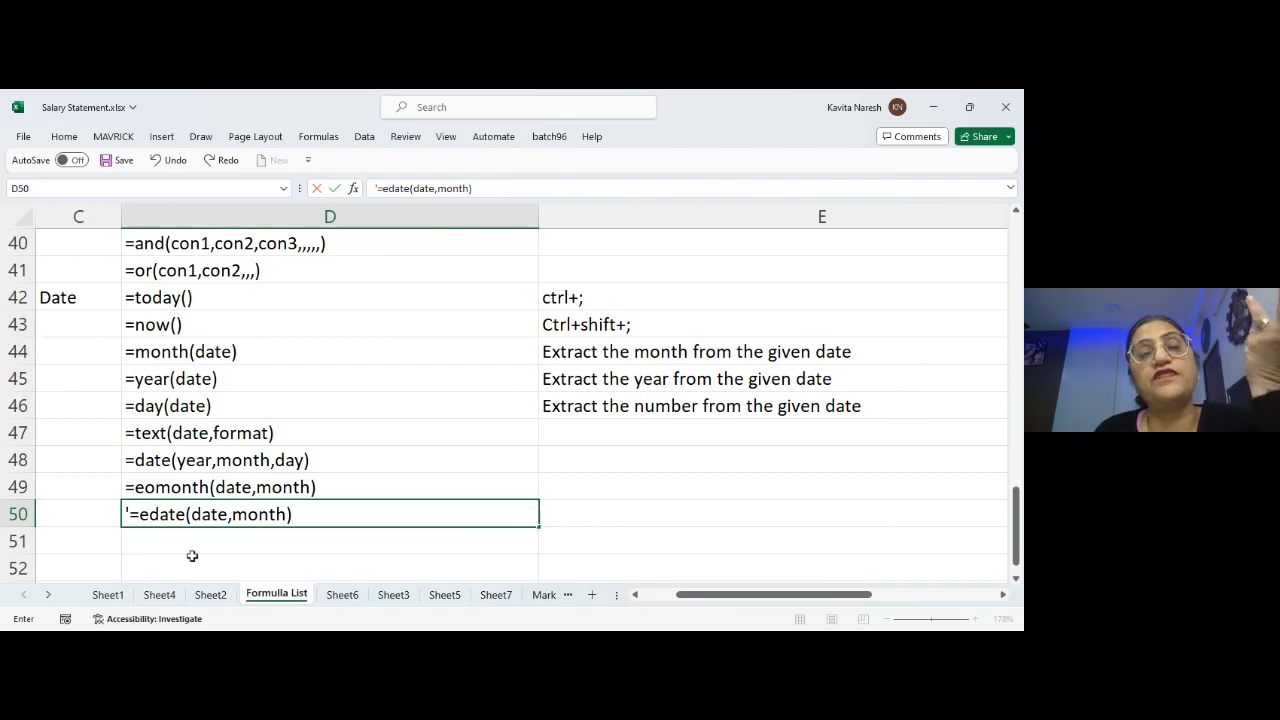
key("Return")
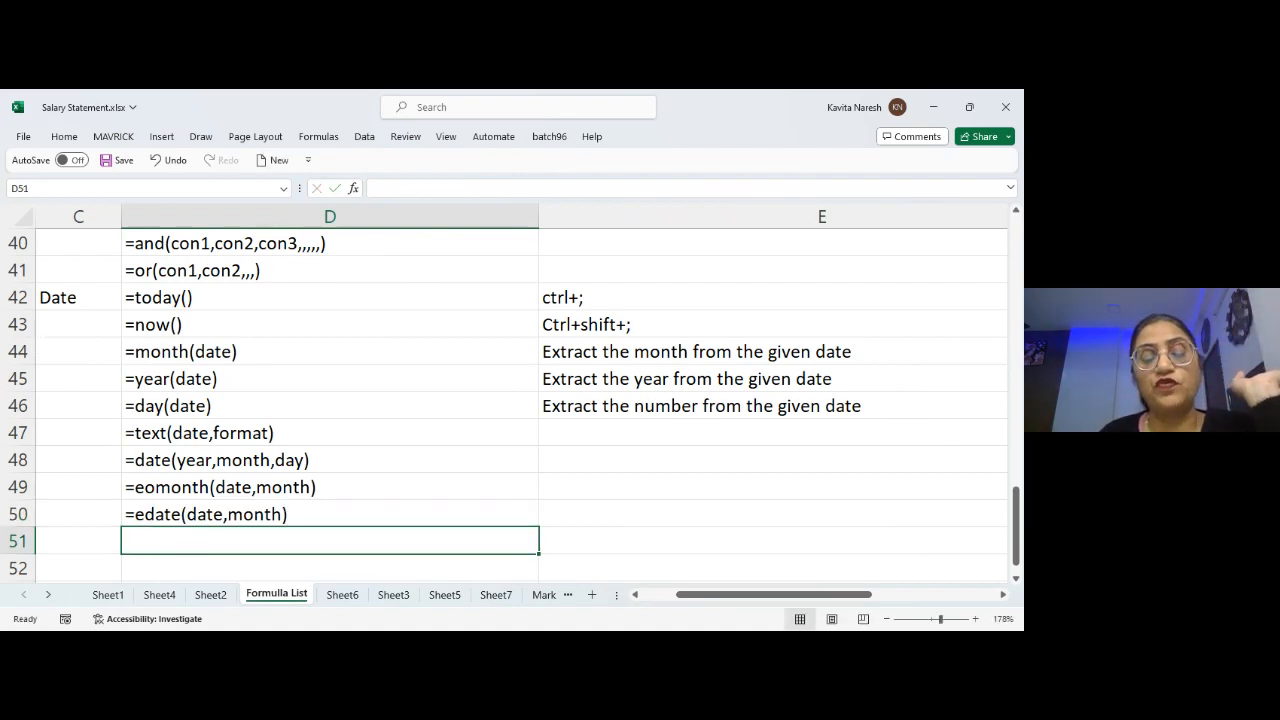
- Return to Sheet7 and review the date in H4 and the EOMONTH formulas in G4 and I4
left_click(506, 592)
left_click(645, 383)
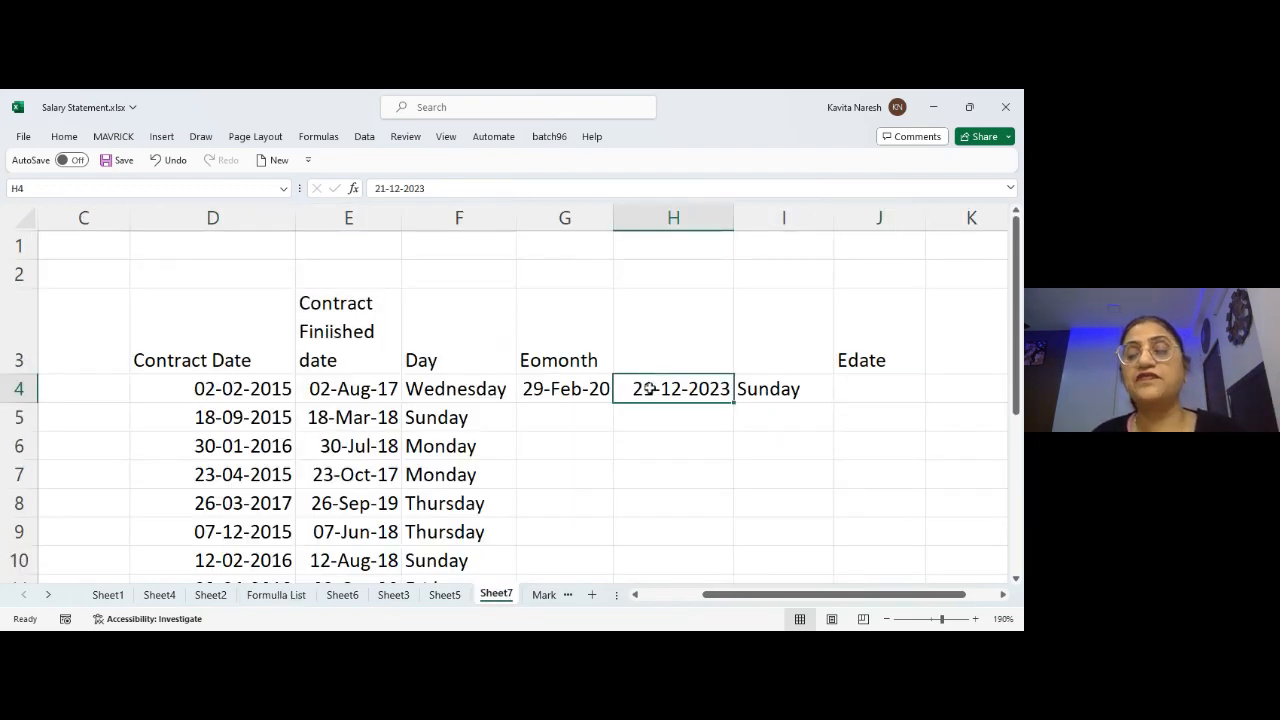
double_click(566, 386)
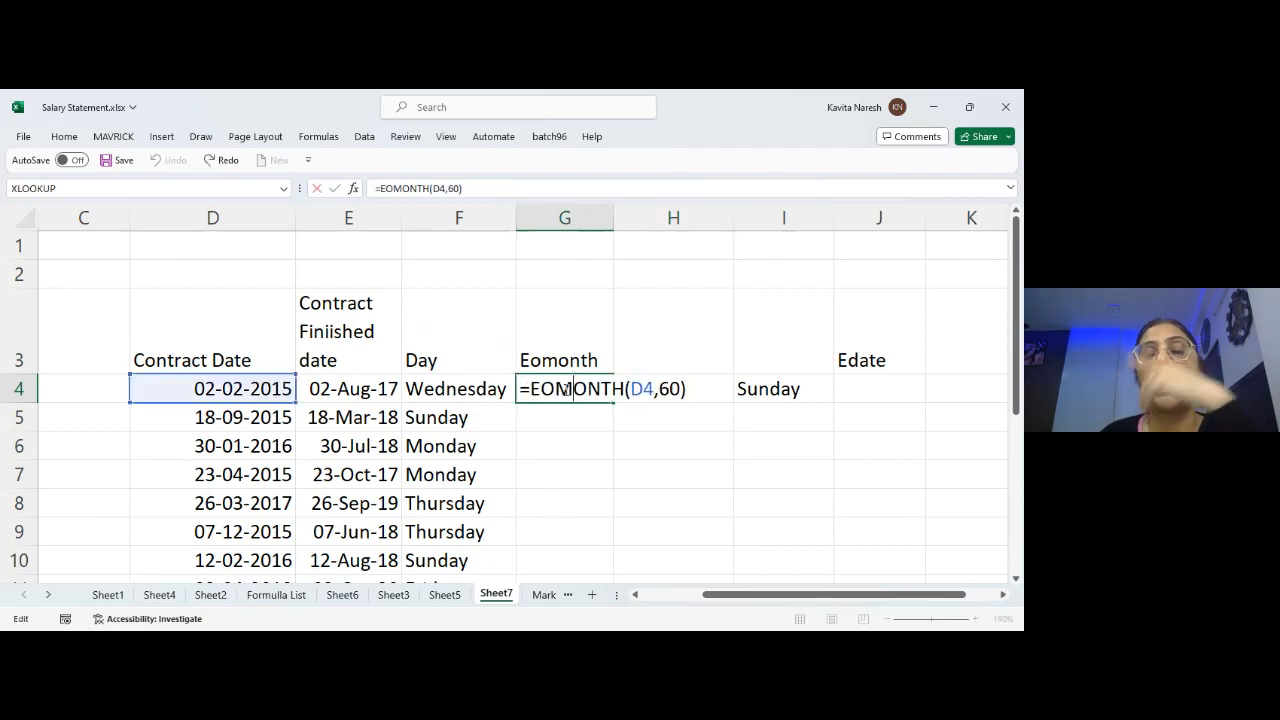
key("Return")
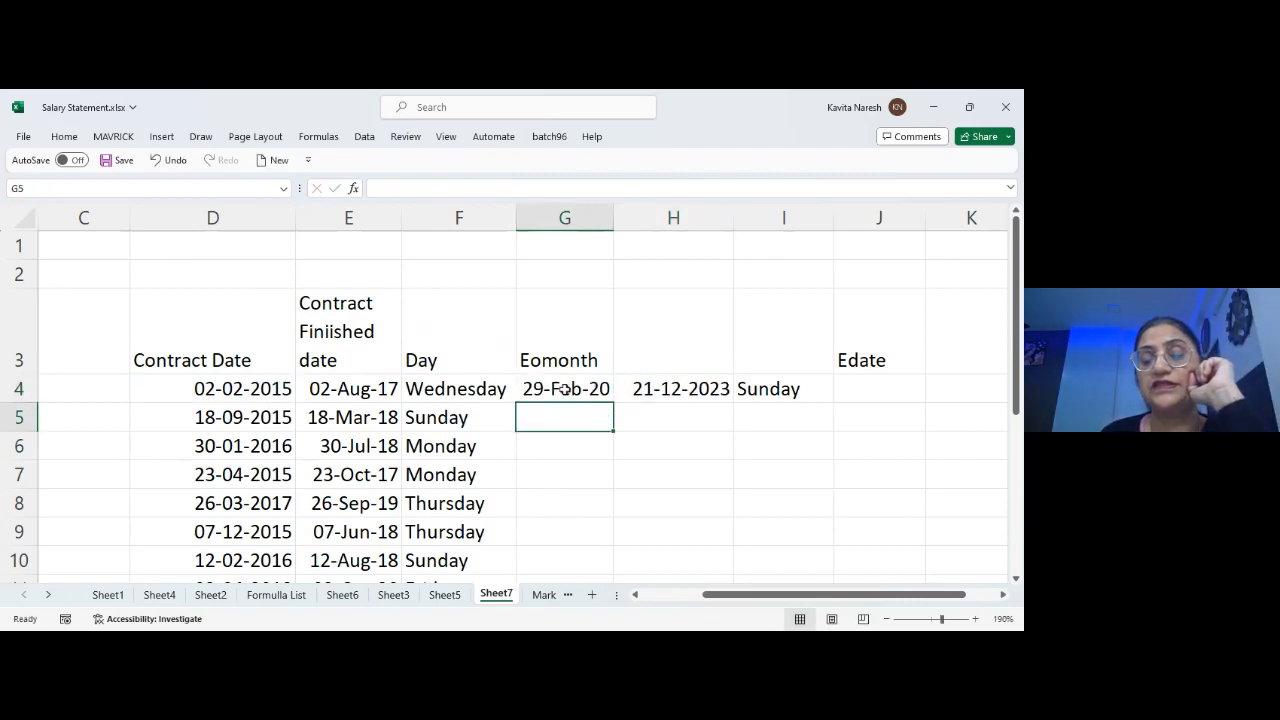
left_click(566, 388)
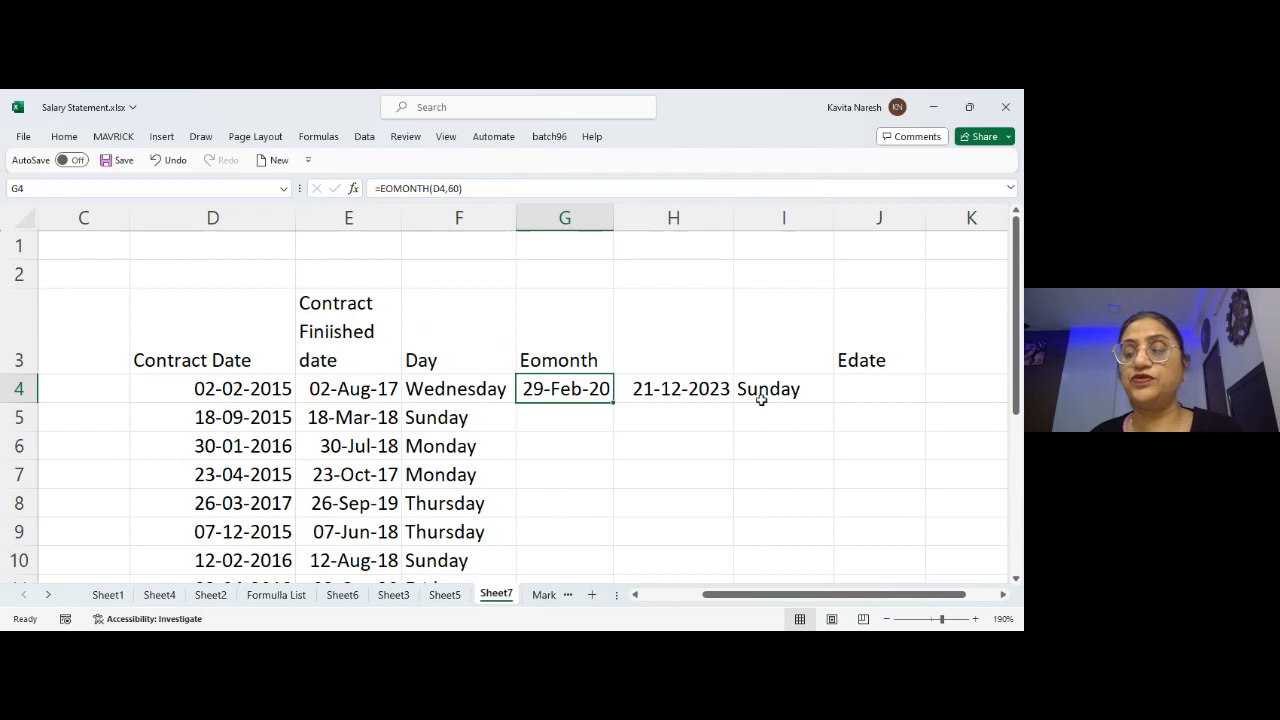
double_click(792, 389)
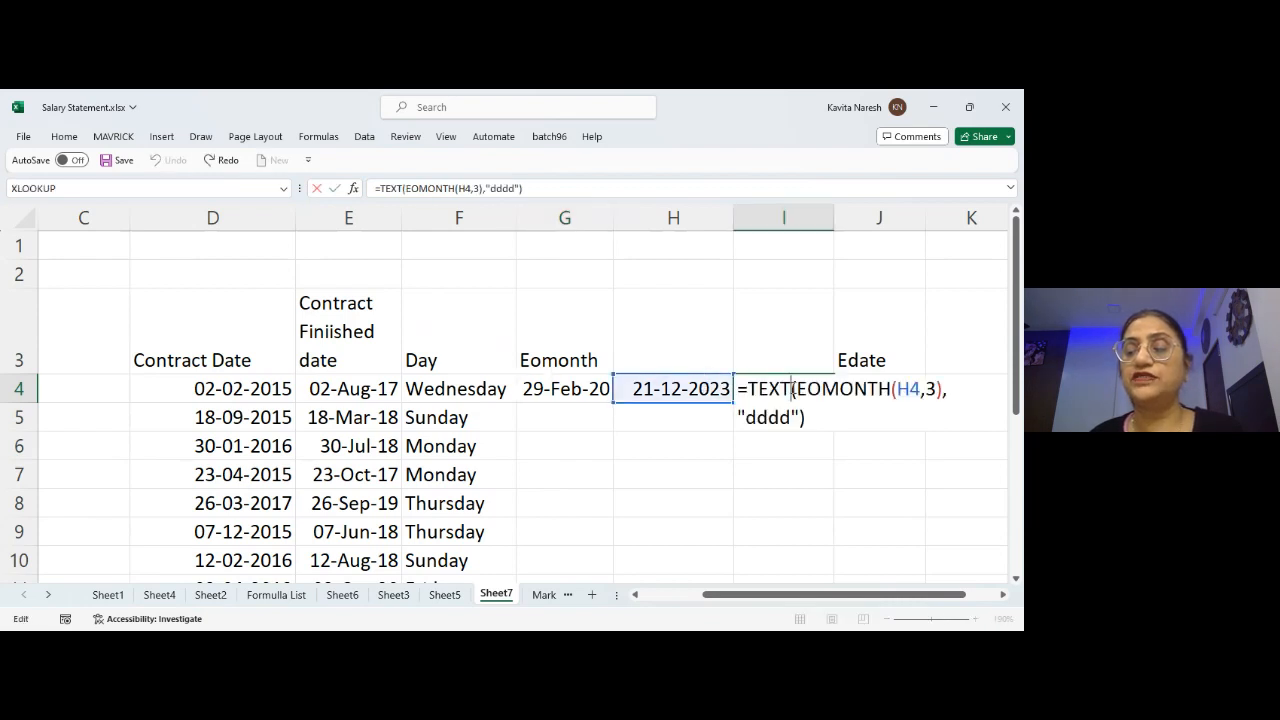
key("Return")
key("Up")
key("Right")
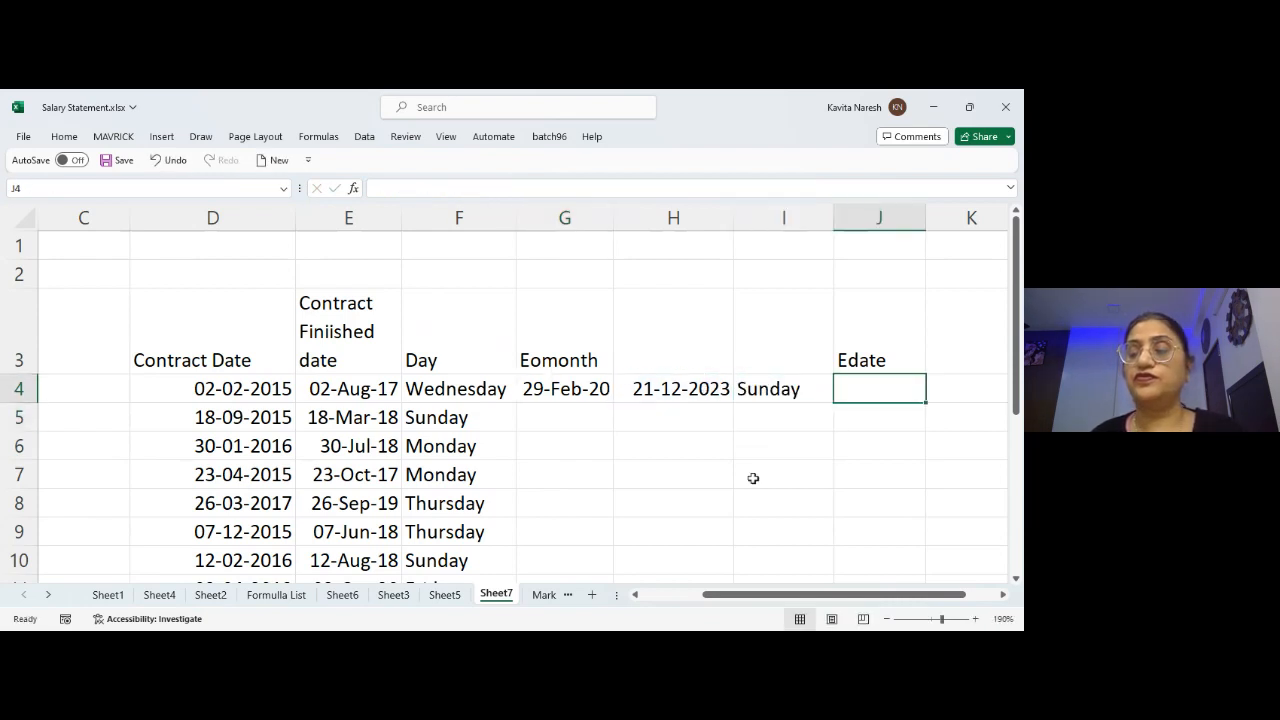
- Clear the combined TEXT and EOMONTH formula from I4
key("Up")
key("Down")
key("Left")
key("Delete")
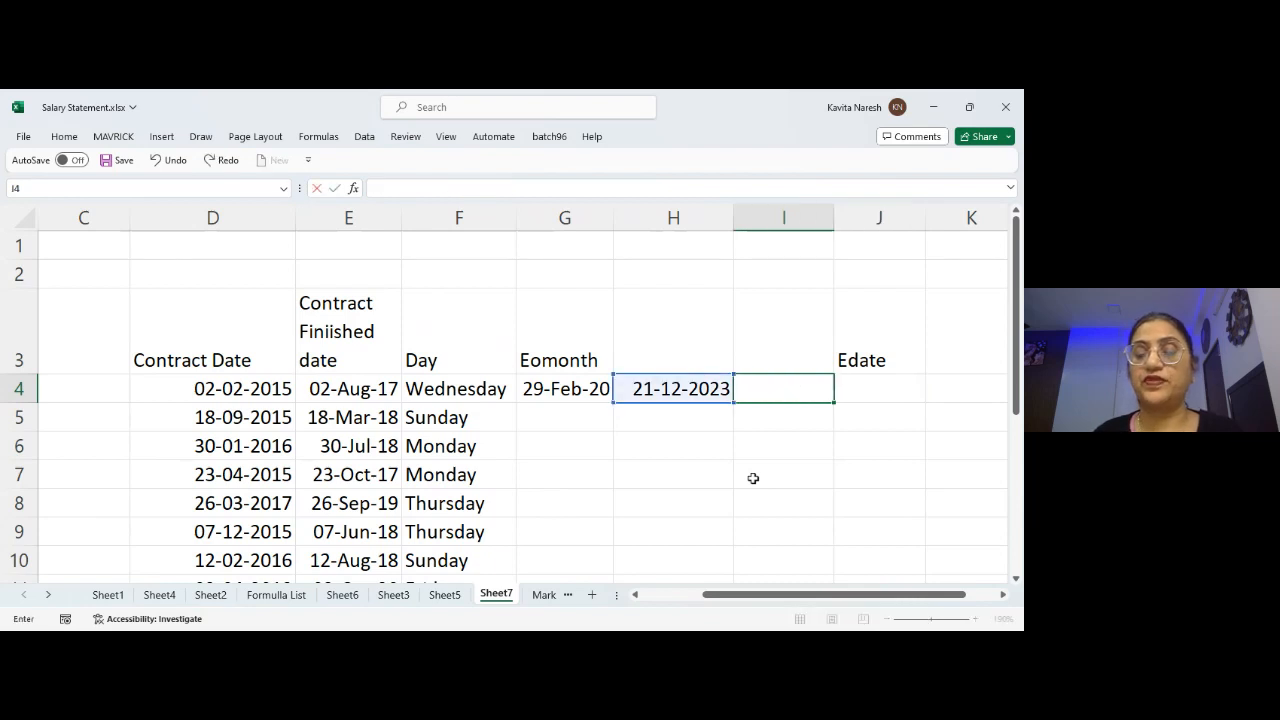
key("Left")
key("Right")
key("Left")
key("Right")
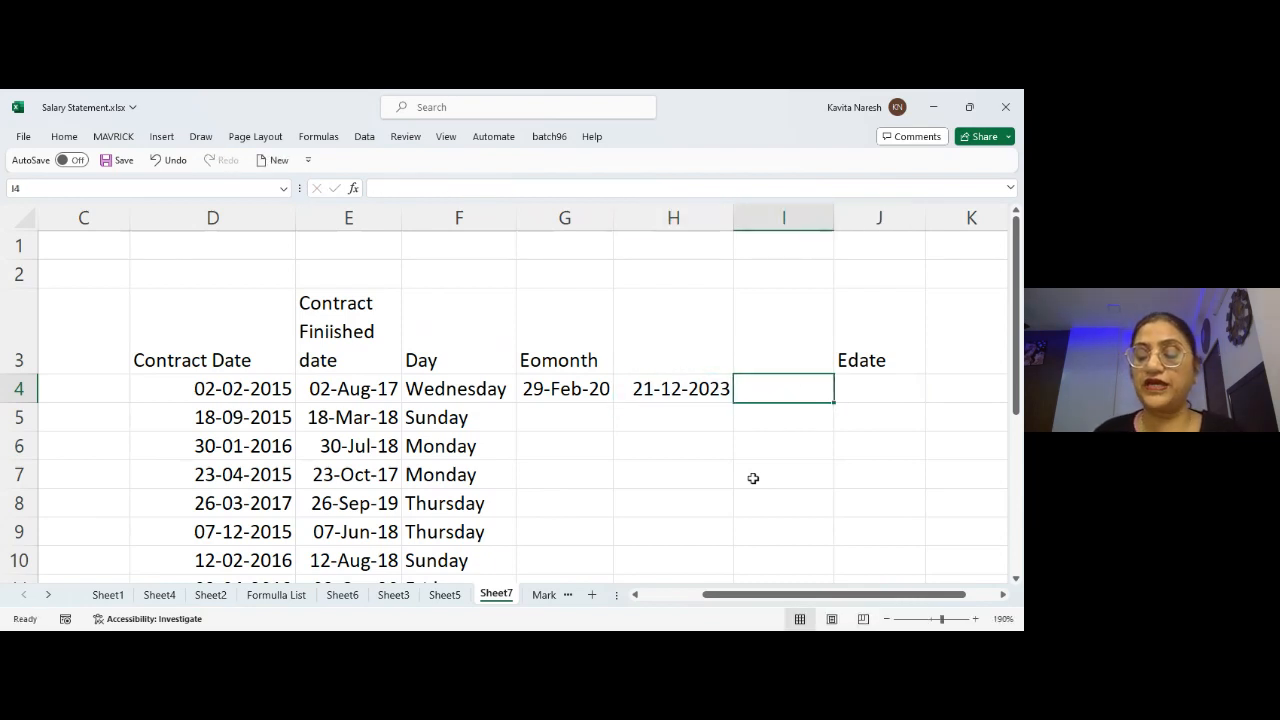
- Enter =EOMONTH(H4,3) in I4 to get the month end three months after the date in H4
type("=eo")
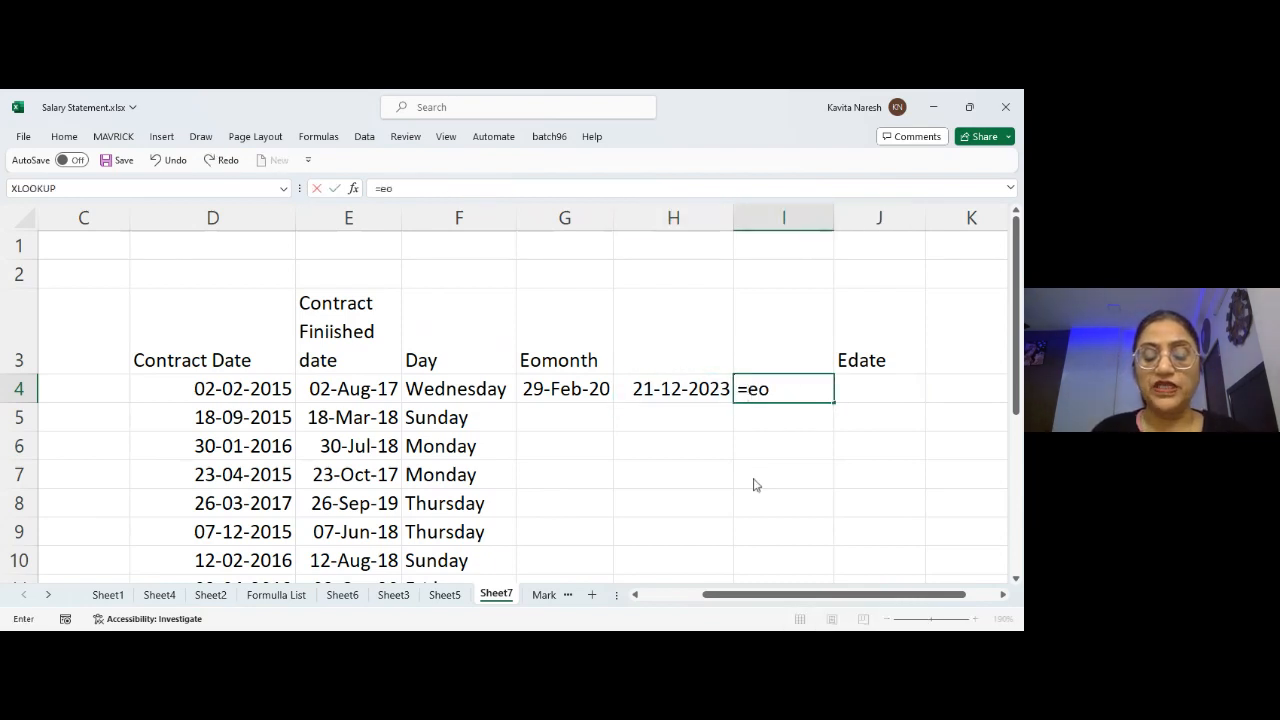
type("month(")
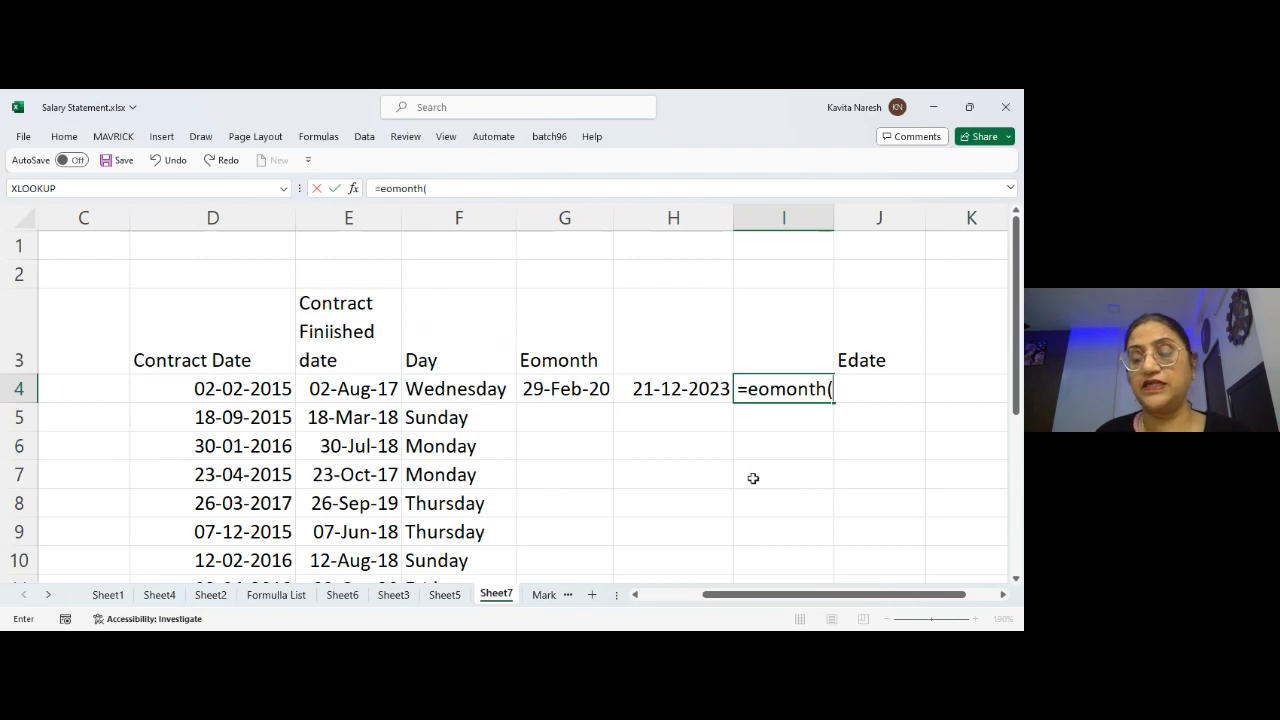
key("Left")
type(",3")
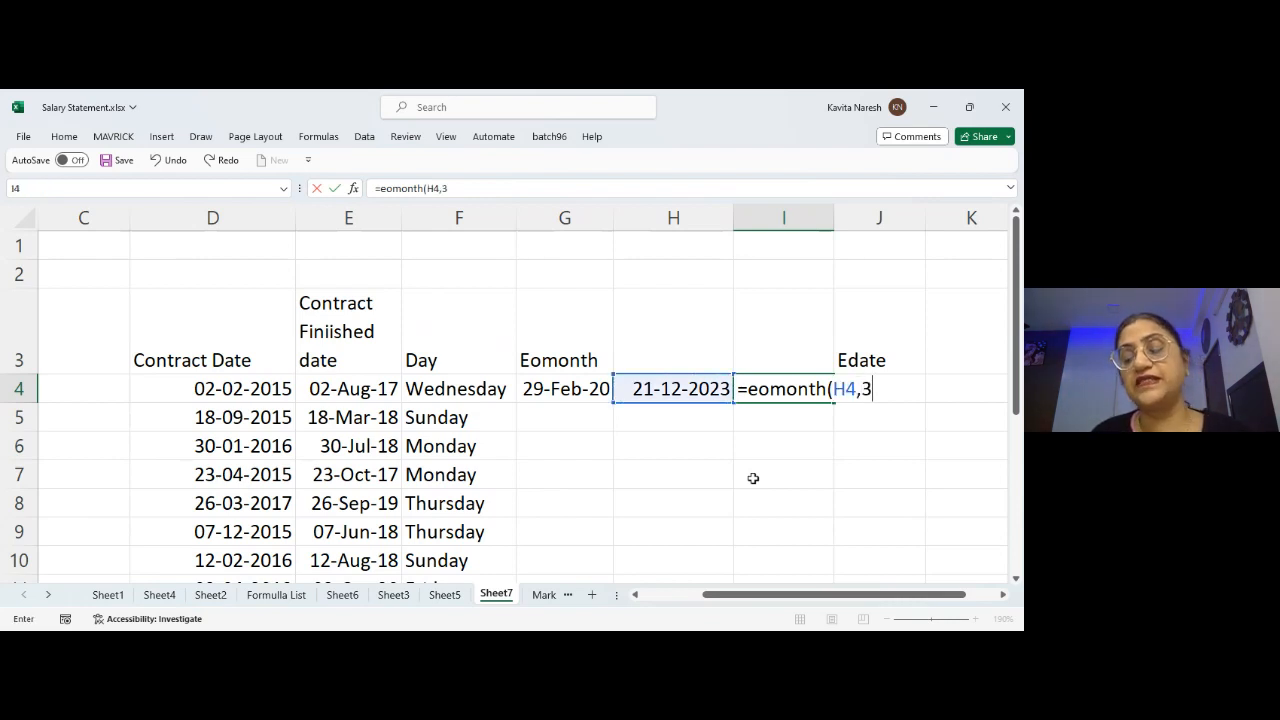
type(")")
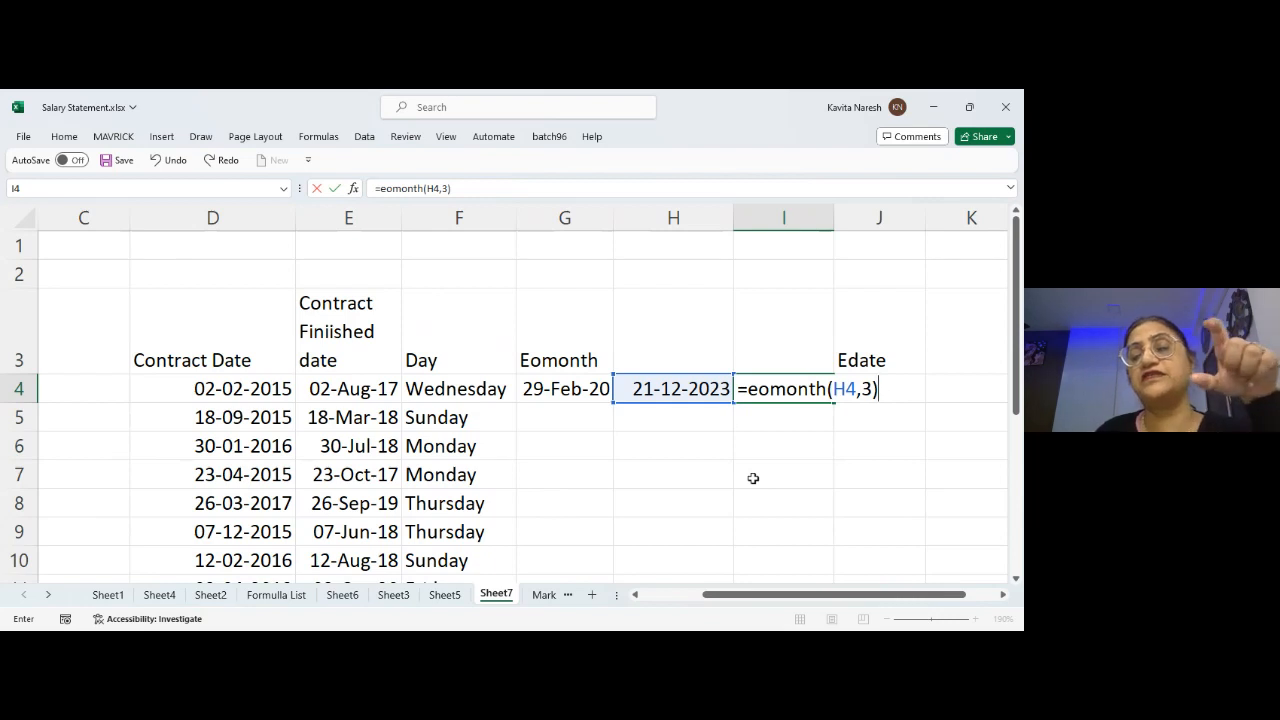
key("Return")
key("Up")
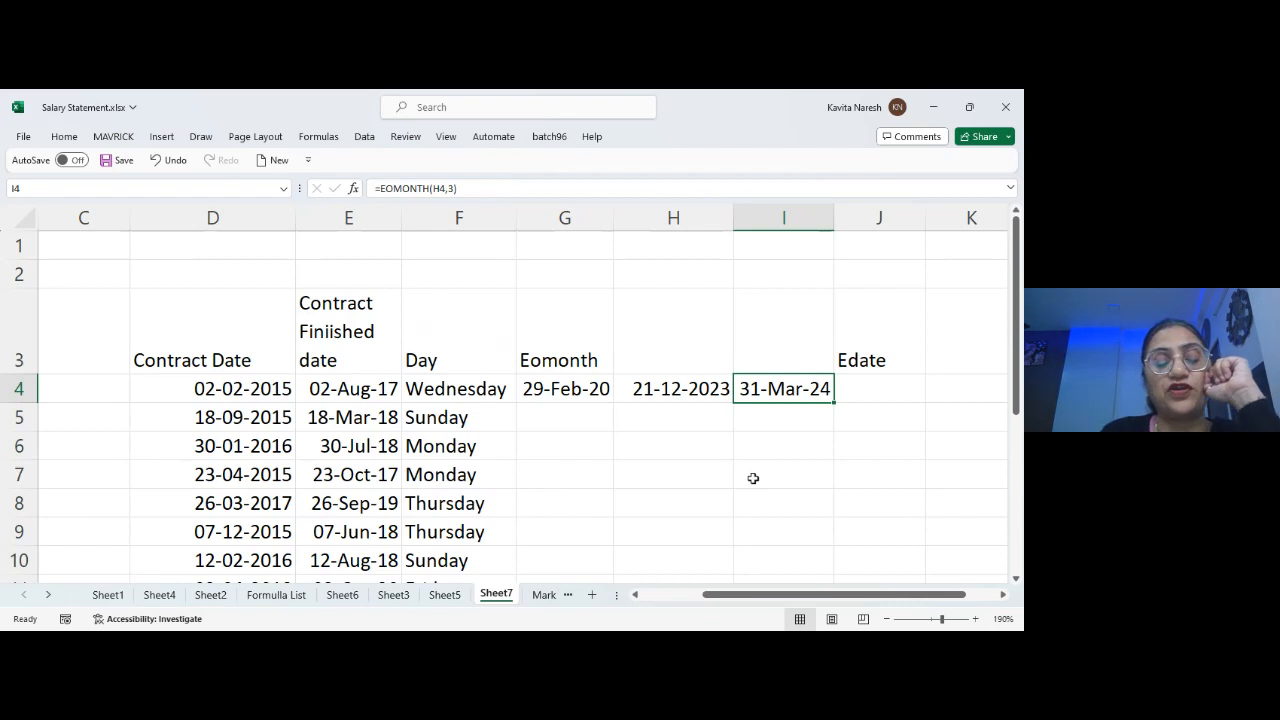
- Change the function in the I4 formula to EDATE so it reads =EDATE(H4,3)
key("F2")
key("Left")
key("Left")
key("Left")
key("Left")
key("Left")
key("Left")
key("Left")
key("Left")
key("Left")
key("Left")
key("Left")
key("Left")
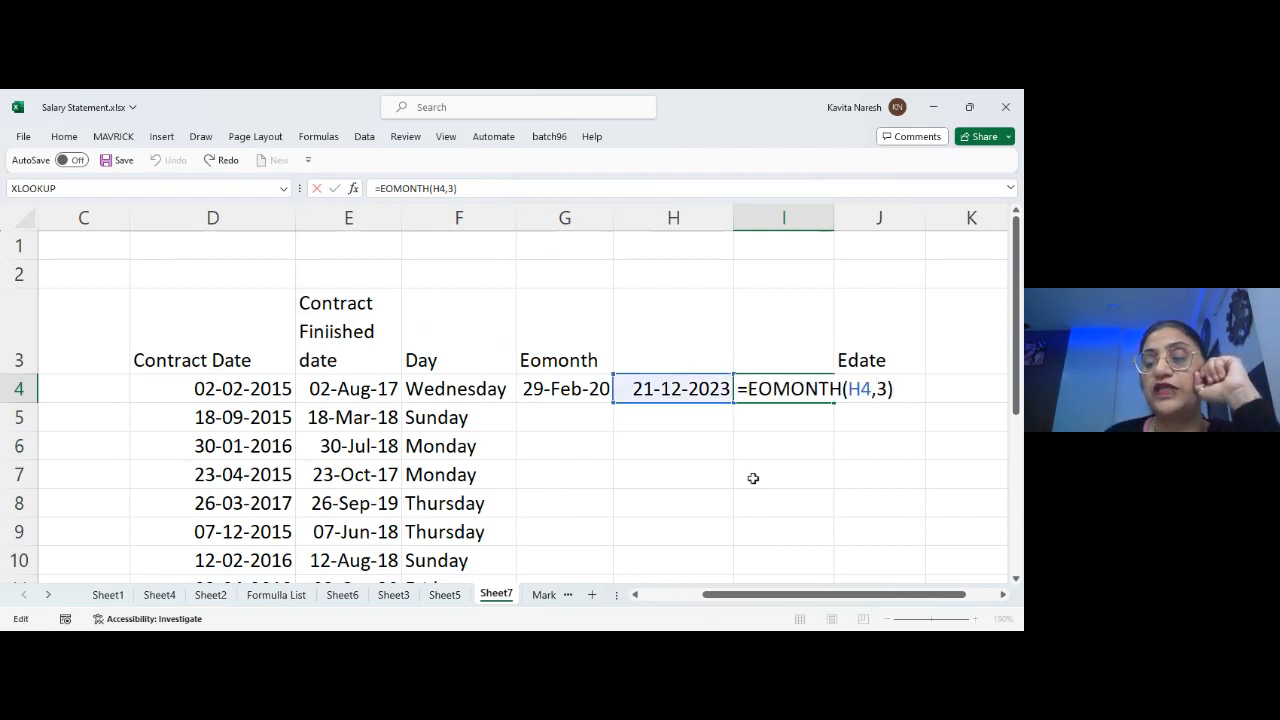
key("Right")
key("Right")
key("Right")
key("Right")
key("Right")
key("Right")
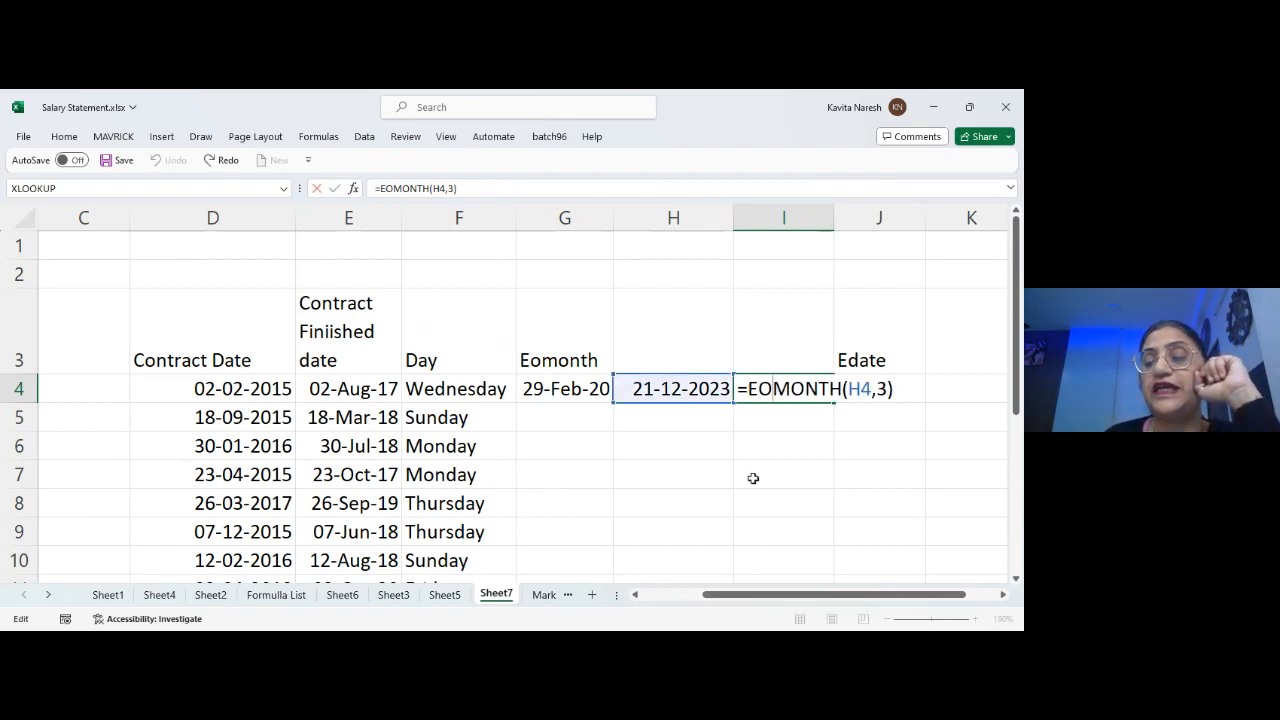
key("BackSpace")
key("BackSpace")
key("BackSpace")
key("BackSpace")
key("BackSpace")
key("BackSpace")
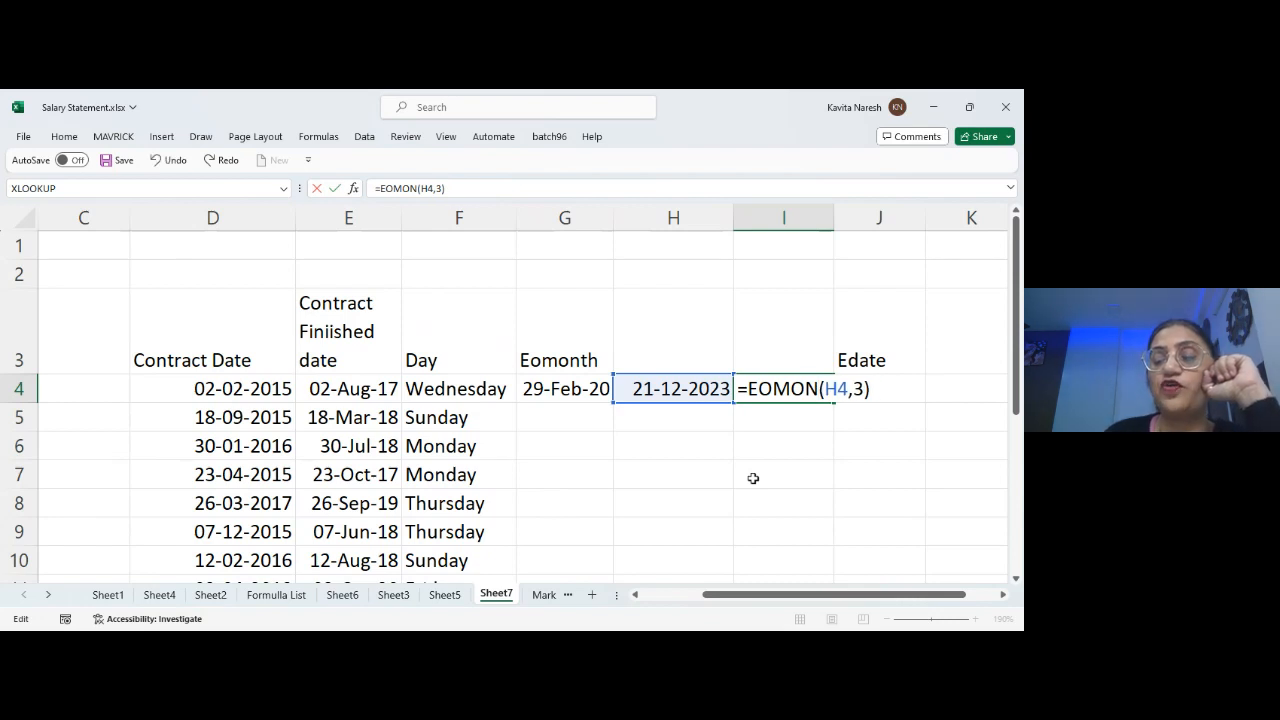
type("date")
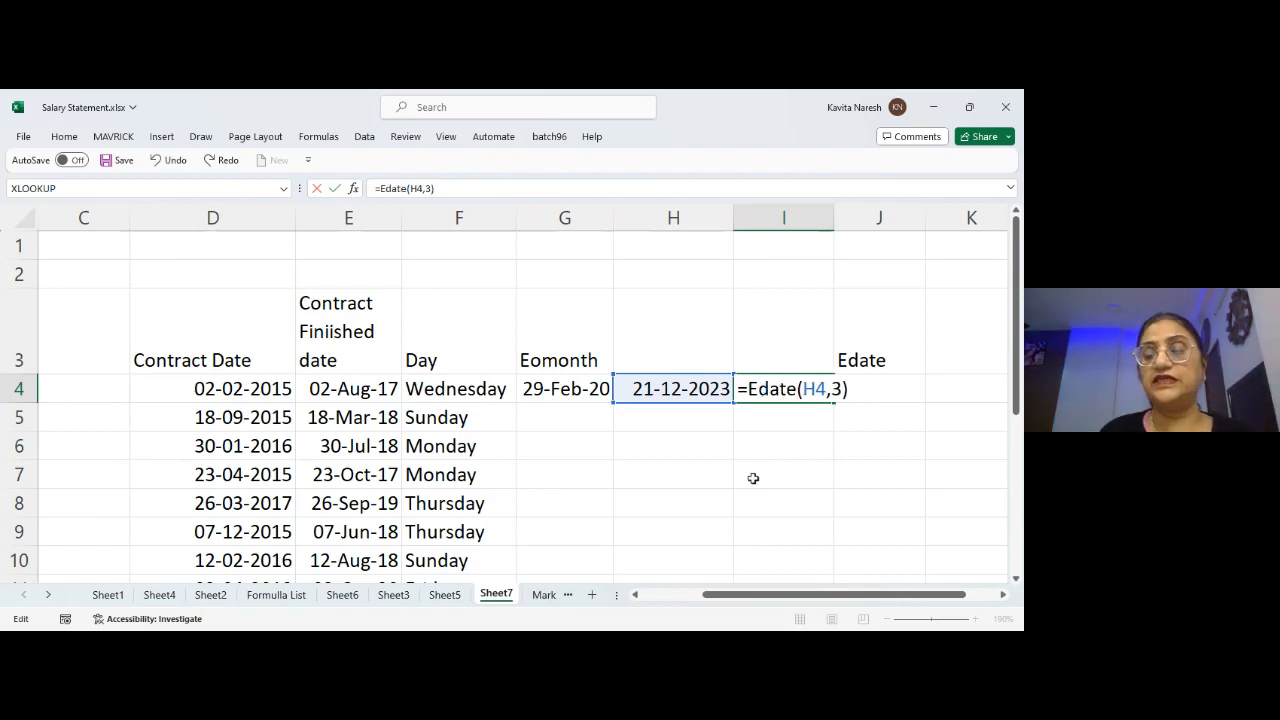
key("Return")
key("Up")
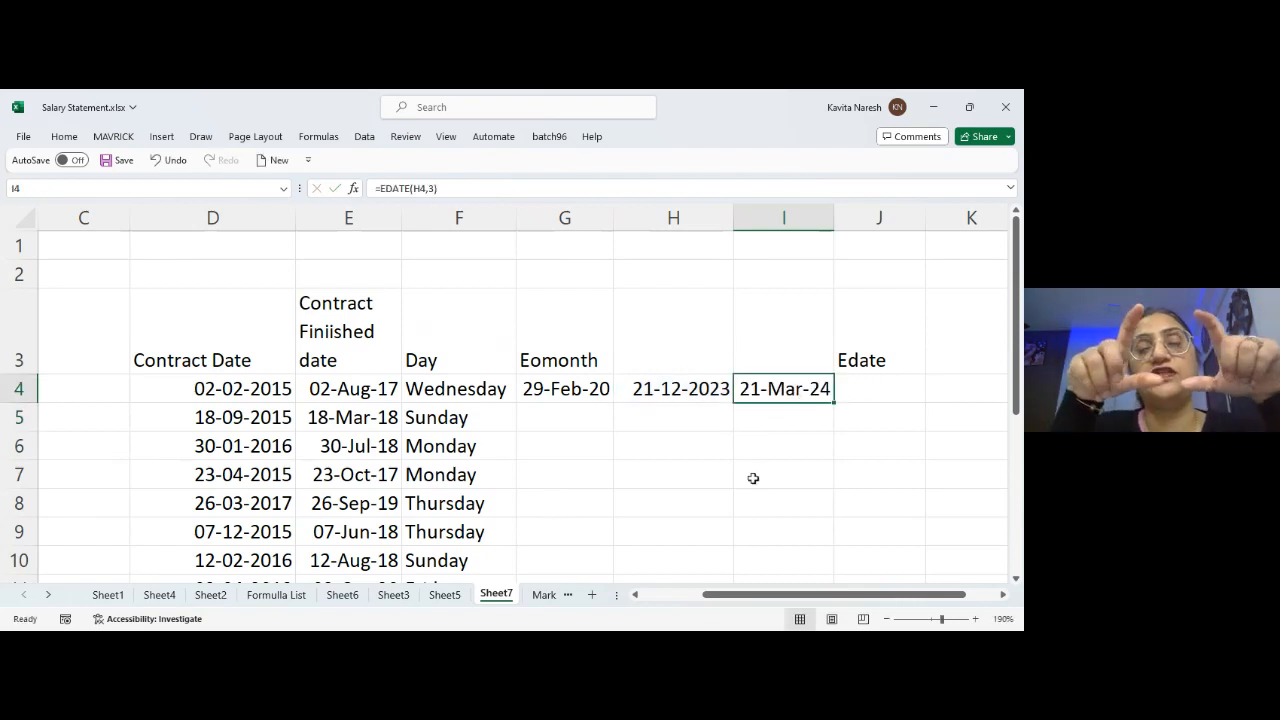
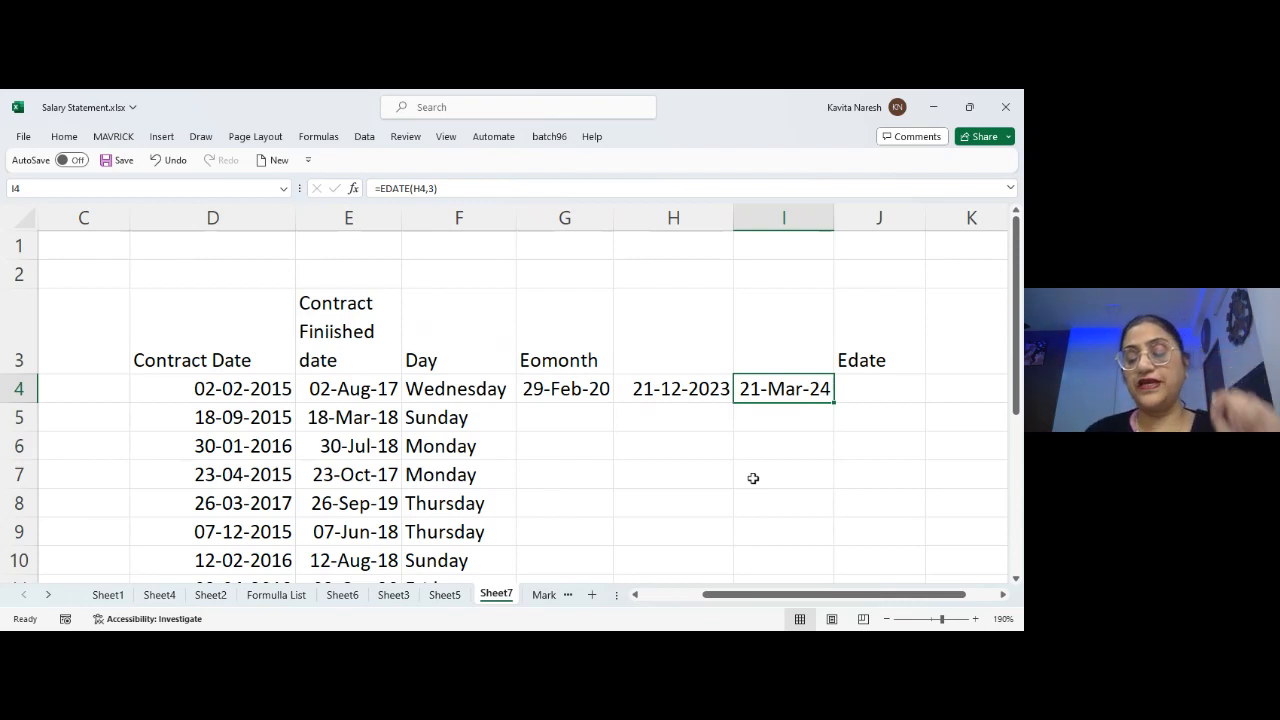
- Clear the practice date in H4 and the EDATE formula in I4
key("Left")
key("Left")
key("Right")
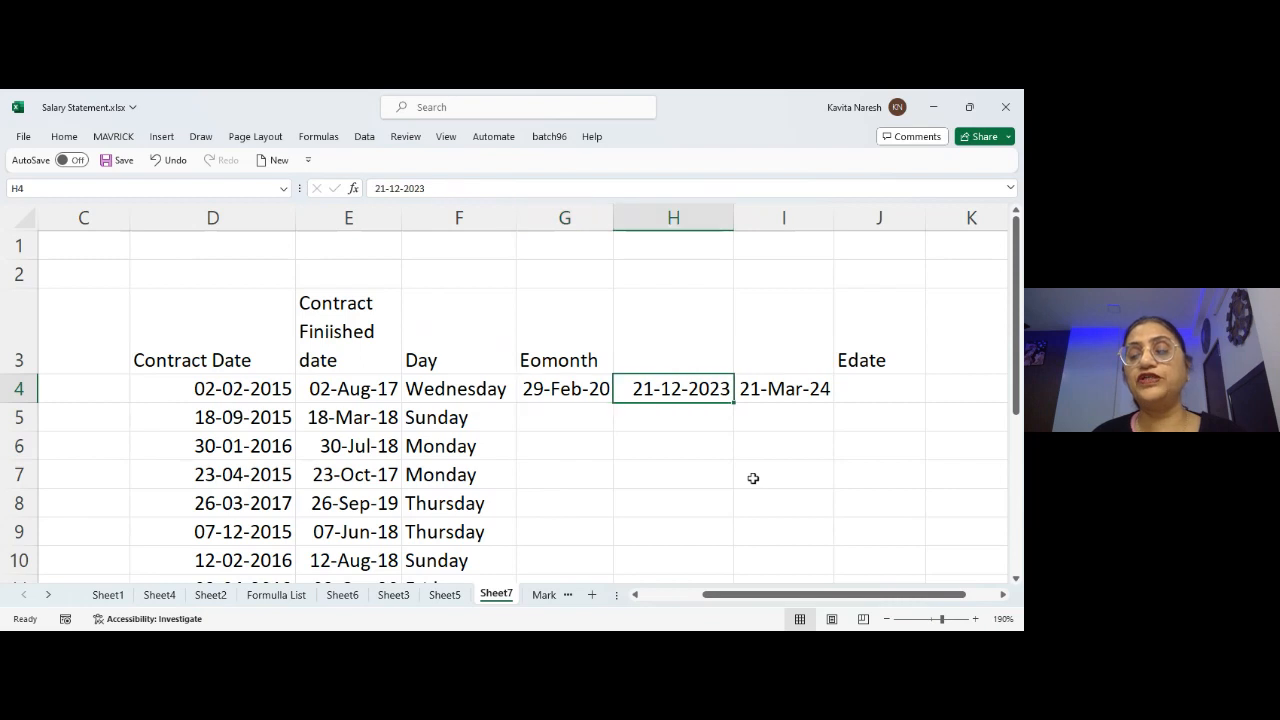
key("shift+Right")
key("Delete")
key("Left")
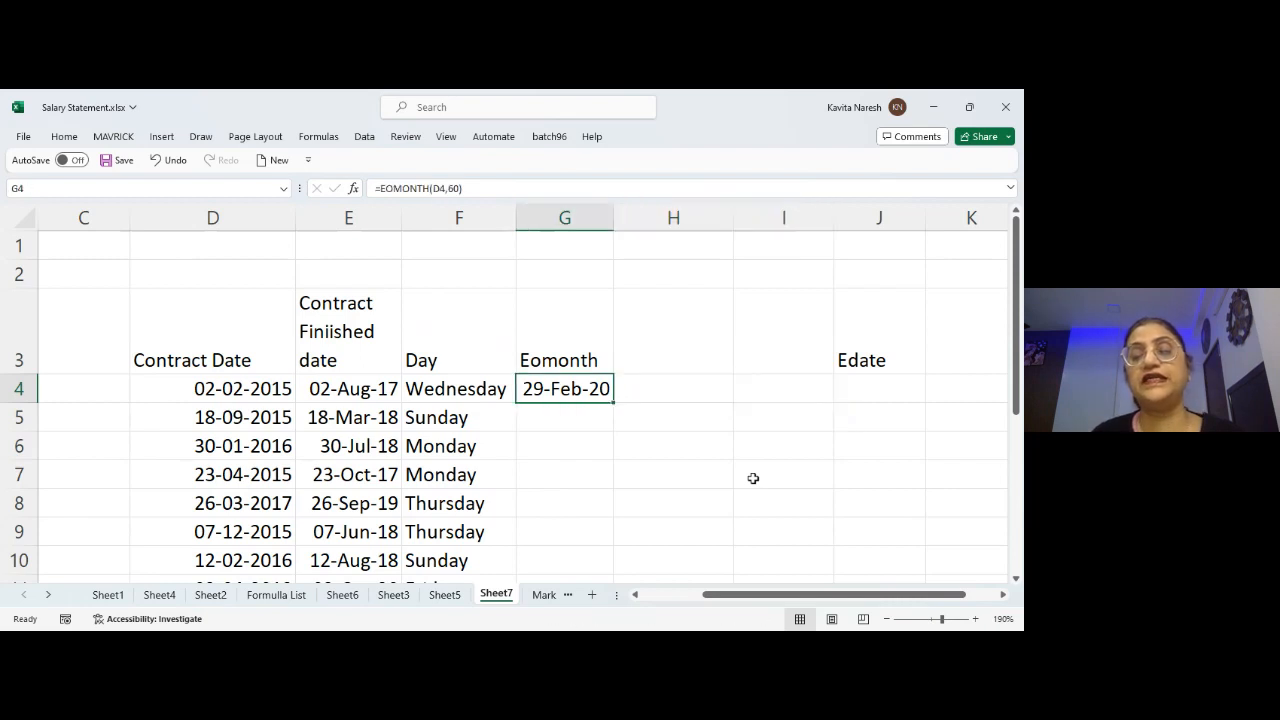
- Enter the heading Edate in H3, beside the Eomonth heading
key("Right")
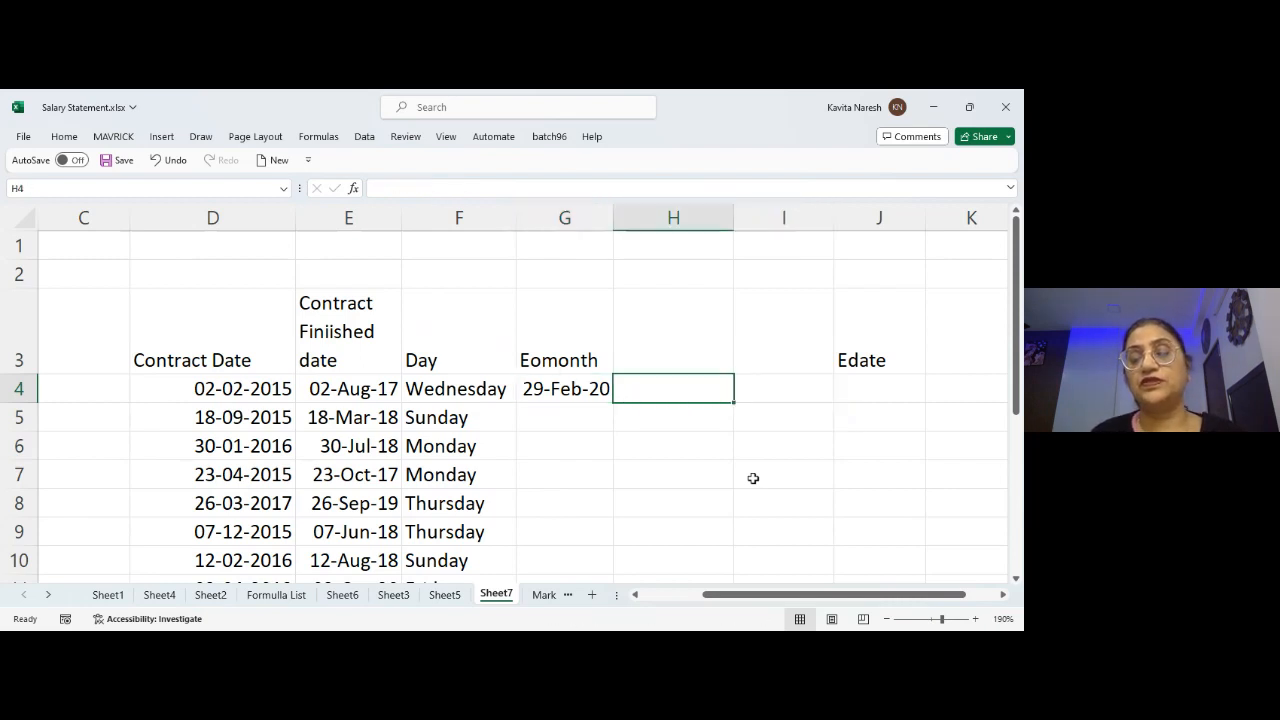
key("Up")
type("Edate")
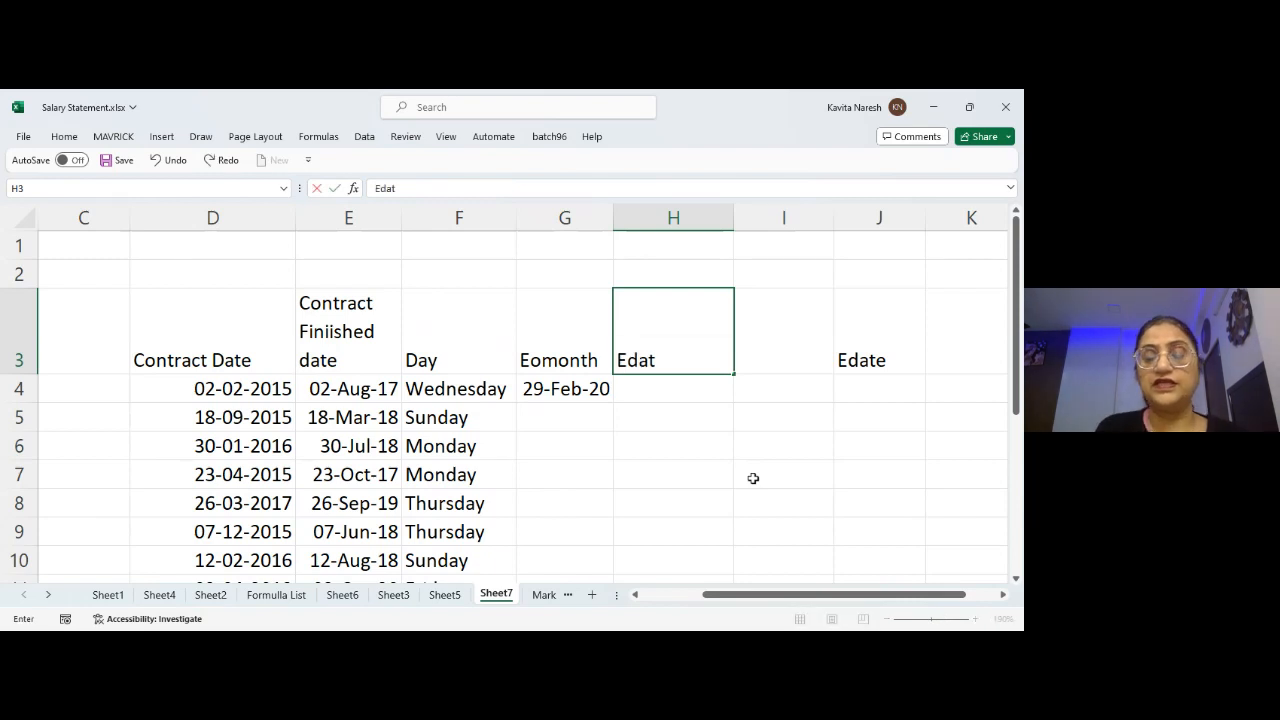
key("Return")
- Enter =EDATE(TODAY(),3) in H4 to get the date three months from today
type("=")
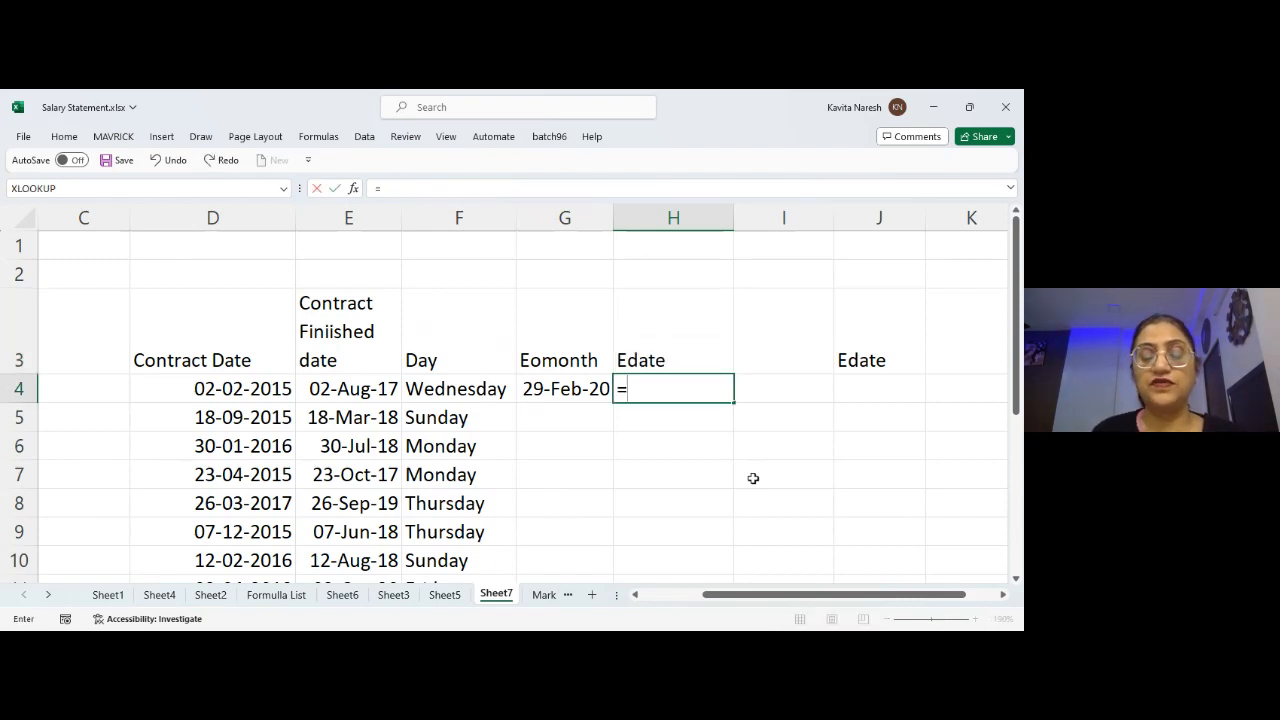
type("edate(")
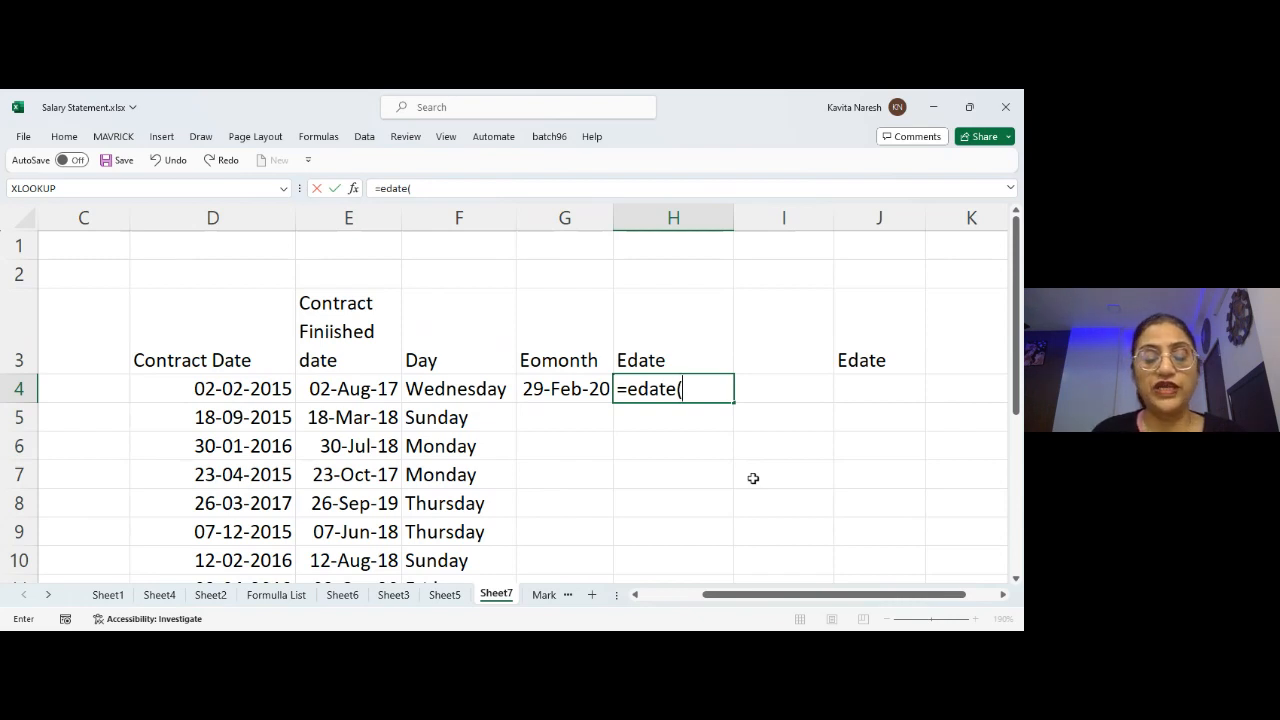
type("today(")
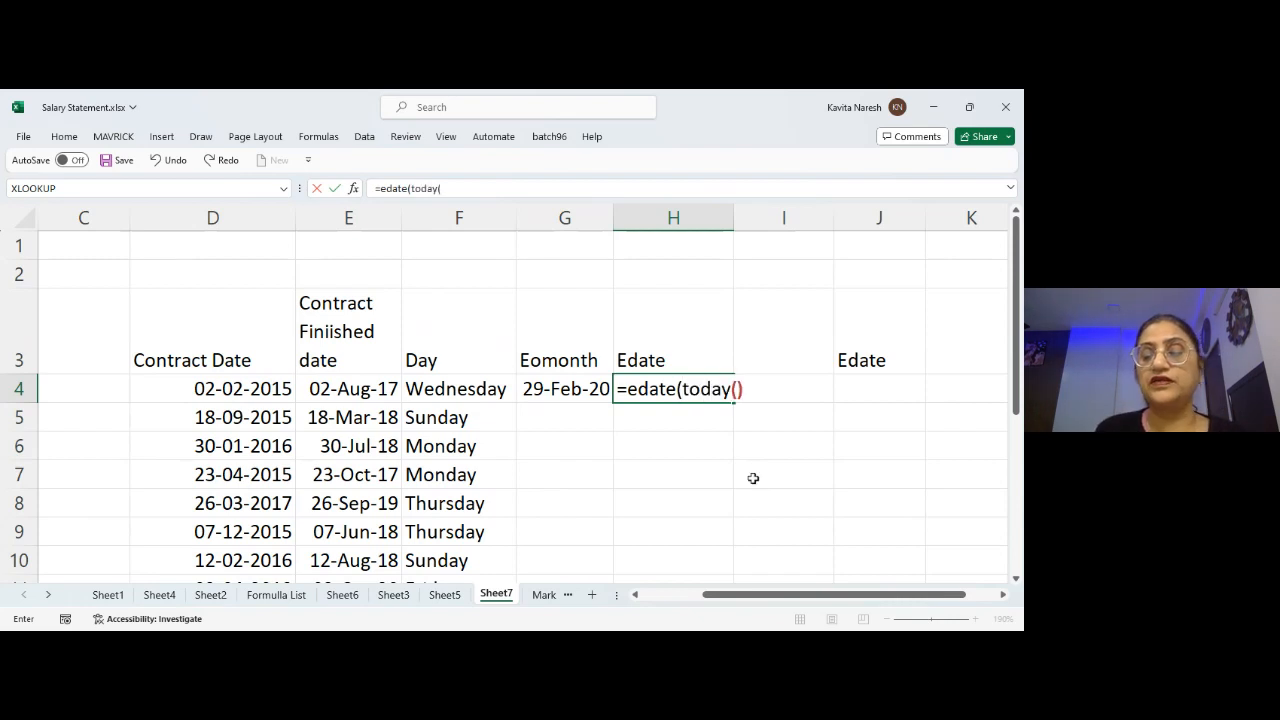
type("),")
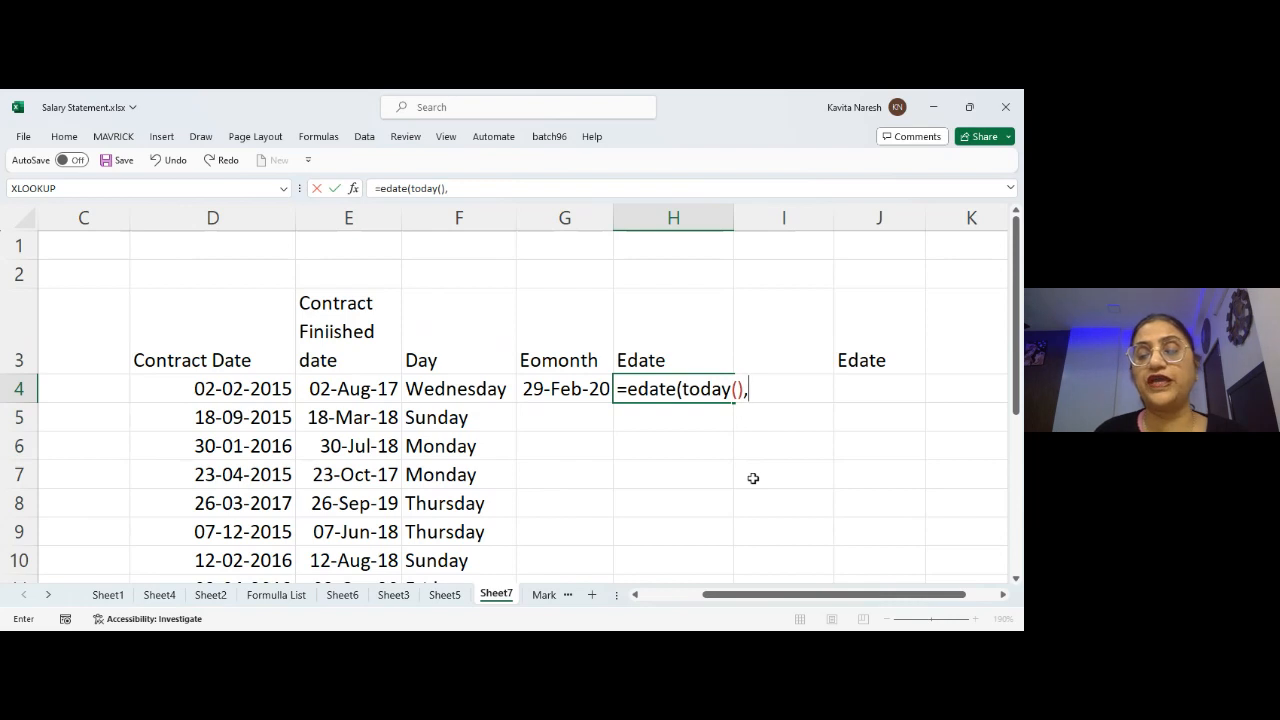
type("3)")
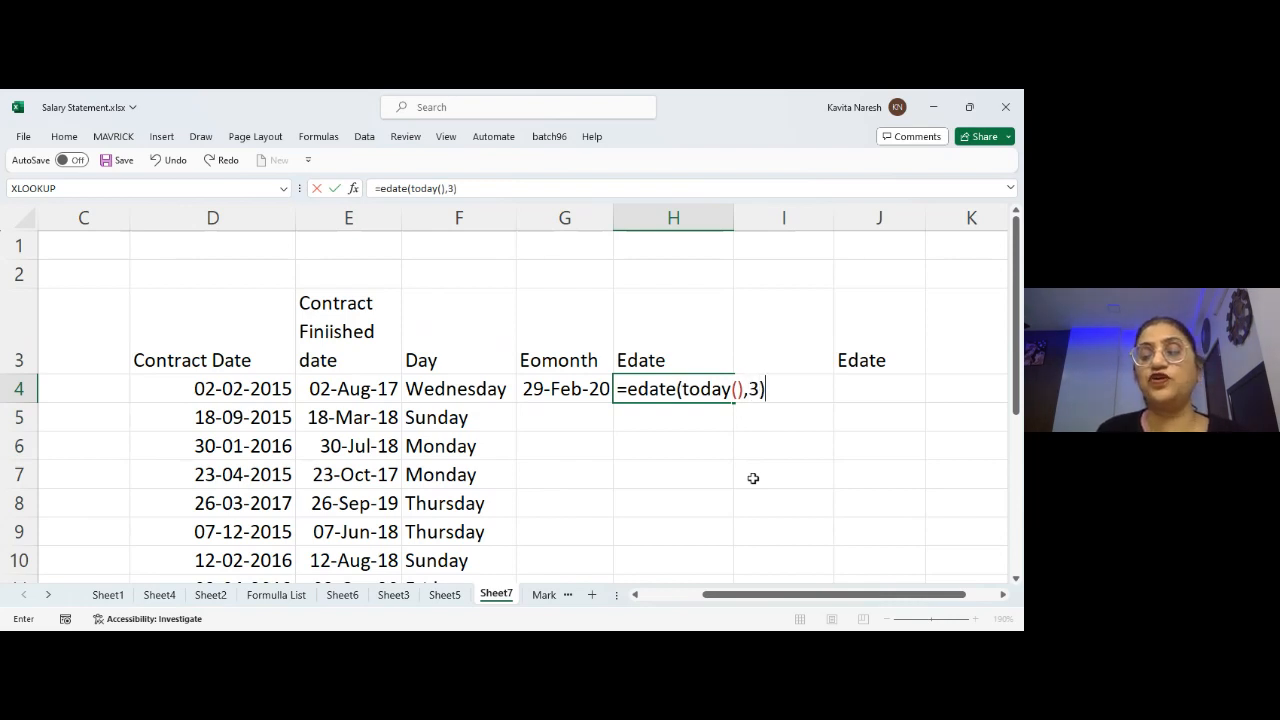
key("Return")
key("Up")
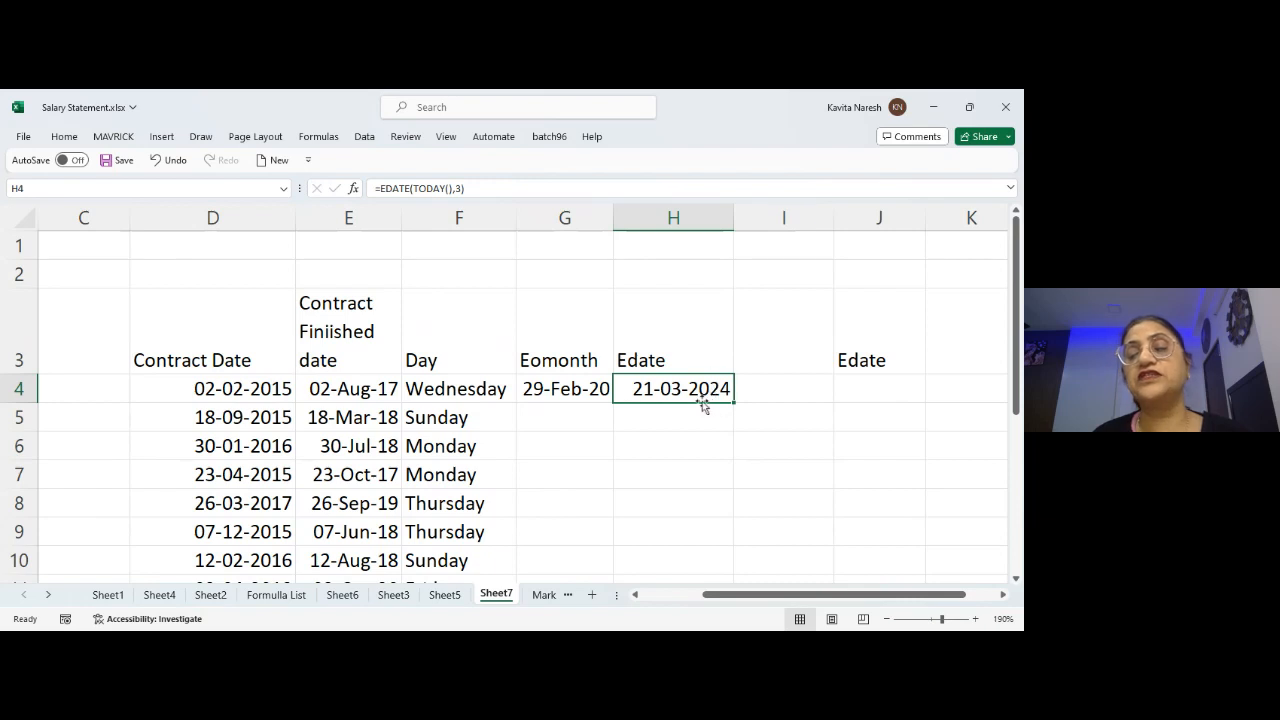
- Replace the D4 reference in the G4 EOMONTH formula with TODAY() as the start date
left_click(578, 388)
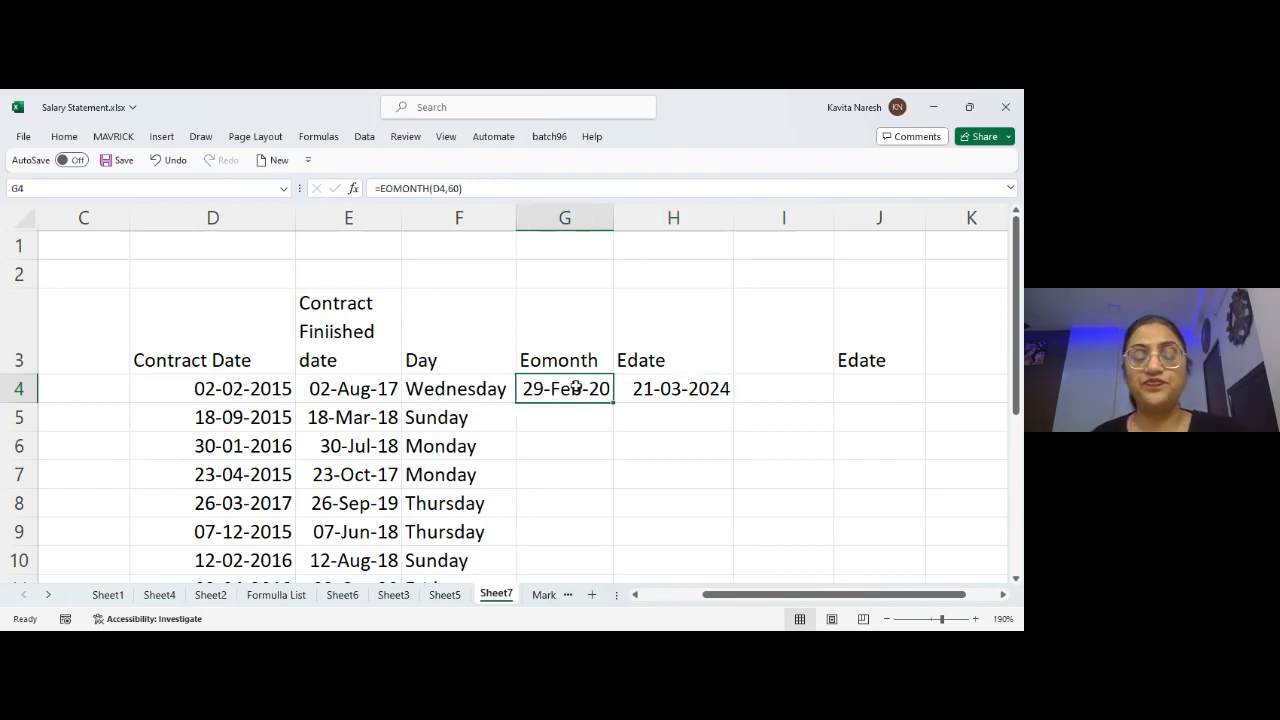
double_click(576, 388)
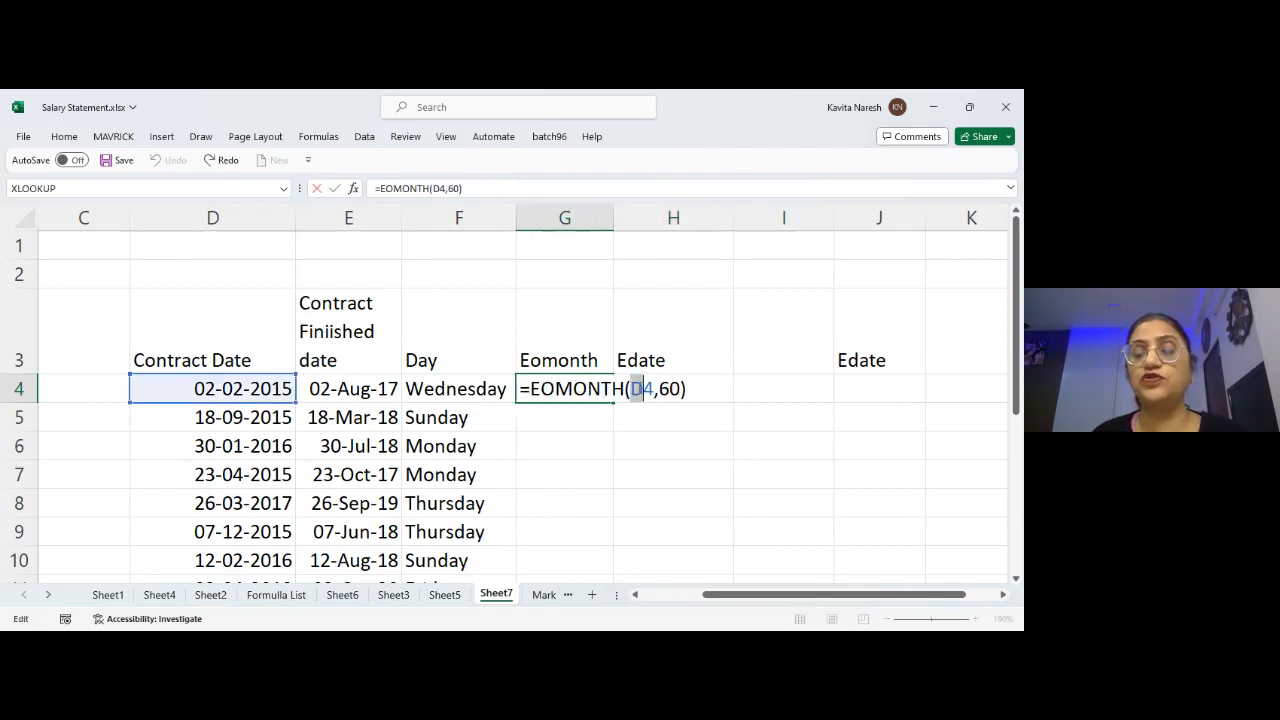
left_click_drag(636, 390, 652, 392)
type("to")
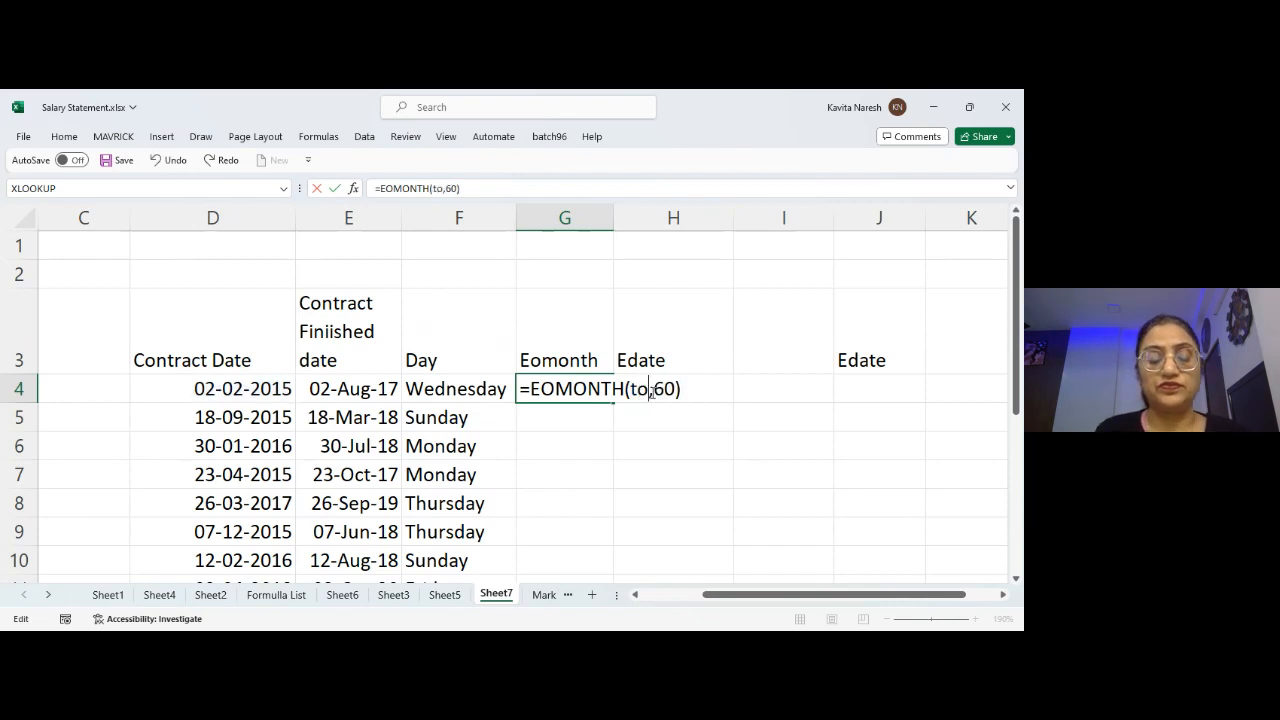
type("day()")
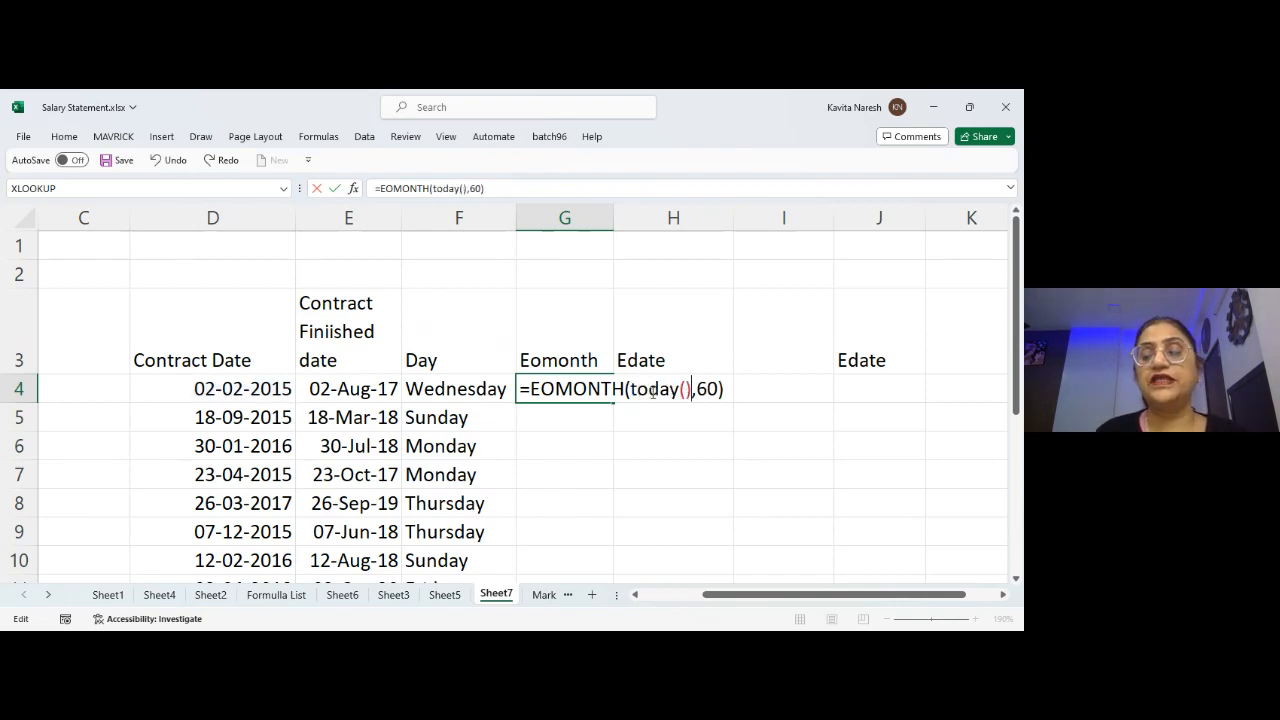
- Set the months argument of the EOMONTH formula in G4 to 3 and fit column G's width to its contents
key("Delete")
key("Delete")
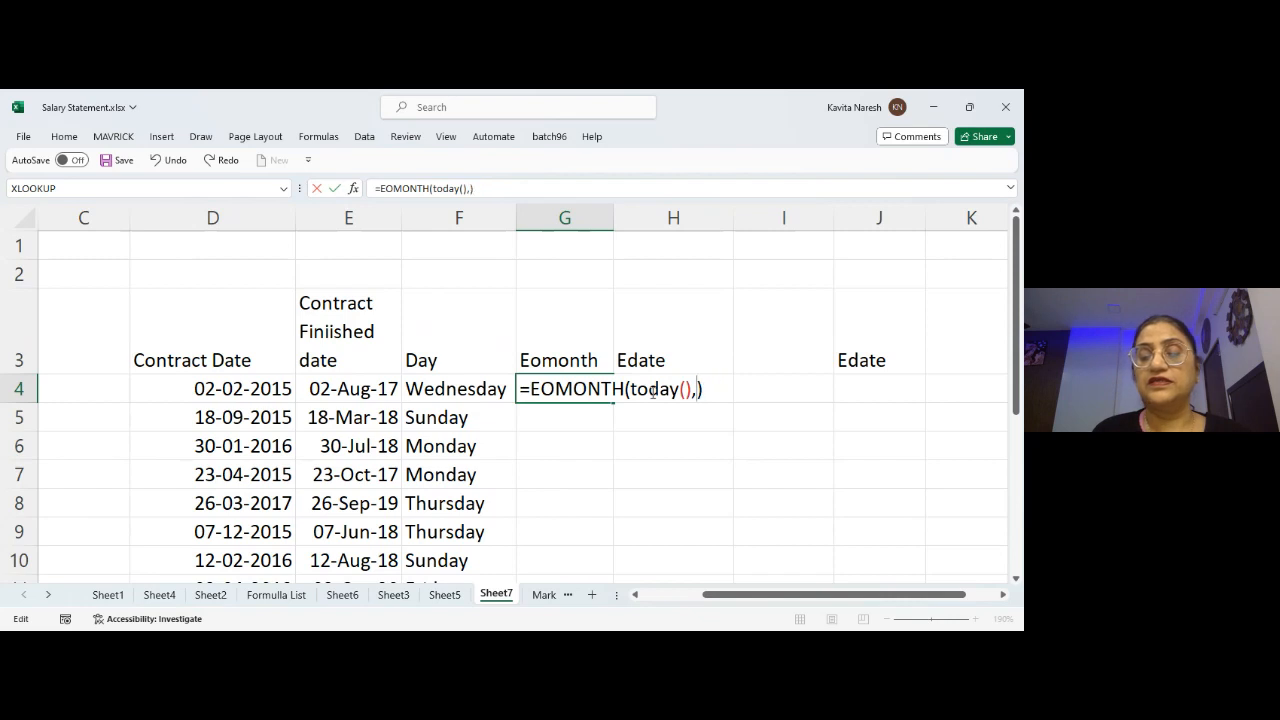
type("3")
key("Return")
key("Up")
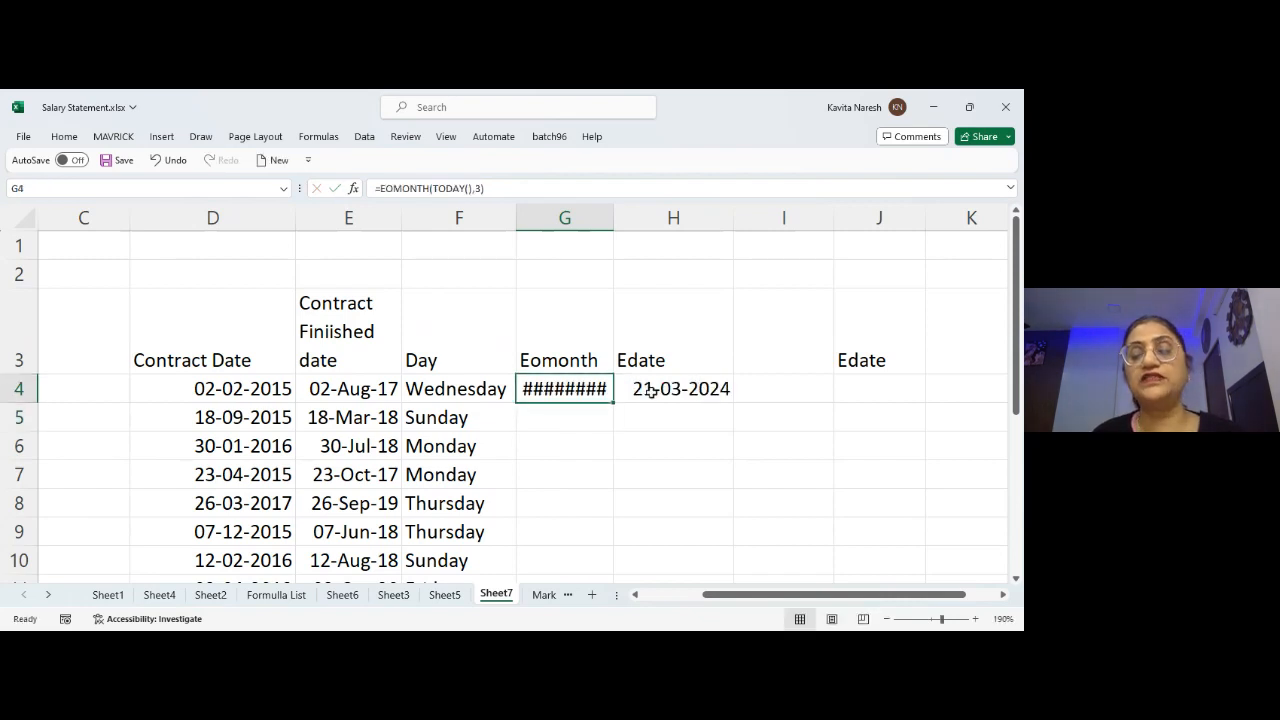
double_click(613, 215)
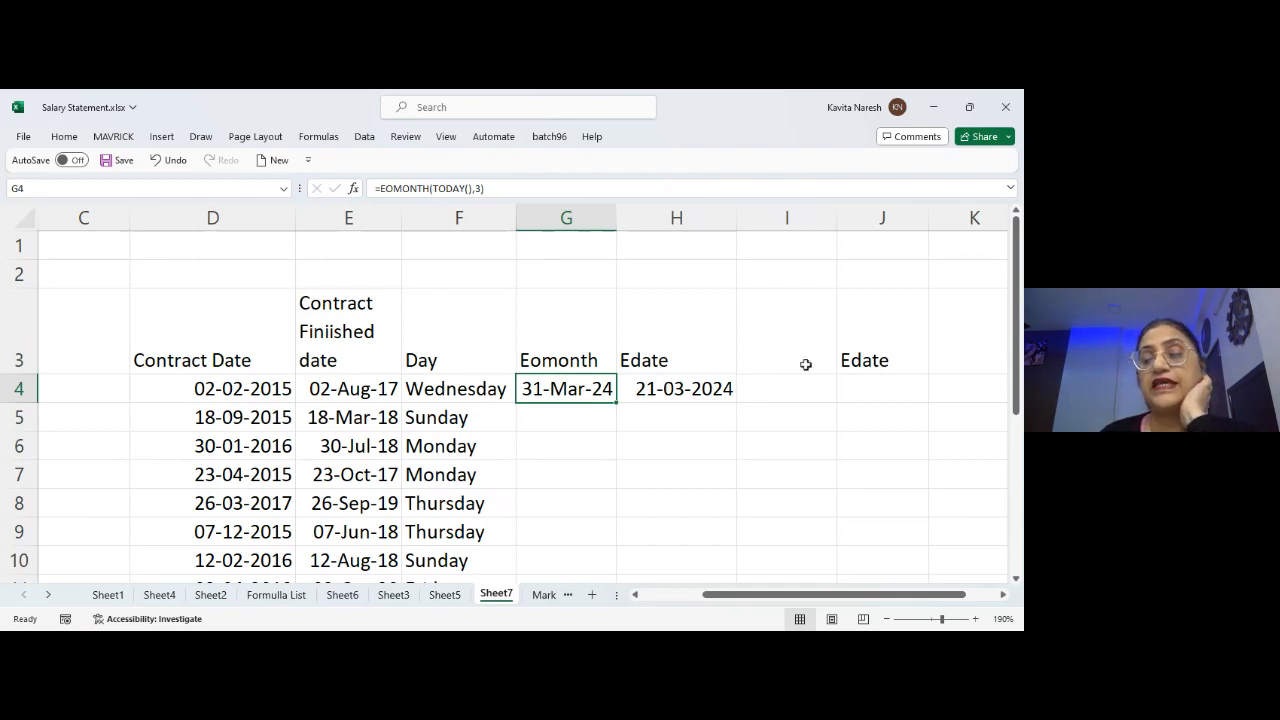
- Delete the extra Edate heading in cell J3
left_click(860, 360)
key("Delete")
key("Down")
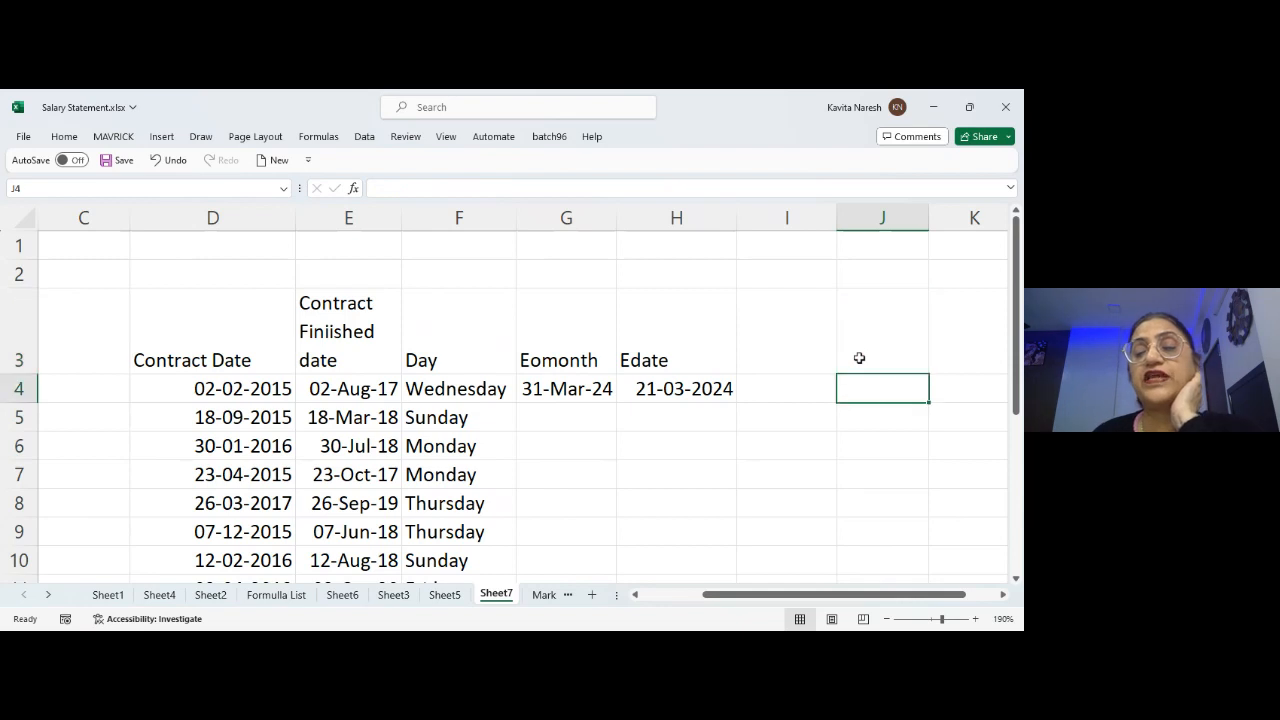
key("Left")
key("Left")
key("Right")
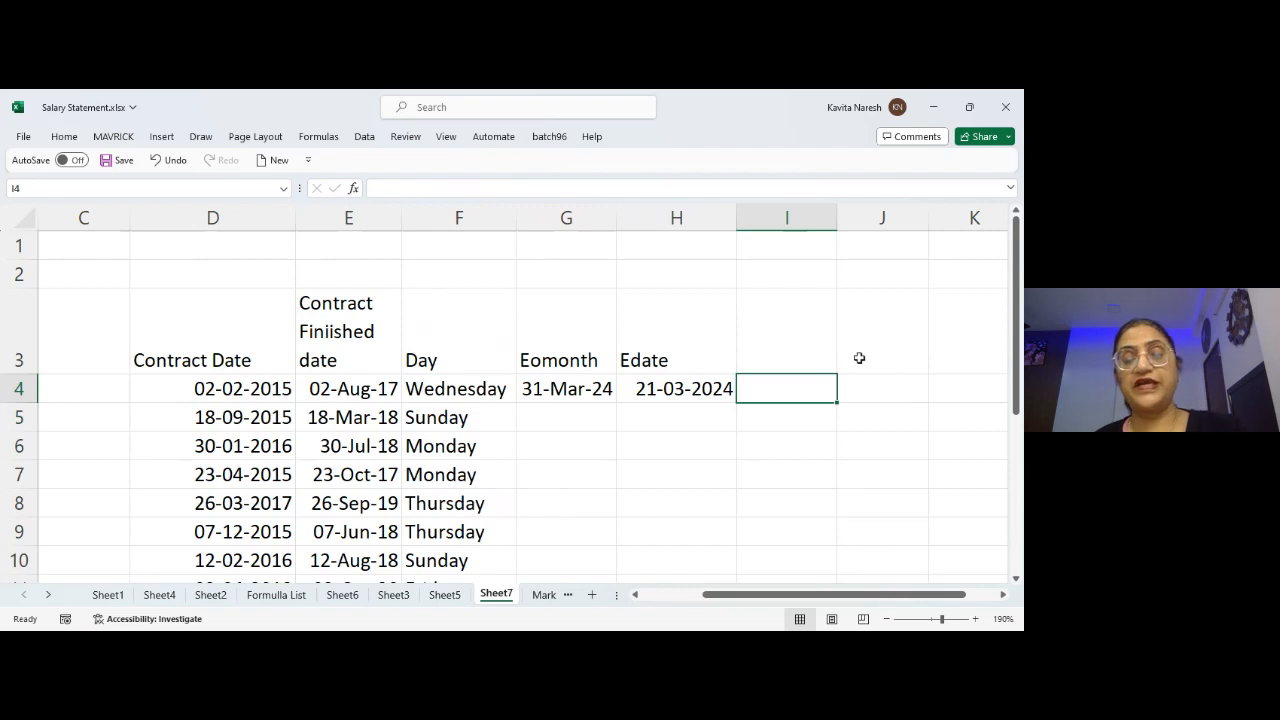
key("Up")
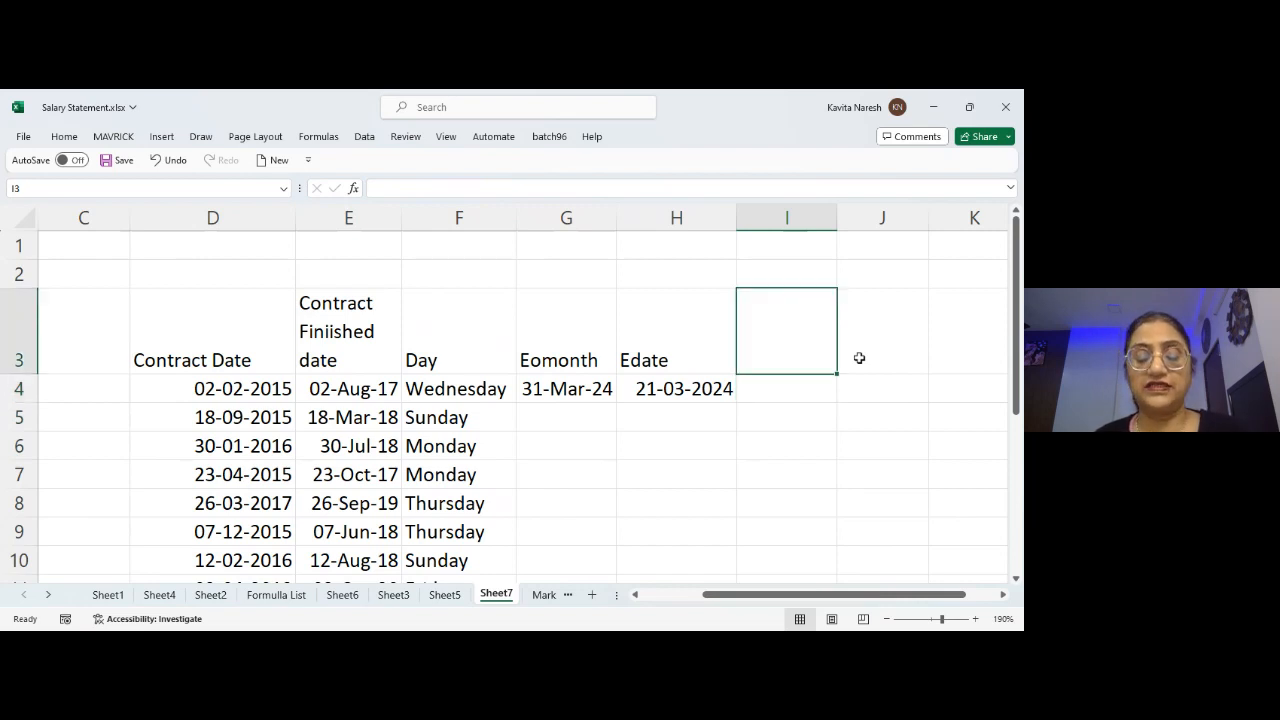
type("Ne")
key("BackSpace")
key("BackSpace")
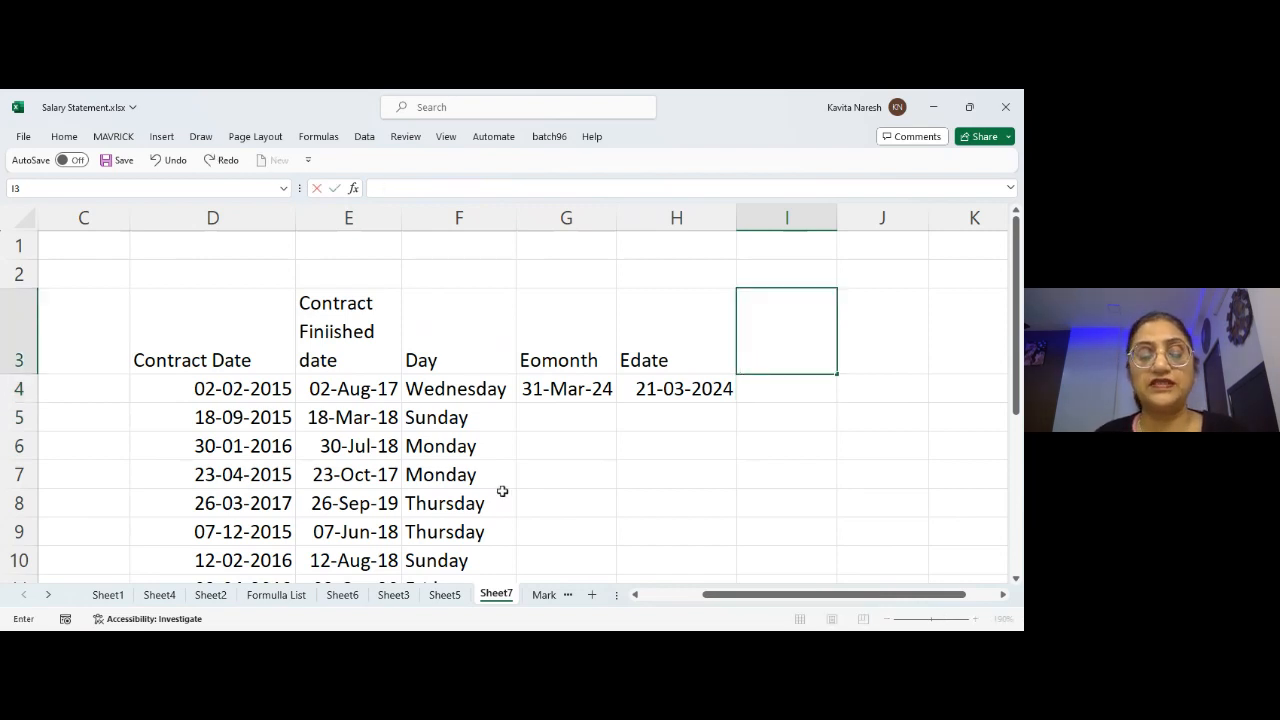
- On the Formulla List sheet, enter the syntax =networkdays(early date,letter date,holidays) as text in D51
left_click(282, 595)
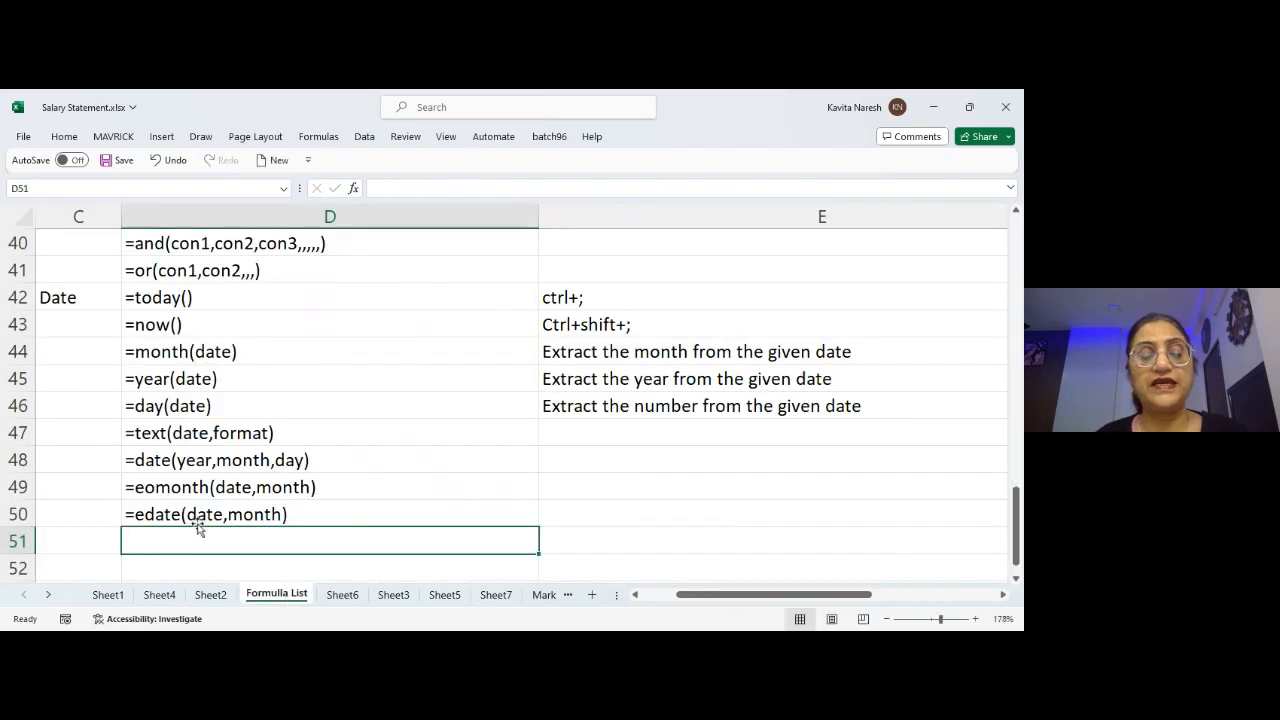
type("'=net")
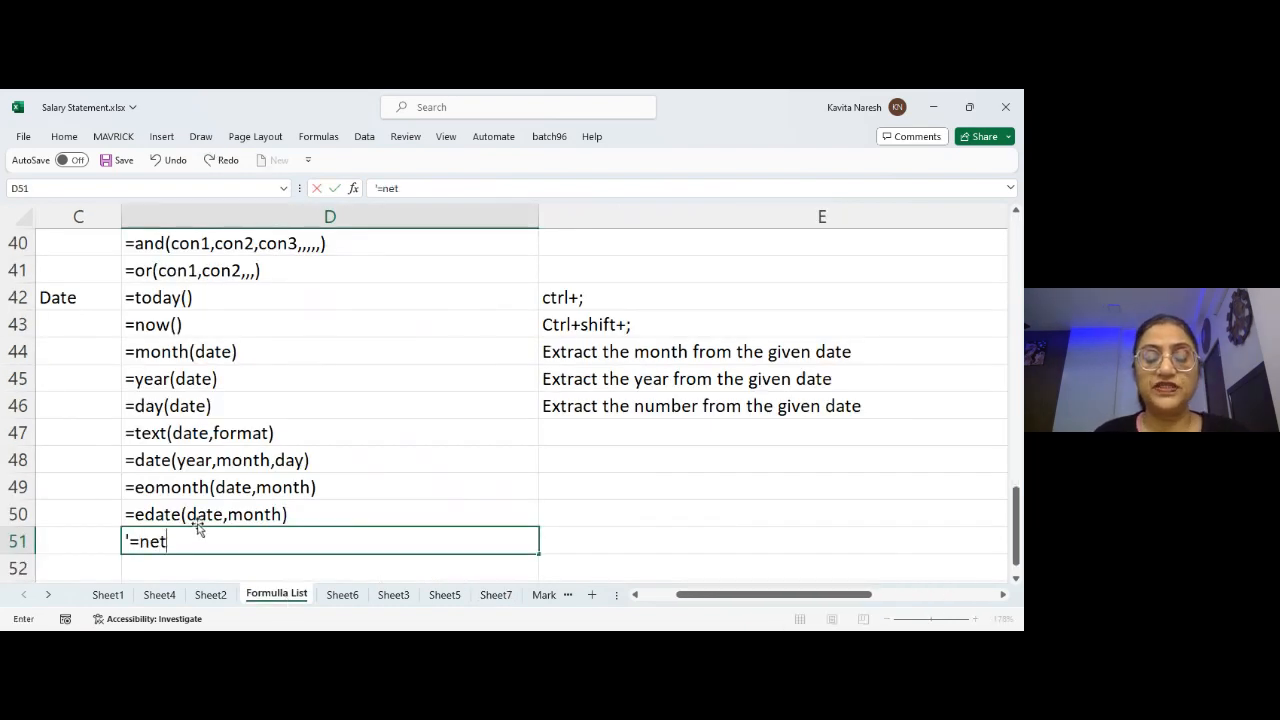
type("workday")
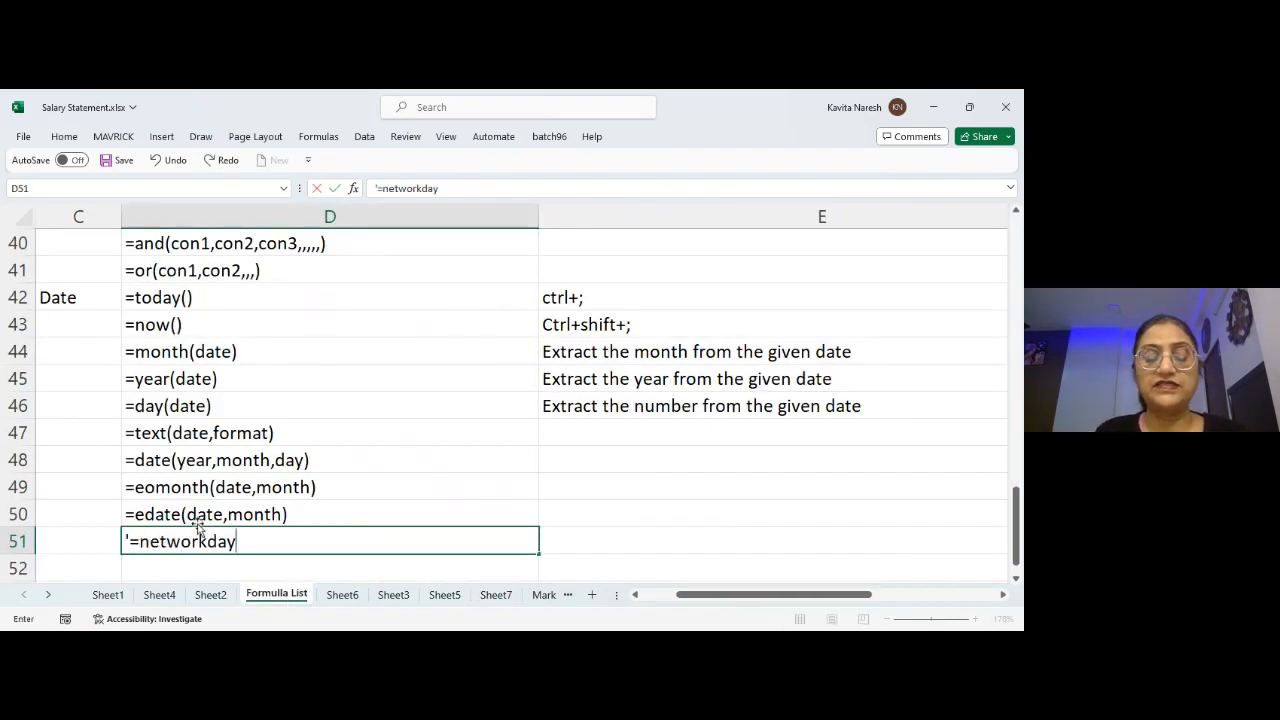
type("s(e")
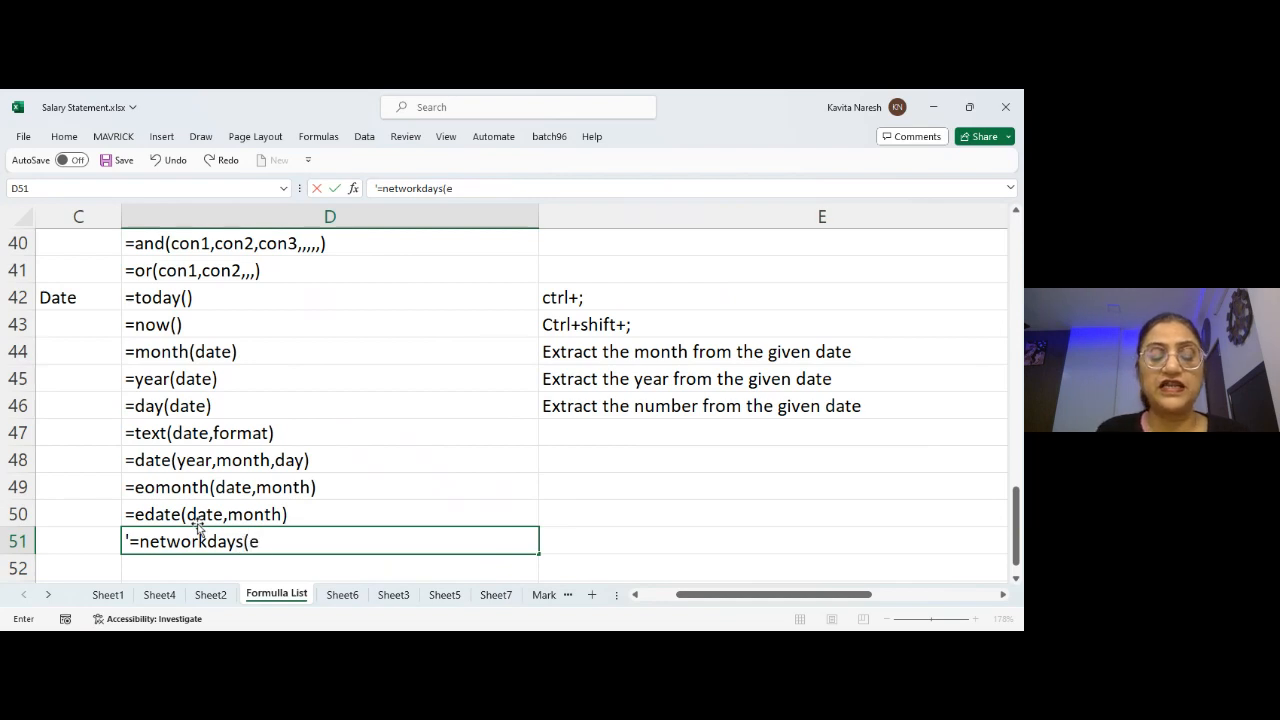
type("arly date")
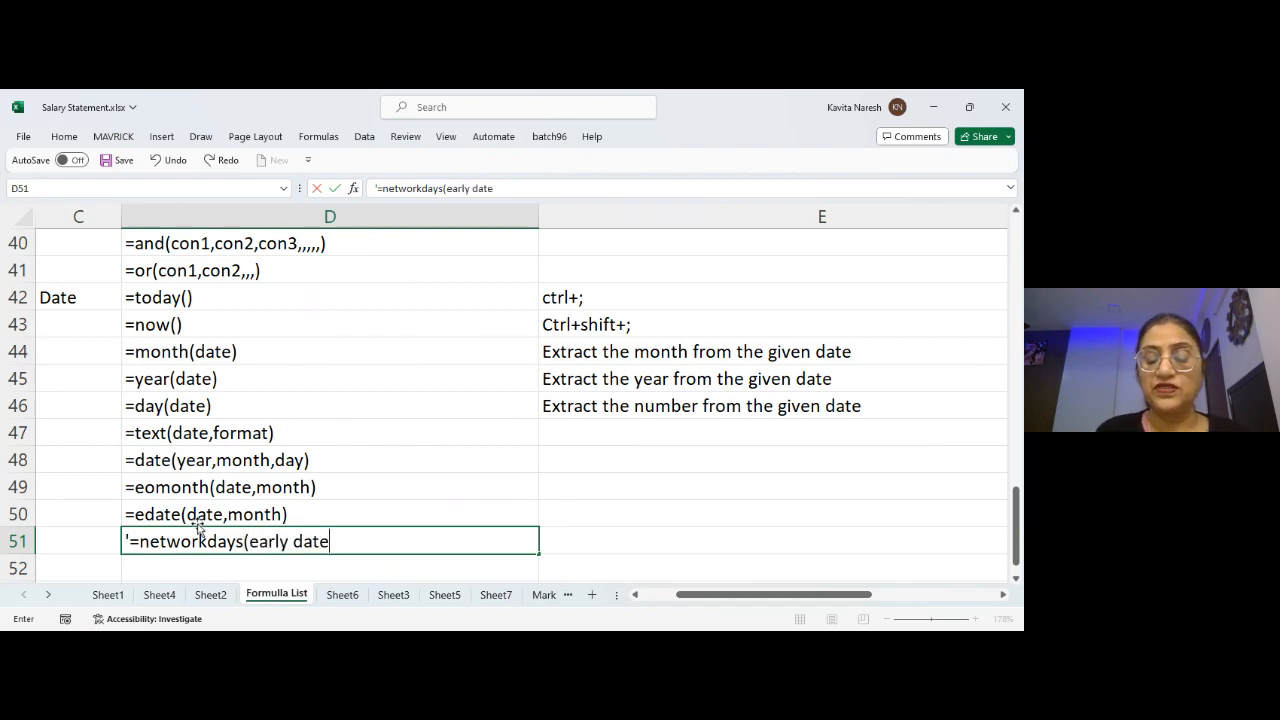
type(",le")
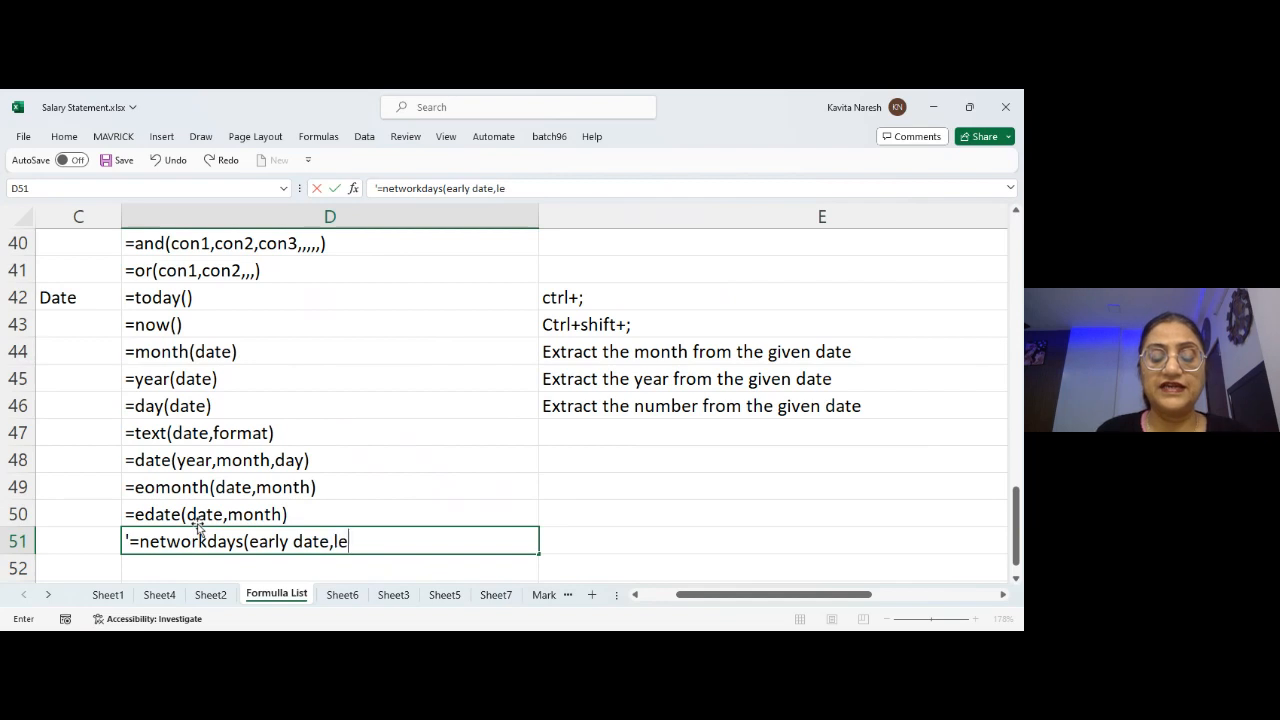
type("tterday")
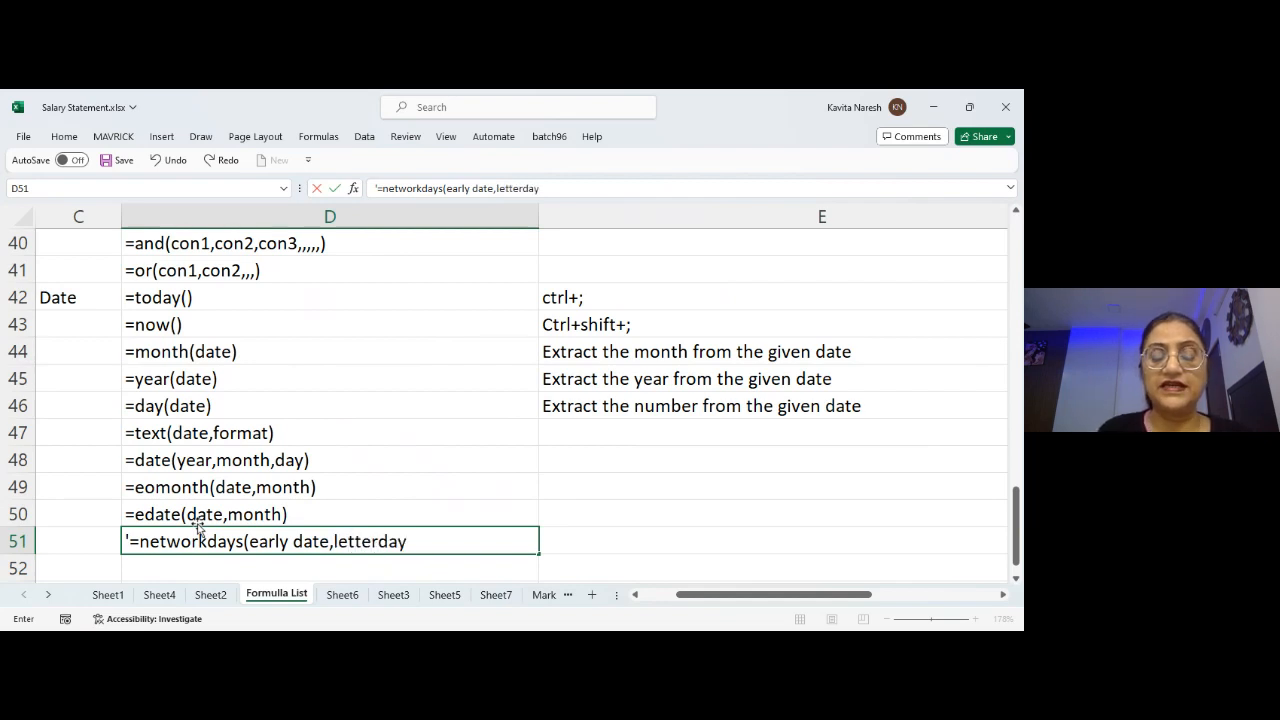
key("BackSpace")
key("BackSpace")
key("BackSpace")
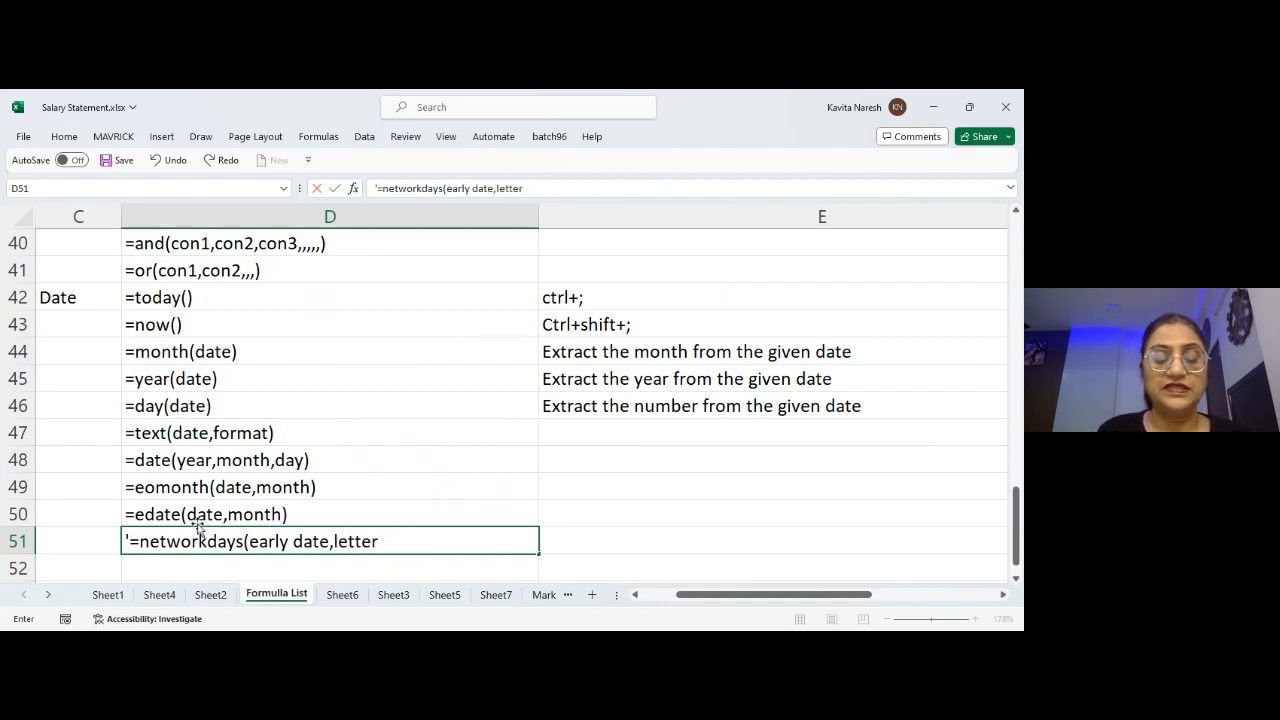
type("date,h")
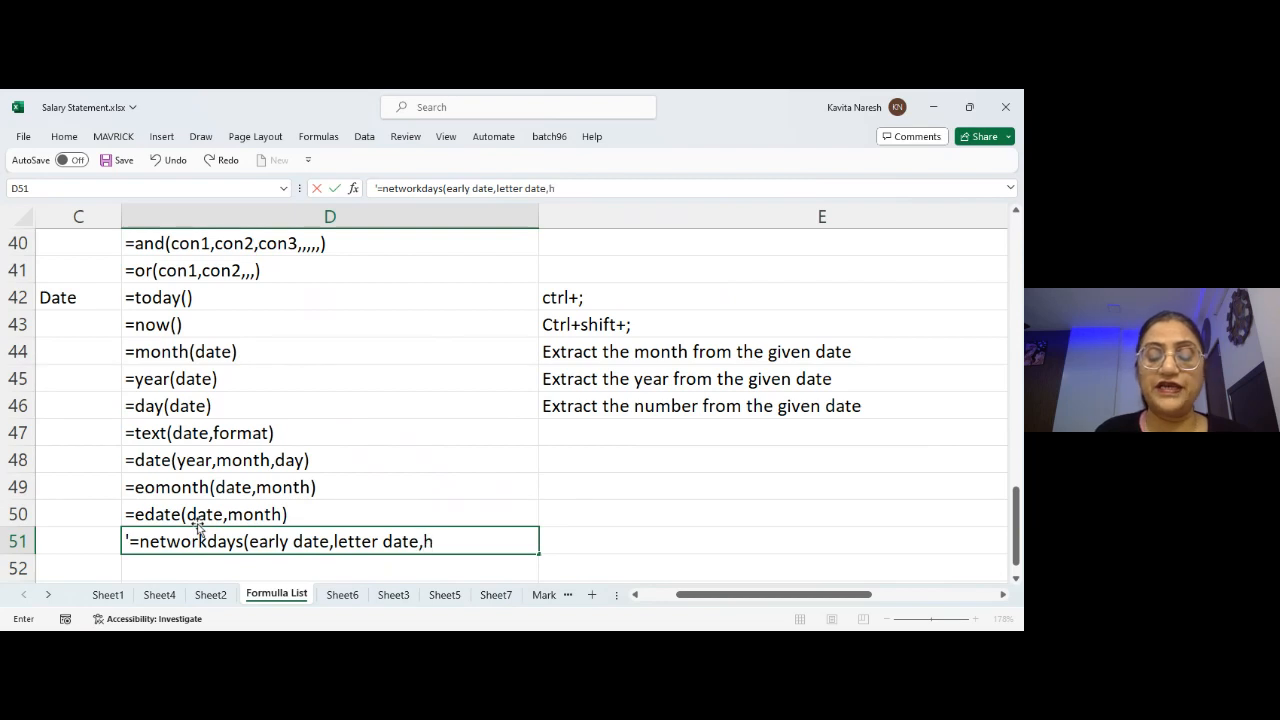
type("olidays)")
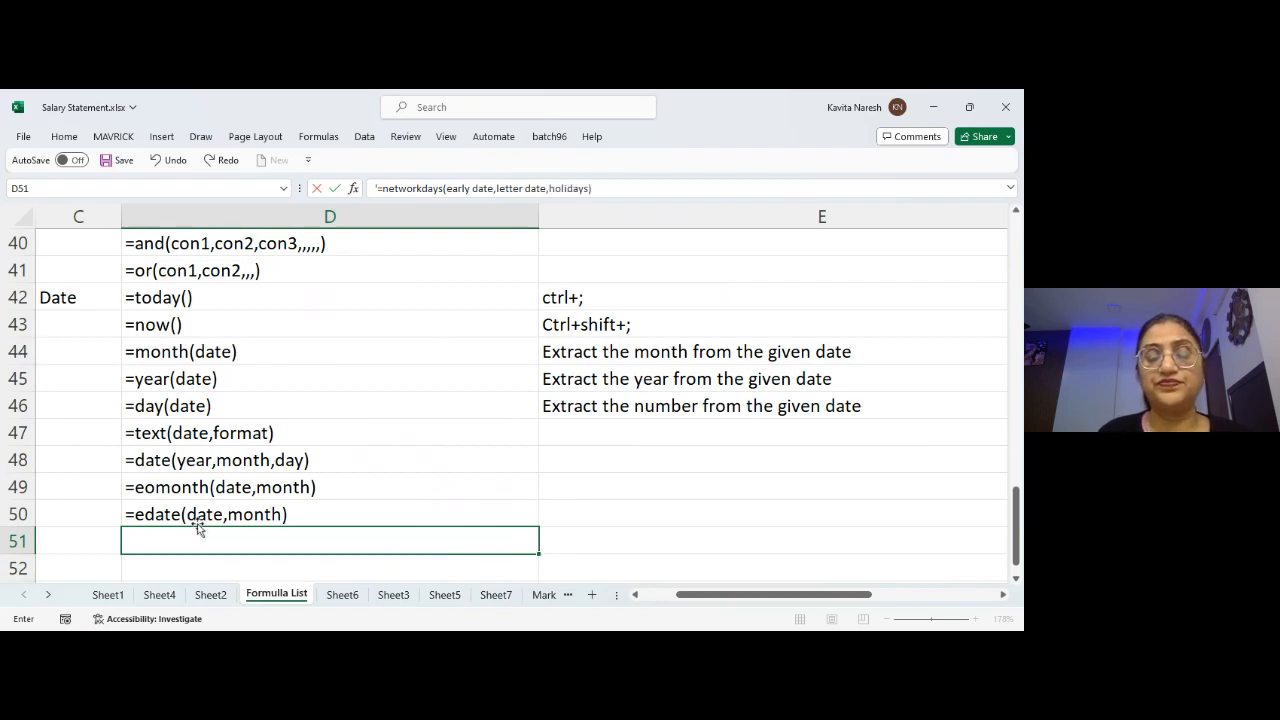
key("Return")
left_click(198, 530)
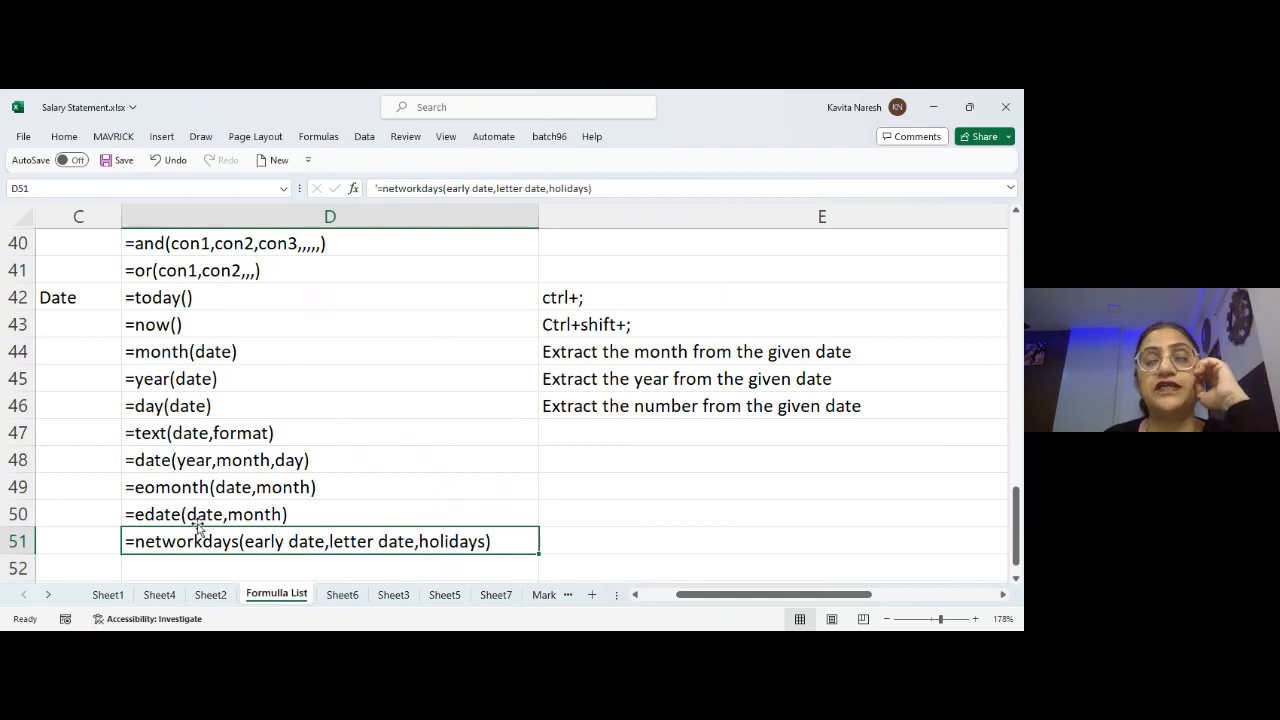
left_click(497, 595)
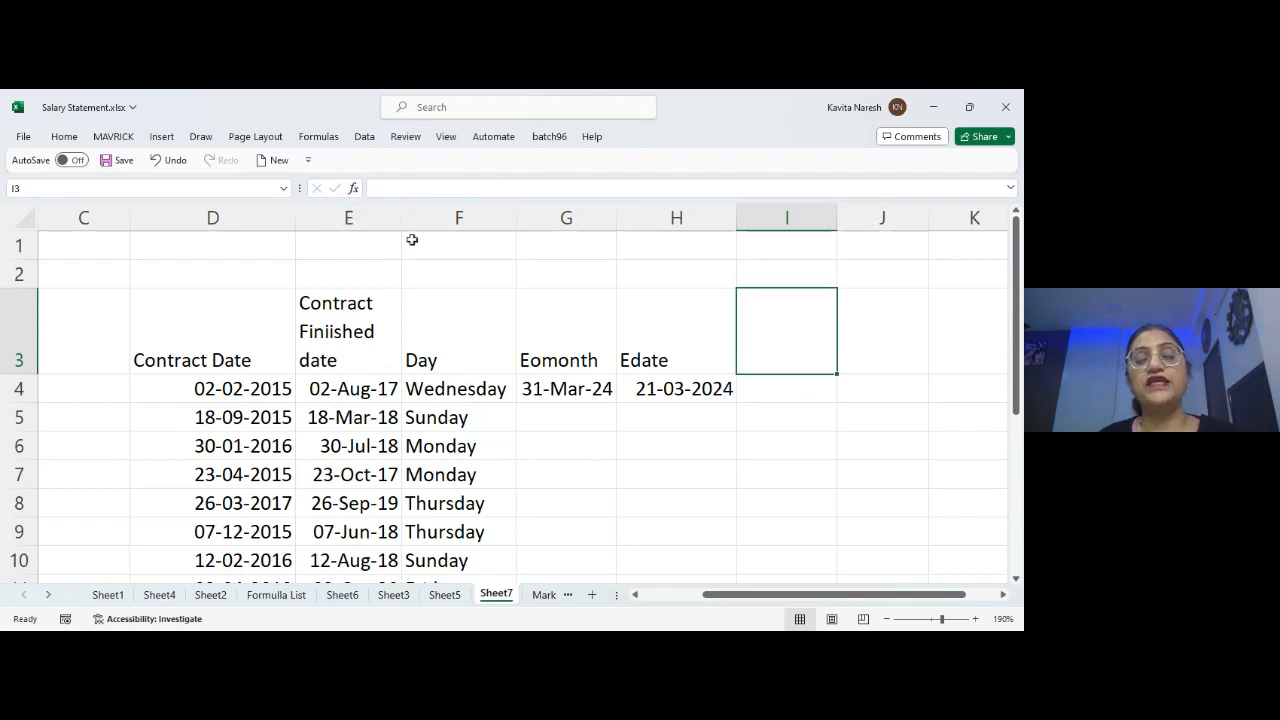
left_click(282, 358)
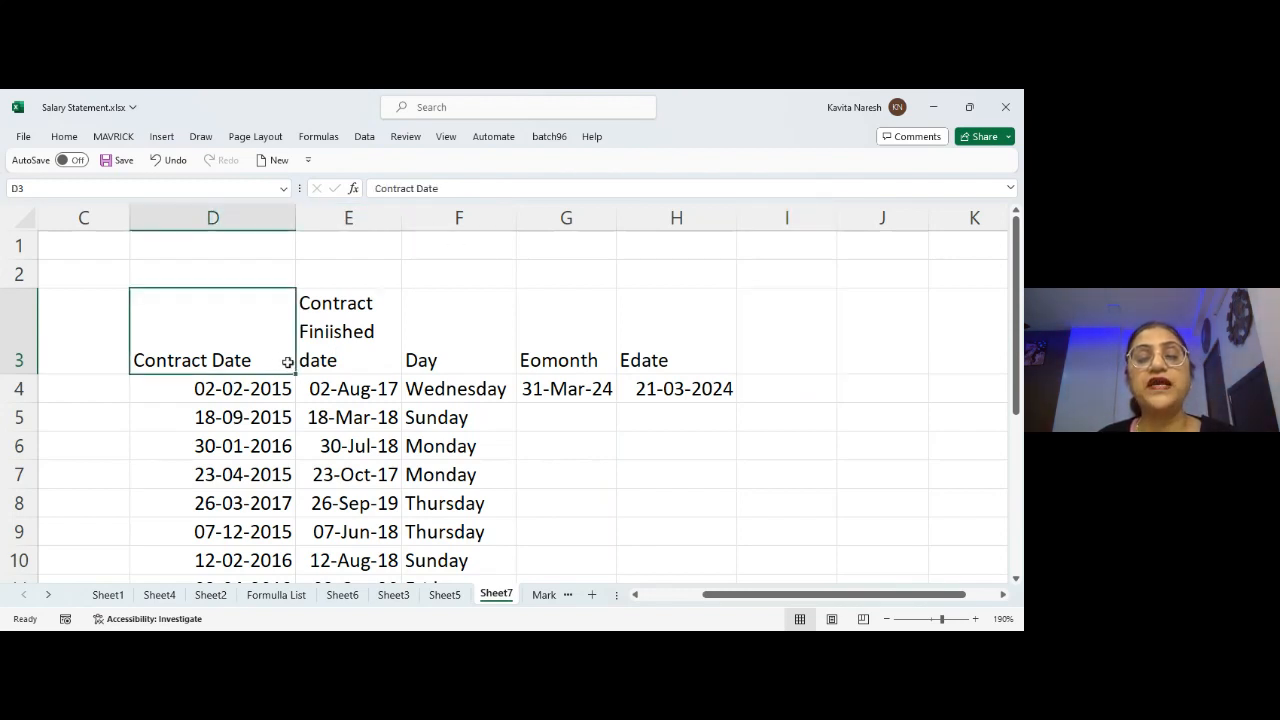
left_click(256, 389)
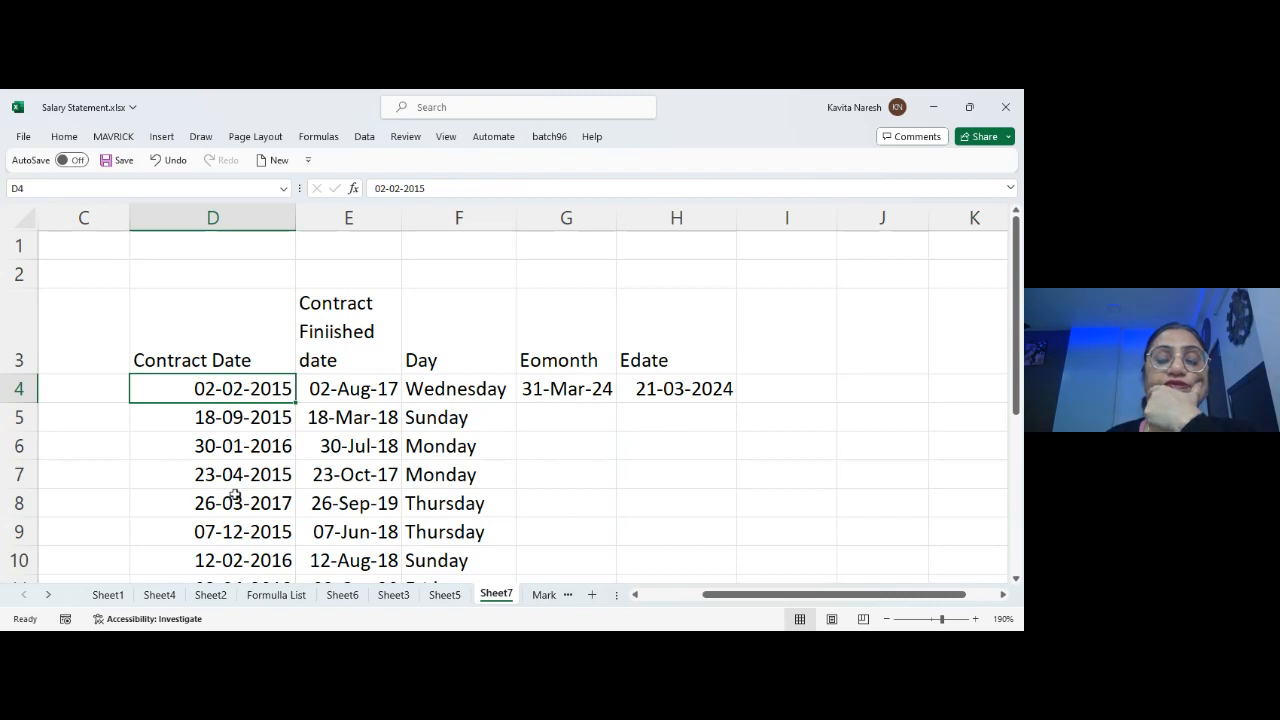
- On Sheet5, insert three blank columns before the Month column
left_click(342, 594)
left_click(442, 595)
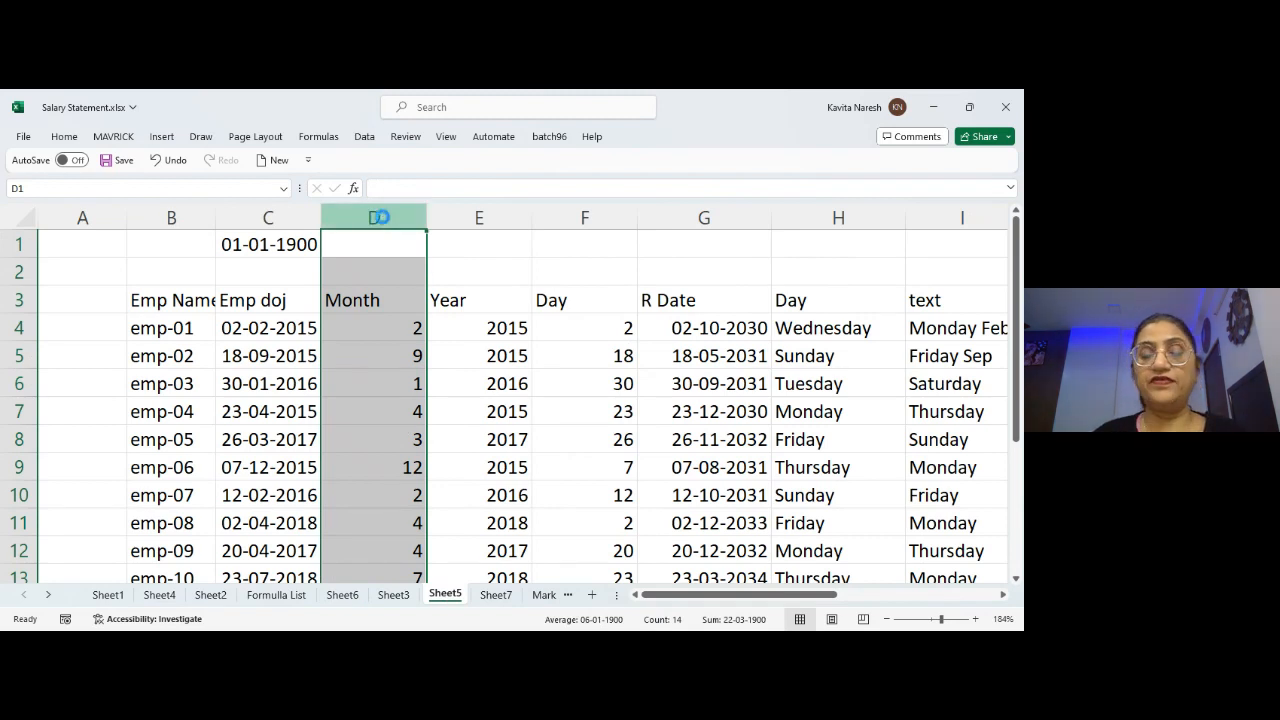
key("ctrl+shift+plus")
key("ctrl+shift+plus")
key("ctrl+shift+plus")
- Enter the heading Networkdays in D3 and widen column D slightly
key("Down")
key("Down")
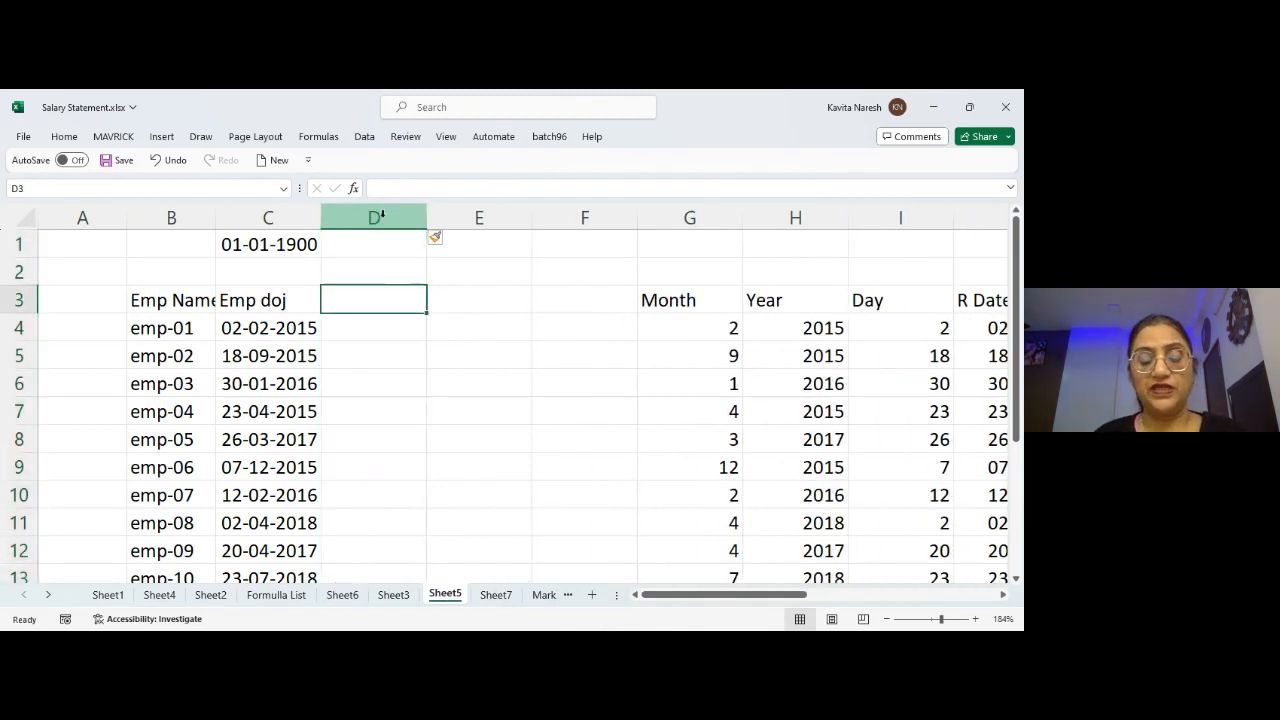
type("Network")
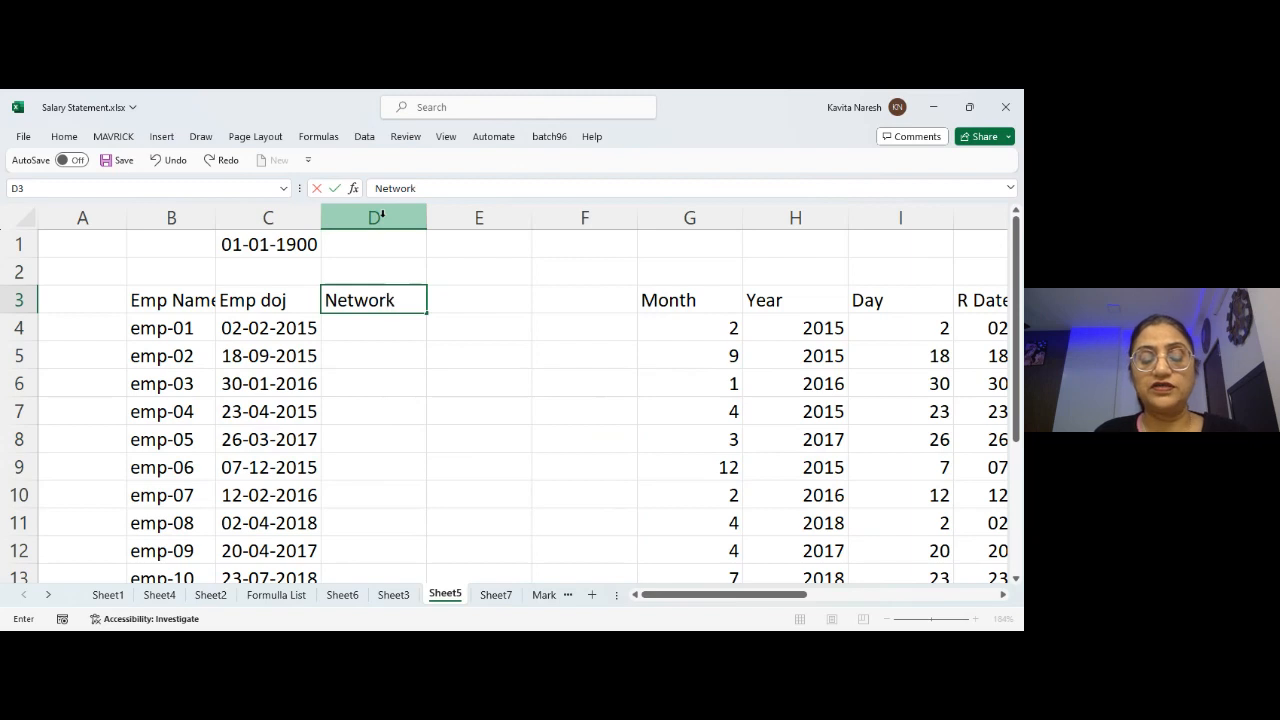
type("days")
key("Return")
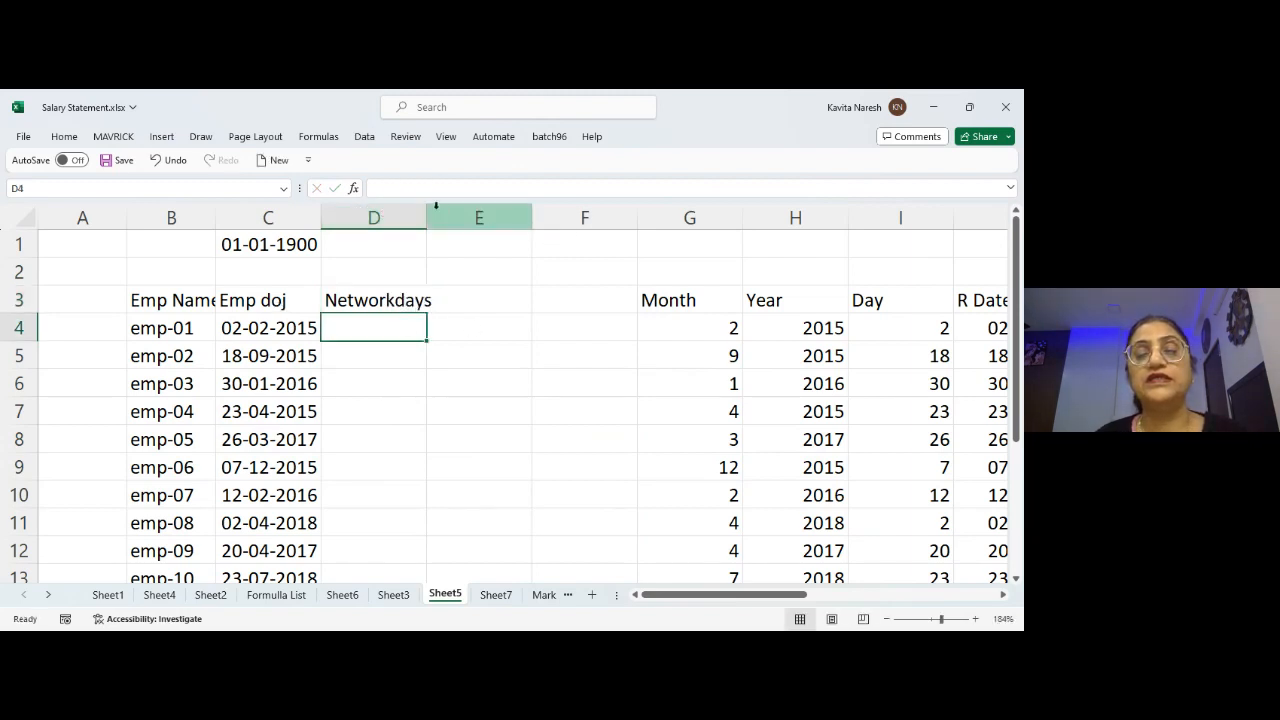
left_click_drag(426, 209, 429, 209)
- Enter =NETWORKDAYS(C4,TODAY()) in D4 to count the working days since emp-01's joining date
left_click(298, 329)
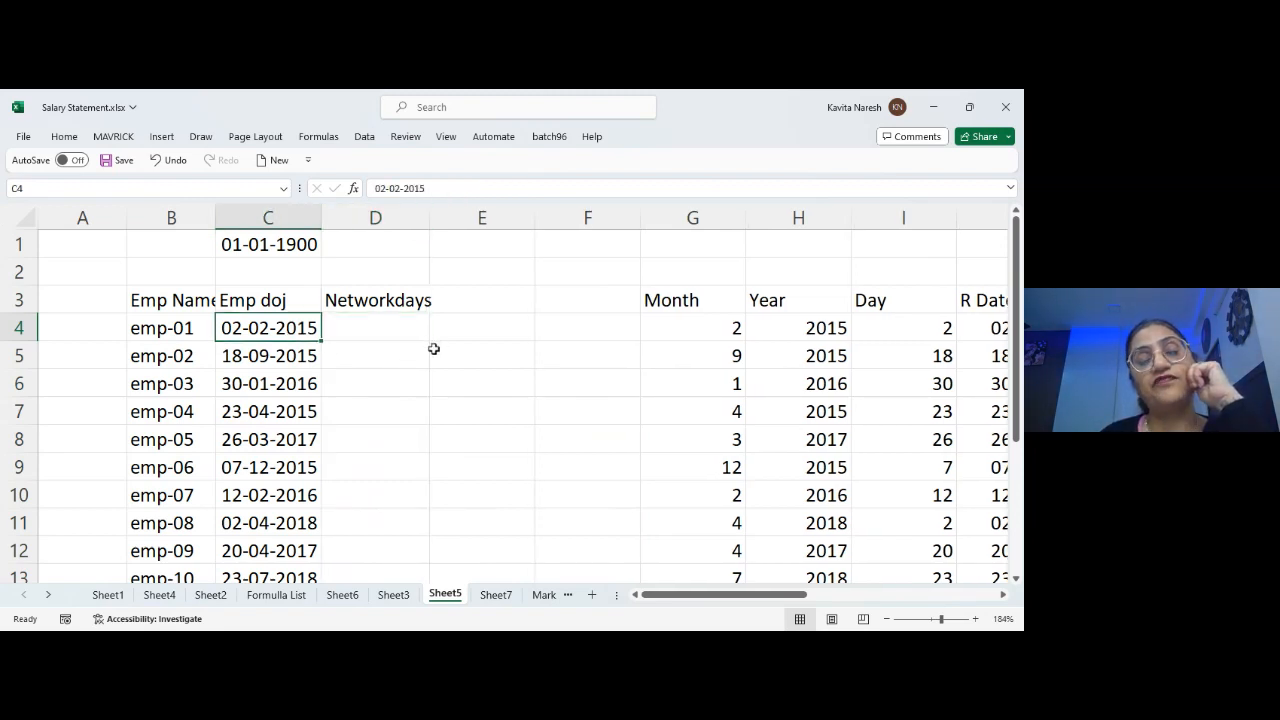
left_click(390, 326)
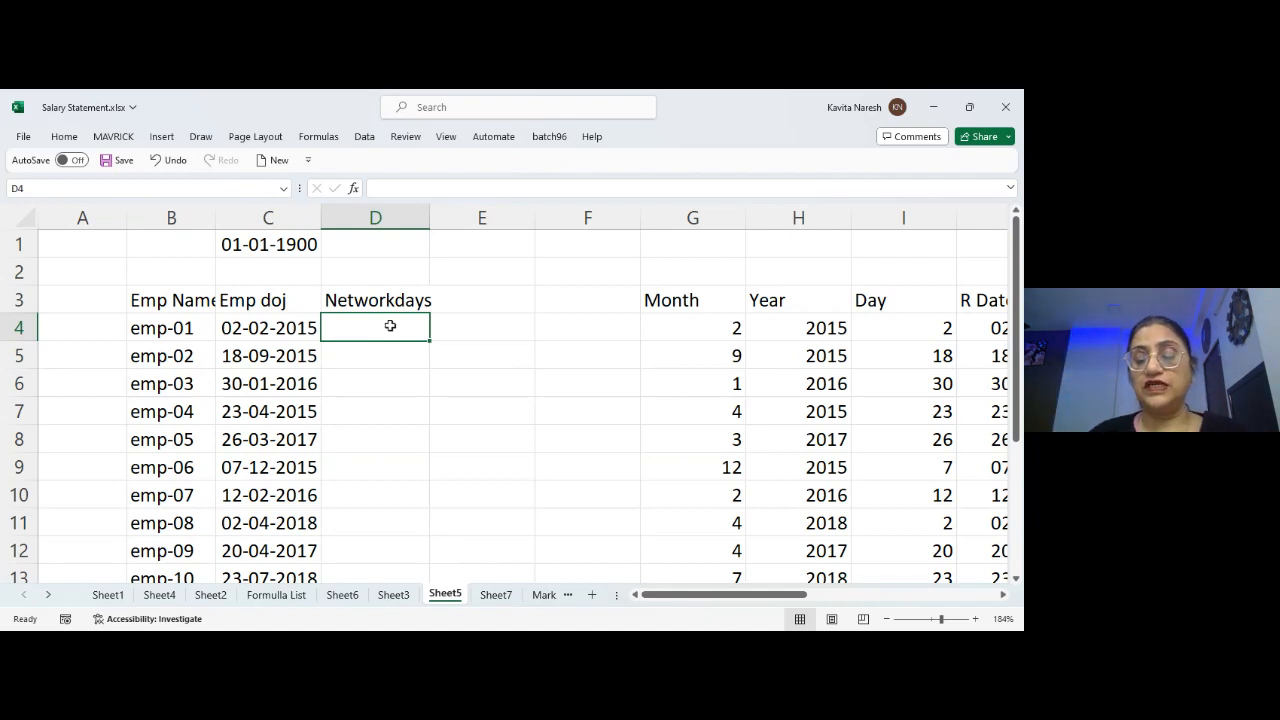
type("=network")
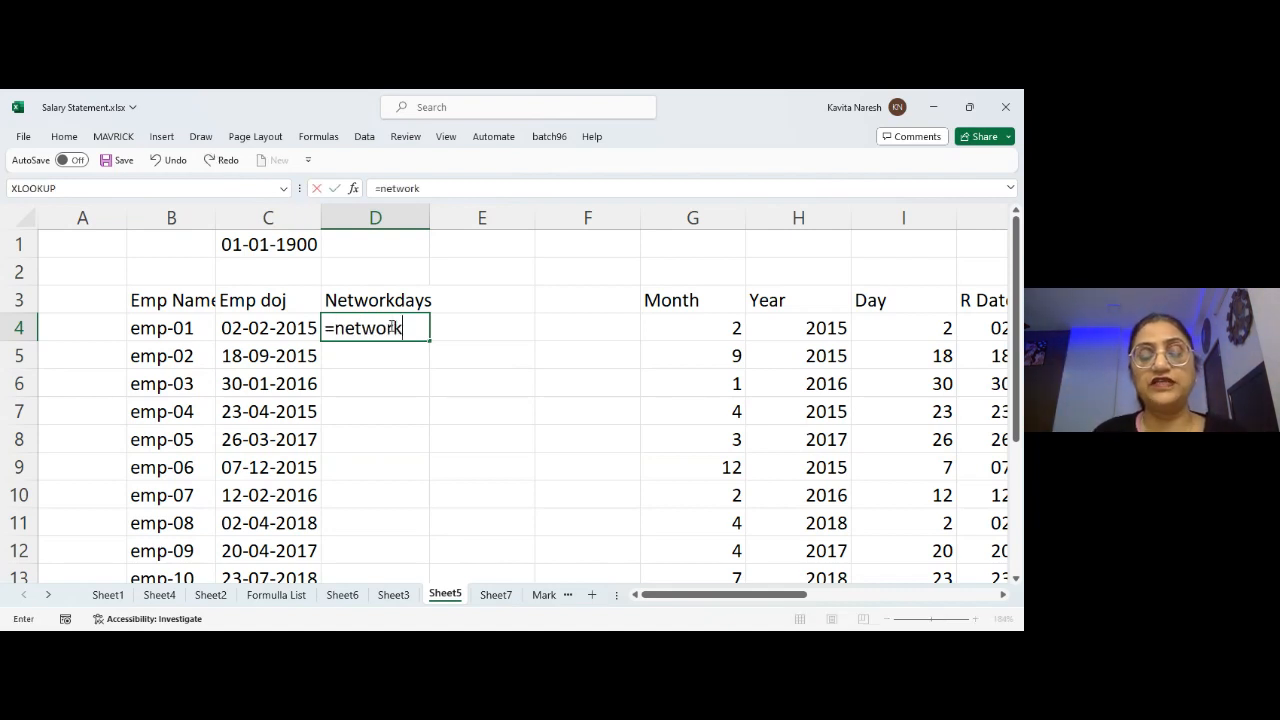
key("Tab")
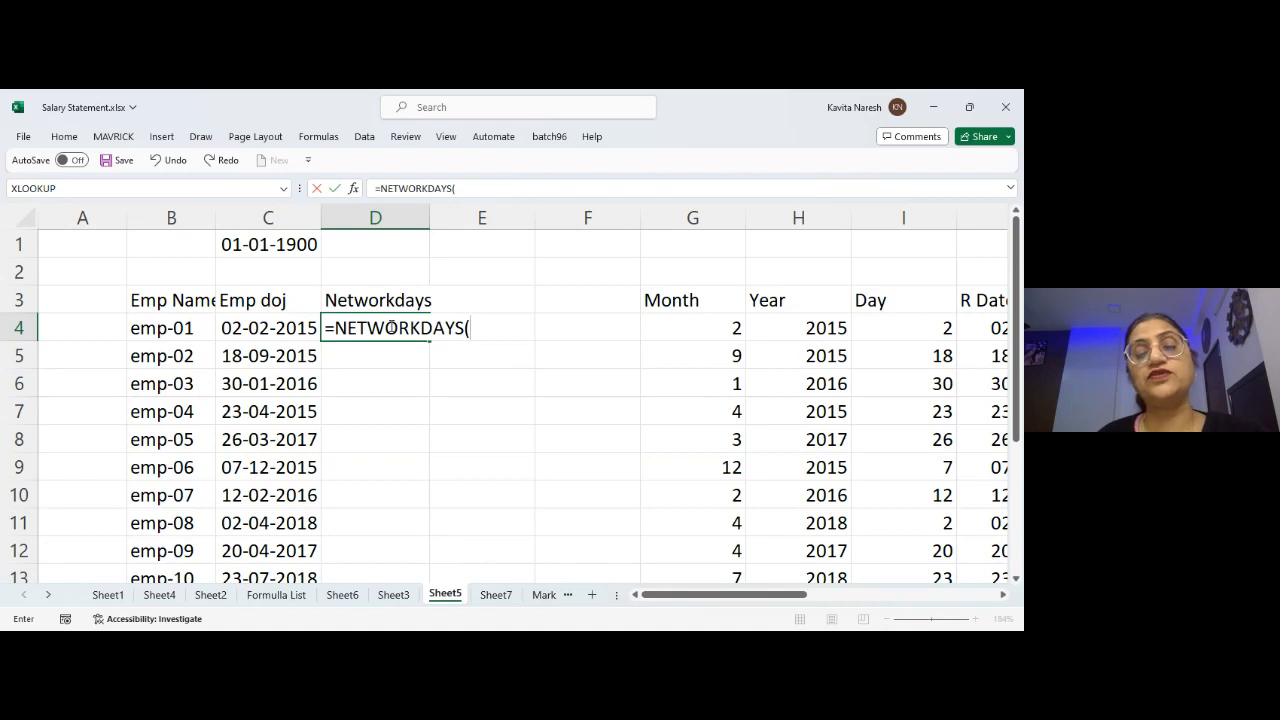
key("Left")
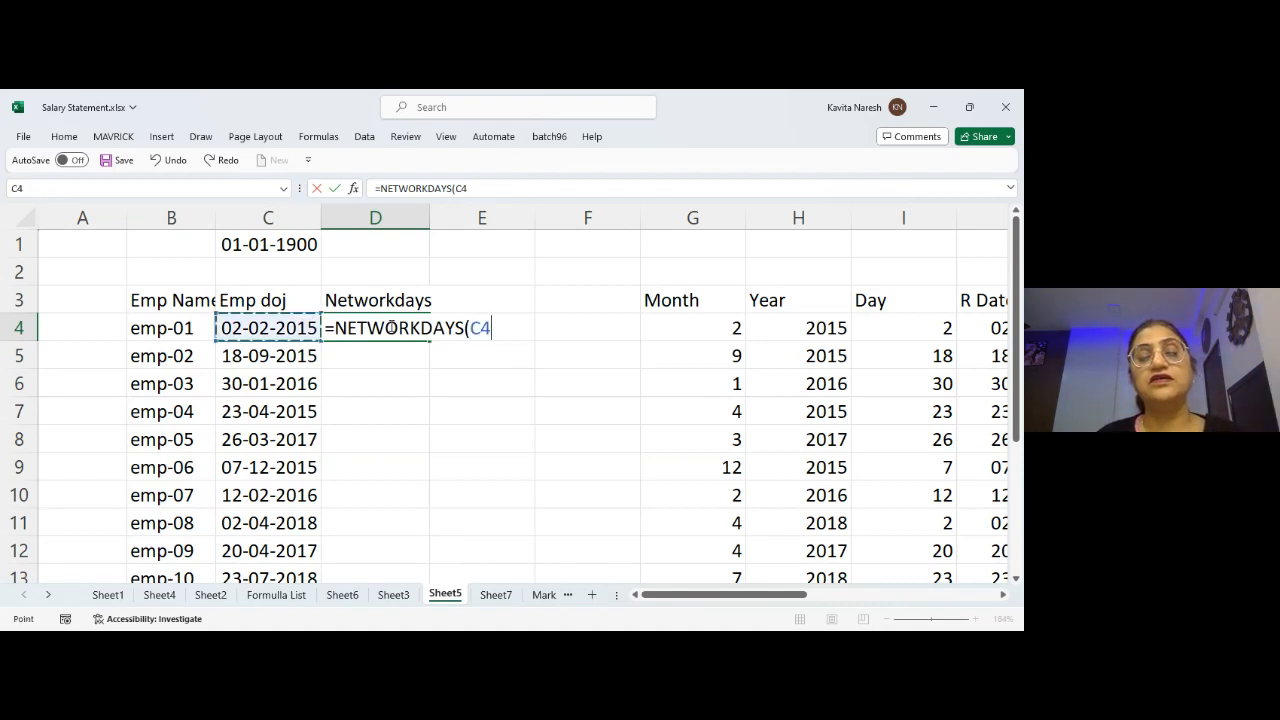
type(",")
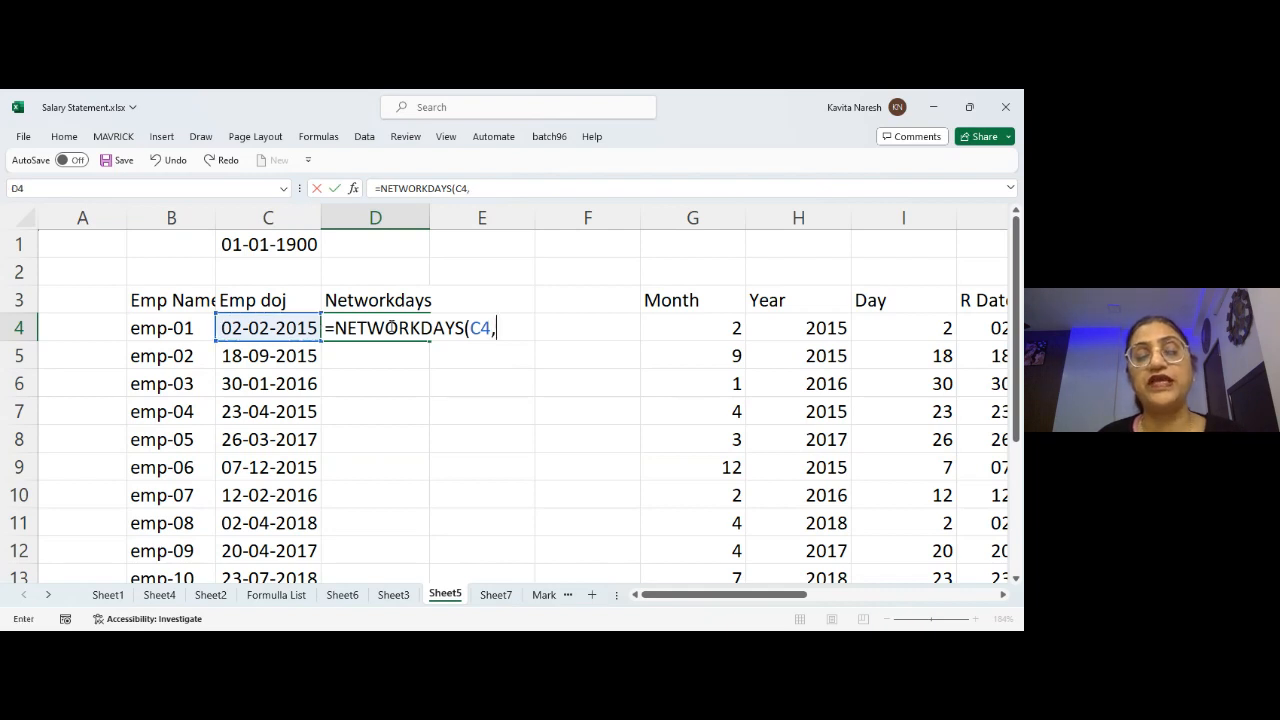
type("today")
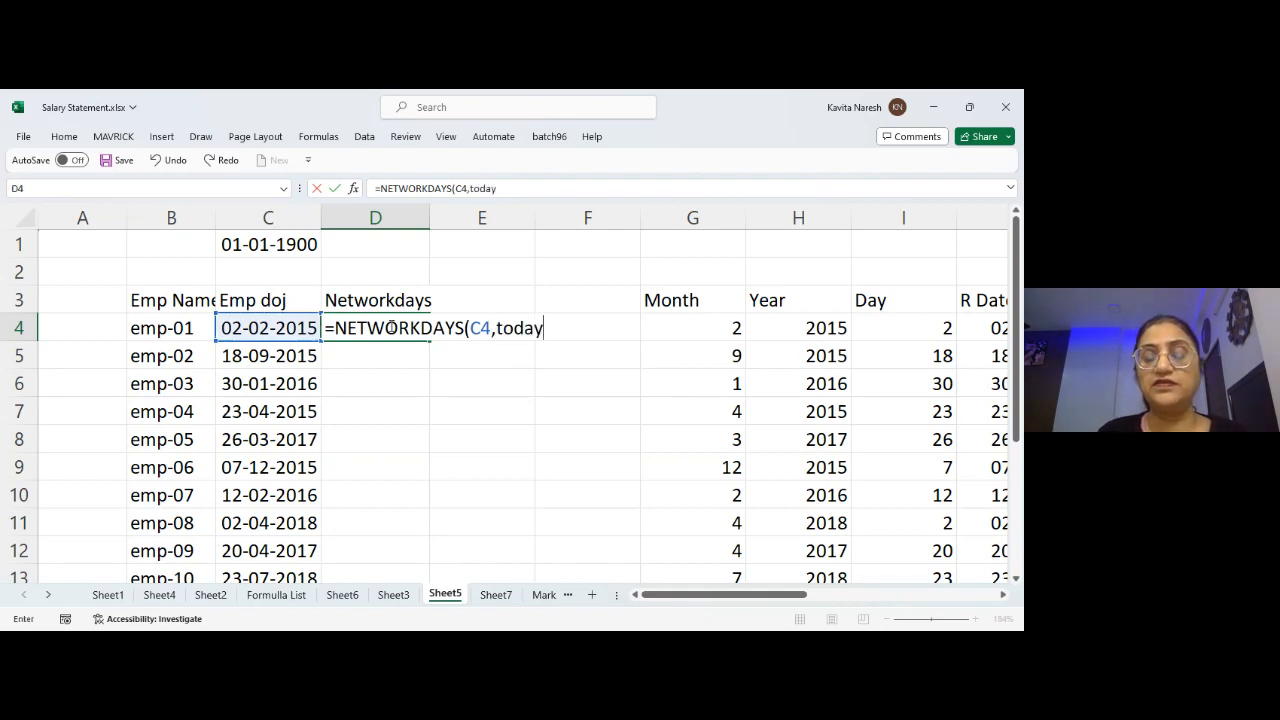
type("(),")
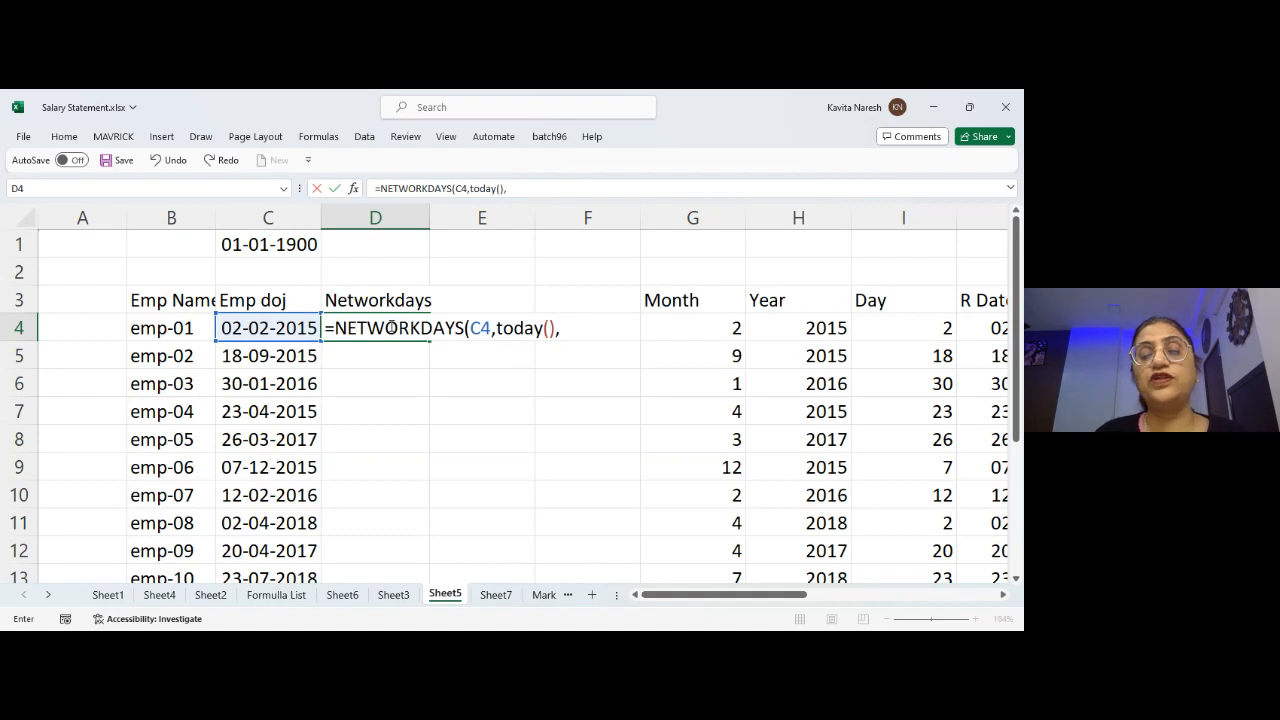
key("BackSpace")
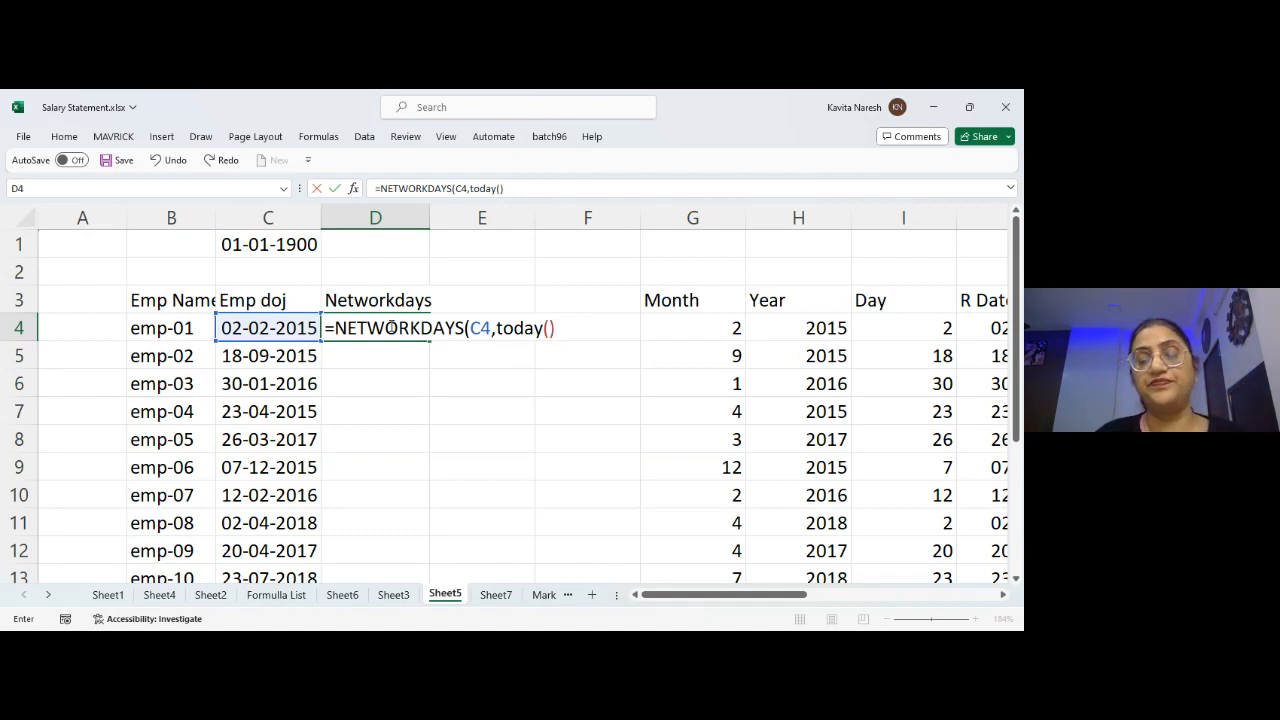
key("Return")
left_click(390, 328)
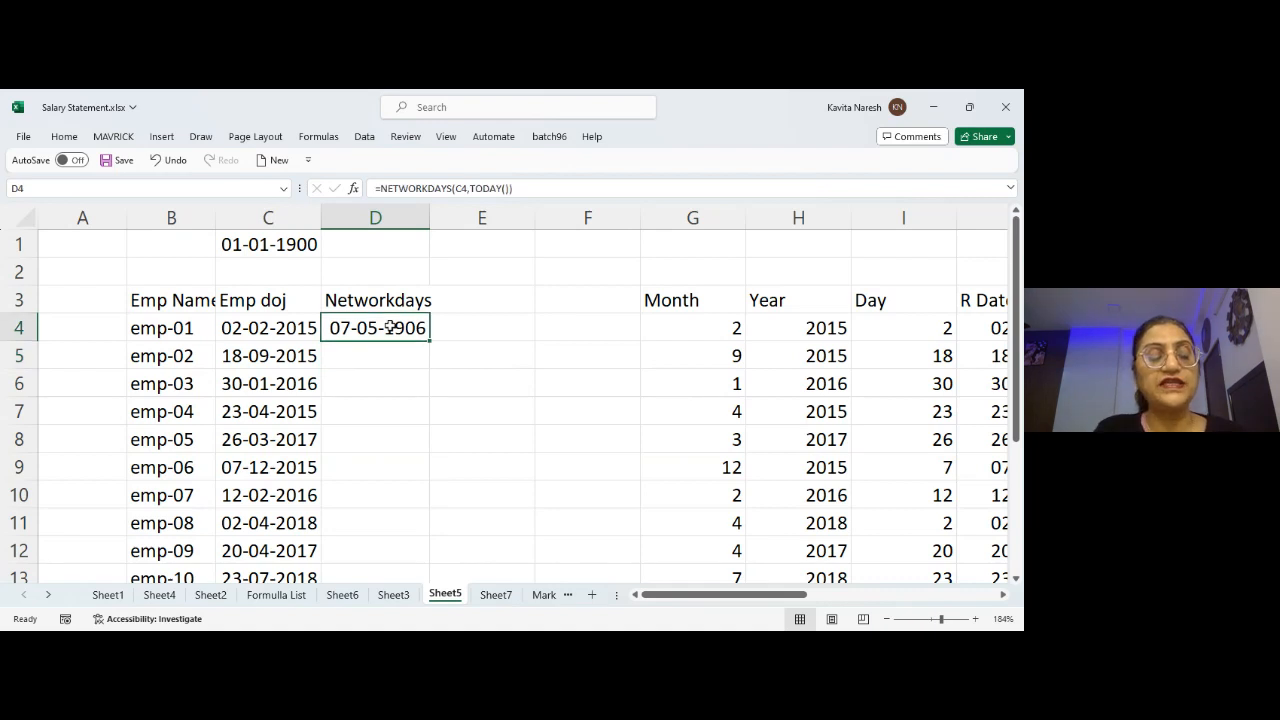
- Apply the General number format to D4 and fill its NETWORKDAYS formula down the column for all employees
key("ctrl+shift+grave")
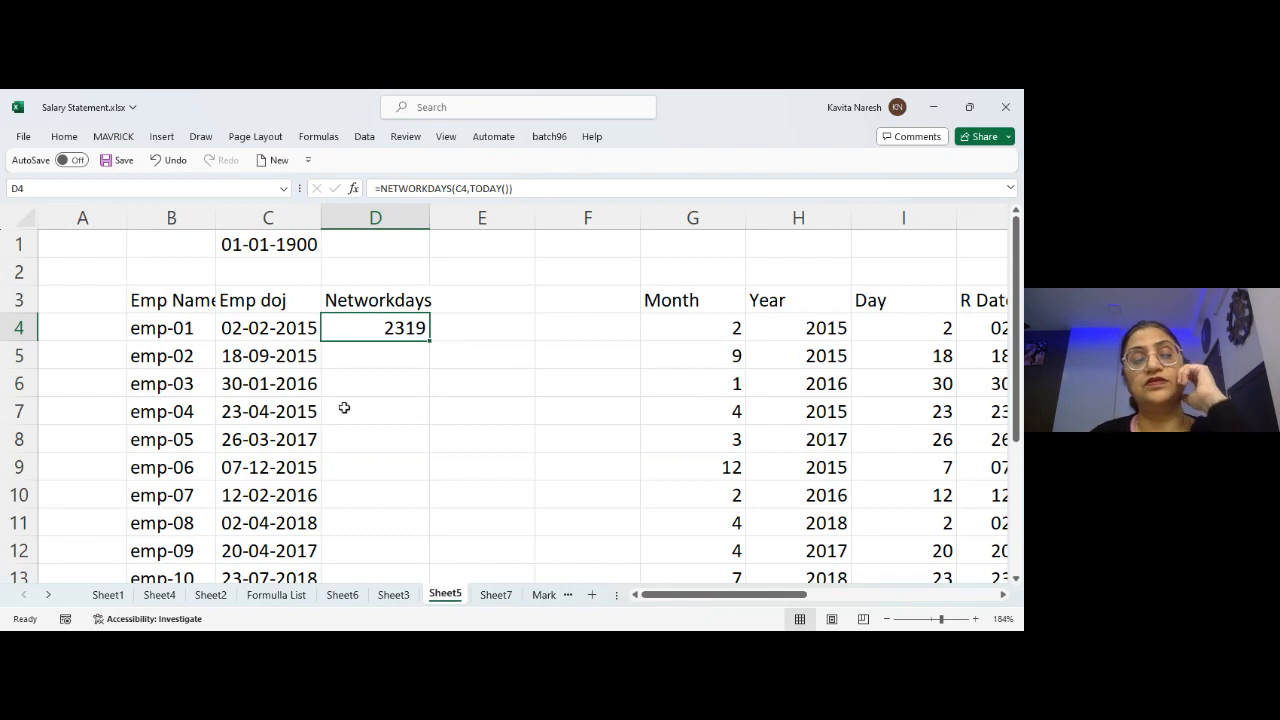
double_click(429, 342)
left_click(410, 328)
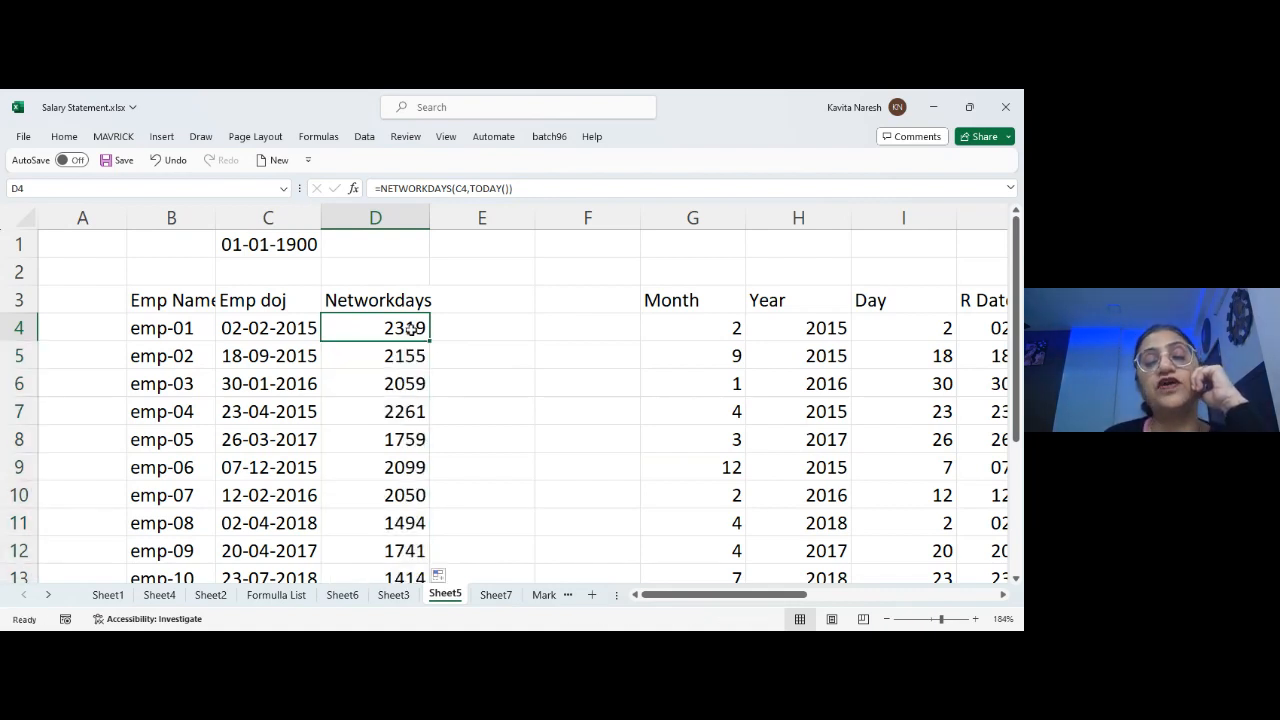
- Enter the two-line heading Networkdays / Sunday Holiday in E3 and widen column E so each line fits
left_click(472, 302)
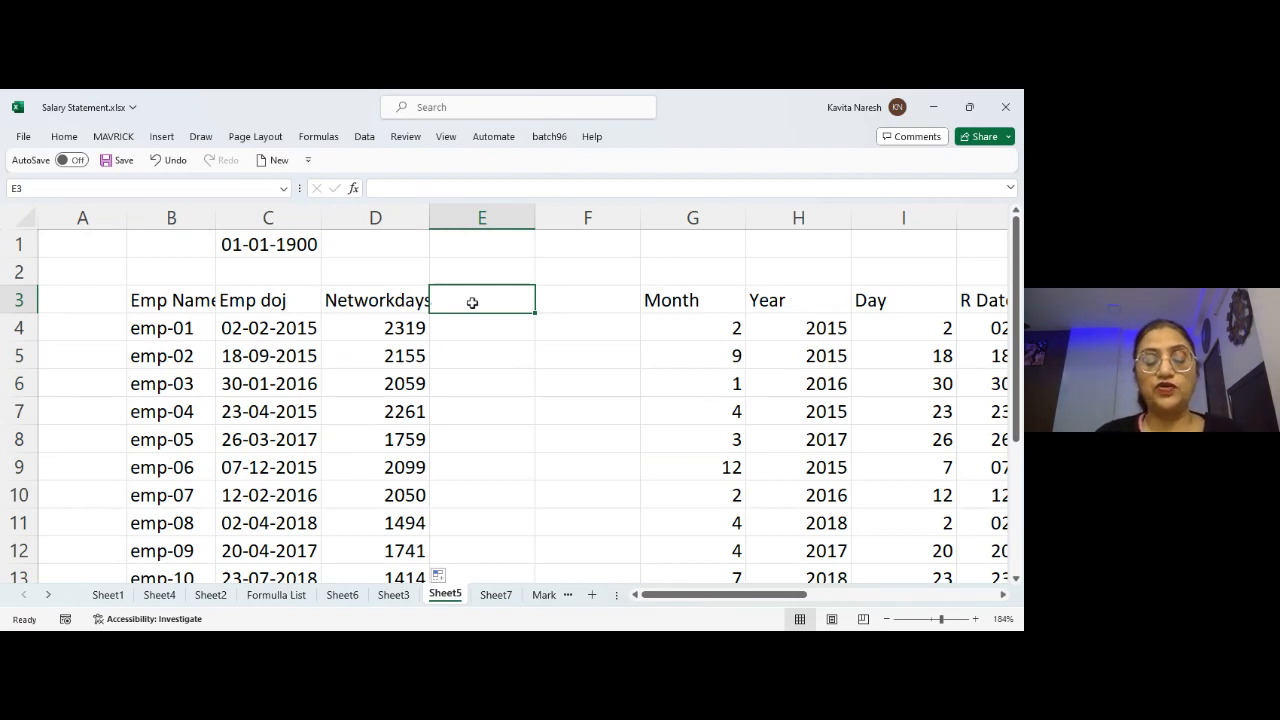
type("Networ")
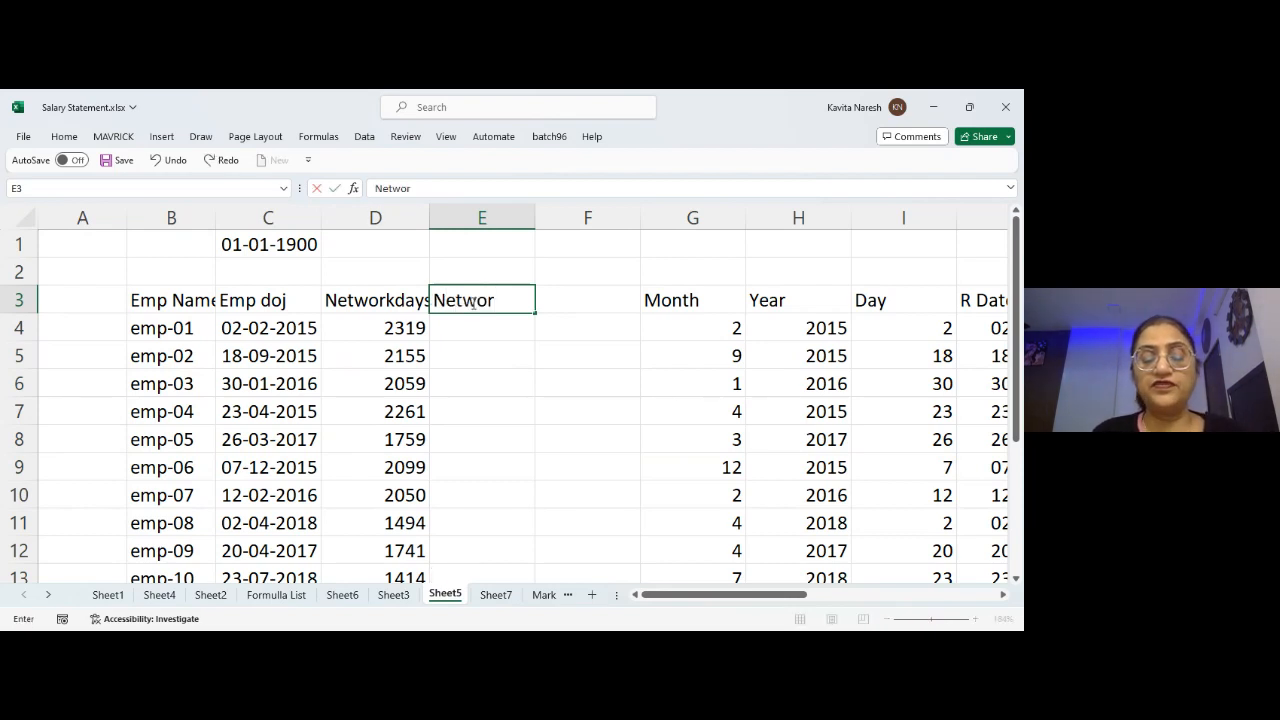
type("kdays")
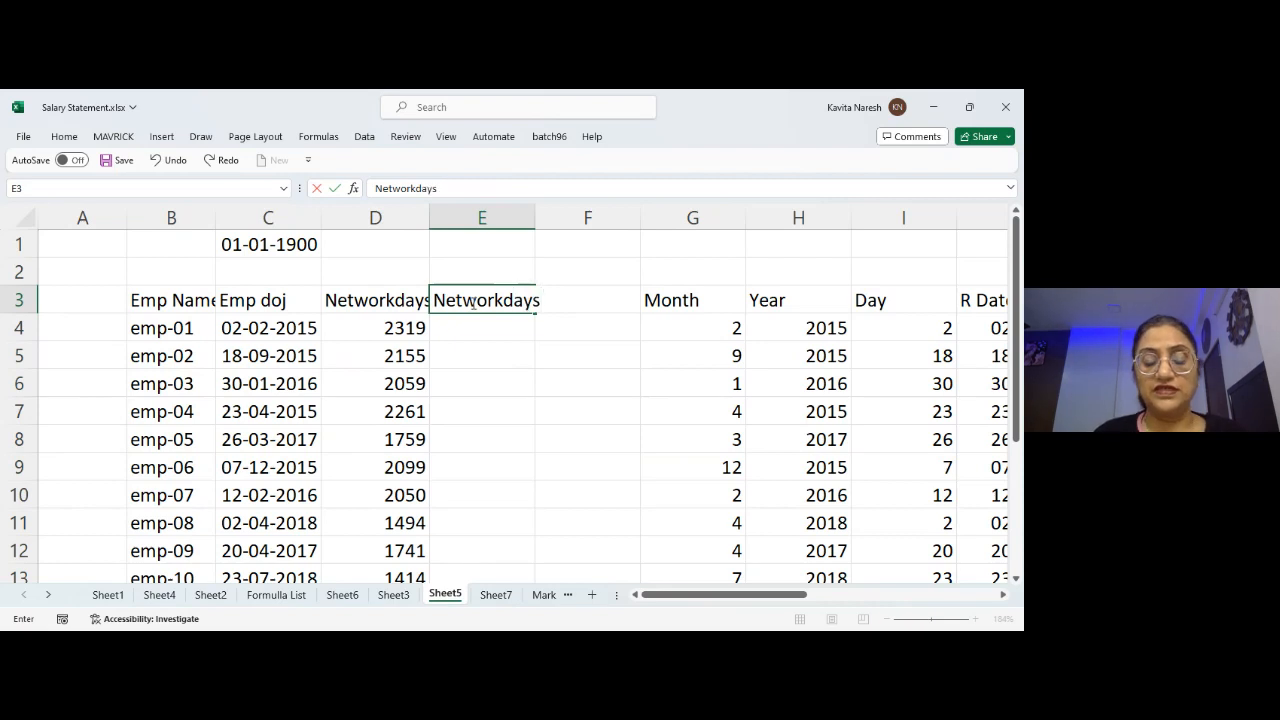
key("Return")
type("Sun")
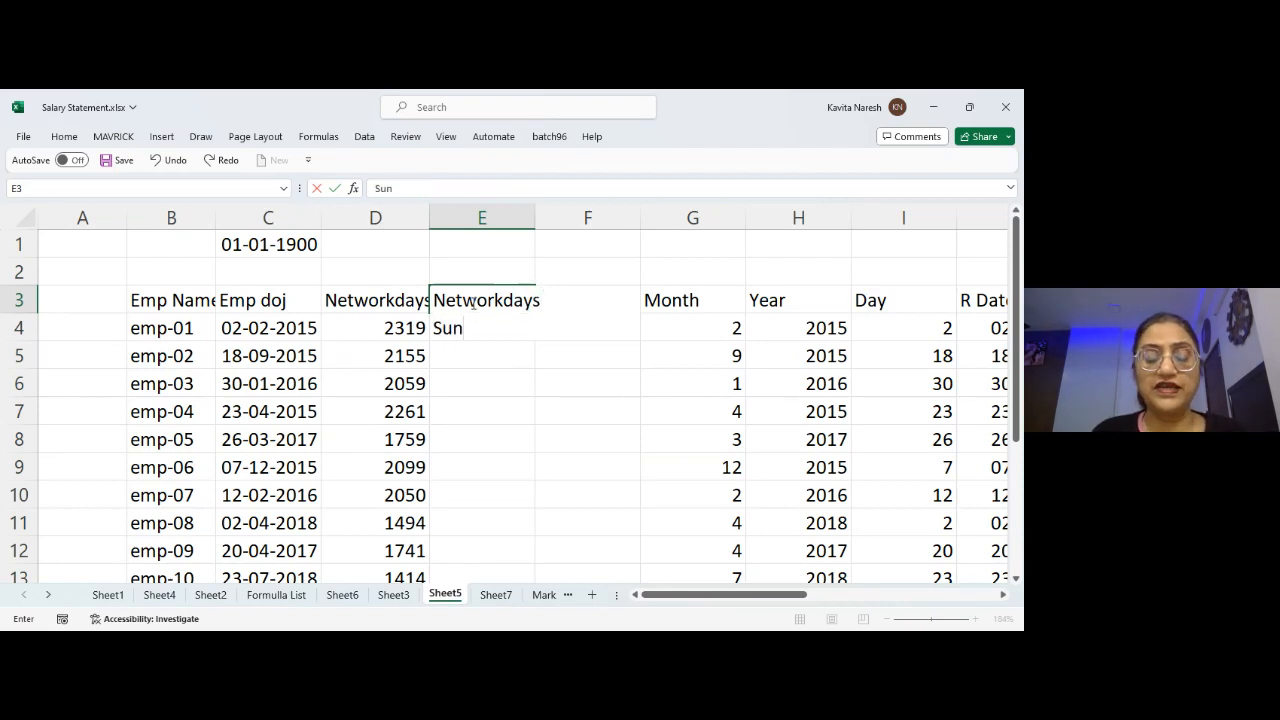
type("day Holiday")
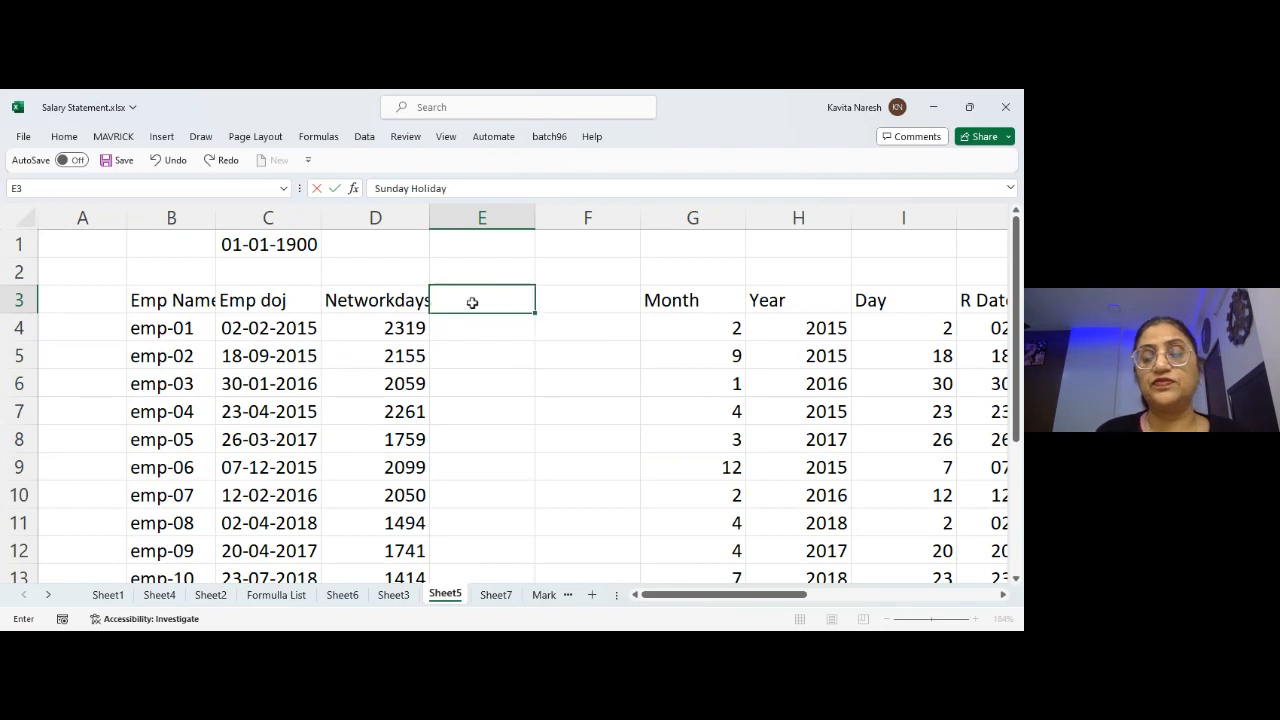
key("Return")
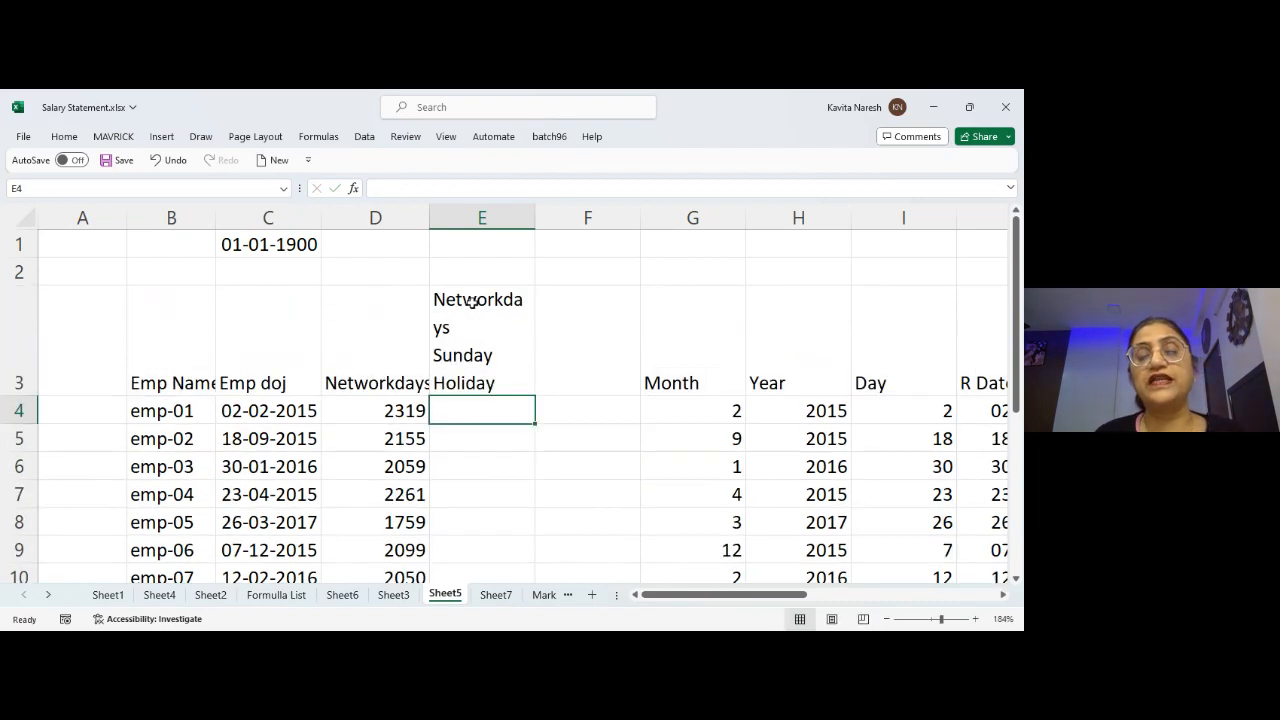
left_click_drag(534, 216, 563, 222)
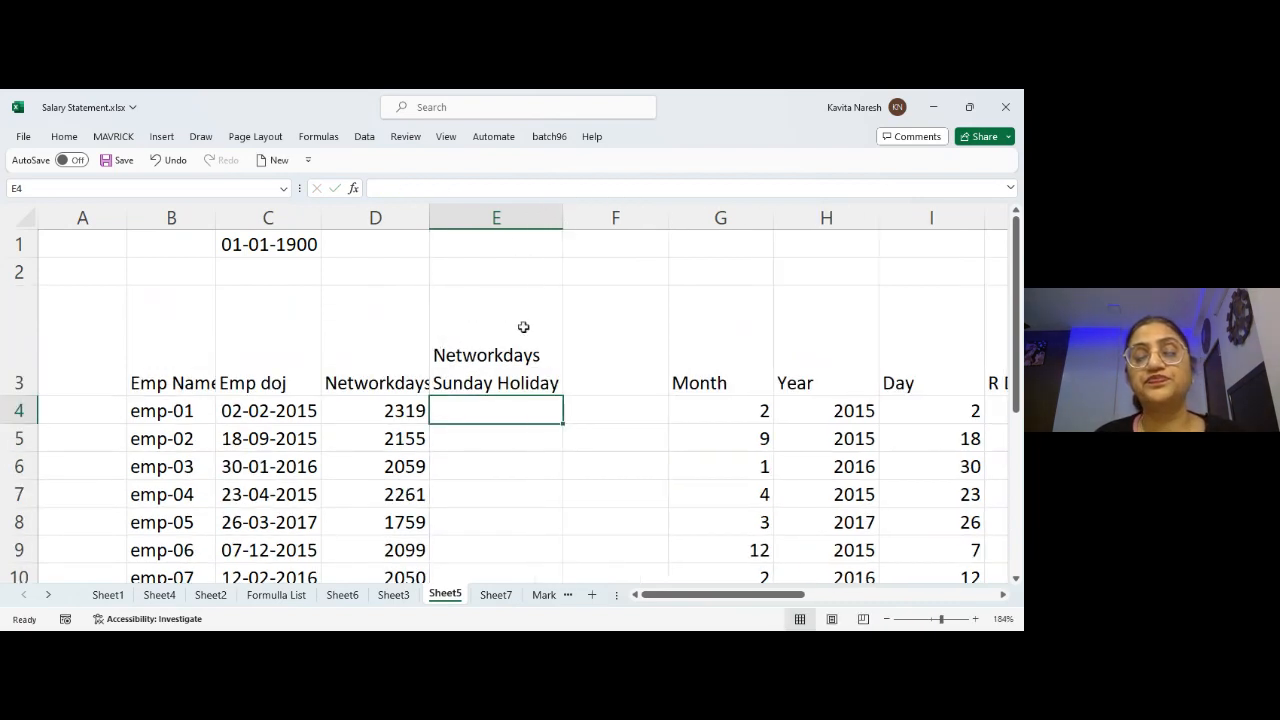
- Enter =NETWORKDAYS.INTL(C4,TODAY(),11) in E4 to count emp-01's working days with only Sundays off, and format the result as General
type("=netwo")
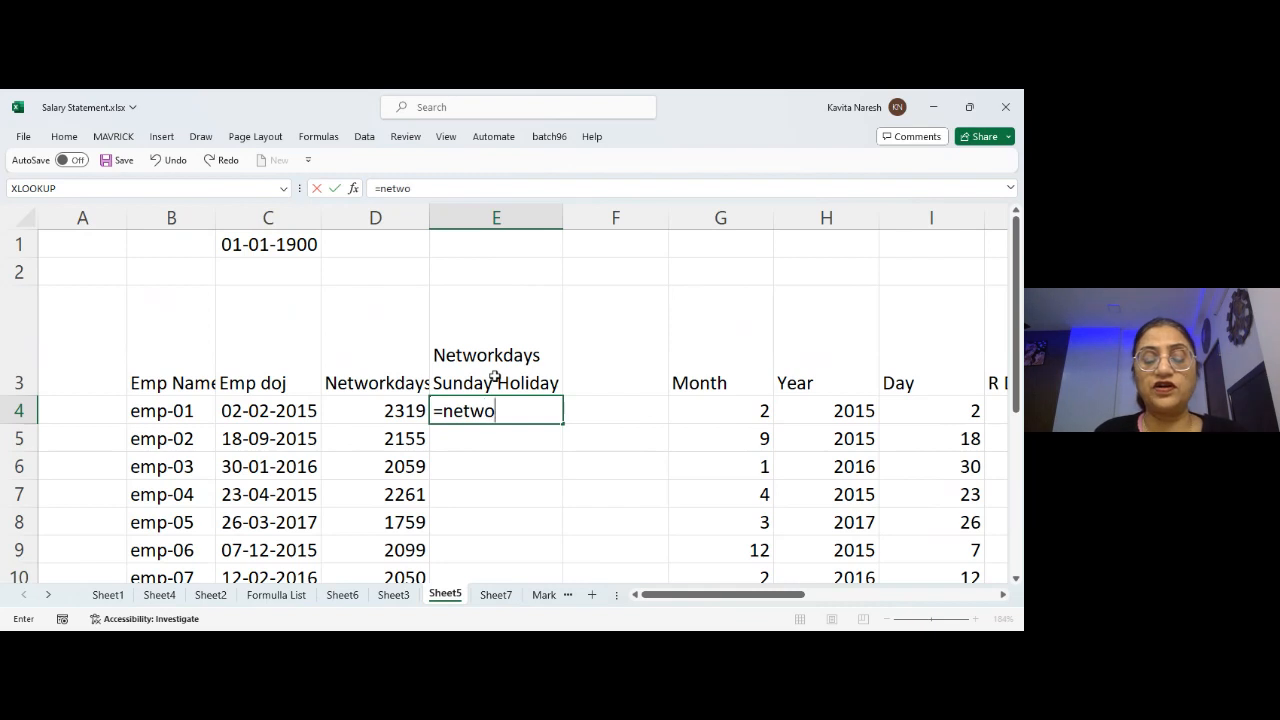
type("rkday")
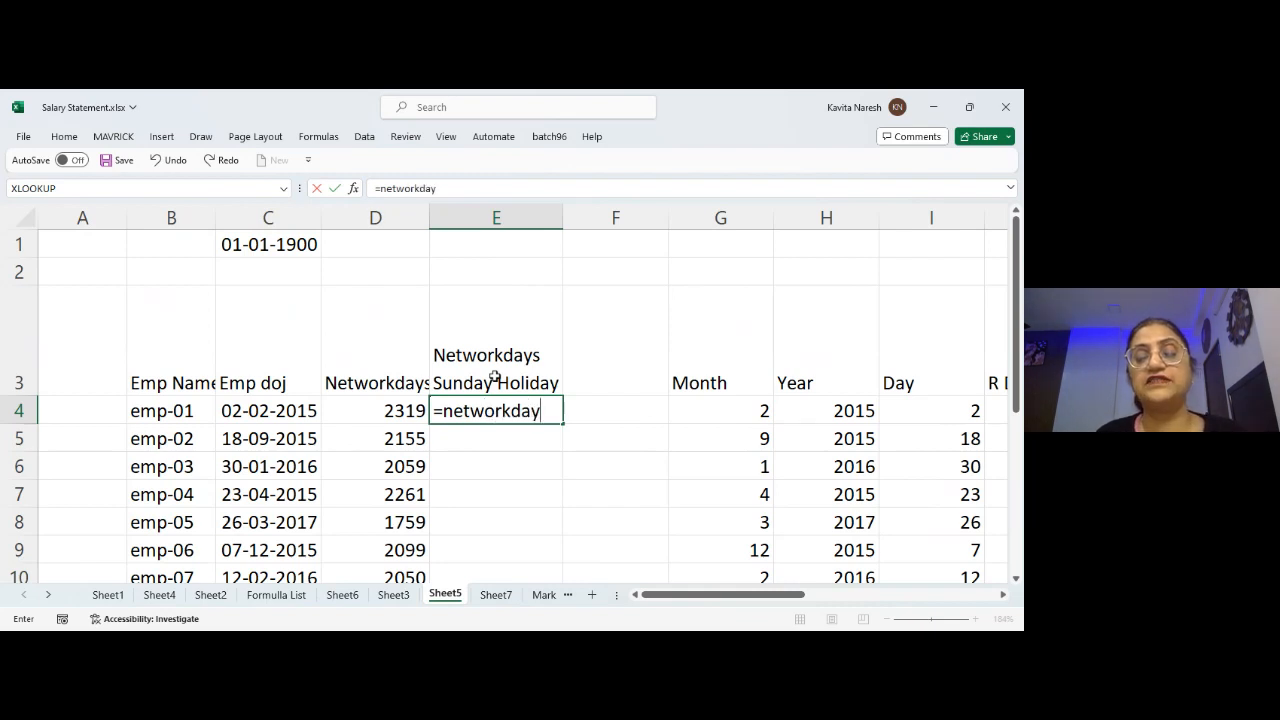
key("Down")
key("Tab")
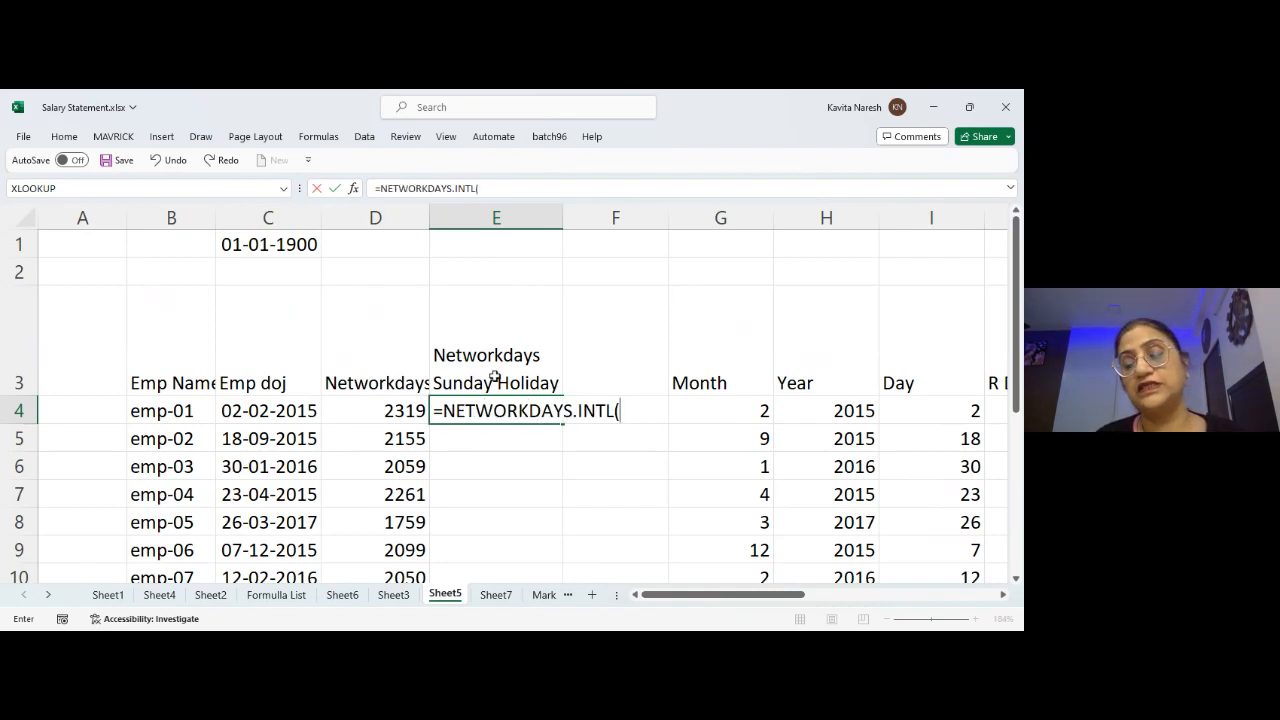
left_click(270, 409)
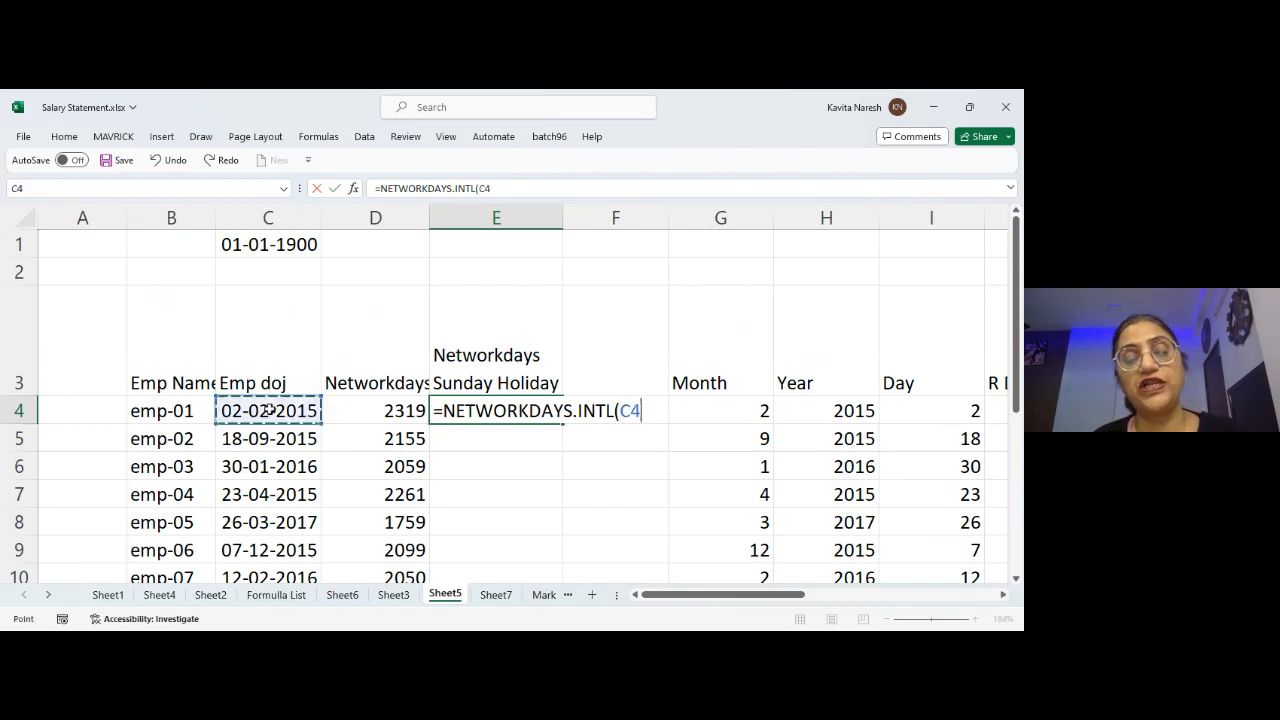
type(",")
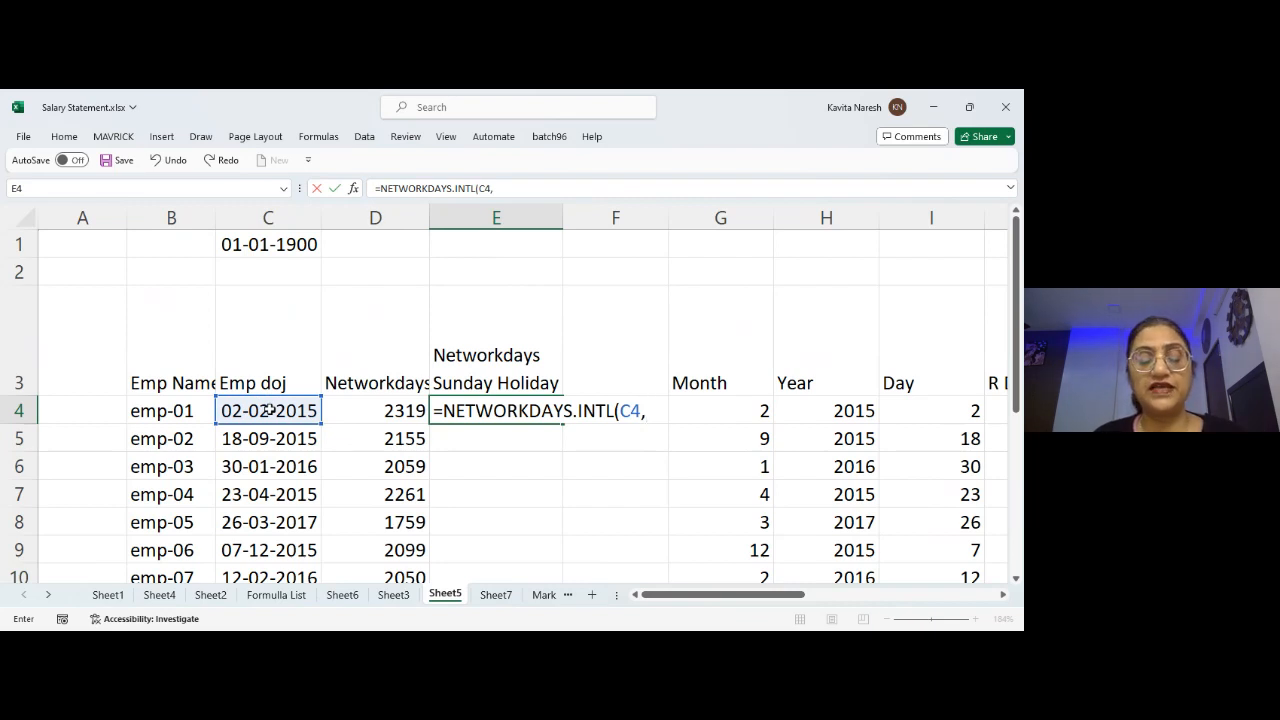
type("today")
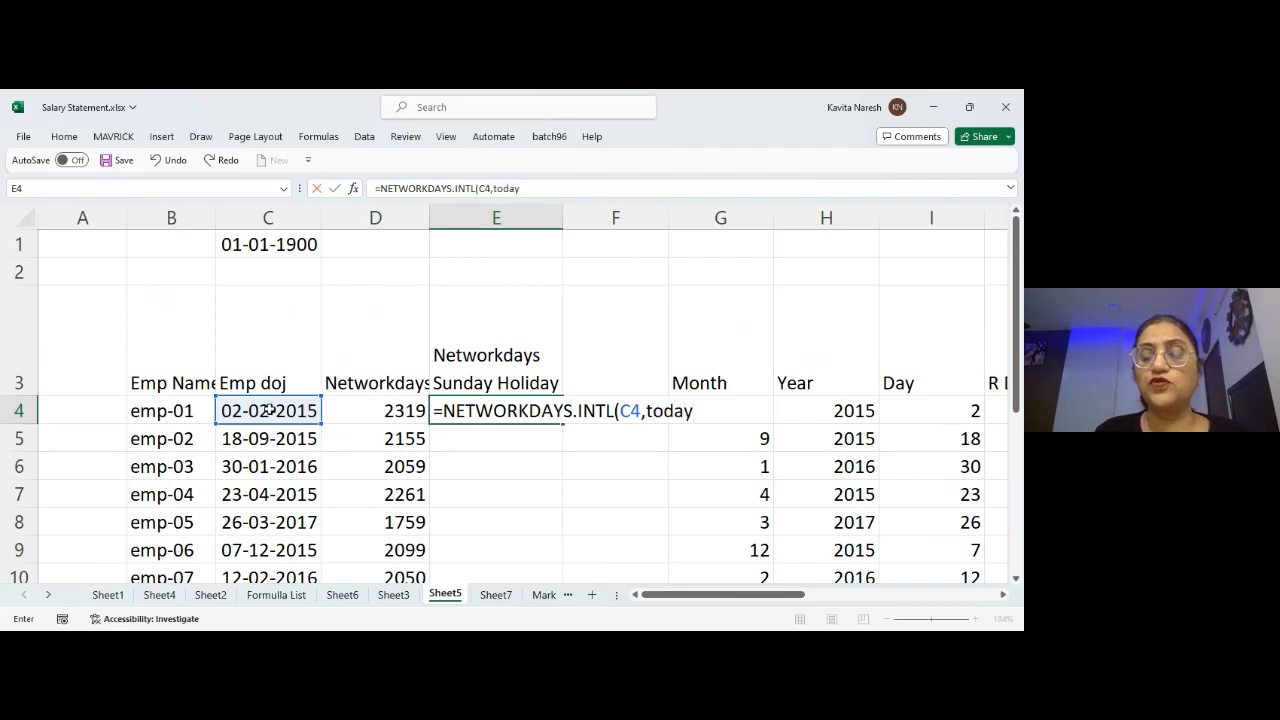
type("(),")
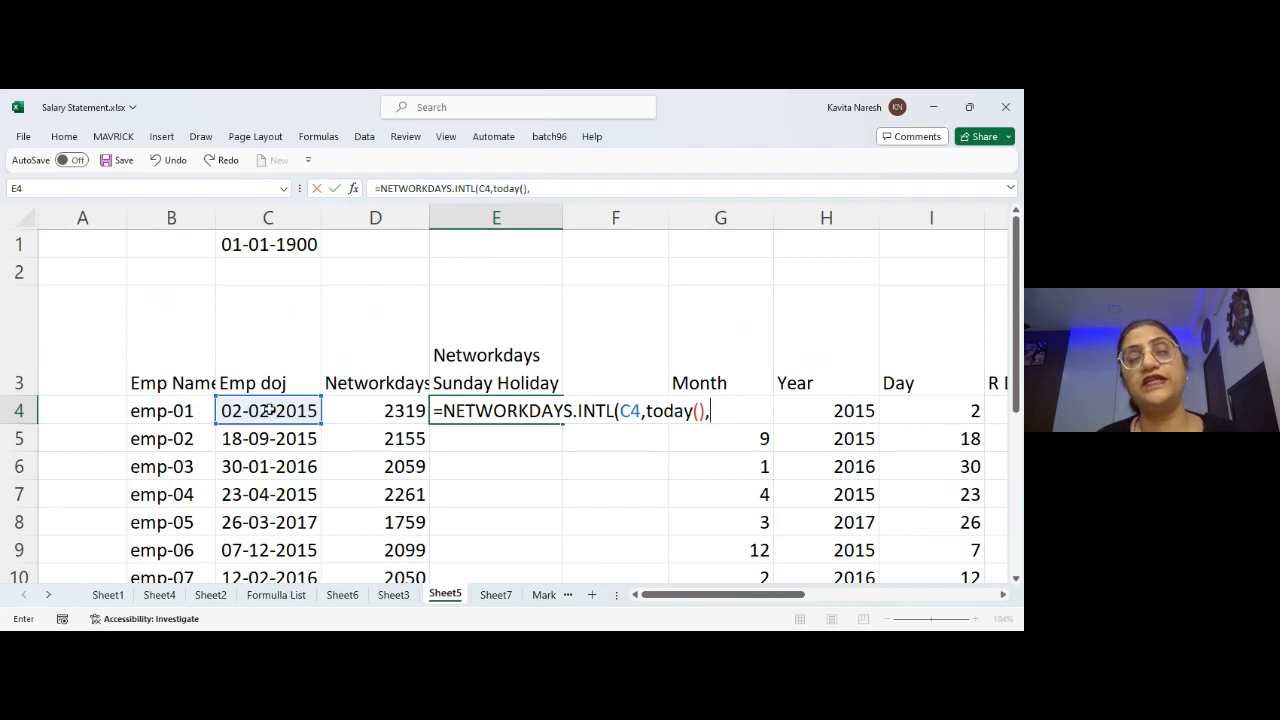
type("11")
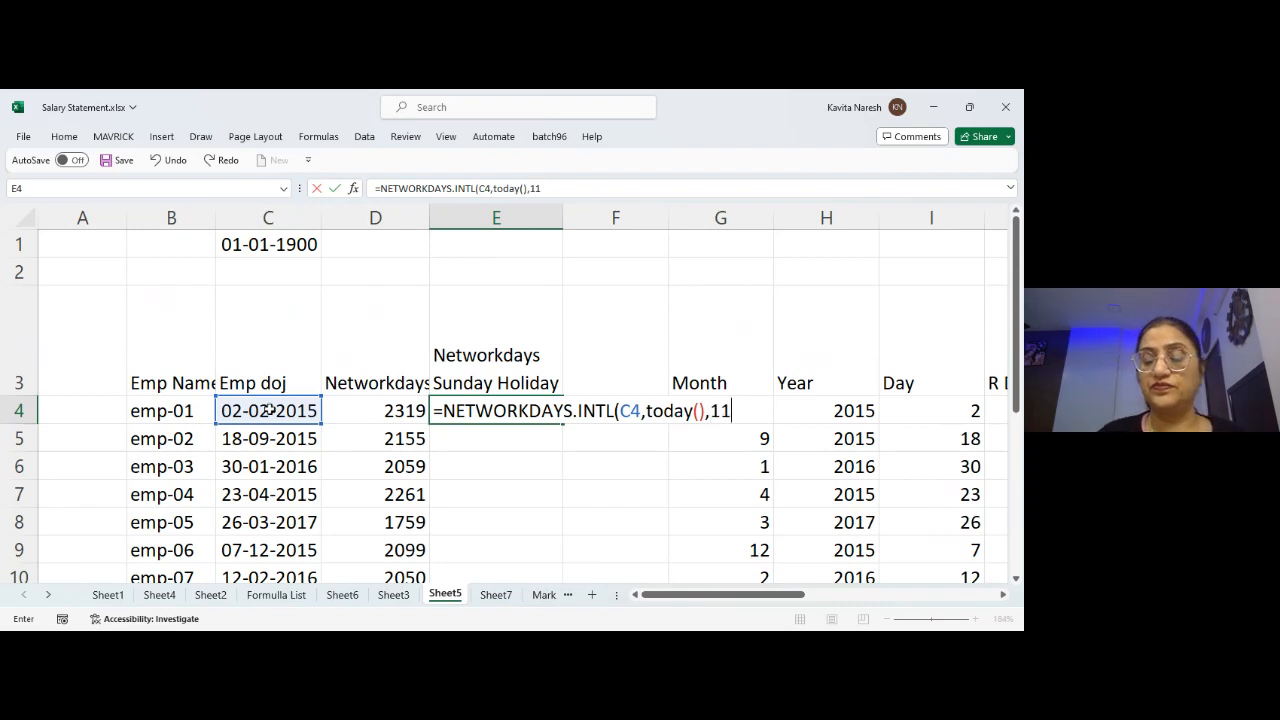
type(")")
key("Return")
key("Up")
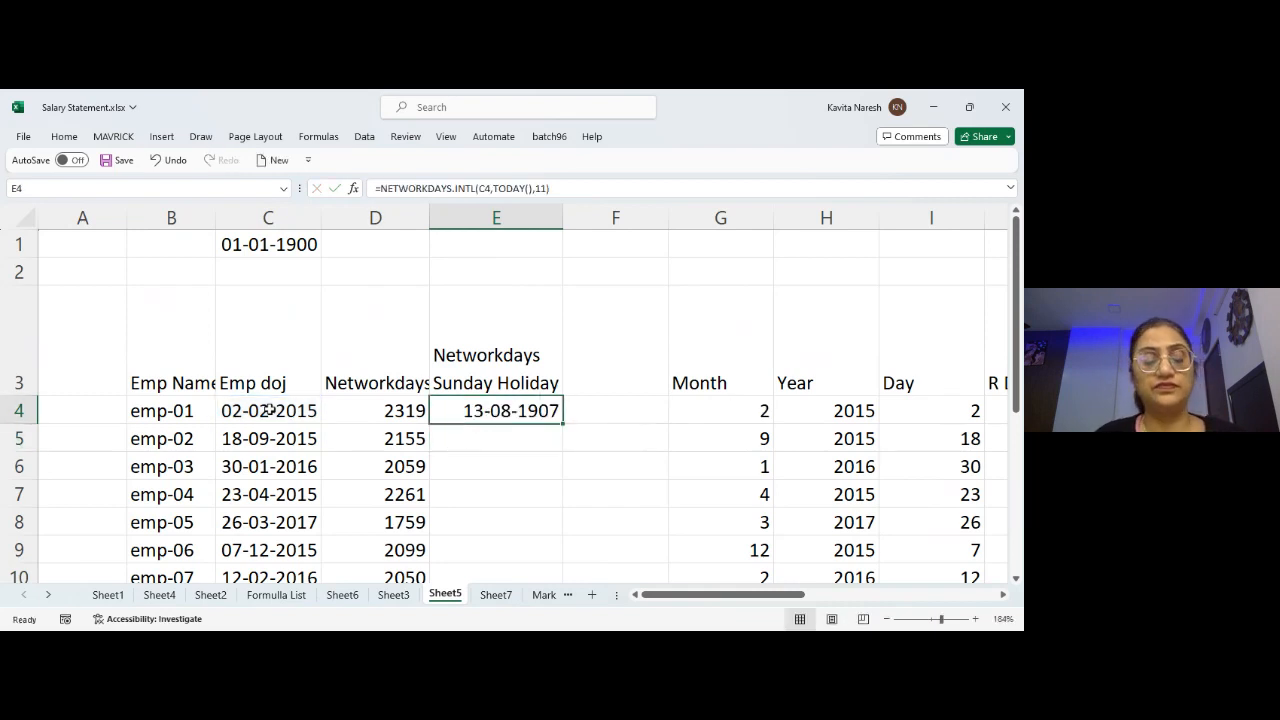
key("ctrl+shift+grave")
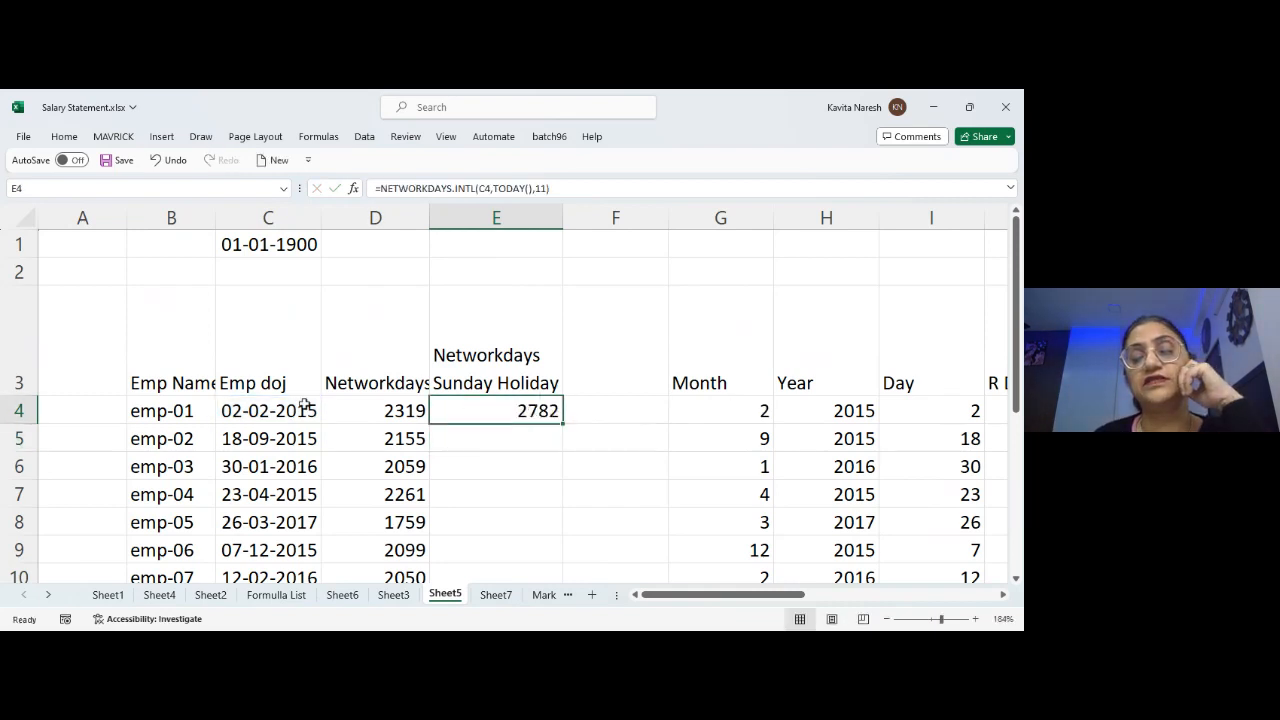
left_click(396, 414)
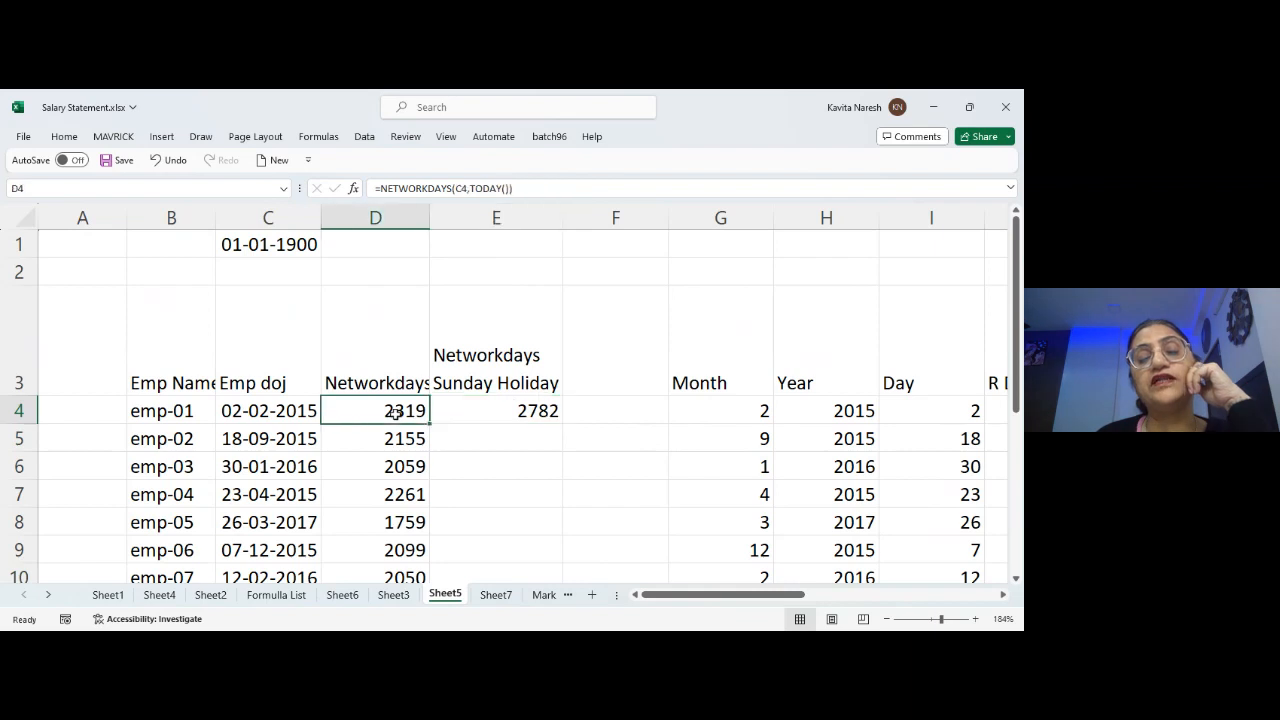
left_click(497, 415)
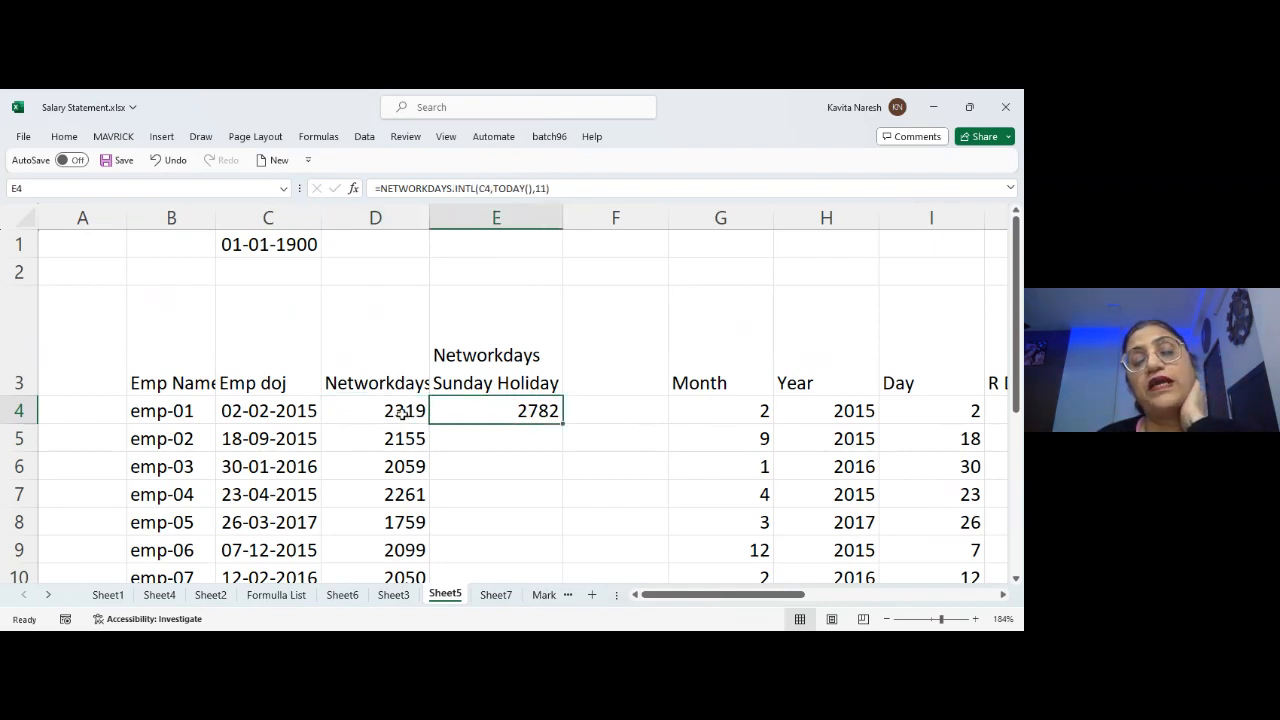
left_click(401, 413)
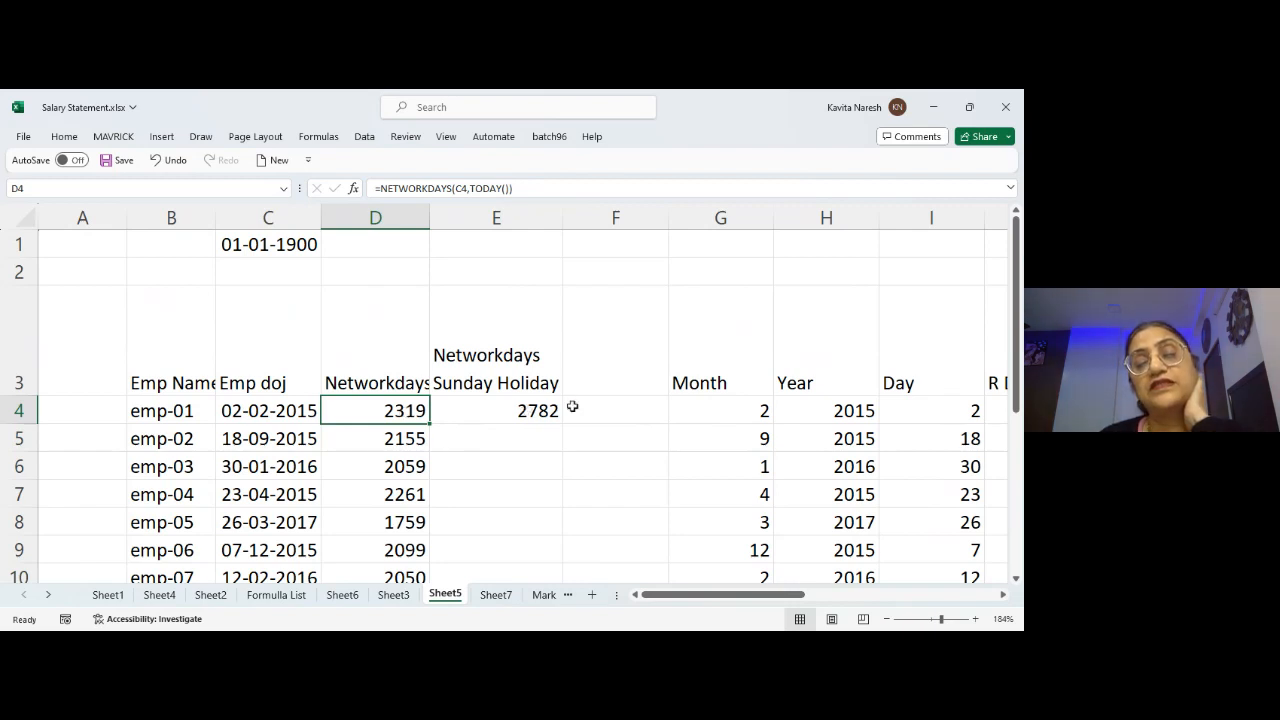
- Insert two blank columns before the Month column
left_click(740, 212)
key("ctrl+shift+plus")
key("ctrl+shift+plus")
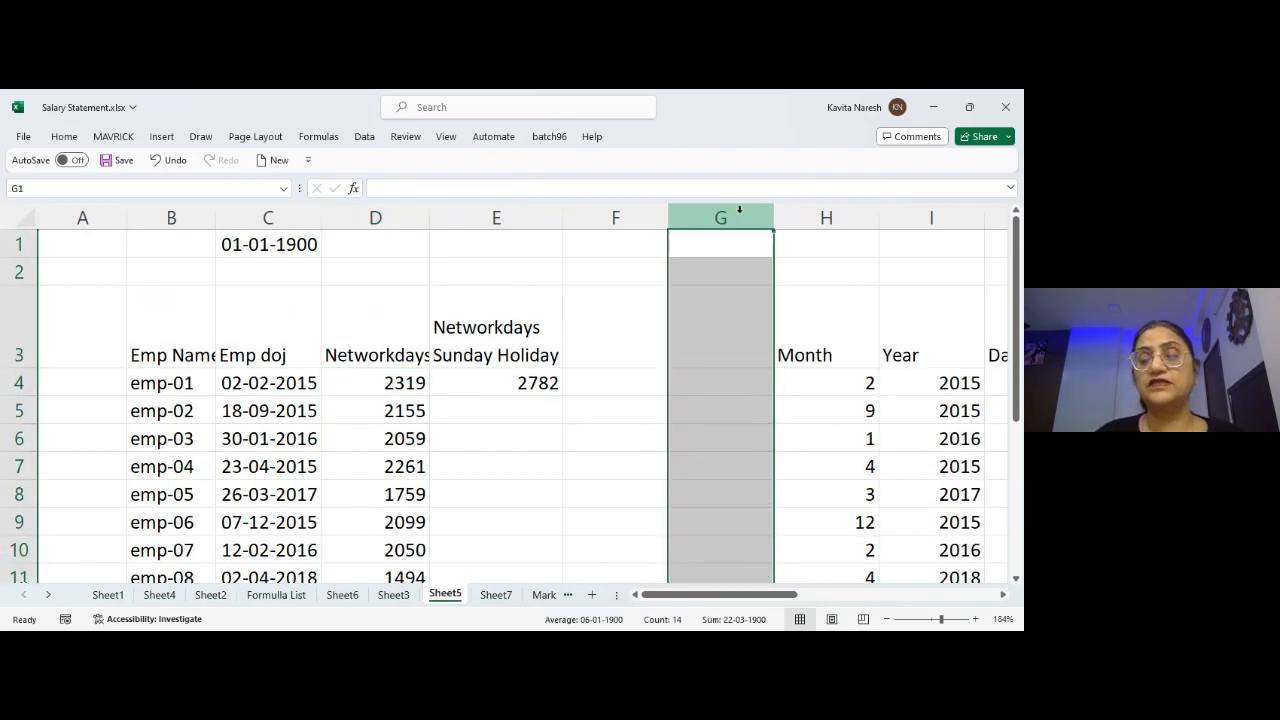
- Enter the heading Saturdays in F3
left_click(634, 343)
double_click(634, 343)
type("Sat")
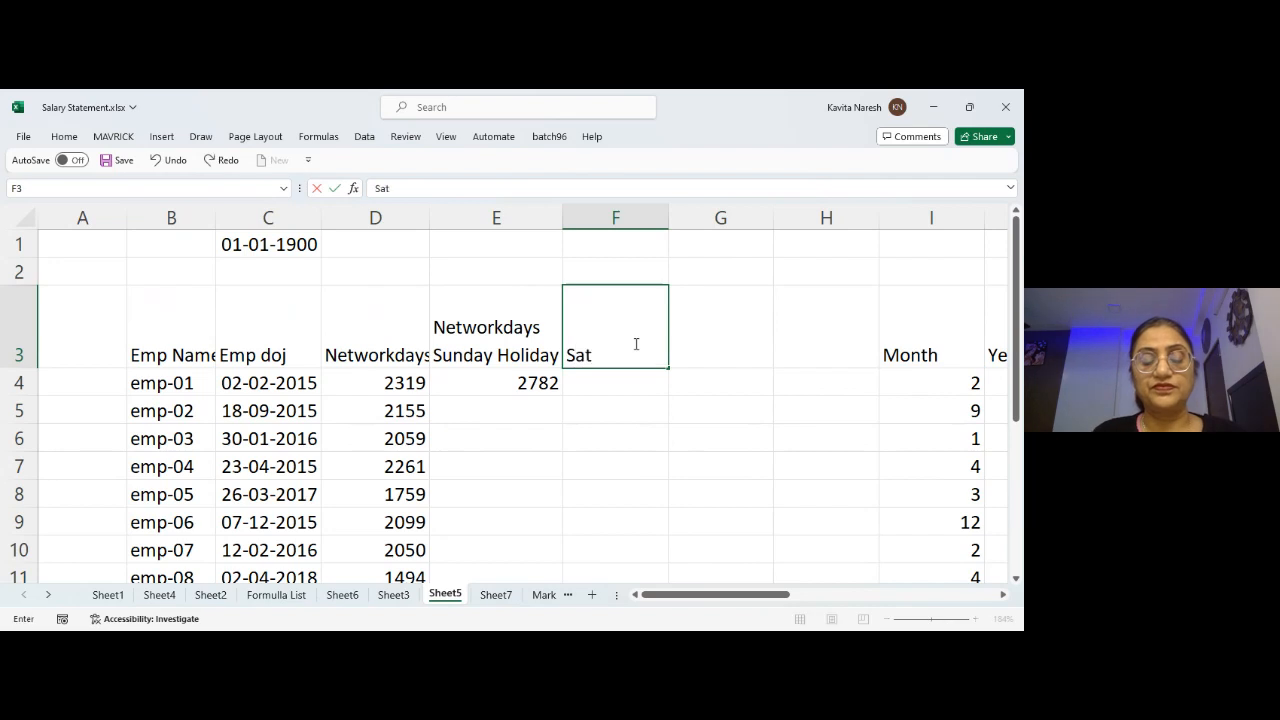
type("urdays")
key("Return")
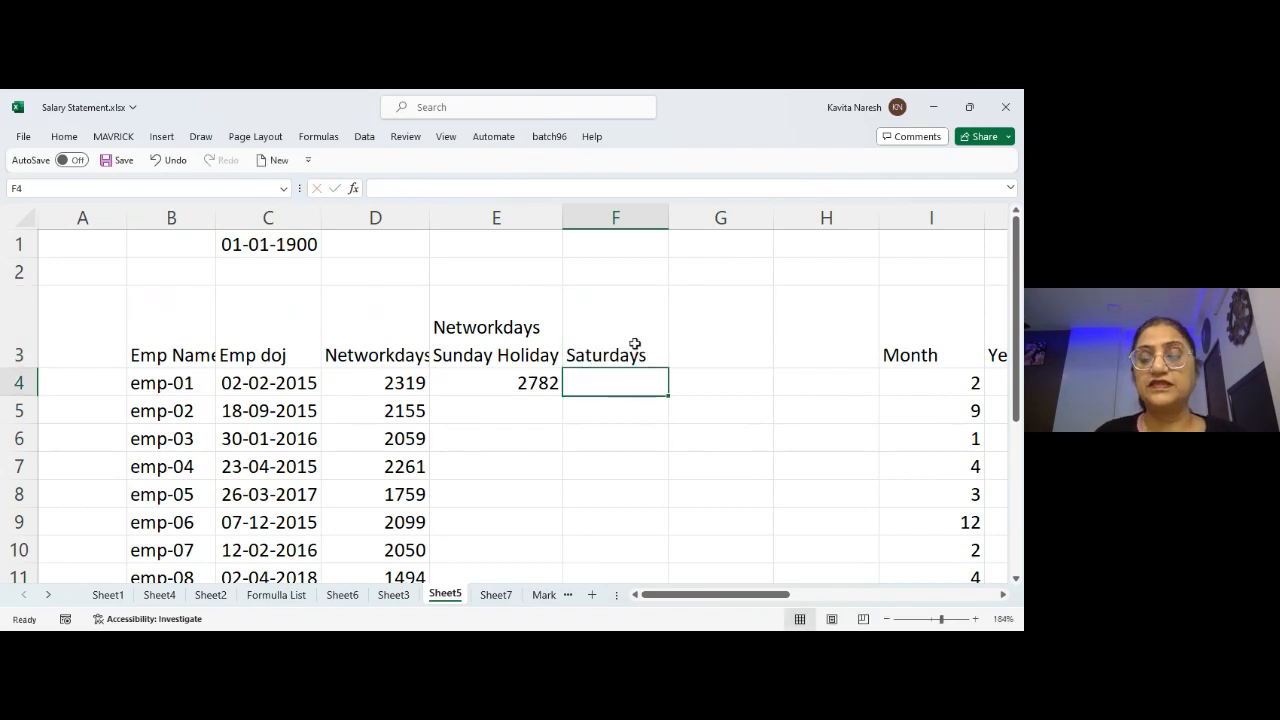
- Enter =E4-D4 in F4 to calculate the number of Saturdays for emp-01, and format the result as General
type("=")
key("Left")
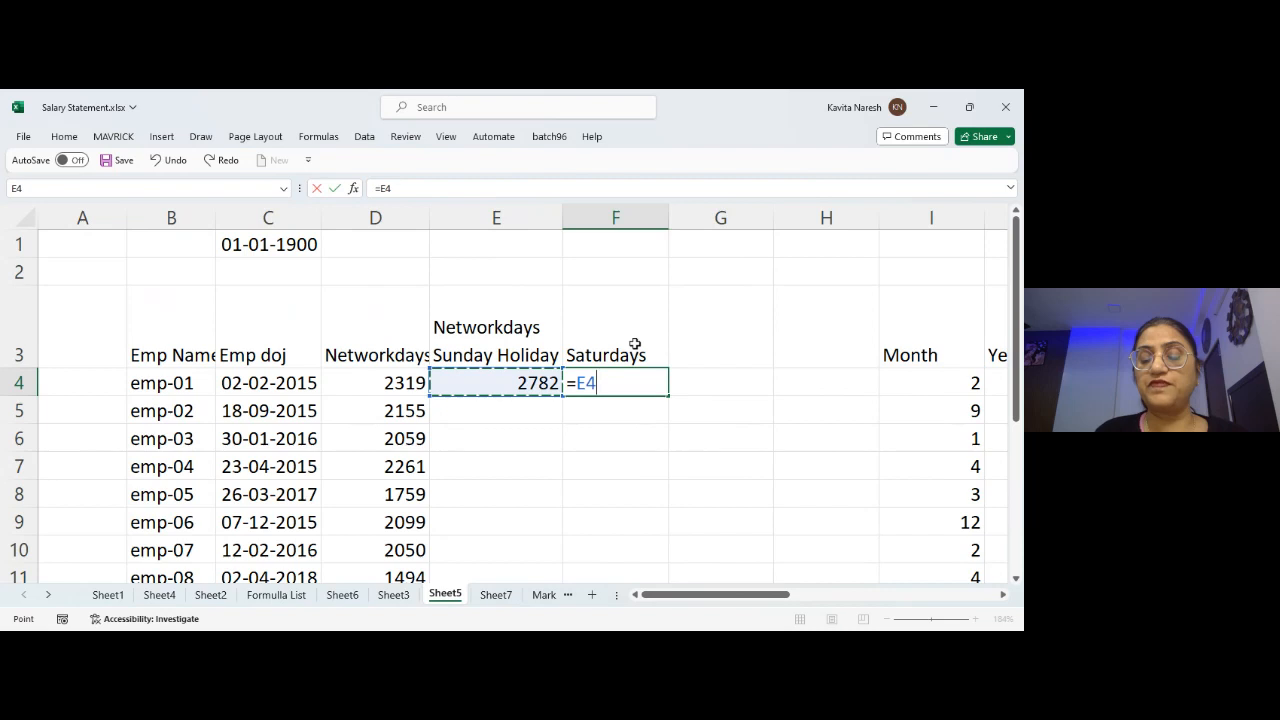
type("-")
key("Left")
key("Left")
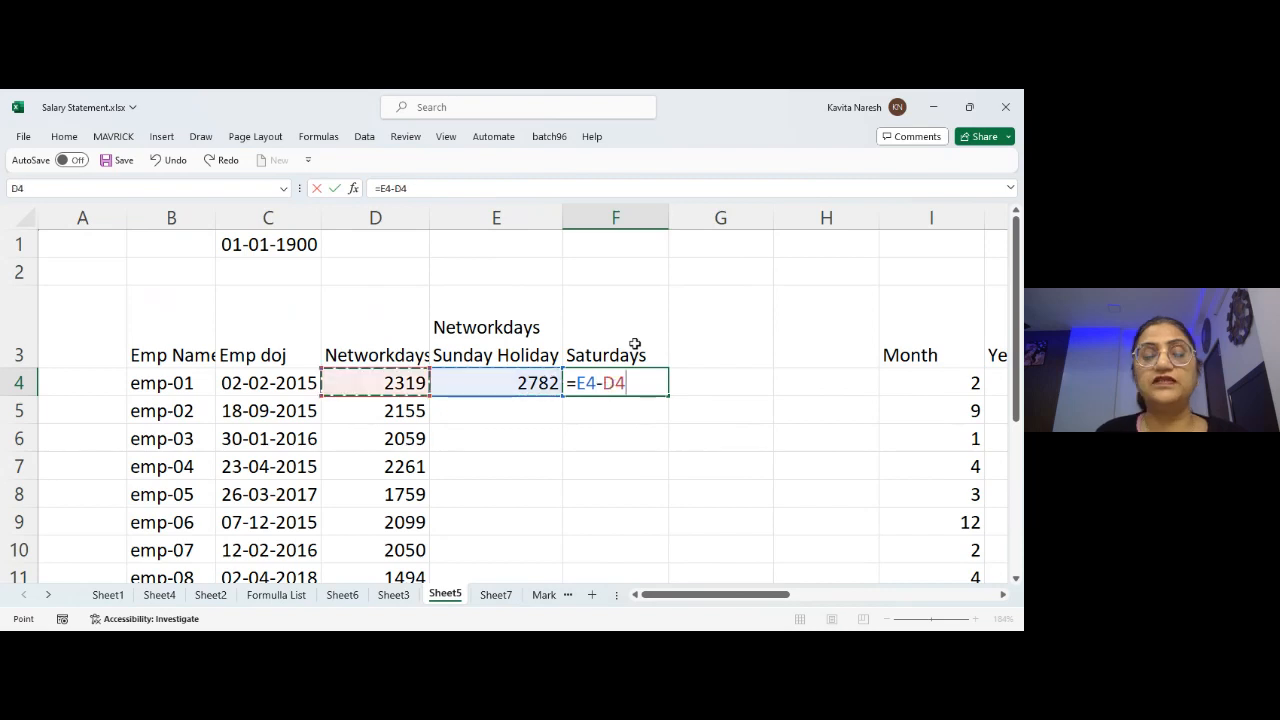
key("Right")
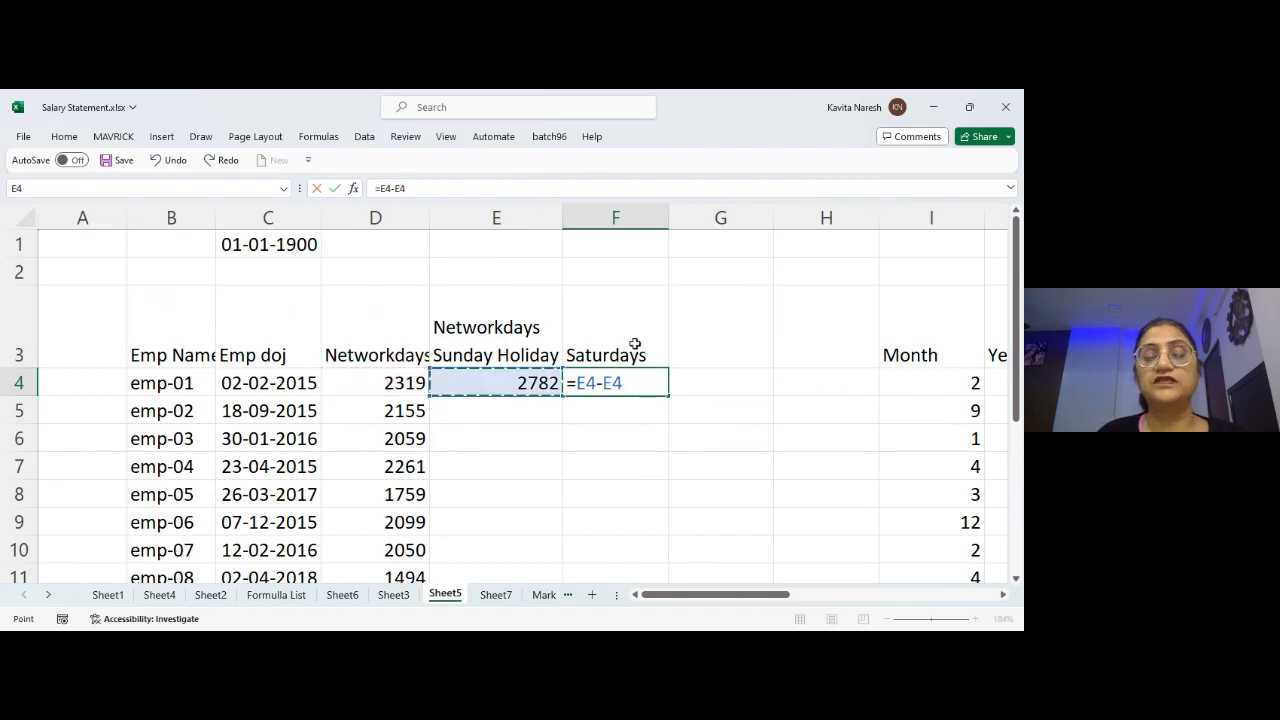
key("Left")
key("ctrl+Return")
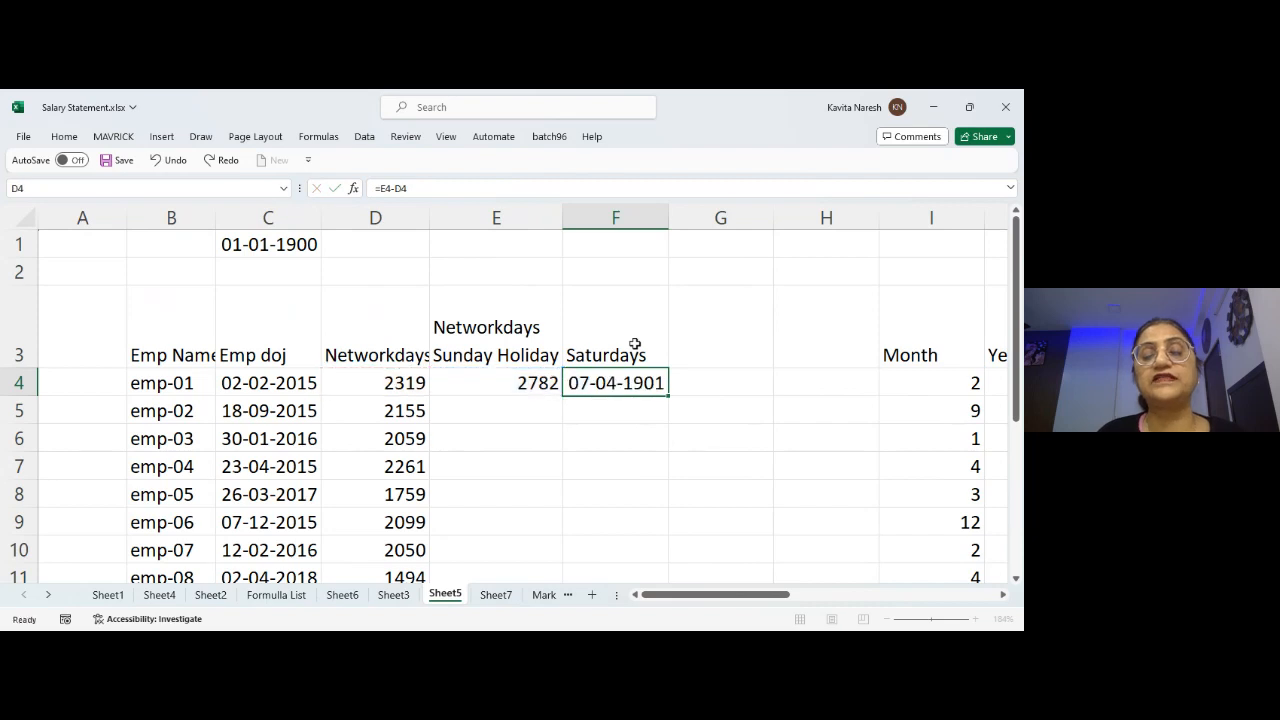
key("Down")
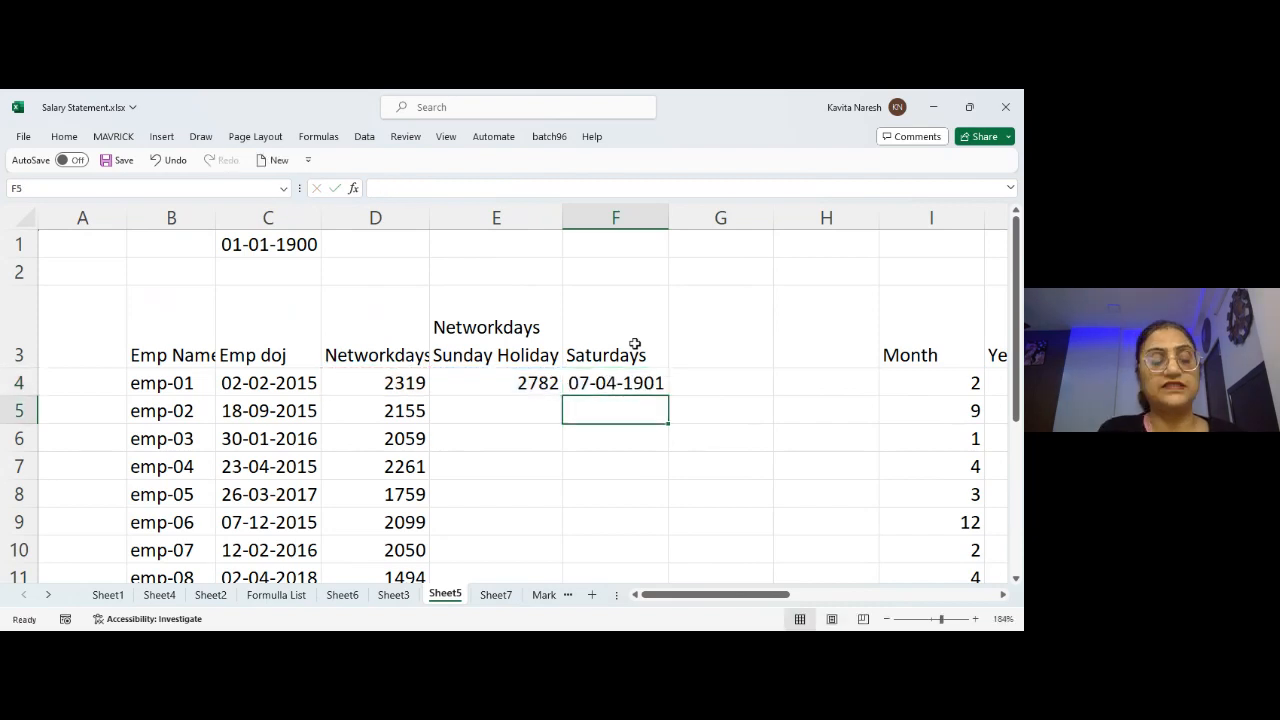
key("Up")
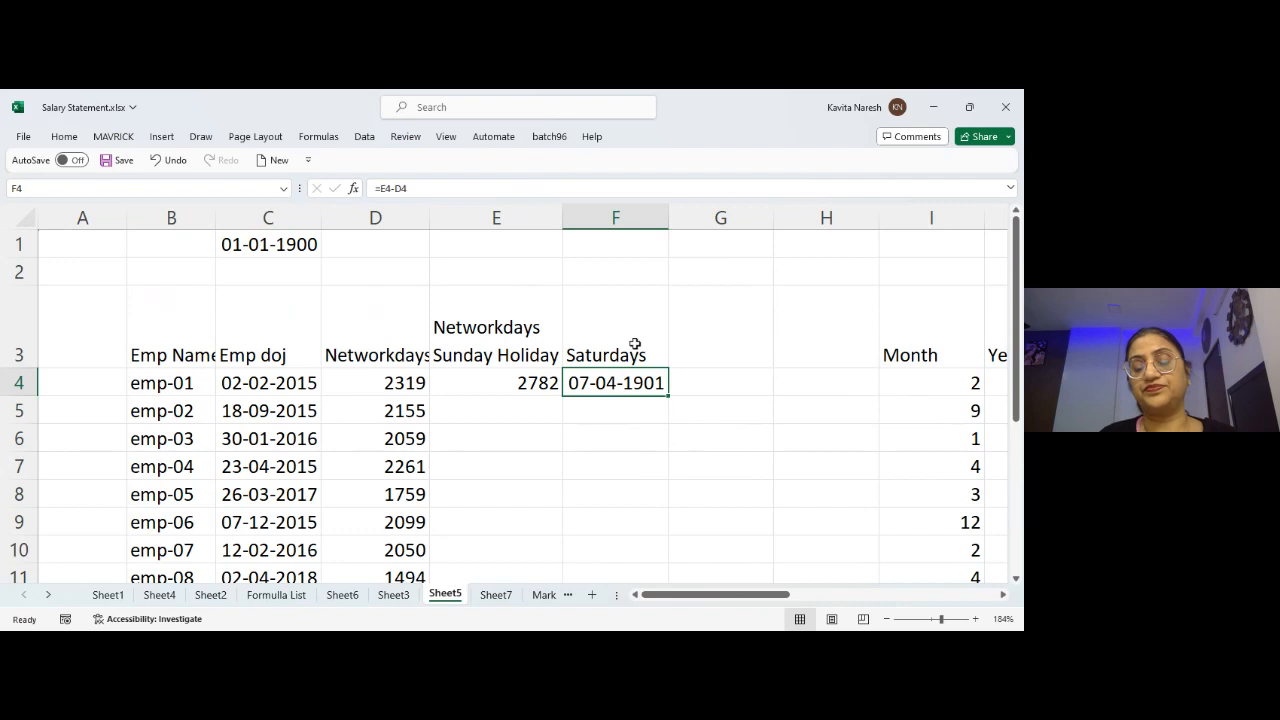
key("ctrl+shift+grave")
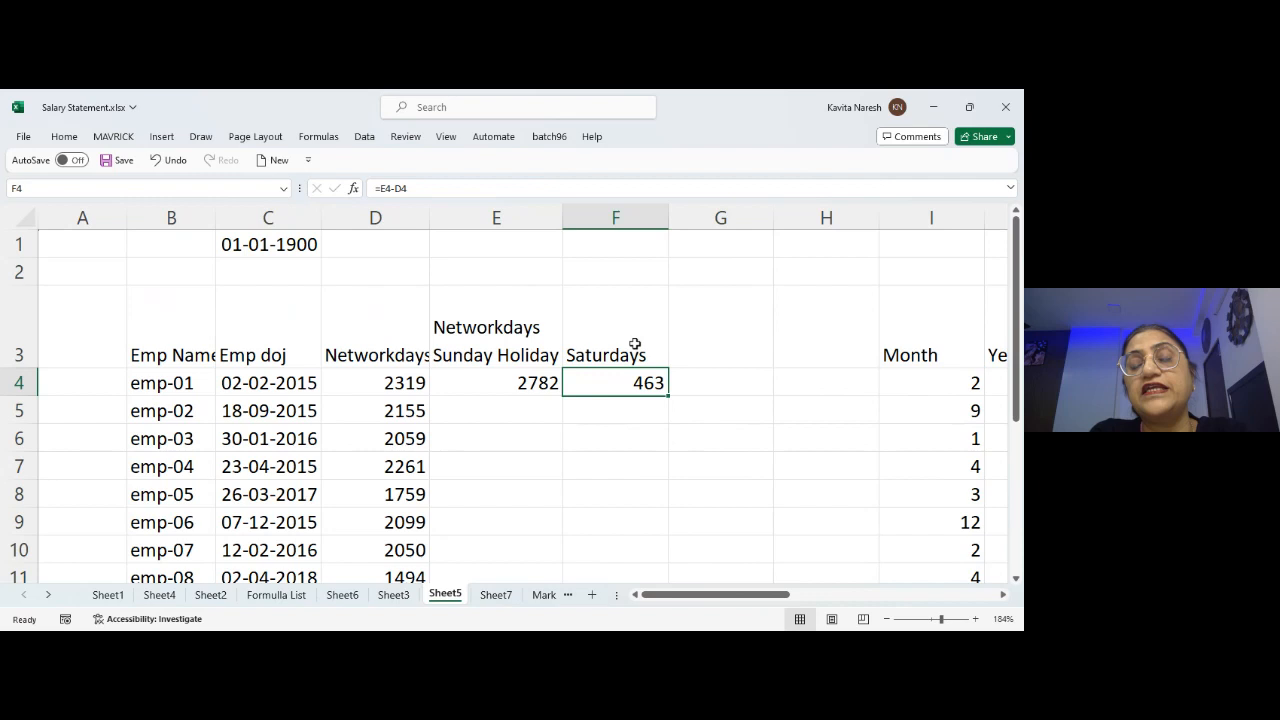
- Enter the heading "Complete diffrence" on two lines in G3
left_click(635, 344)
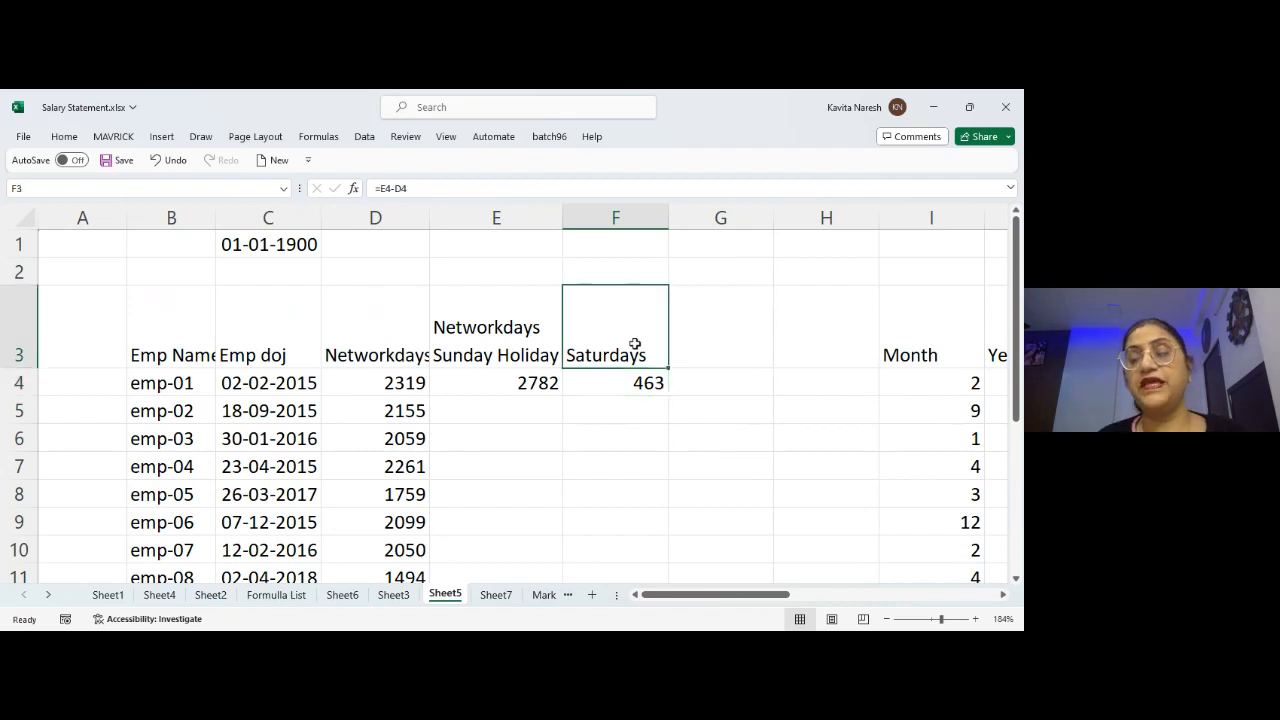
key("Right")
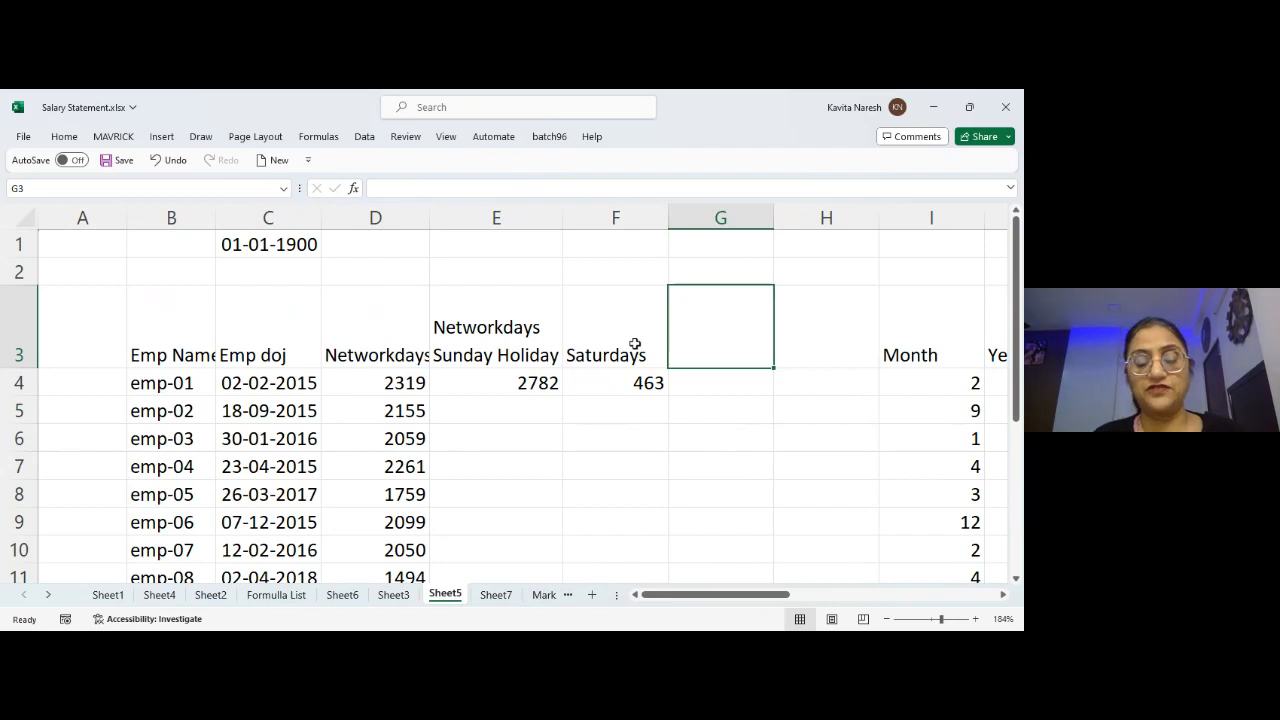
type("Complete")
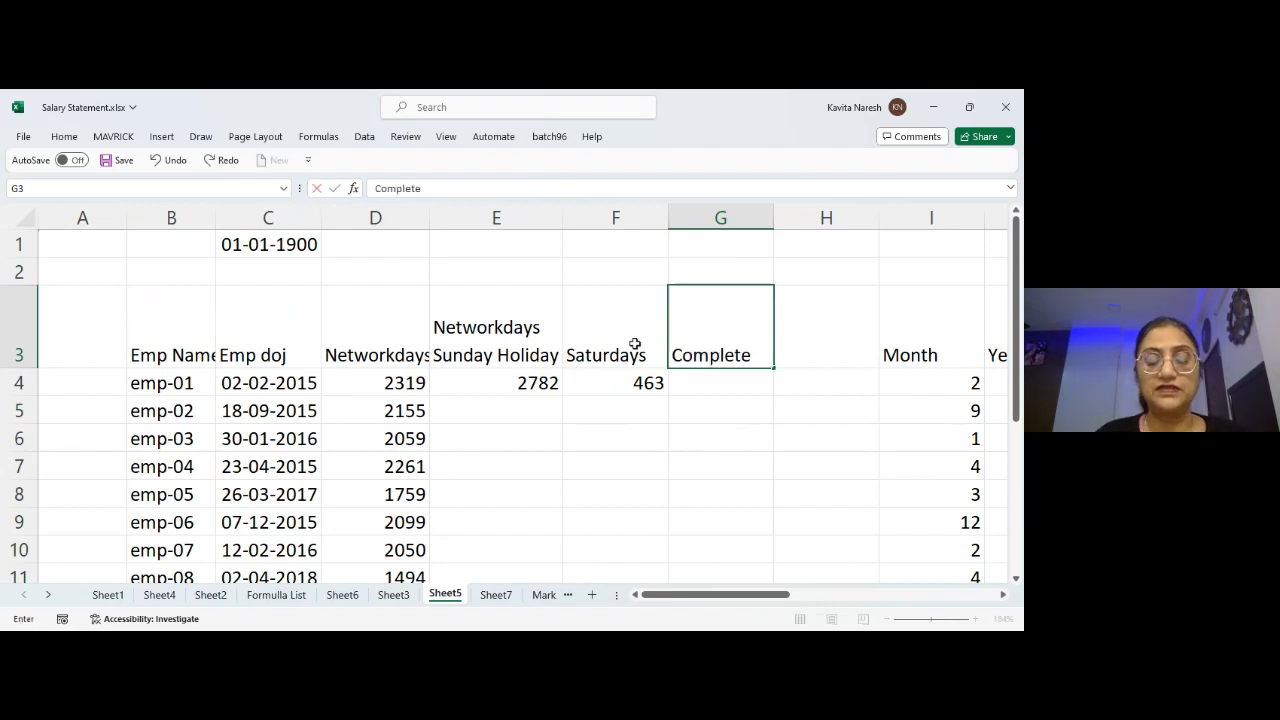
key("alt+Return")
type("diffrence")
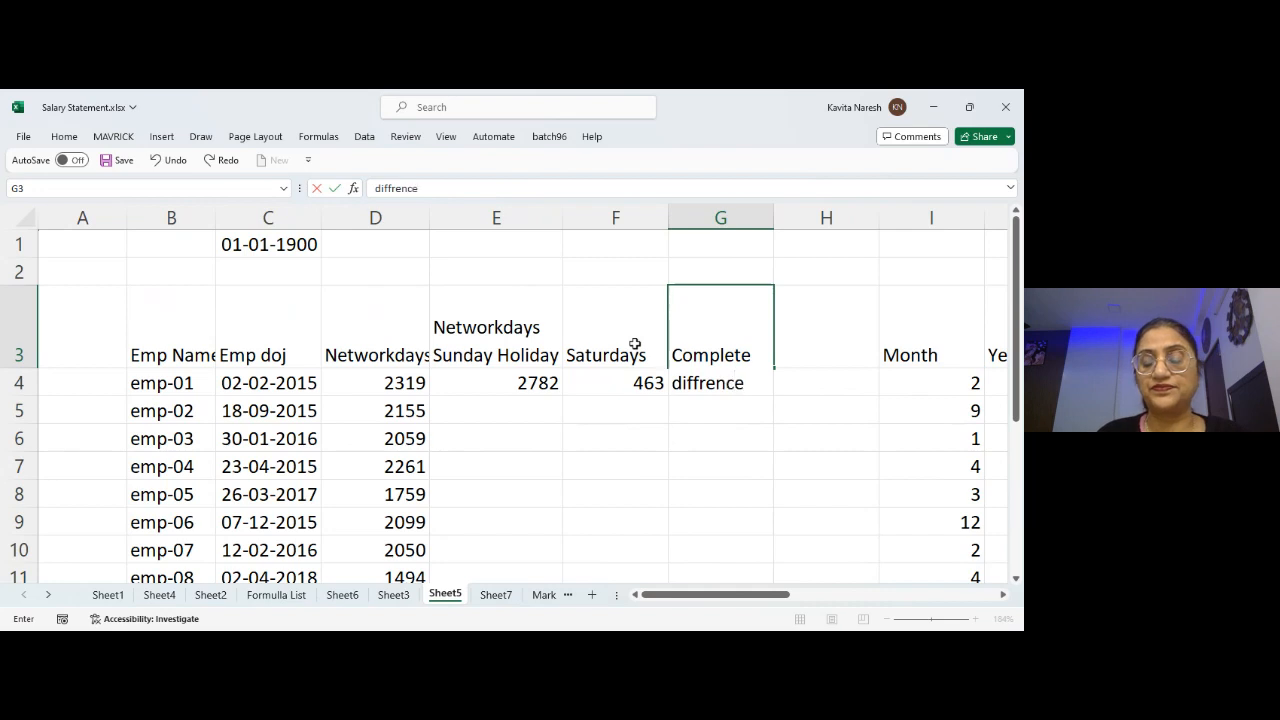
key("Return")
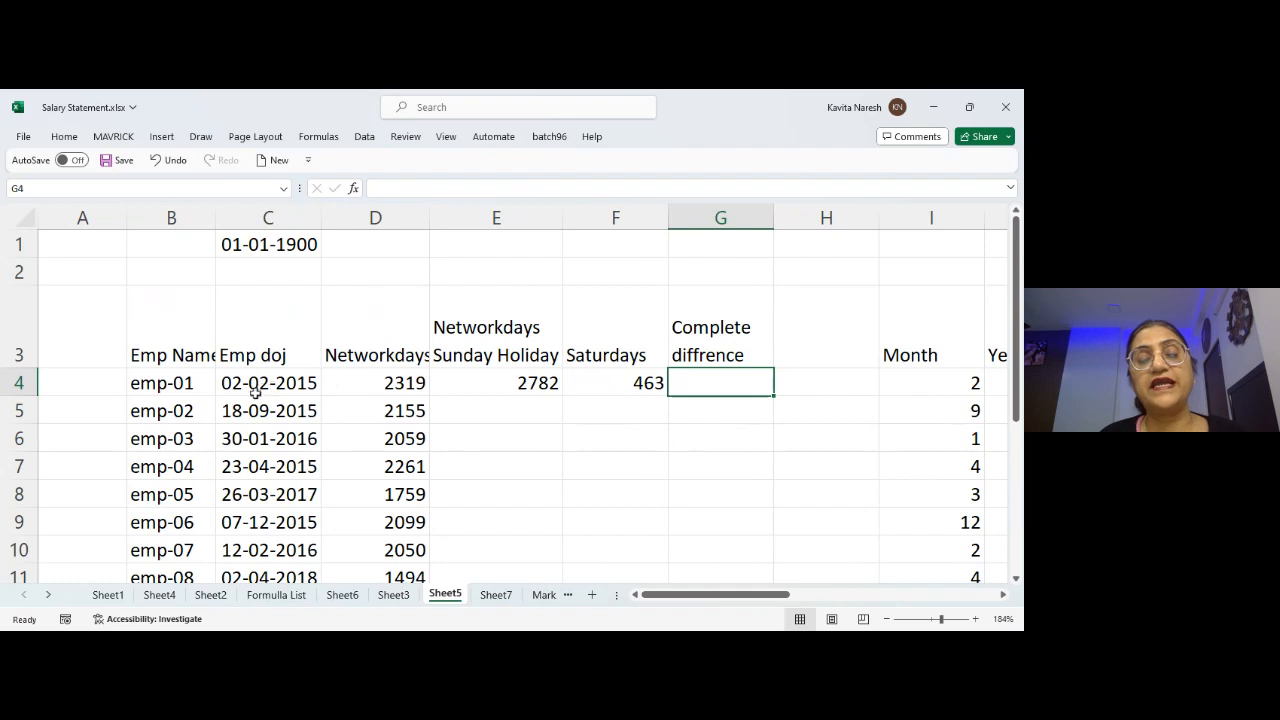
- Enter =TODAY()-C4 in G4 to calculate emp-01's total days since joining, and format the result as General
left_click(284, 384)
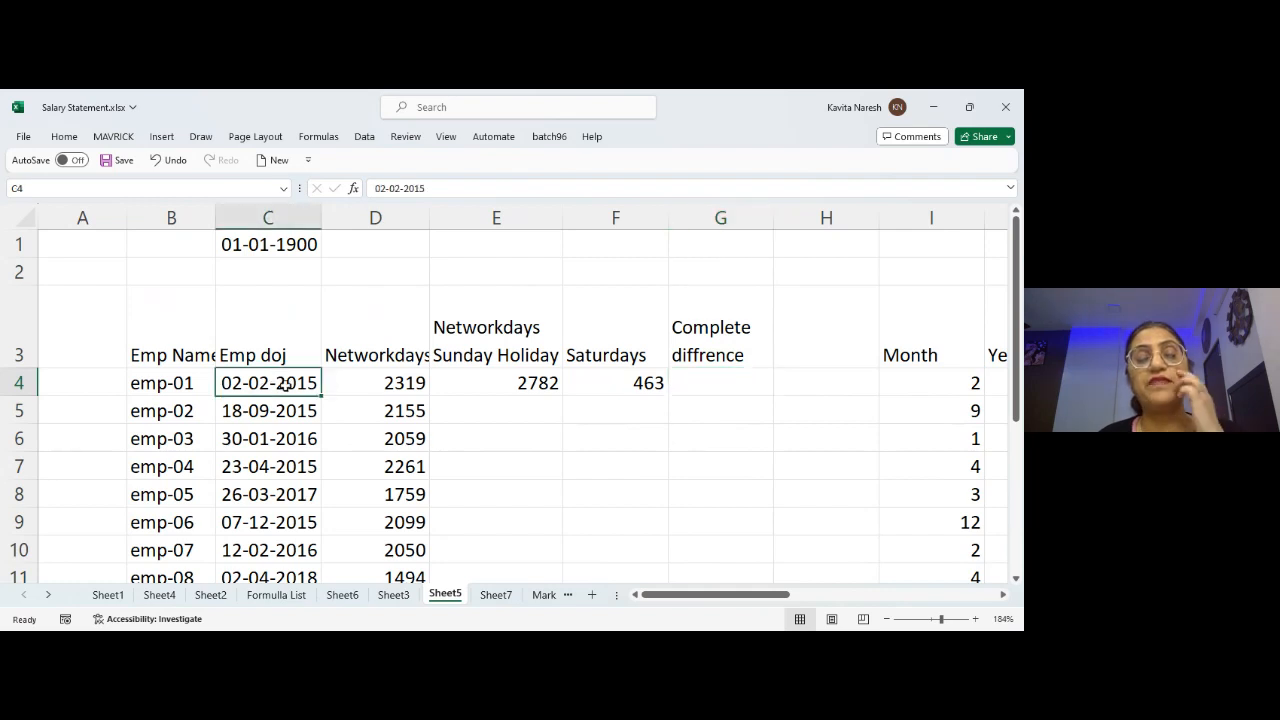
left_click(734, 385)
type("=")
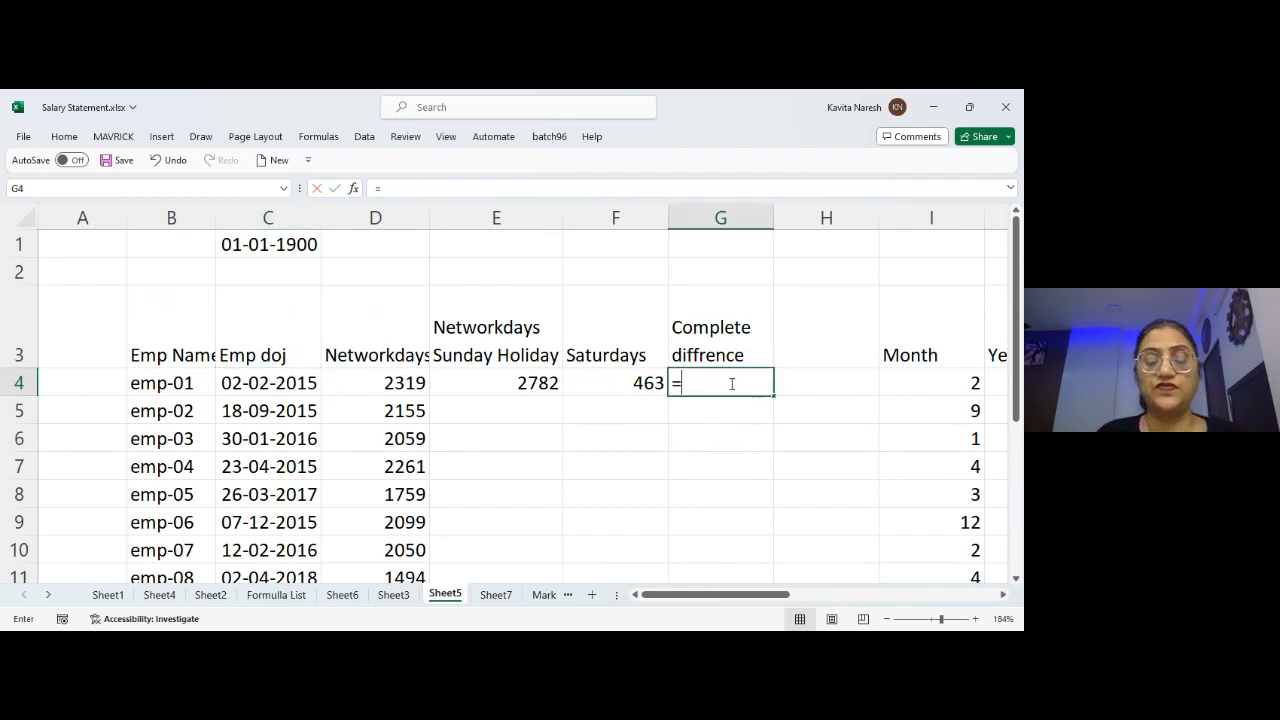
type("today()")
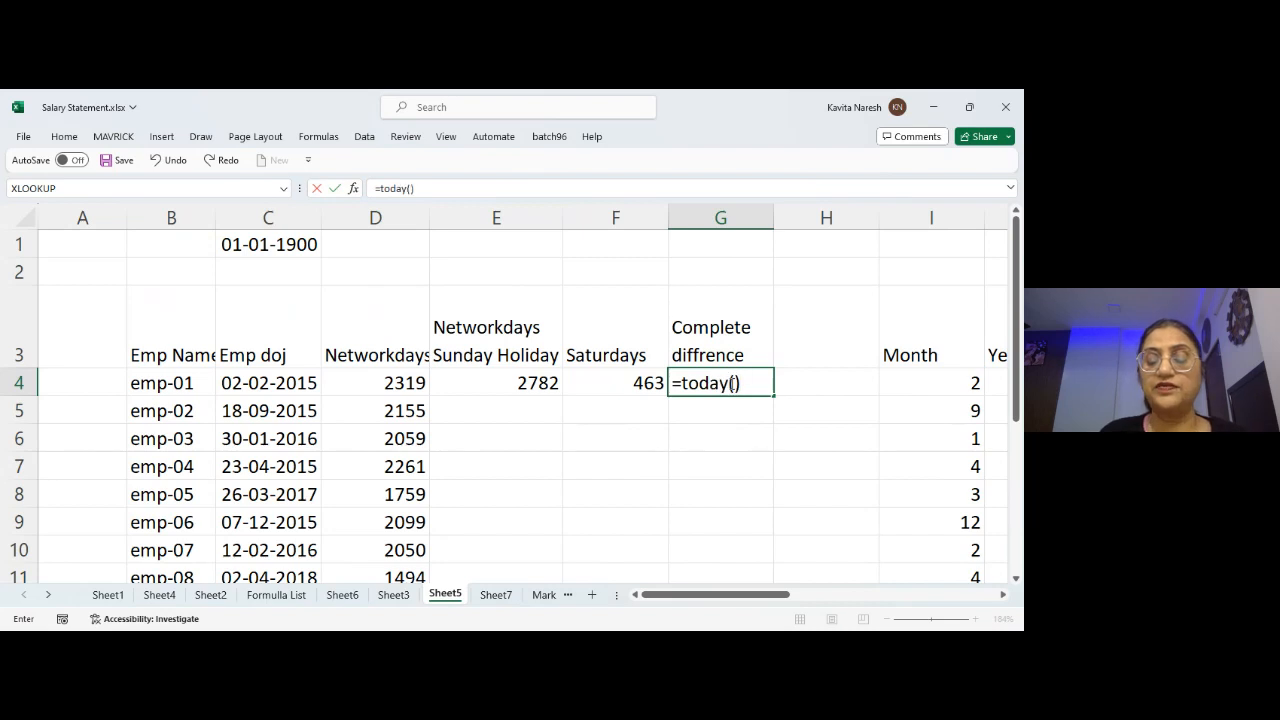
type("-")
key("Left")
key("Left")
key("Left")
key("Left")
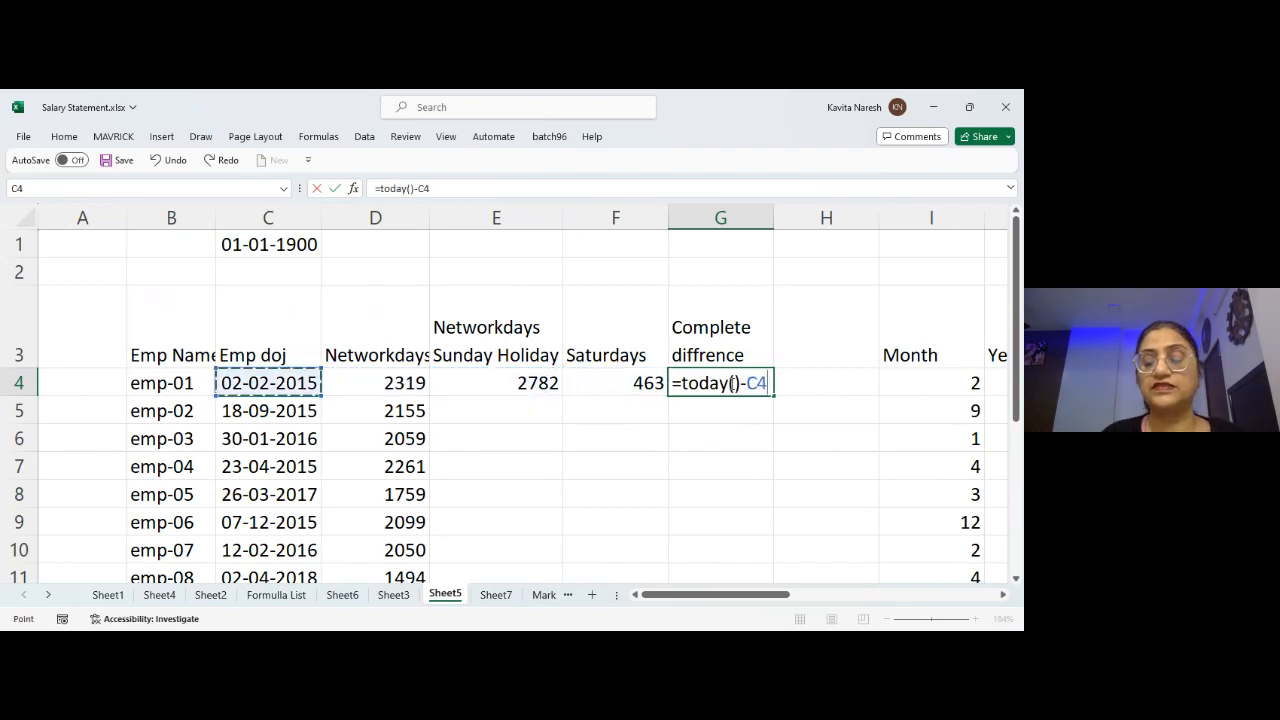
key("Return")
left_click(729, 383)
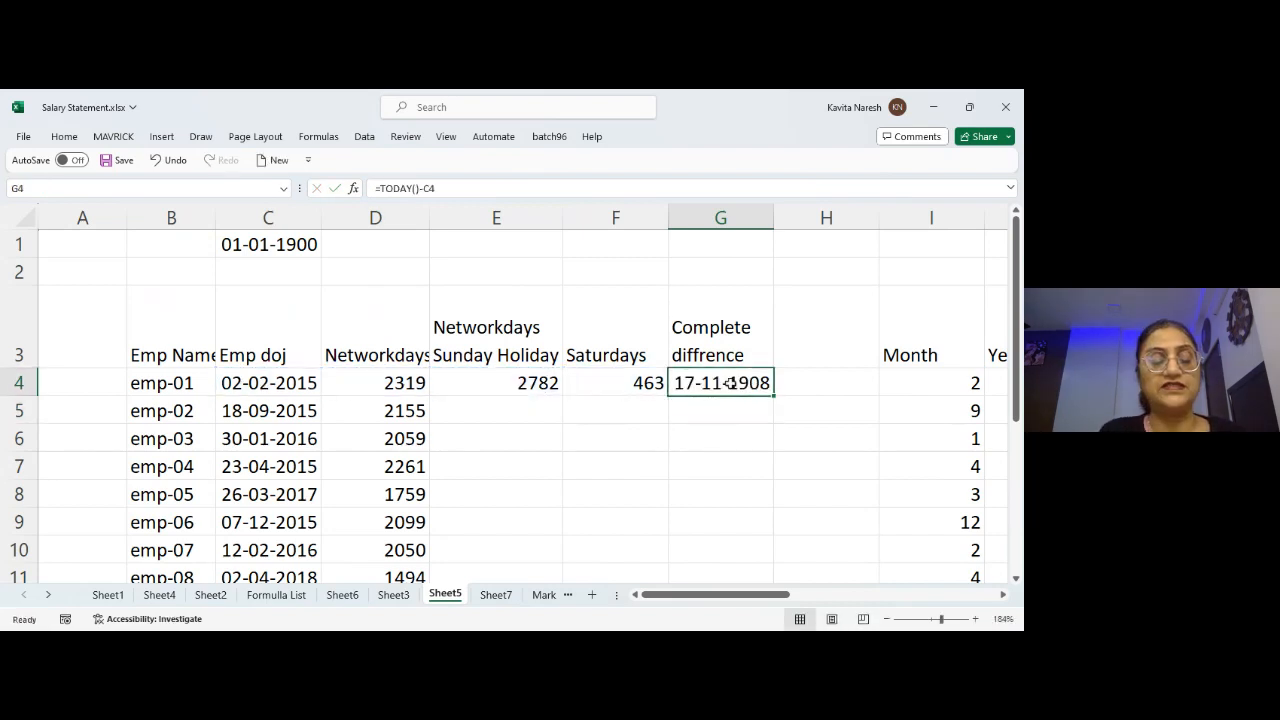
key("ctrl+shift+grave")
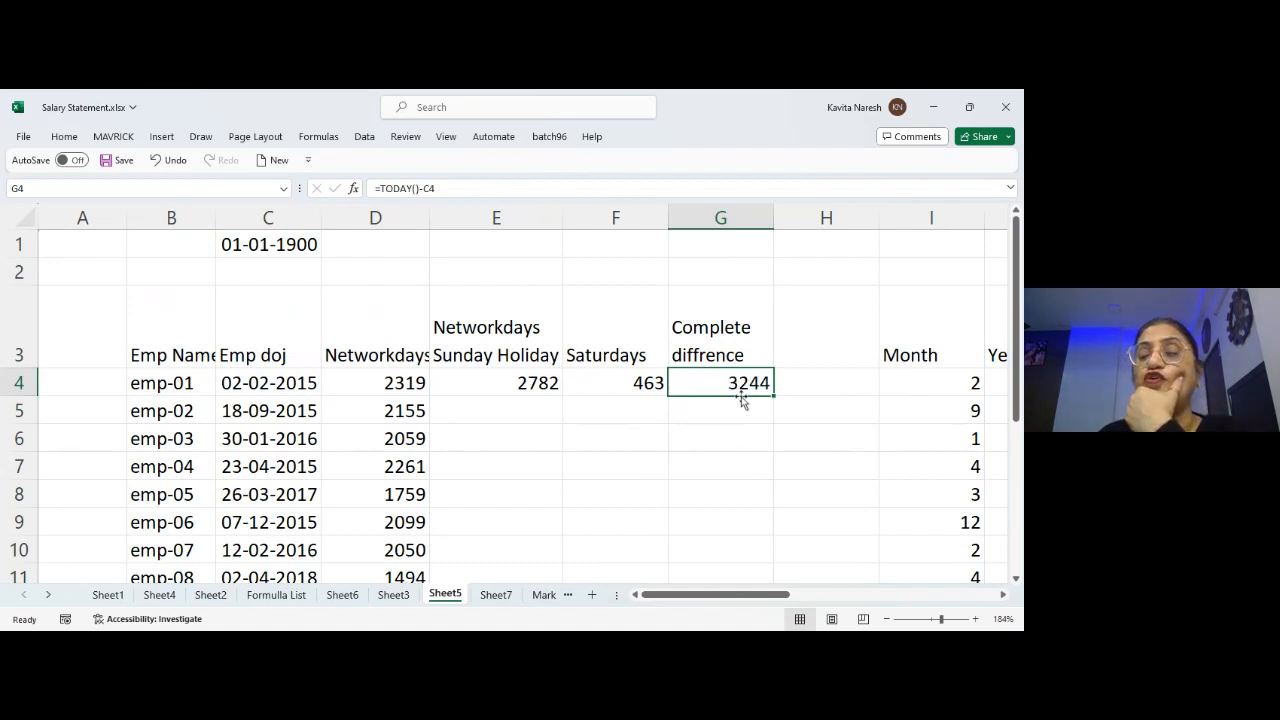
- Enter the heading Sundays in H3
left_click(538, 382)
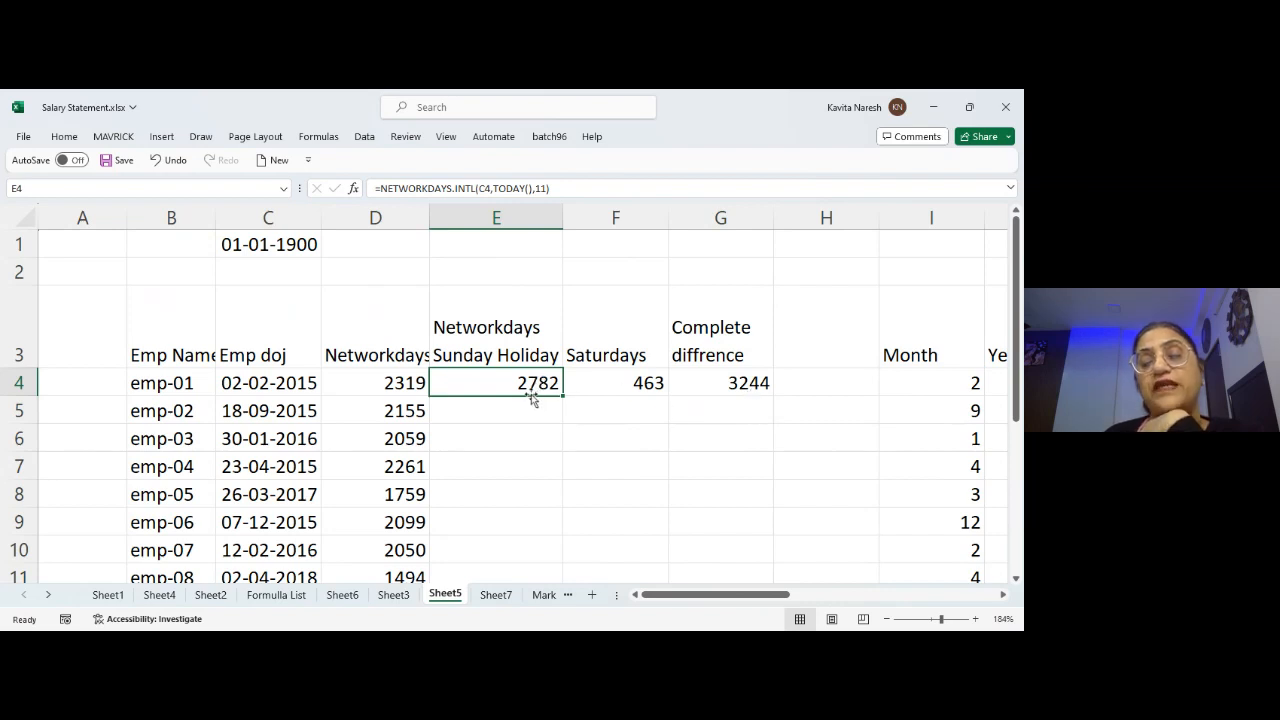
left_click(805, 390)
key("Up")
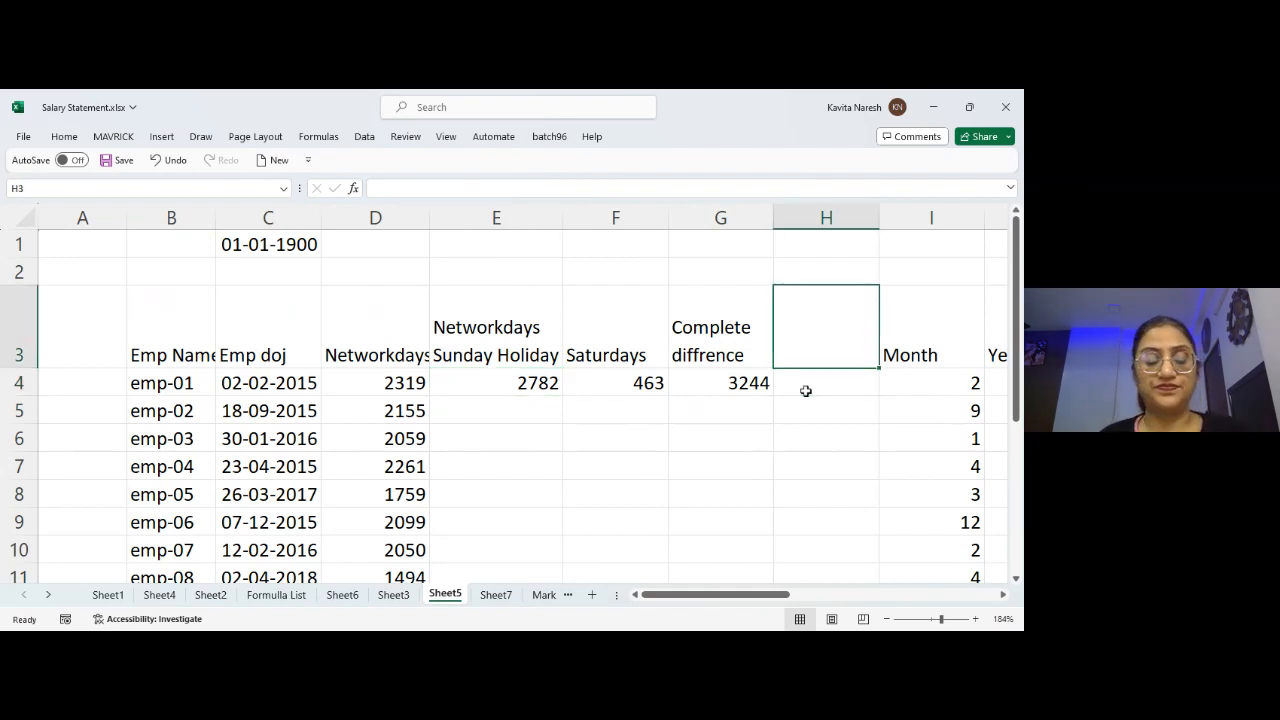
type("Sundays")
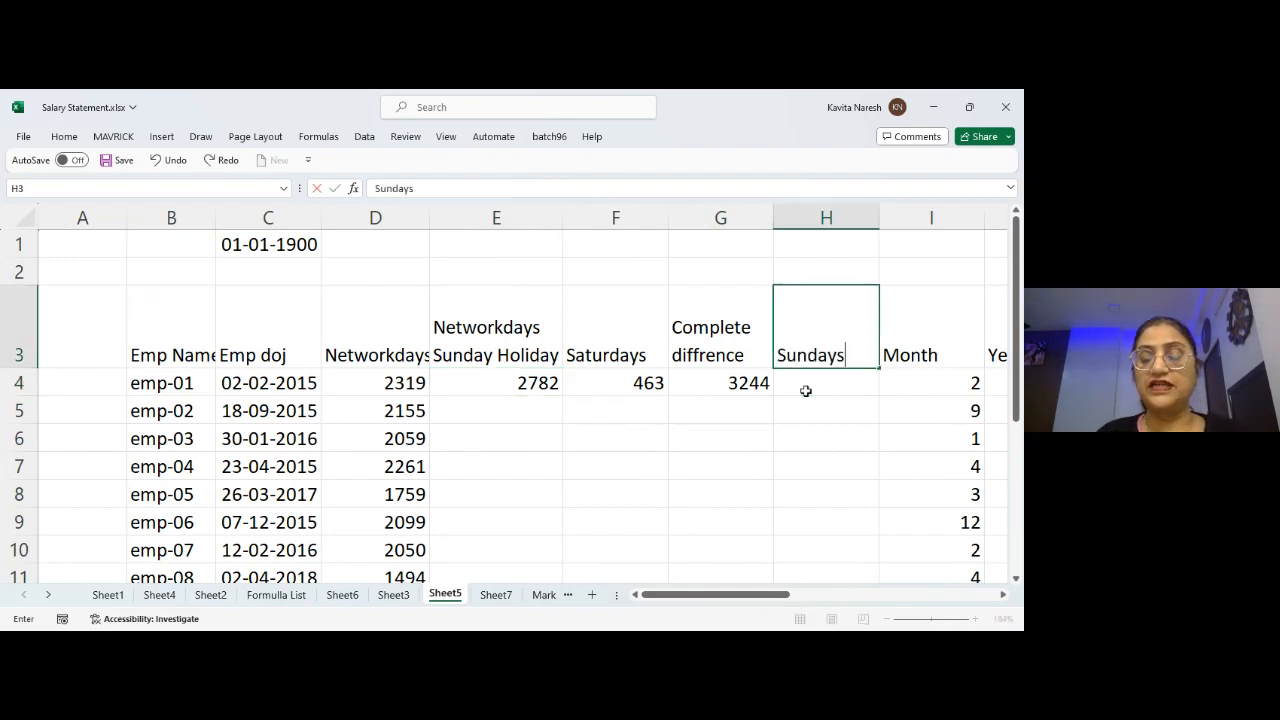
key("Return")
- Enter =G4-F4 in H4, subtracting emp-01's Saturdays from the complete difference
type("=")
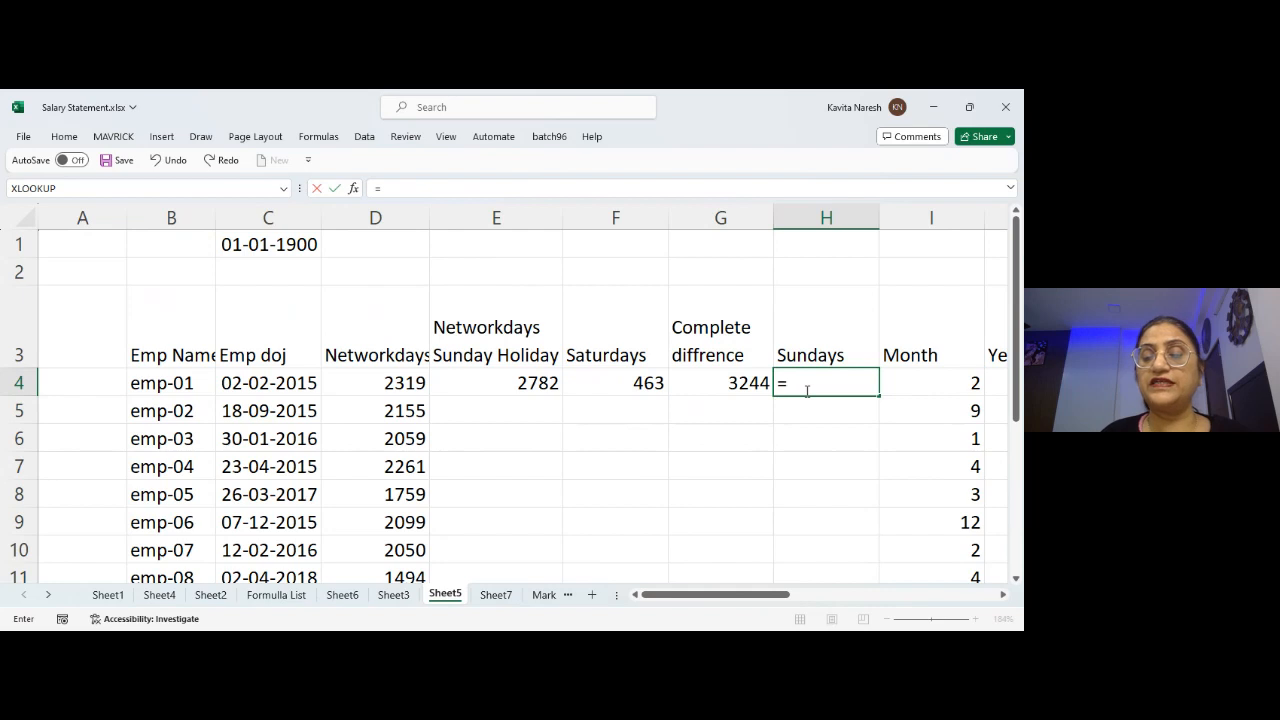
key("Left")
type("-")
key("Left")
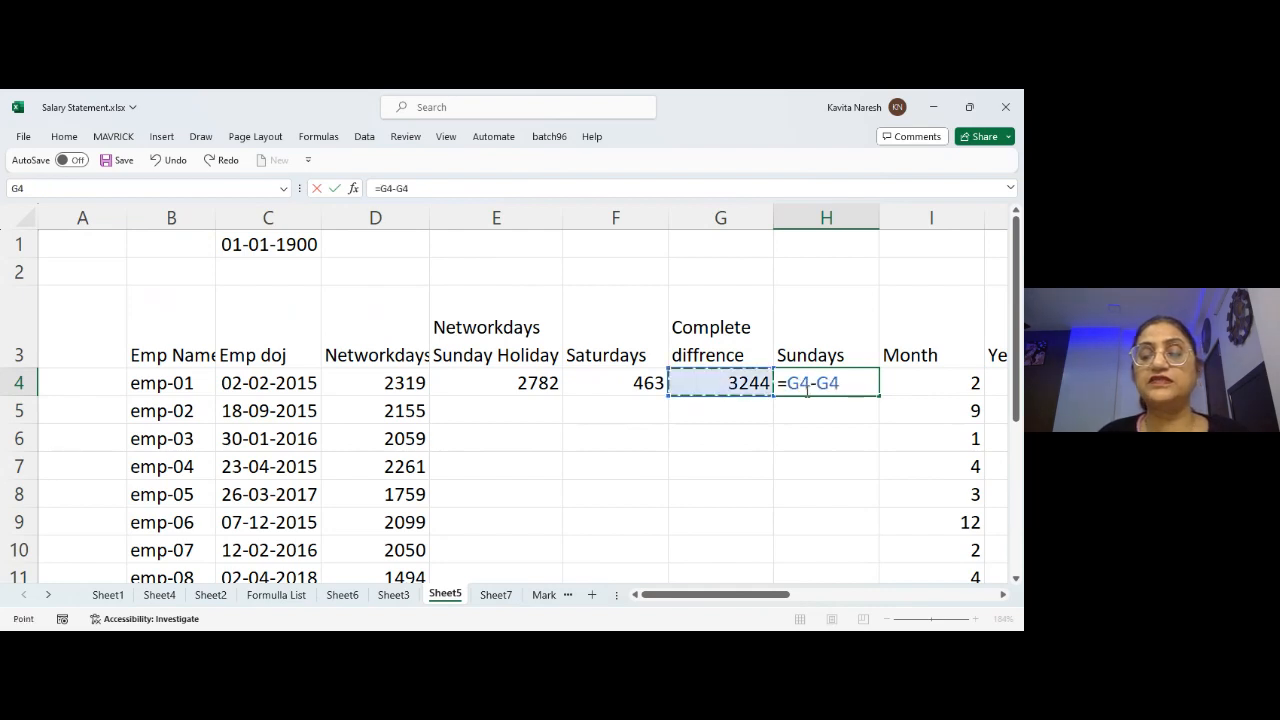
key("Left")
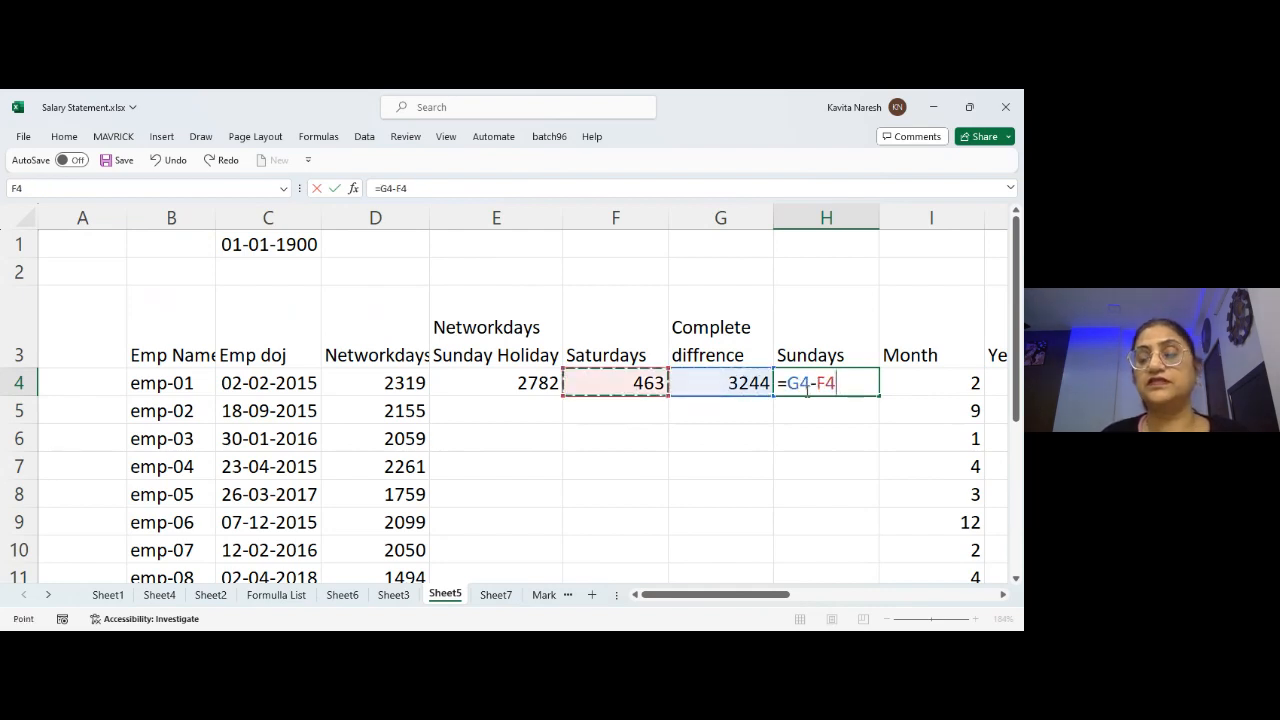
key("Return")
left_click(806, 390)
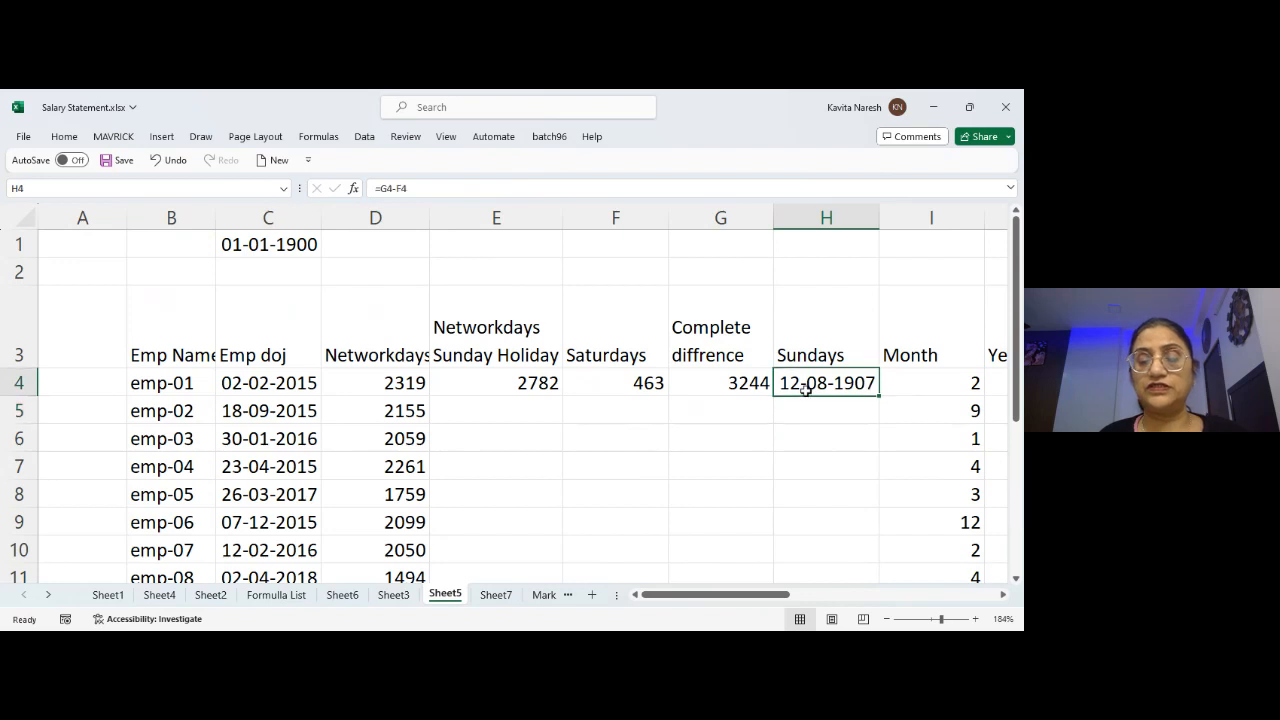
- Change the formula in H4 to =G4-E4 to count emp-01's Sundays, and format the result as General
key("F2")
key("BackSpace")
key("BackSpace")
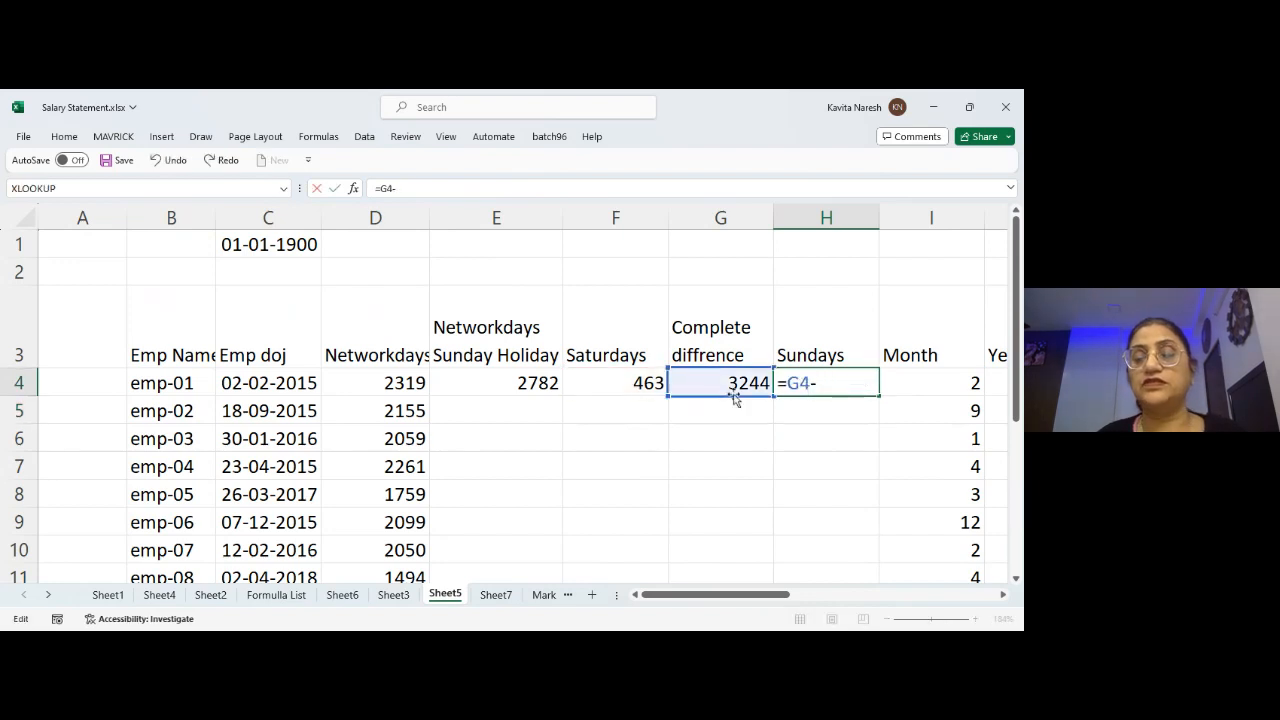
left_click(505, 376)
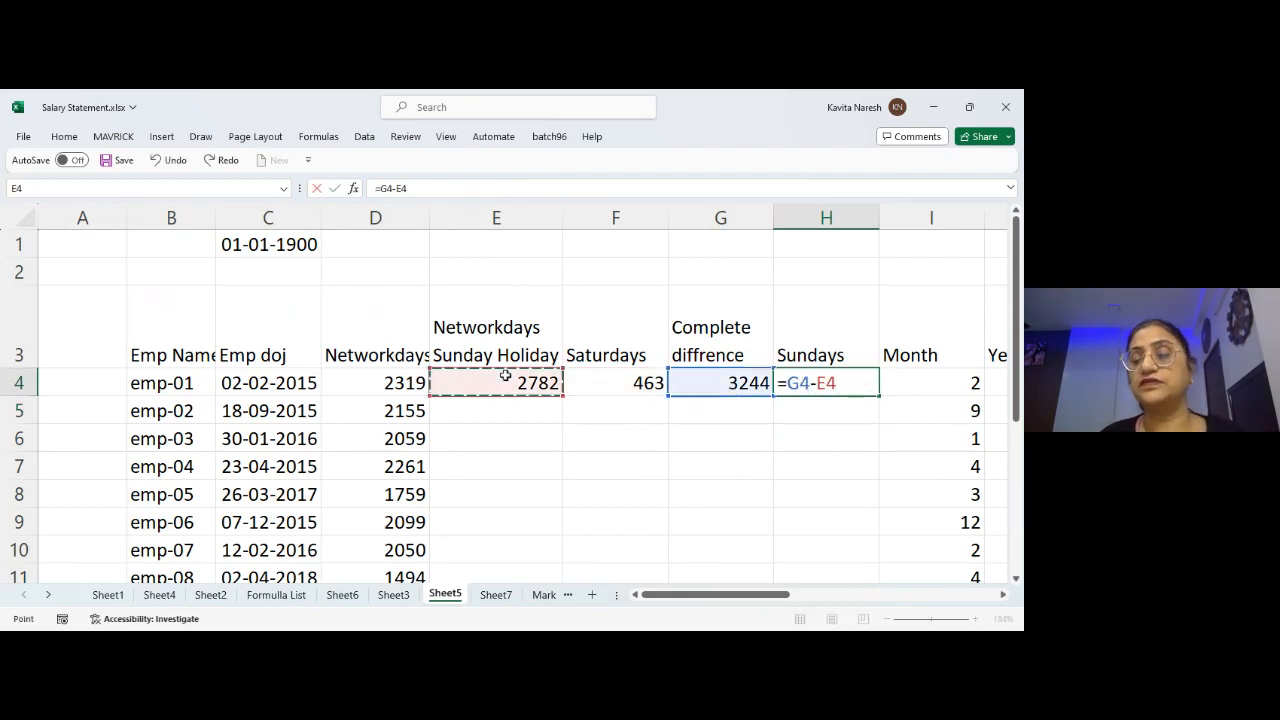
key("ctrl+Return")
key("ctrl+shift+asciitilde")
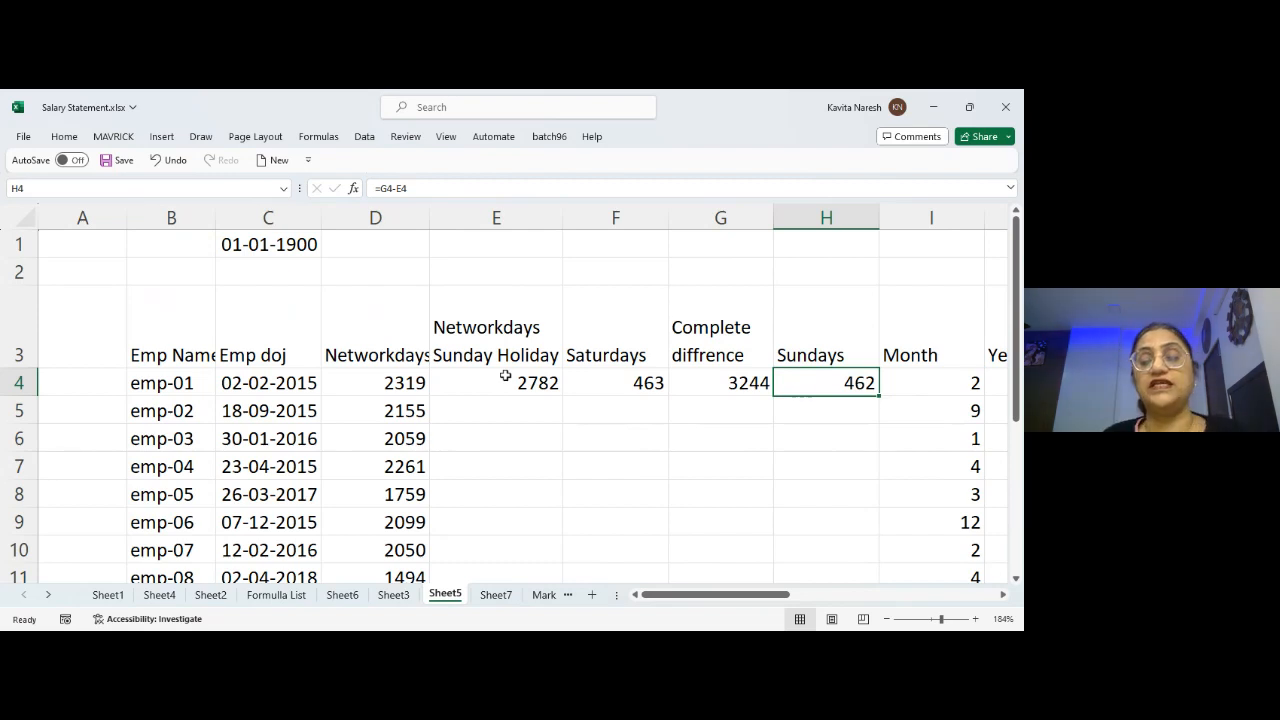
left_click(519, 381)
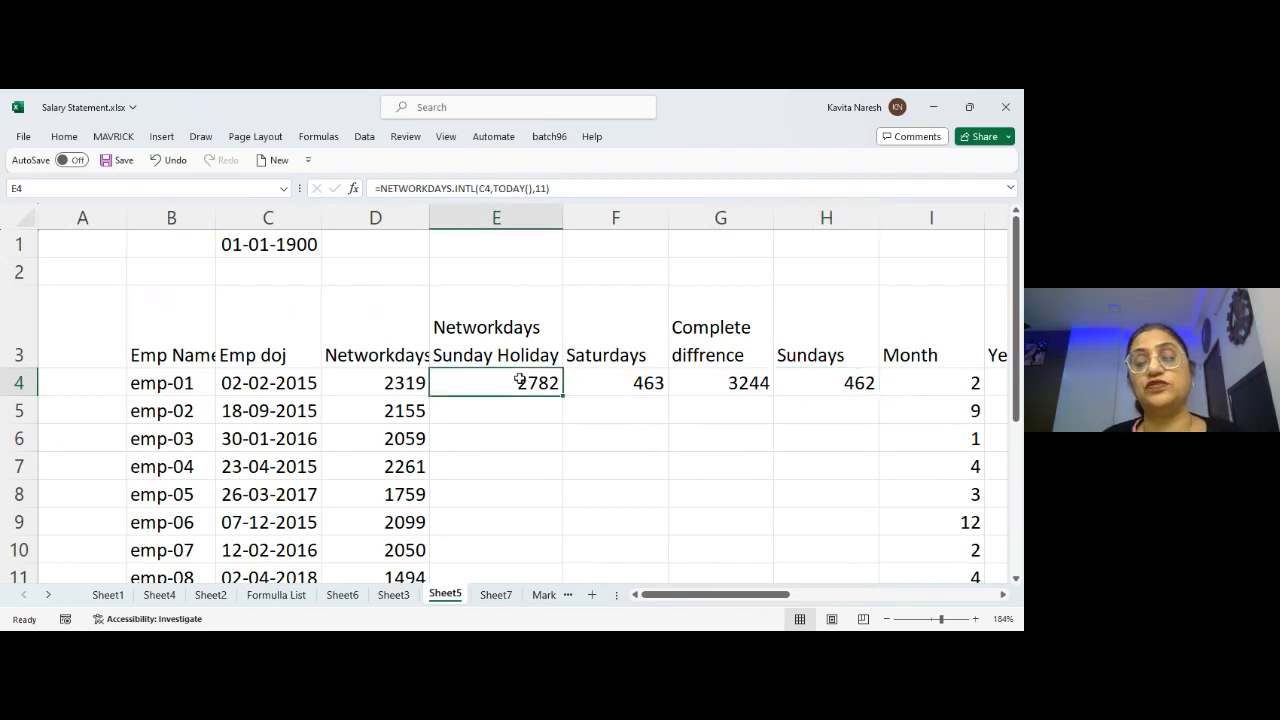
left_click(604, 383)
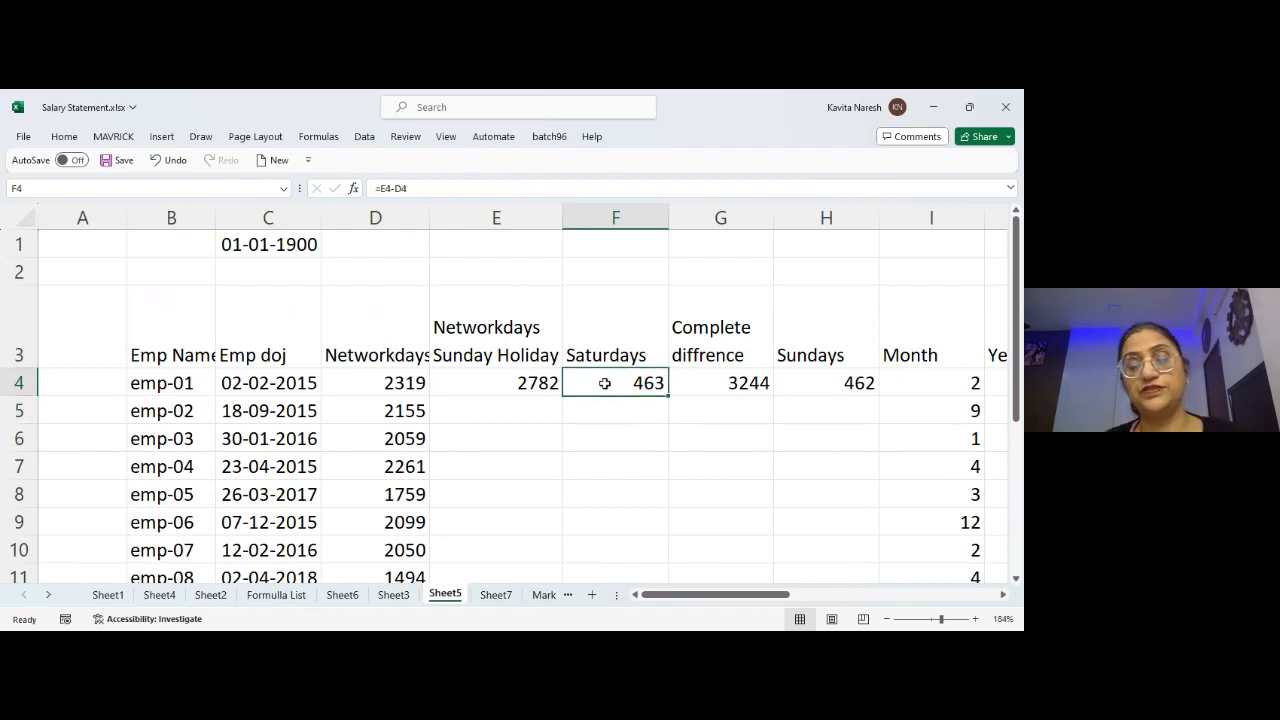
key("Up")
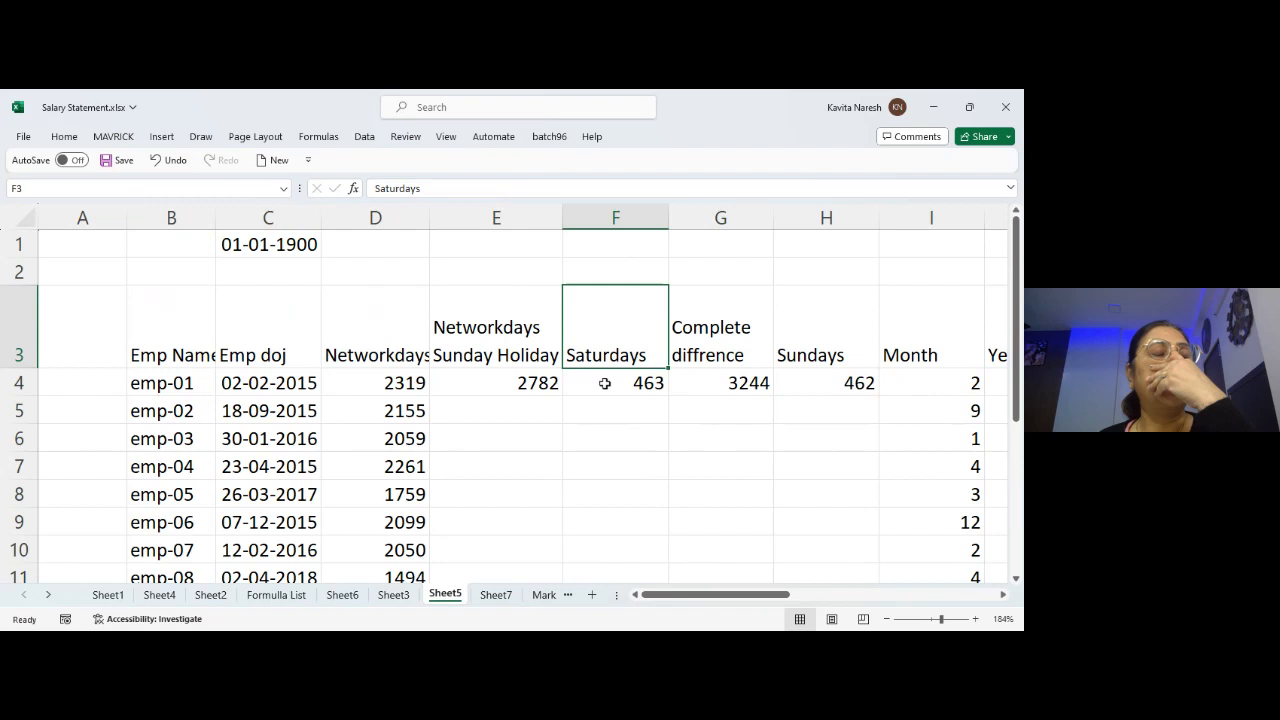
- Enter the holiday date 15-08-2015 in A4, beside emp-01
key("Left")
key("Left")
key("Left")
key("Left")
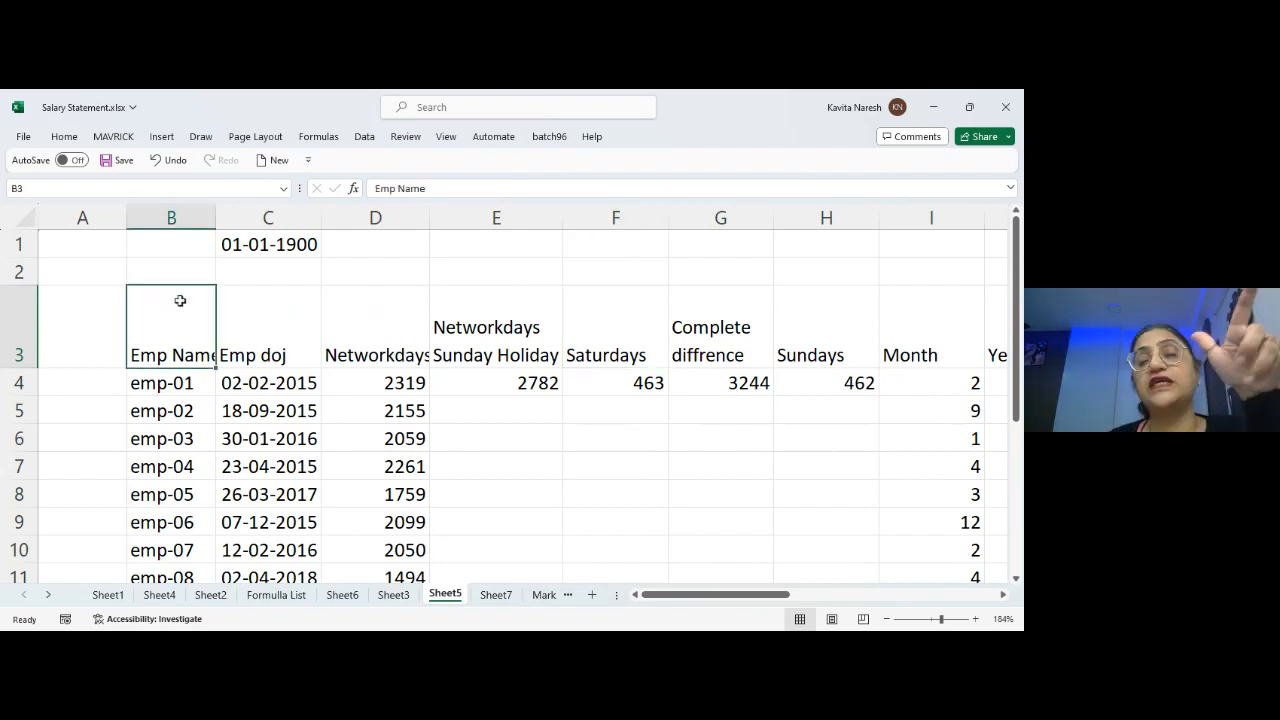
key("Left")
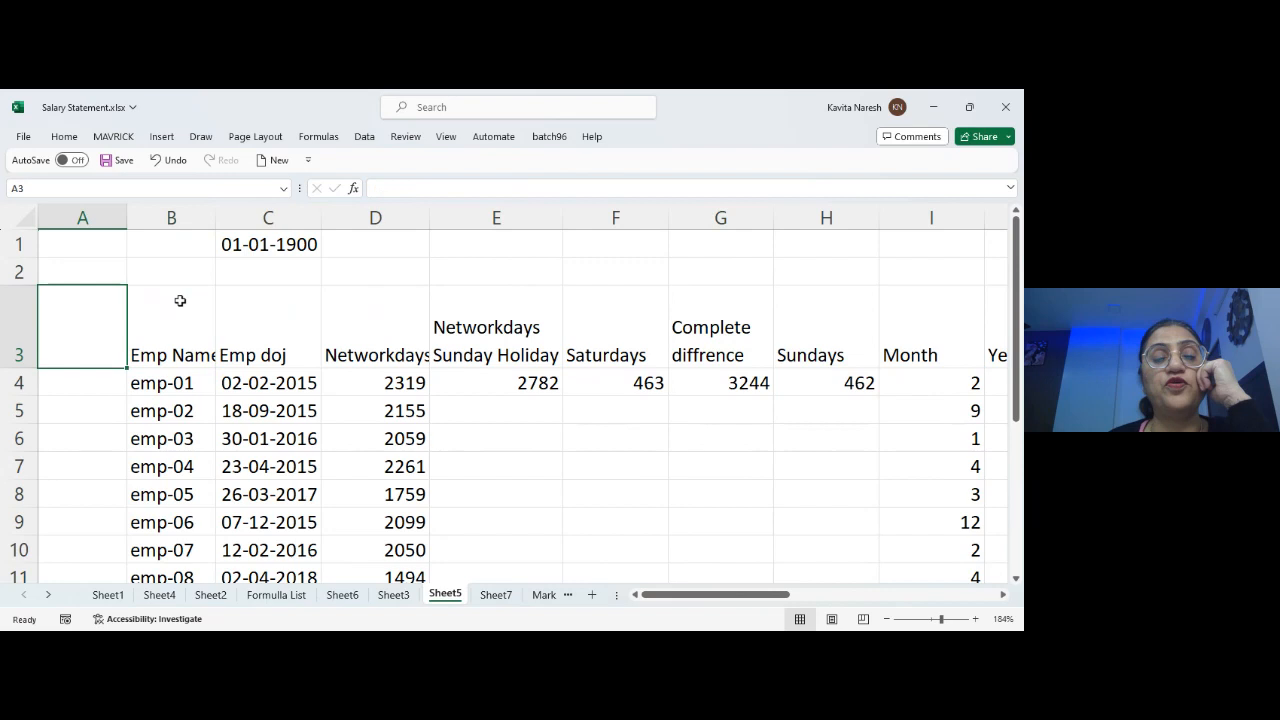
key("Down")
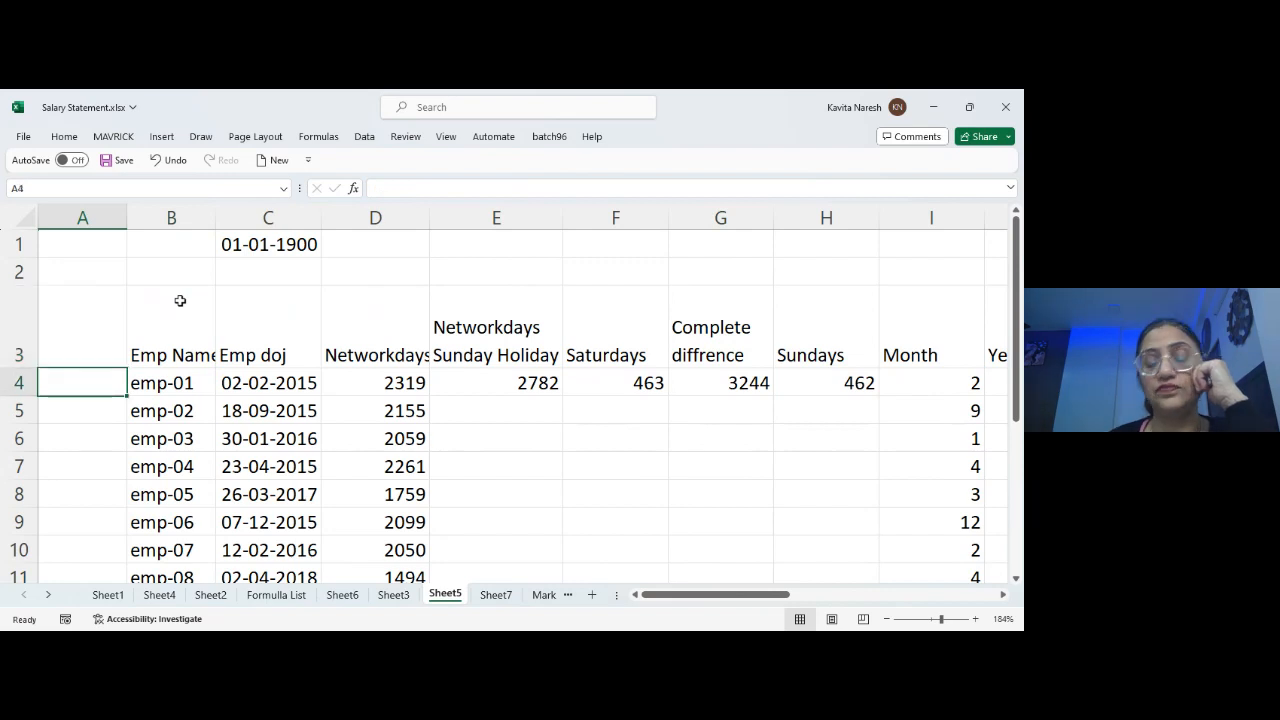
type("=")
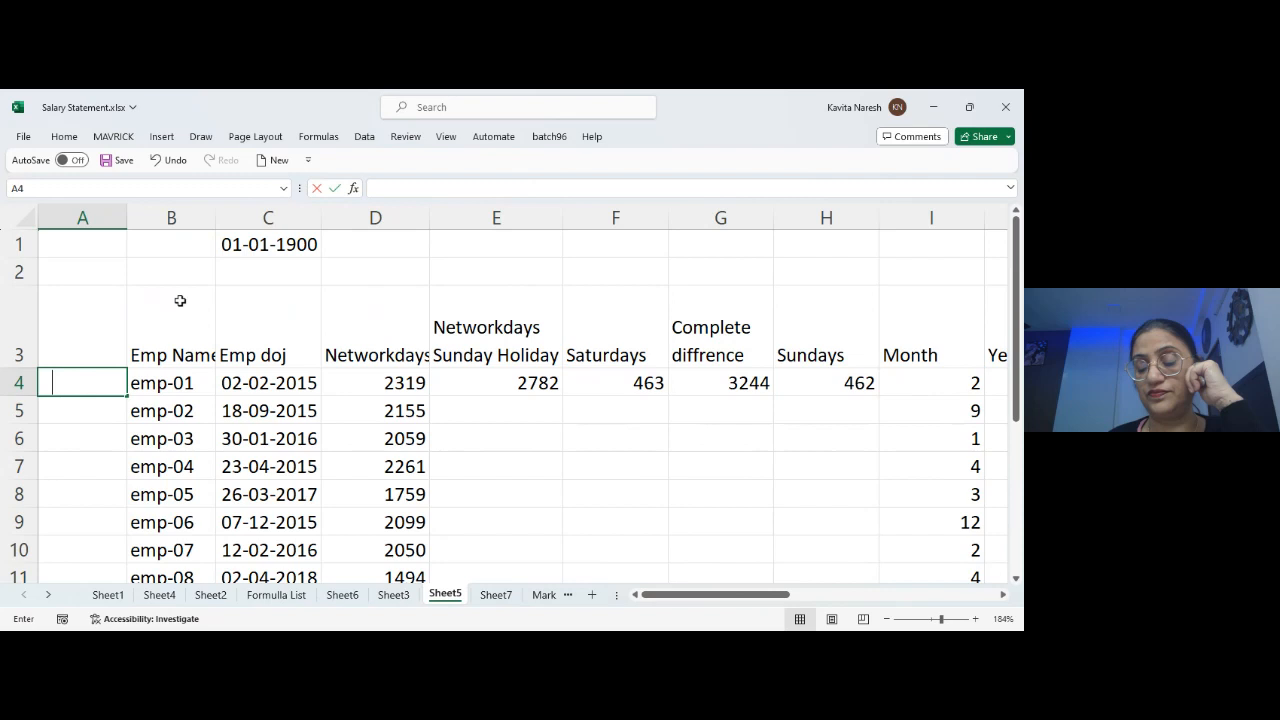
type("15-08-")
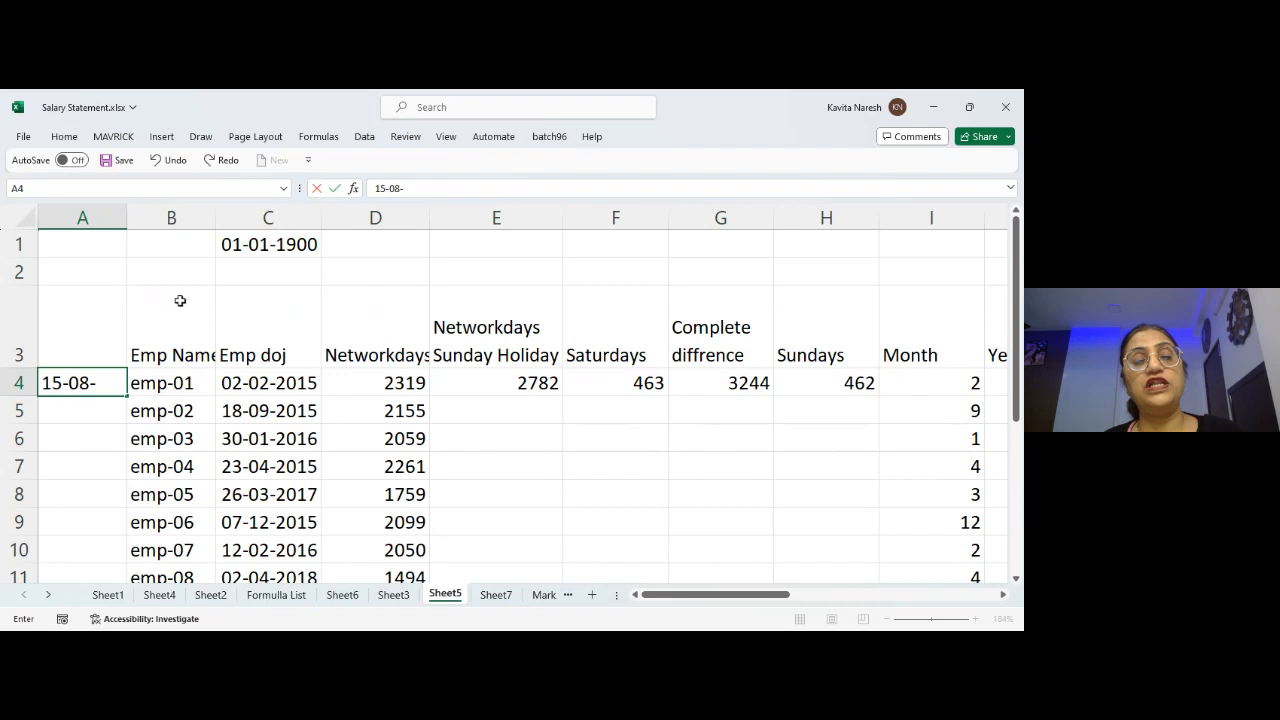
type("2015")
key("Return")
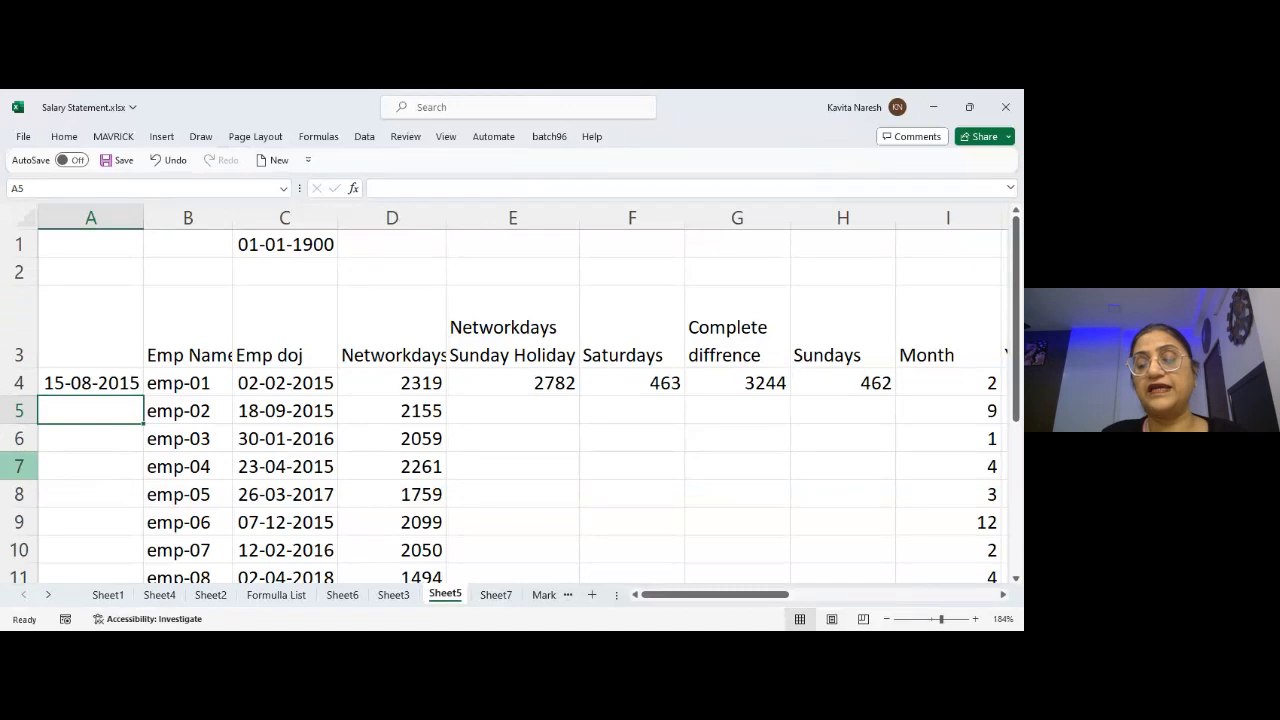
- Fill the date in A4 down to A15 as a yearly series using the Fill Years option
key("Up")
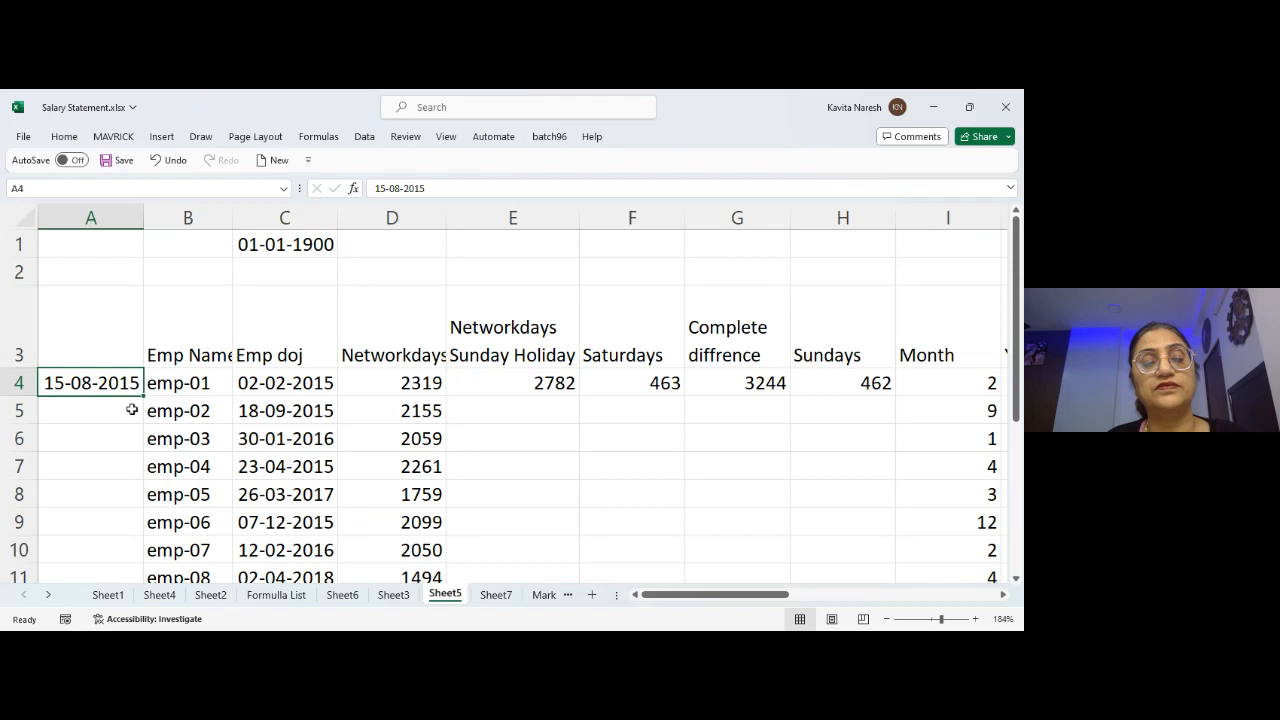
left_click_drag(144, 396, 150, 545)
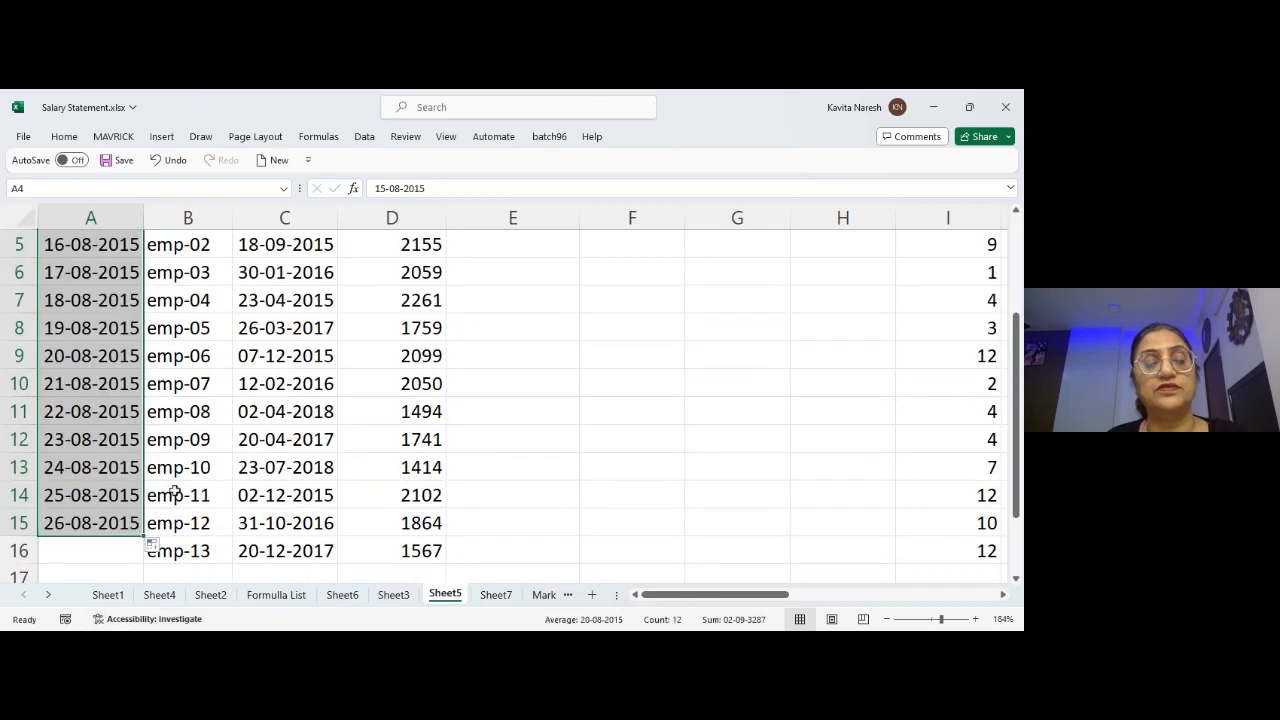
left_click(153, 549)
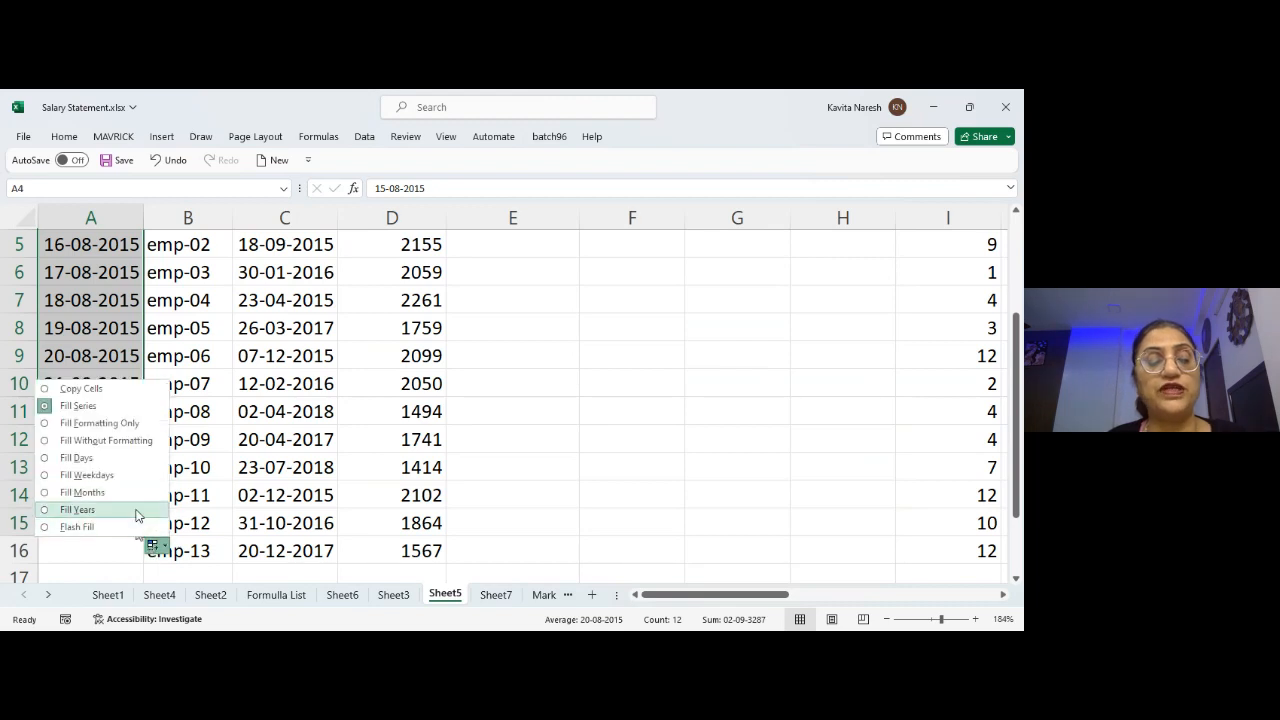
left_click(77, 510)
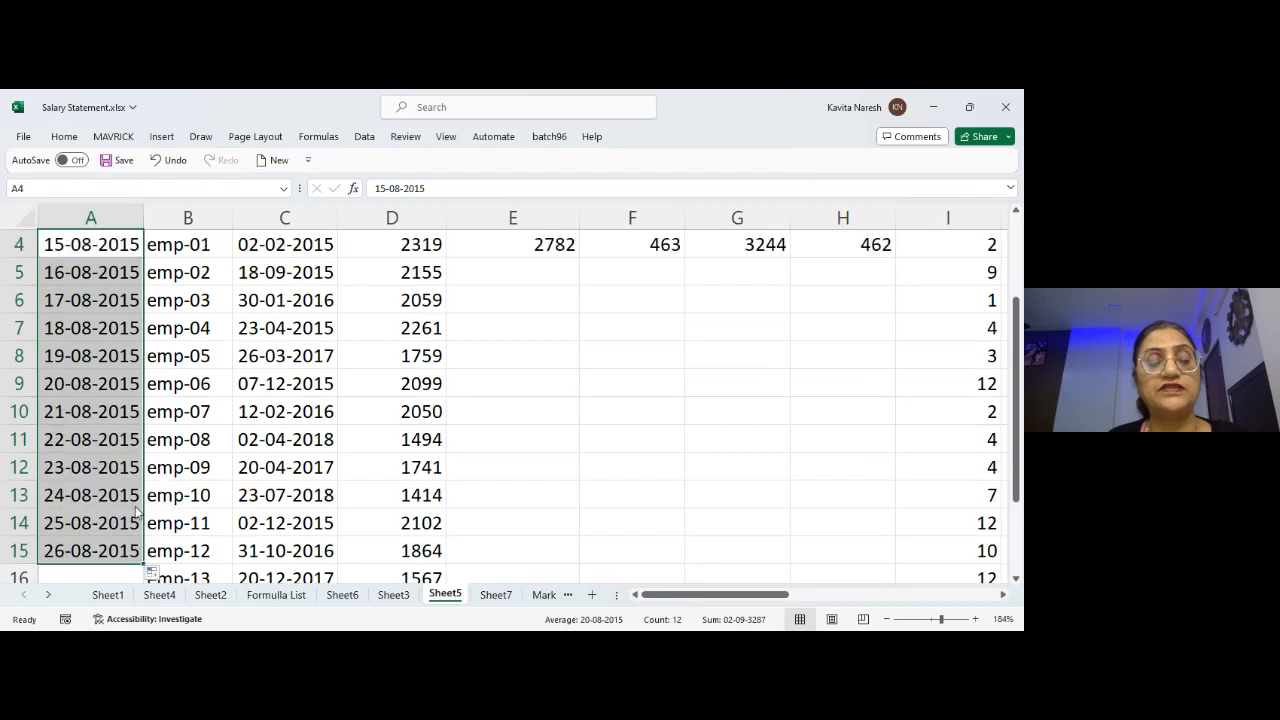
left_click(620, 251)
key("Up")
scroll(620, 251, "up", 1)
key("Down")
key("Down")
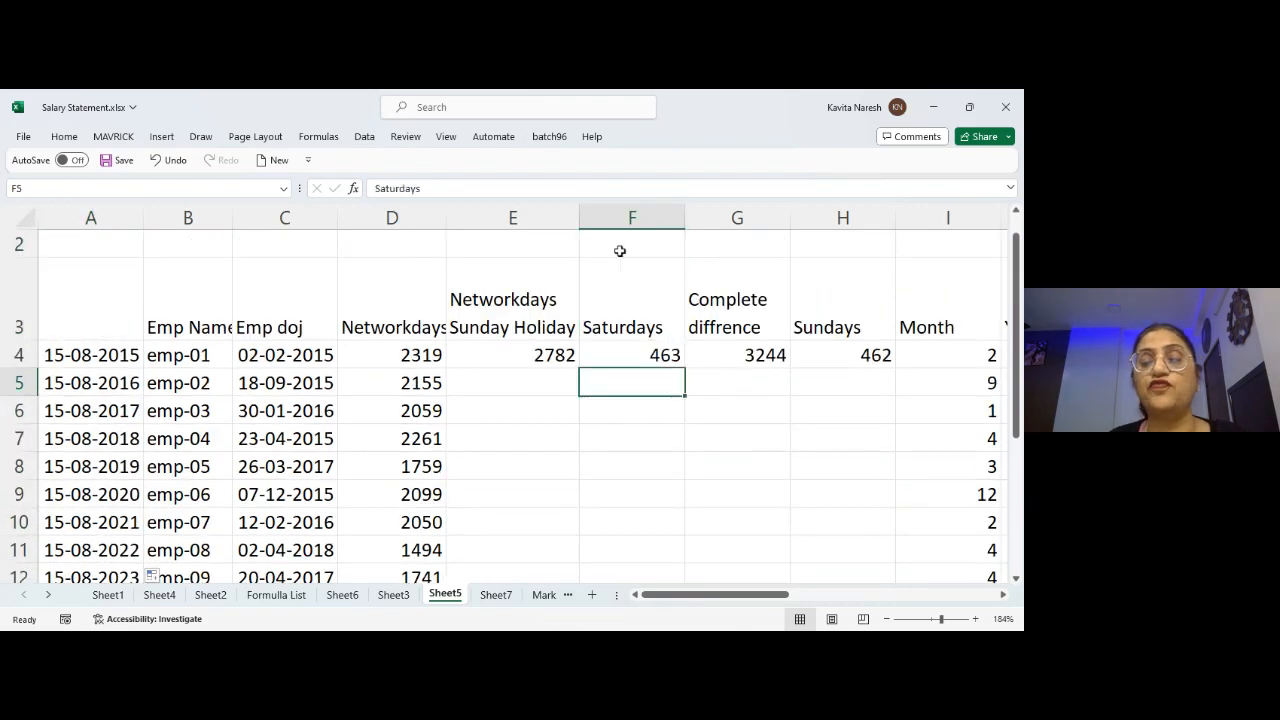
- Add the holiday dates A4:A15 as the holidays argument of the NETWORKDAYS.INTL formula in E4
key("Left")
key("Up")
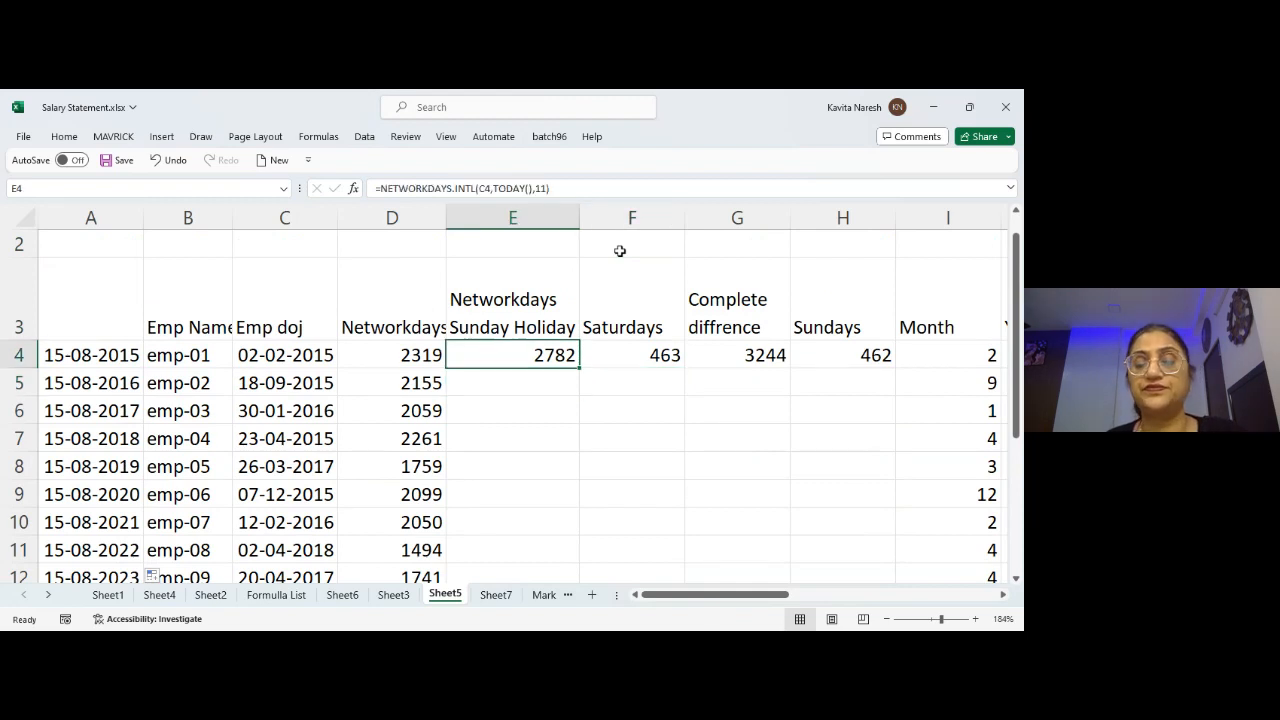
key("F2")
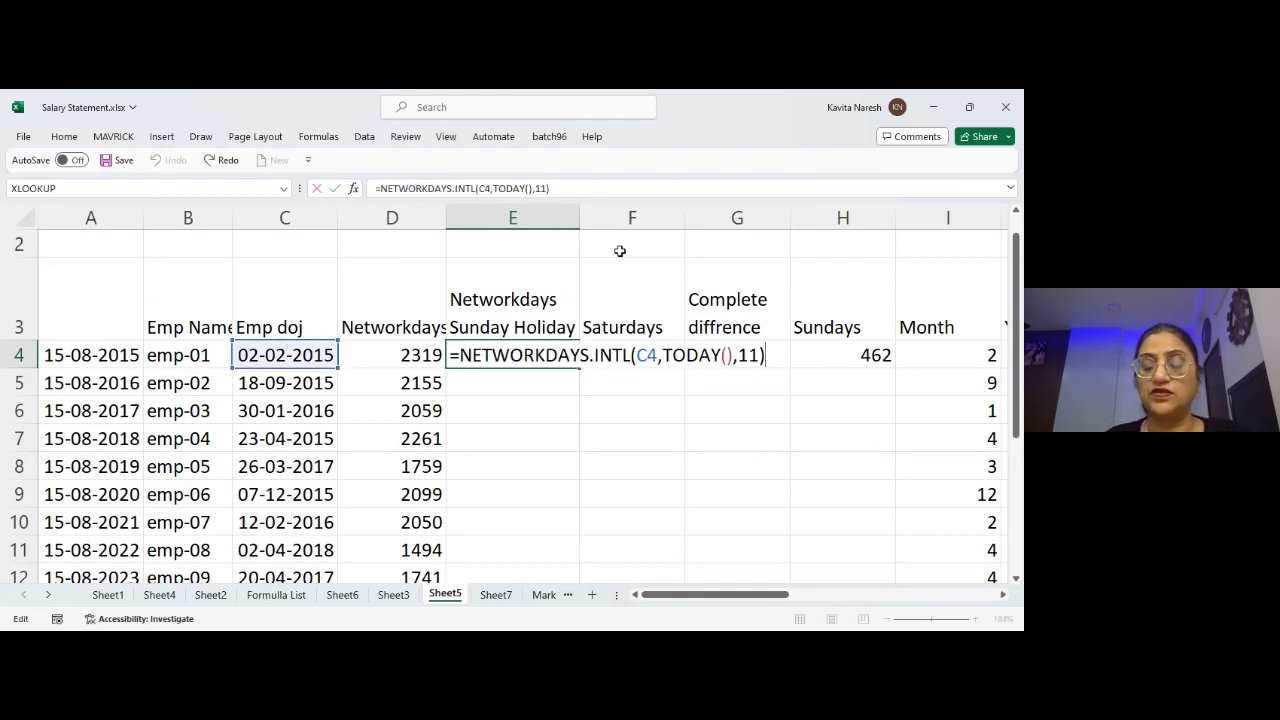
key("BackSpace")
type(",")
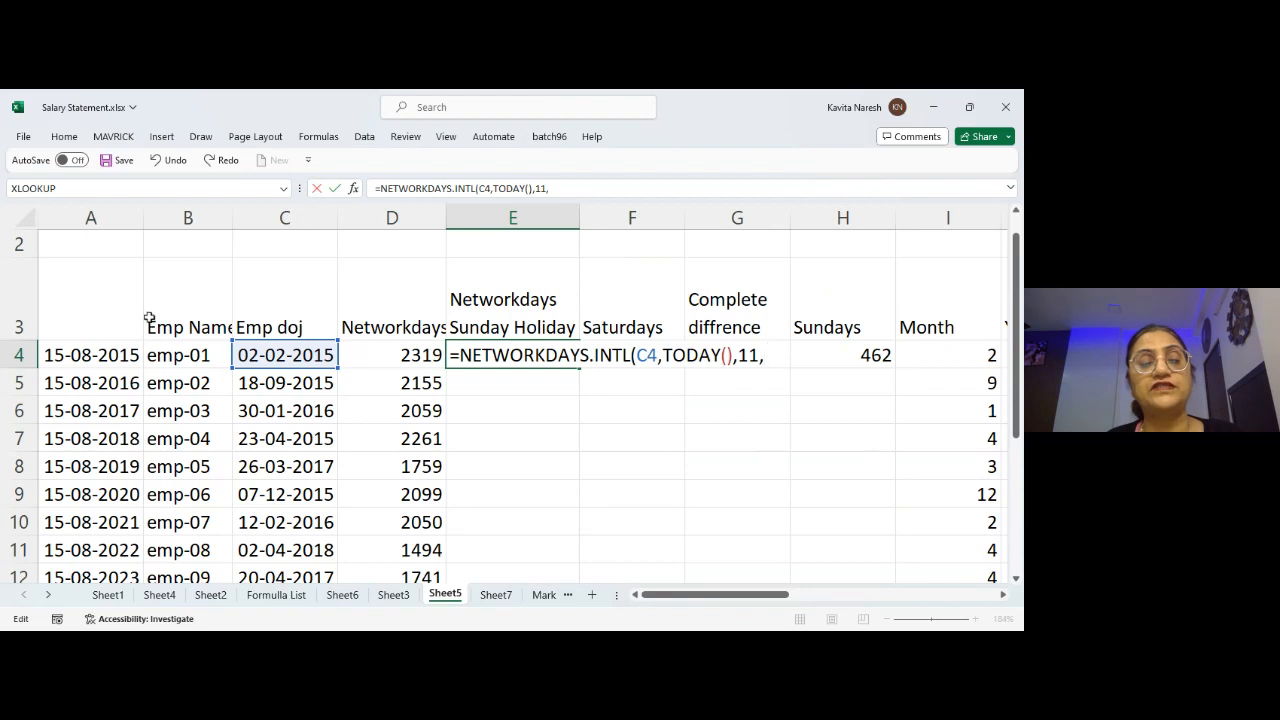
left_click(110, 352)
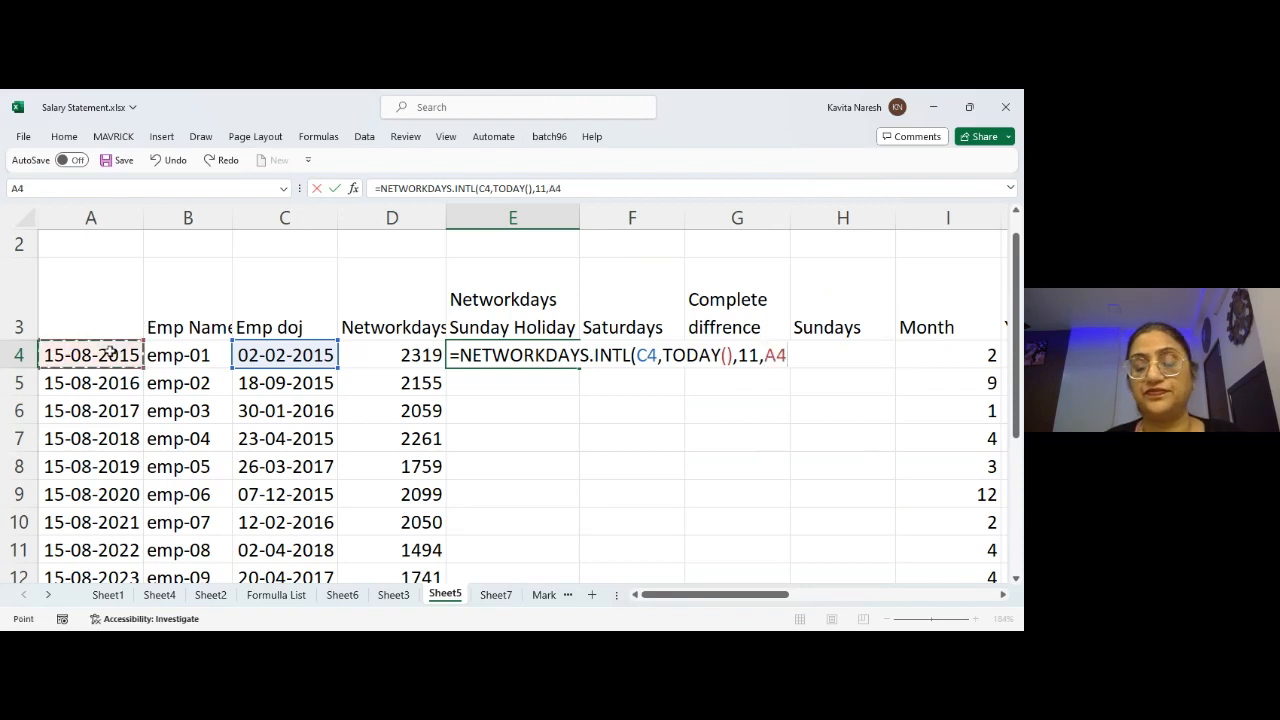
key("ctrl+shift+Down")
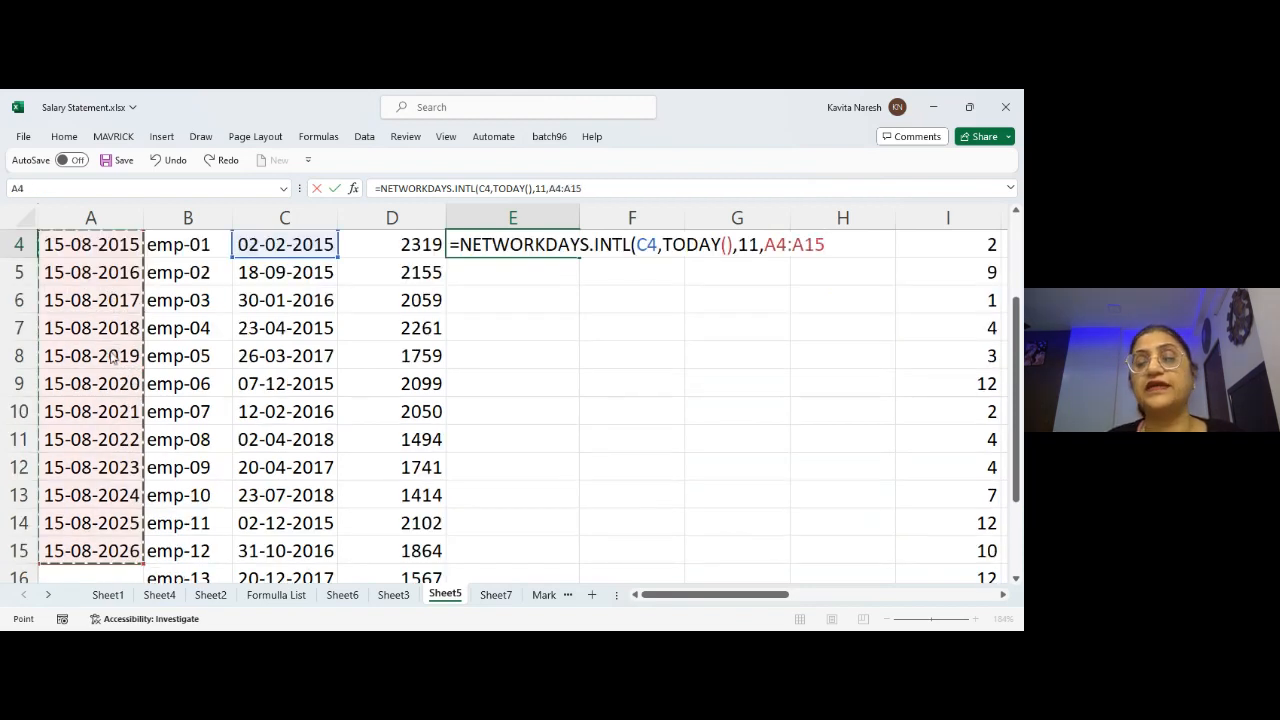
key("Return")
key("Return")
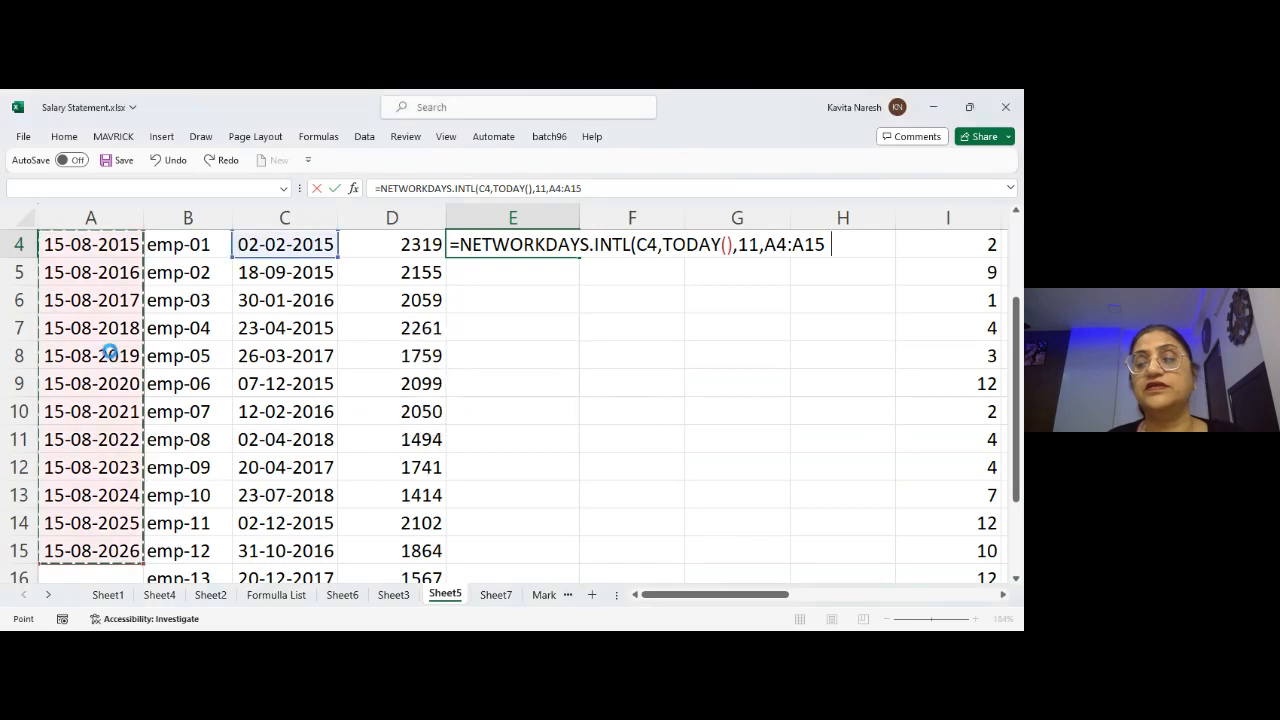
key("Up")
key("Up")
key("Down")
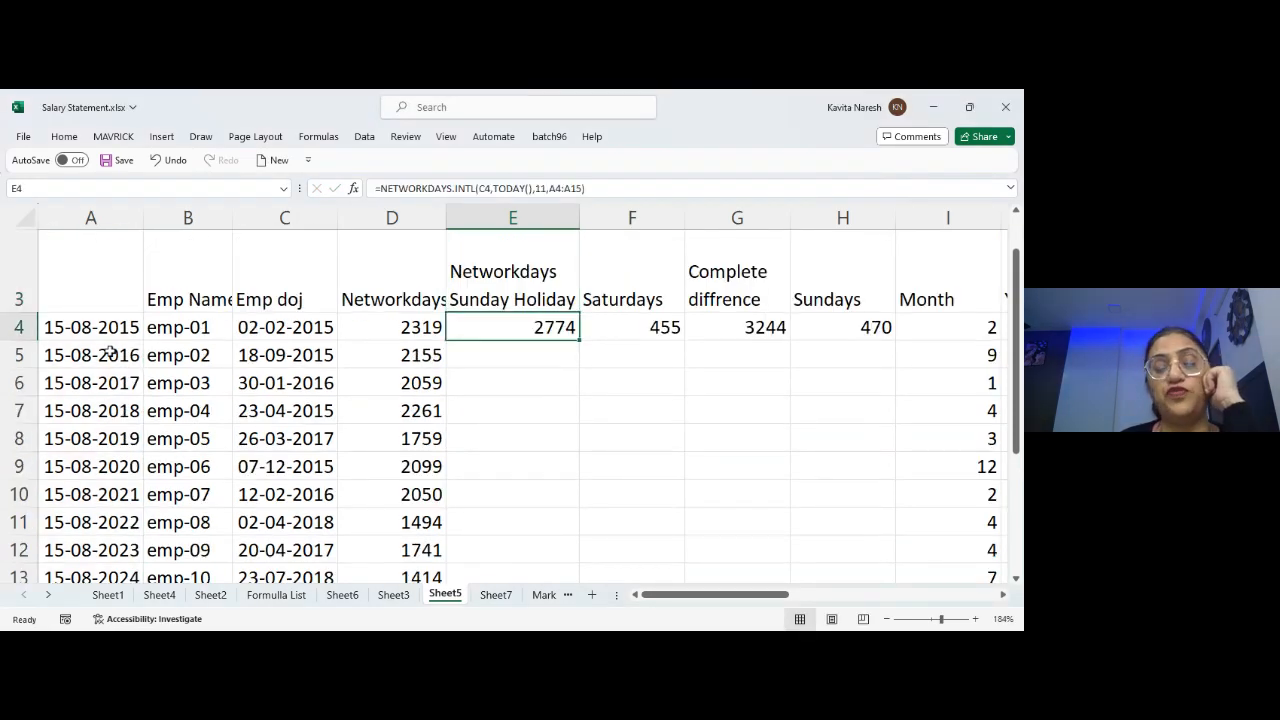
- Undo and redo the holiday range in E4's formula to compare emp-01's counts without and with holidays
key("ctrl+z")
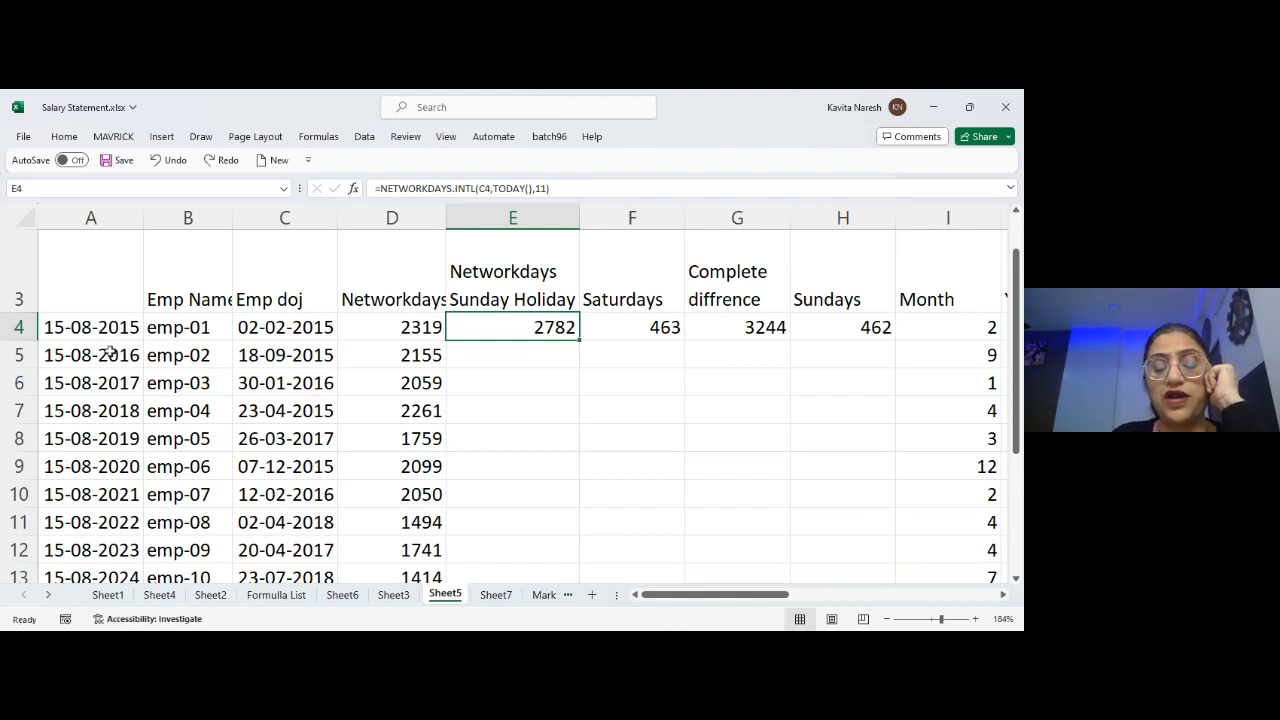
key("ctrl+y")
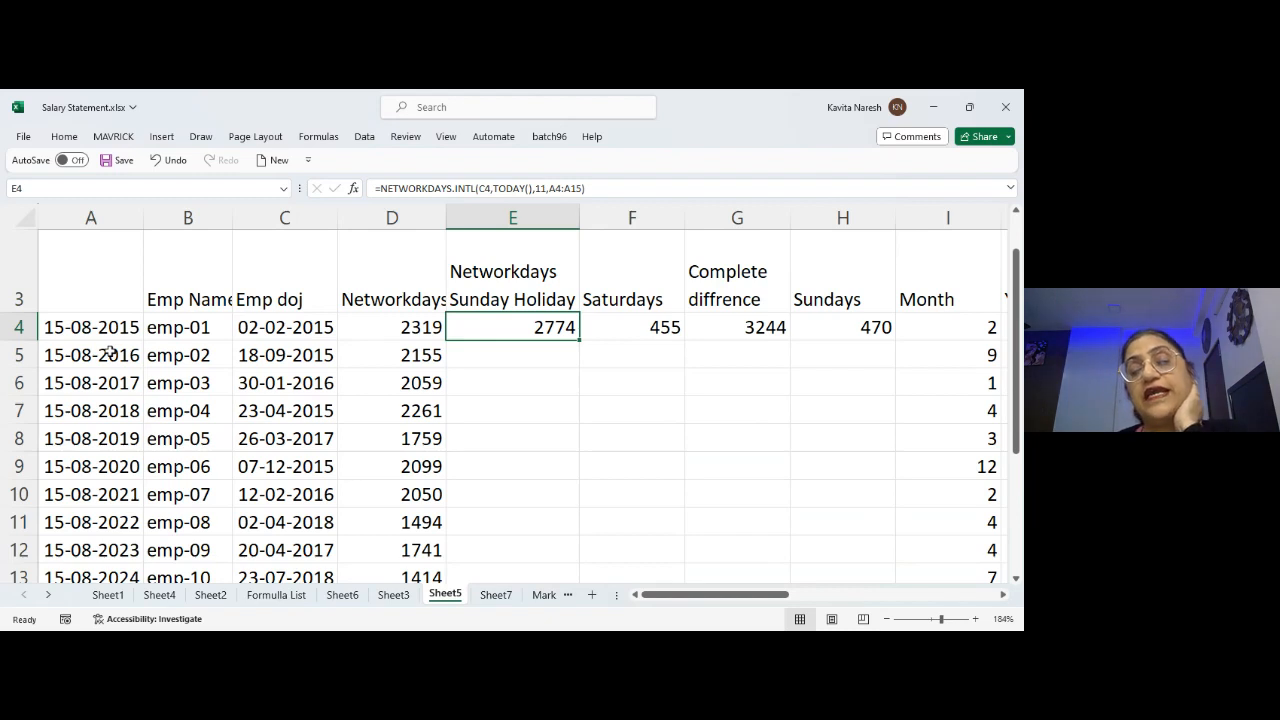
key("Left")
key("Left")
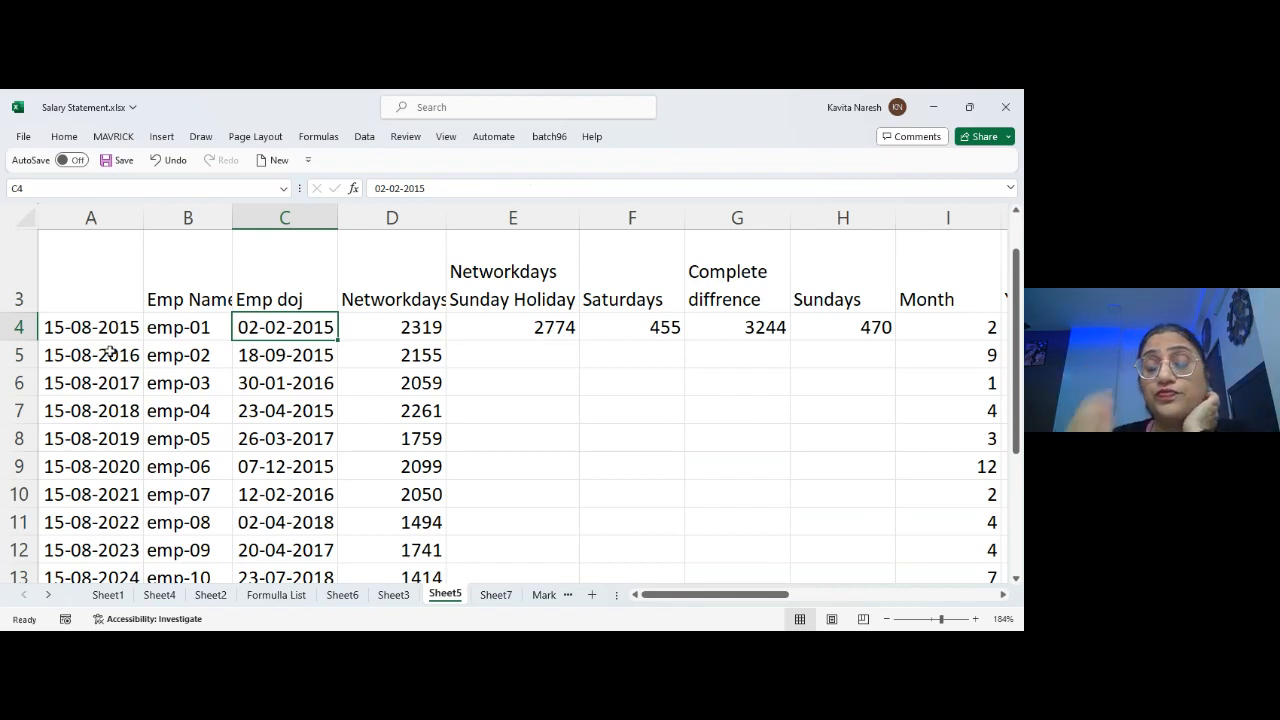
key("Right")
key("Right")
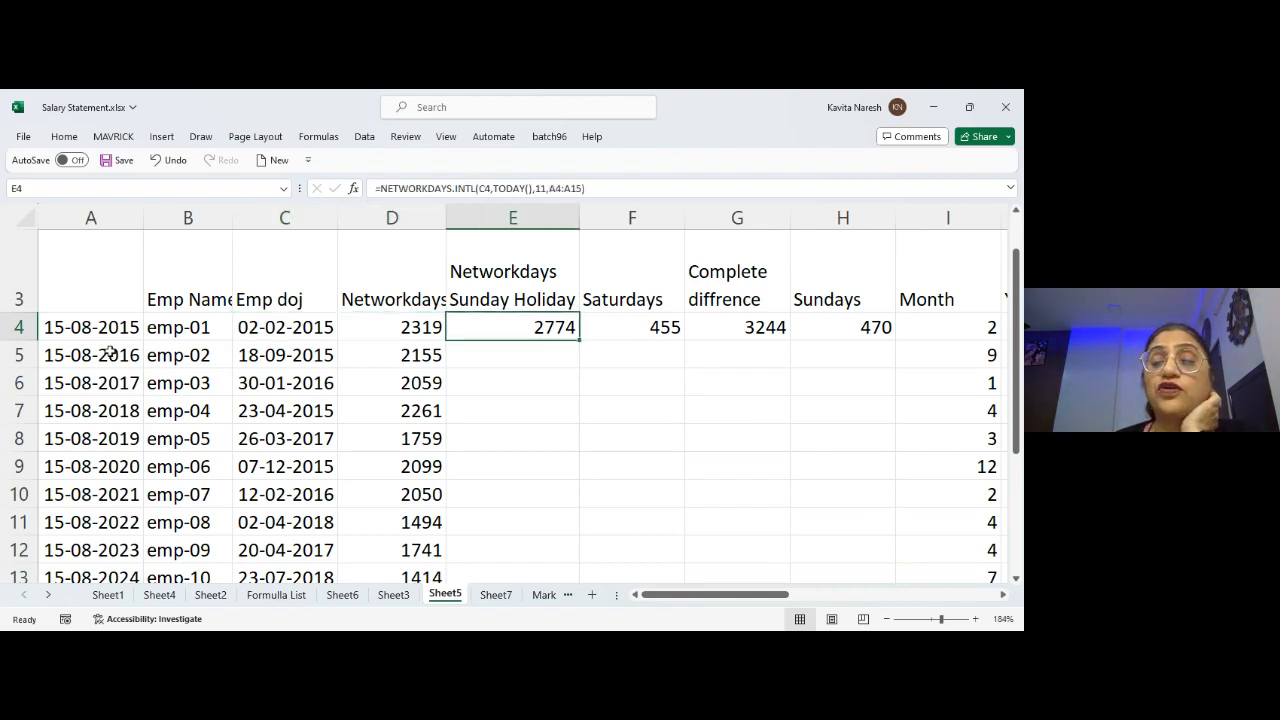
- Examine the arguments of emp-01's NETWORKDAYS.INTL formula in E4 and NETWORKDAYS formula in D4
key("F2")
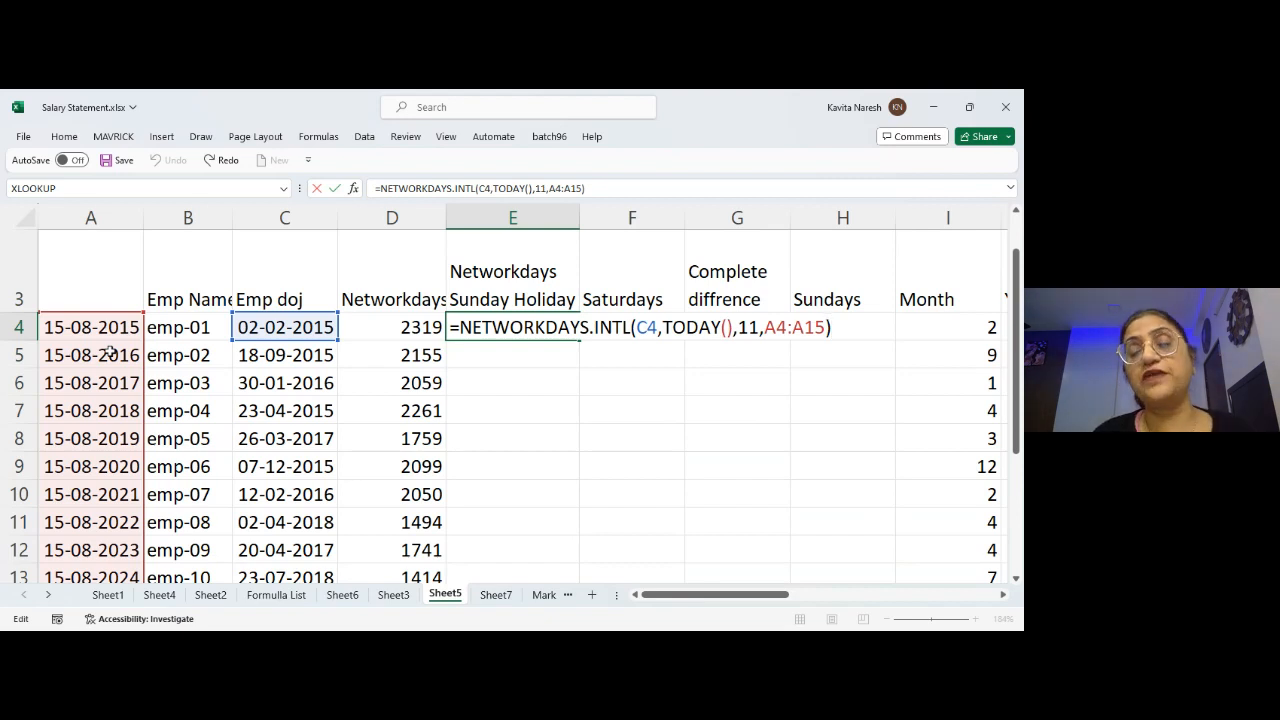
key("Return")
key("Up")
key("Left")
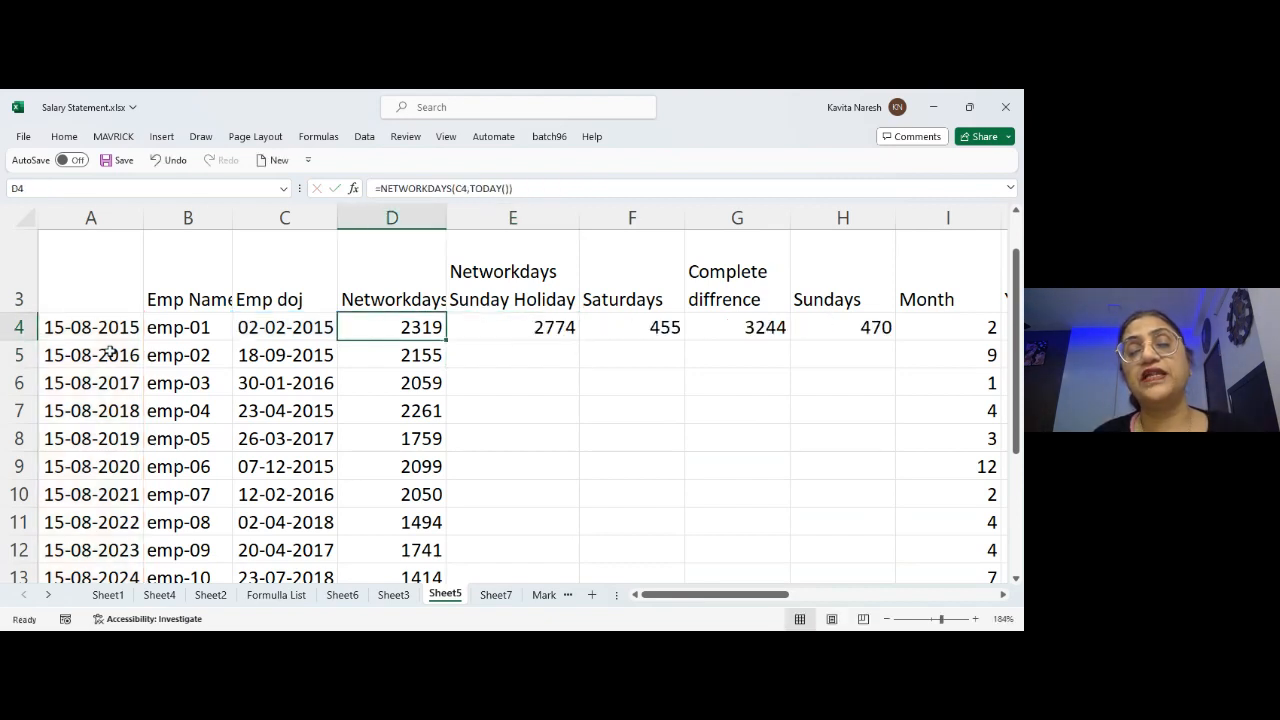
key("Right")
key("Left")
key("F2")
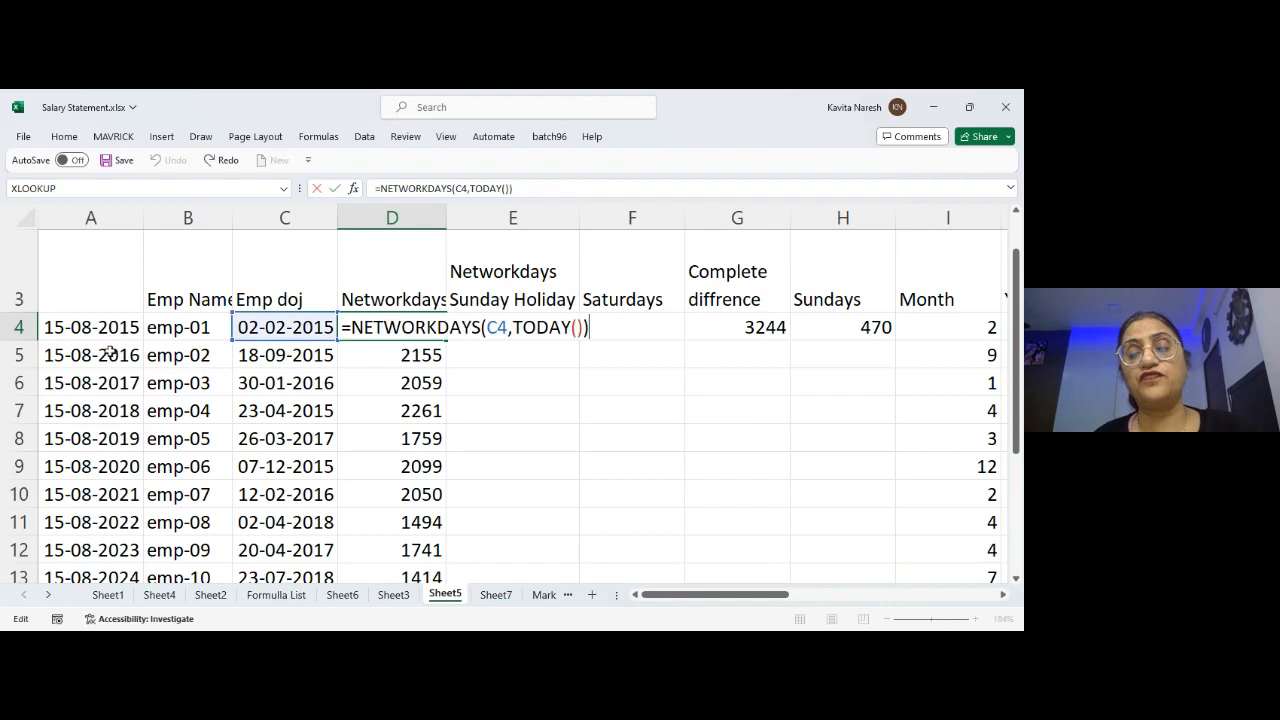
key("Return")
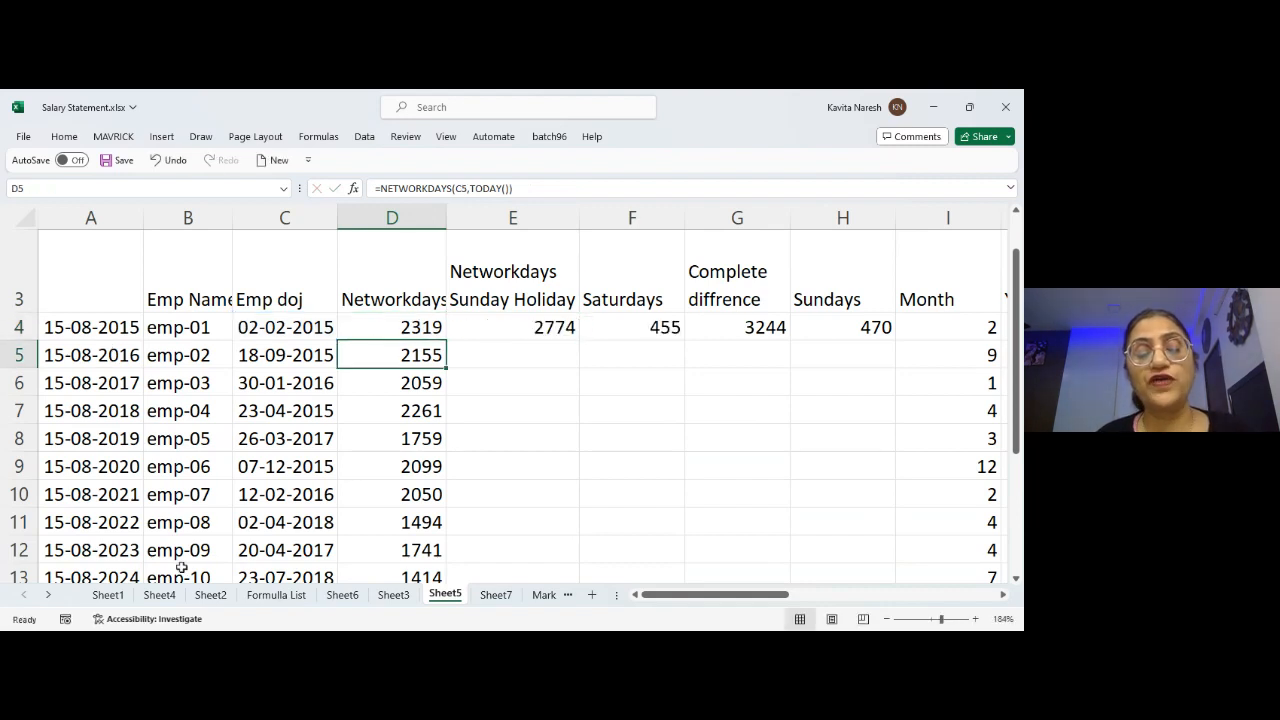
- On the Formulla List sheet, enter the syntax note =networksdays.ini(Early date,letter date,codes,[holidays]) as text in D52
left_click(260, 595)
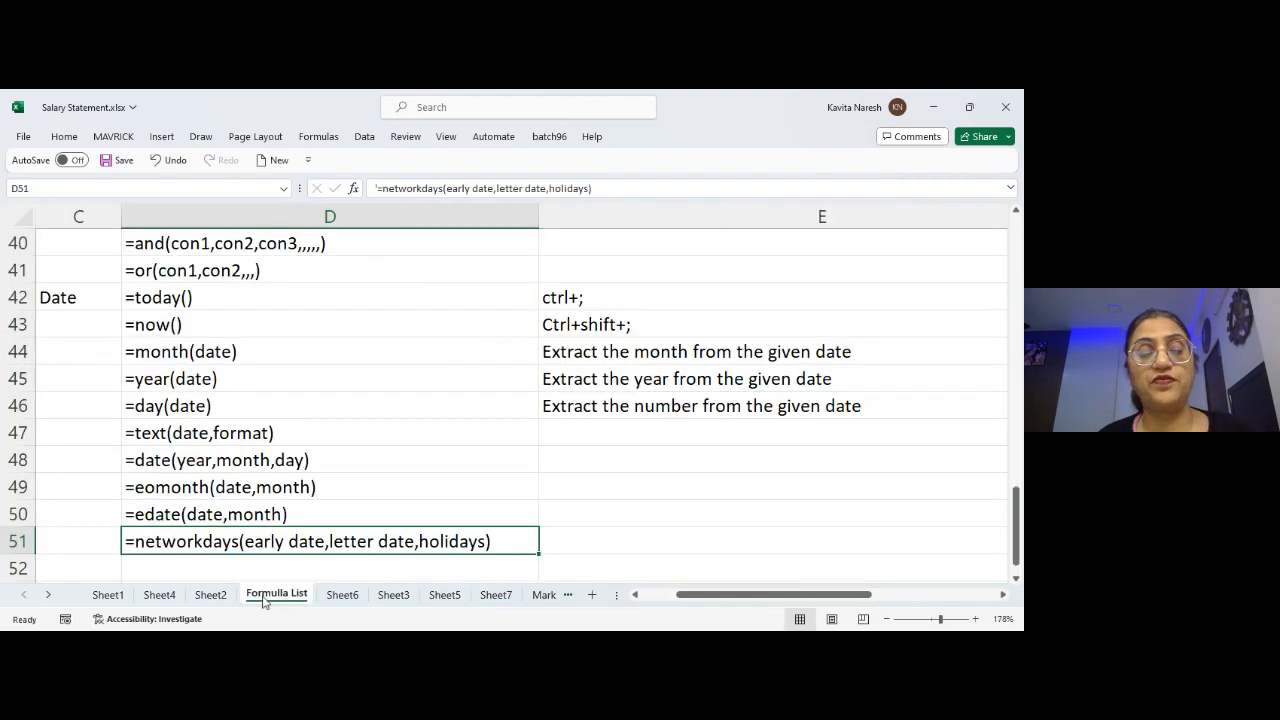
left_click(225, 560)
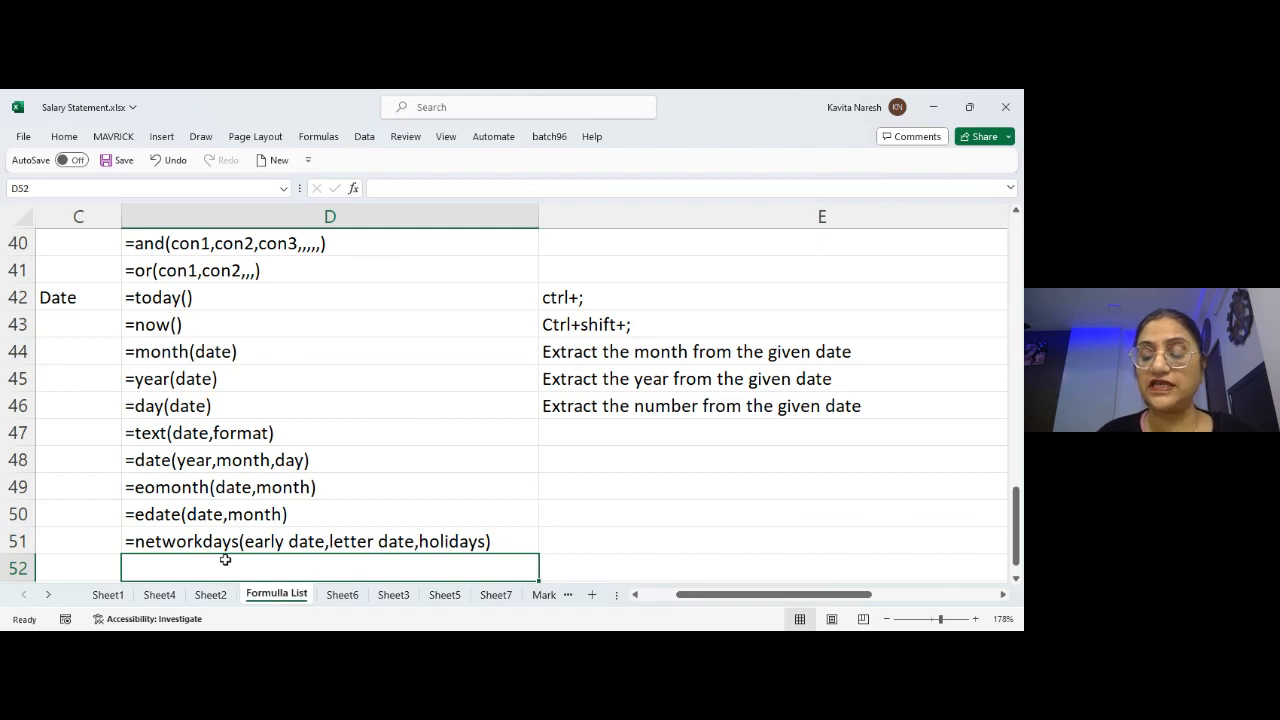
type("'=netwo")
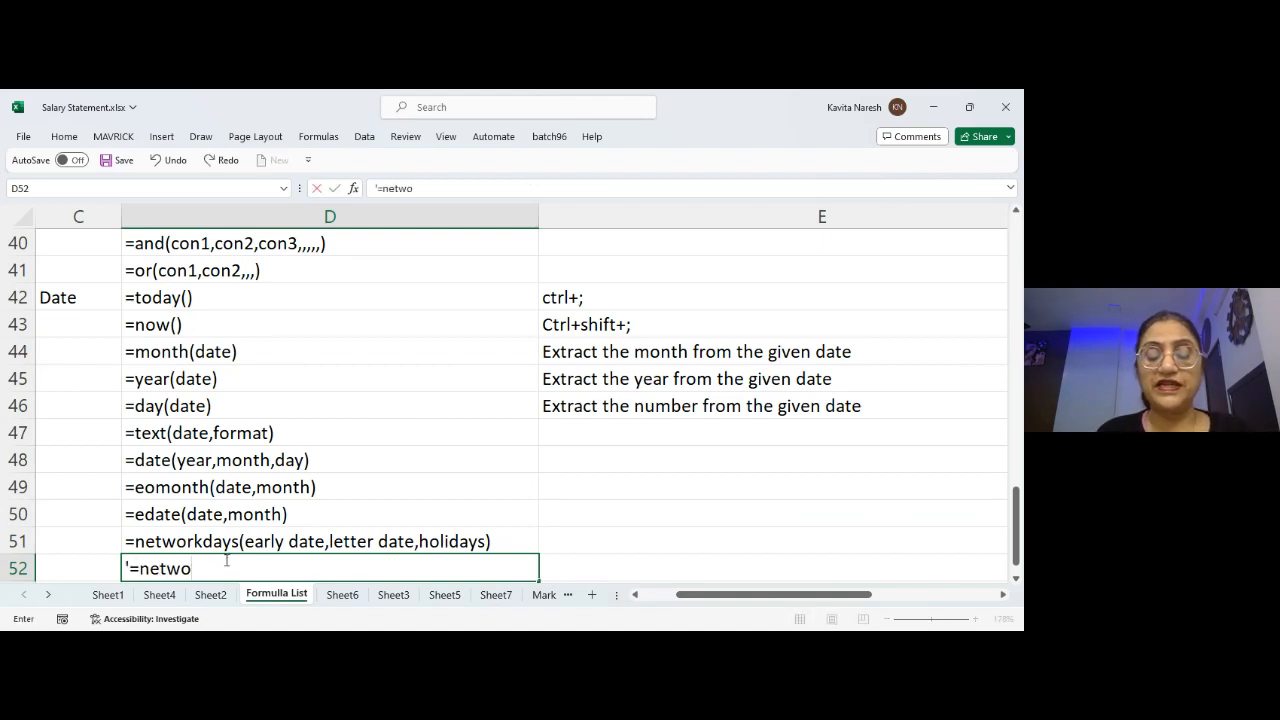
type("rks")
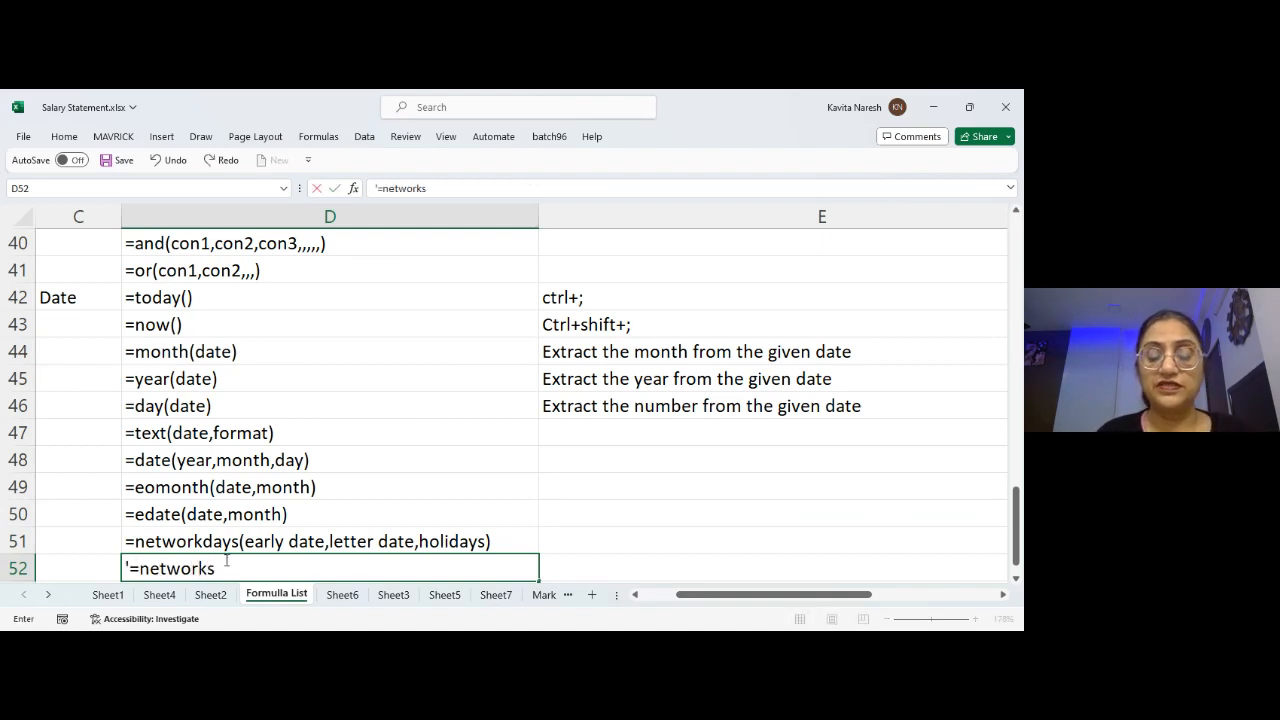
type("l")
type("days")
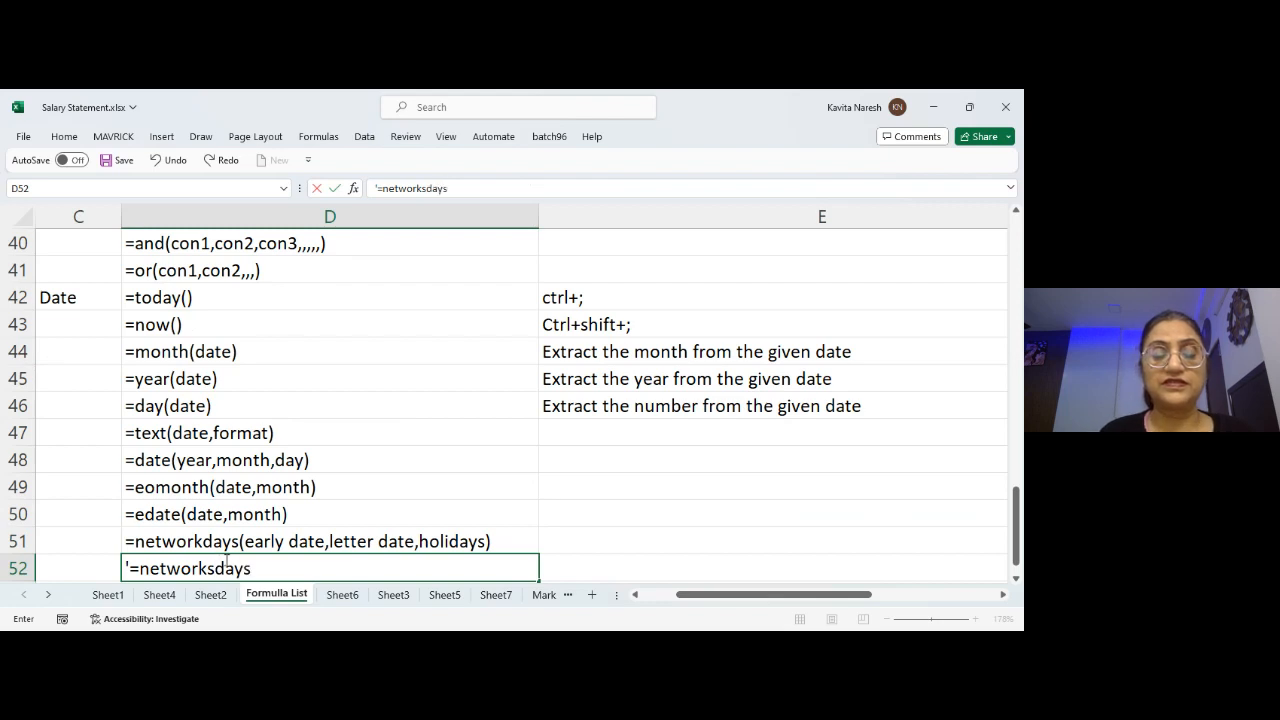
type(".in")
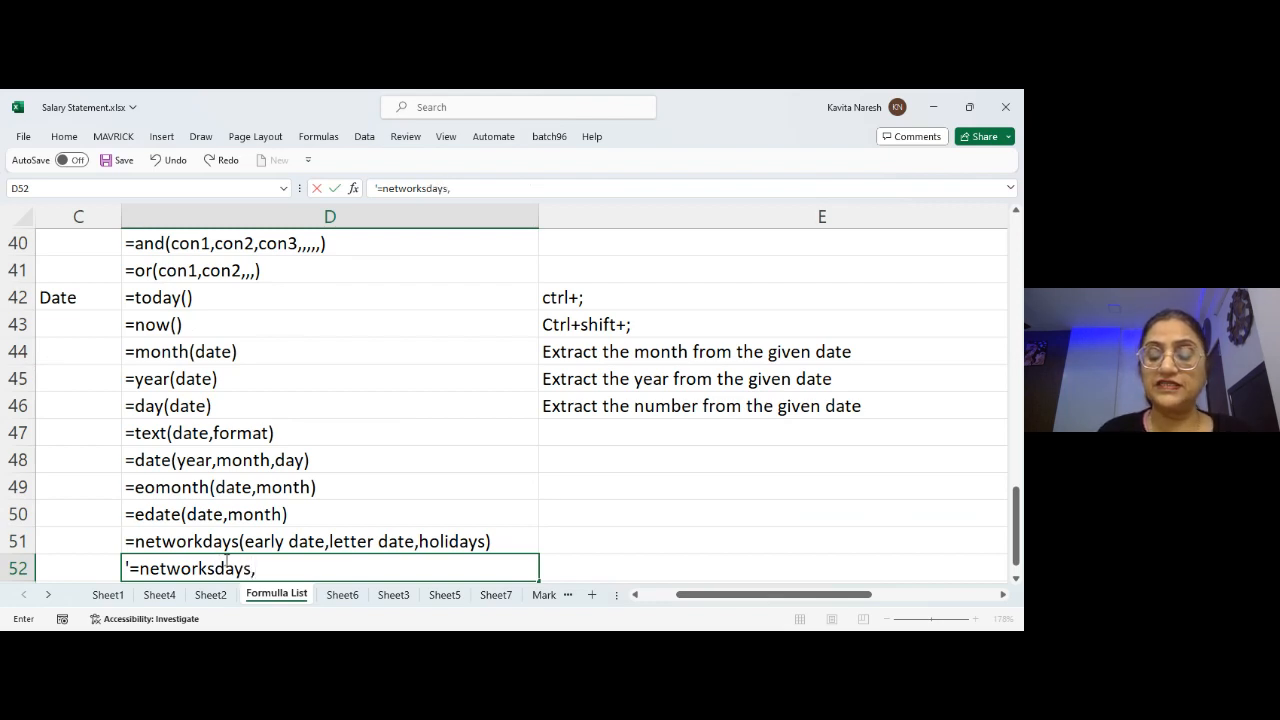
type("i(")
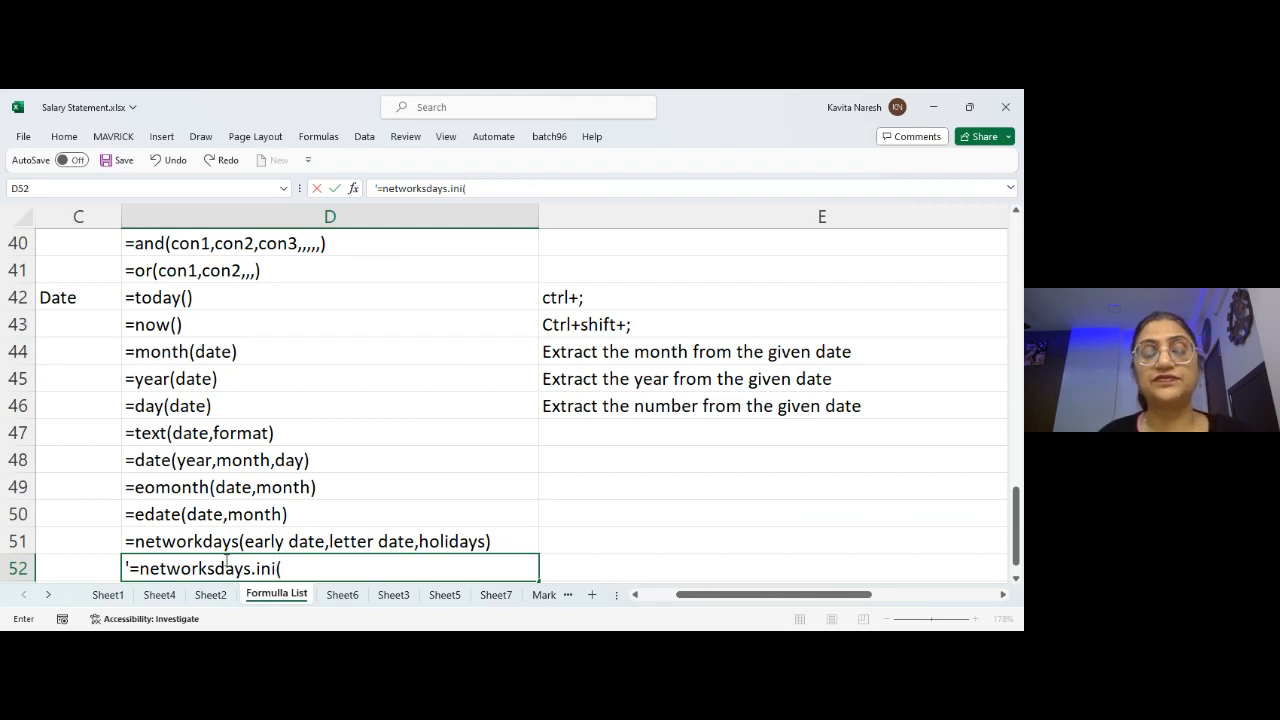
type("Earl")
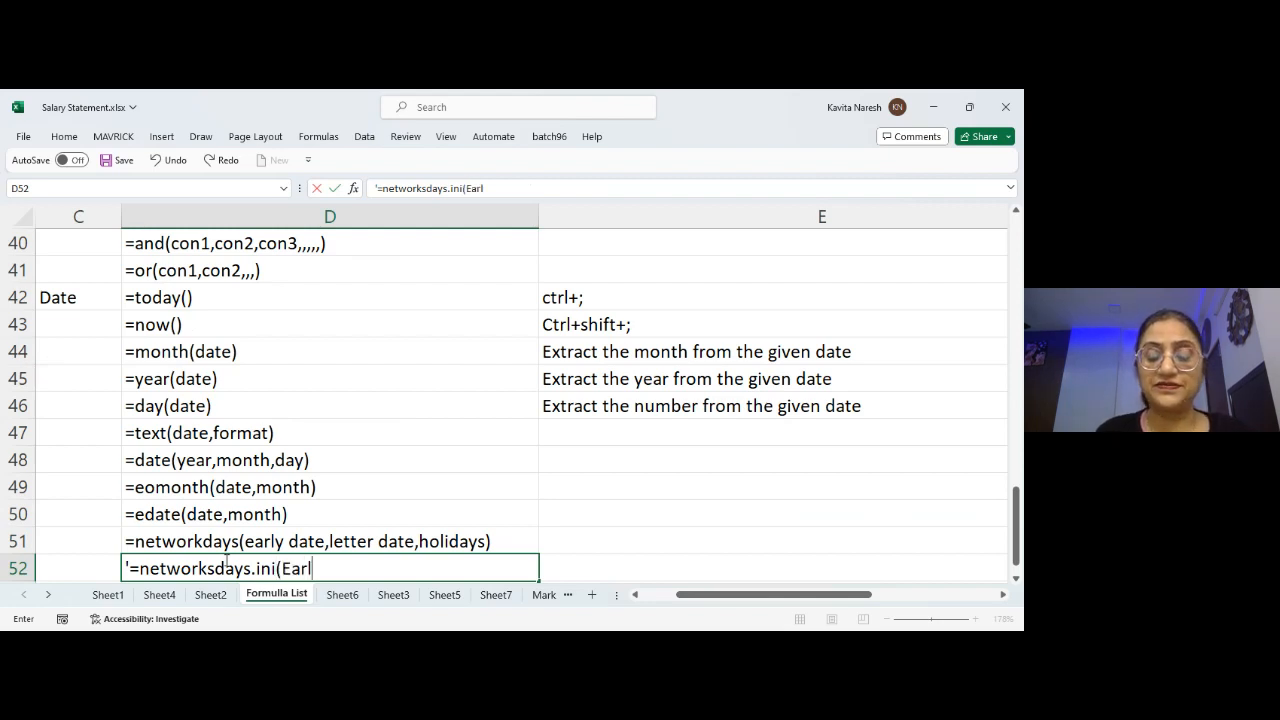
type("y date")
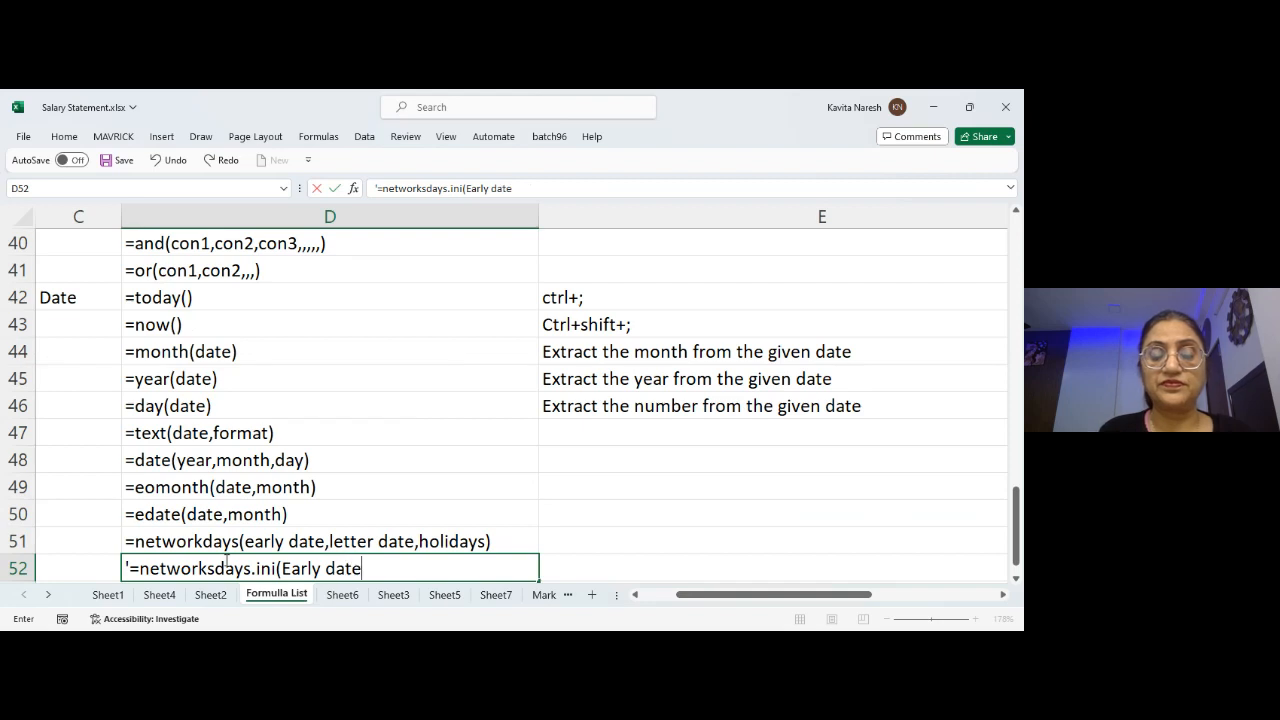
type(",letter day")
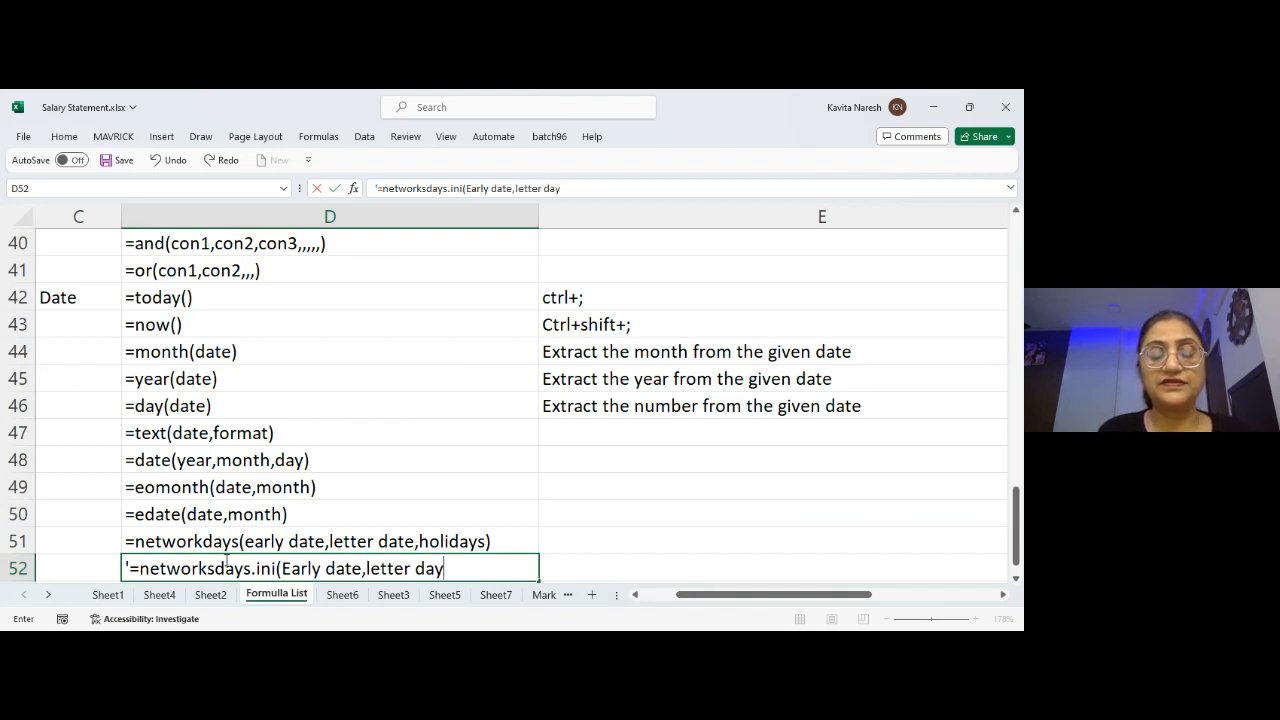
key("BackSpace")
type("te")
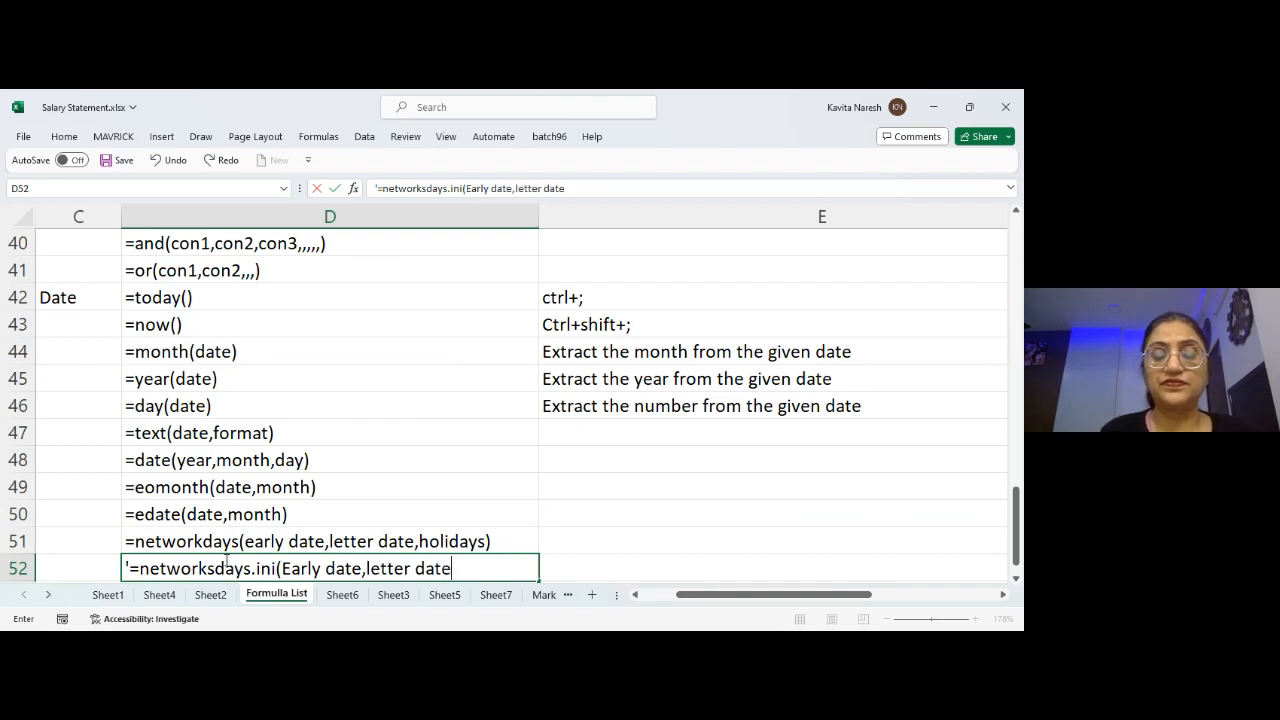
type(",")
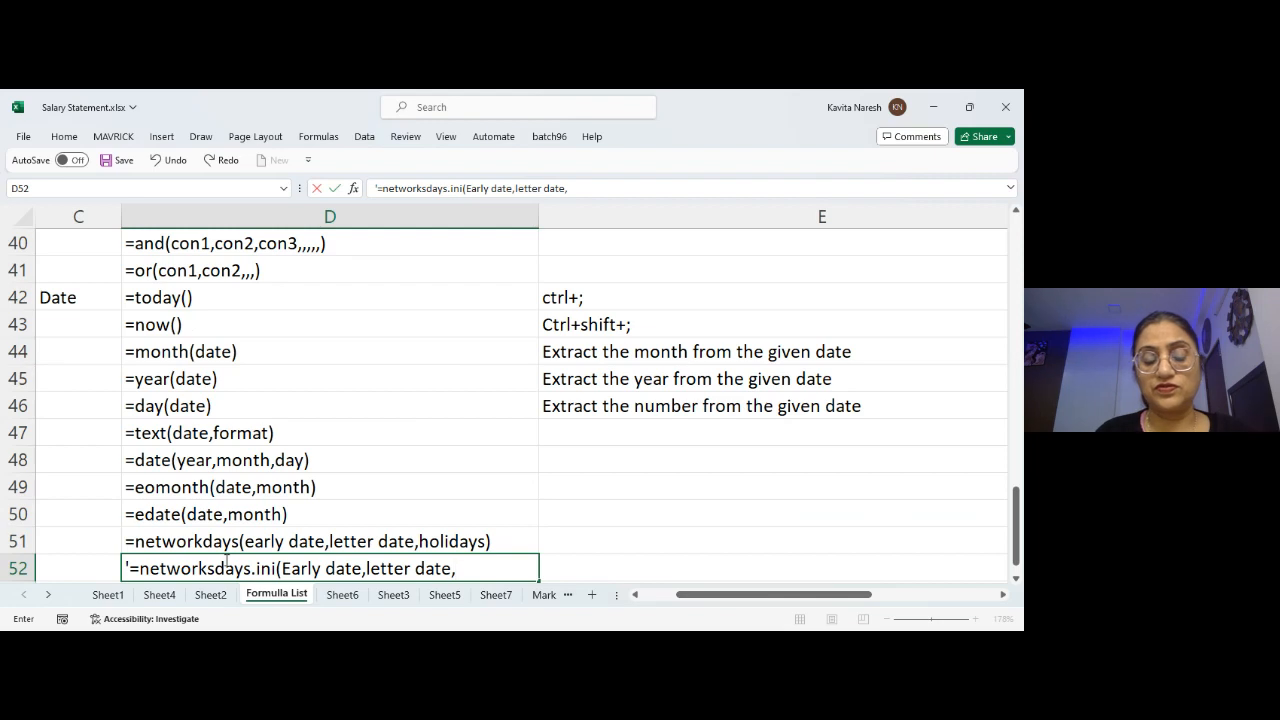
type("codes")
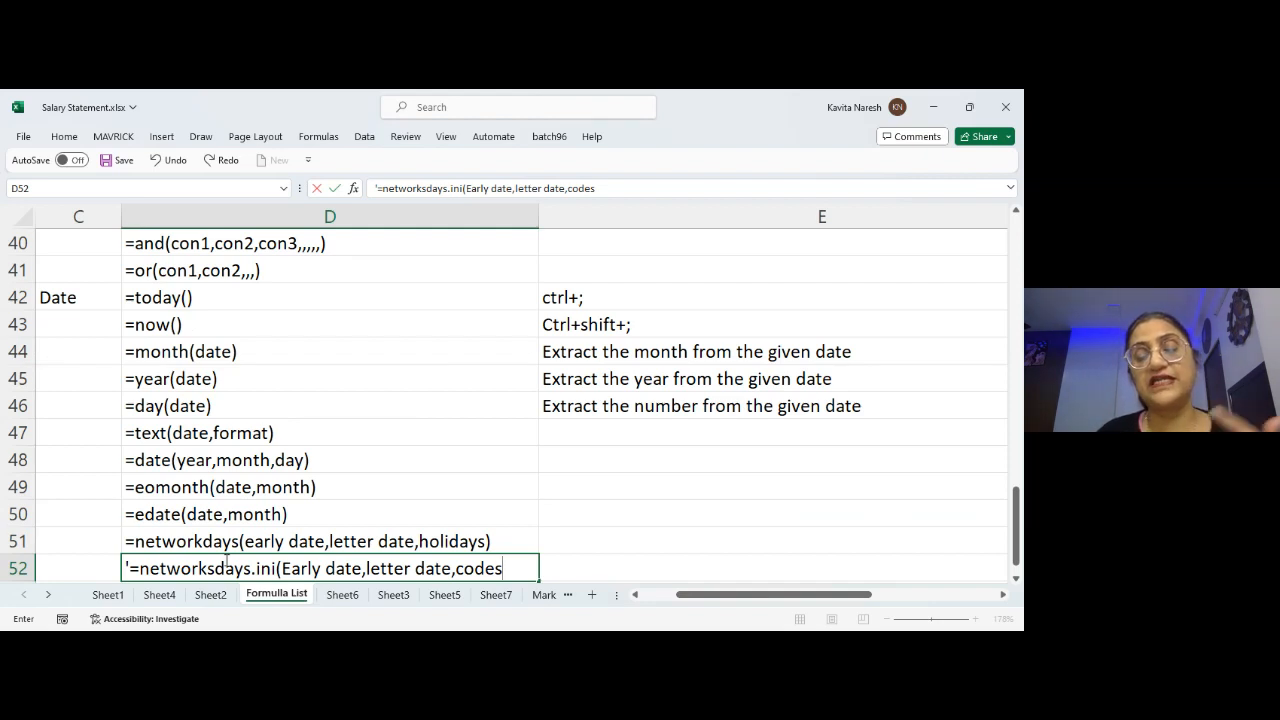
type(",[")
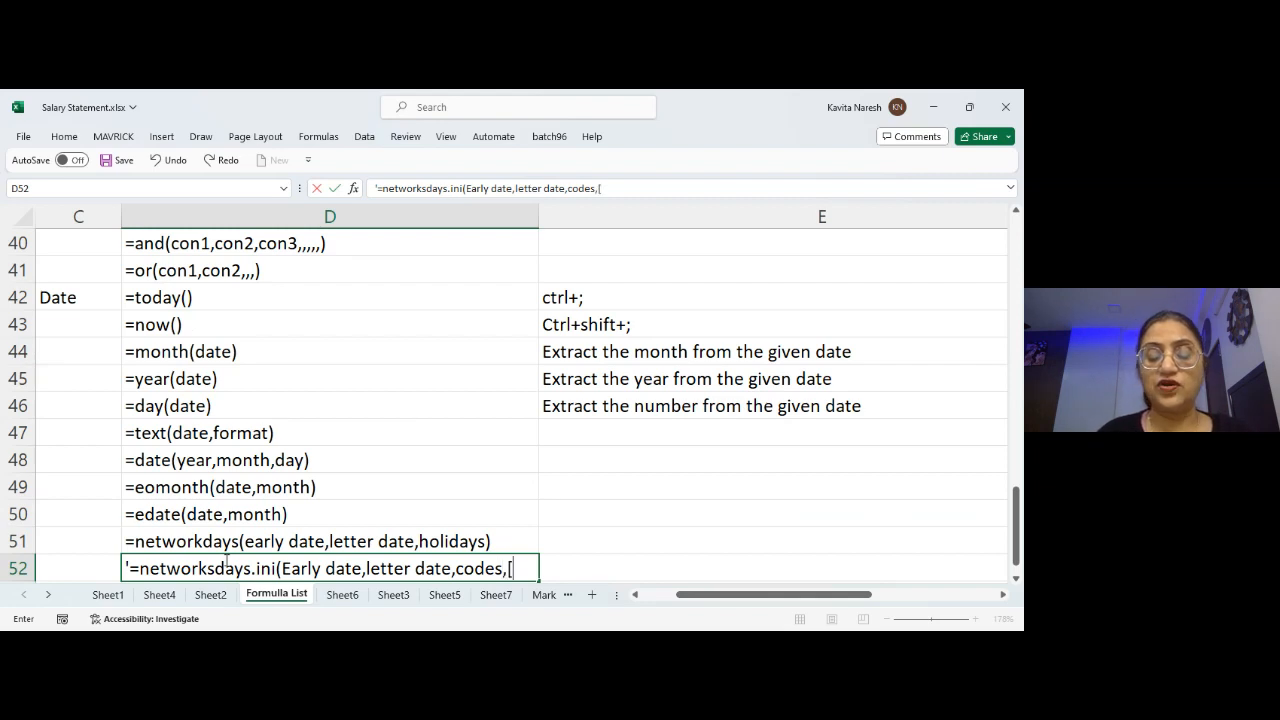
type("holiday")
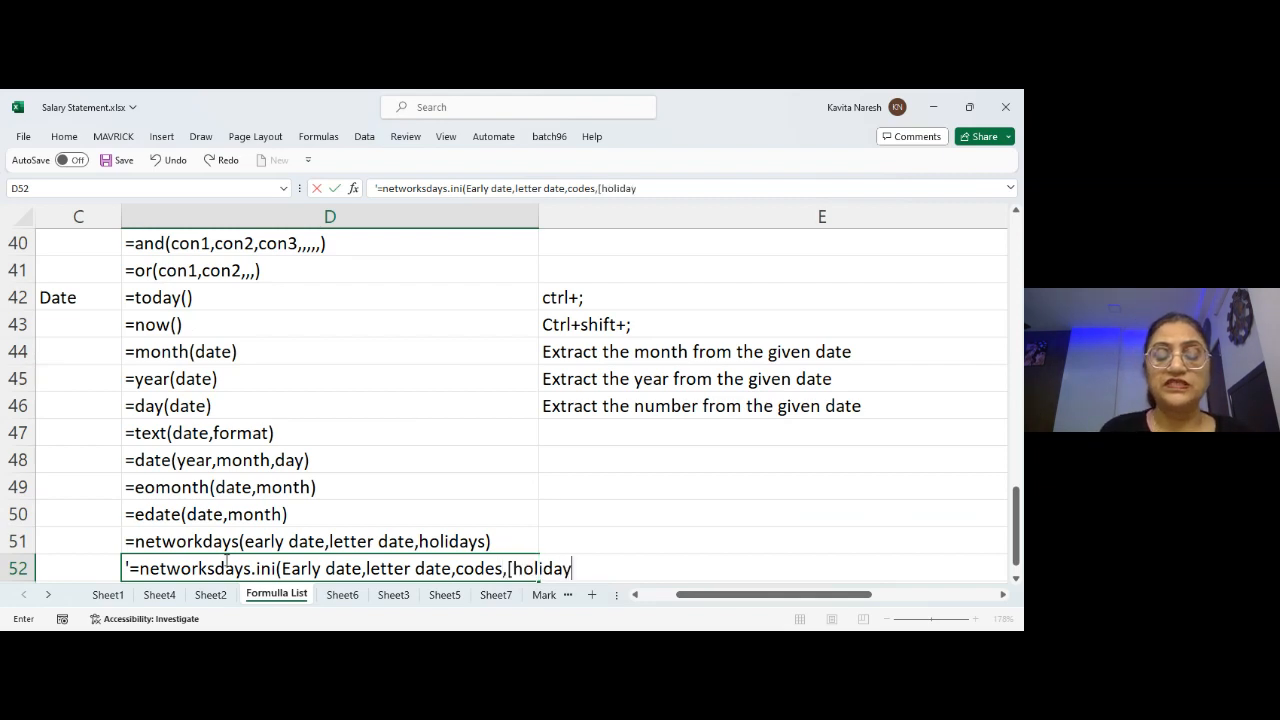
type("s]")
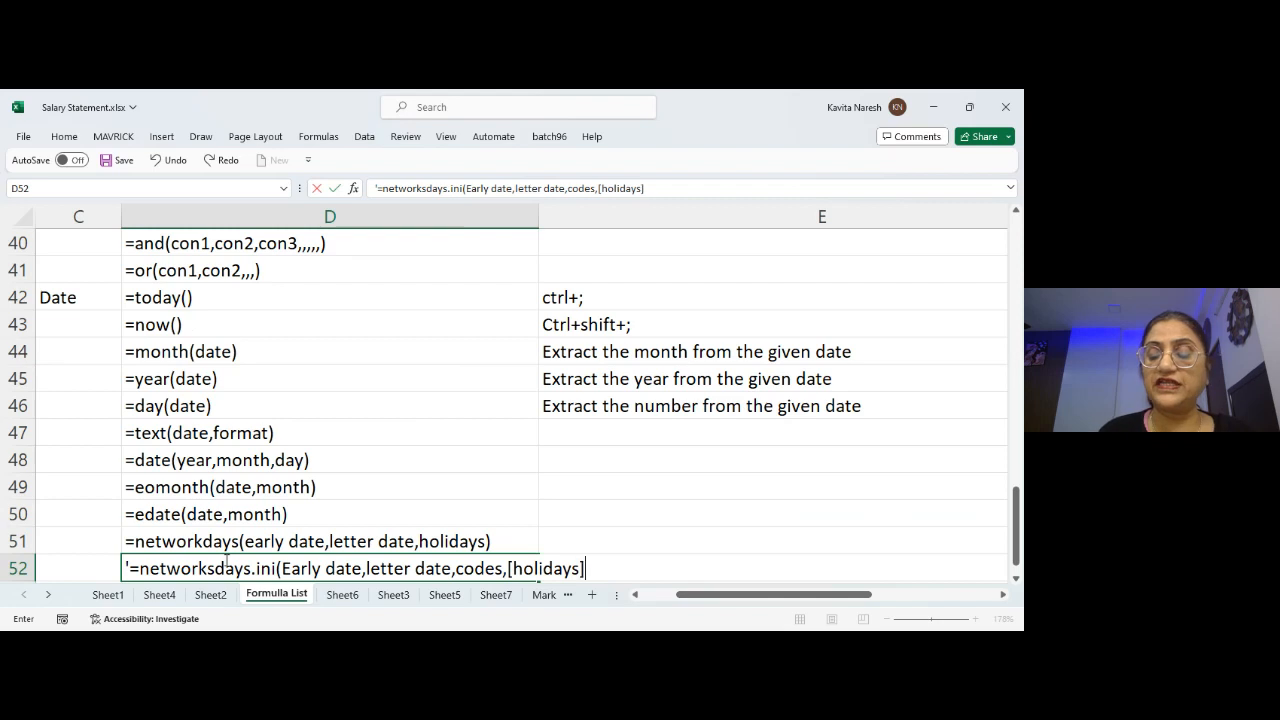
type(")")
key("Return")
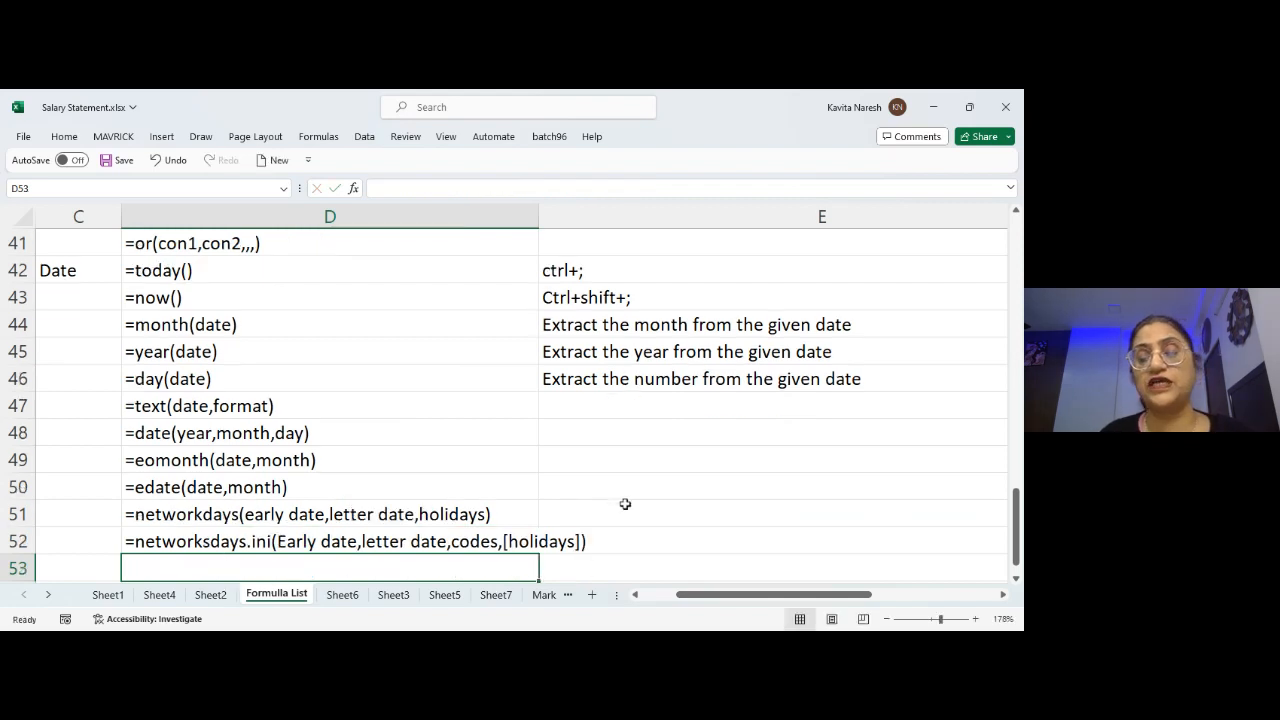
- Enter =NETWORKDAYS.INTL("2-02-2018",today(),11) in E49 to count working days up to today with only Sundays off
left_click(657, 462)
type("=")
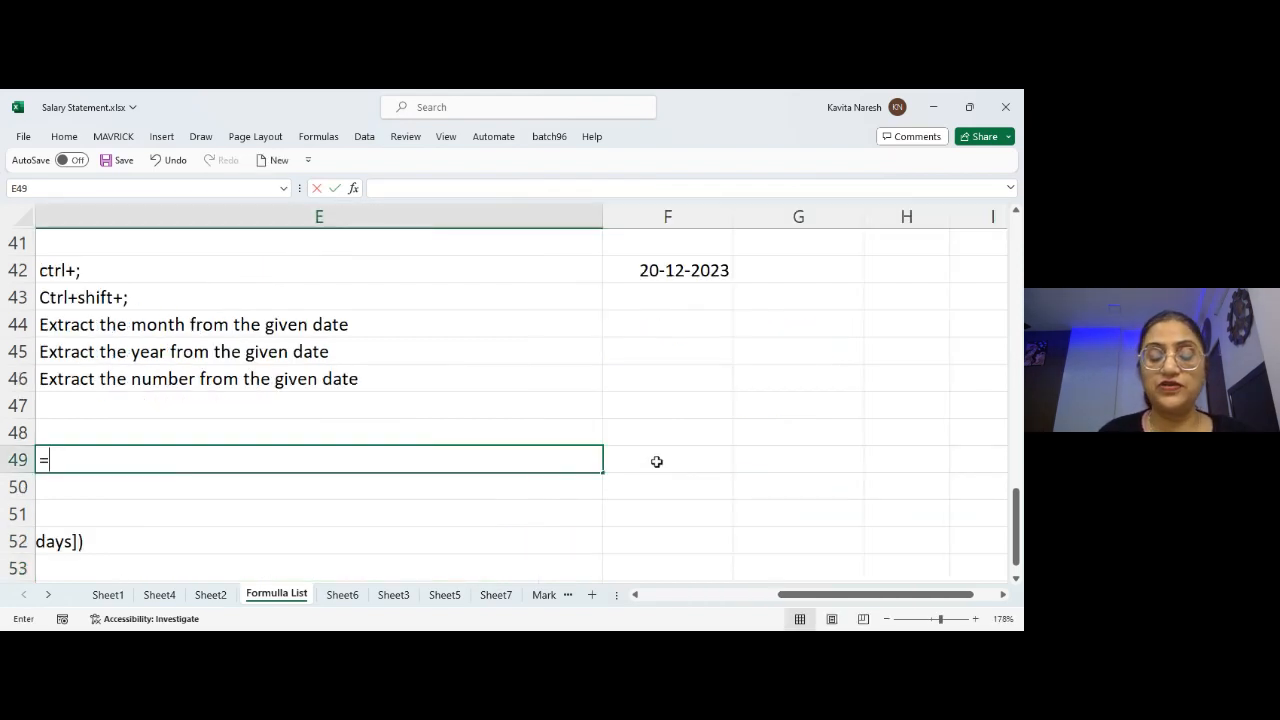
type("netw")
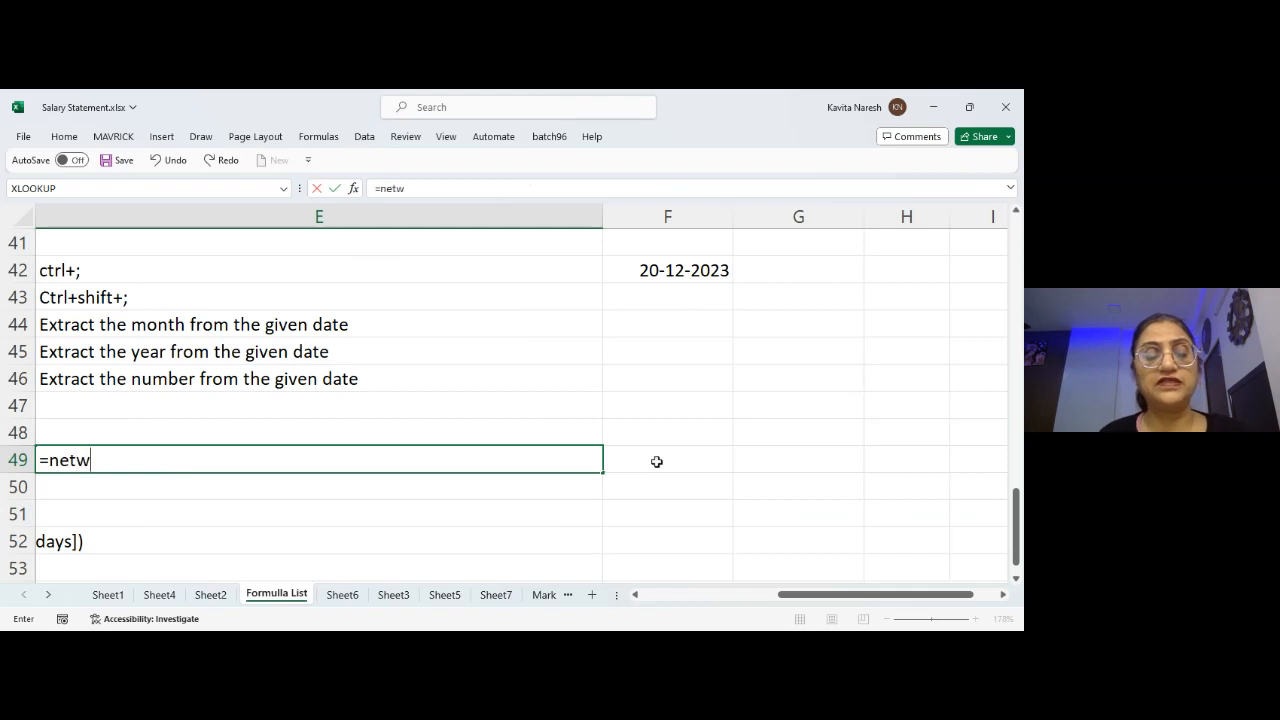
key("Down")
key("Tab")
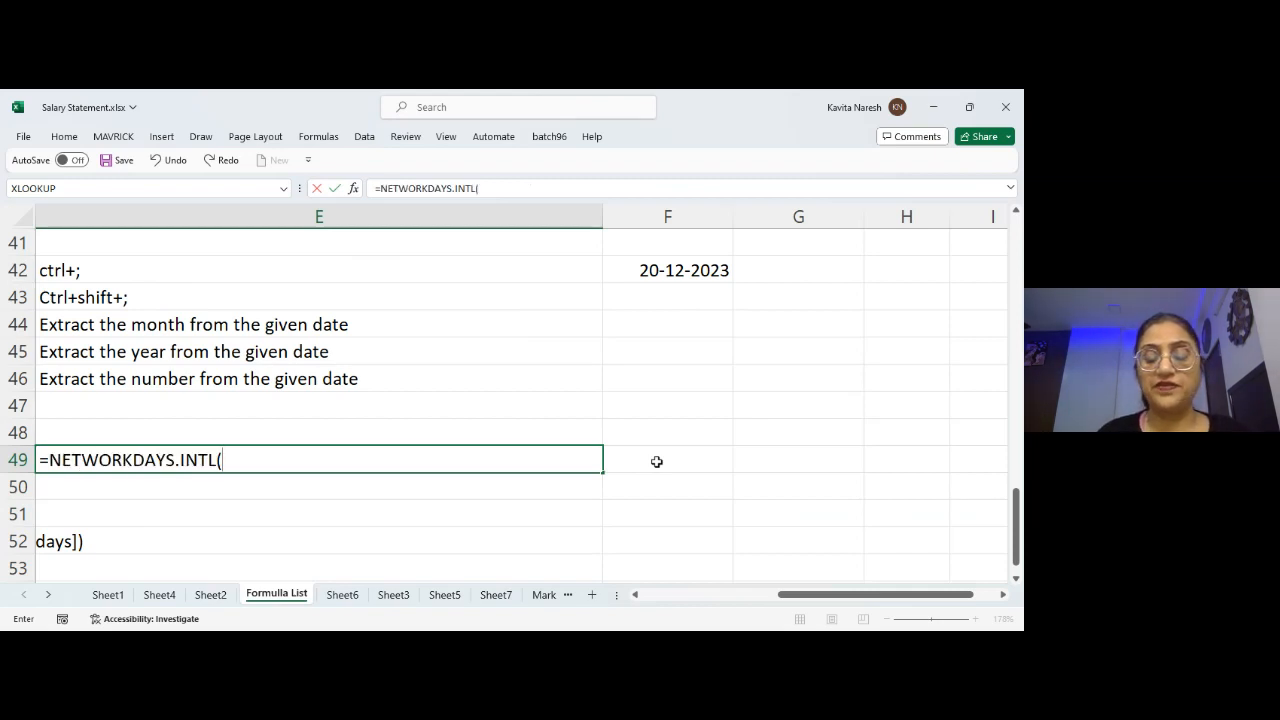
type("\"2")
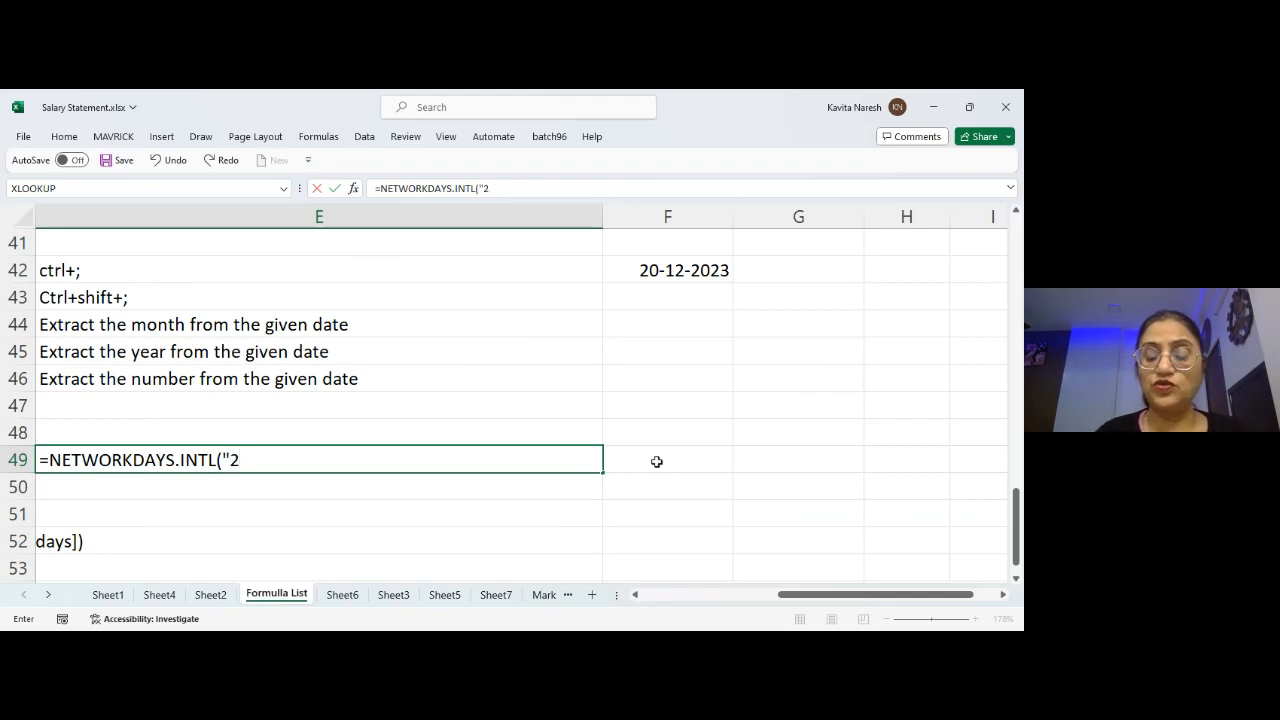
type("-02")
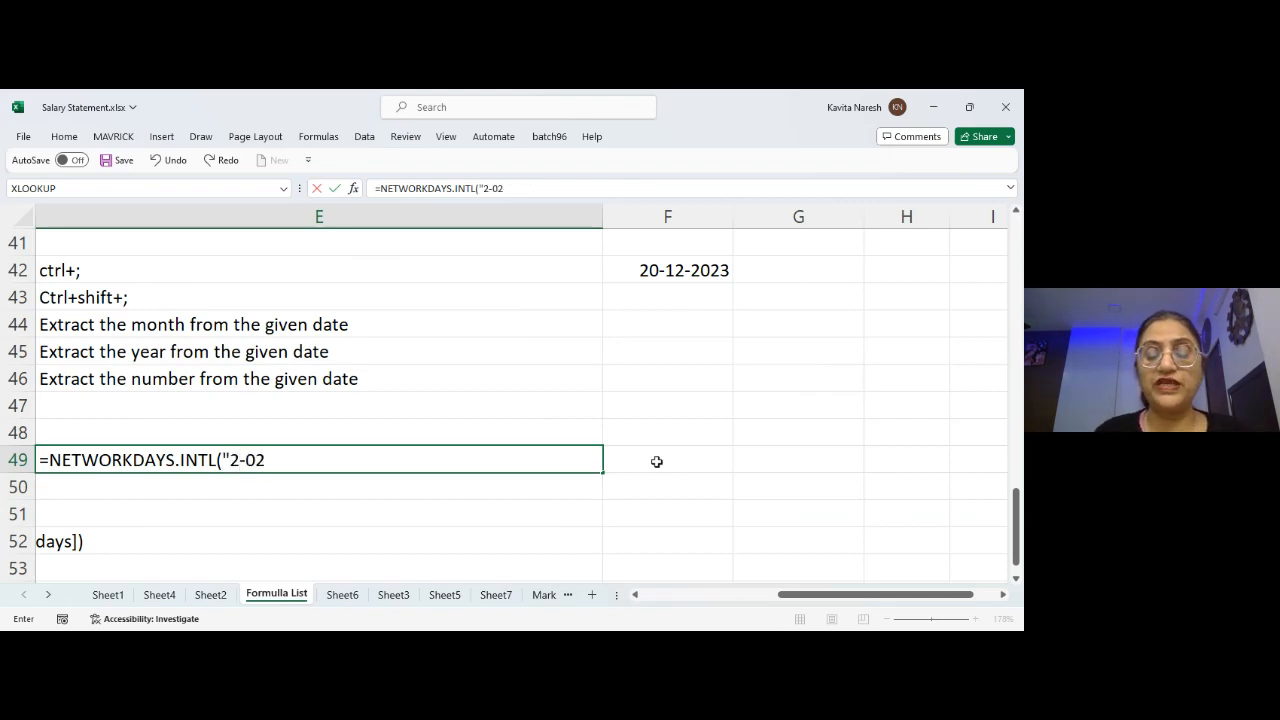
type("-201")
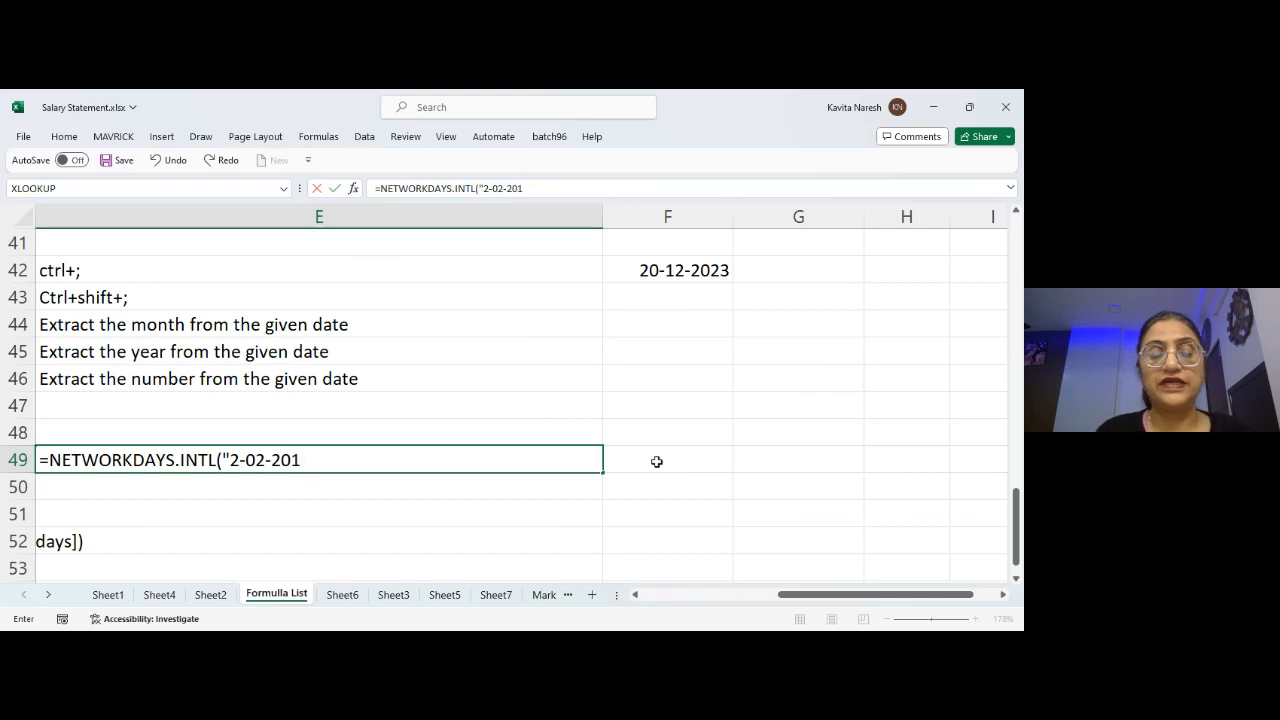
type("8\",")
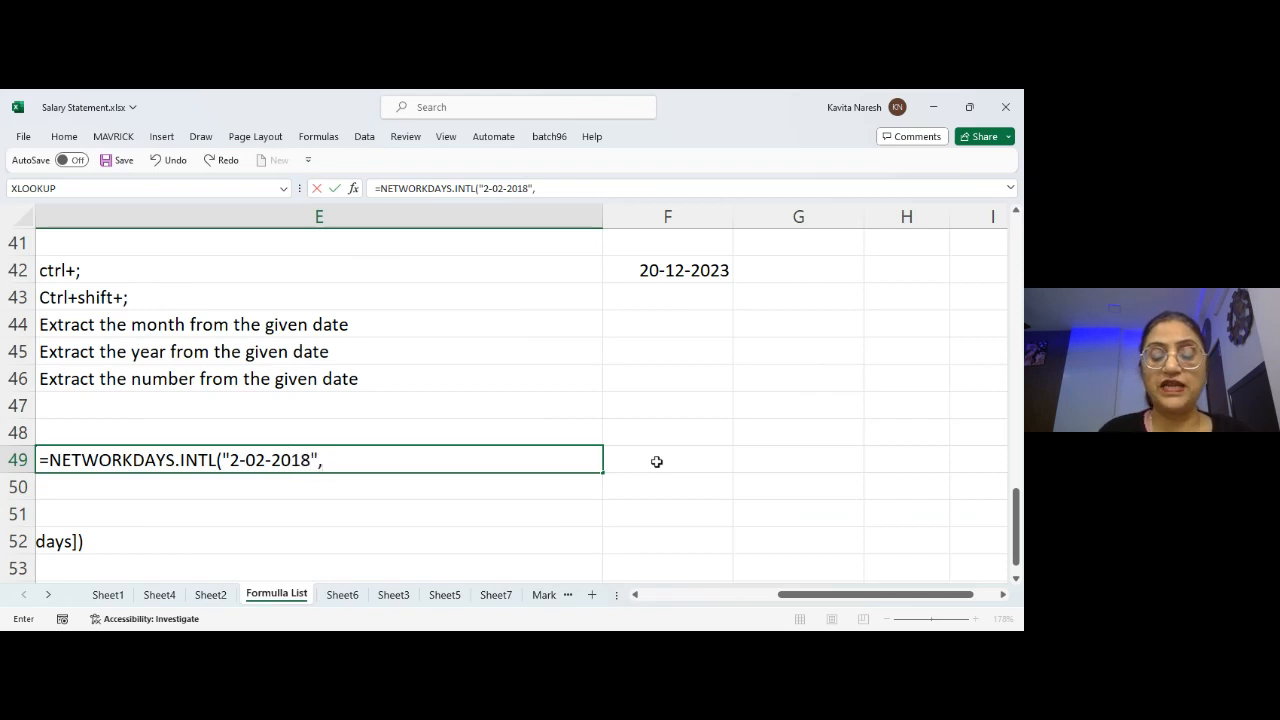
type("today(")
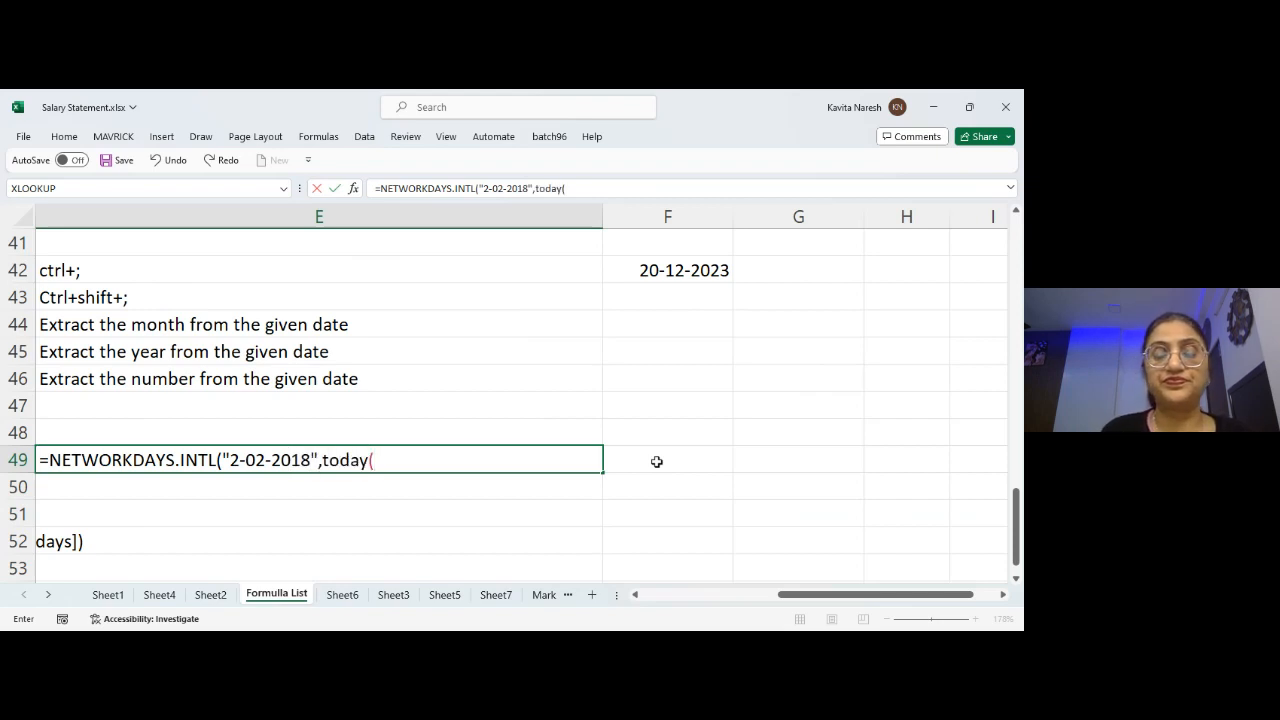
type("),")
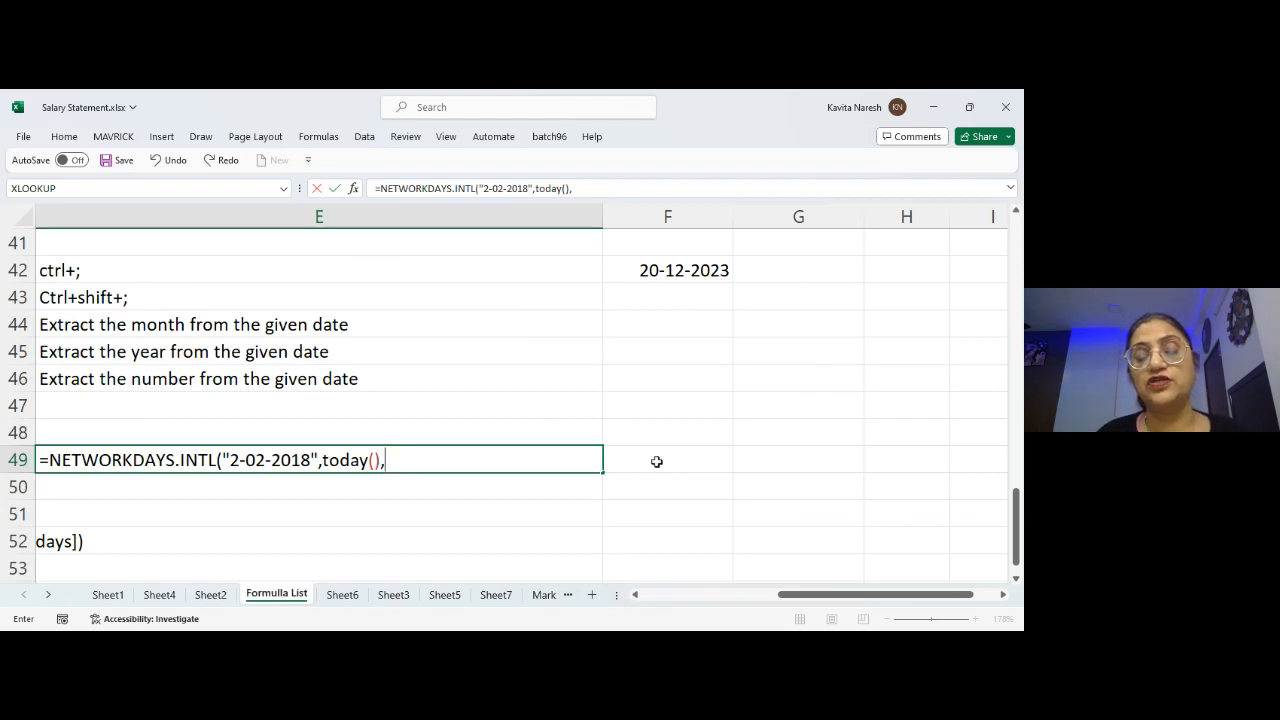
type("11")
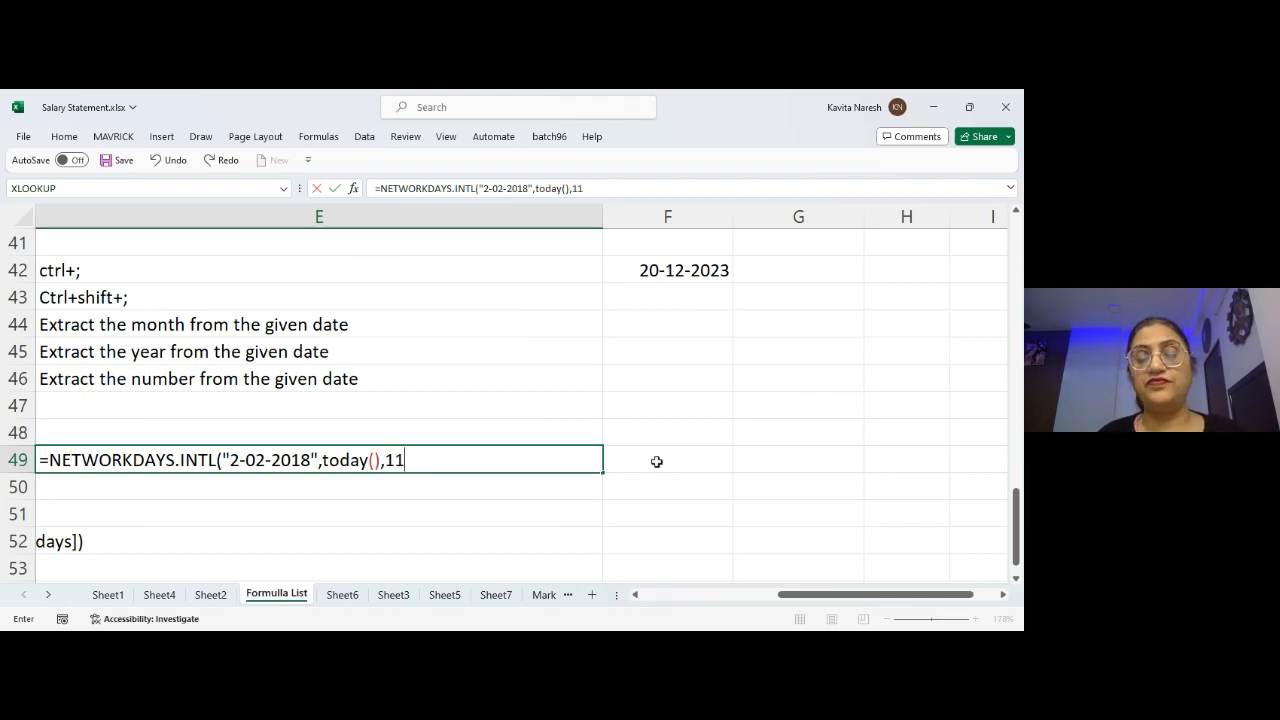
type(")")
key("Return")
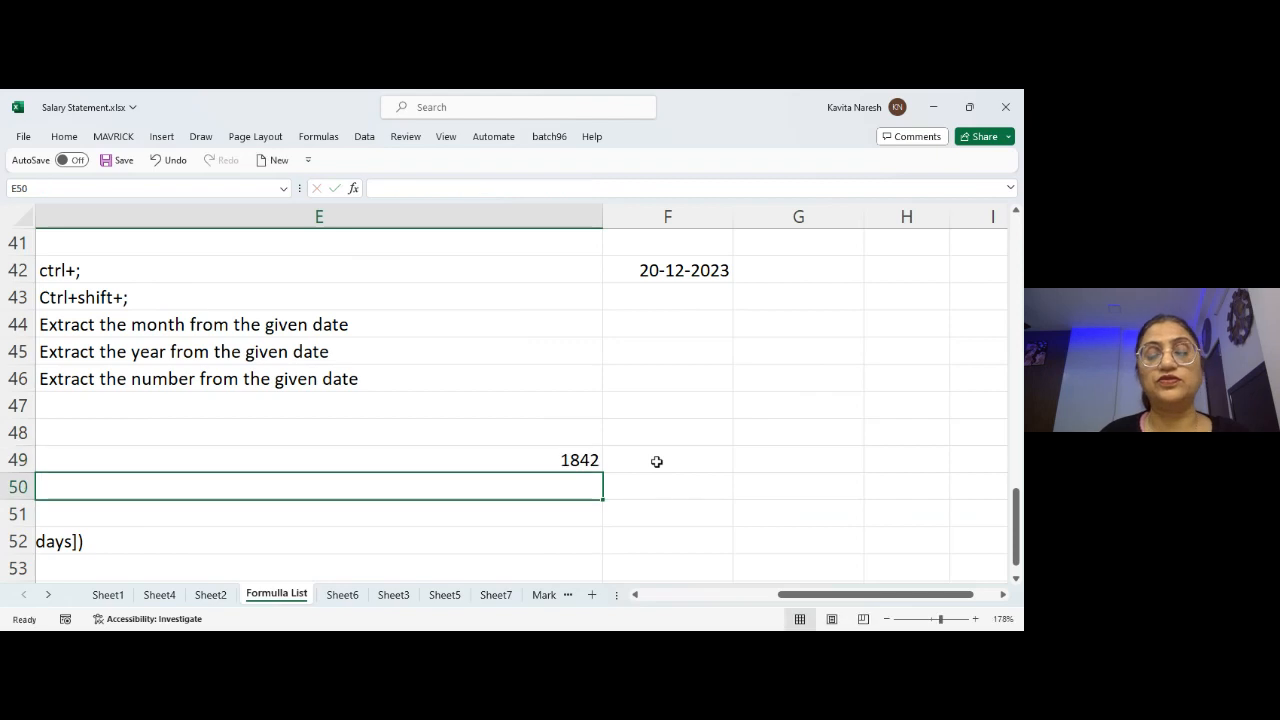
- Change the start date in E49's NETWORKDAYS.INTL formula to "01/12/2023"
key("Up")
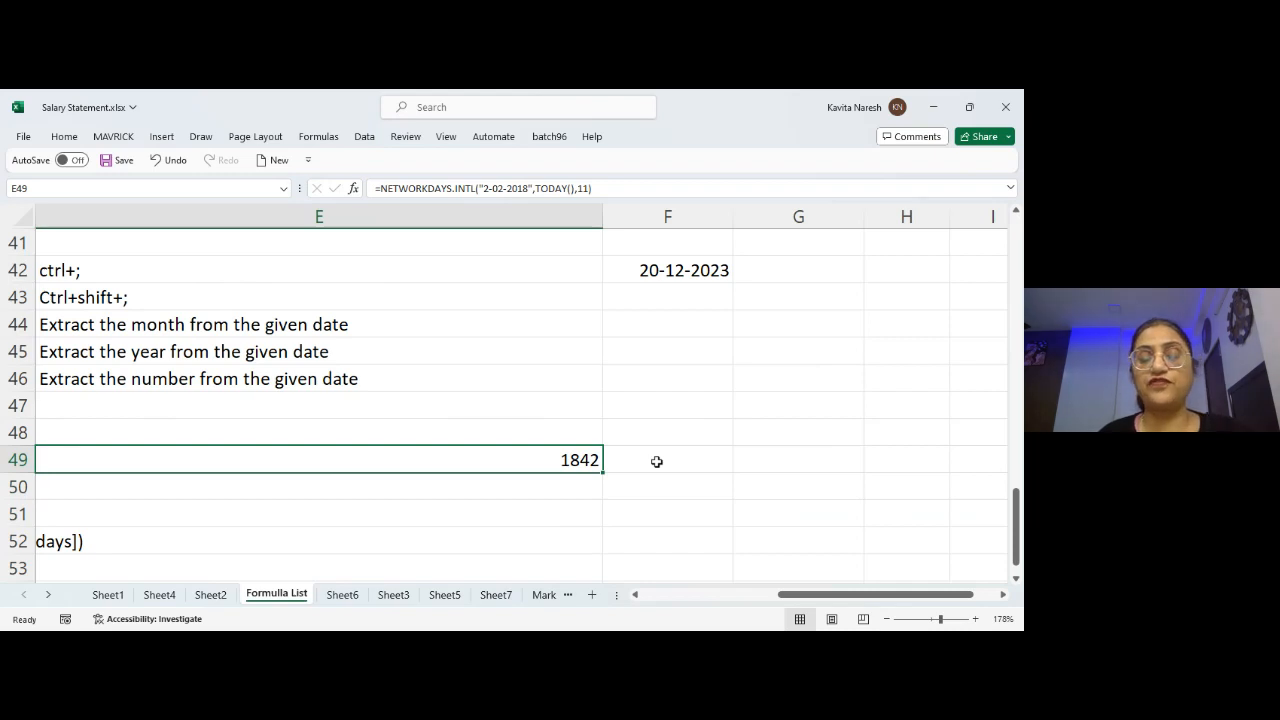
key("F2")
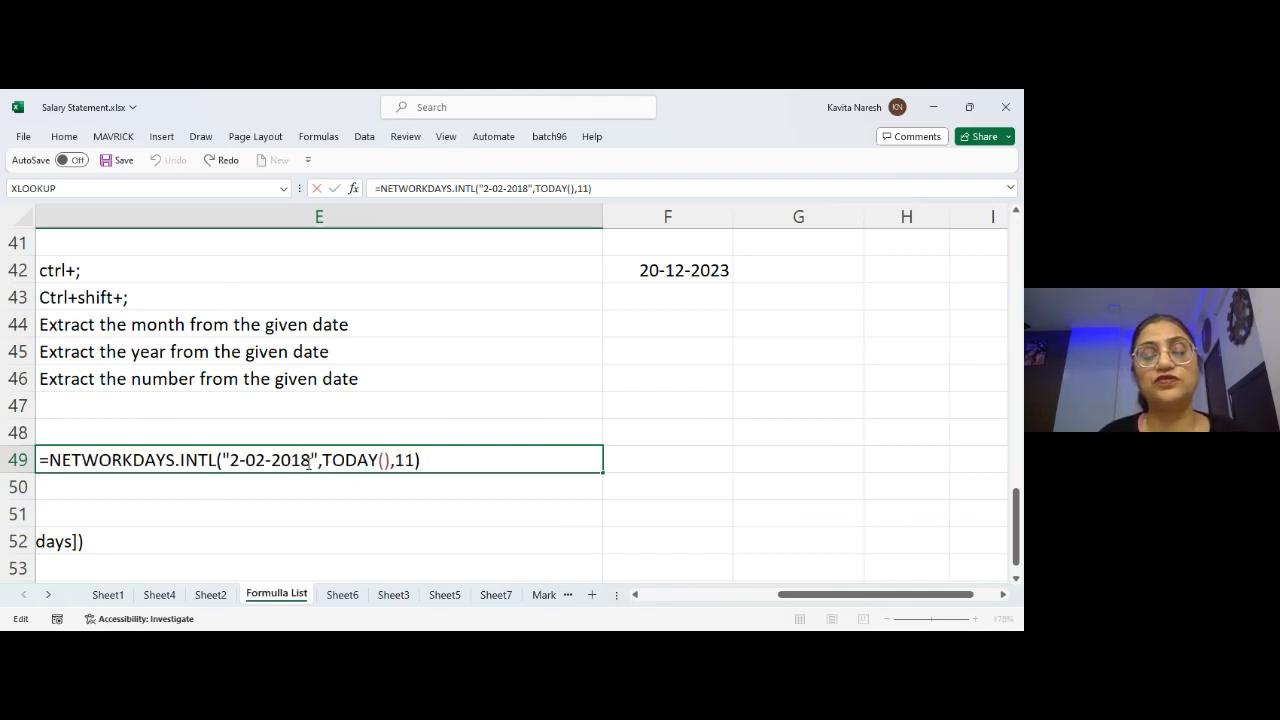
left_click(310, 460)
key("BackSpace")
key("BackSpace")
key("BackSpace")
key("BackSpace")
key("BackSpace")
key("BackSpace")
key("BackSpace")
key("BackSpace")
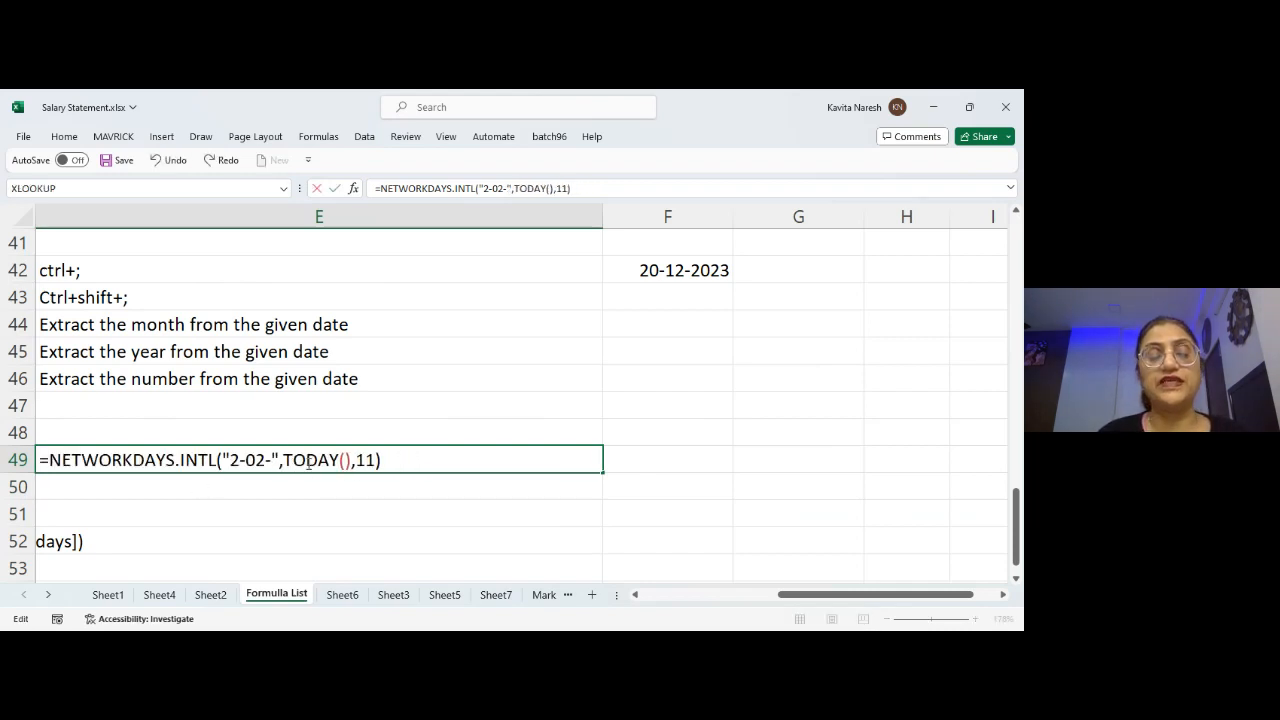
key("BackSpace")
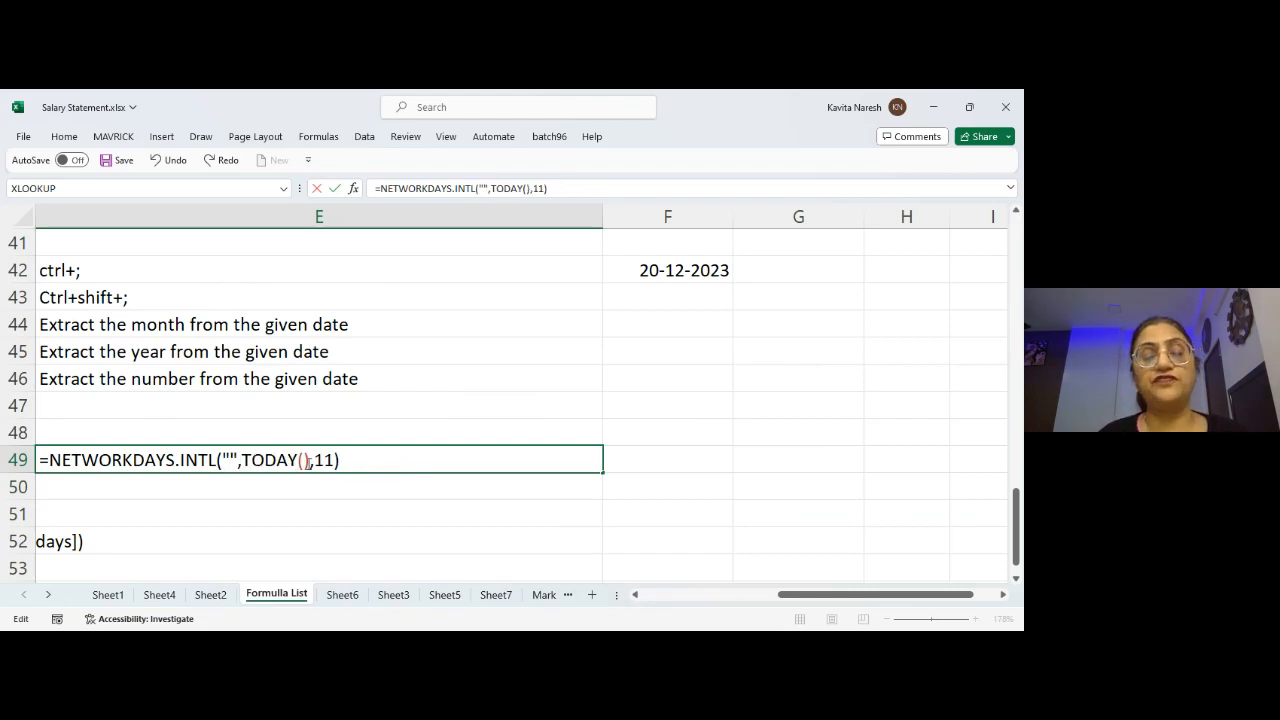
type("01/12/")
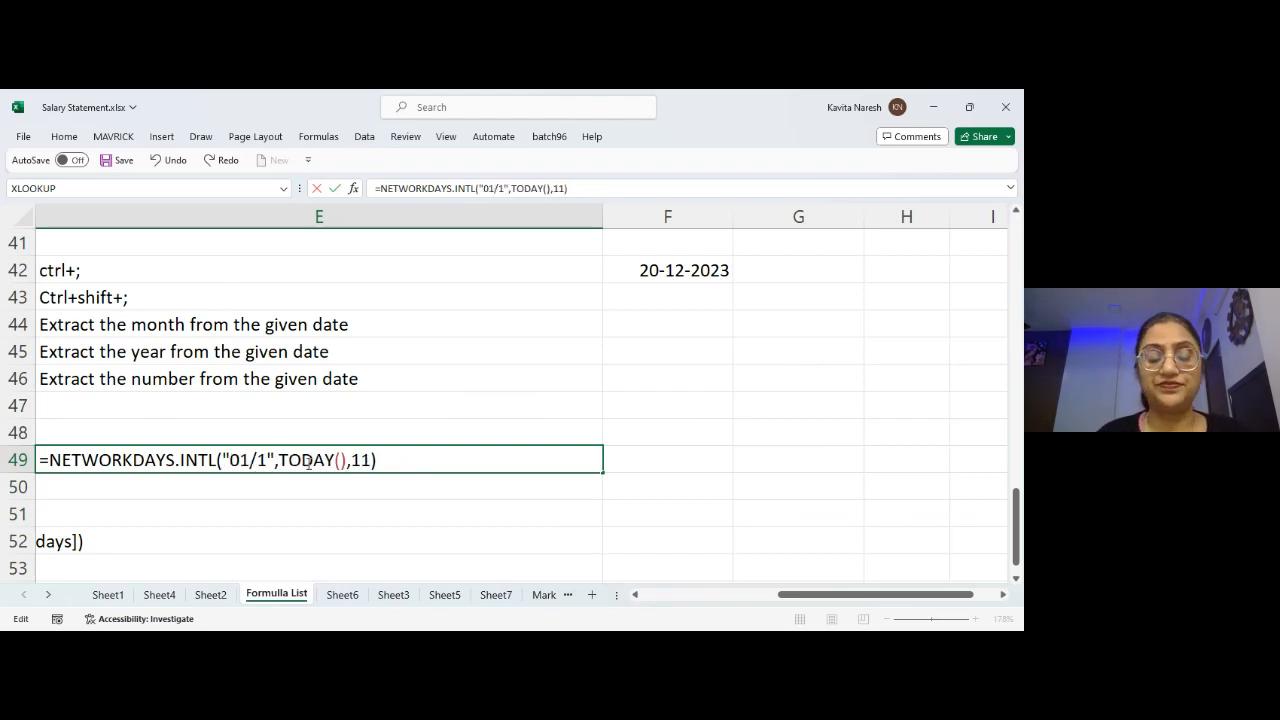
type("2023")
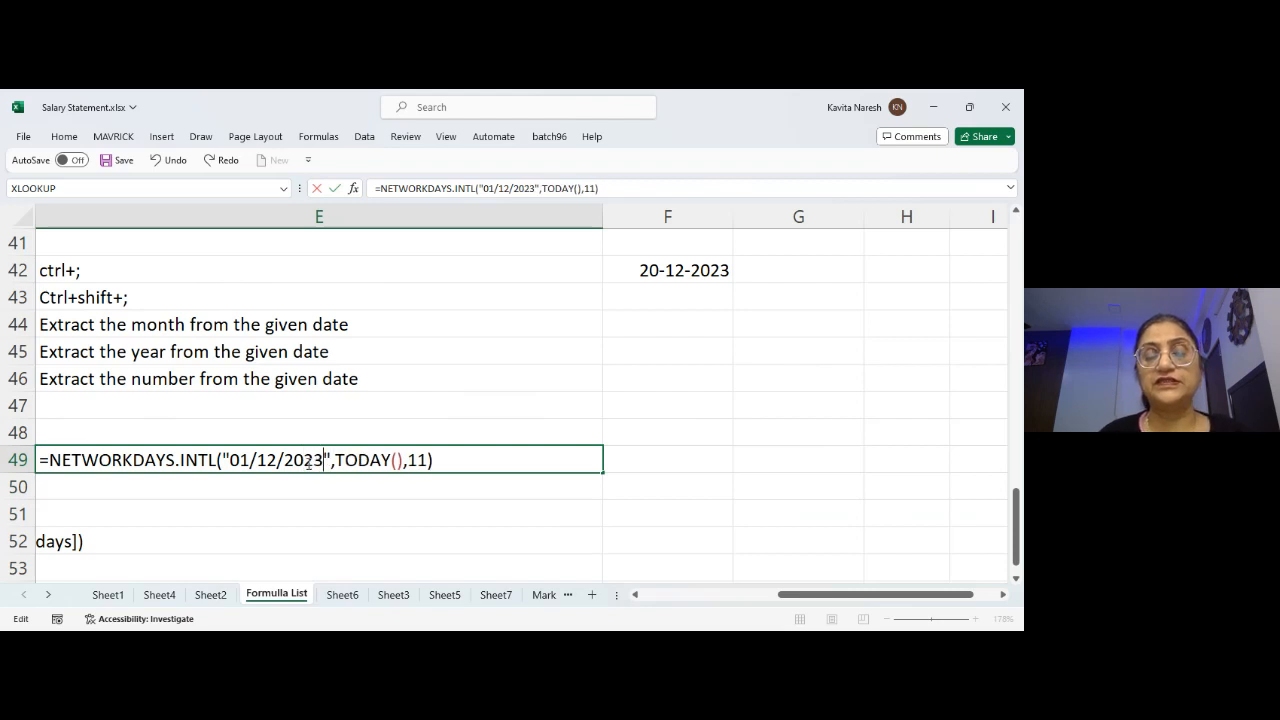
key("Return")
- Add "5/12/2023" as the holidays argument of the NETWORKDAYS.INTL formula in E49
left_click(307, 463)
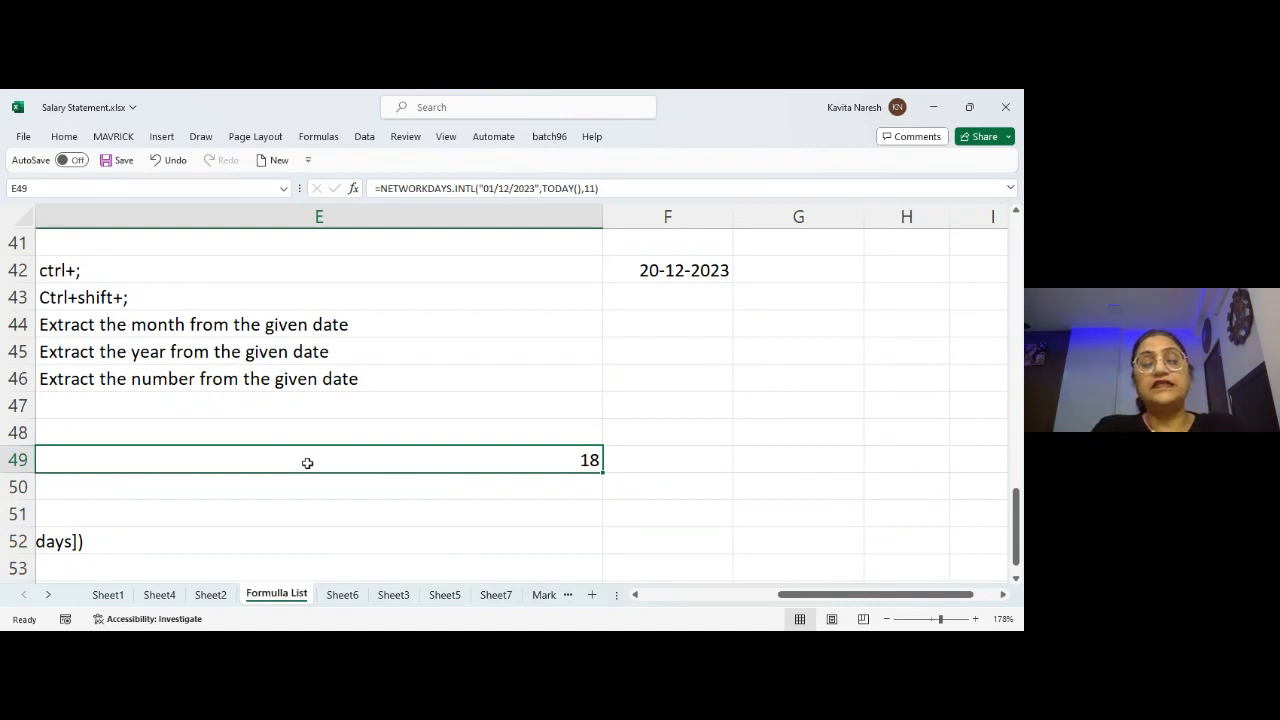
key("F2")
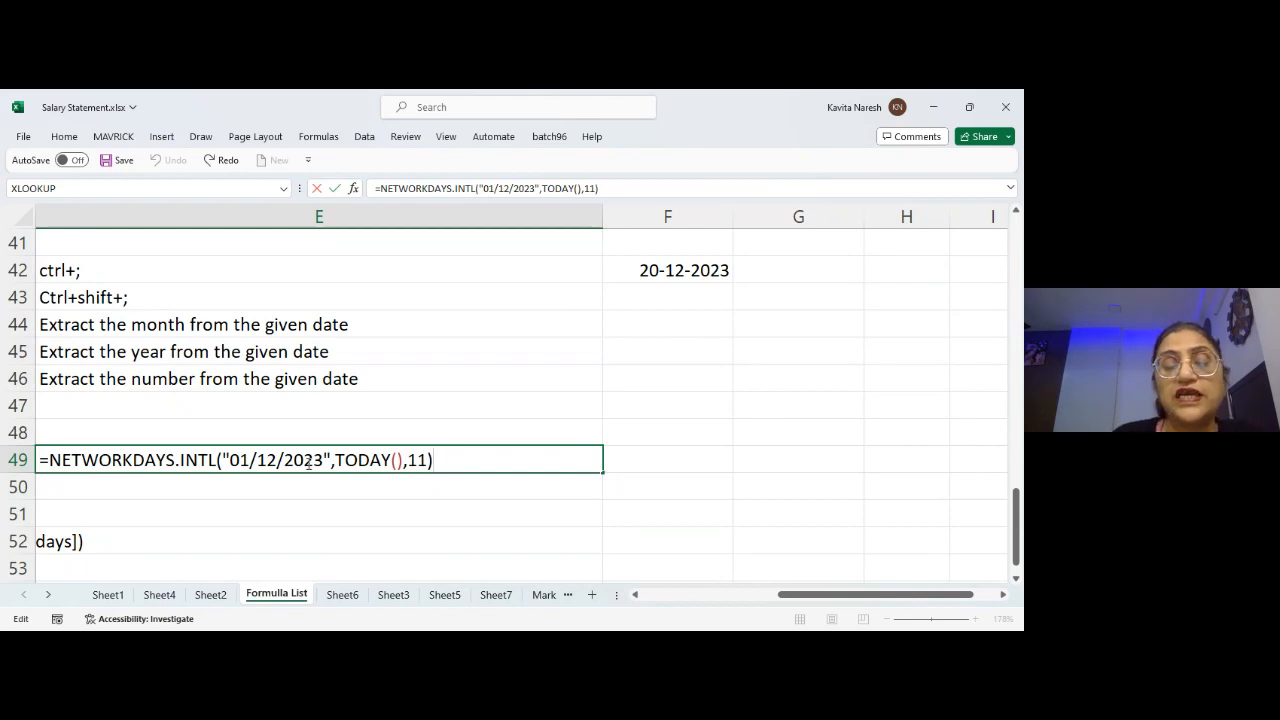
key("BackSpace")
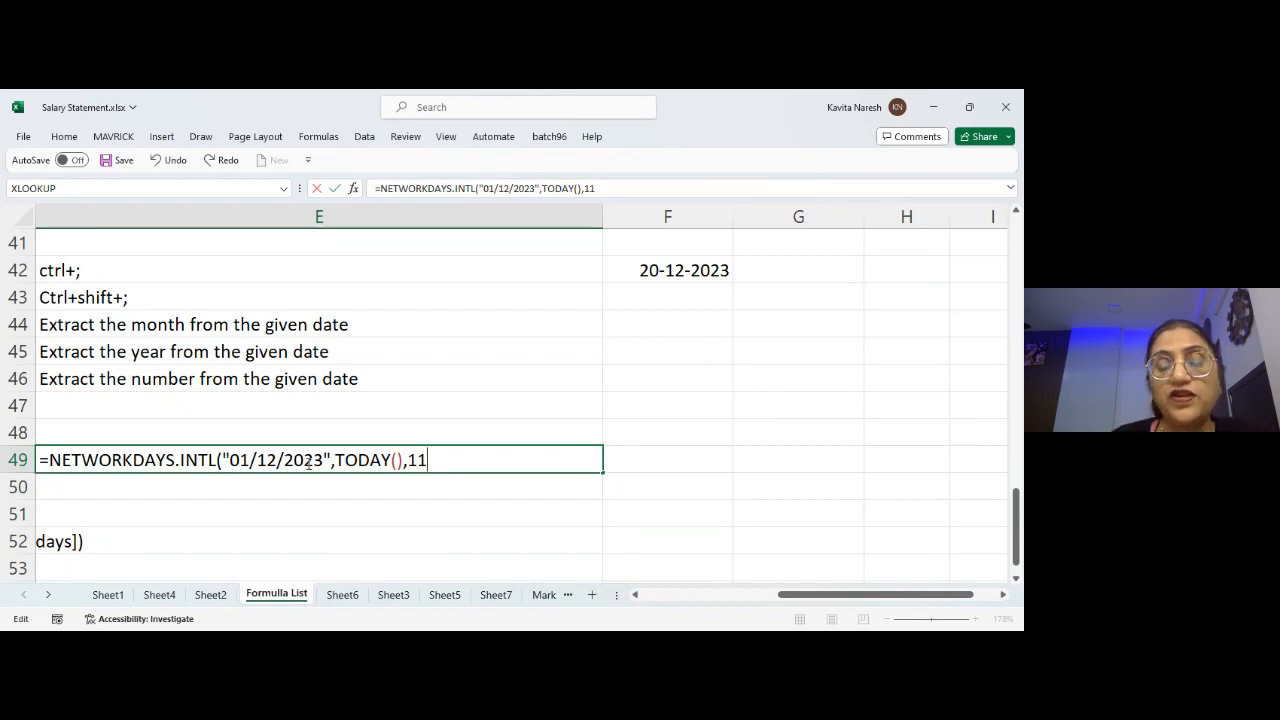
type(",")
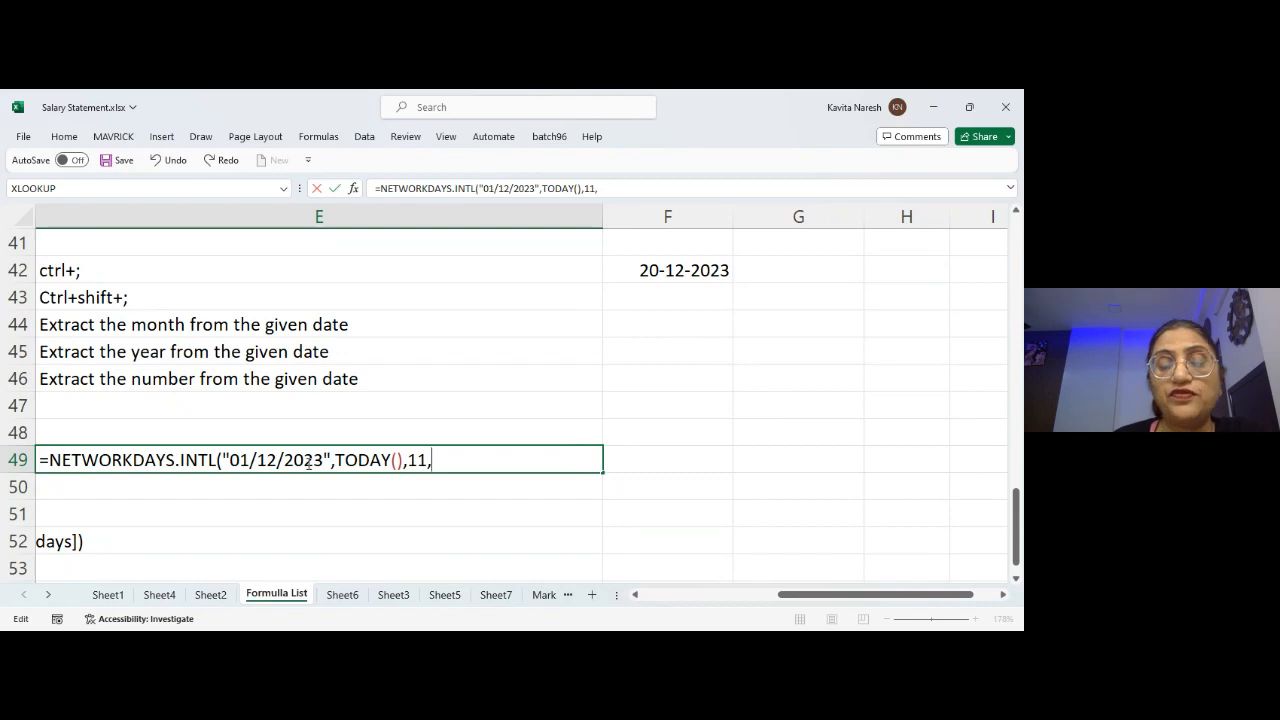
type("\"")
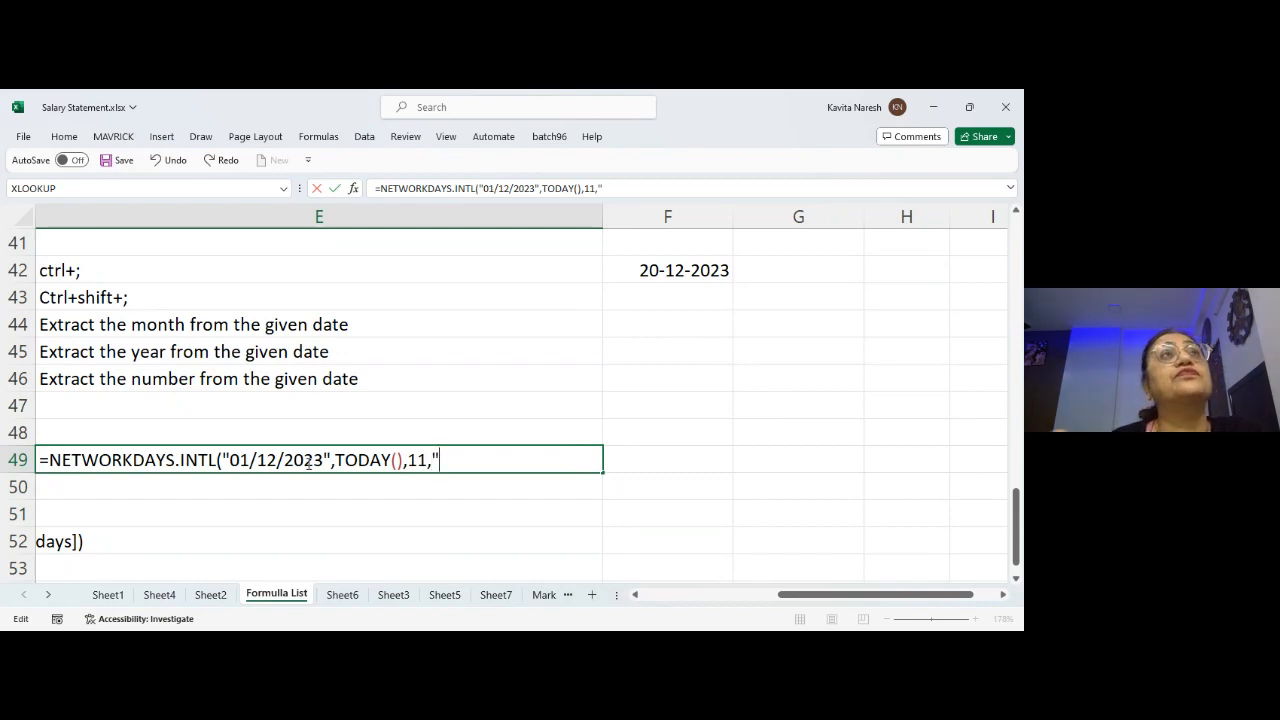
type("5")
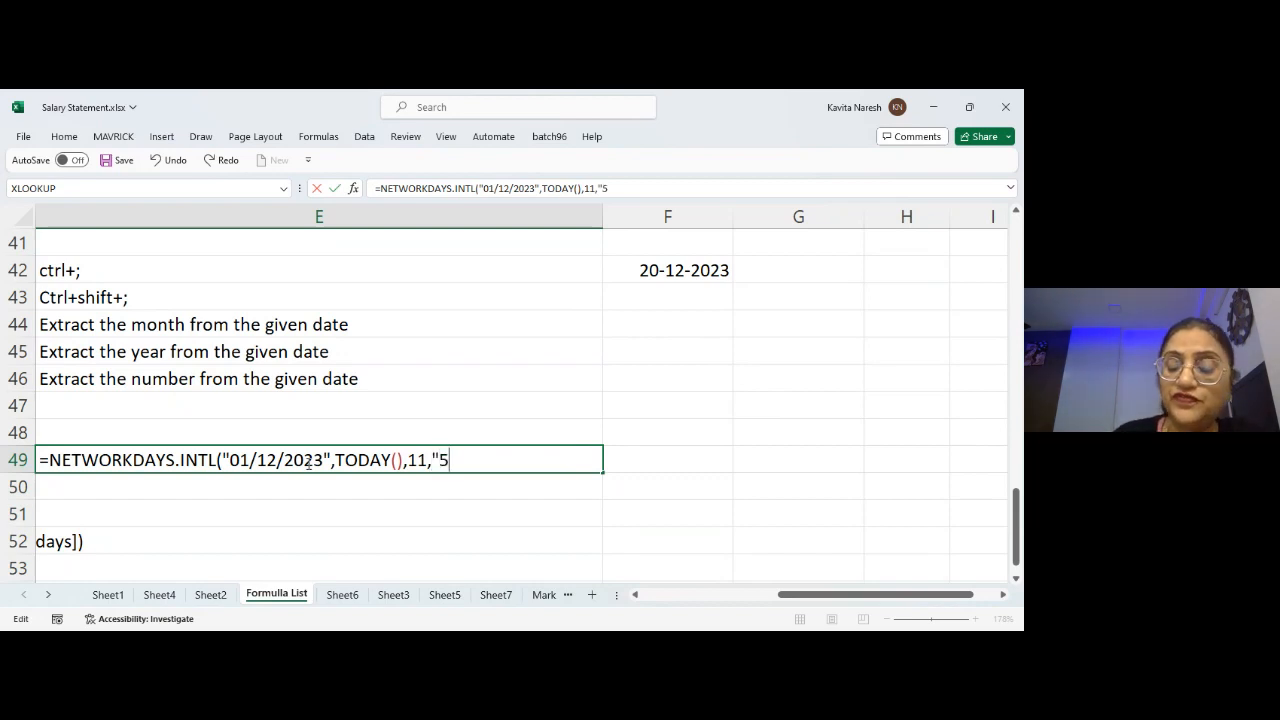
type("/12/202")
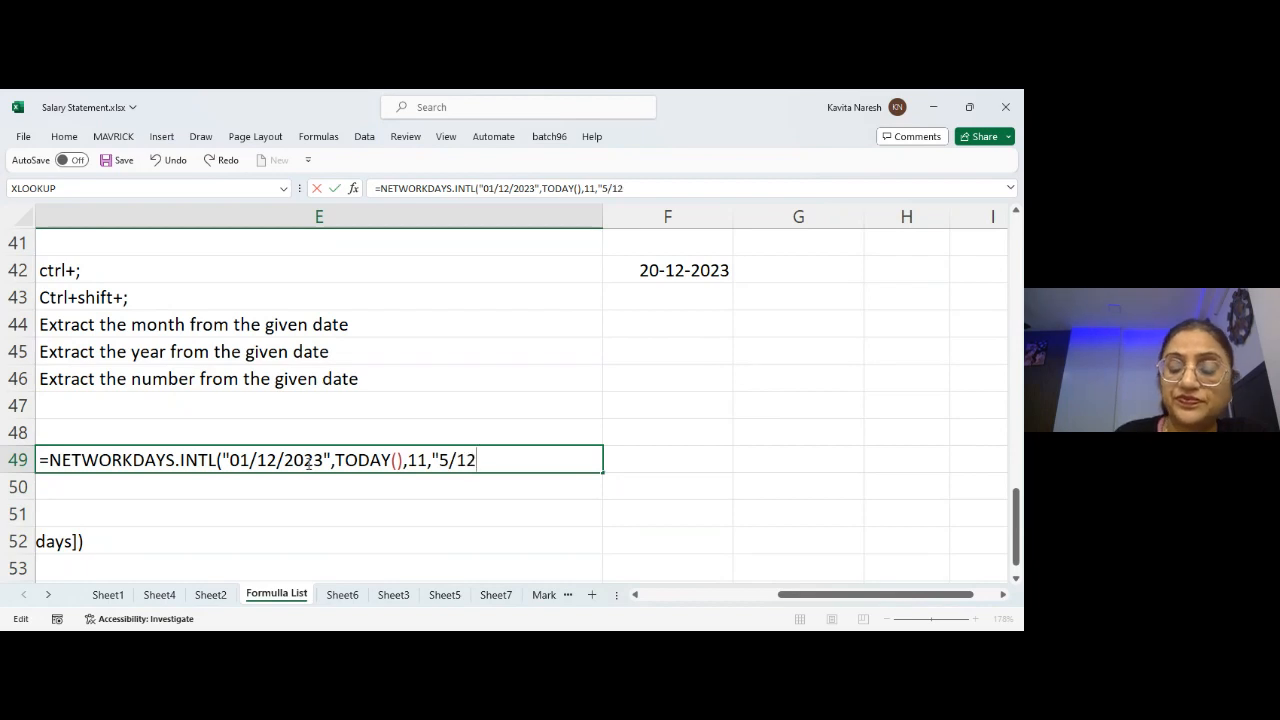
type("3\")")
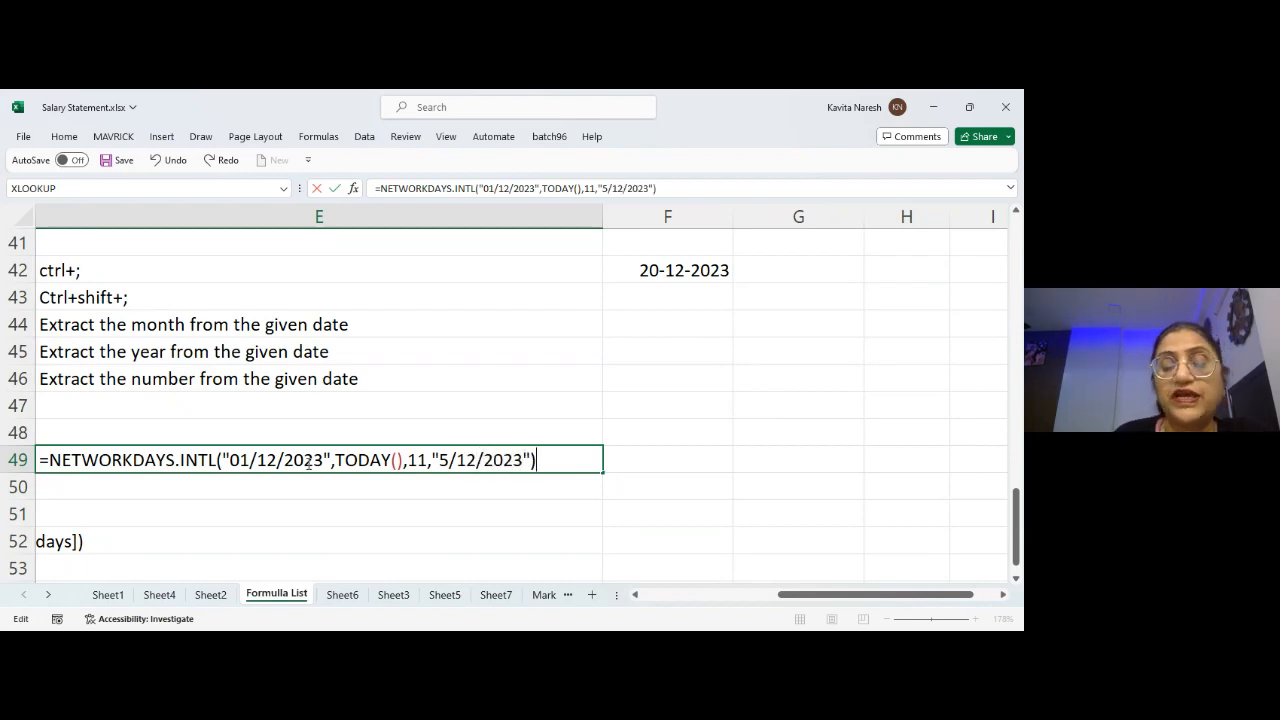
key("Return")
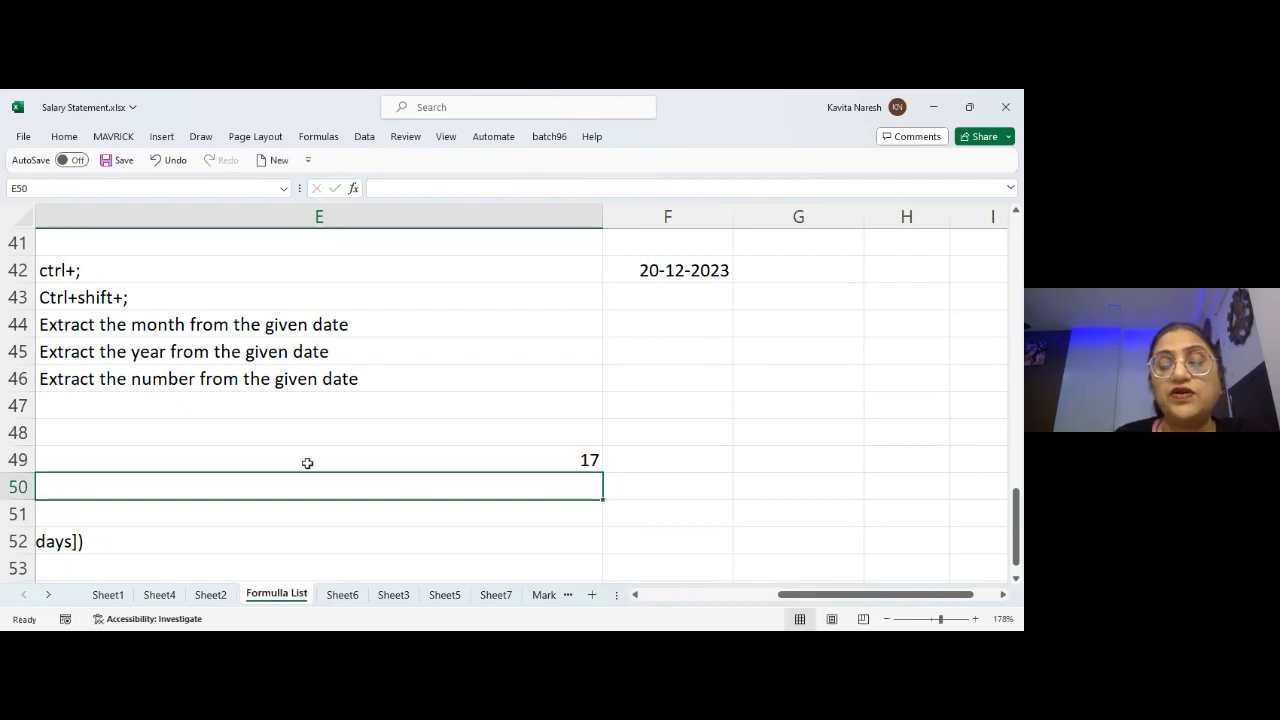
- Examine the arguments of the NETWORKDAYS.INTL formula in E49, including its weekend code and holiday date
left_click(307, 462)
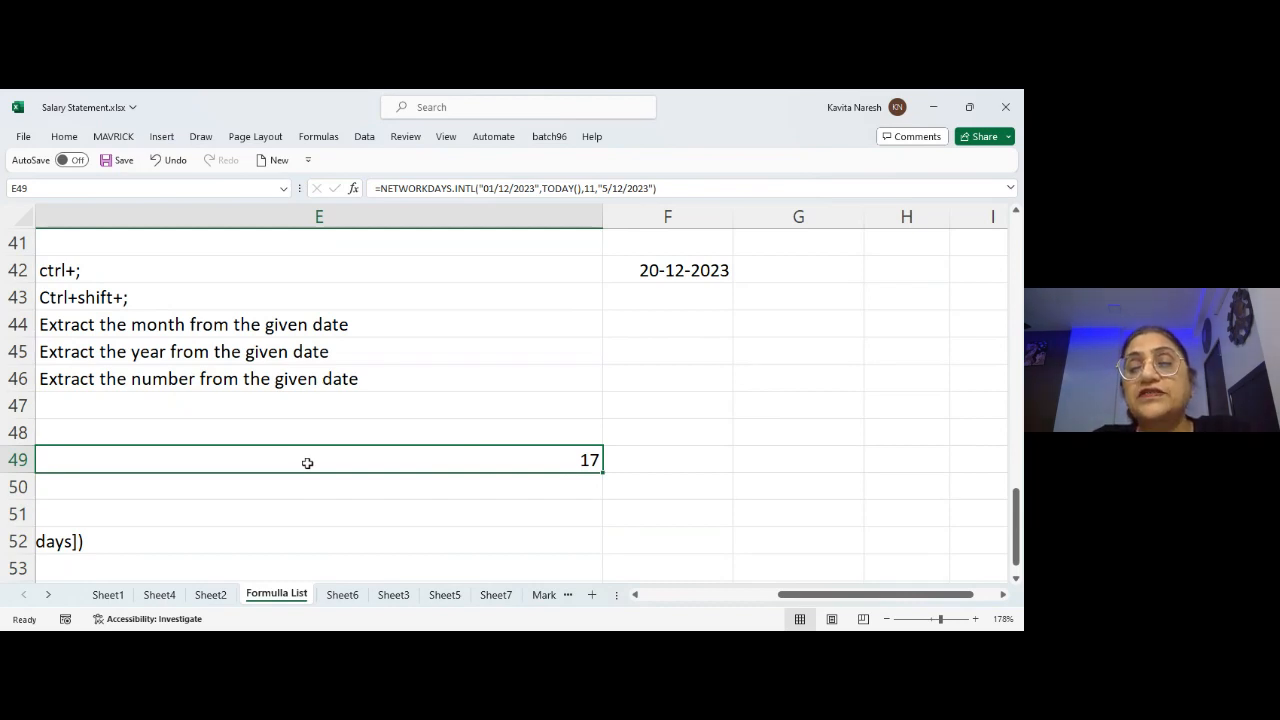
key("F2")
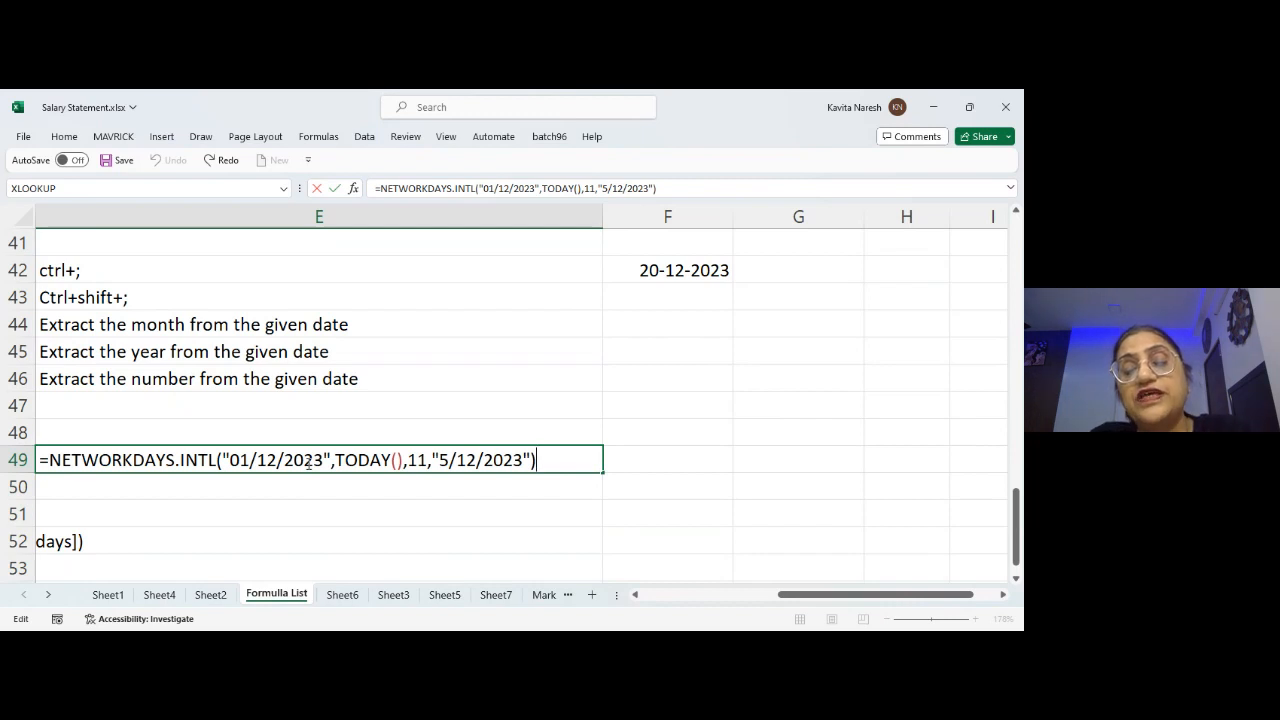
key("Return")
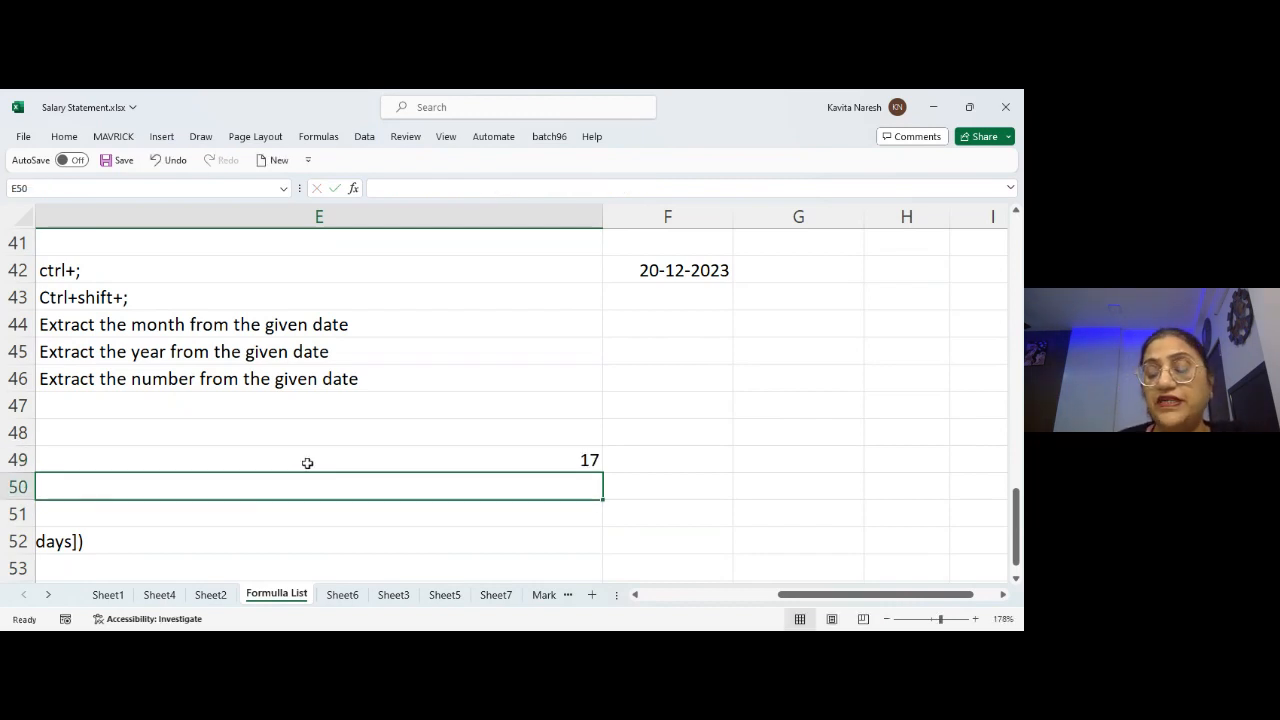
left_click(307, 463)
- Review the date function syntax notes in column D, from the text function down to the networkdays entries
key("Left")
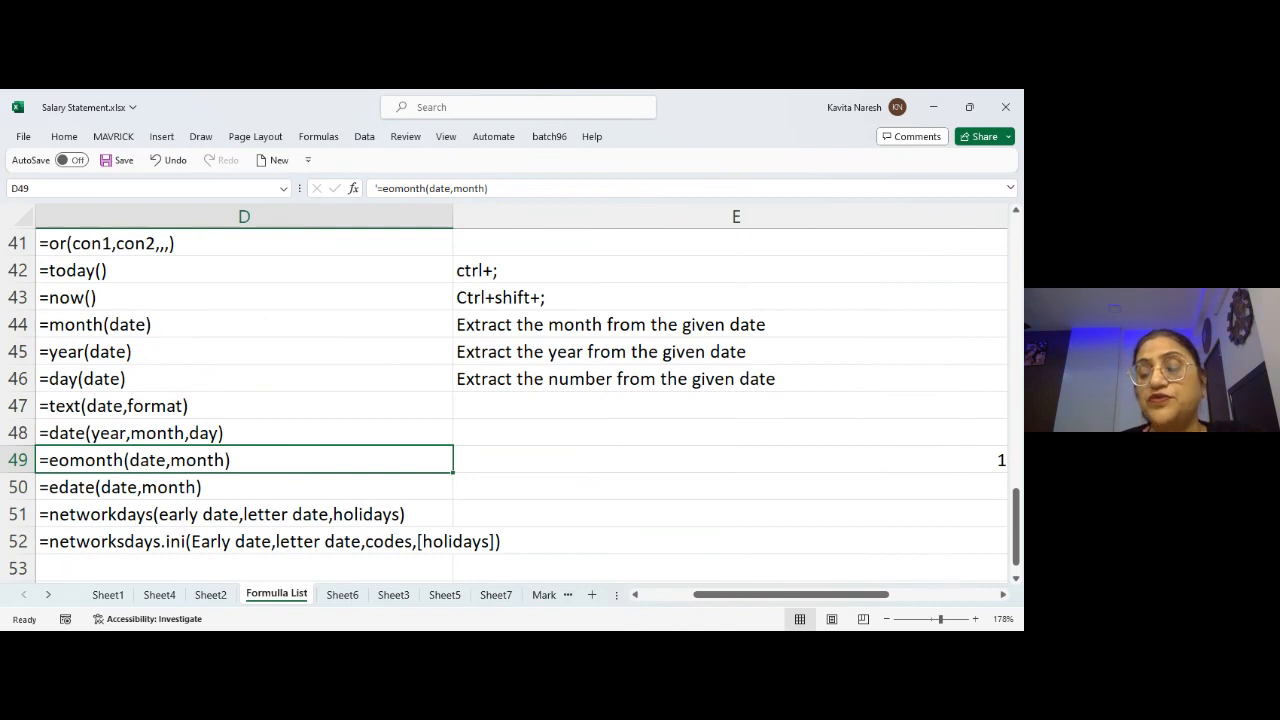
key("alt+Tab")
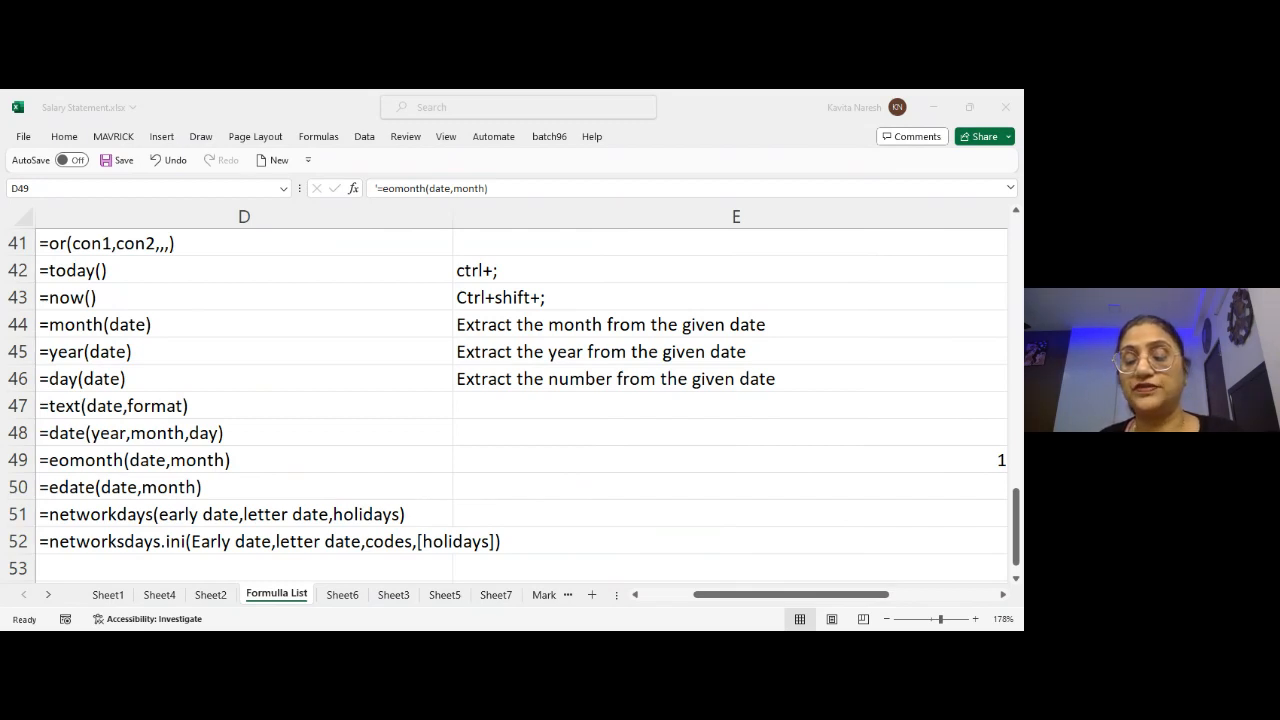
left_click(679, 571)
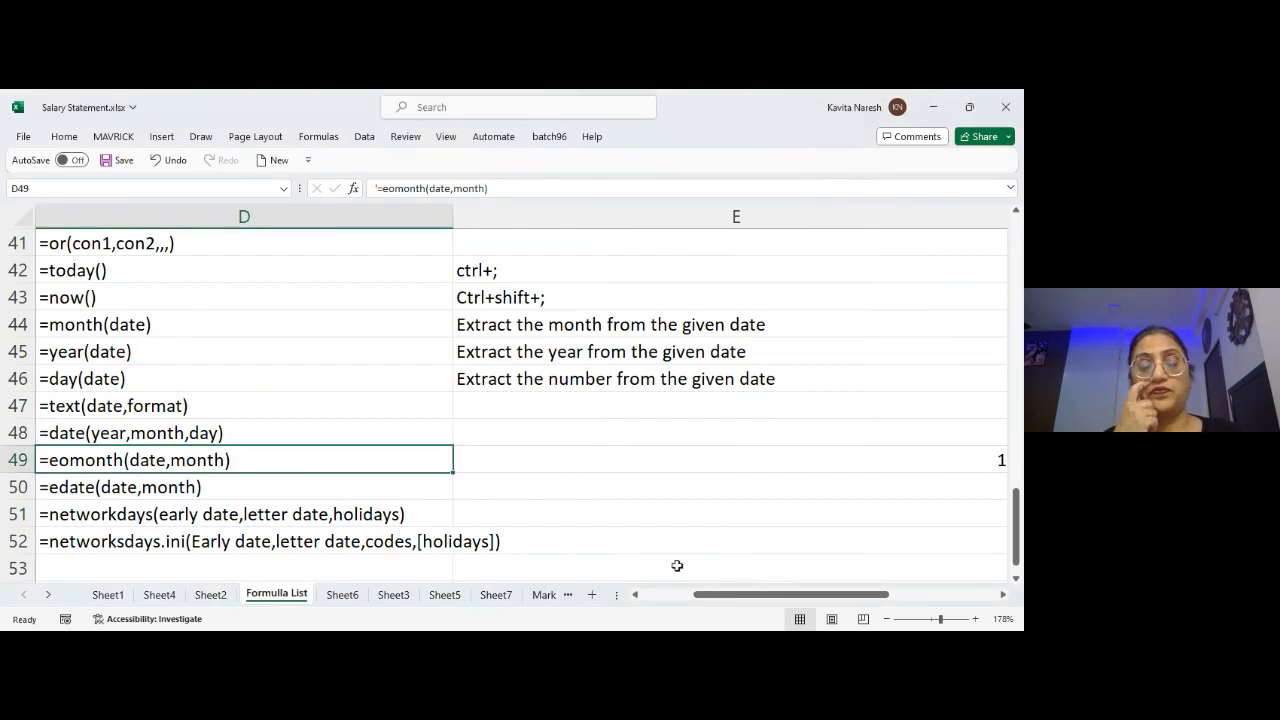
key("Down")
key("Down")
key("Down")
key("Down")
key("Down")
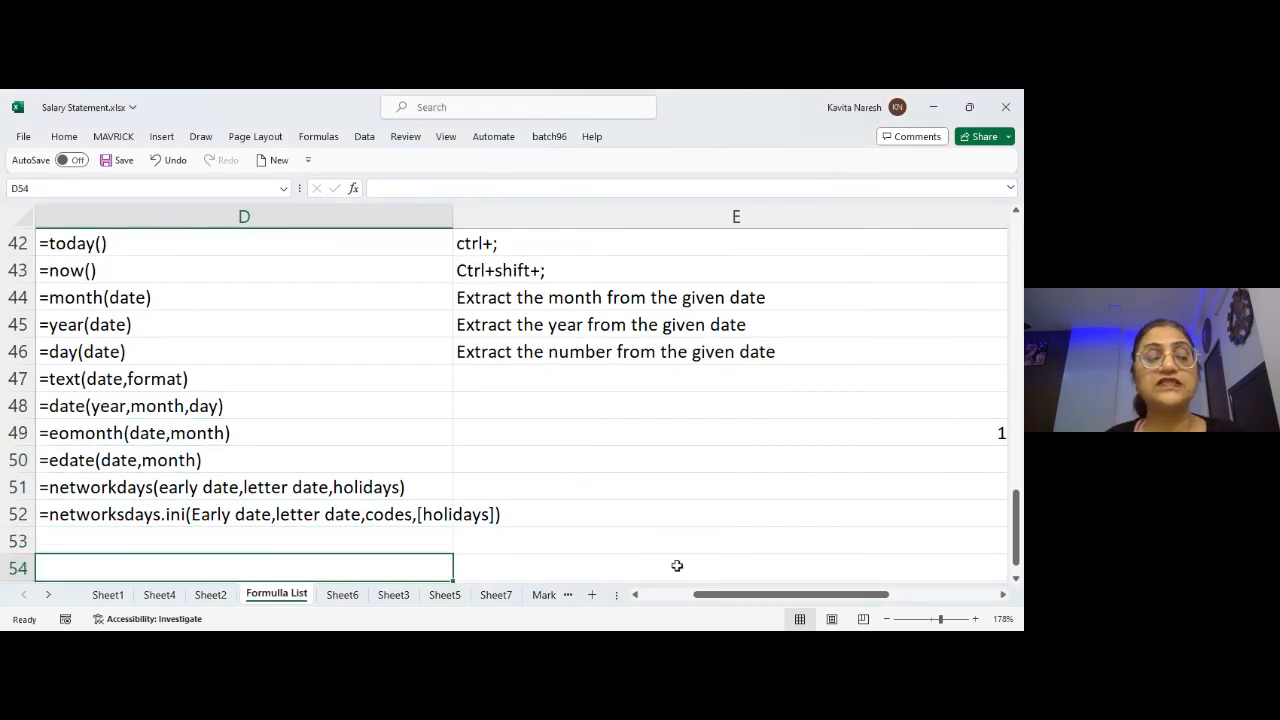
key("Up")
key("Up")
key("Up")
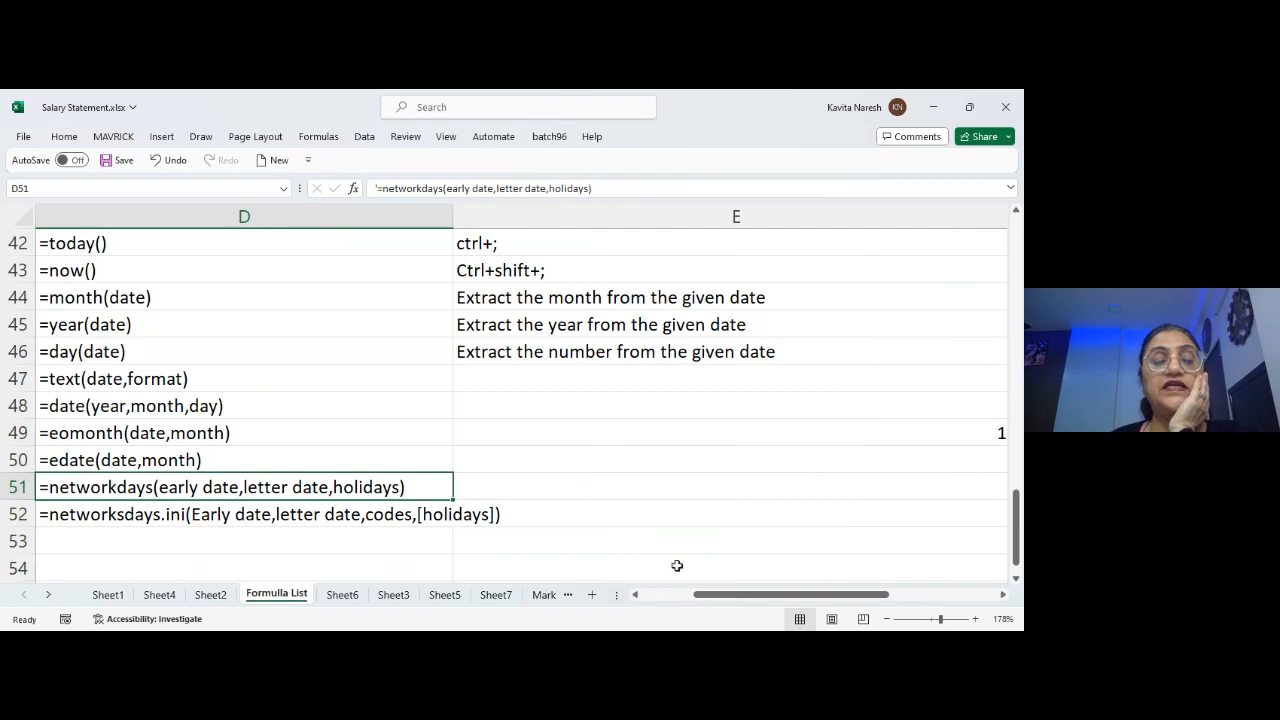
key("Up")
key("Up")
key("Up")
key("Up")
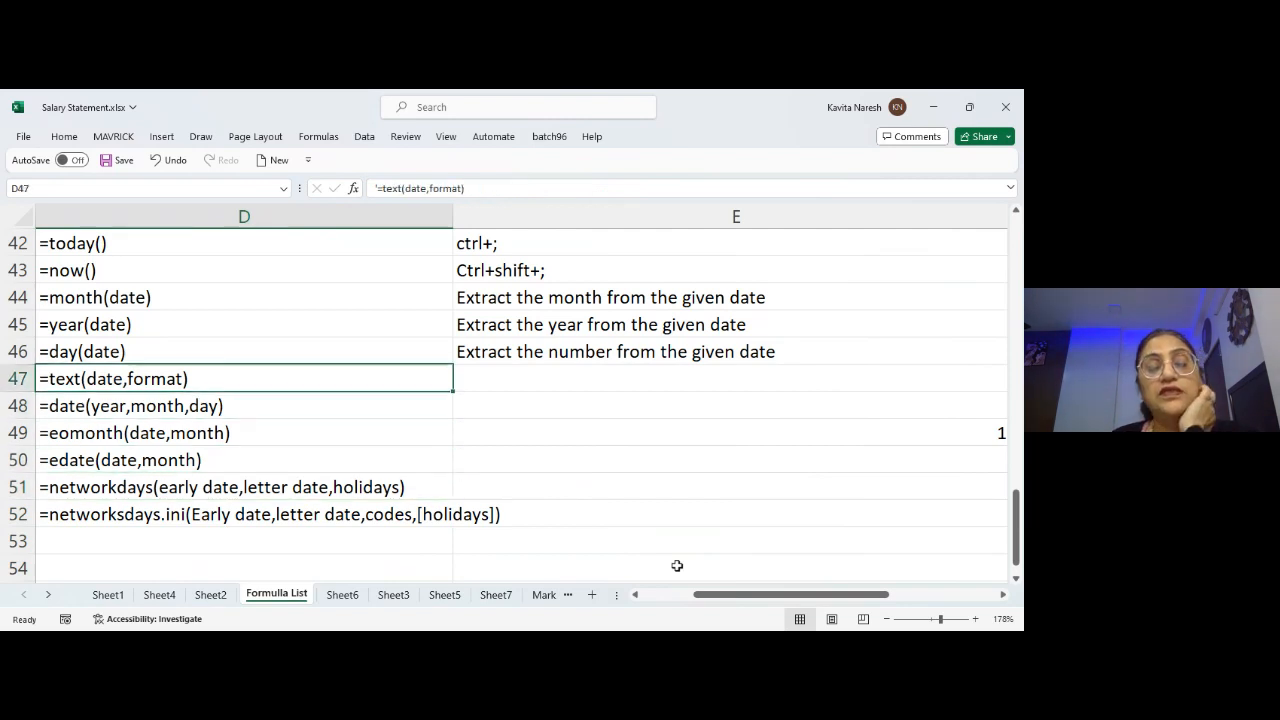
- Review the date function notes in column D, from the today and now entries through to the networksdays entry in D52
key("Up")
key("Up")
key("Up")
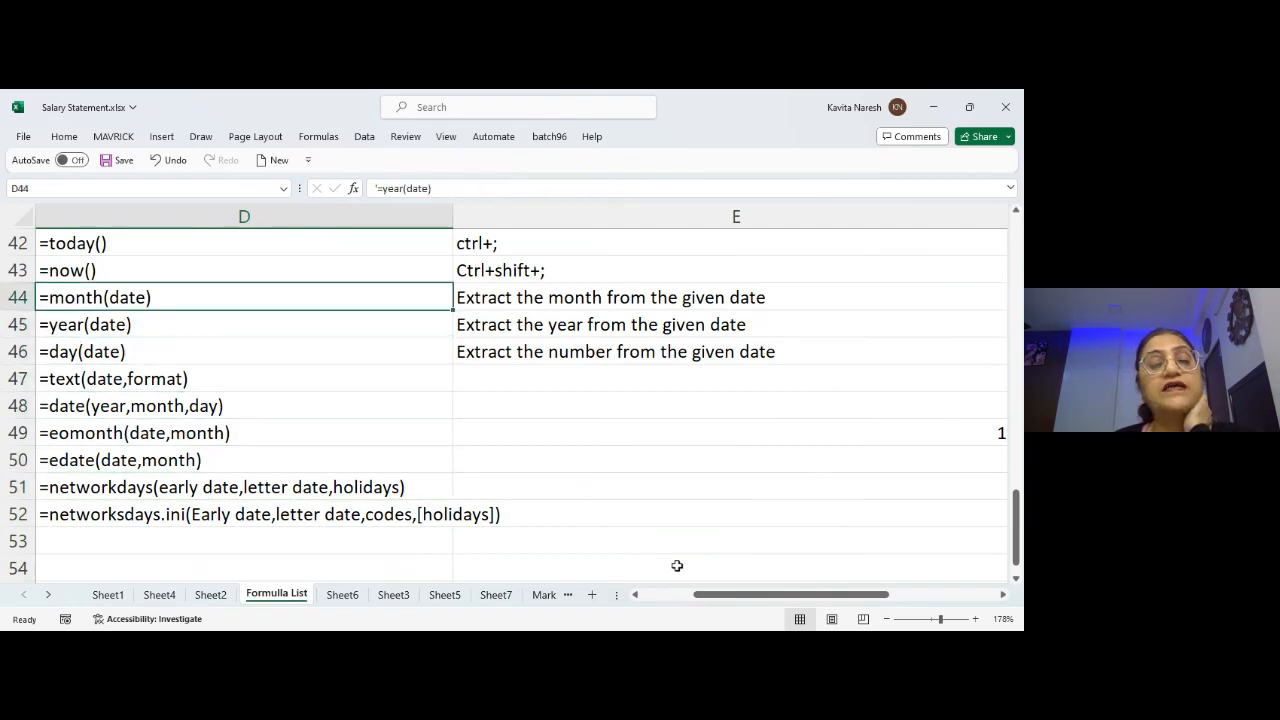
key("Up")
key("Down")
key("Down")
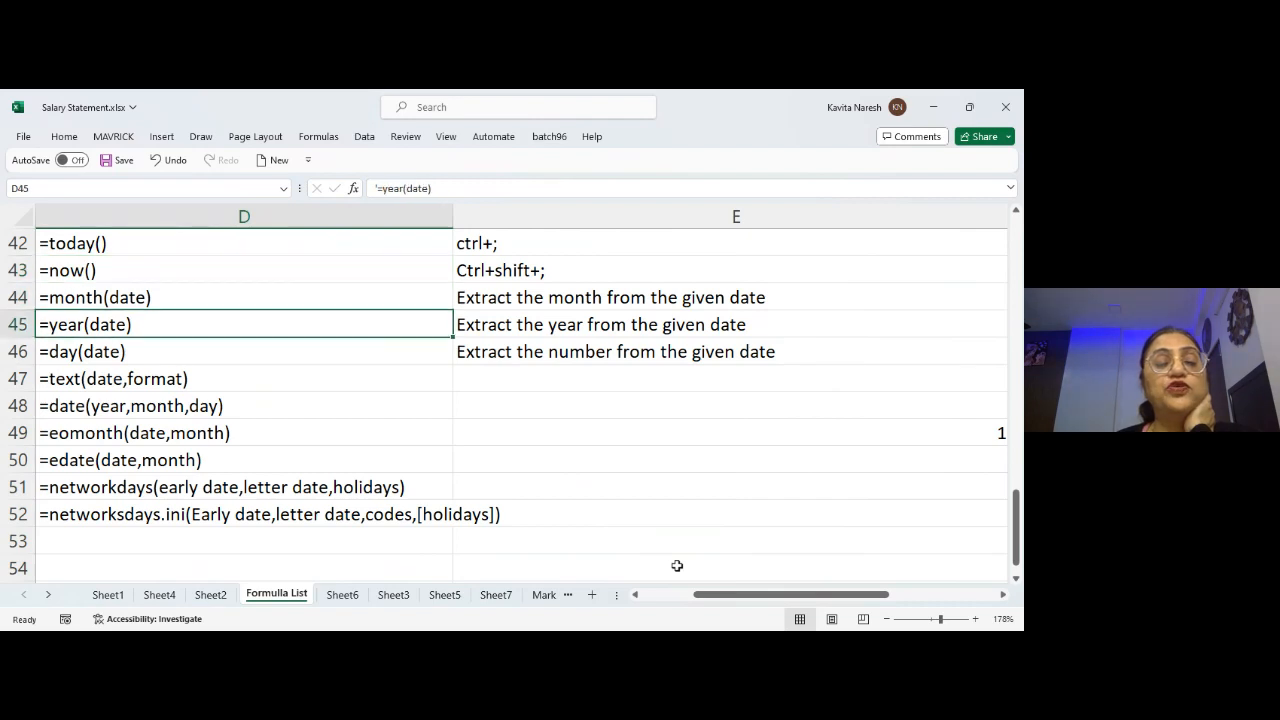
key("Up")
key("Up")
key("Up")
key("Down")
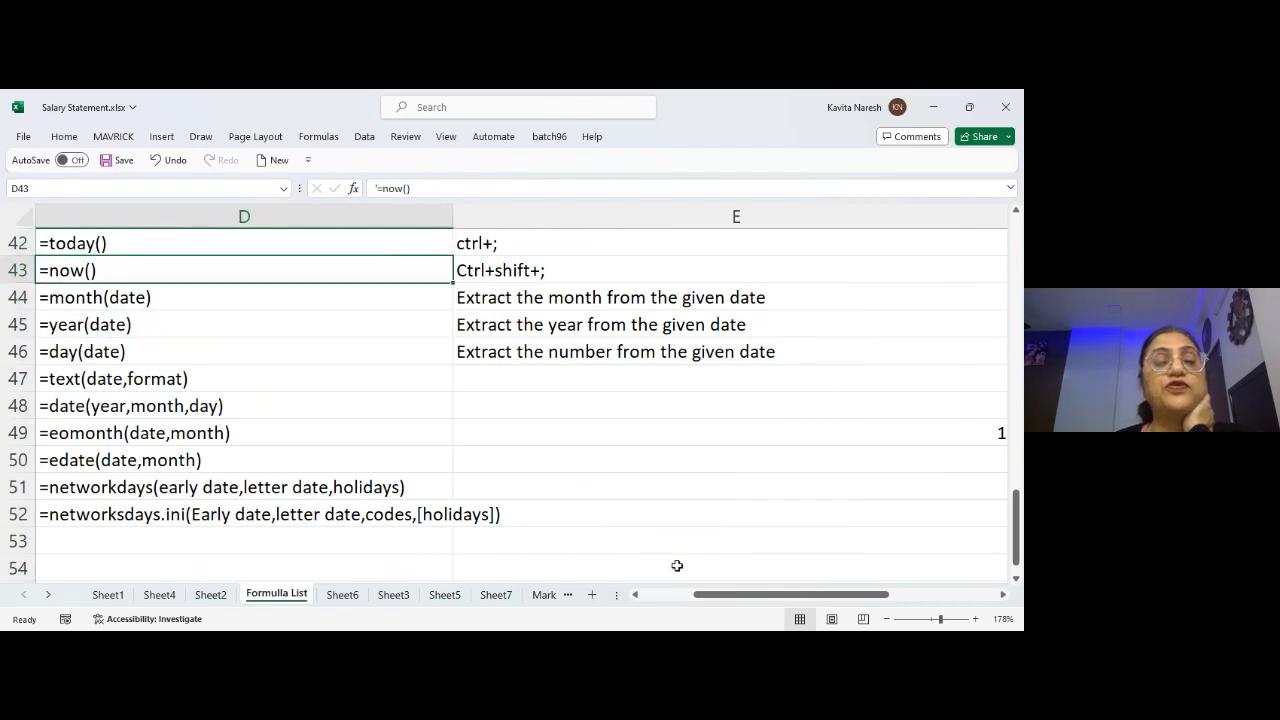
key("Down")
key("Down")
key("Down")
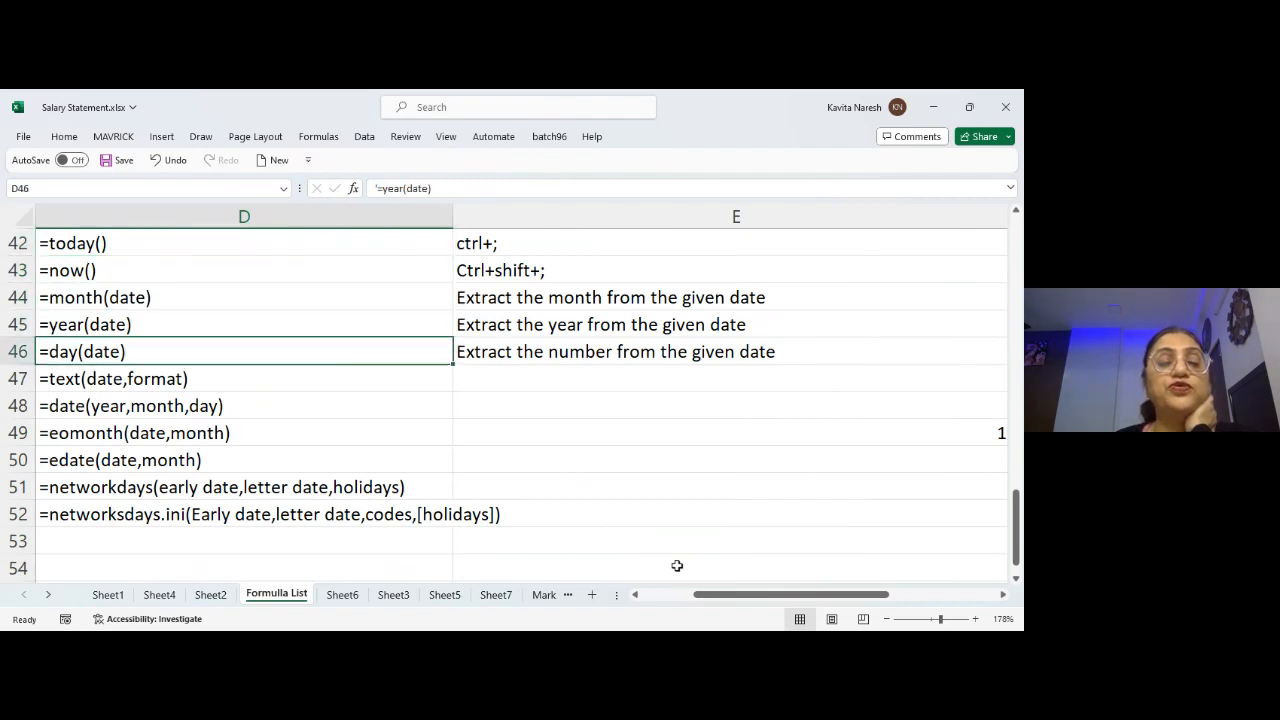
key("Down")
key("Down")
key("Down")
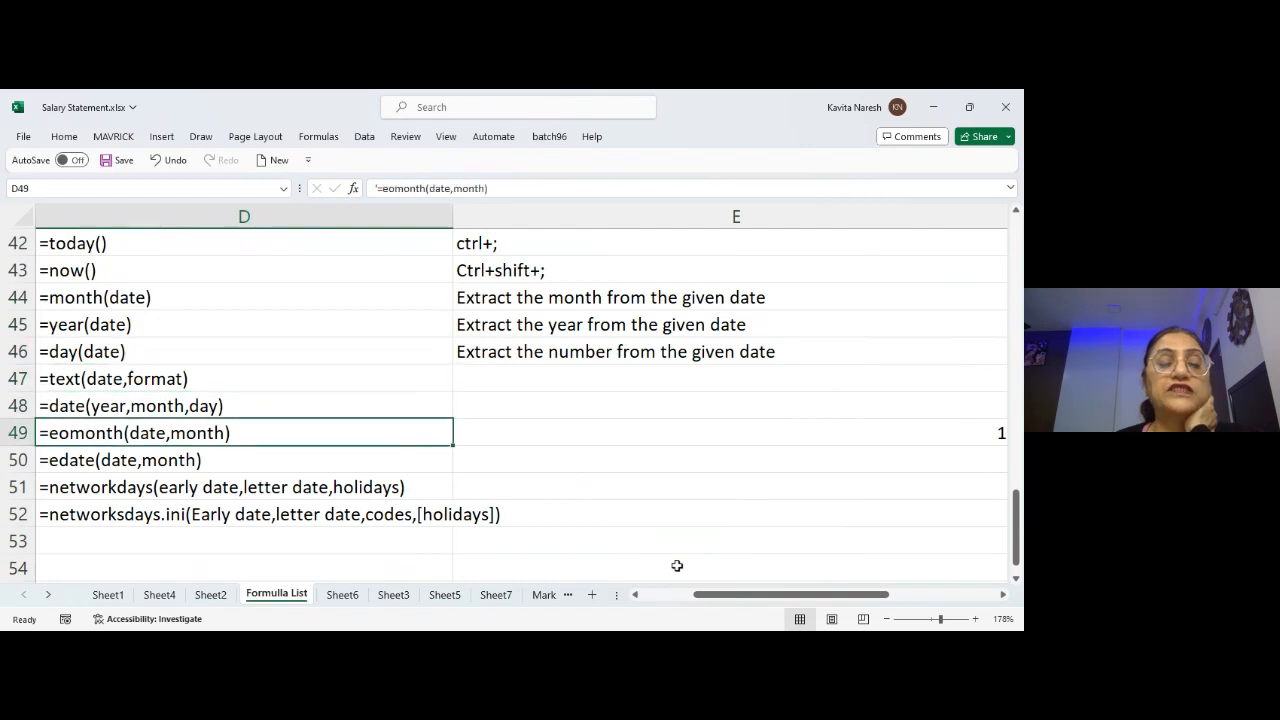
key("Down")
key("Down")
key("Down")
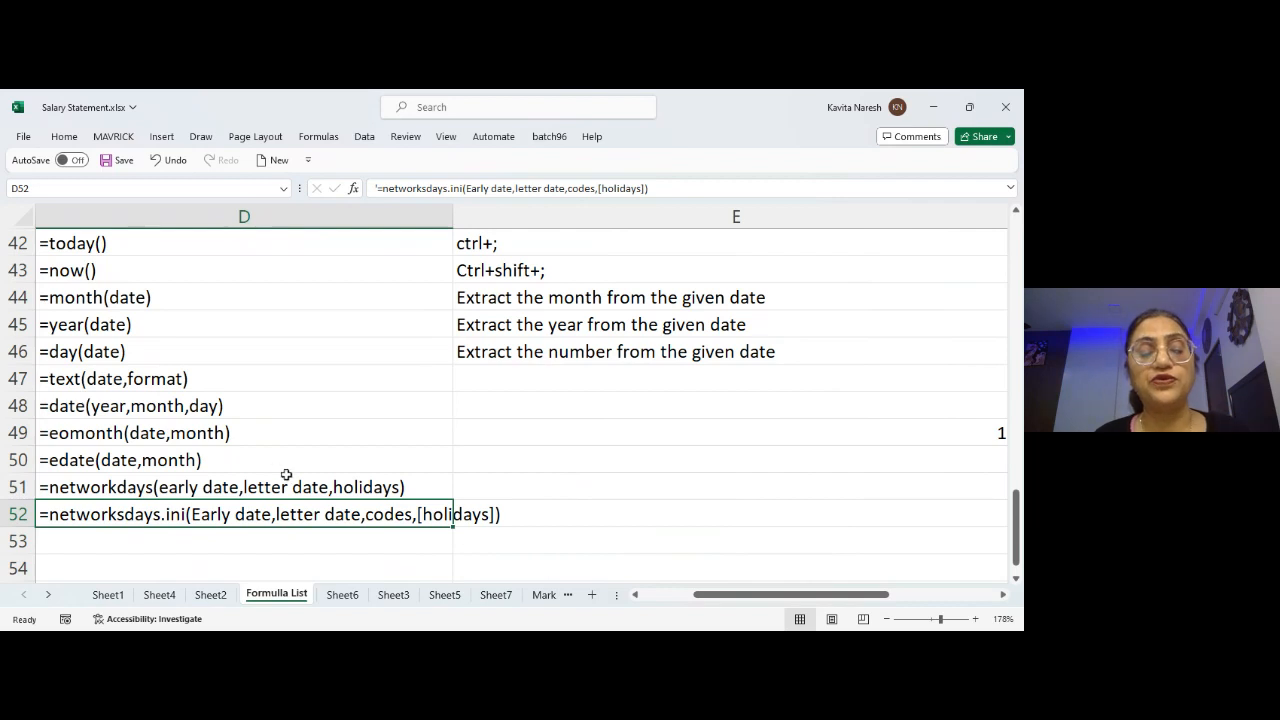
- Edit the function name in D52's syntax note to read networksdays.itli
double_click(184, 520)
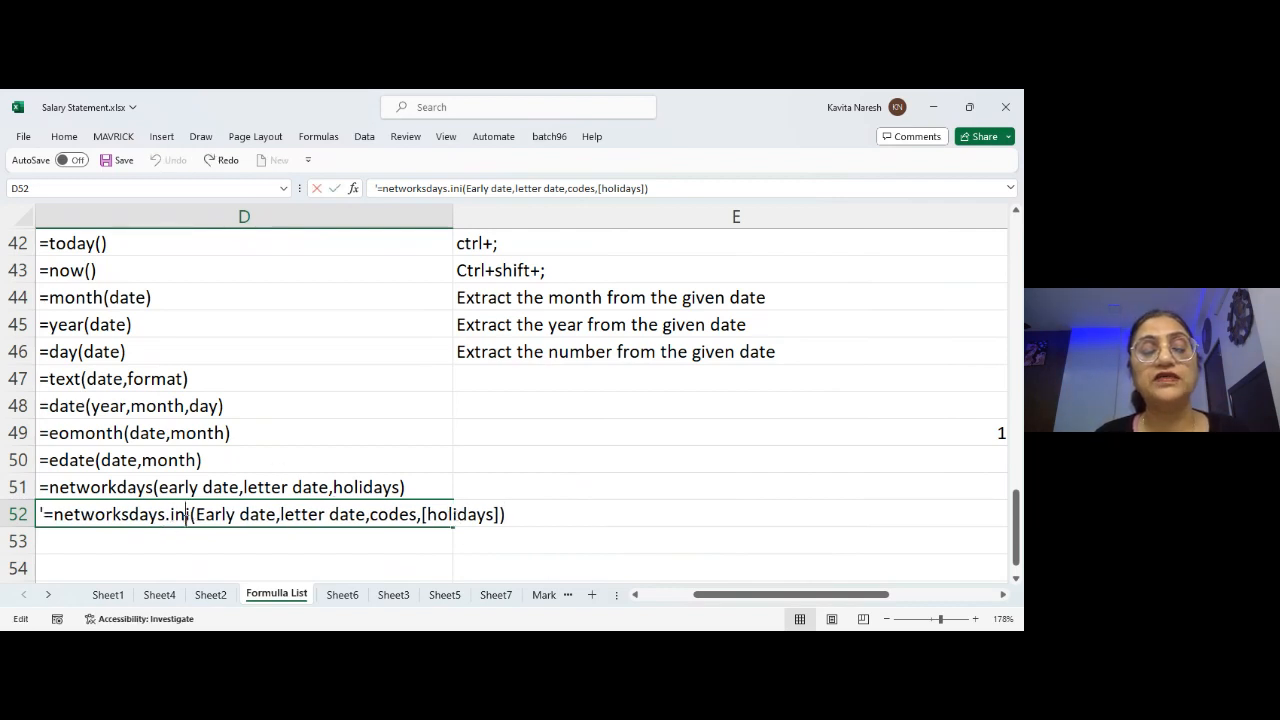
key("BackSpace")
type("tl")
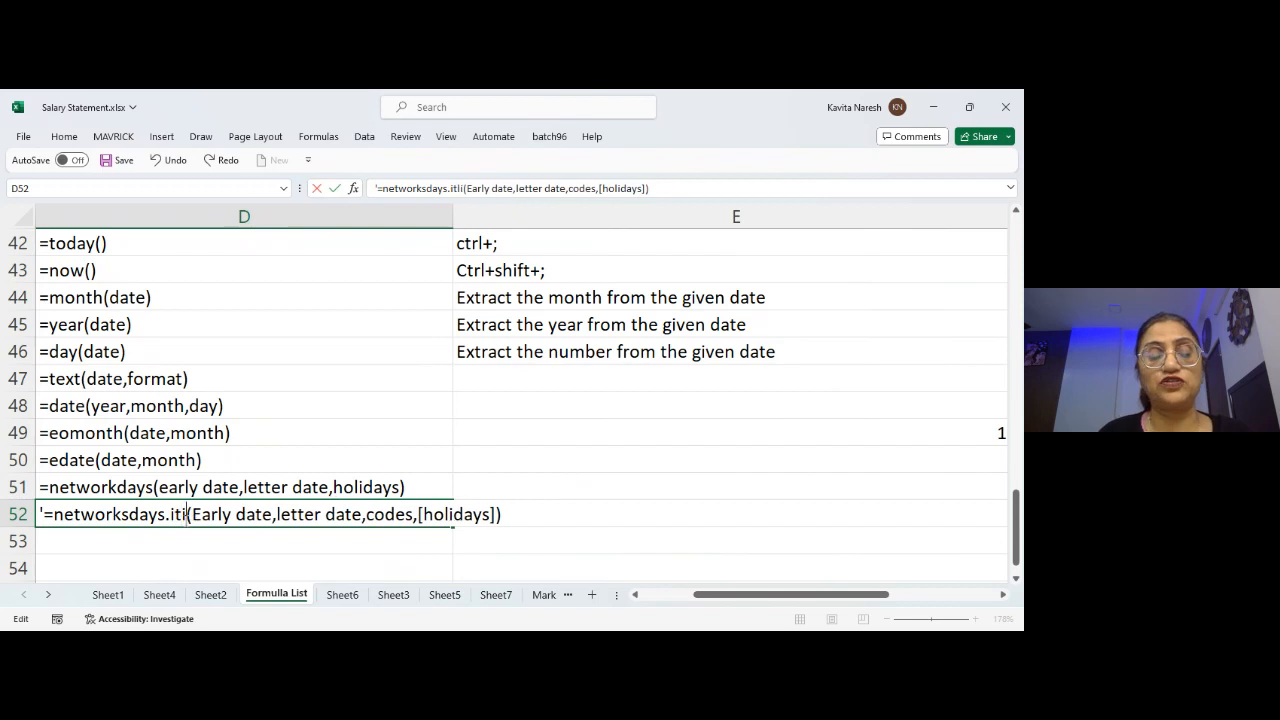
key("Return")
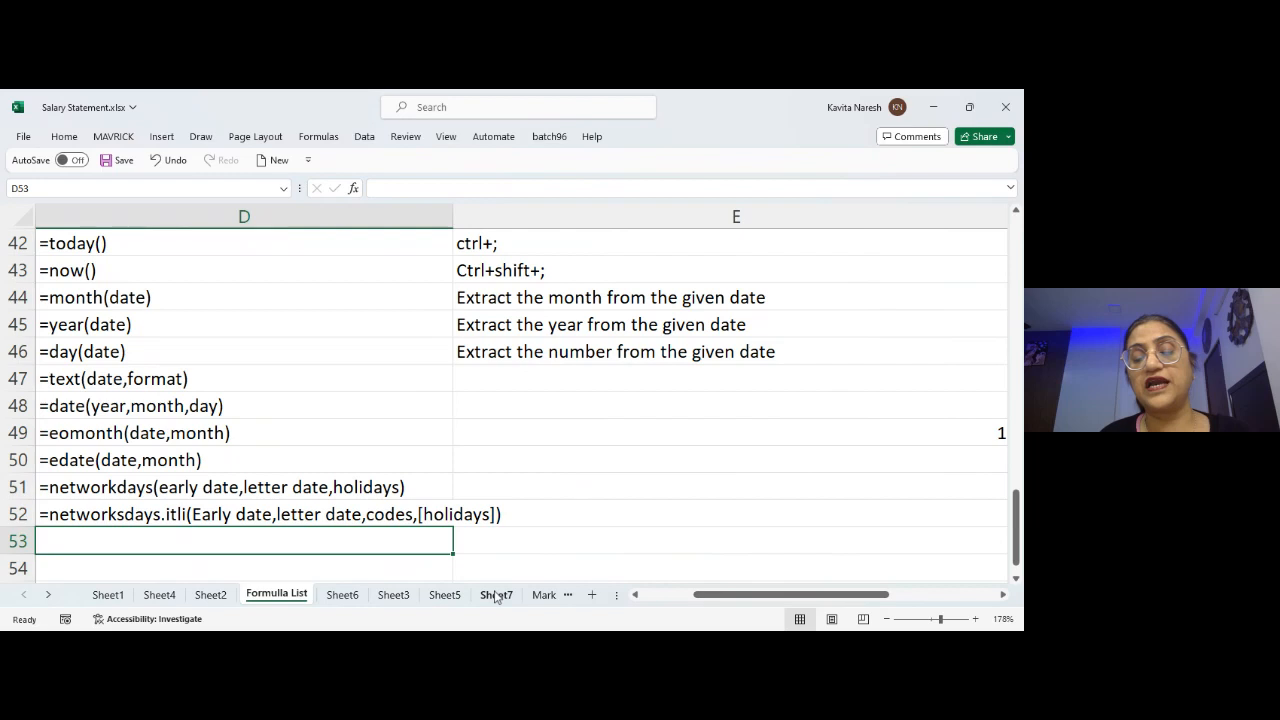
- Insert a blank column before the Networkdays column in Sheet5
left_click(496, 595)
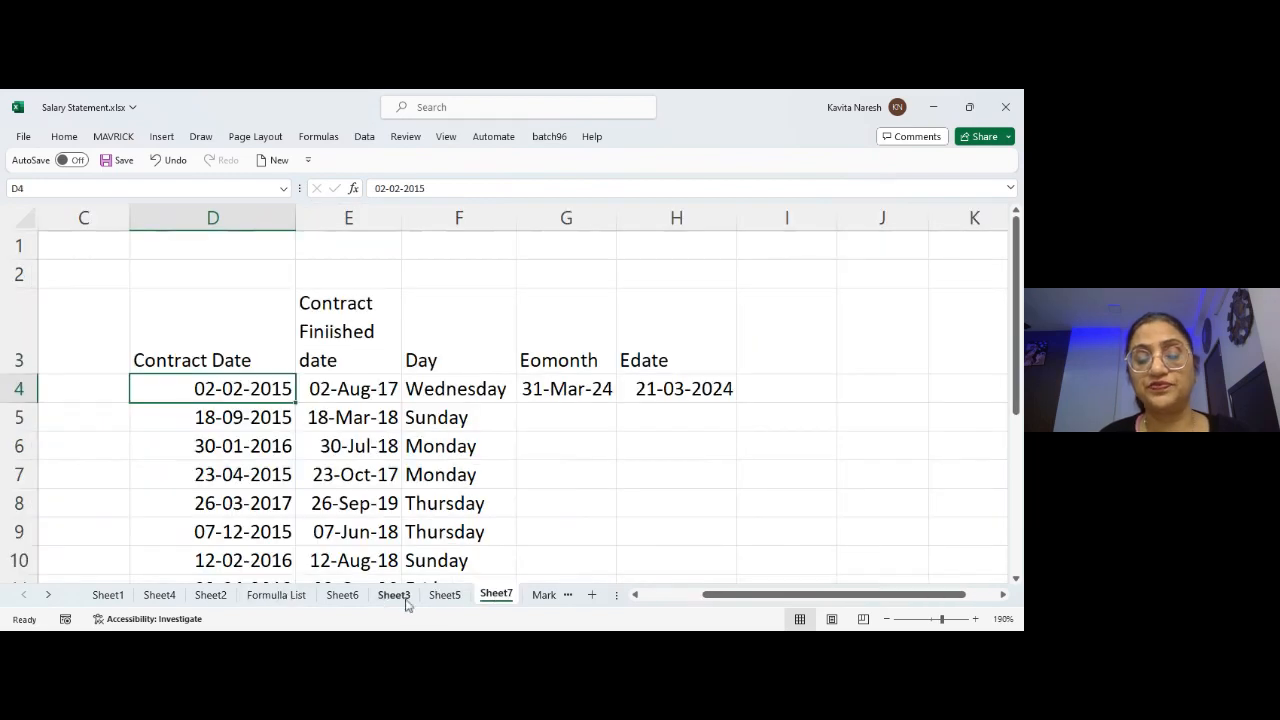
left_click(345, 595)
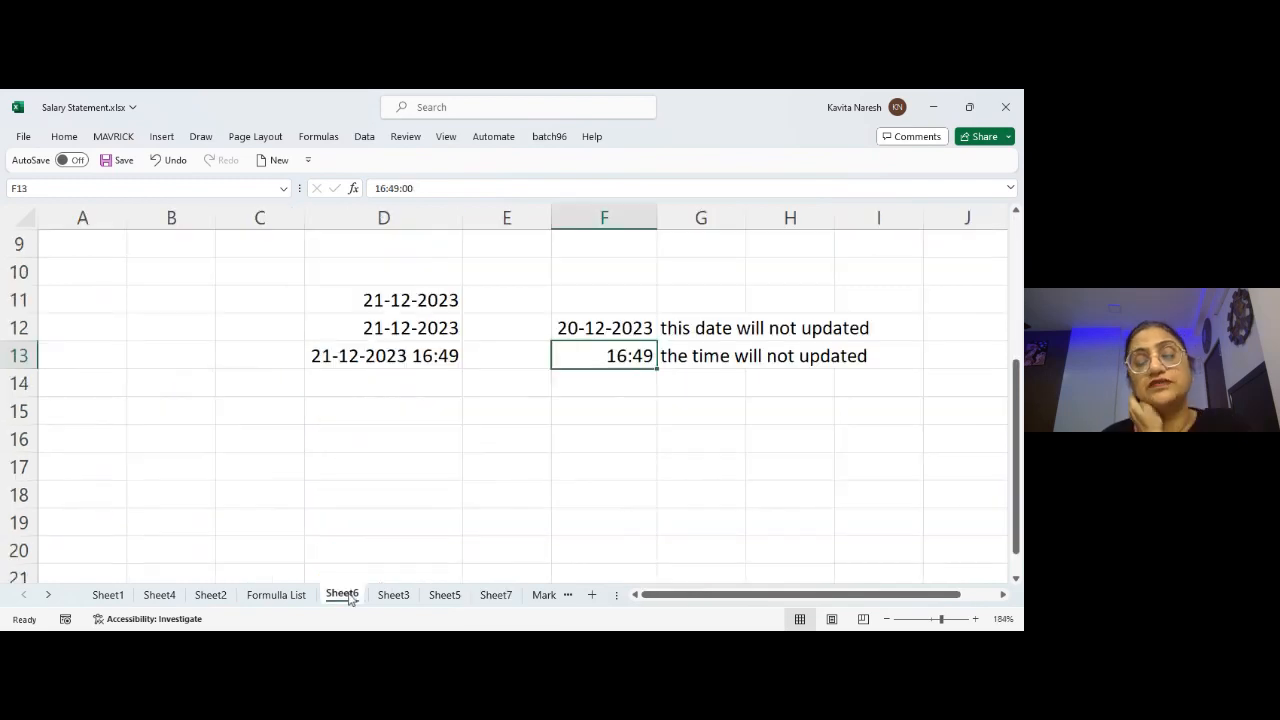
left_click(445, 595)
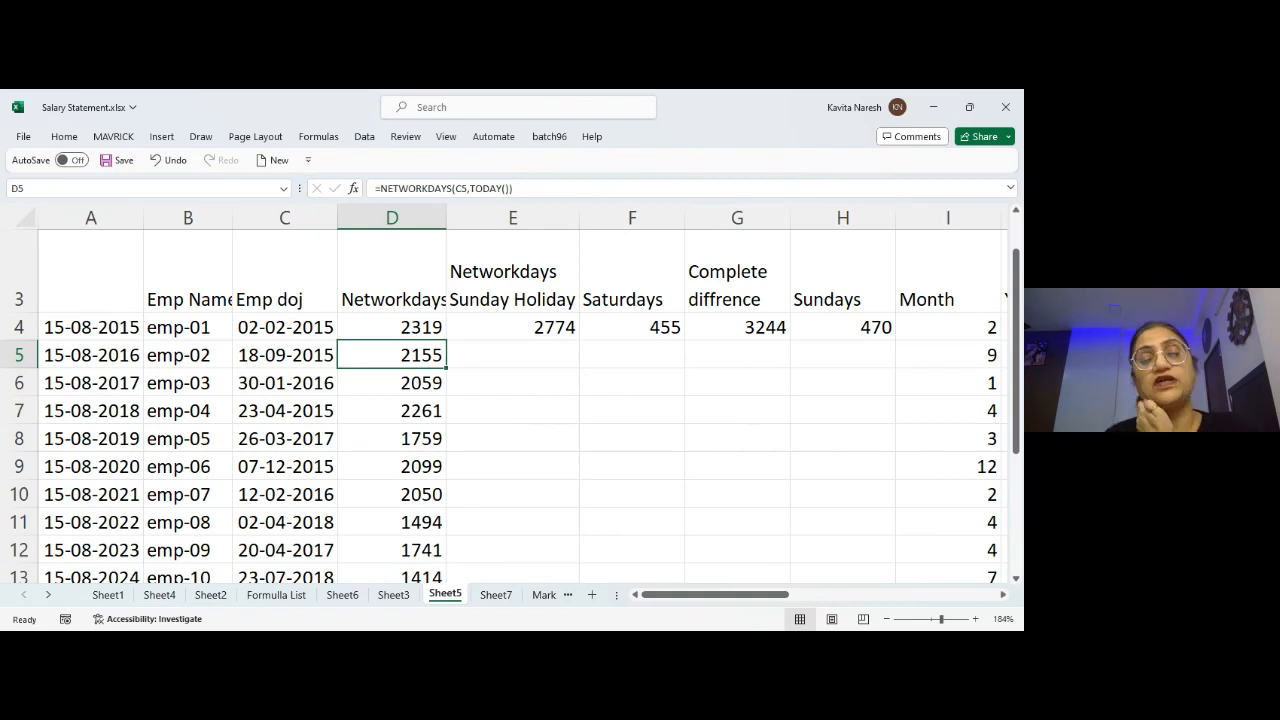
left_click(406, 213)
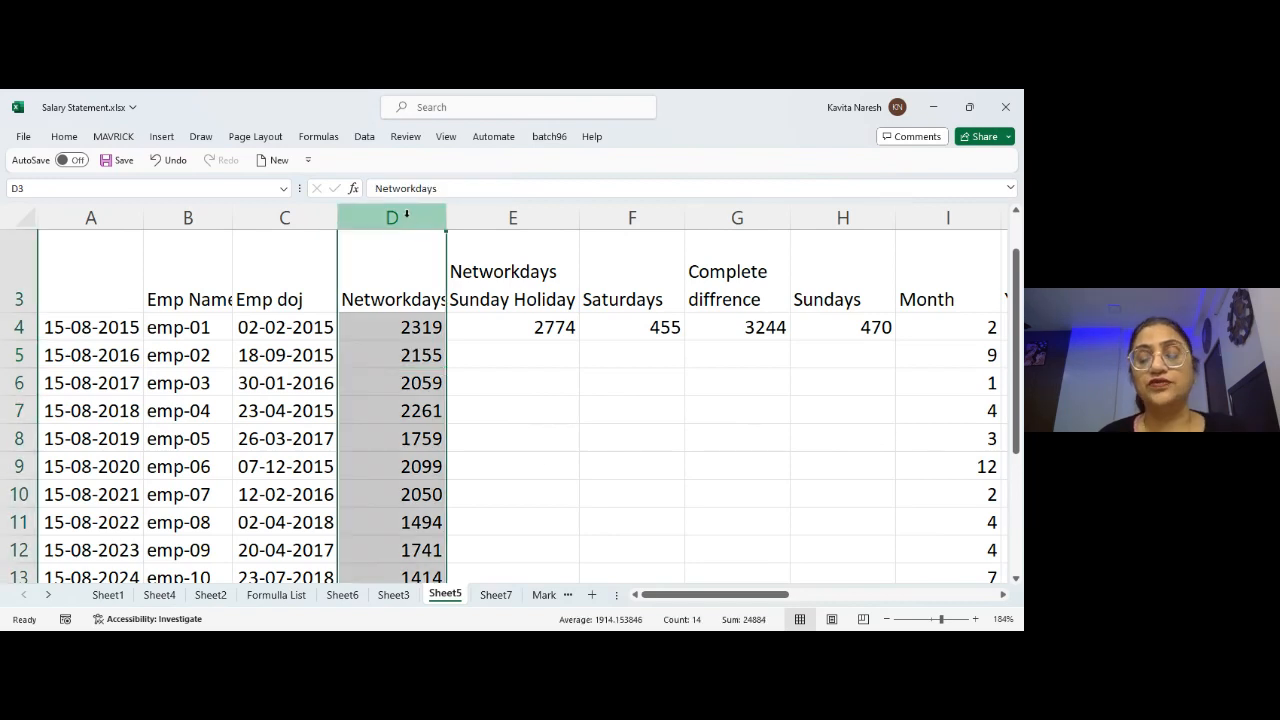
key("ctrl+shift+equal")
- Enter "Work Anniversary" as the header of the new column in D3
key("Down")
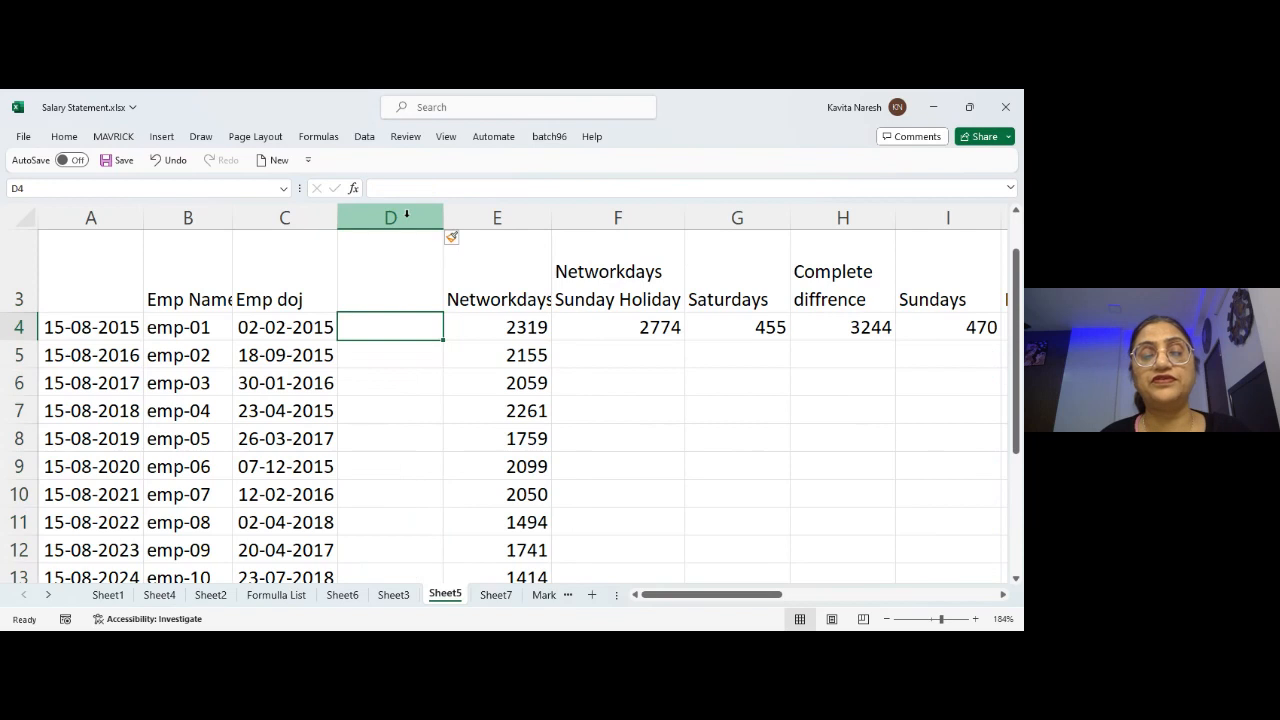
key("Up")
type("Work ")
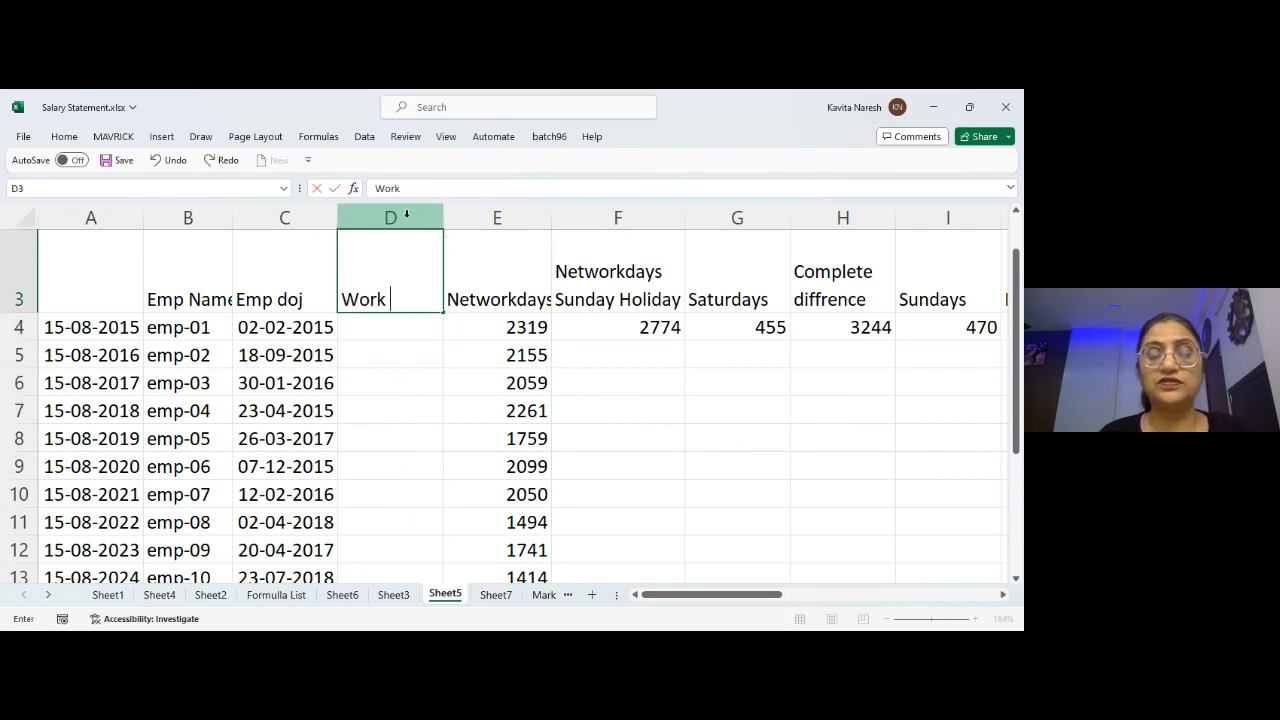
type("Anniversa")
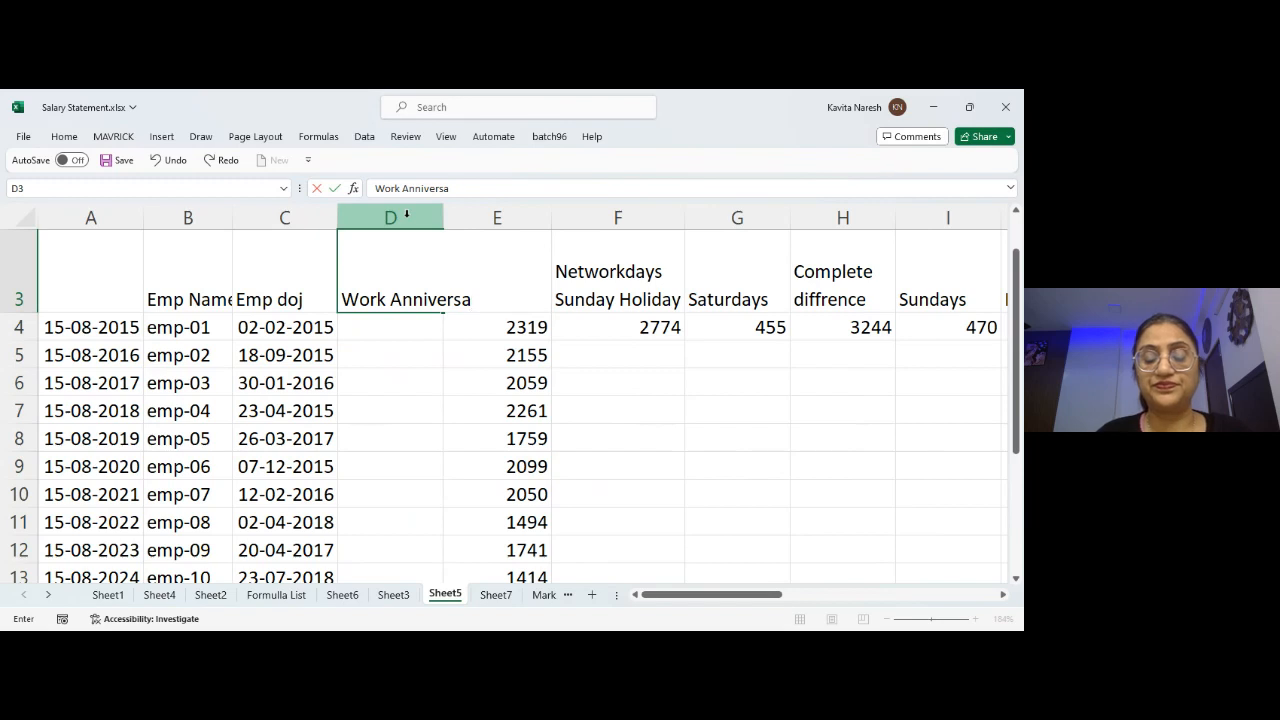
type("ry")
key("Return")
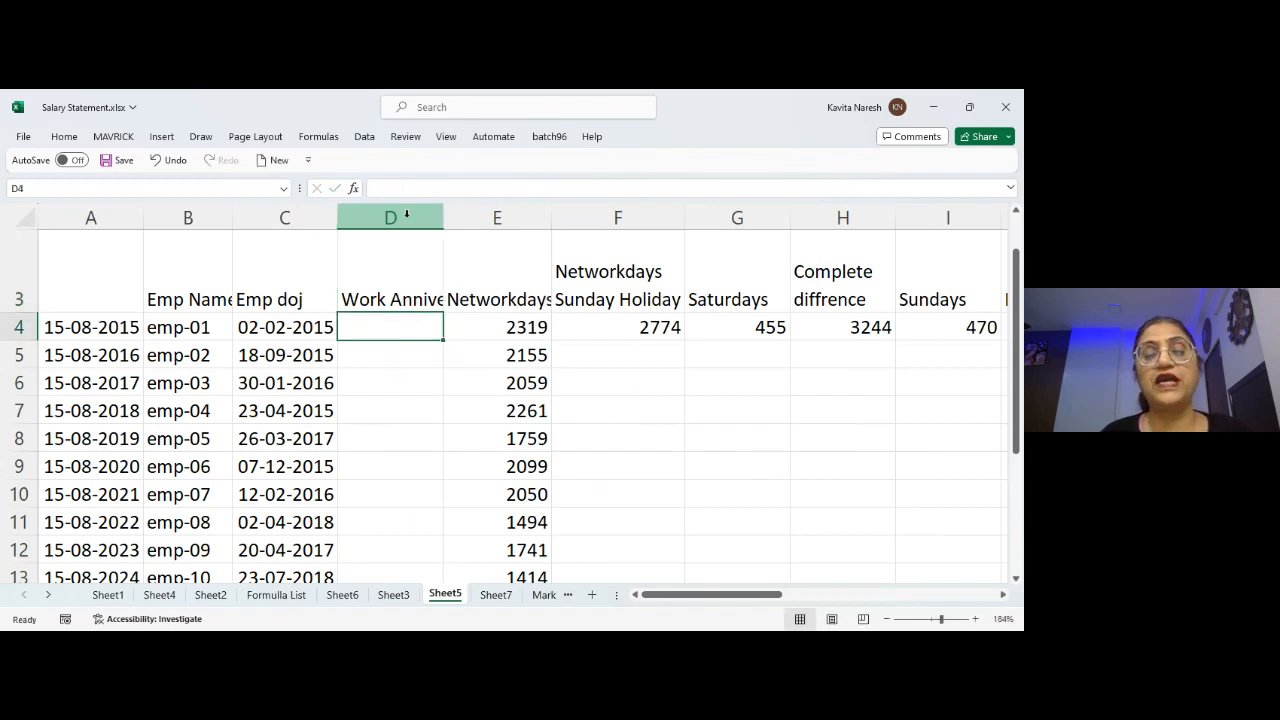
- Begin an IF formula with a nested AND in D4, using month(C4)=month(today()) as the first condition
type("=if(")
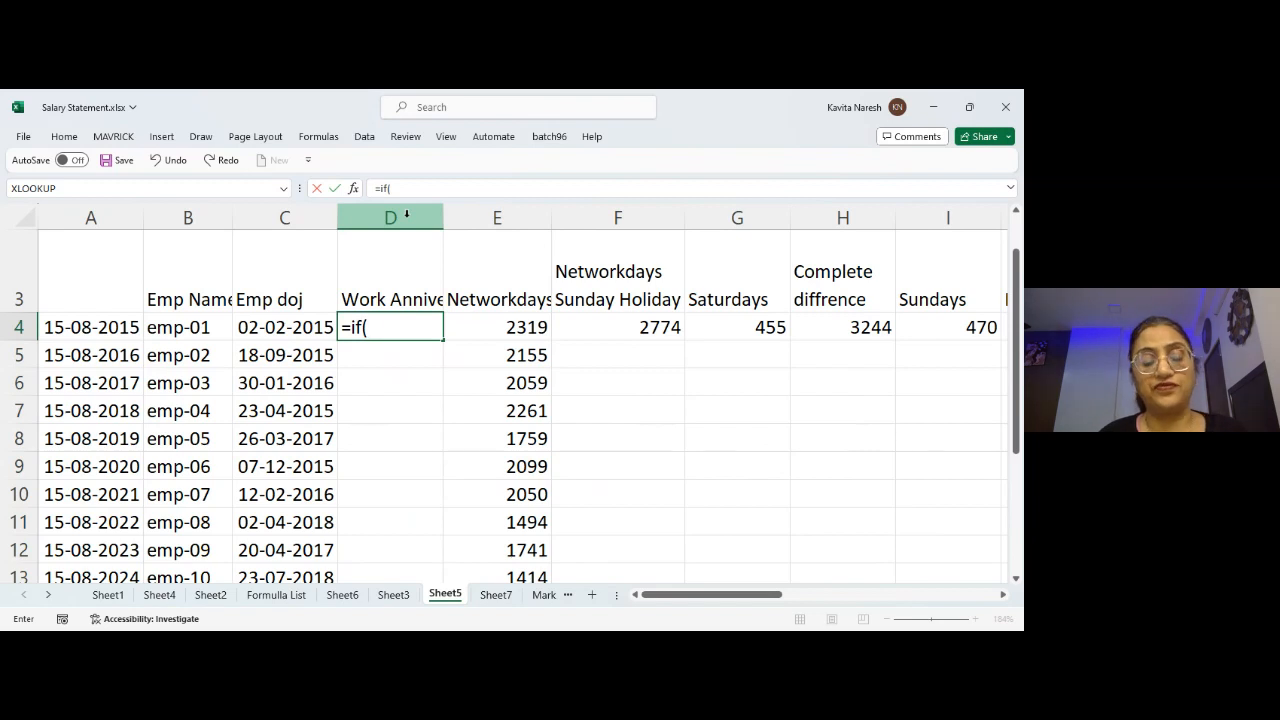
type("and(")
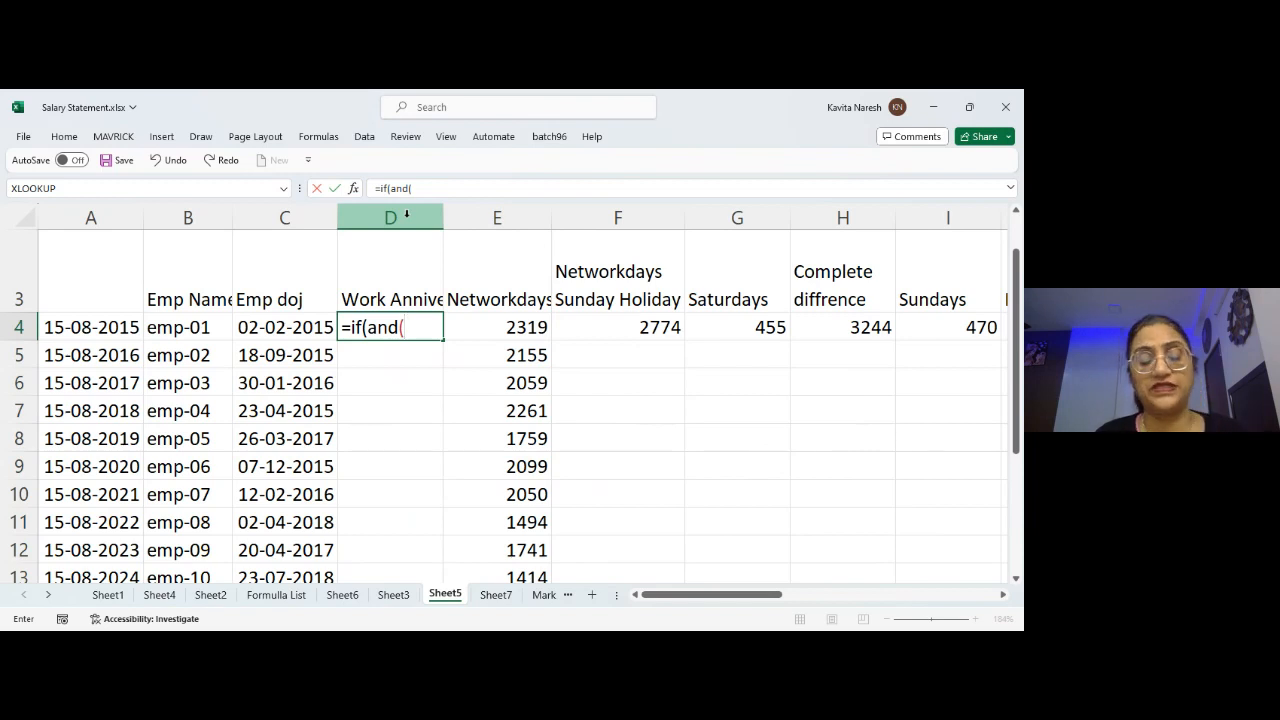
type("mon")
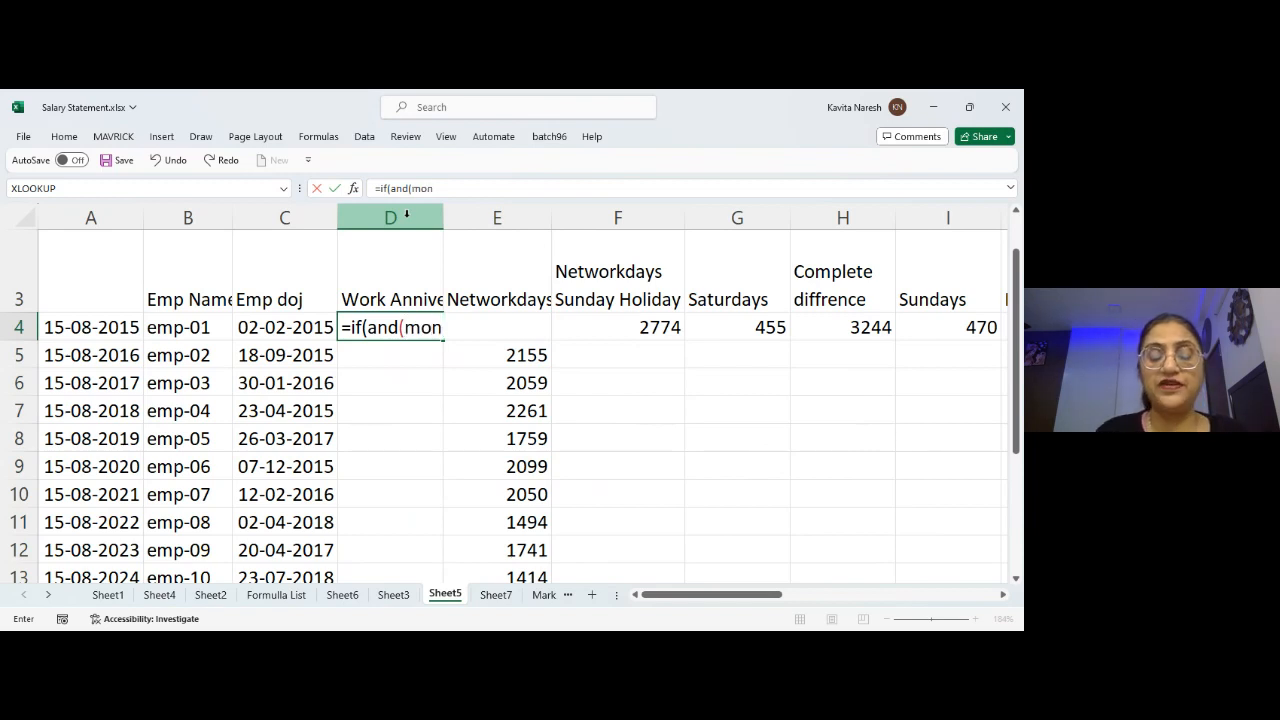
type("th(")
key("Left")
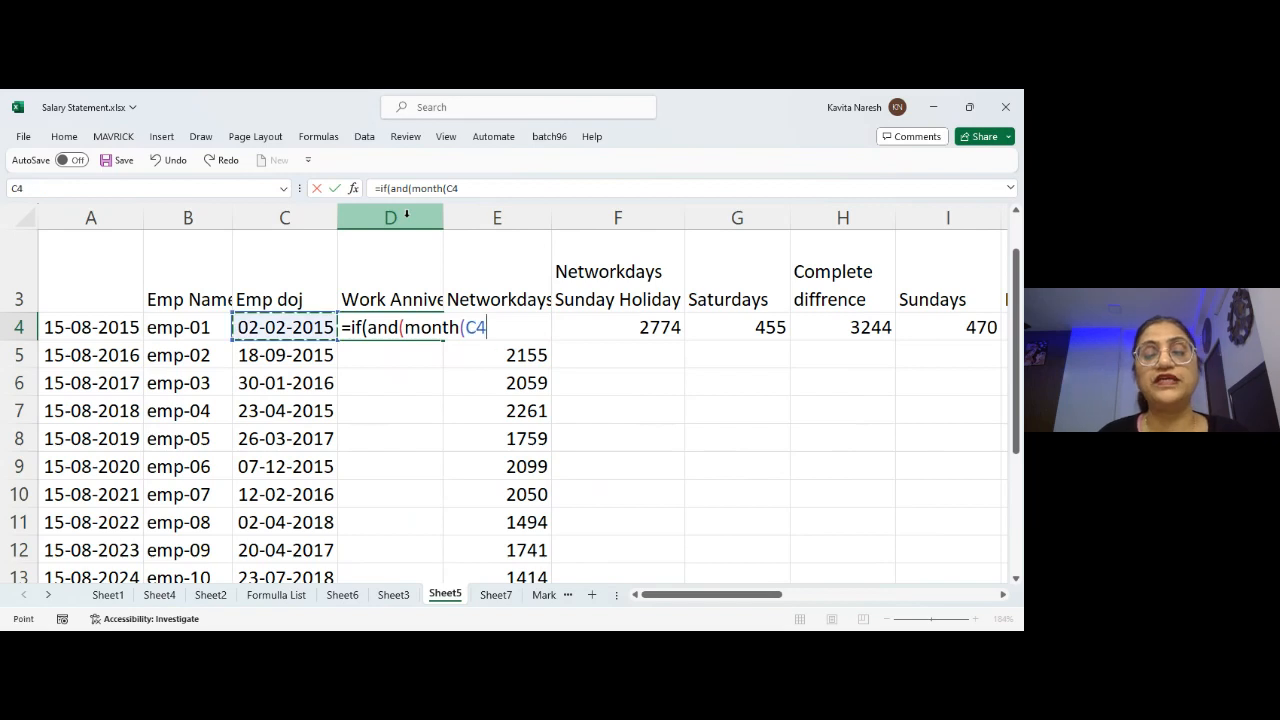
type(")=")
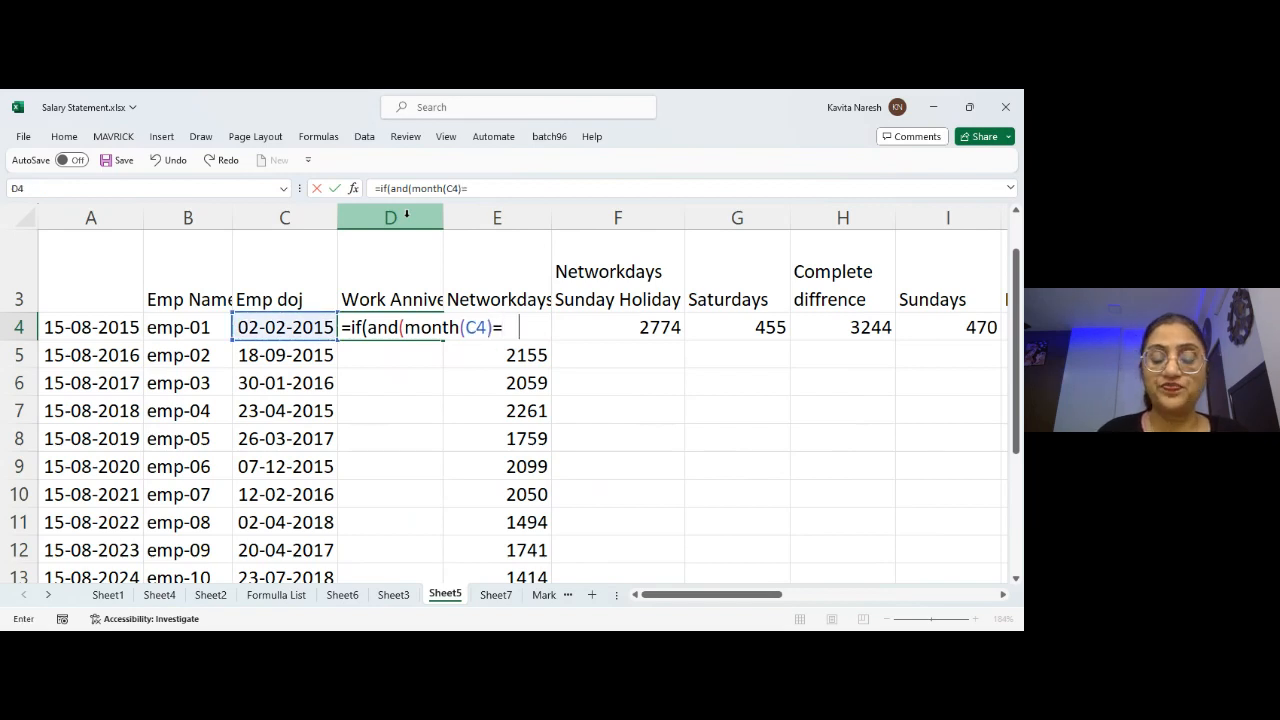
type("month(")
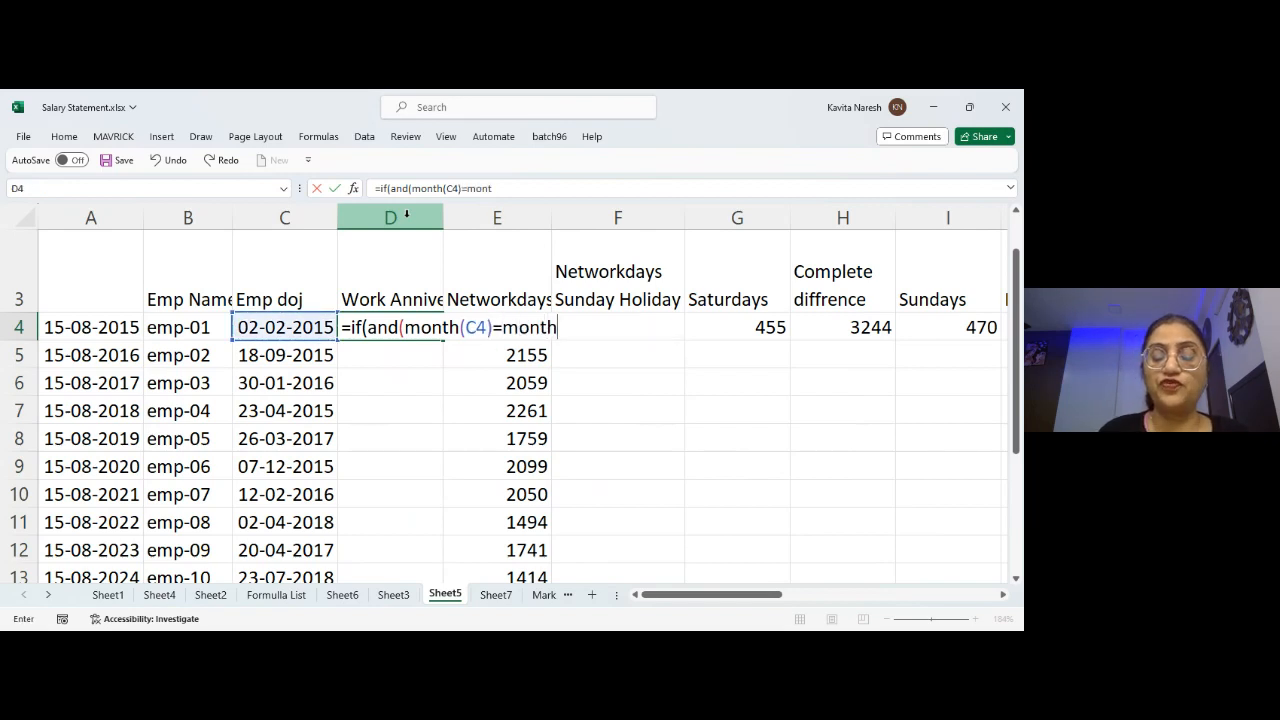
type("today(")
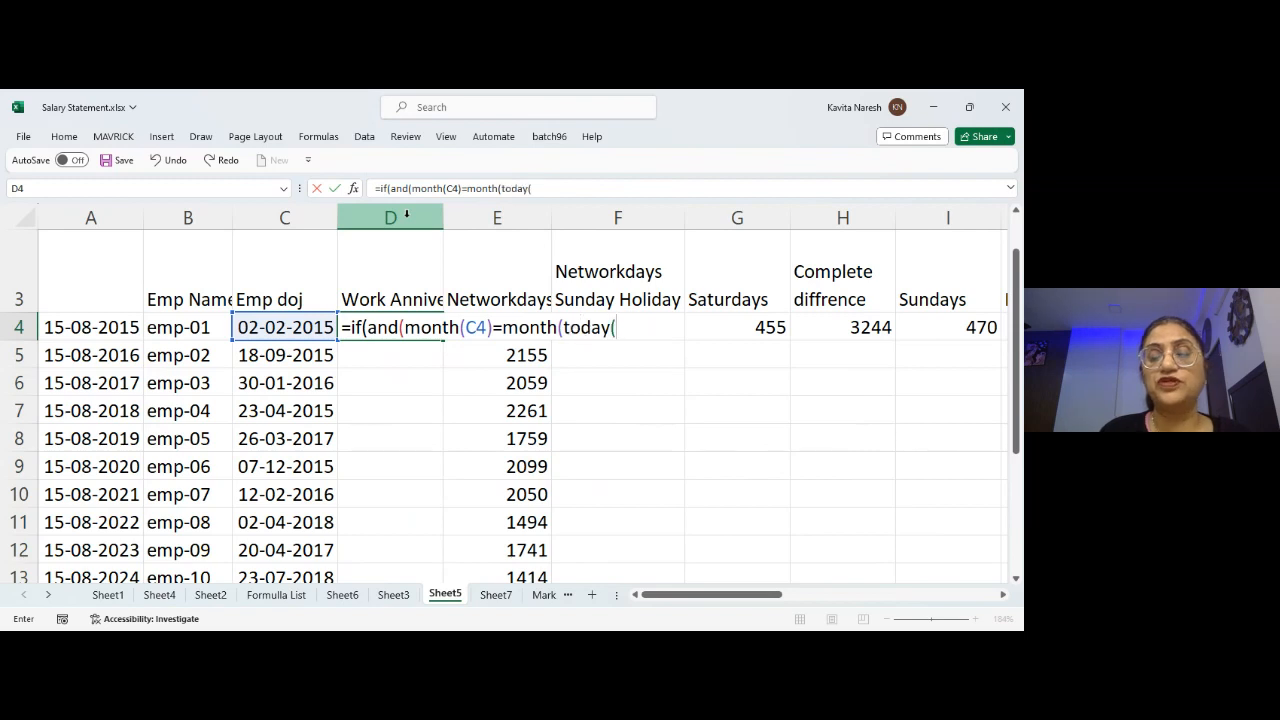
type("))")
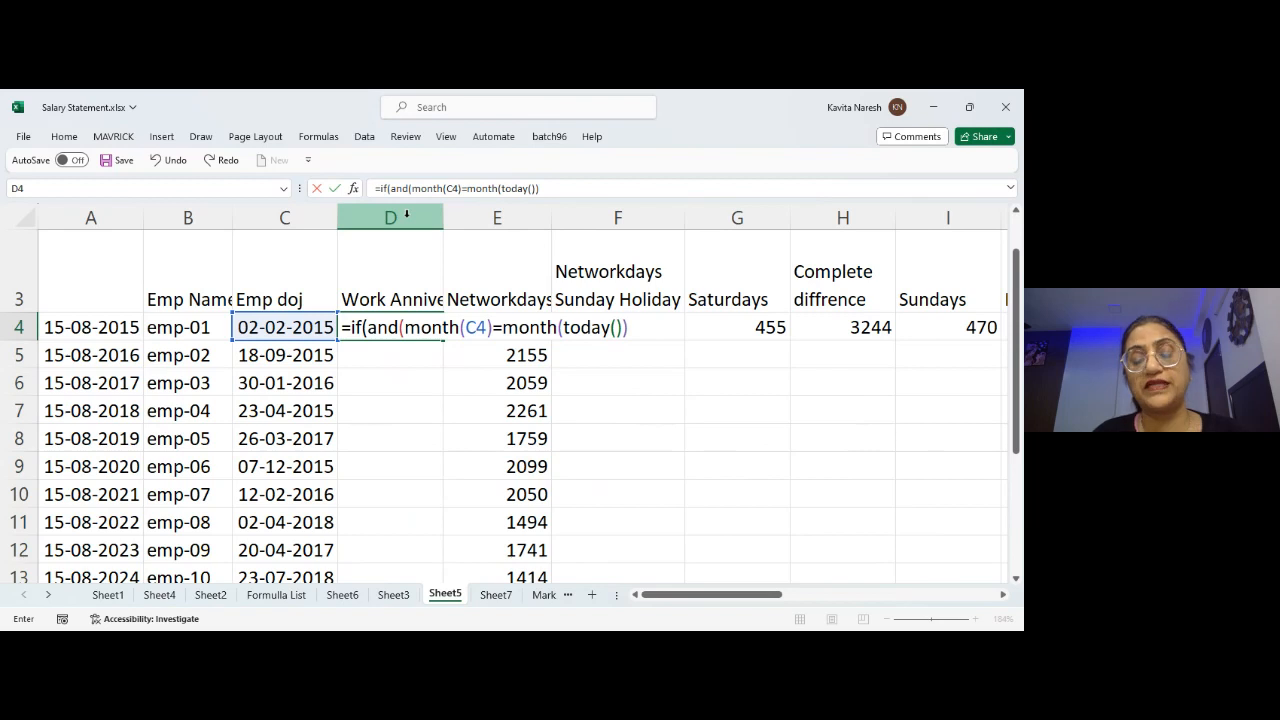
type(",")
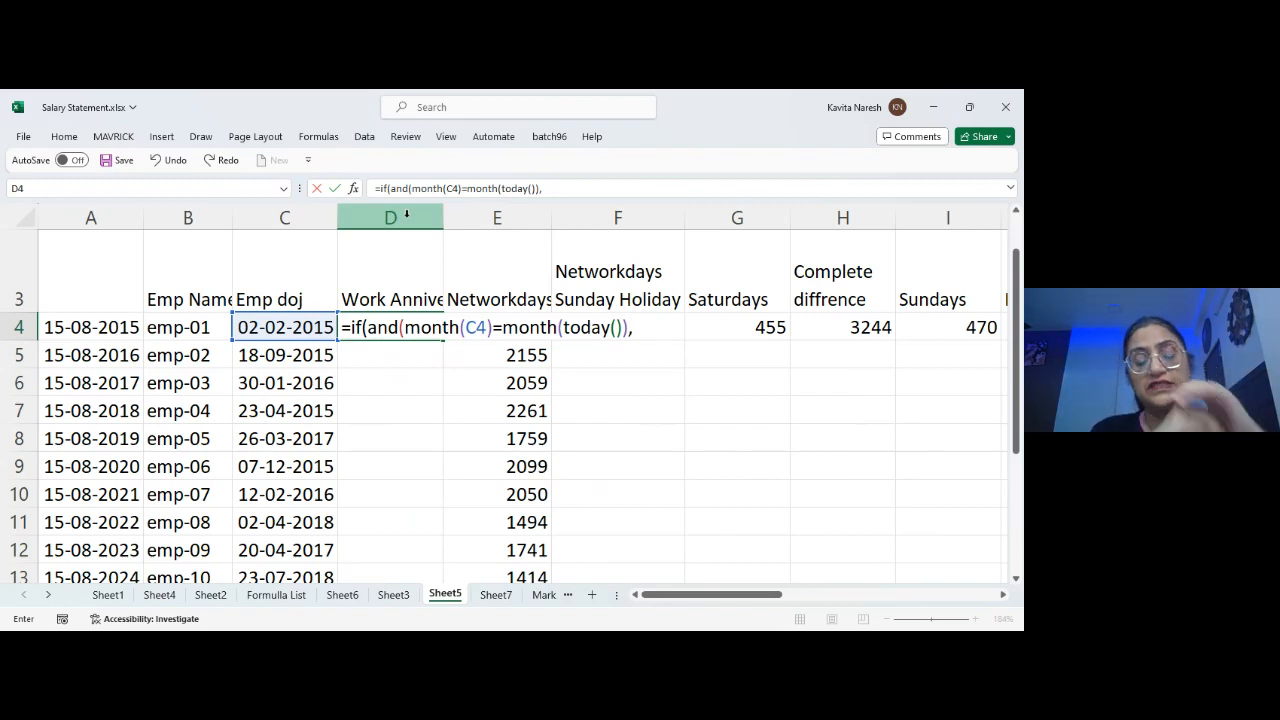
- Add day(C4)=day(today()) as the second AND condition in D4's IF formula and close the AND
type("day(")
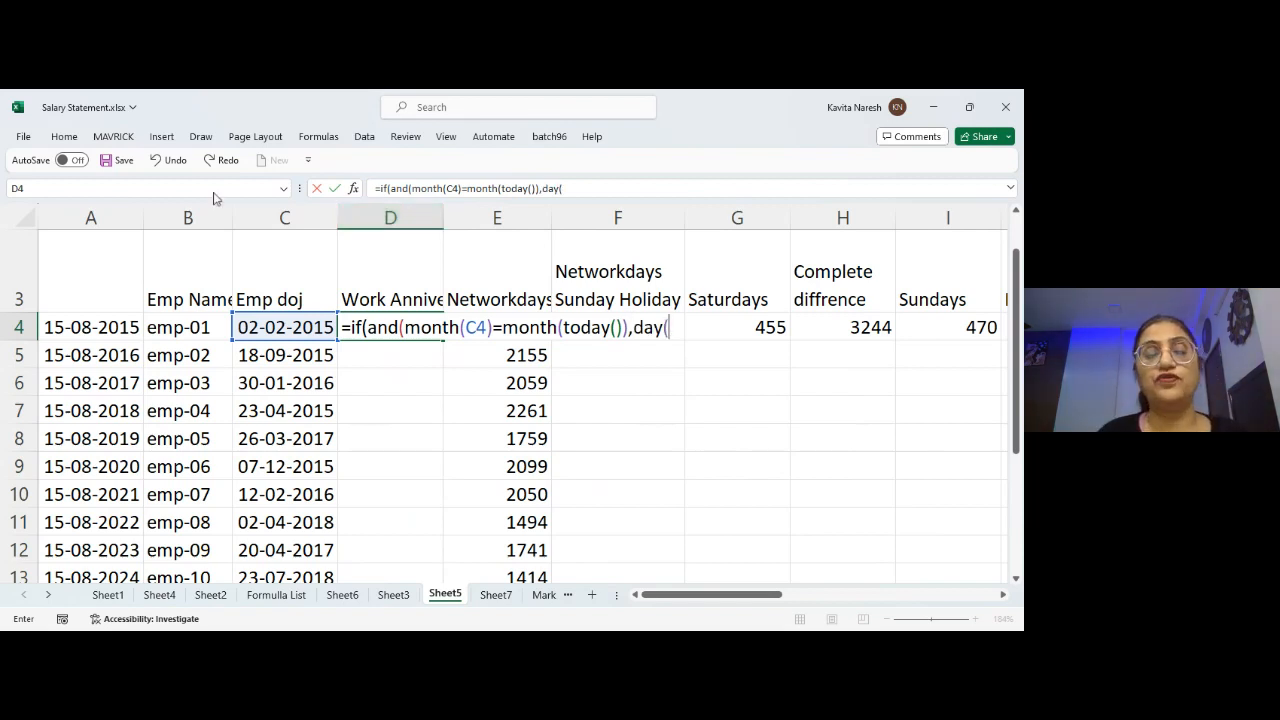
left_click(318, 328)
type(")=m")
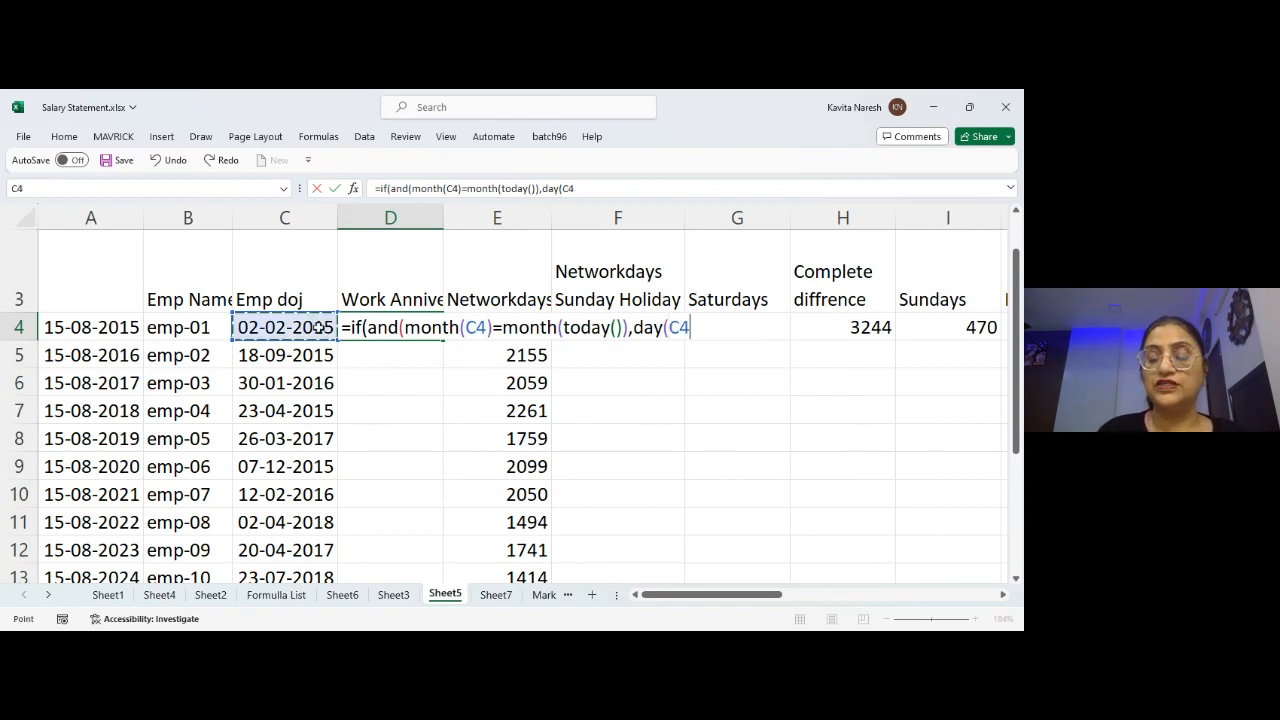
type("on")
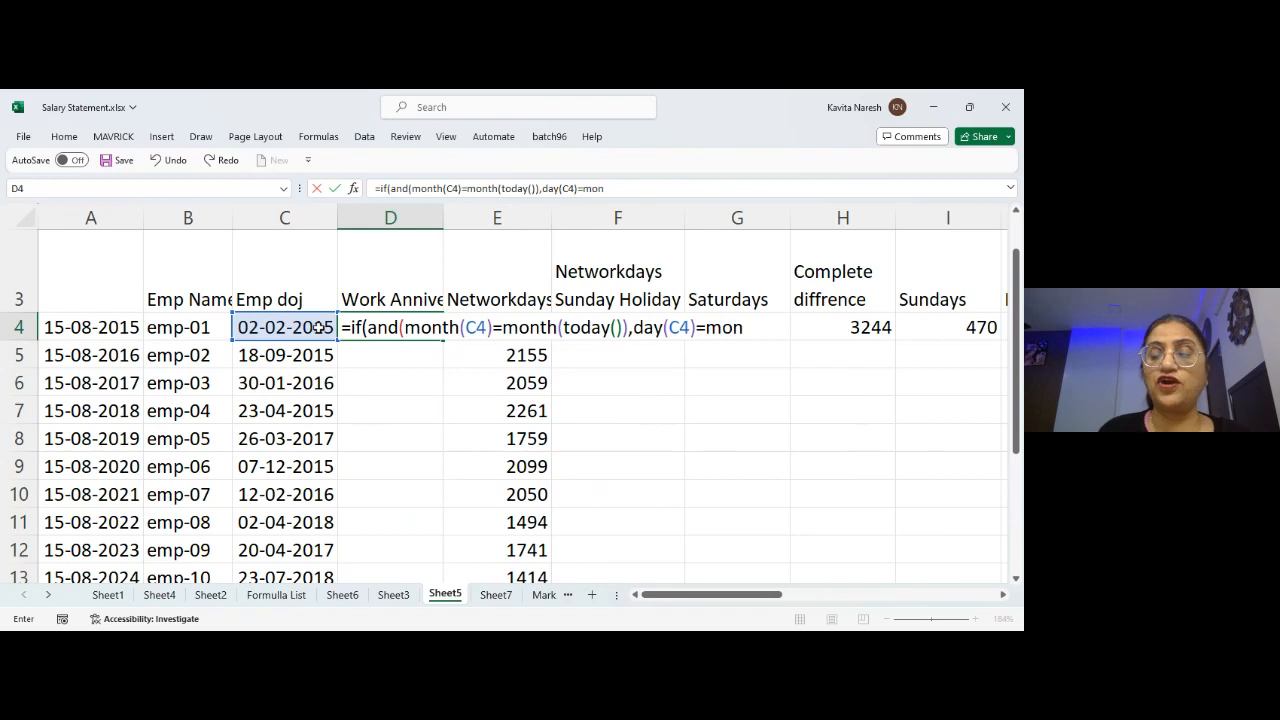
key("BackSpace")
key("BackSpace")
key("BackSpace")
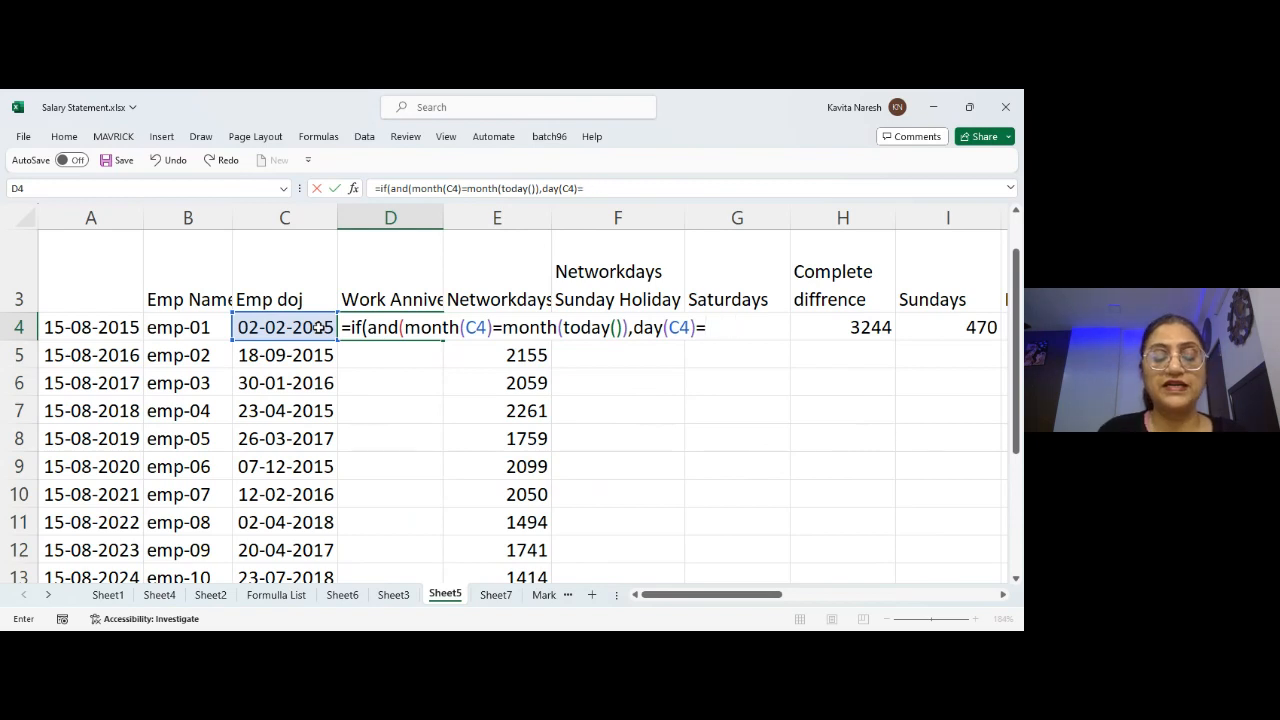
type("day(")
type("to")
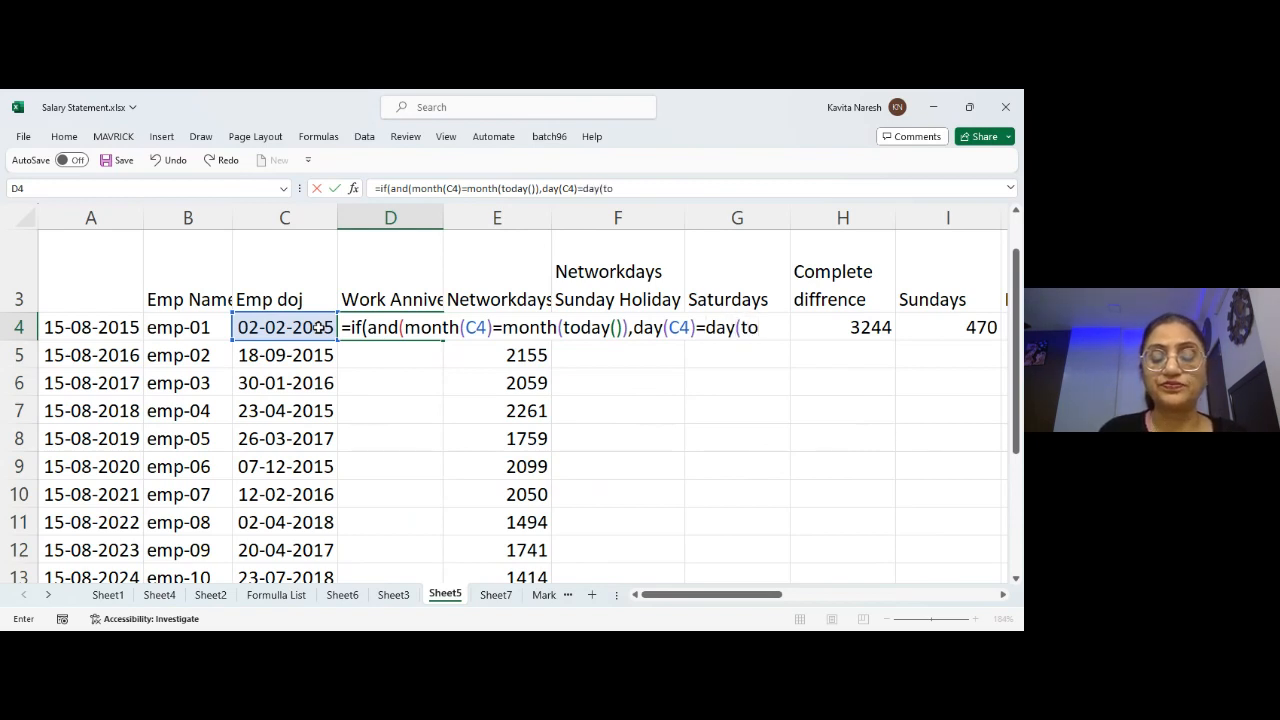
type("da()")
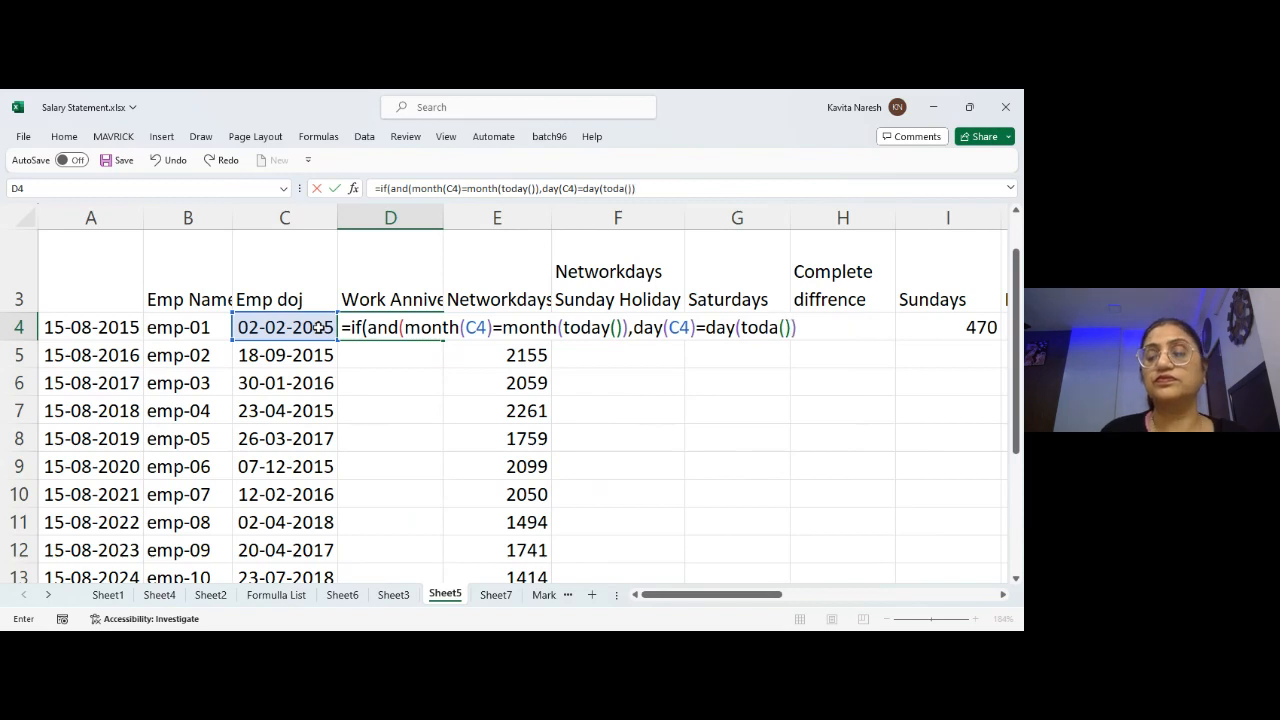
key("BackSpace")
key("BackSpace")
type("y())")
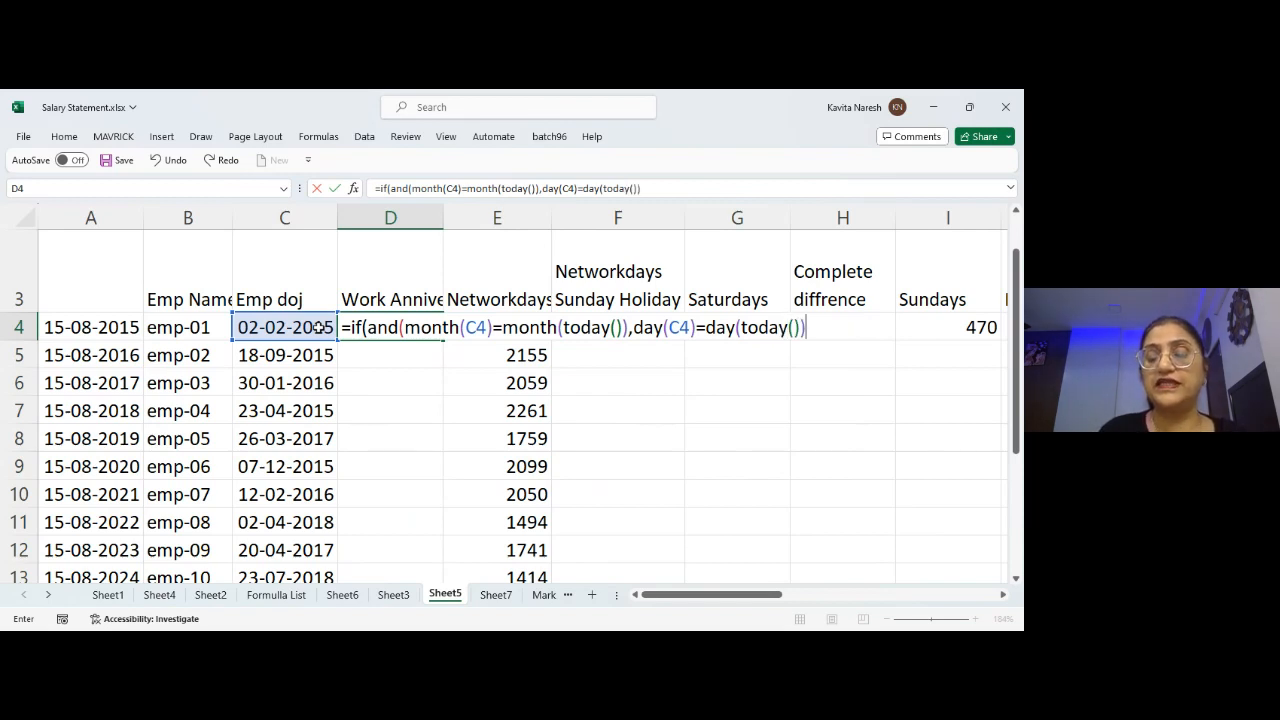
type(")")
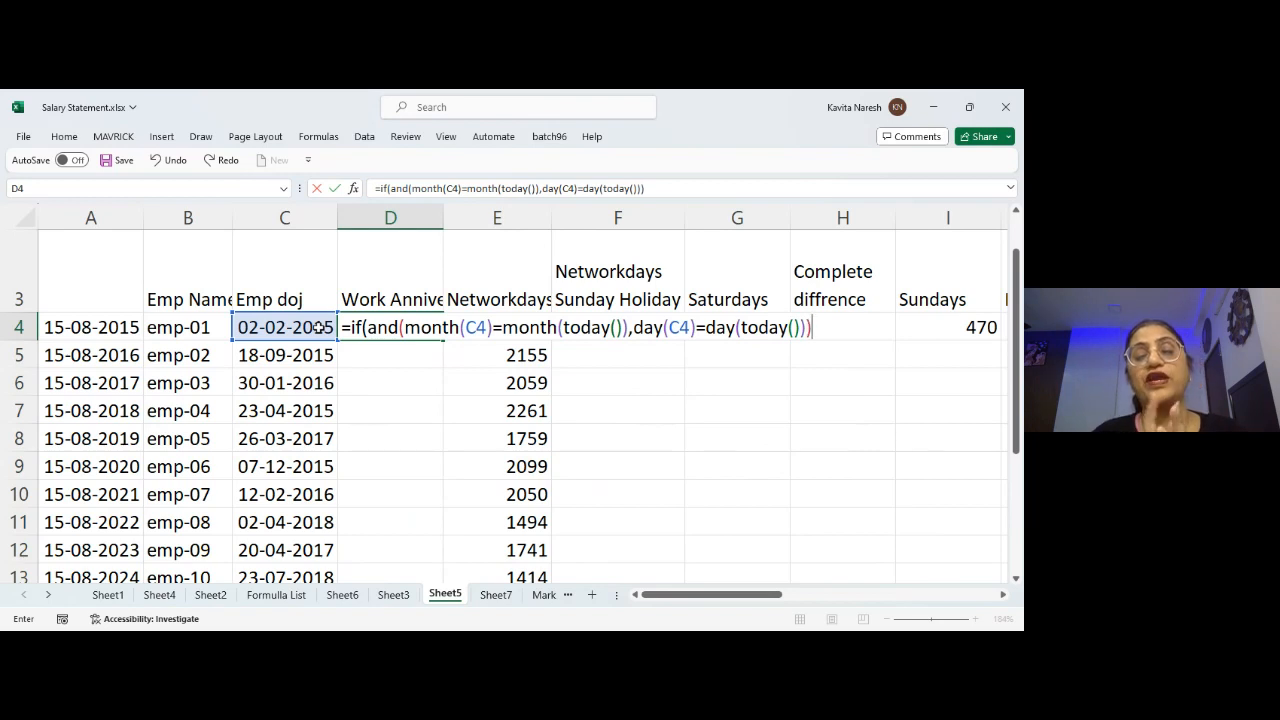
- Complete D4's IF formula with "Happy Work Anni" as the true result and, on a new line, an empty string as the false result
type(",.")
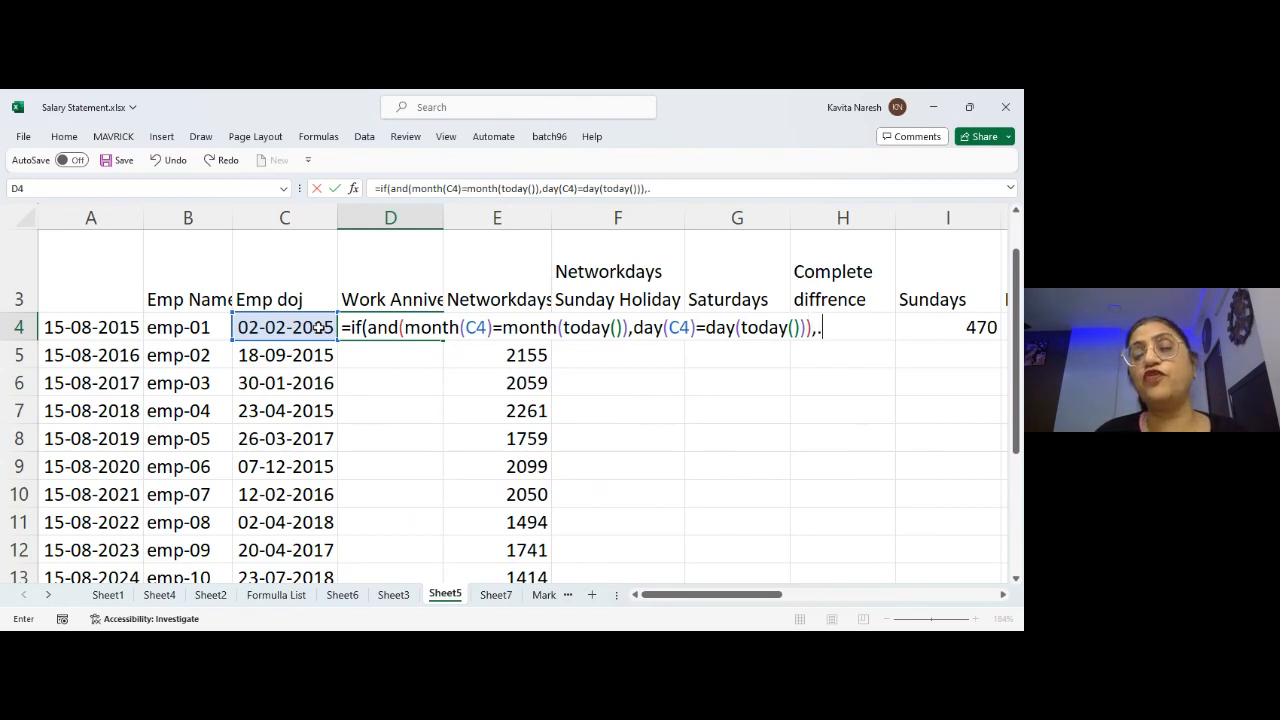
key("BackSpace")
type("\"Hap")
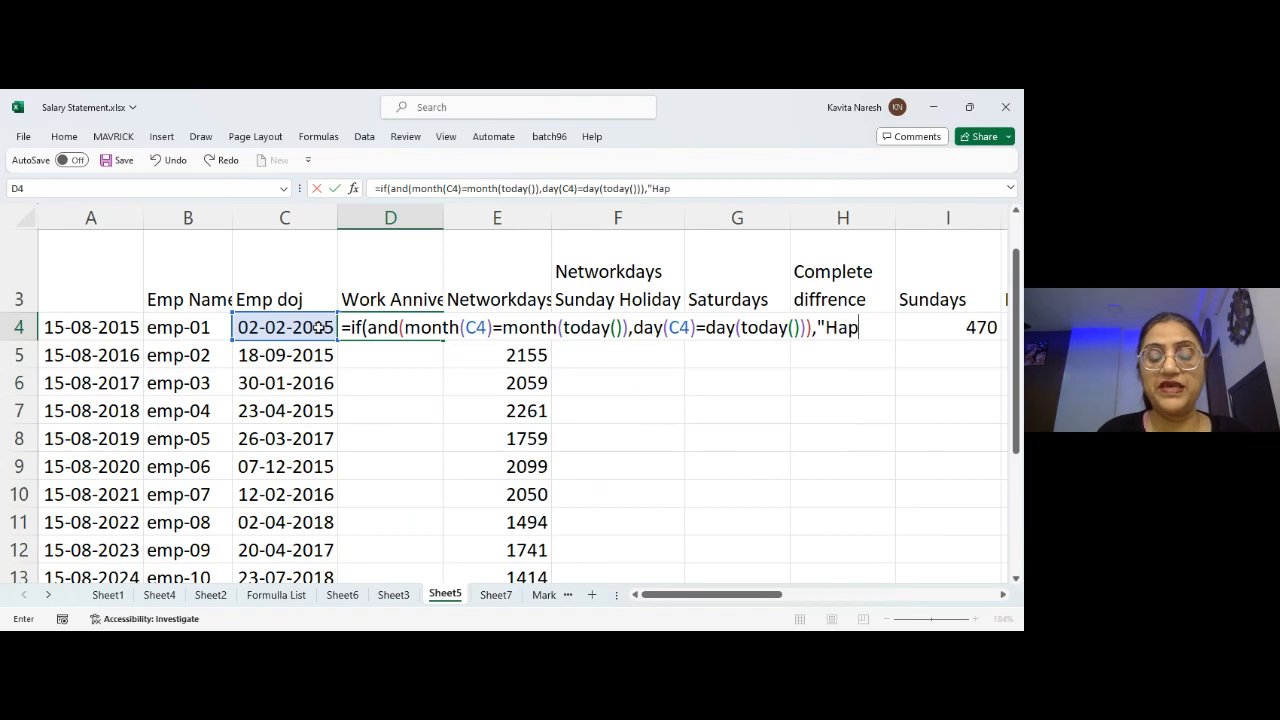
type("py Work W")
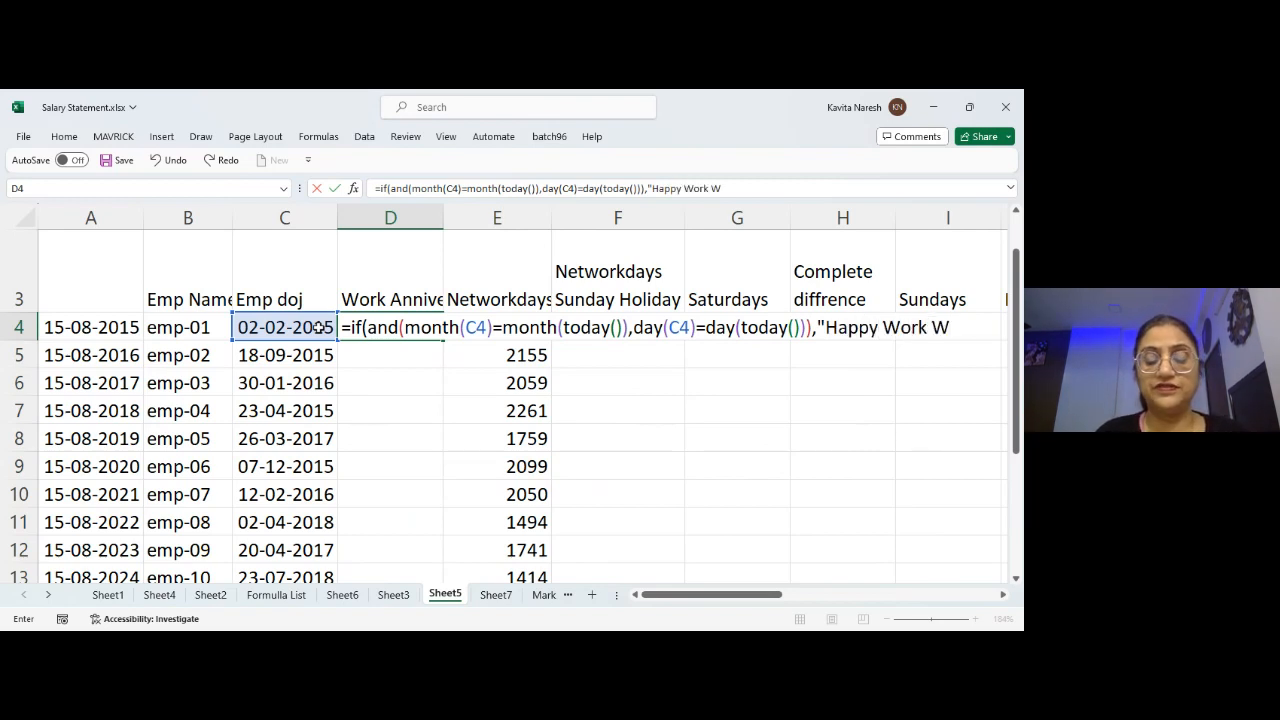
key("BackSpace")
type("Anni")
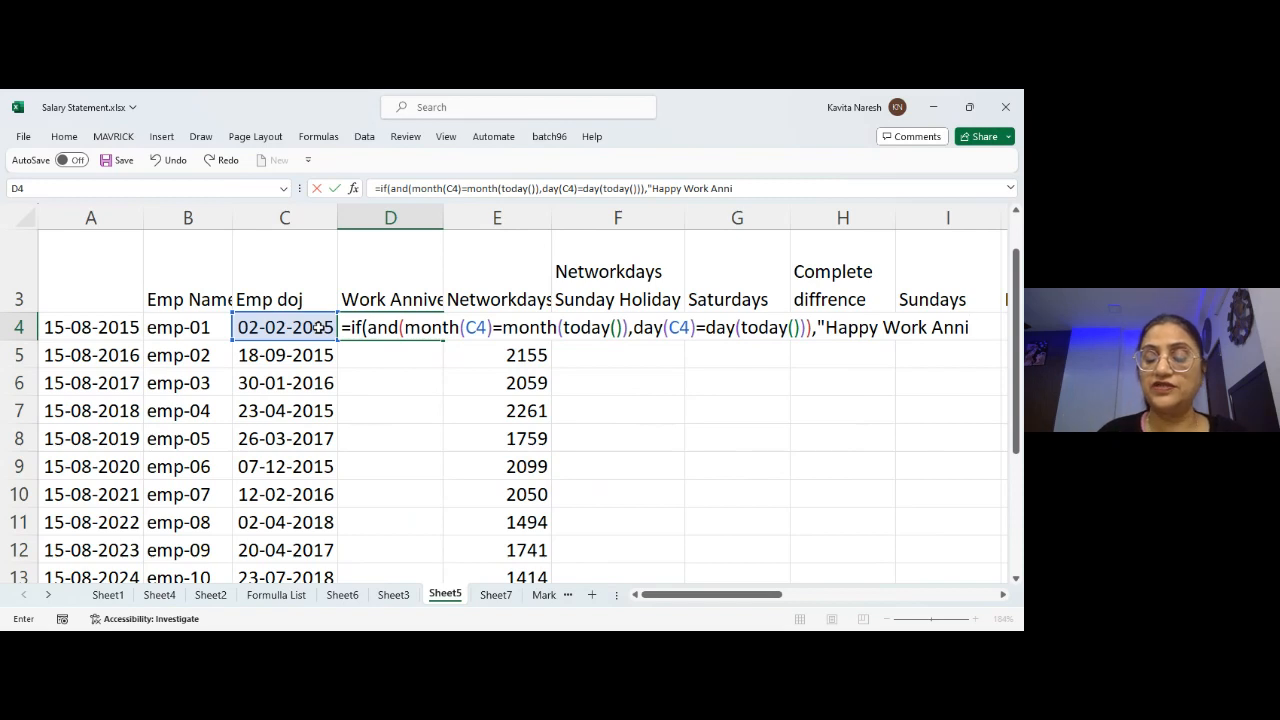
type("\"")
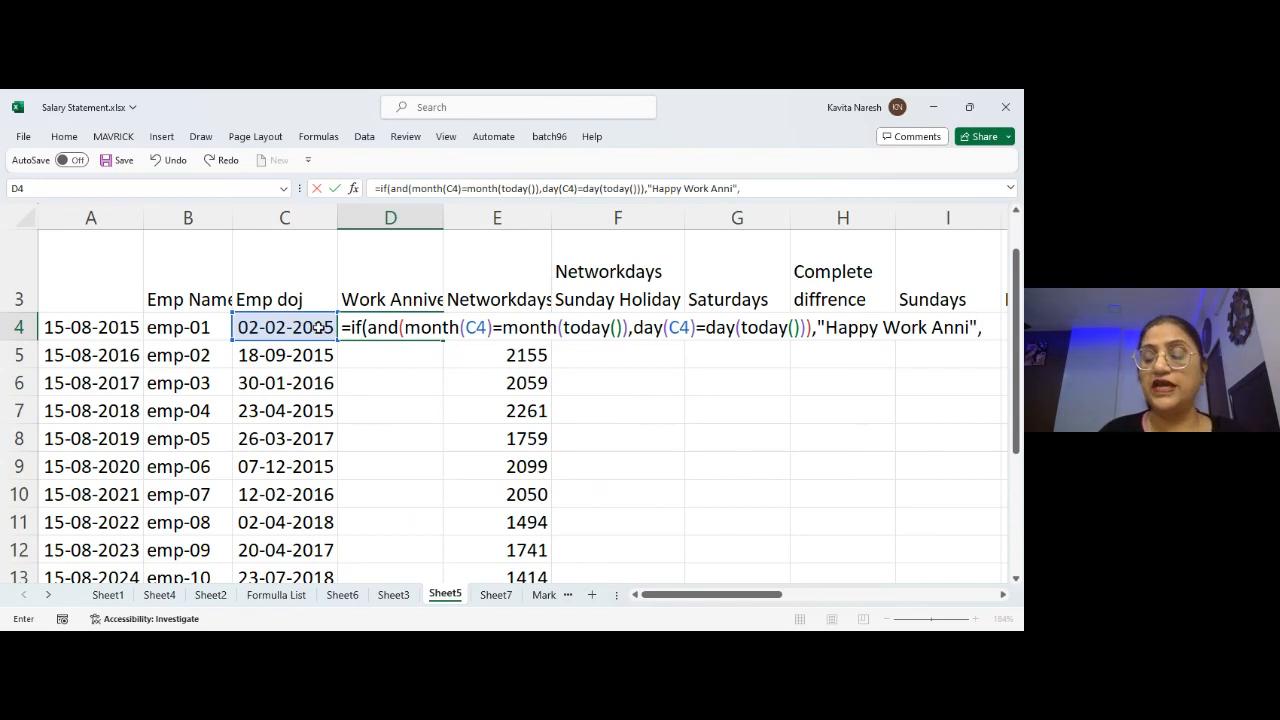
type(",")
key("alt+Return")
type("\"\")")
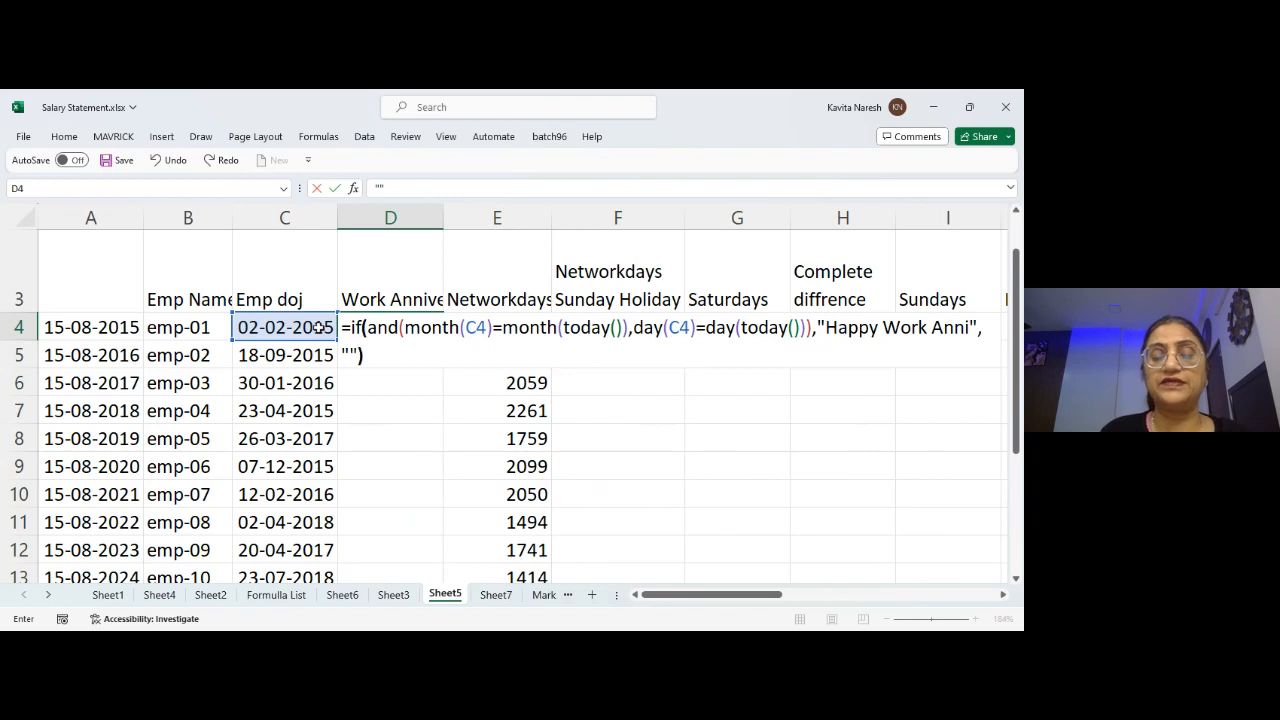
key("Return")
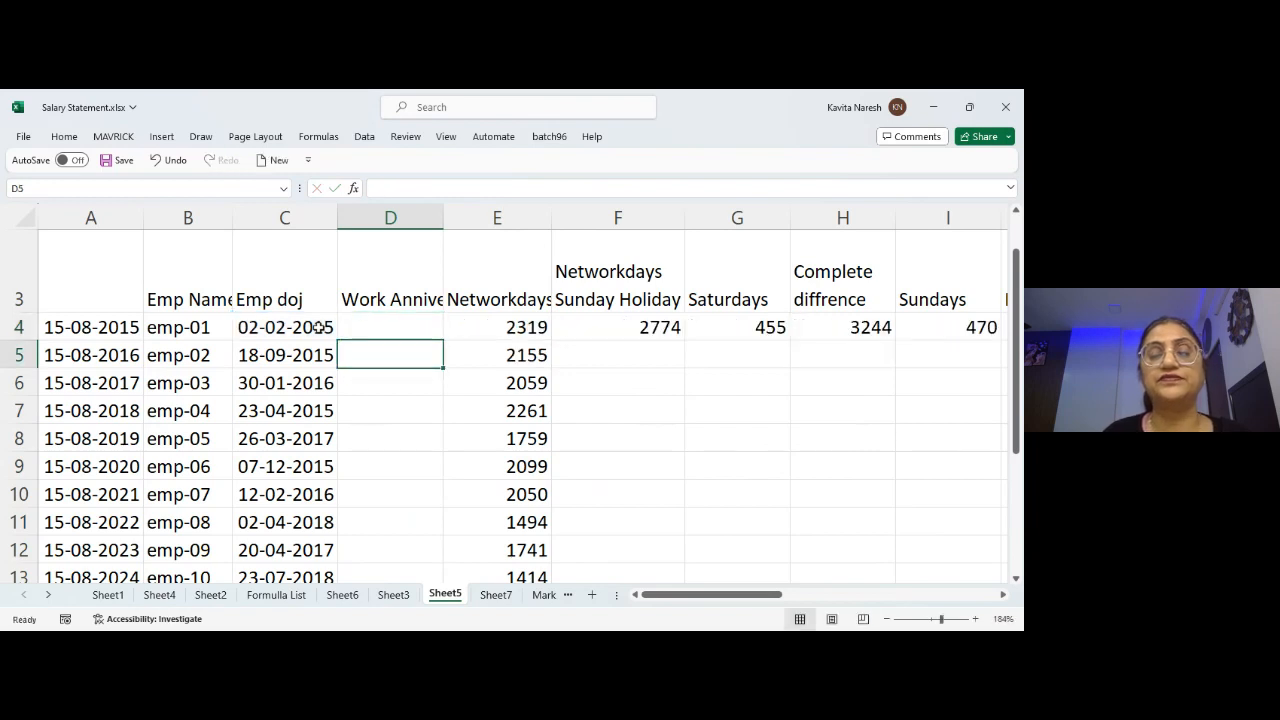
- Fill the work anniversary formula from D4 down to D16 and check the end of the filled range
left_click(394, 322)
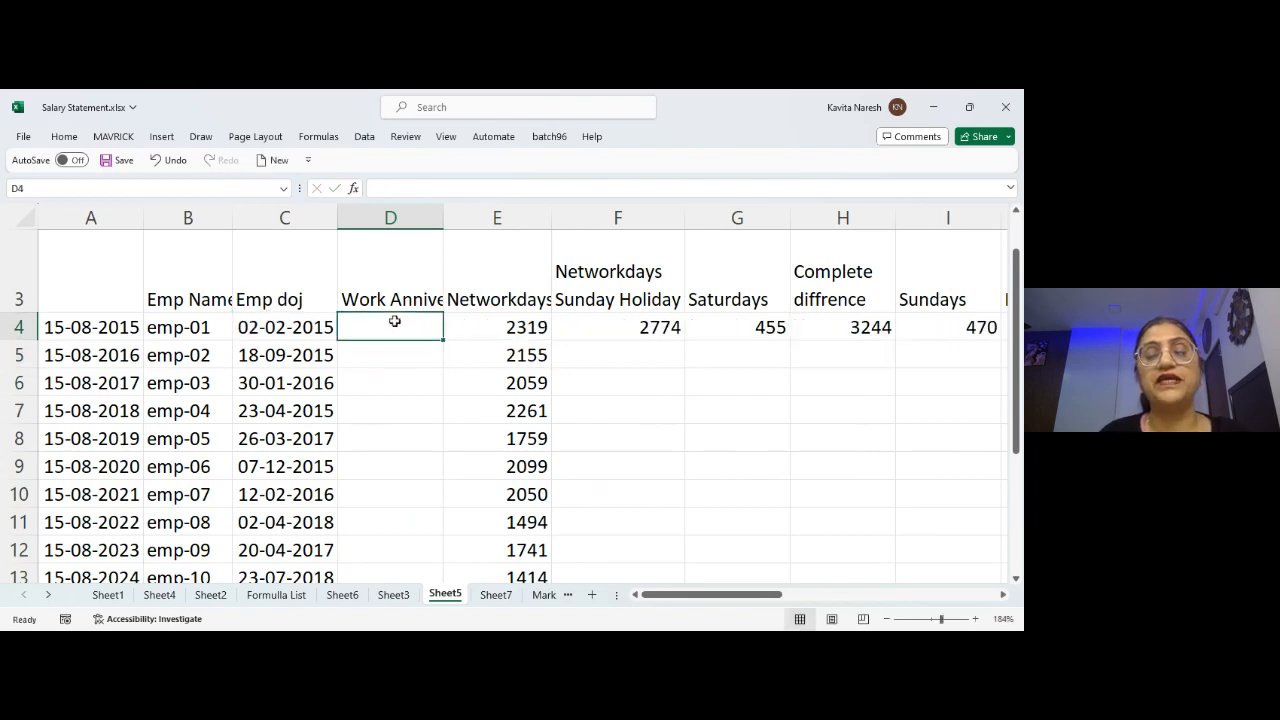
double_click(443, 338)
left_click(423, 330)
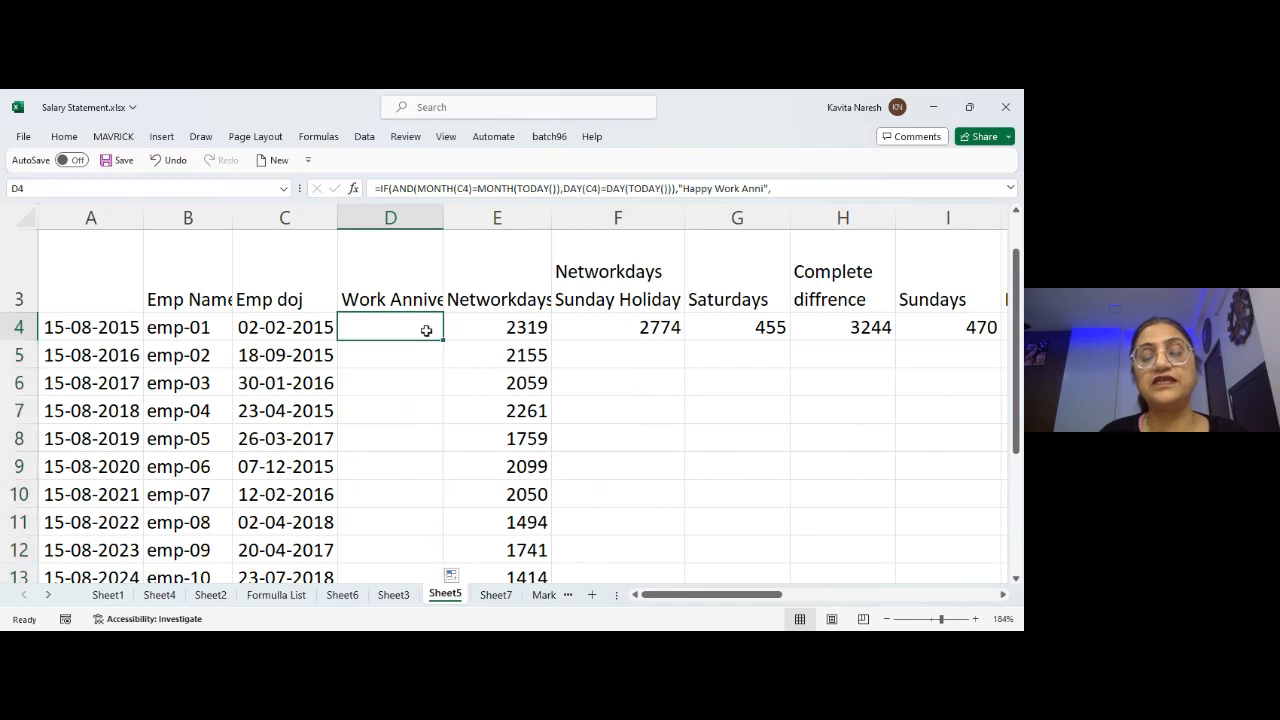
key("ctrl+Down")
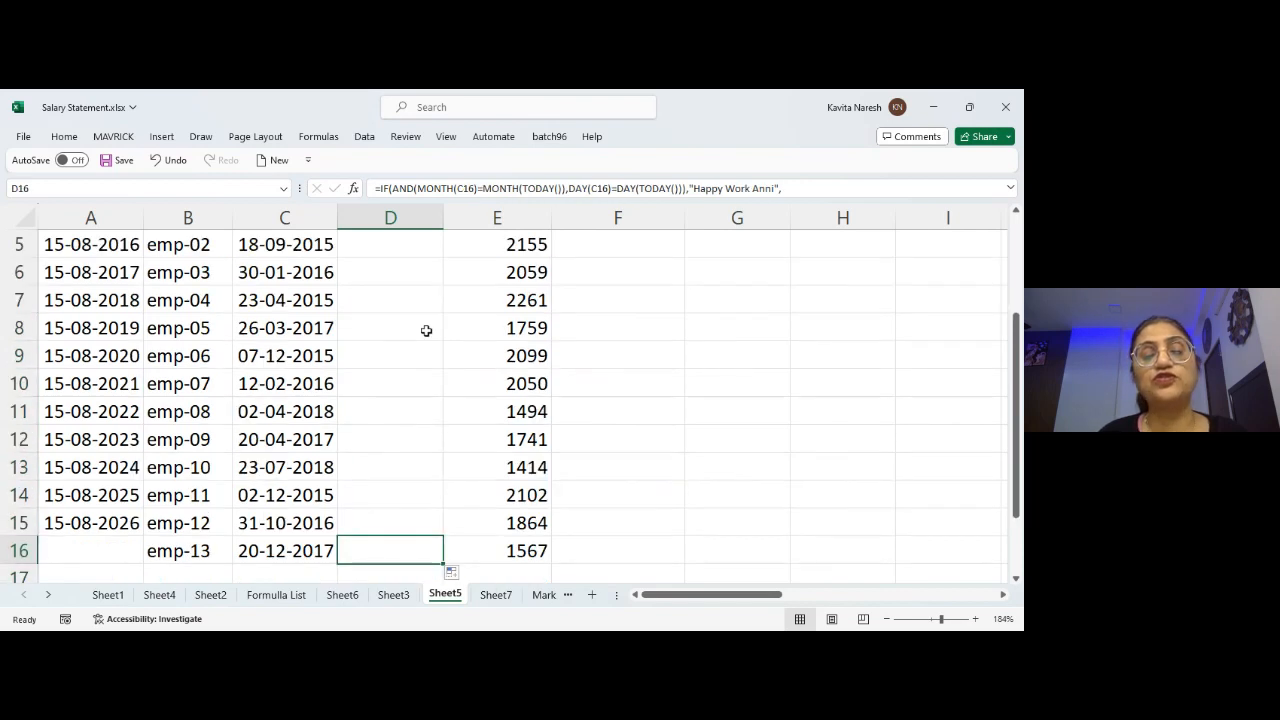
key("ctrl+Up")
key("Down")
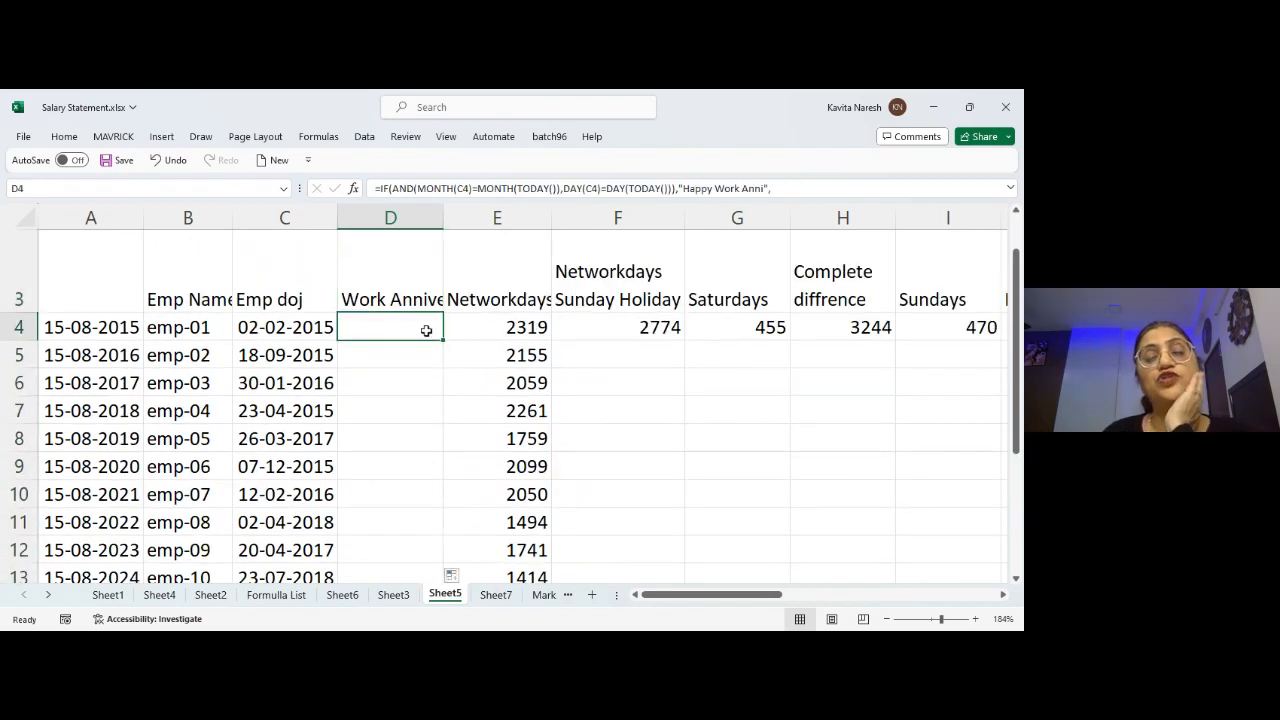
- Change emp-04's joining date in C7 to 21-12-2015 and autofit the width of column D
key("Left")
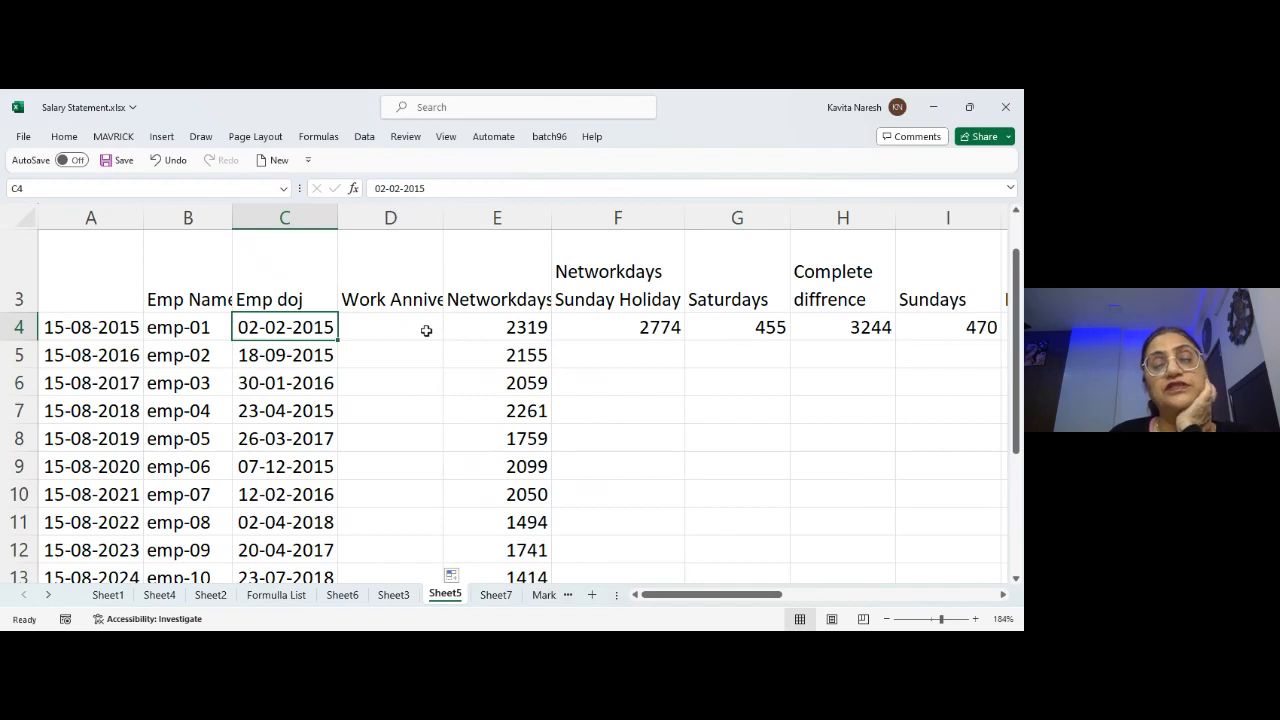
key("Down")
key("Down")
key("Down")
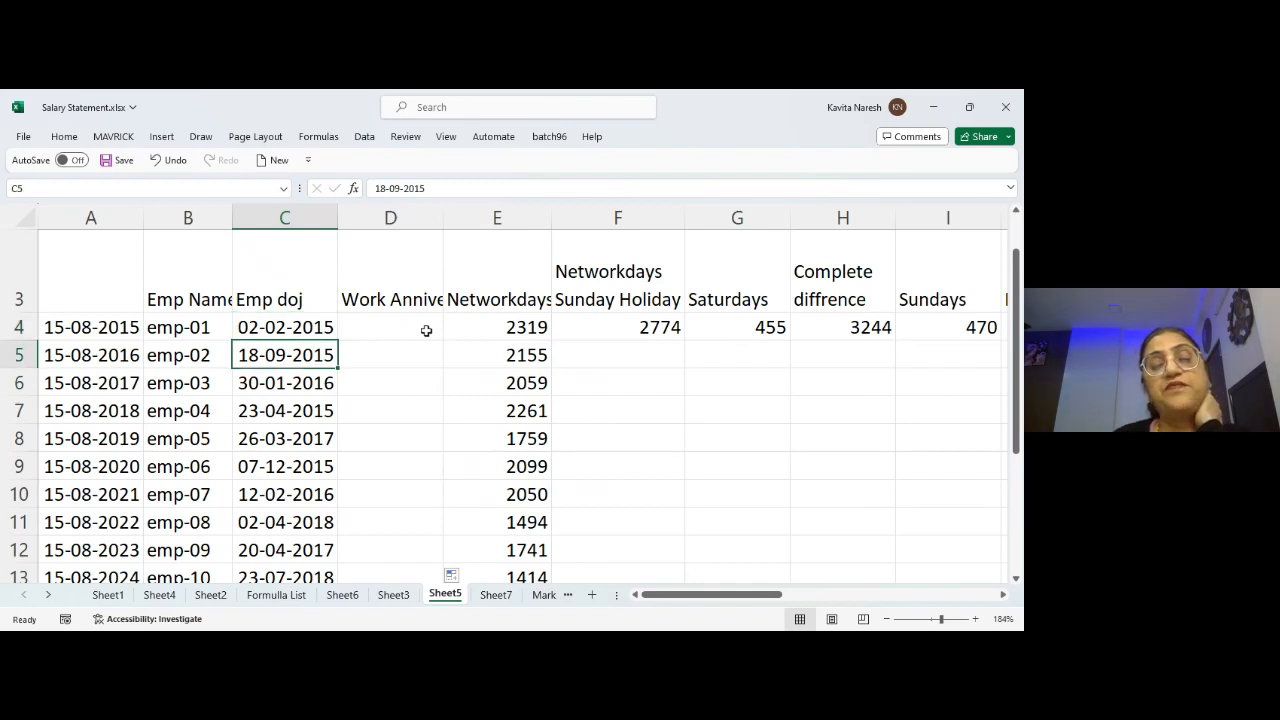
key("F2")
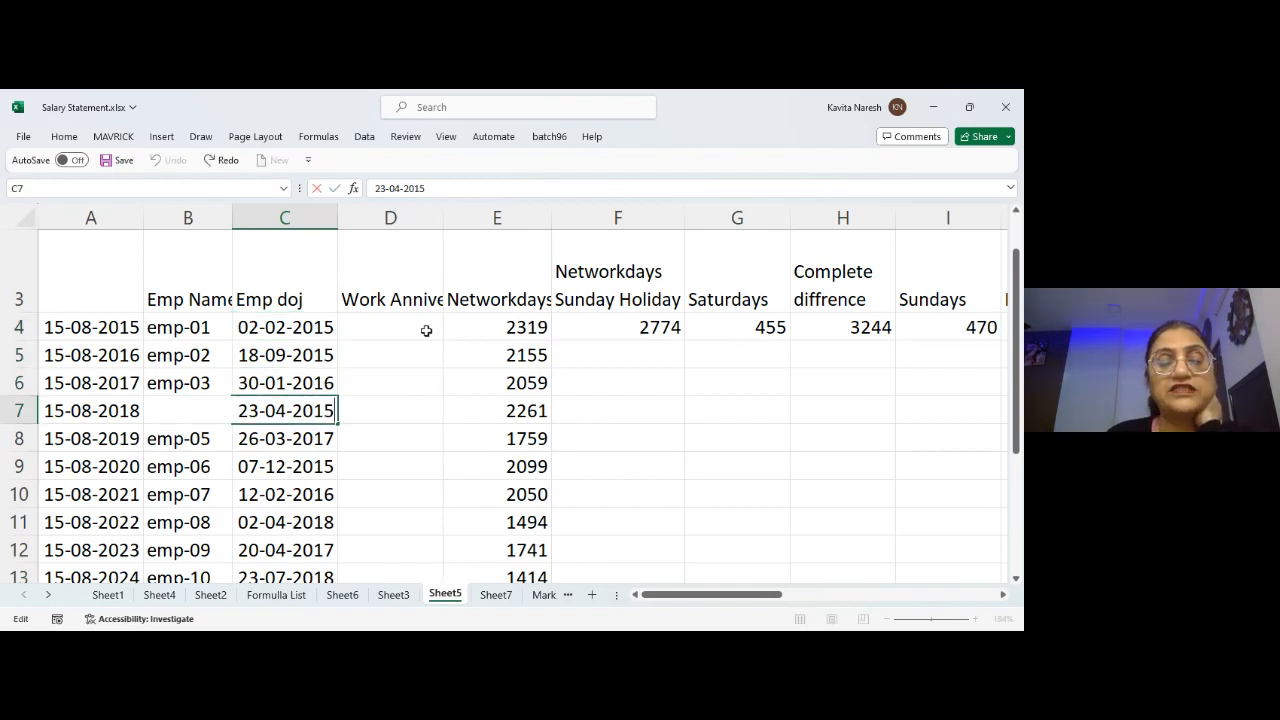
key("Left")
key("Left")
key("Left")
key("Left")
key("Left")
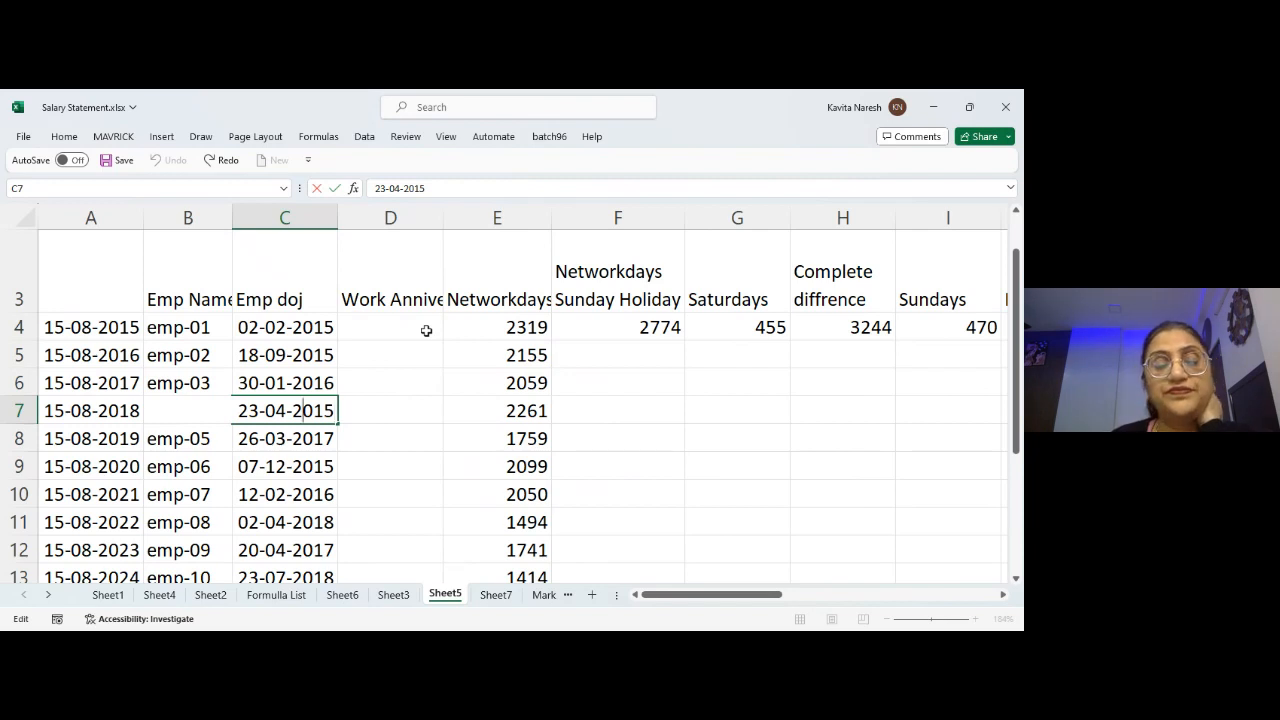
key("BackSpace")
key("BackSpace")
type("12")
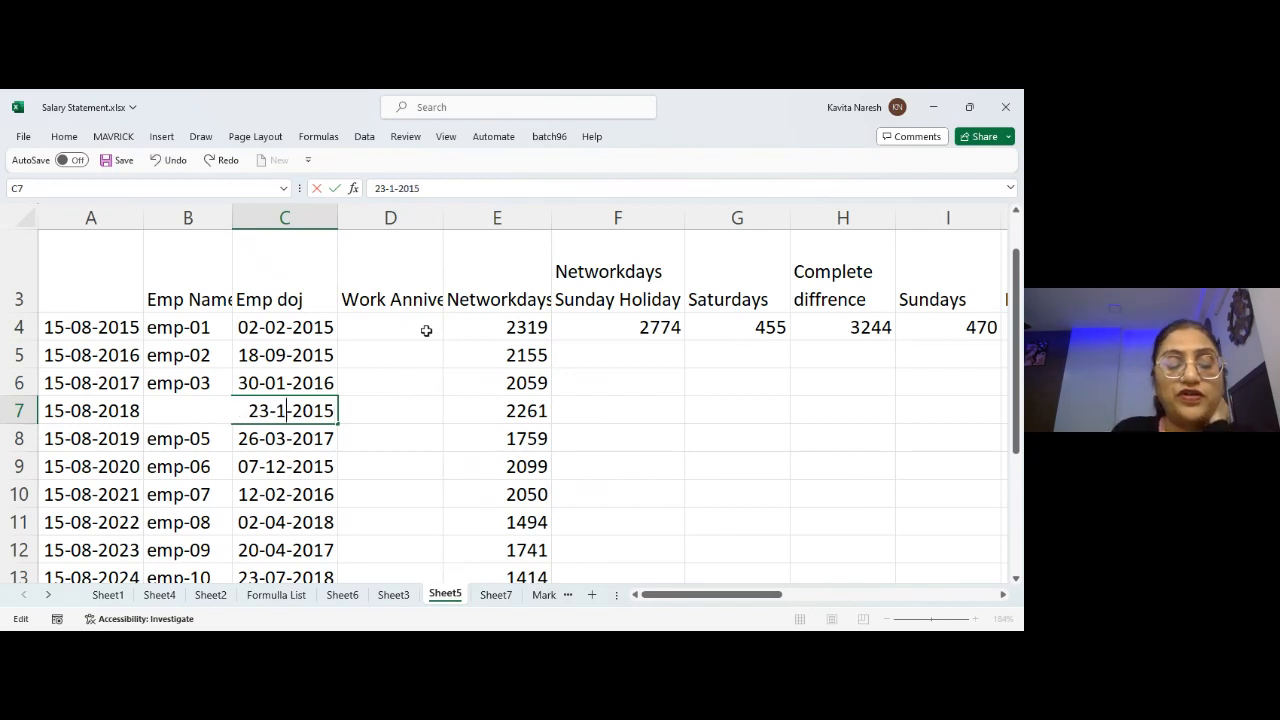
key("Left")
key("Left")
key("Left")
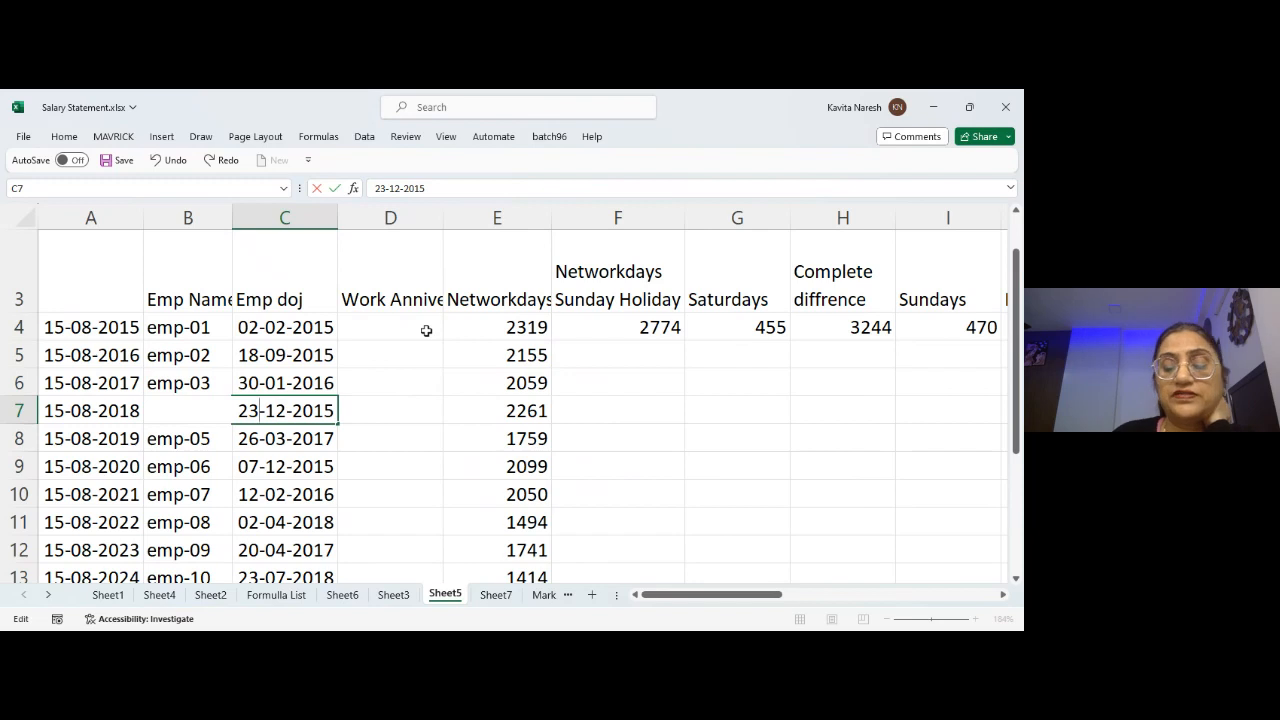
key("BackSpace")
type("1")
key("Return")
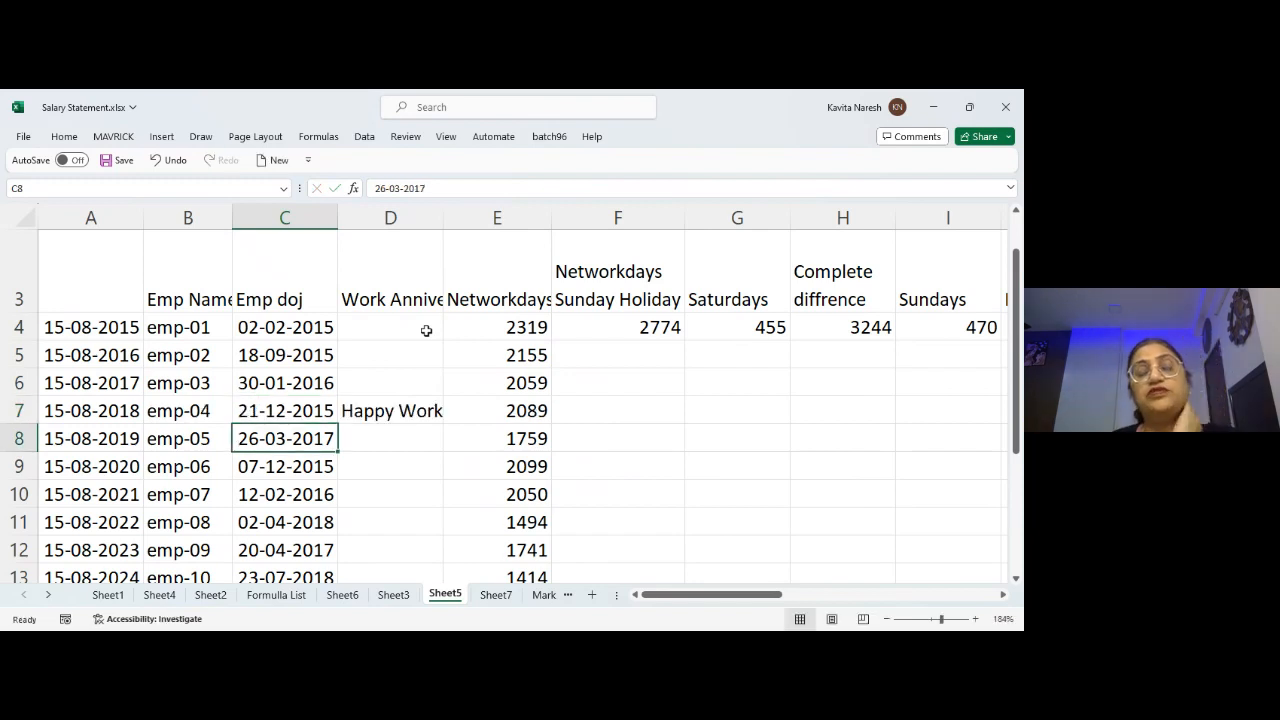
double_click(444, 210)
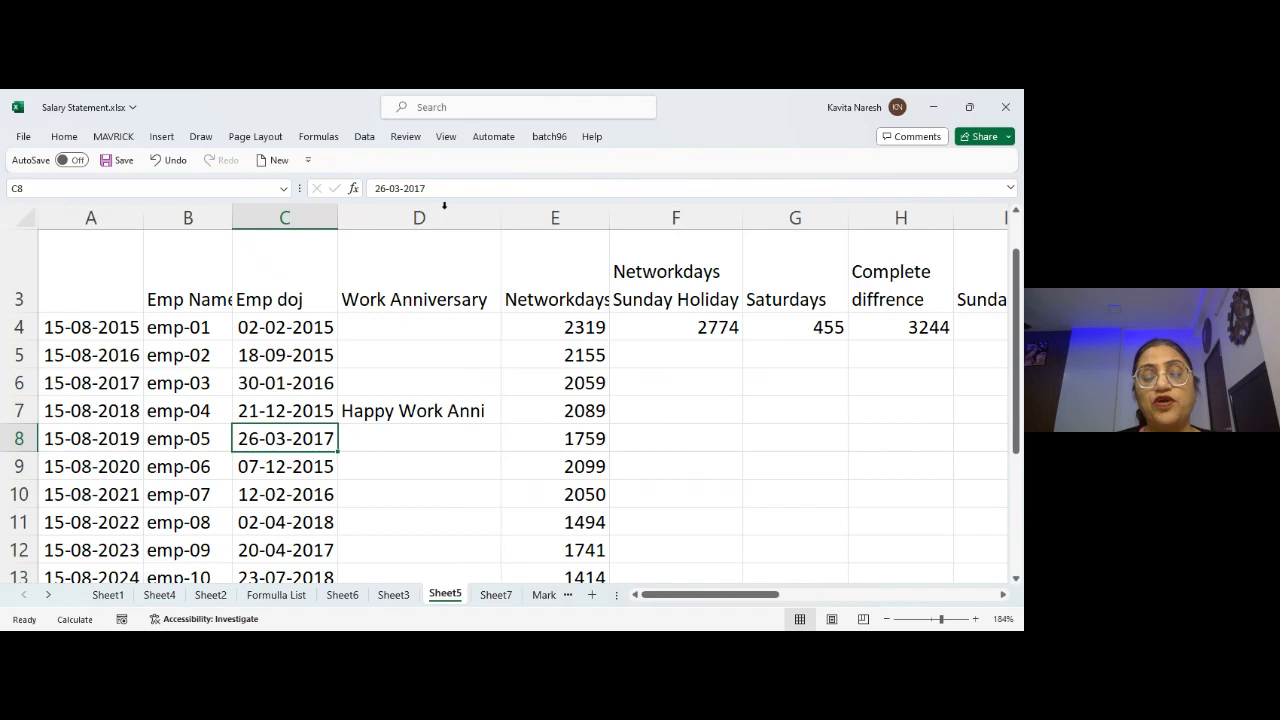
- Examine the MONTH and DAY conditions, the AND wrapper and the TODAY arguments in D4's work anniversary formula
double_click(434, 331)
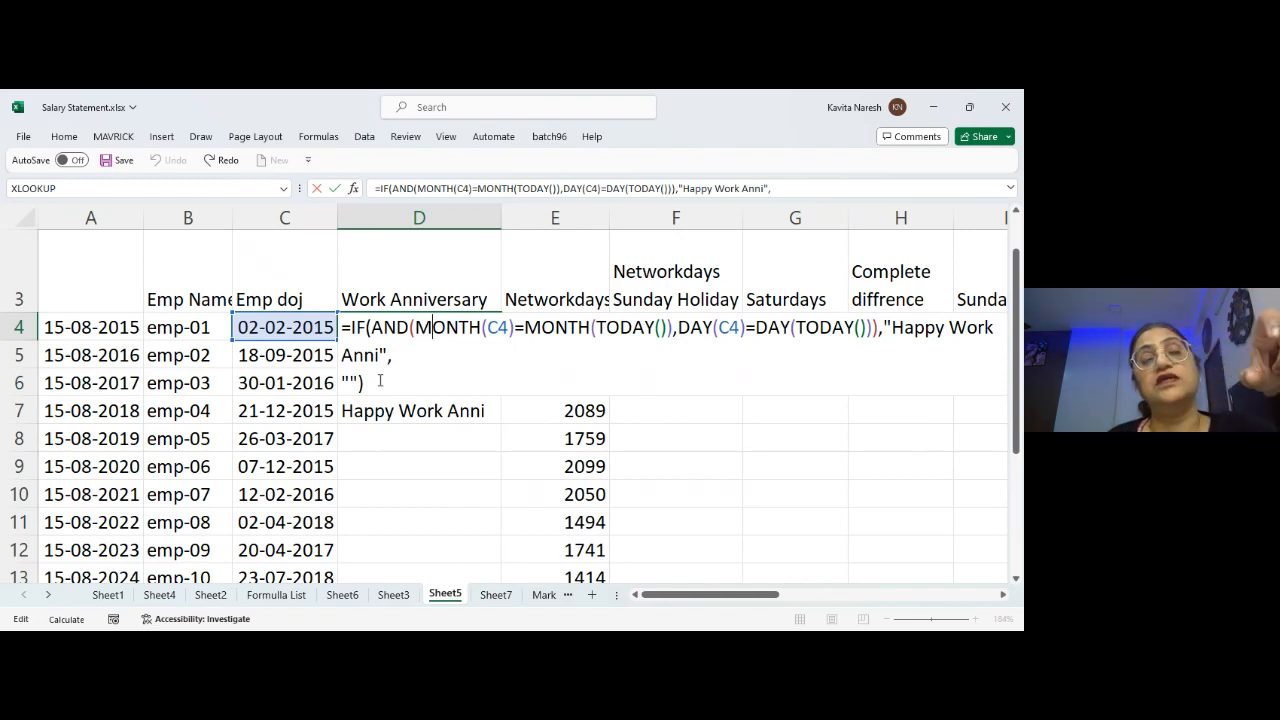
left_click(404, 374)
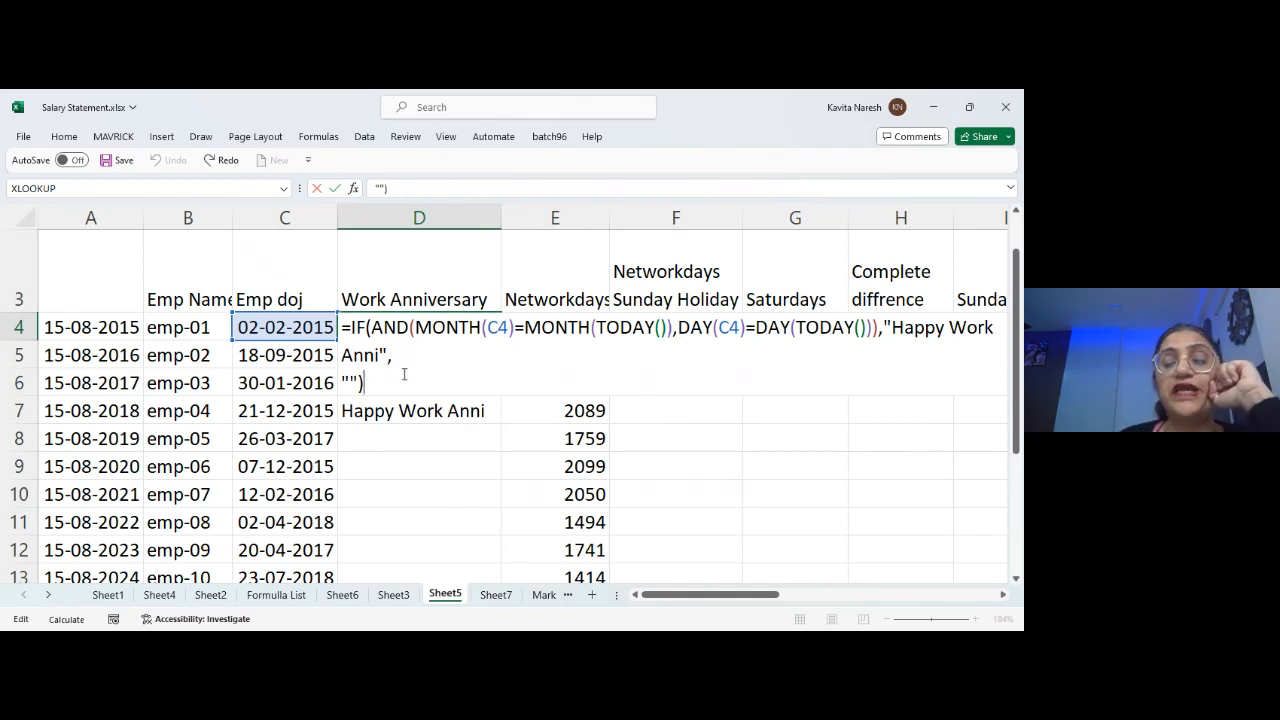
key("ctrl+Return")
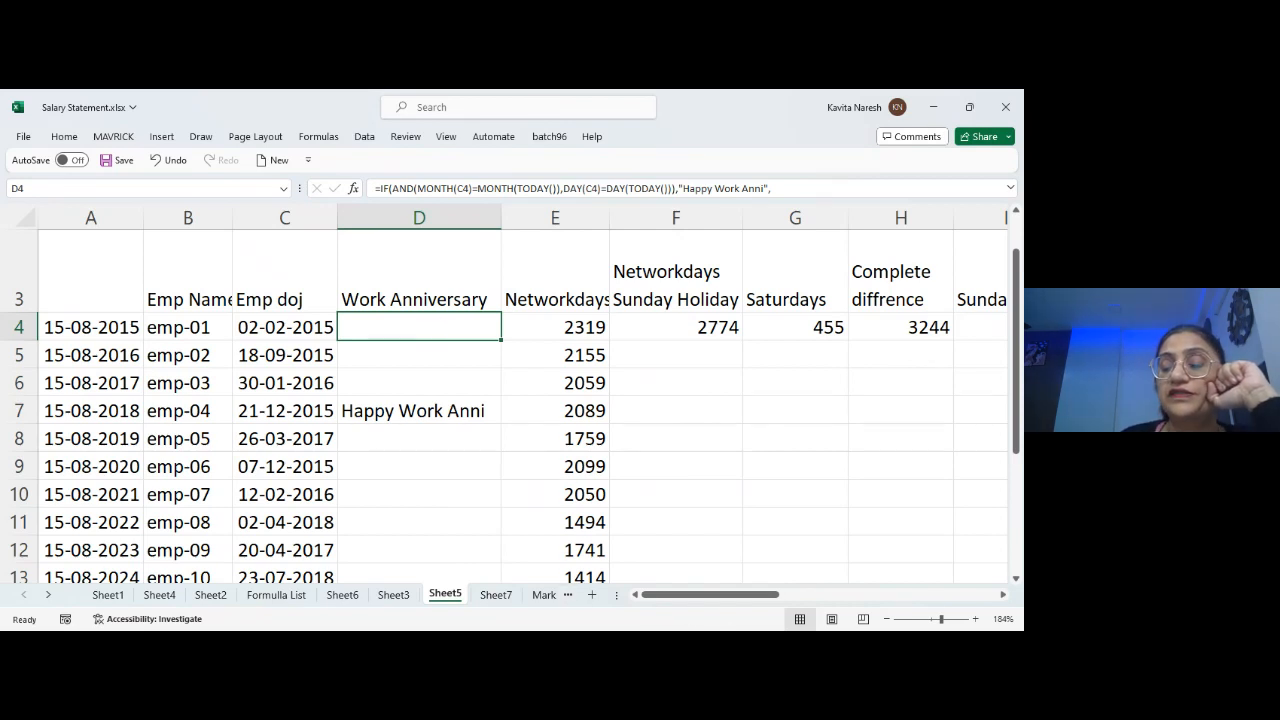
left_click(824, 530)
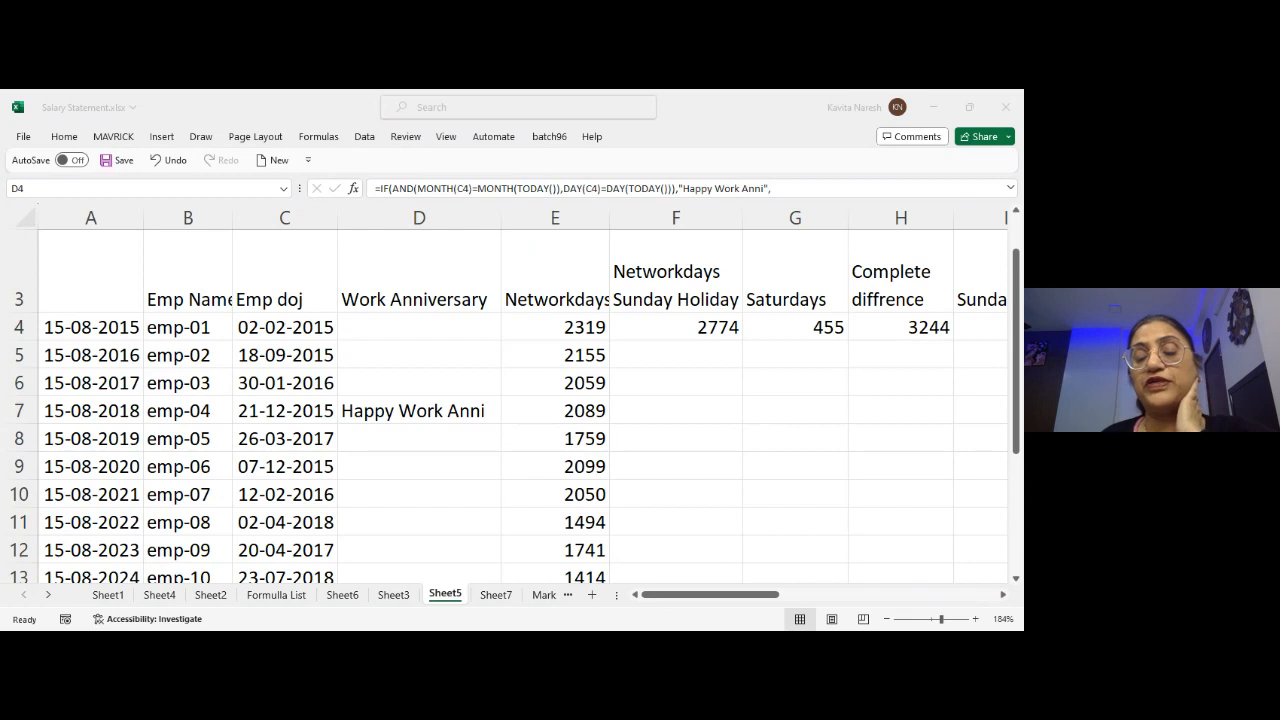
left_click(665, 557)
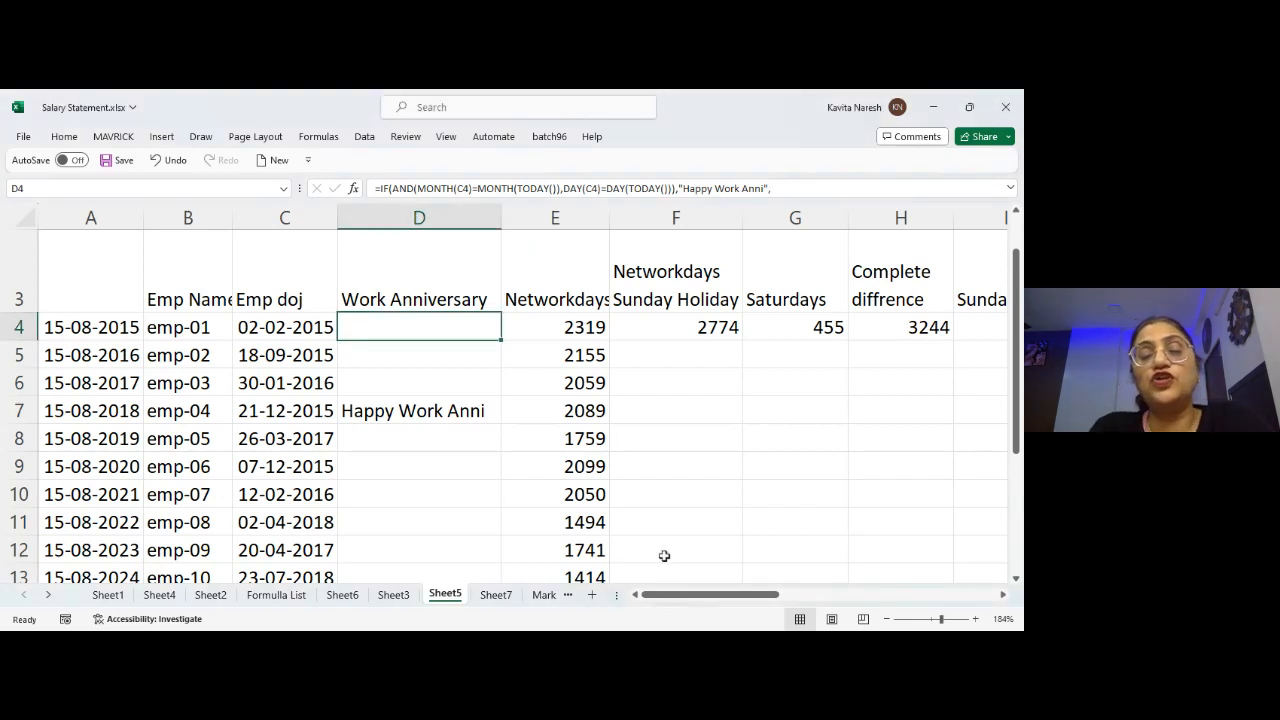
key("F2")
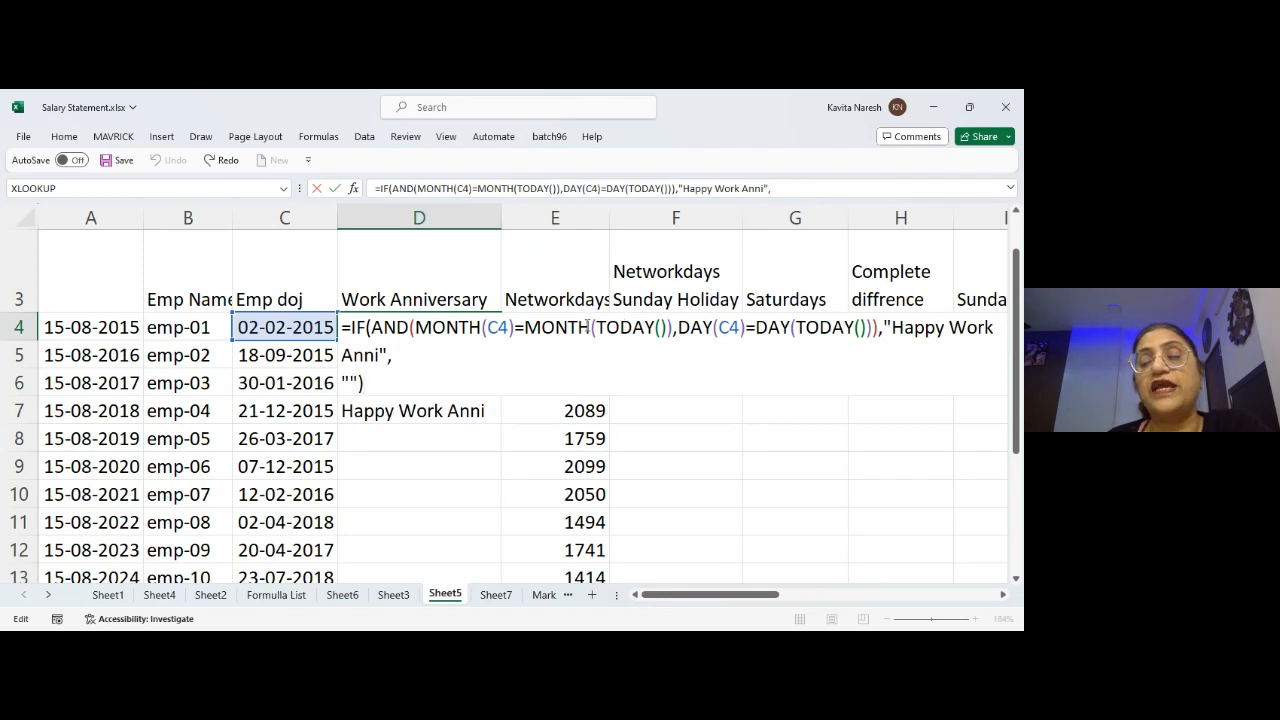
left_click(819, 327)
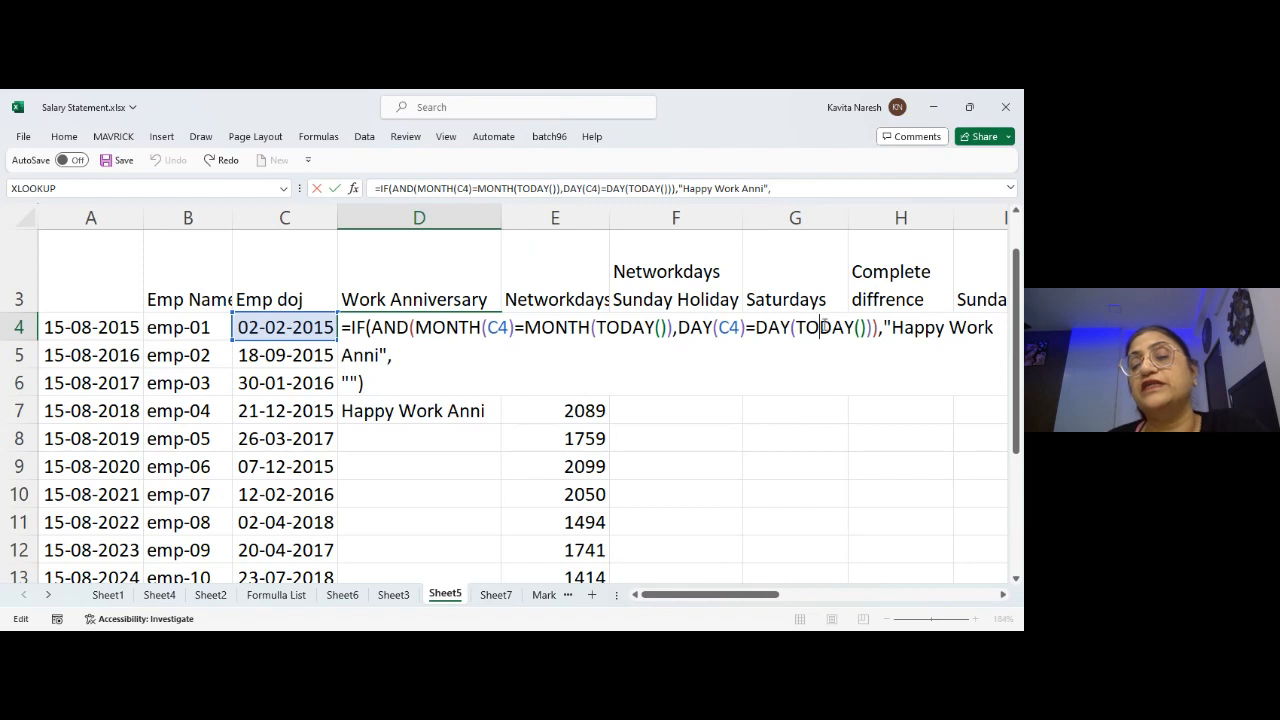
left_click(780, 327)
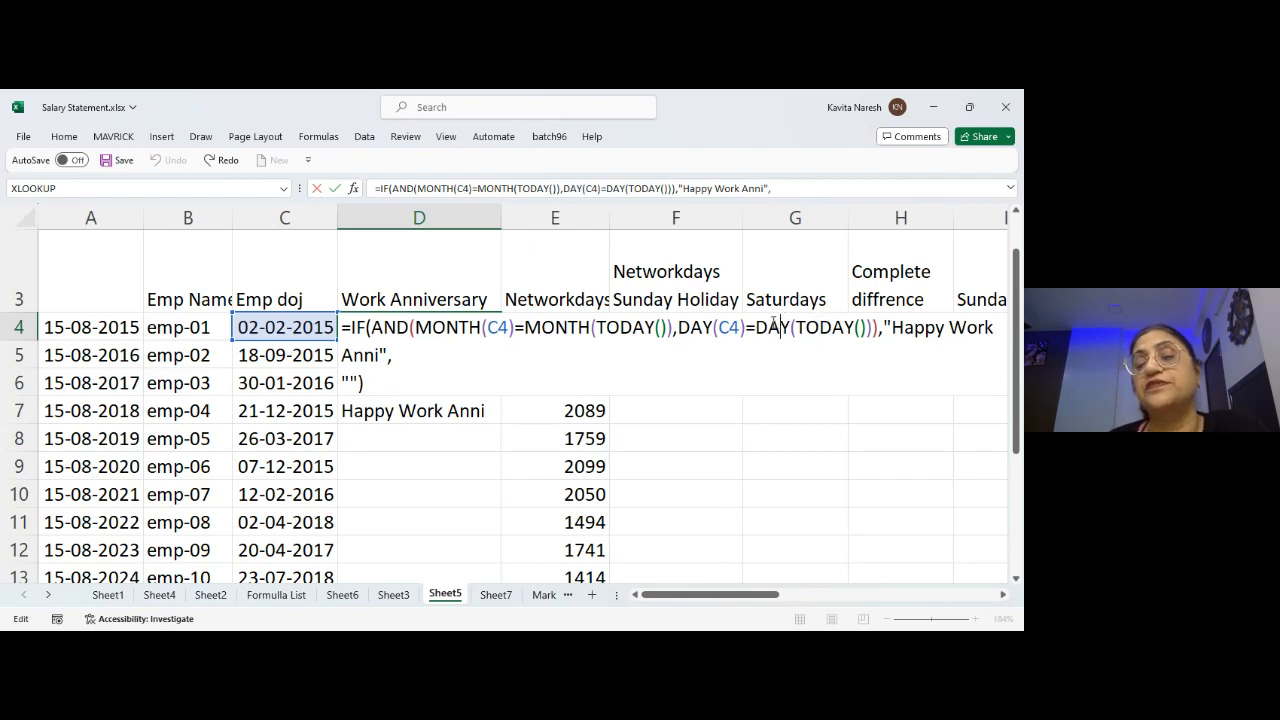
left_click(621, 327)
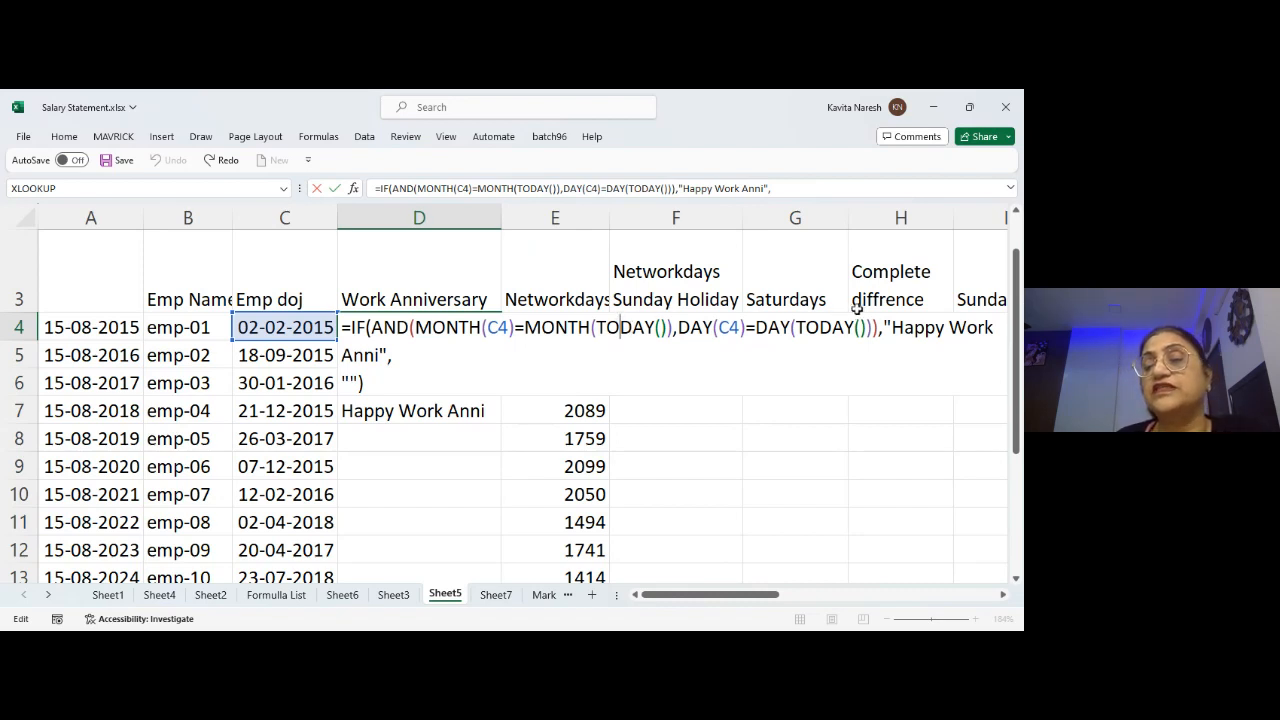
left_click(768, 327)
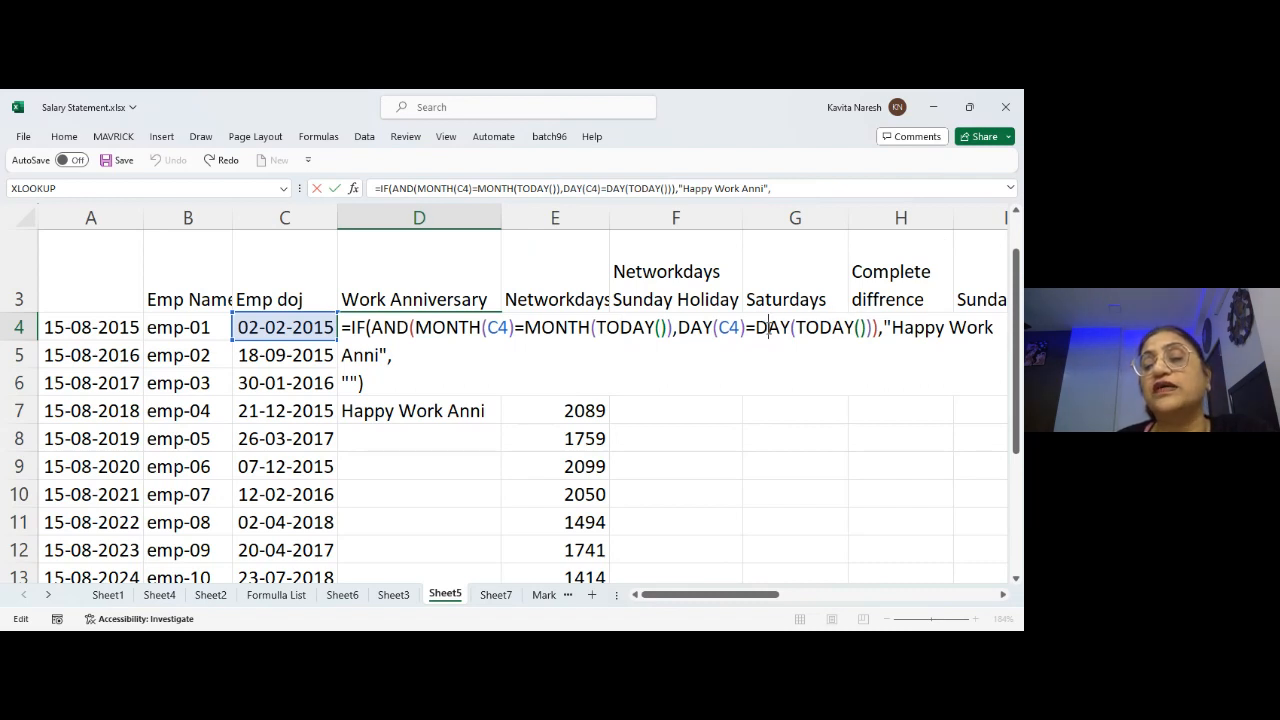
left_click(778, 327)
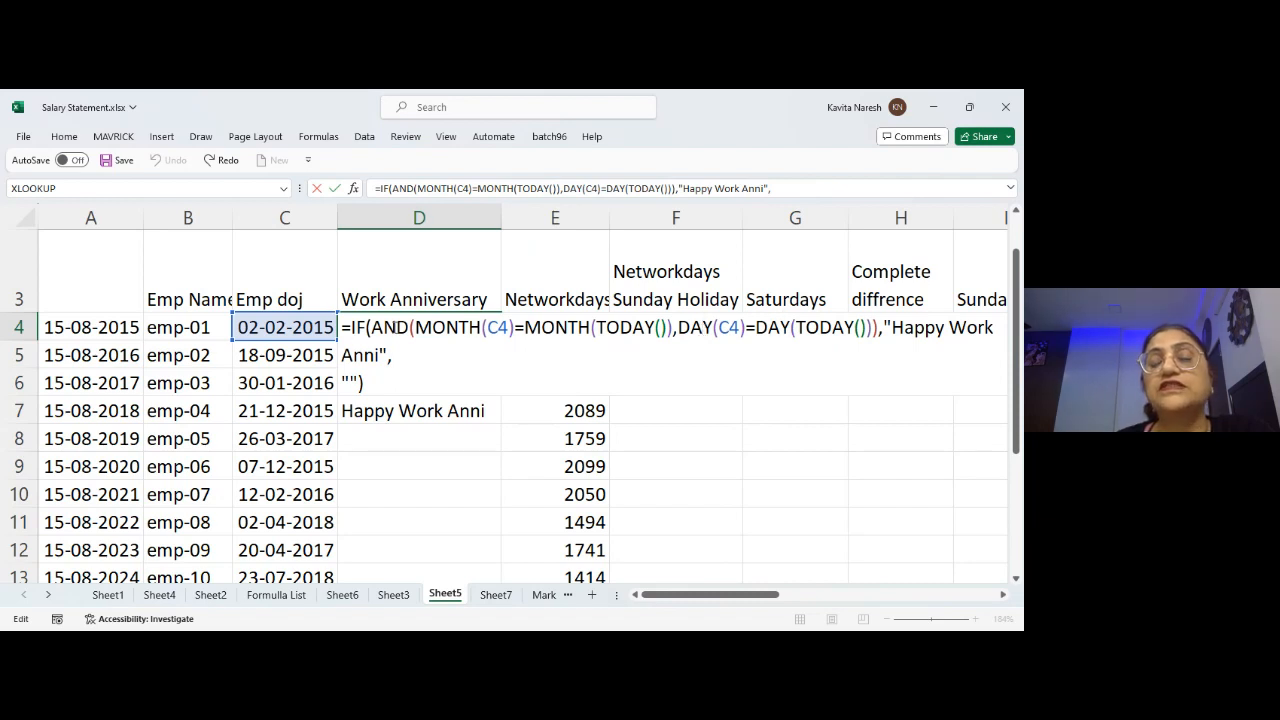
left_click(397, 327)
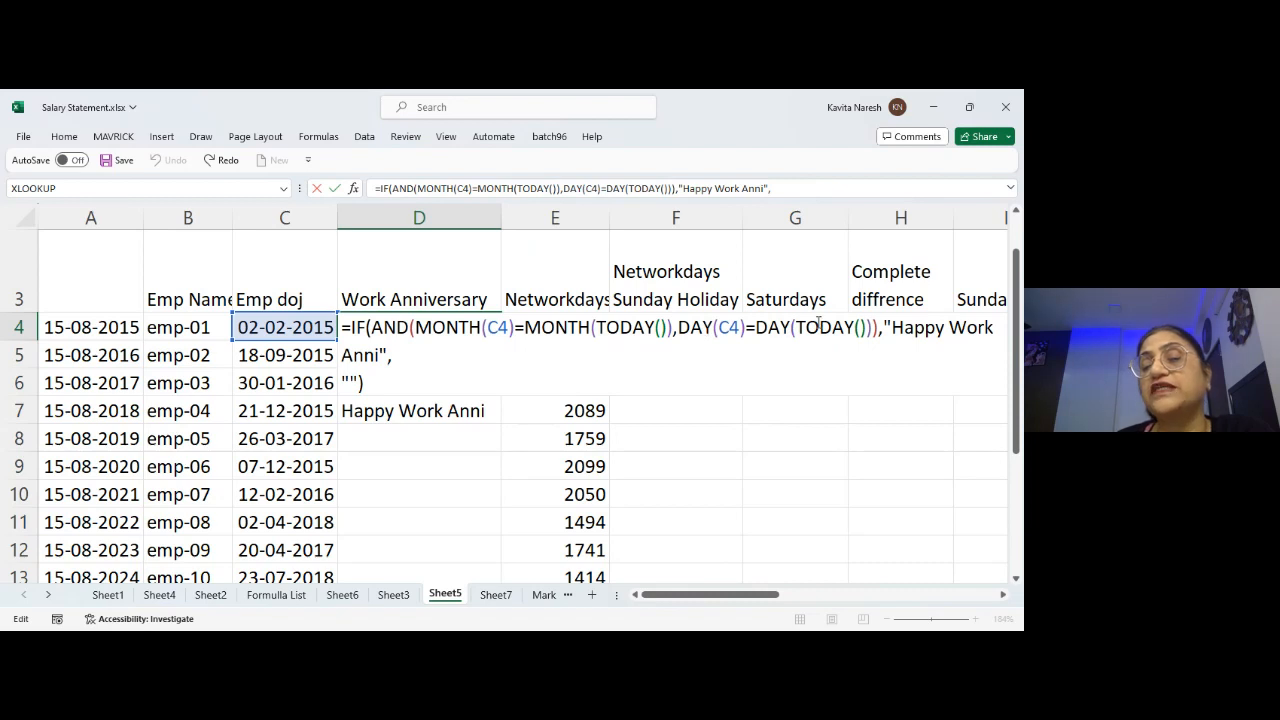
left_click(689, 328)
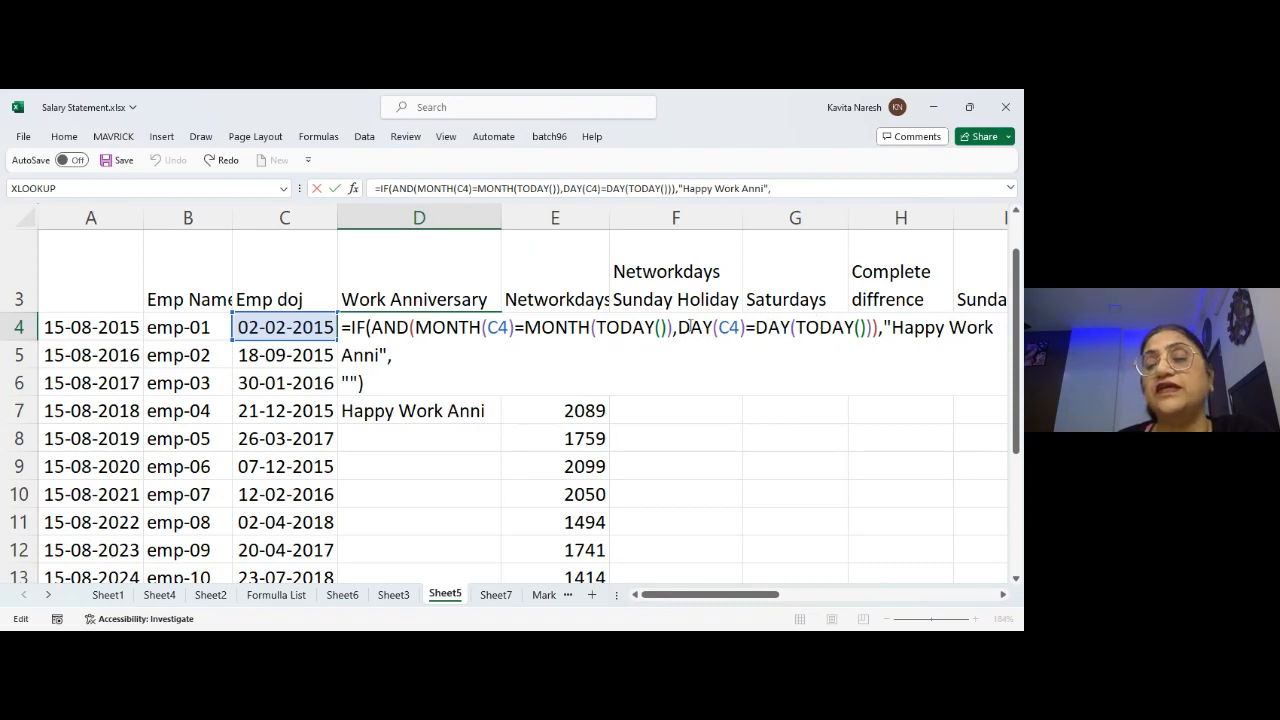
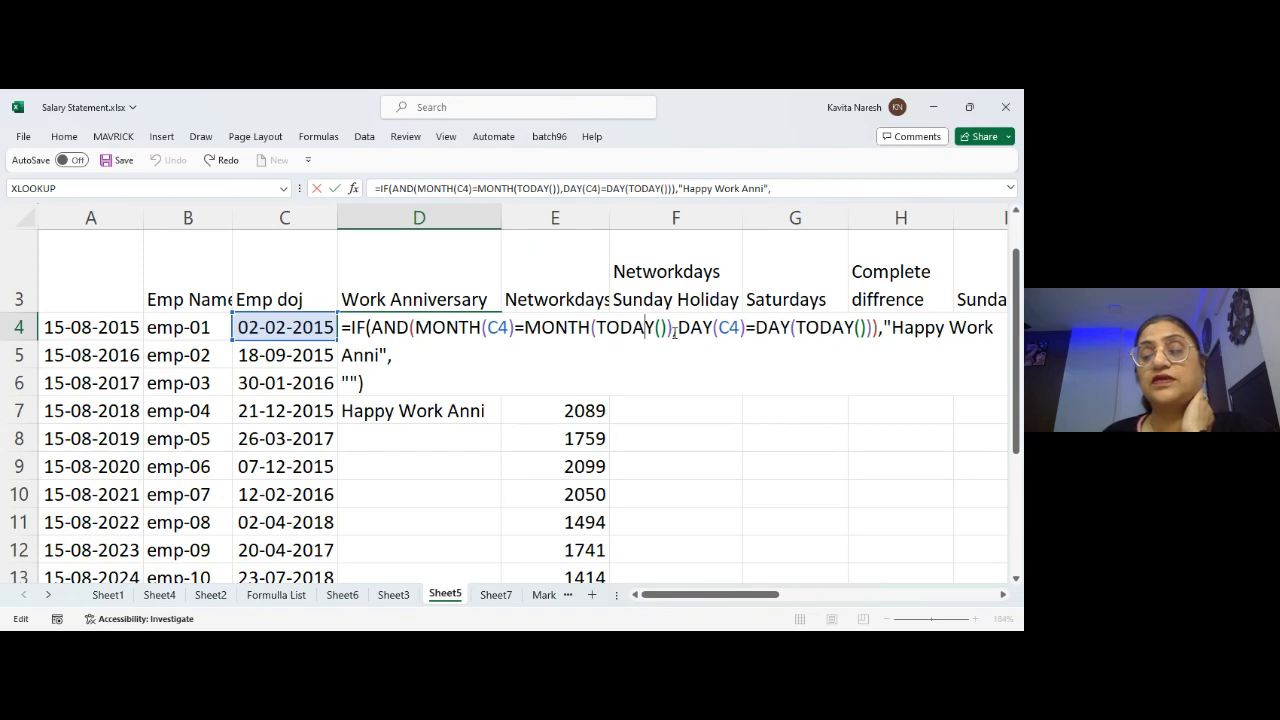
left_click(674, 334)
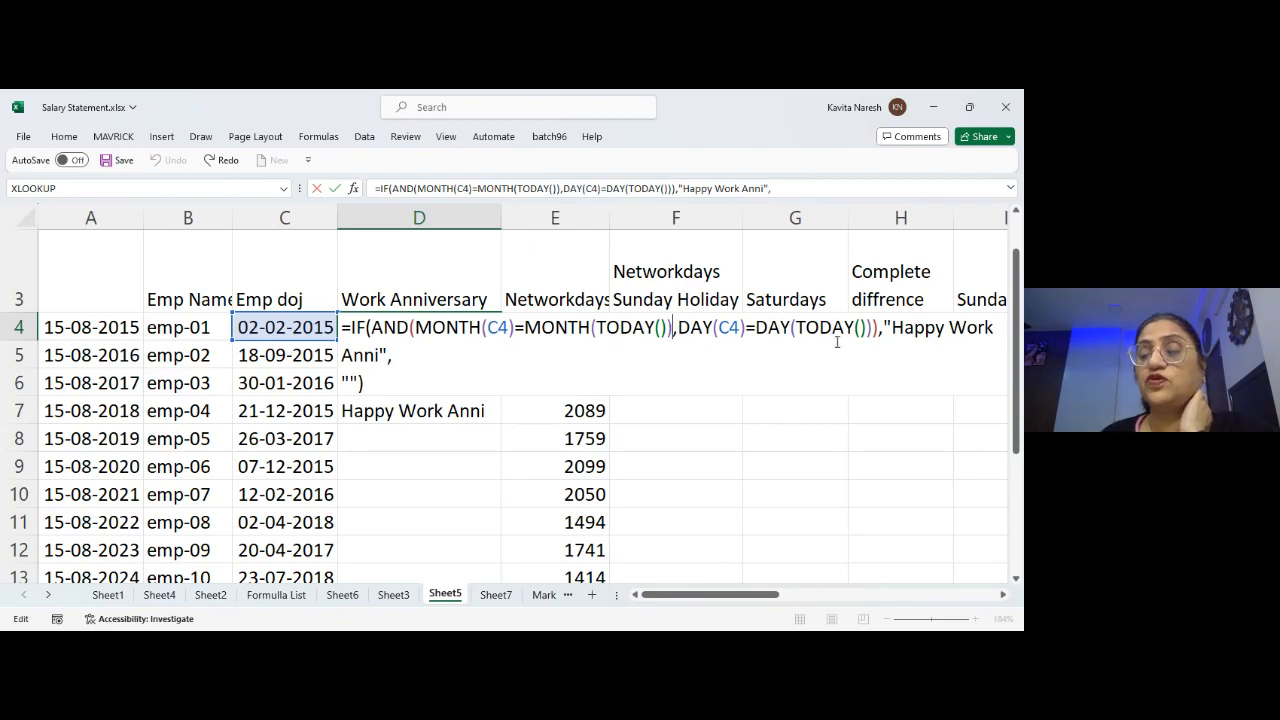
left_click(866, 328)
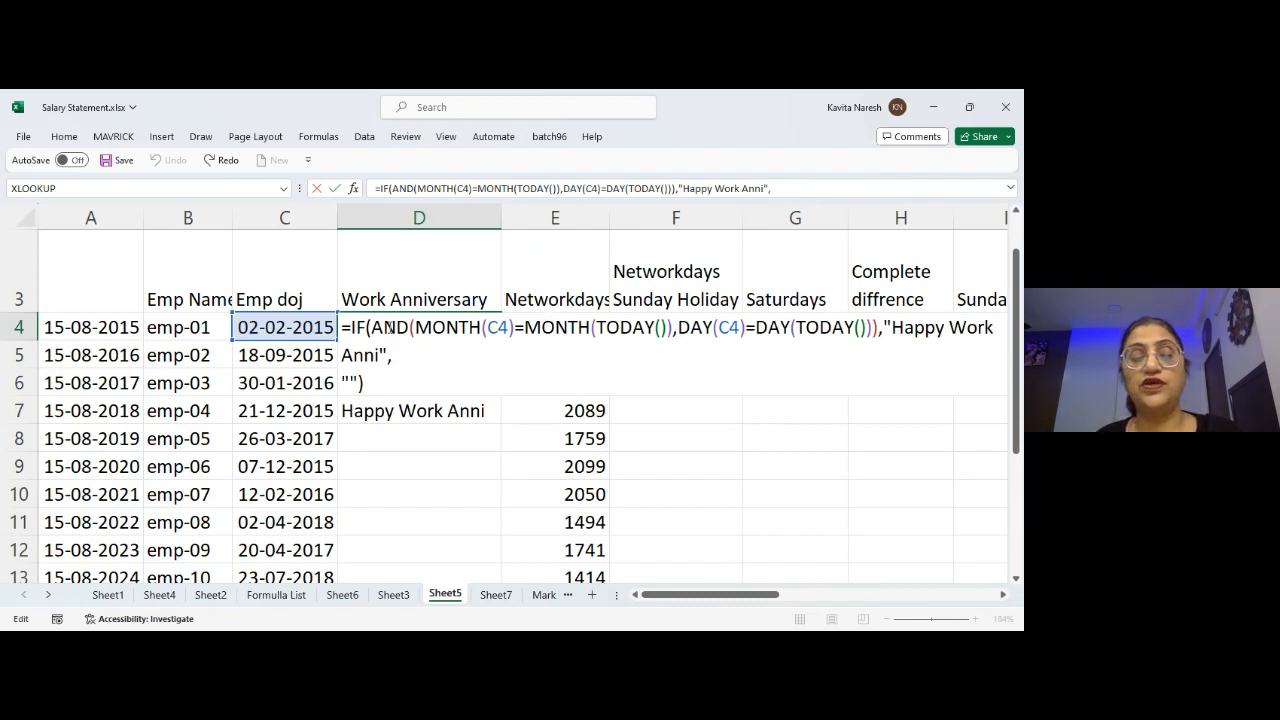
- Change the day condition in D4 to DAY(C4)-1=DAY(TODAY()) and fill the formula down the Work Anniversary column
left_click(746, 327)
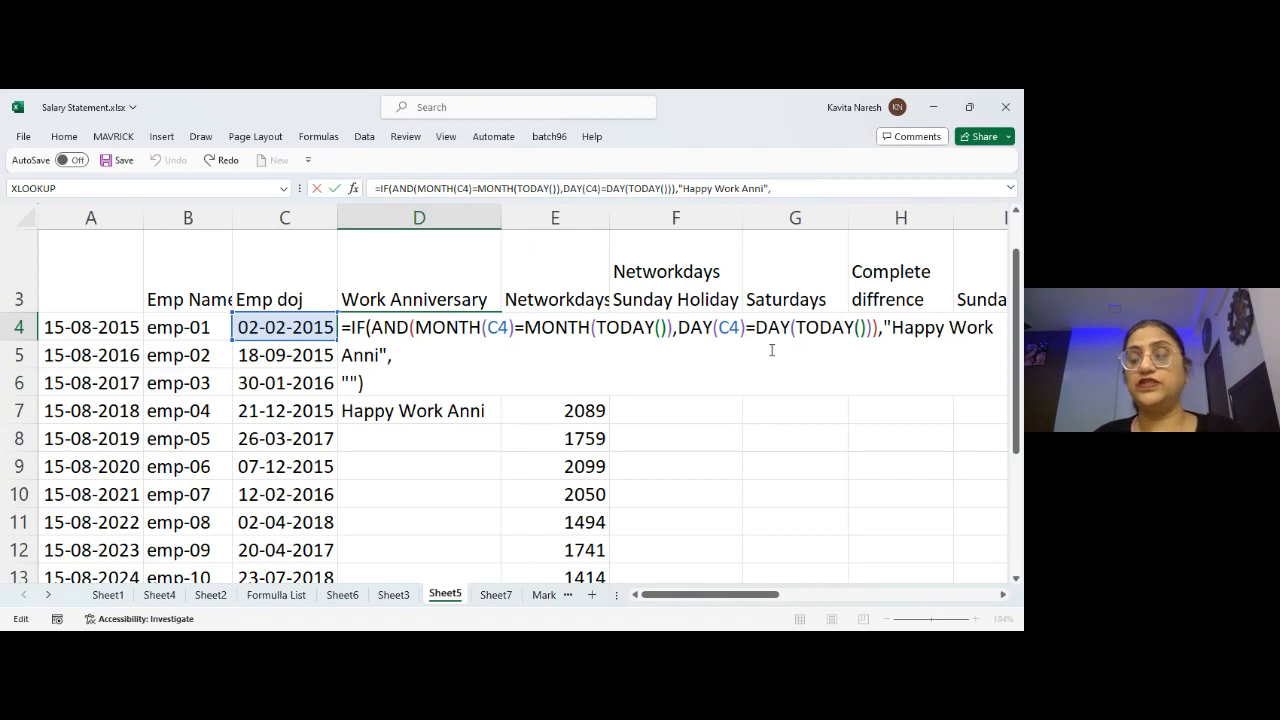
type("-1")
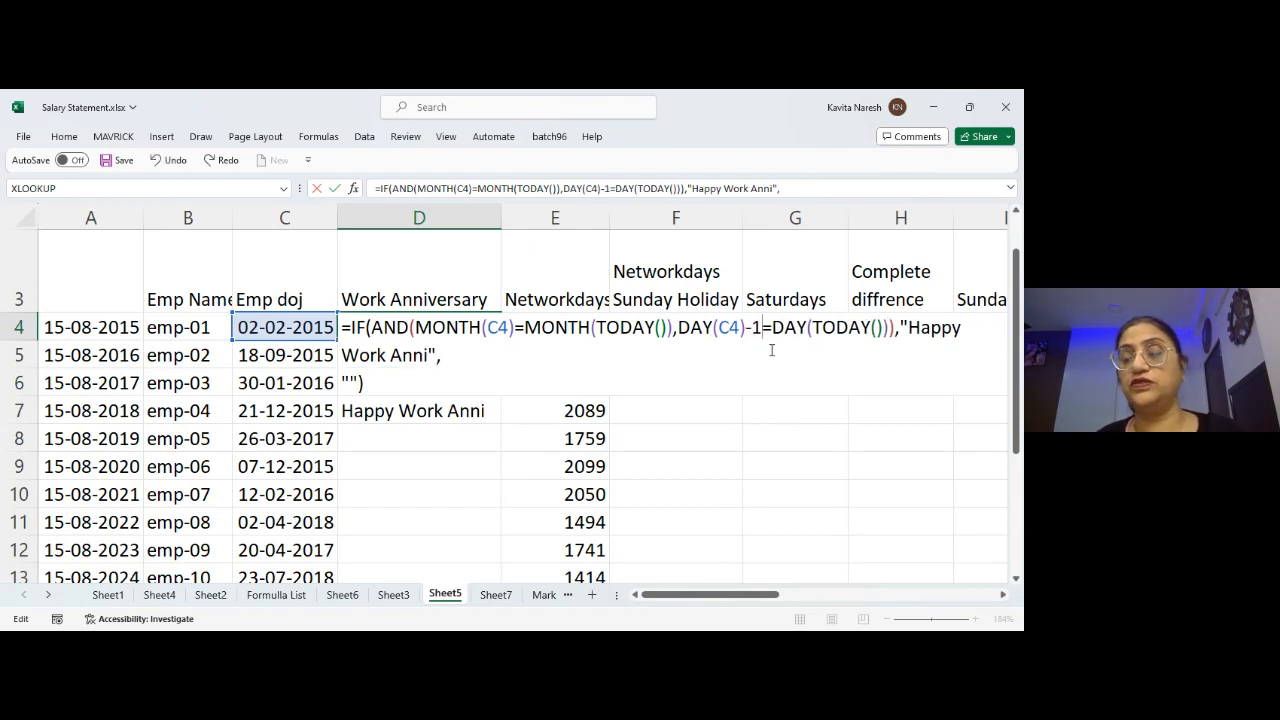
left_click(822, 327)
key("Return")
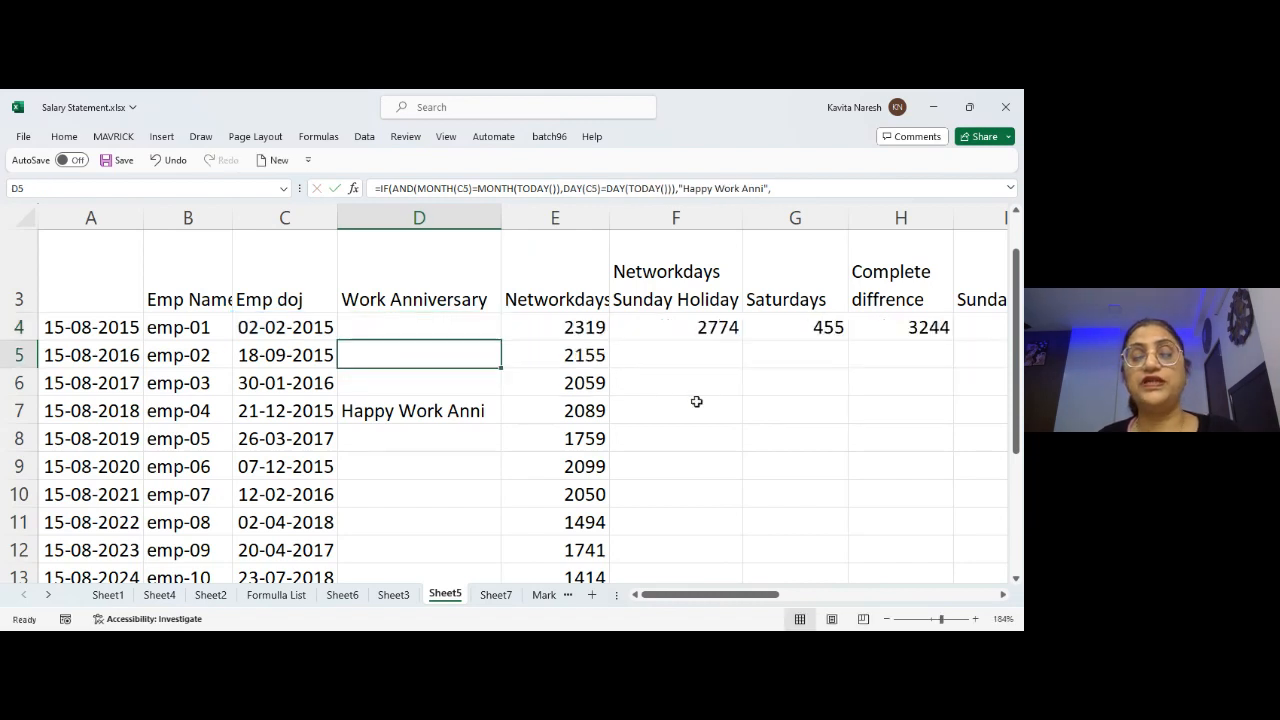
left_click(457, 329)
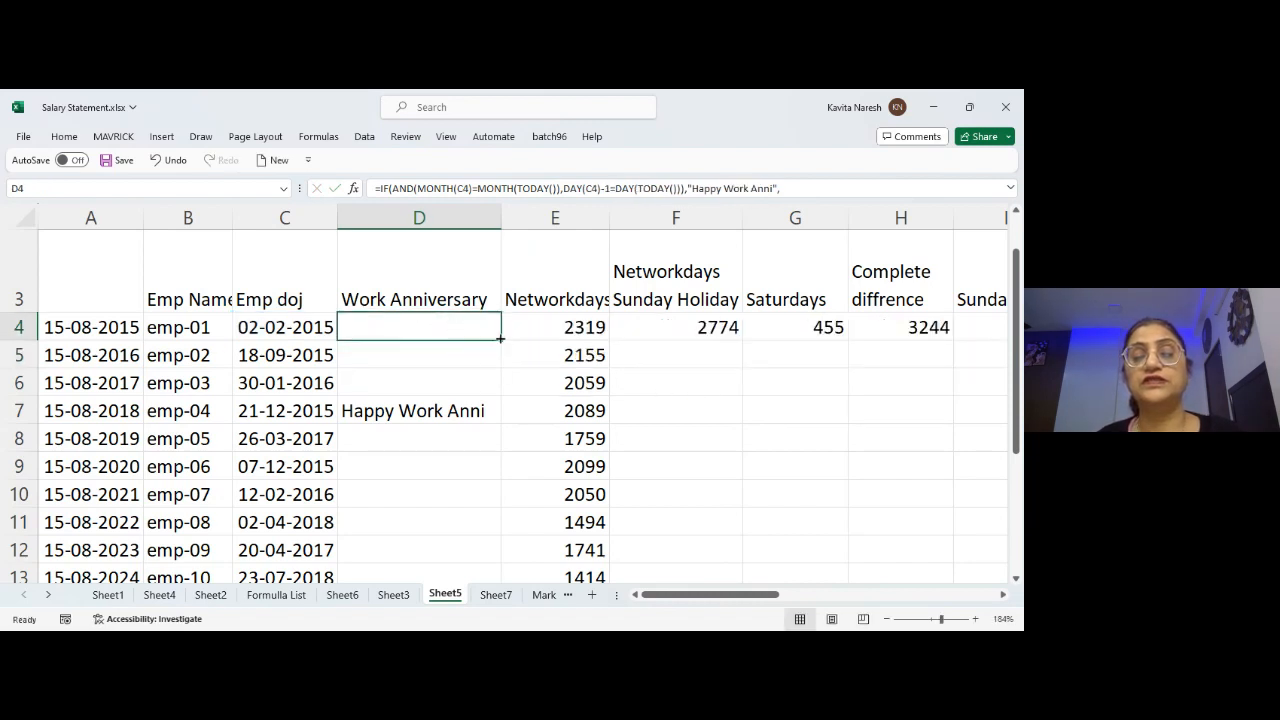
double_click(501, 340)
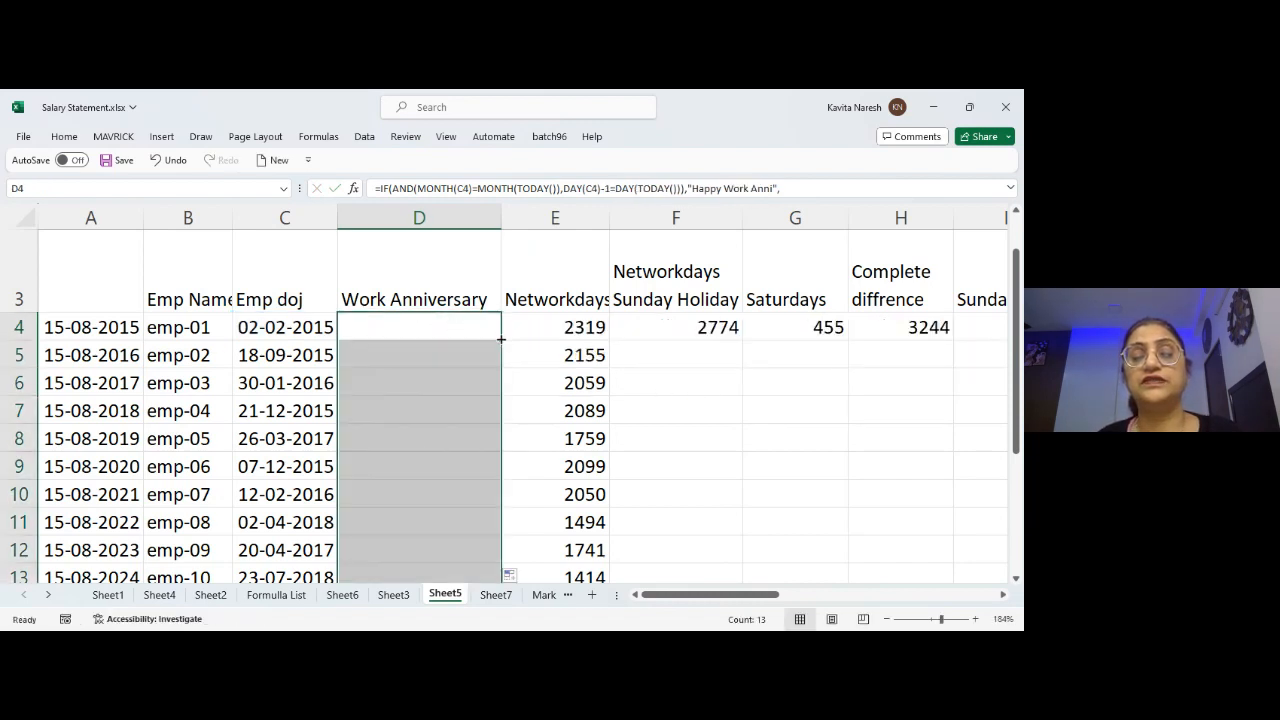
- Change emp-04's joining date in C7 to 22-12-2015
double_click(305, 411)
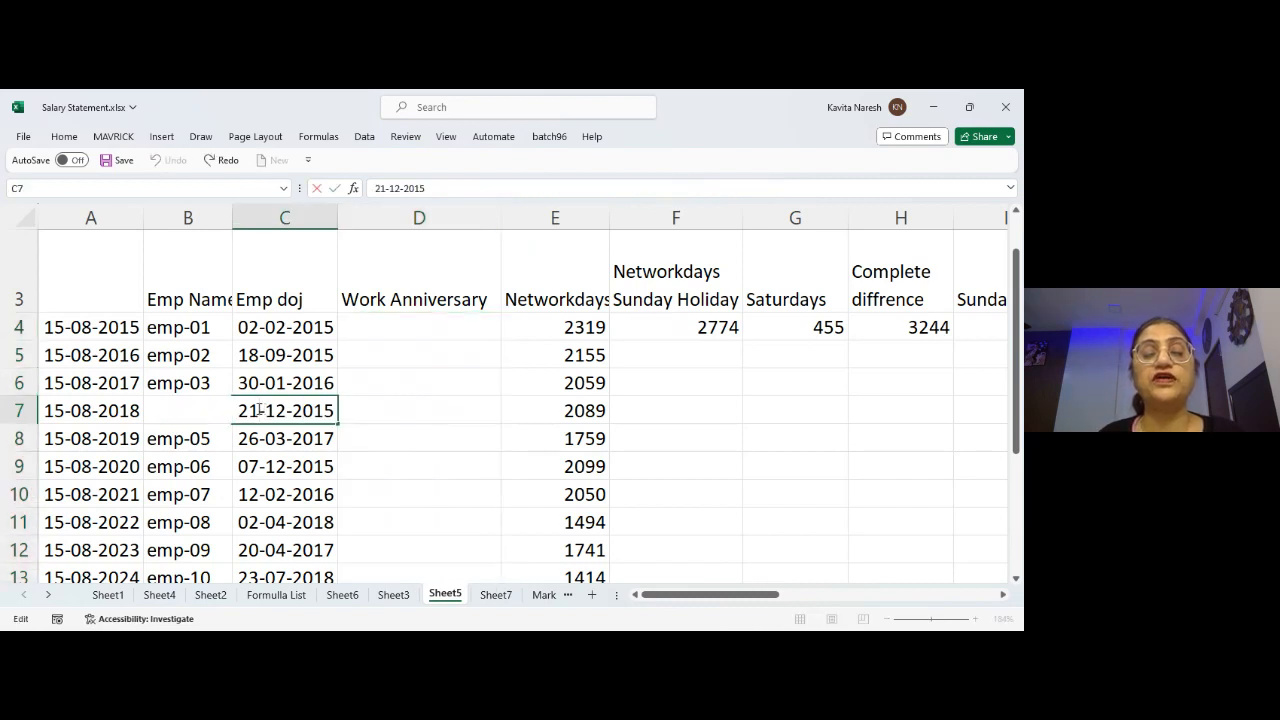
key("BackSpace")
type("2")
key("Return")
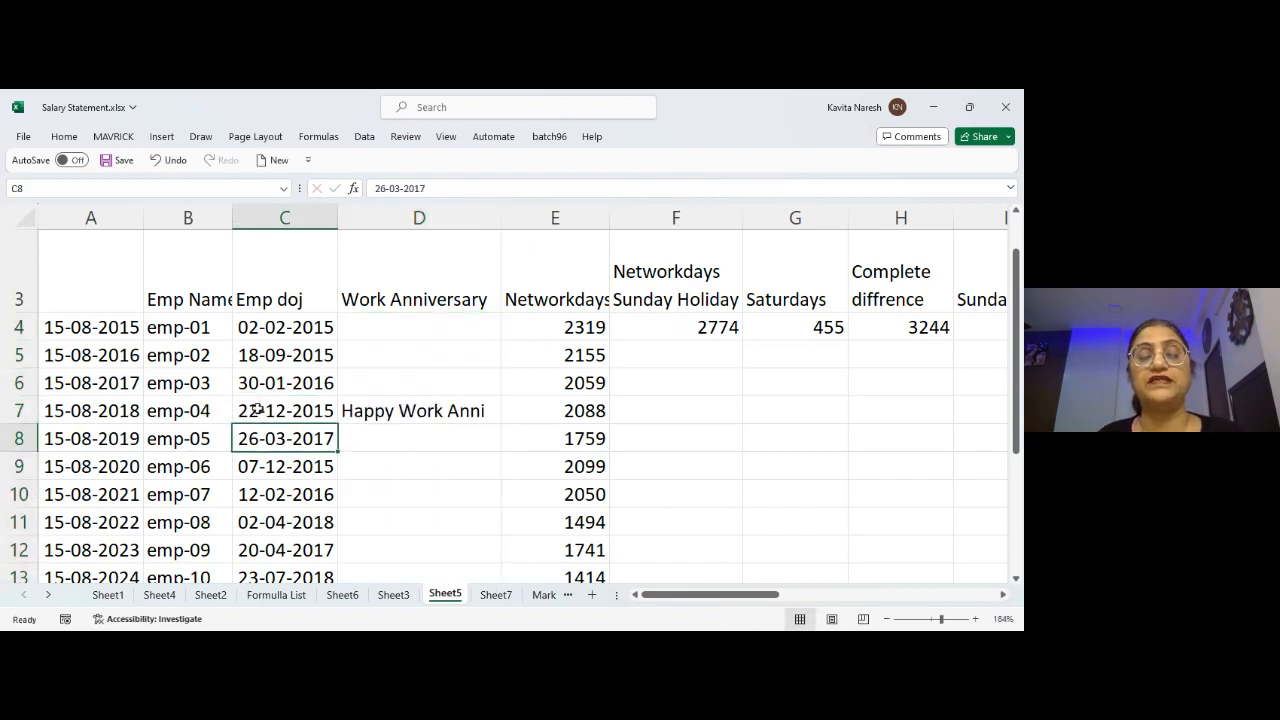
- Replace "Happy" with "tomorrow is" in the true result of D7's formula, keeping "Work Anni" after it
key("Up")
key("Right")
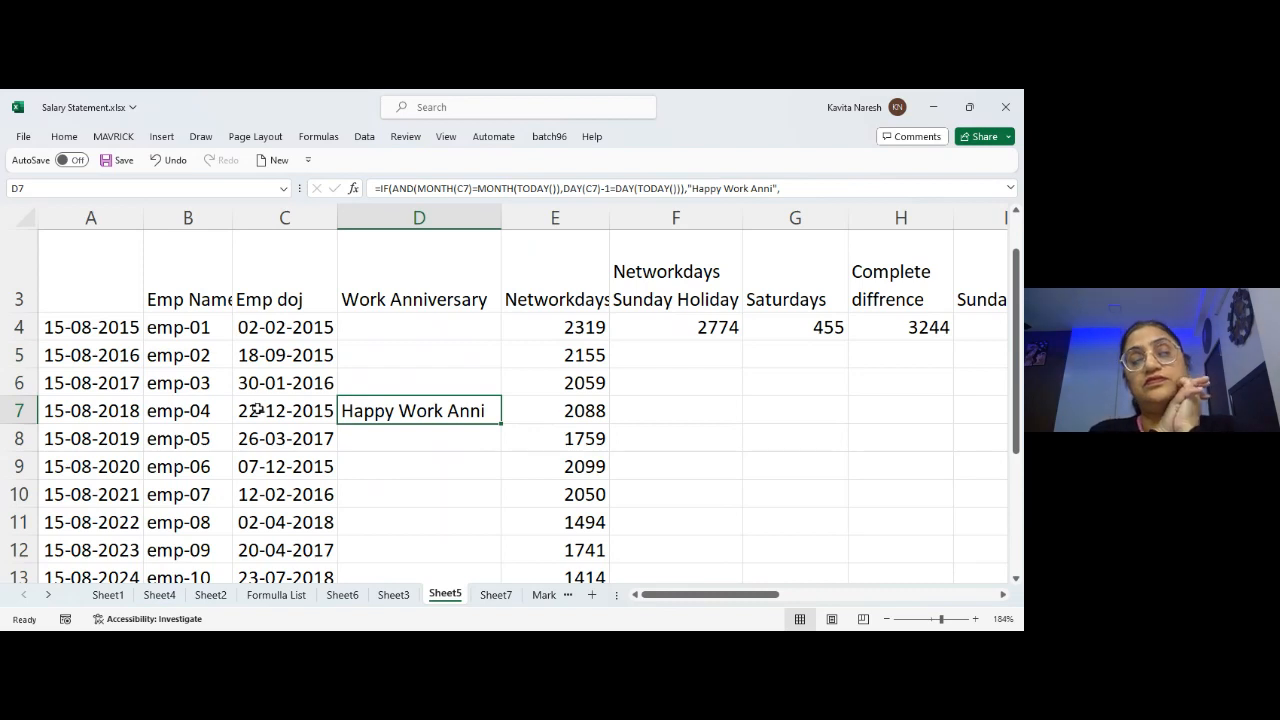
key("F2")
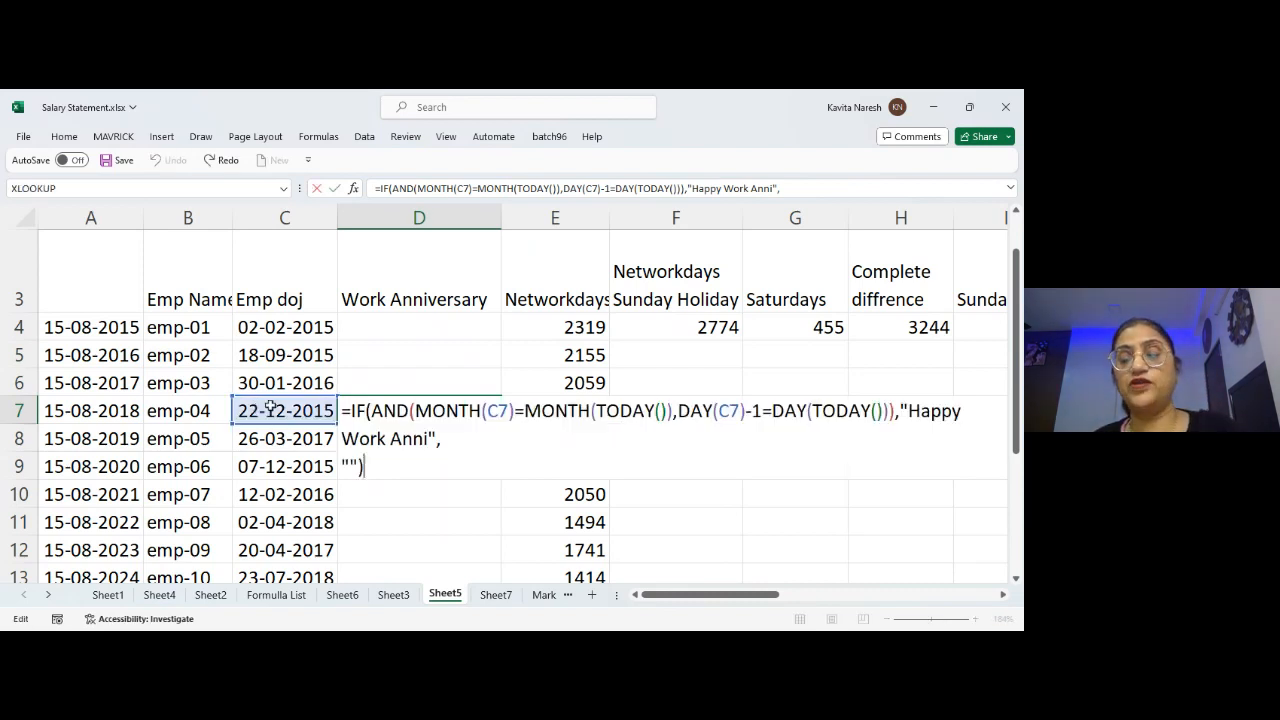
left_click(910, 410)
type("tomorr")
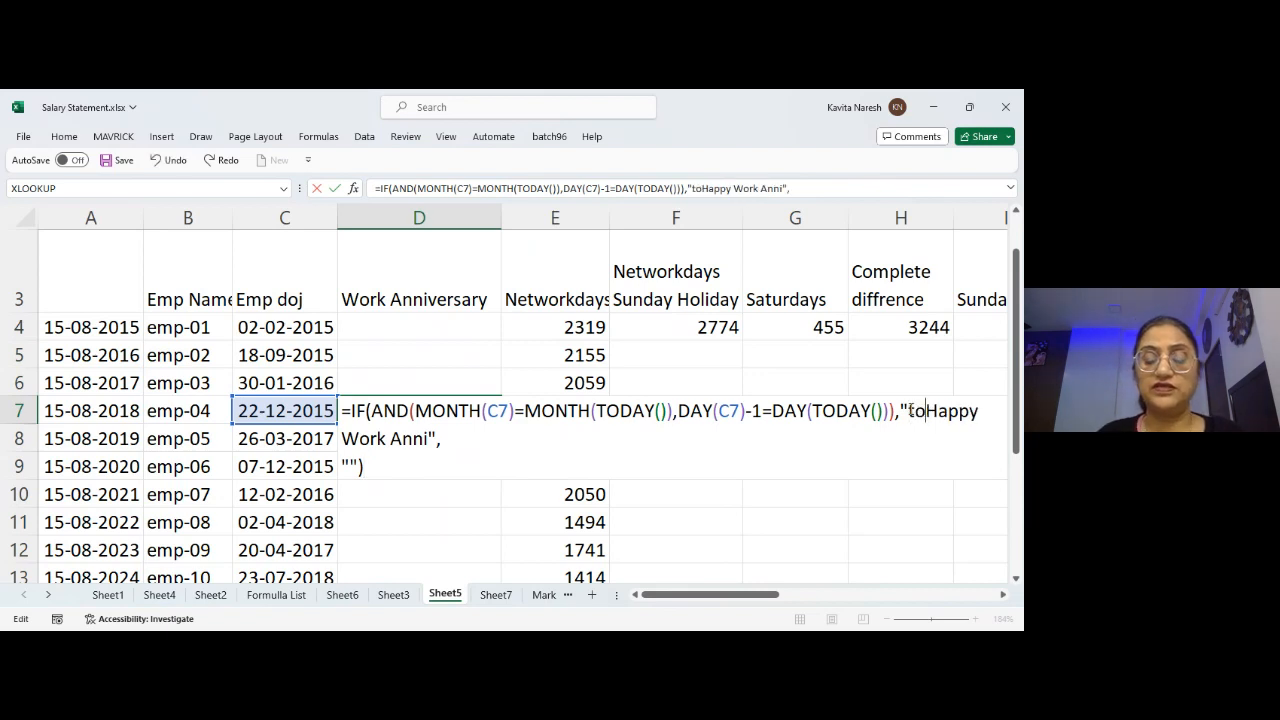
type("ow is")
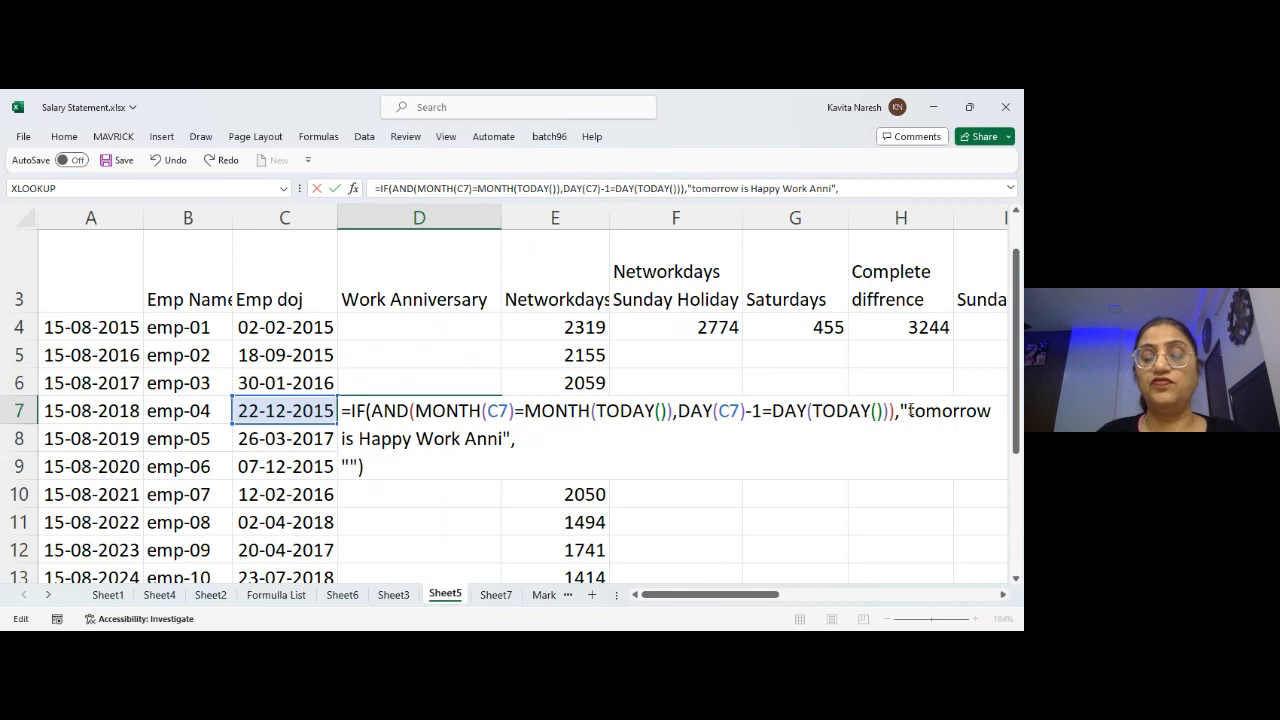
key("Delete")
key("Delete")
key("Delete")
key("Delete")
key("Delete")
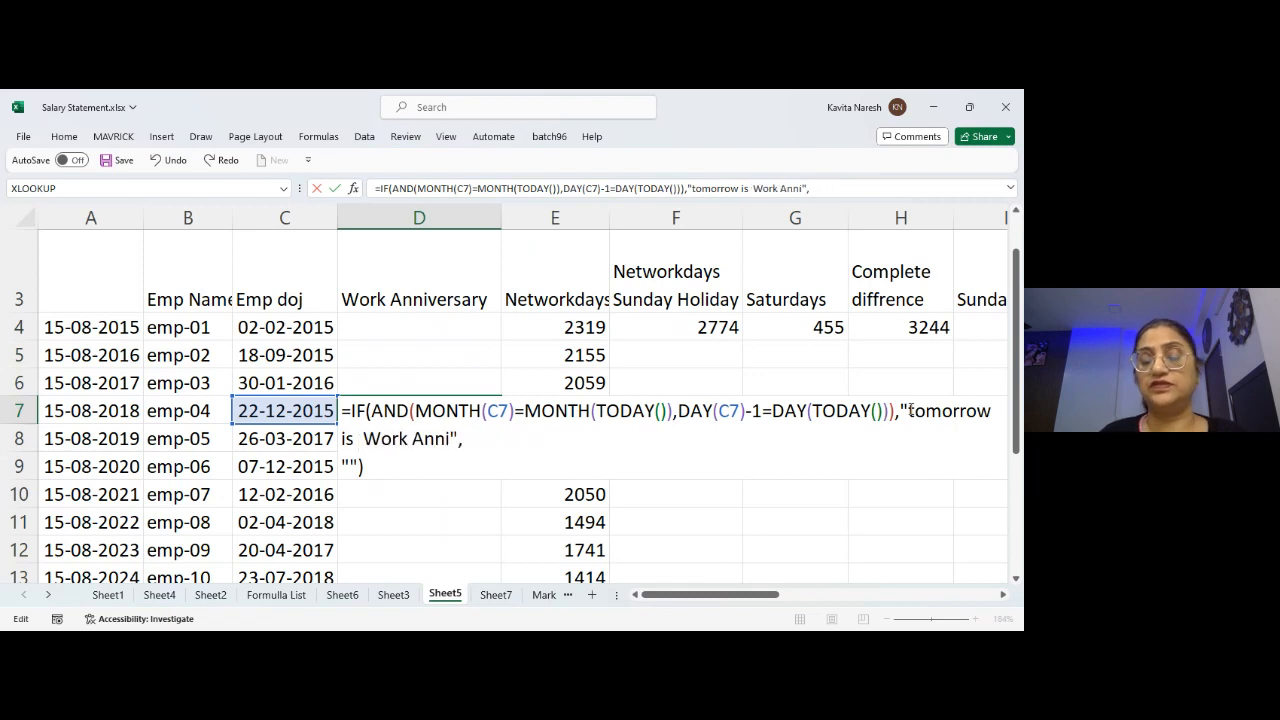
key("Return")
- Copy the revised formula from D7 to D4 and fill it down the Work Anniversary column
left_click(488, 410)
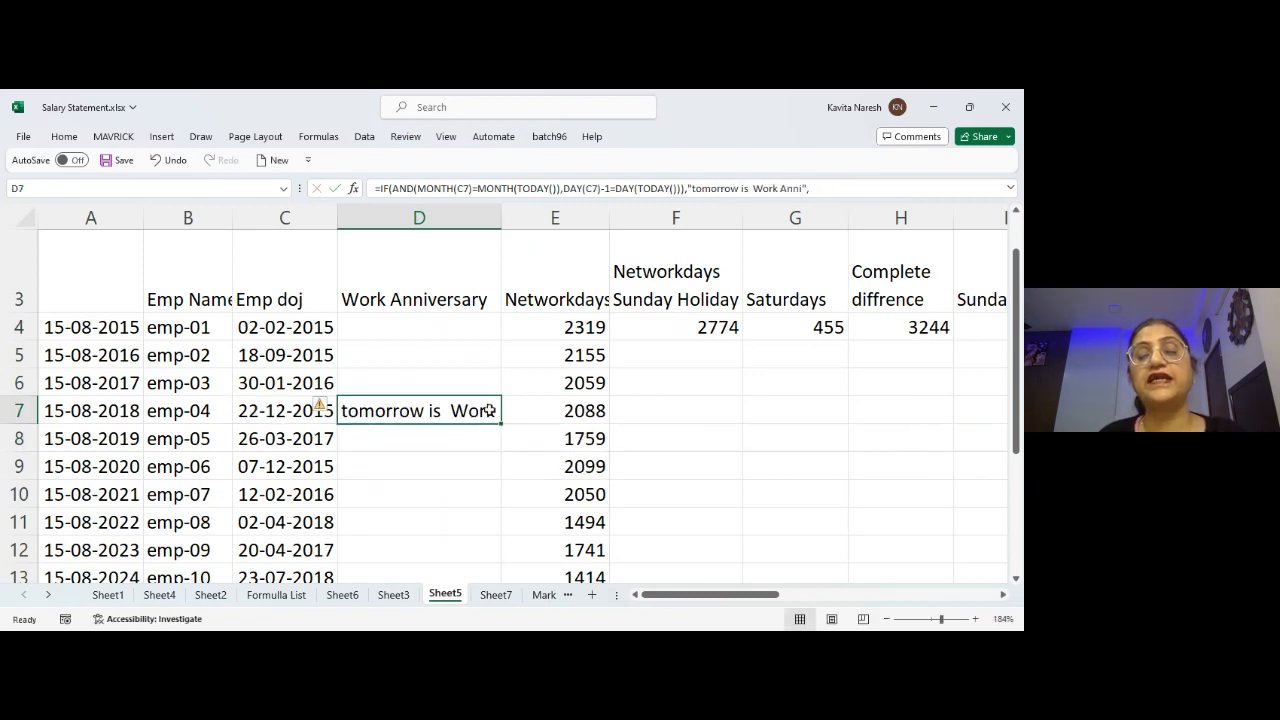
key("ctrl+c")
left_click(448, 329)
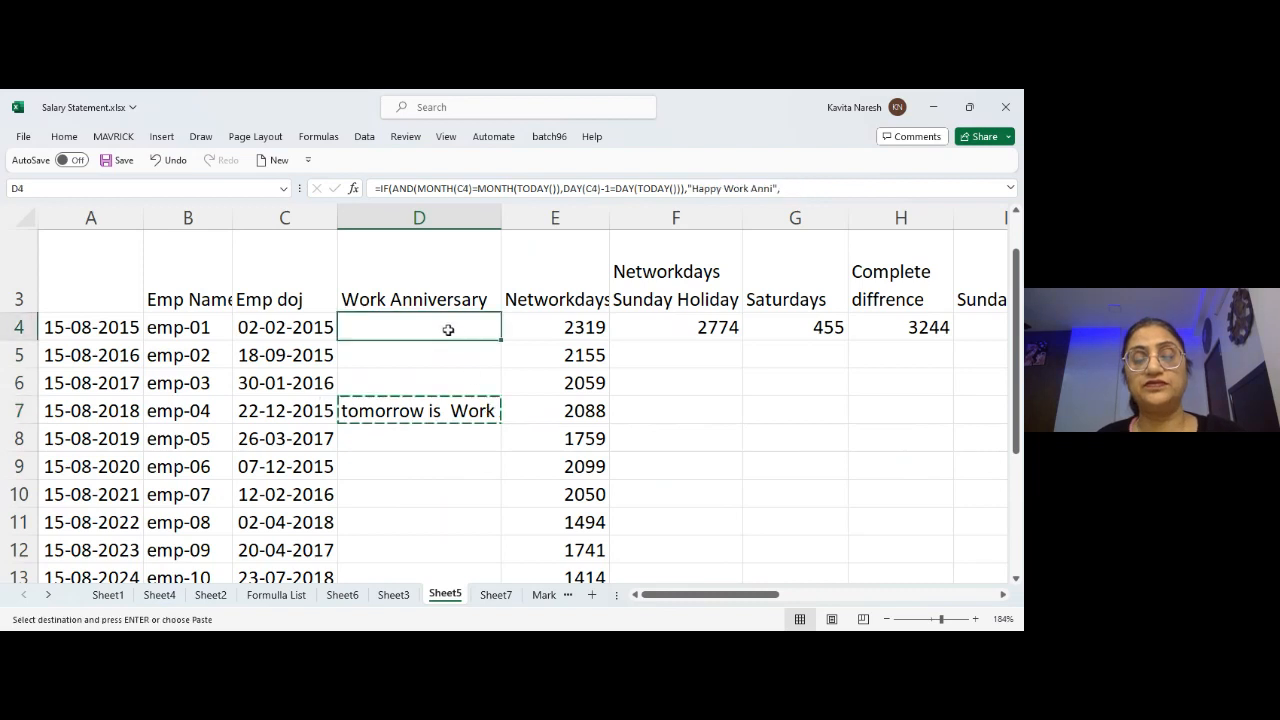
key("ctrl+v")
double_click(500, 340)
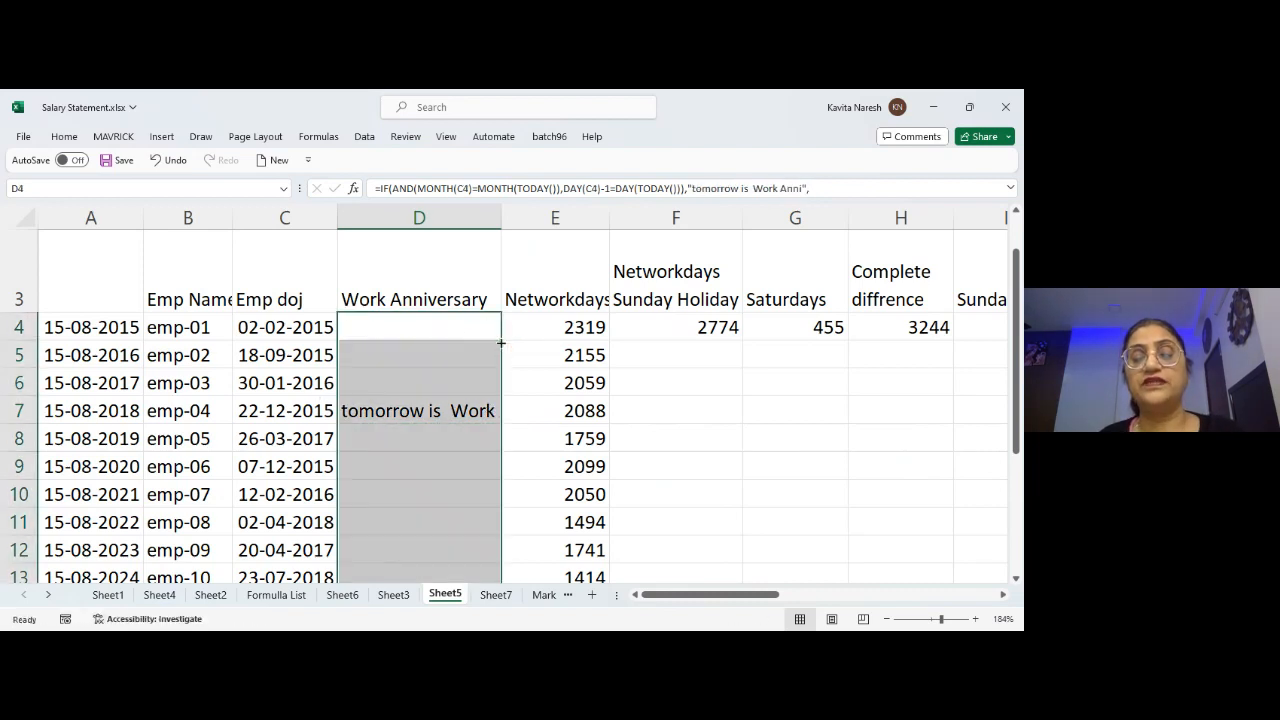
- Review the day-before reminder formulas in D7 and D4 of the Work Anniversary column
double_click(445, 411)
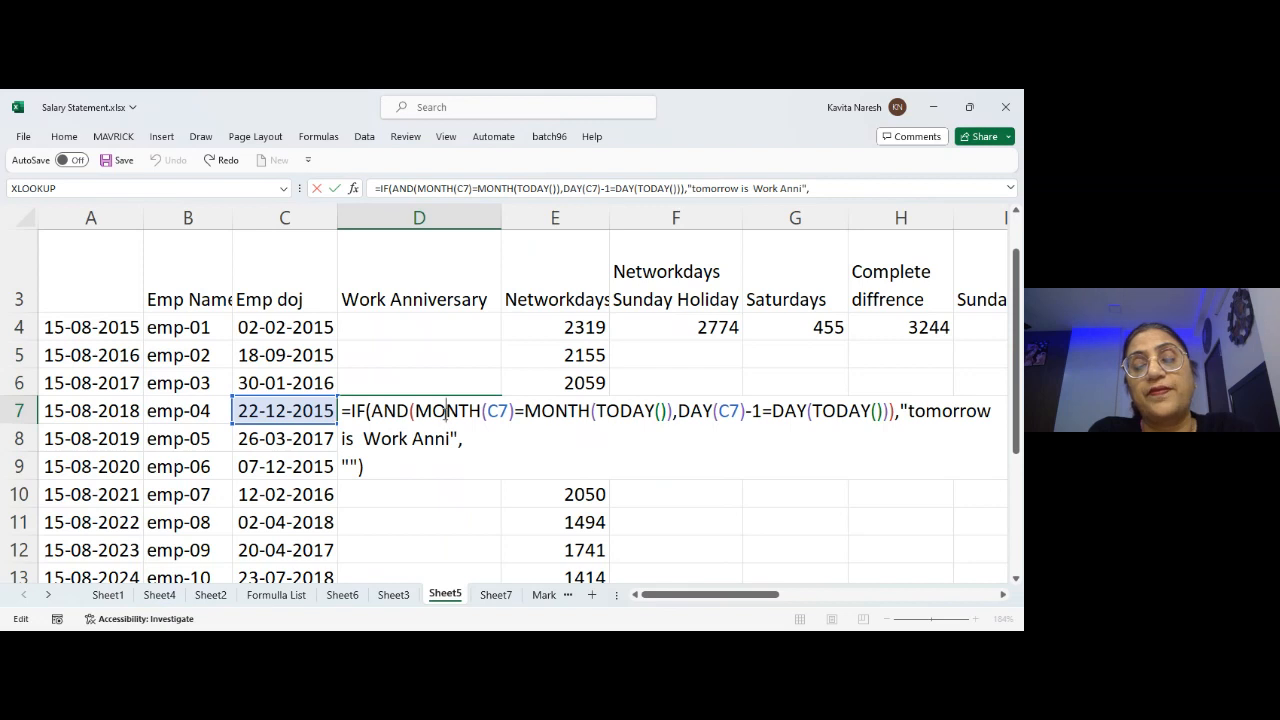
key("Return")
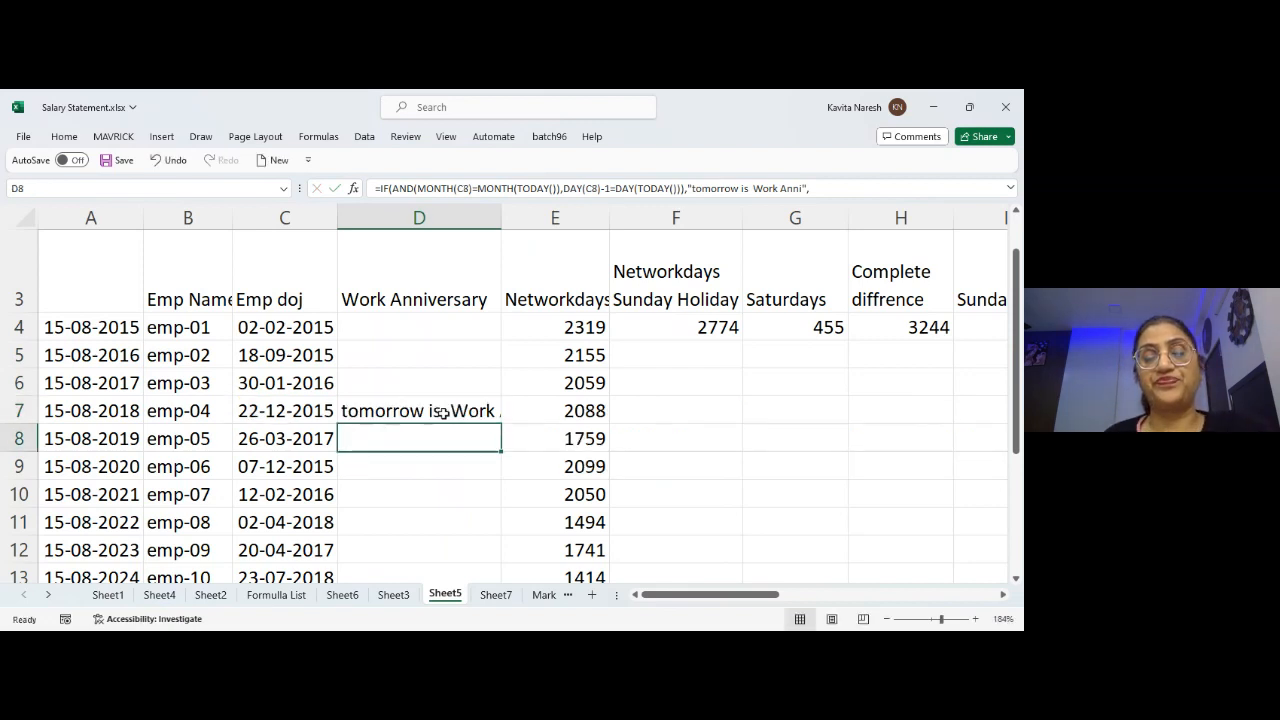
key("Up")
key("Up")
key("Up")
key("Up")
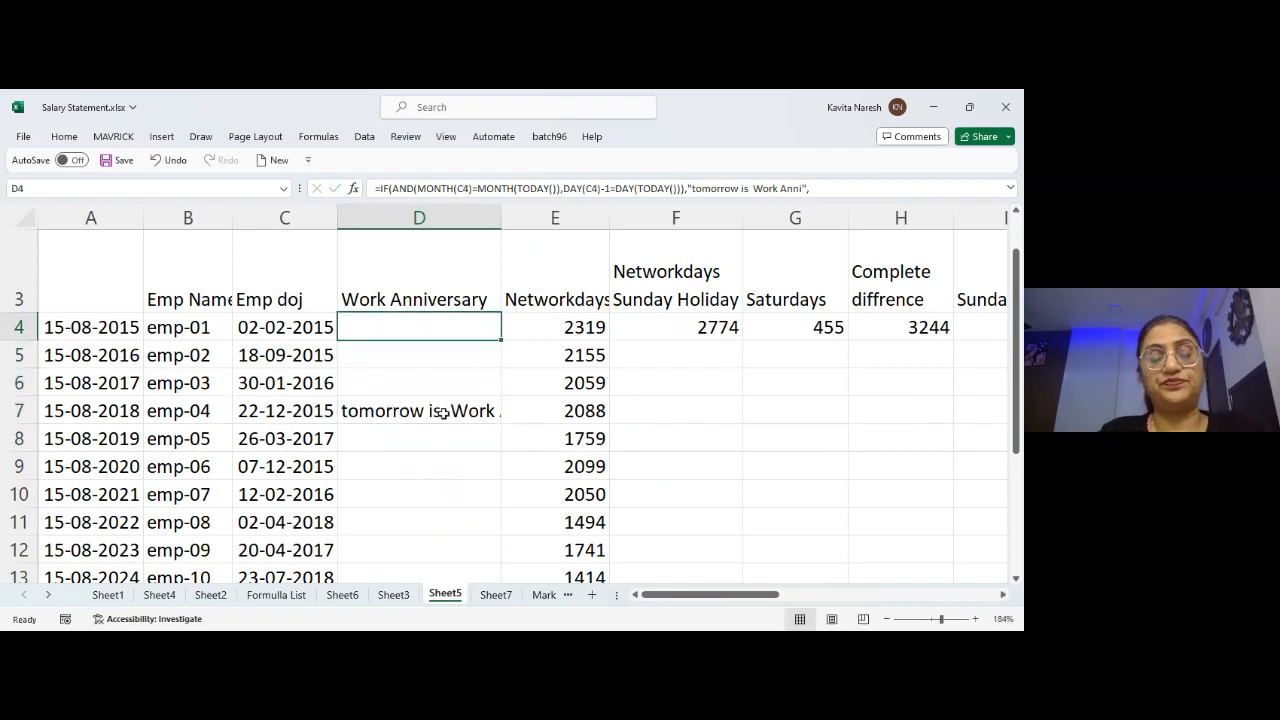
key("F2")
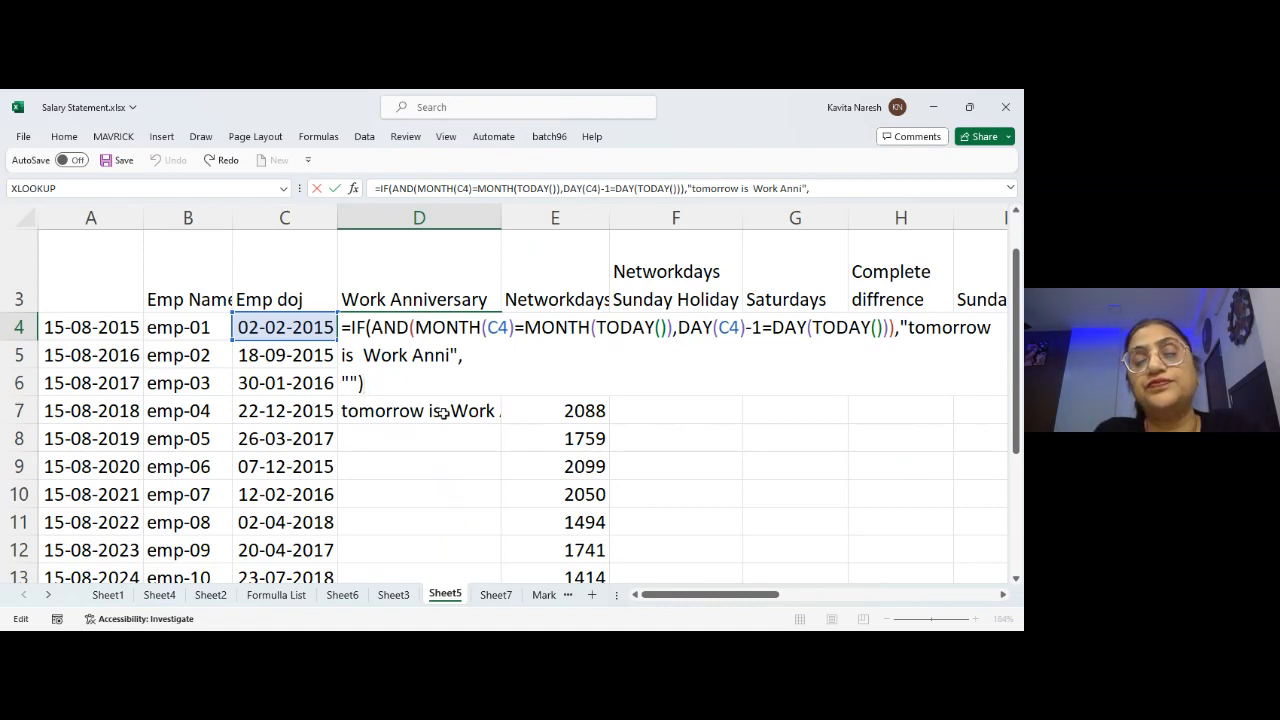
key("Return")
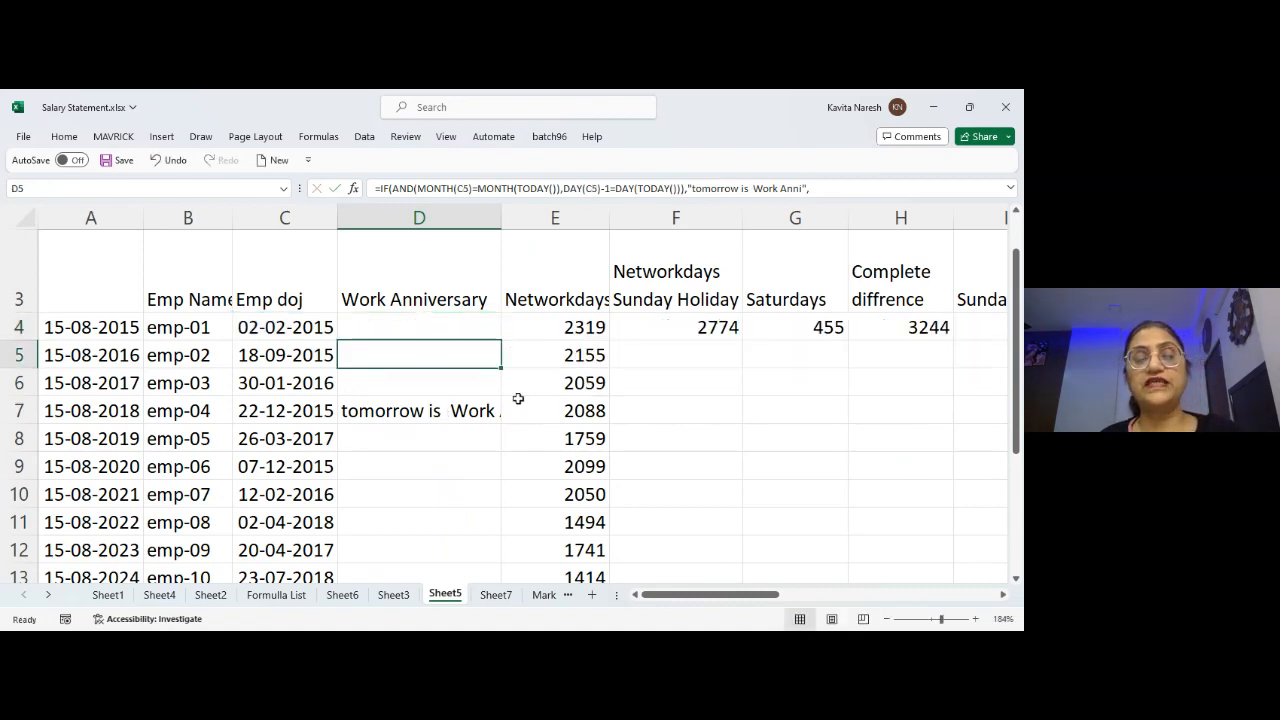
left_click(470, 322)
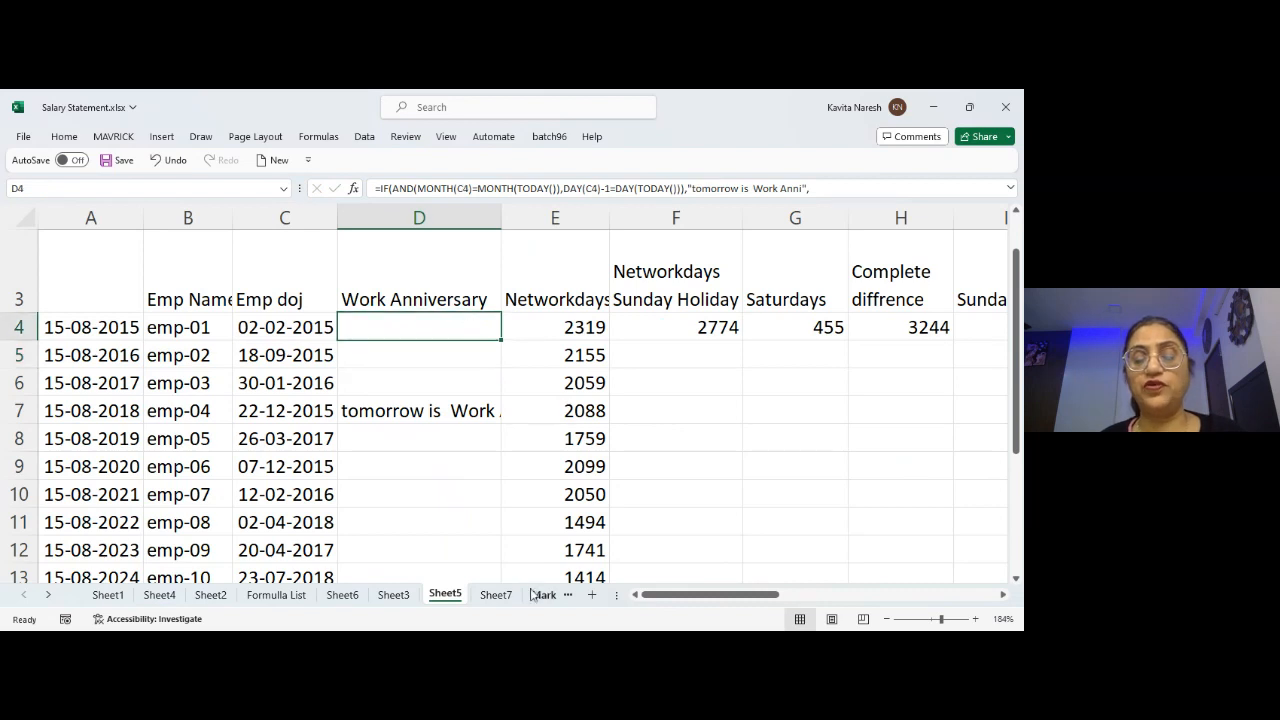
- Add a new blank worksheet and enter the heading "Dob" in D4
left_click(496, 594)
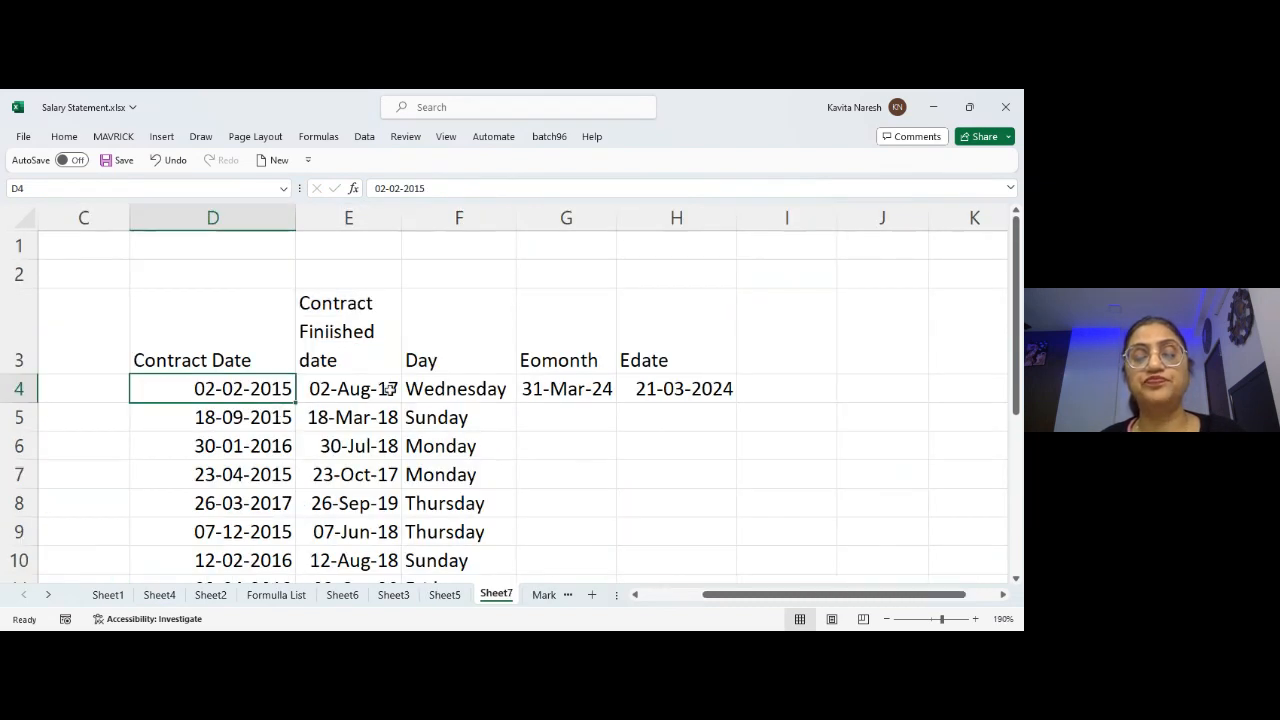
left_click(591, 598)
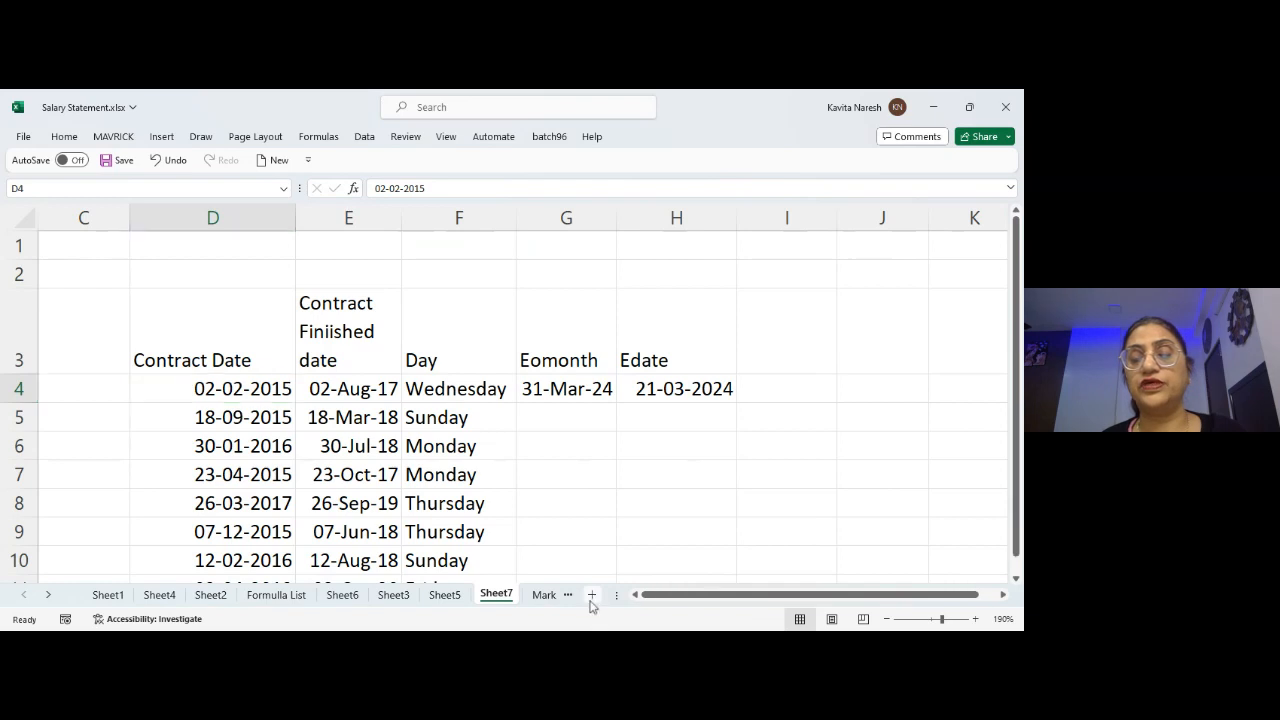
left_click(944, 621)
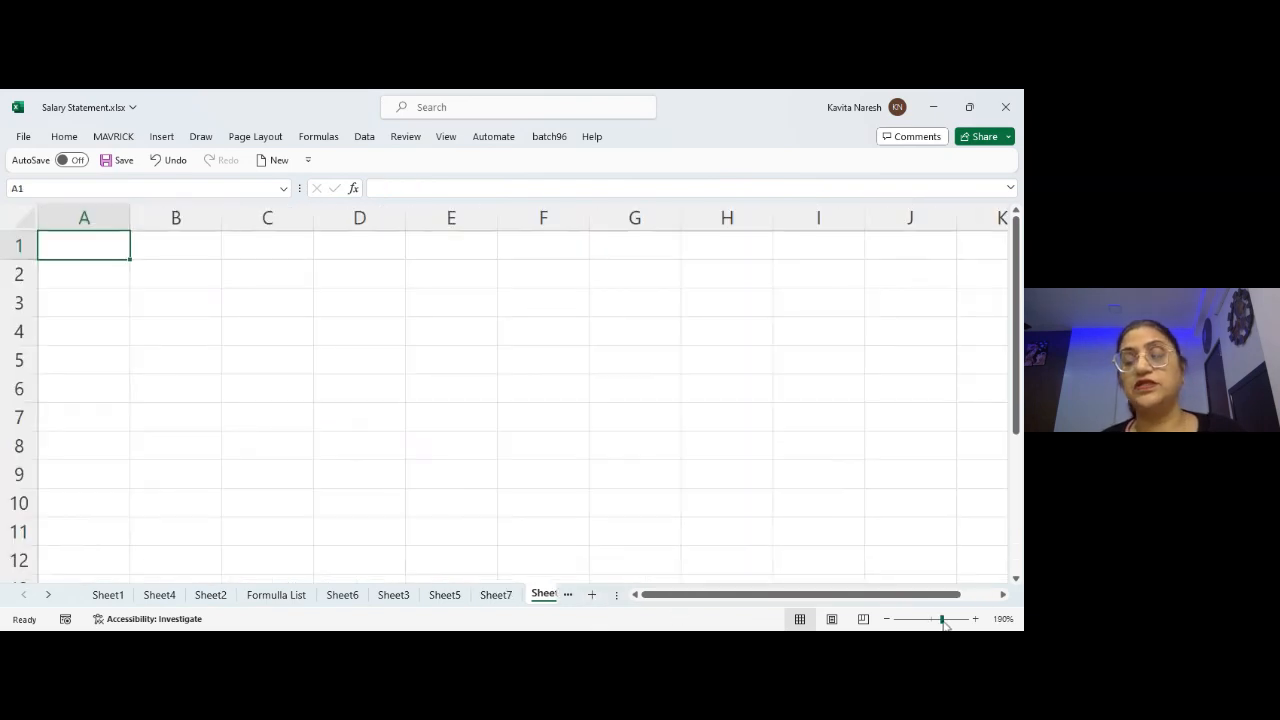
left_click(370, 332)
type("Dob")
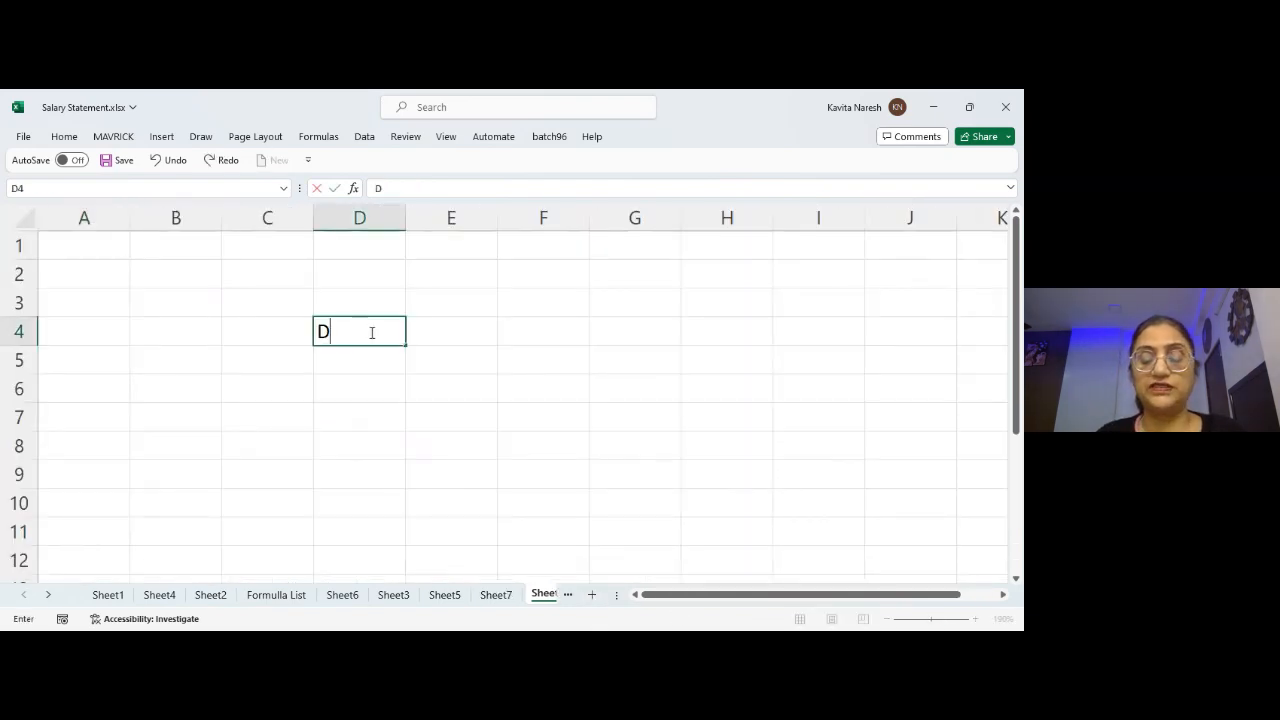
key("Return")
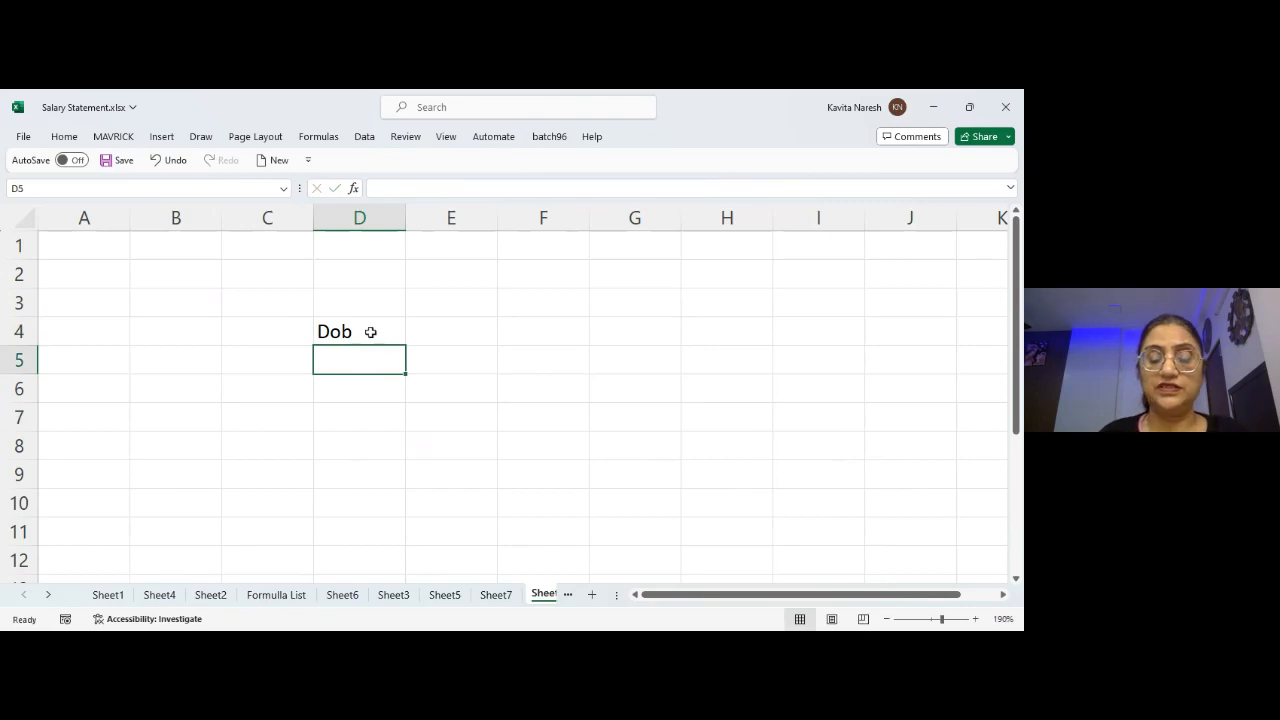
- Enter =RANDBETWEEN(35000,40000) in D5 to generate a random date serial number
type("=randbet")
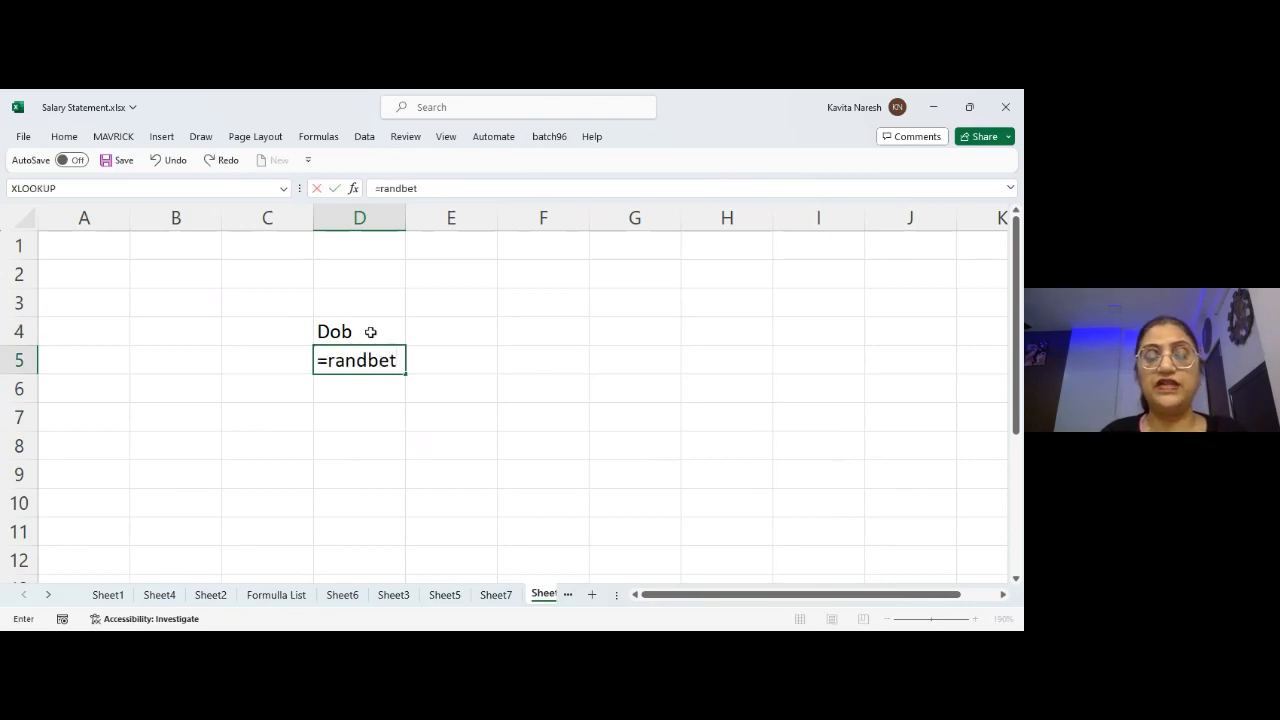
key("Tab")
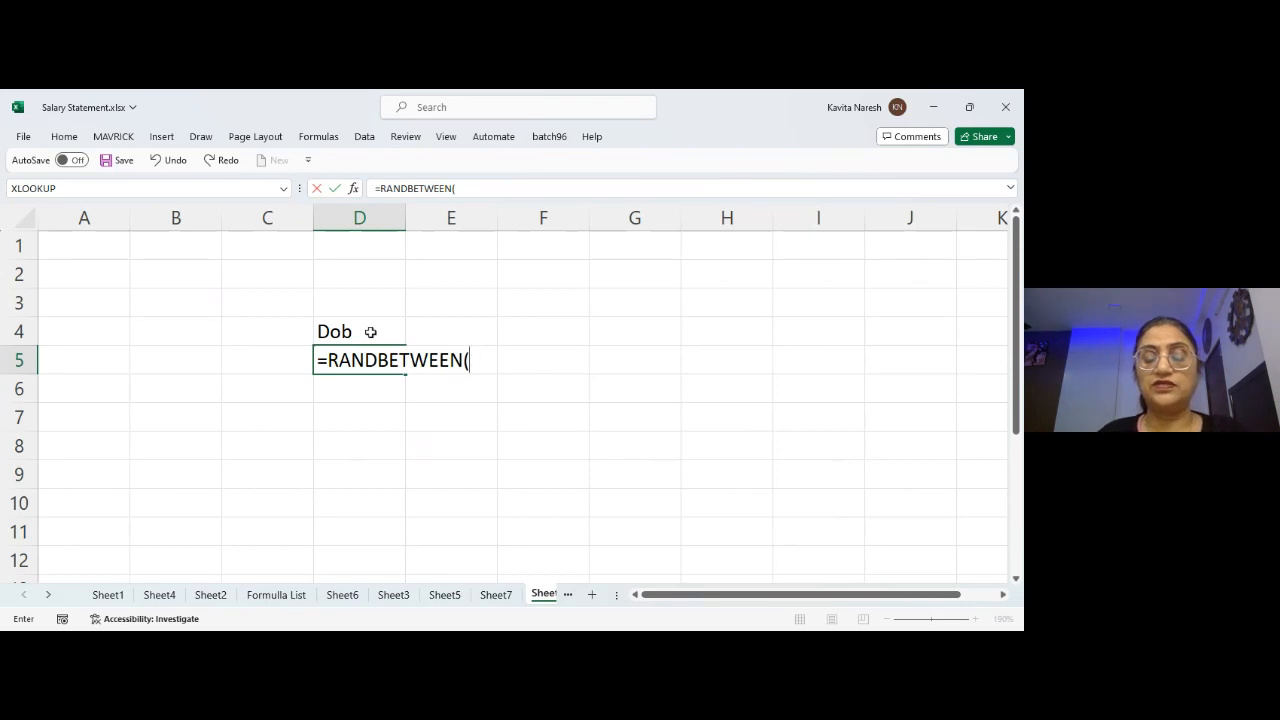
type("350000")
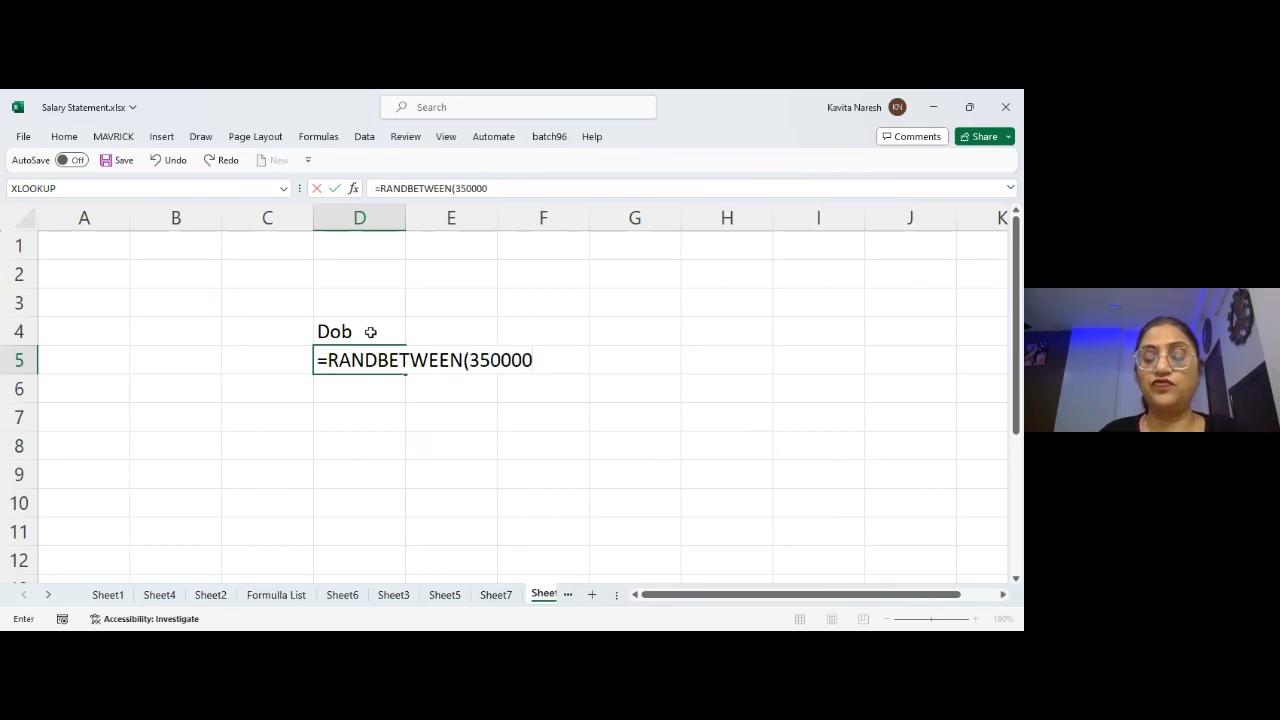
key("BackSpace")
type(",4000")
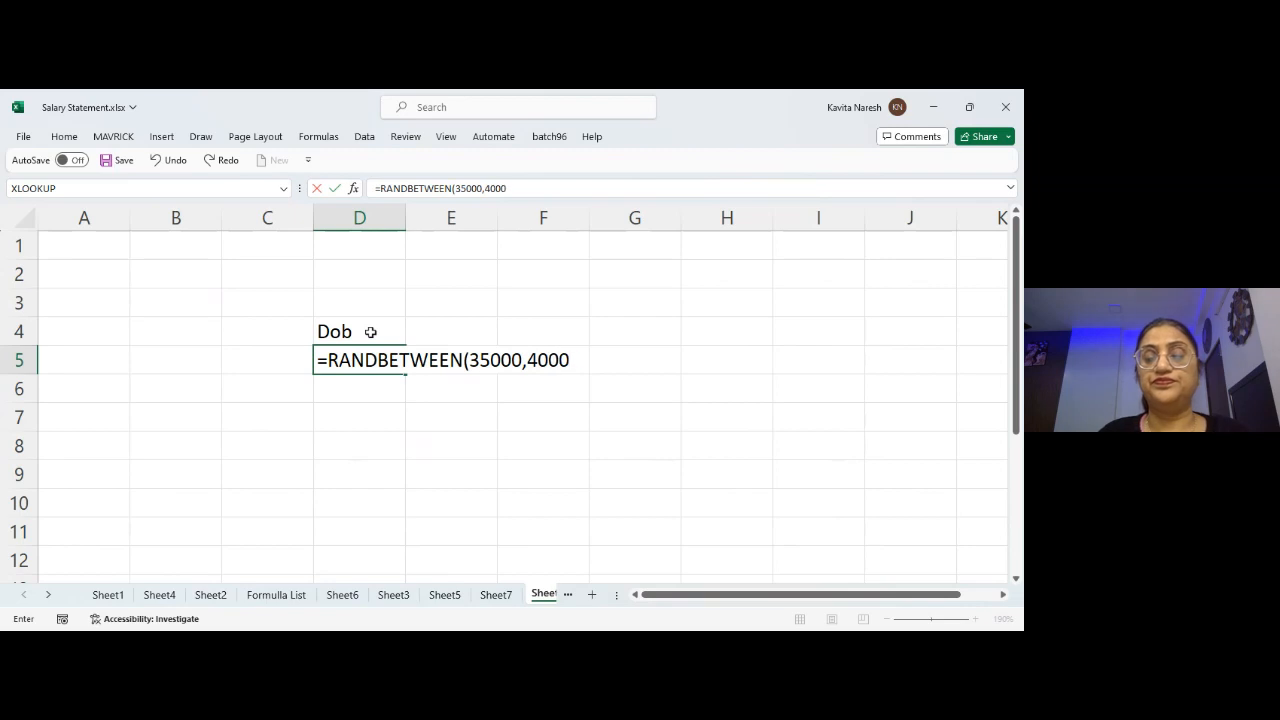
type("0)")
key("Return")
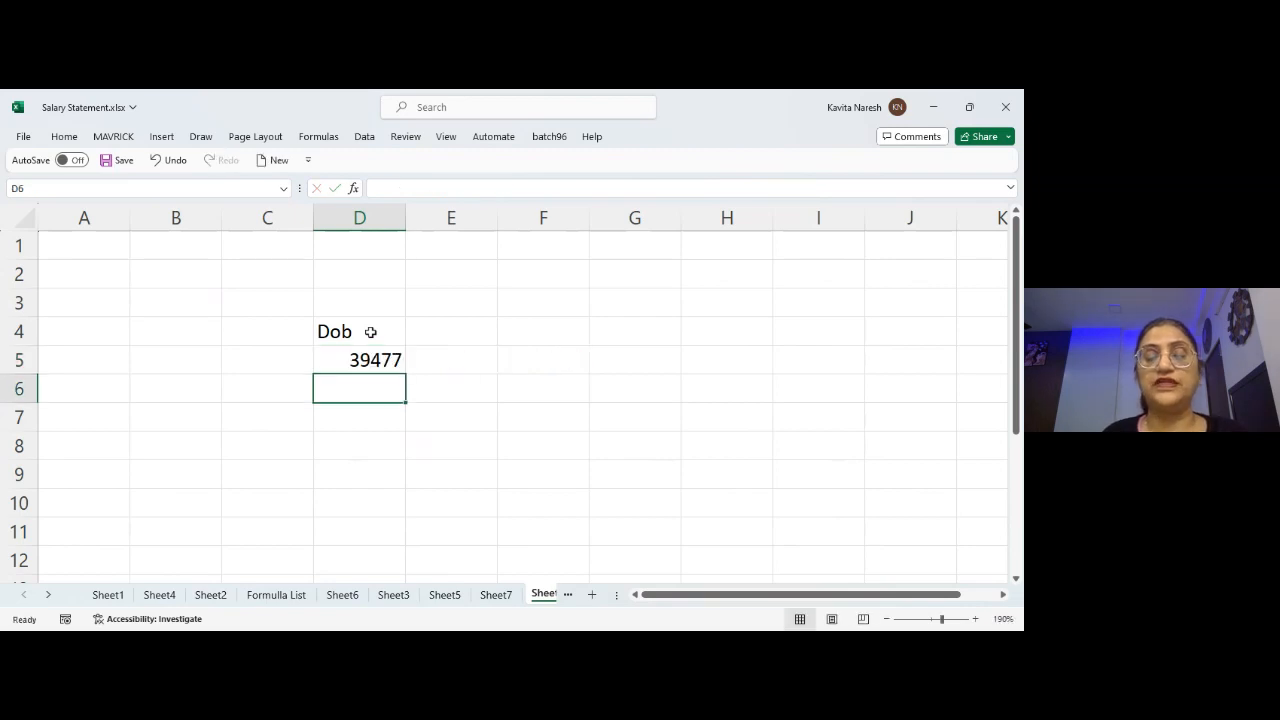
- Fill the RANDBETWEEN formula from D5 down to D11 and format the range as day-month-year dates
left_click(400, 377)
left_click_drag(401, 376, 393, 539)
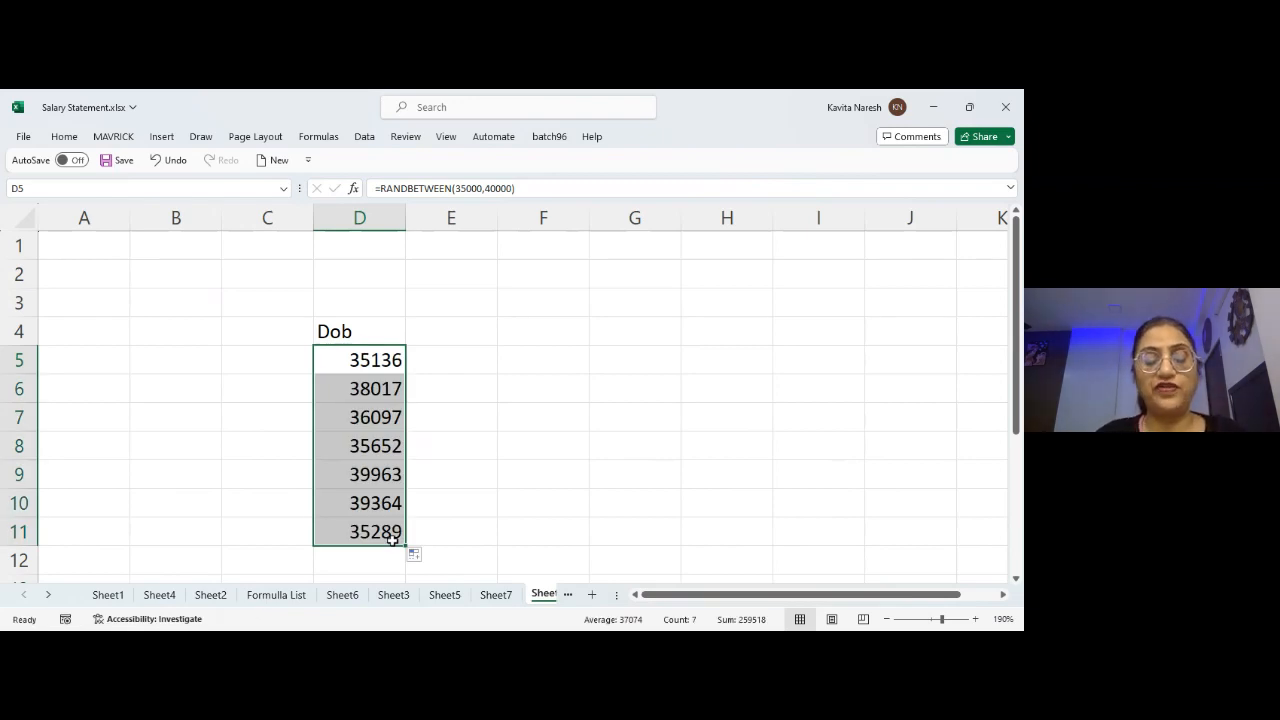
key("ctrl+shift+3")
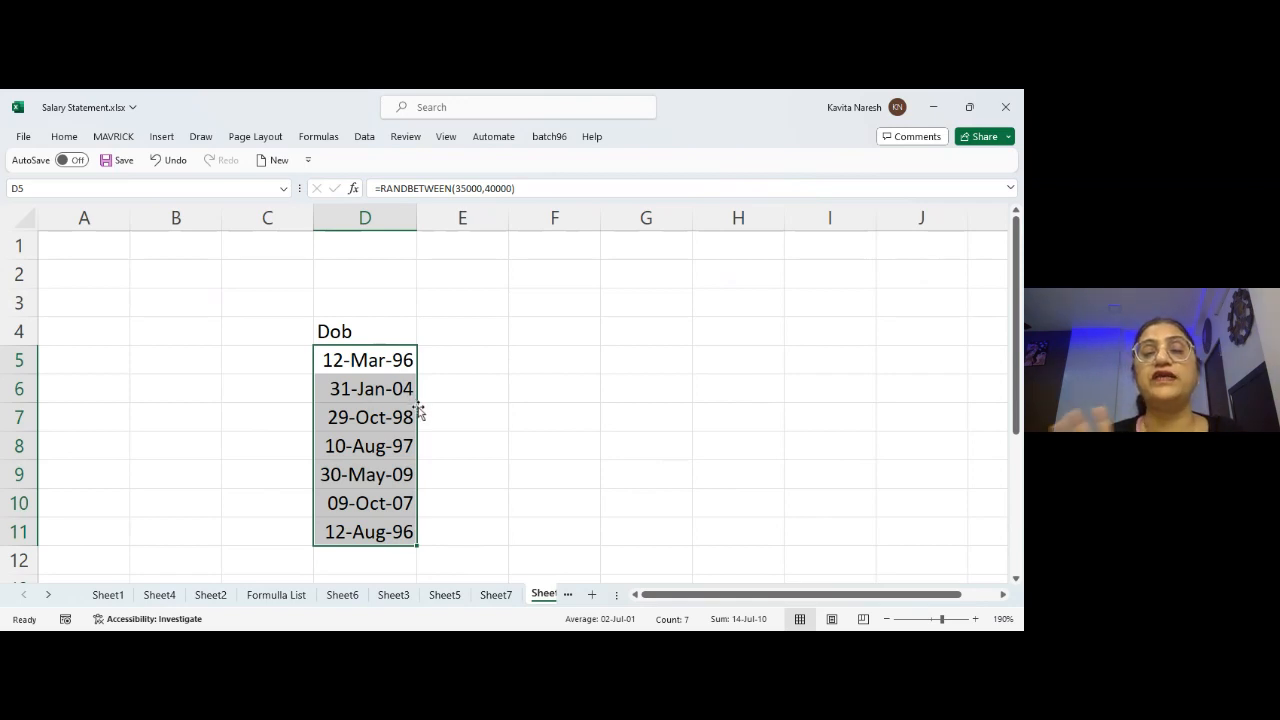
- Number the rows beside the Dob dates 1 to 7 in C5:C11
left_click(280, 363)
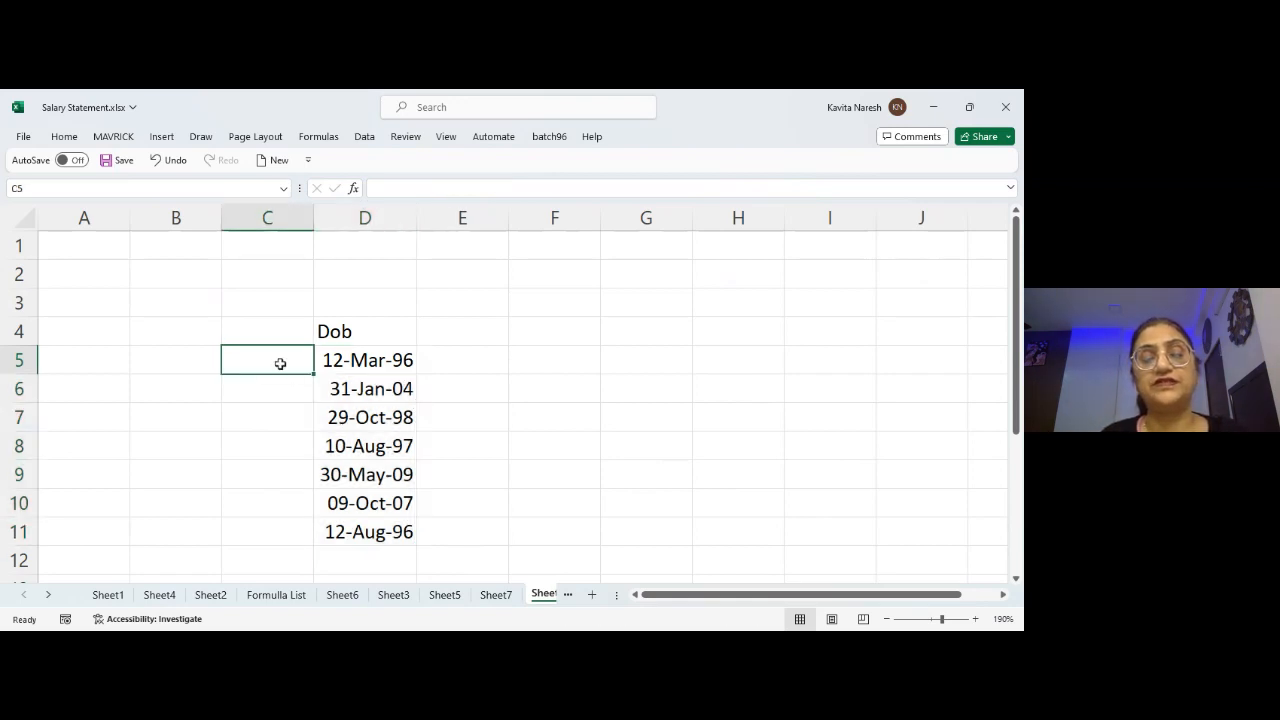
key("Down")
key("Down")
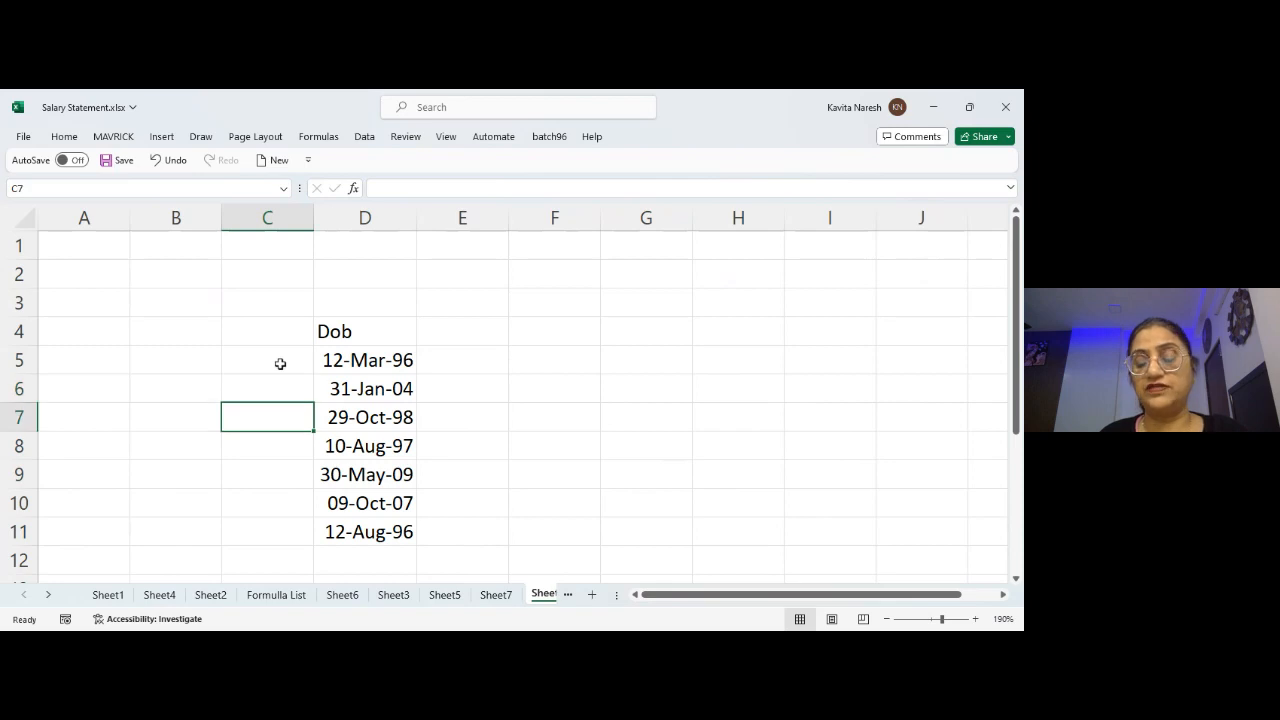
left_click(280, 363)
type("1")
key("Return")
type("2")
key("Return")
type("3")
key("Return")
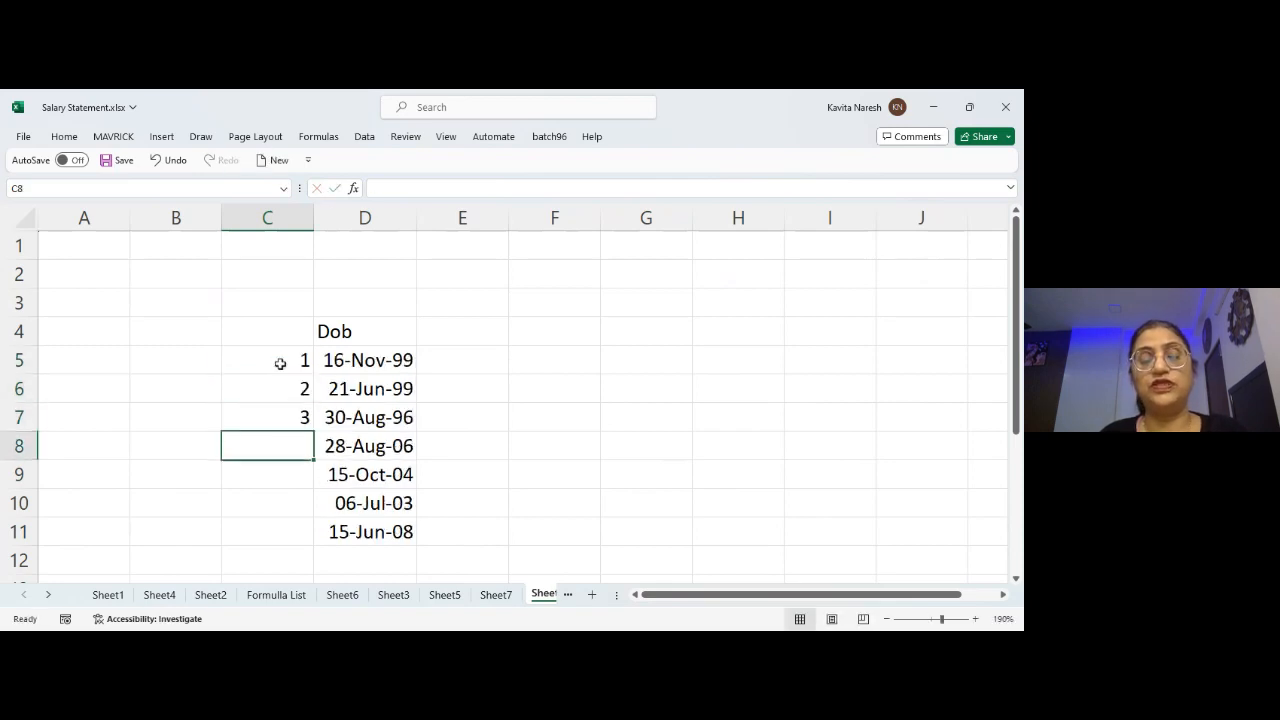
type("4")
key("Return")
key("Return")
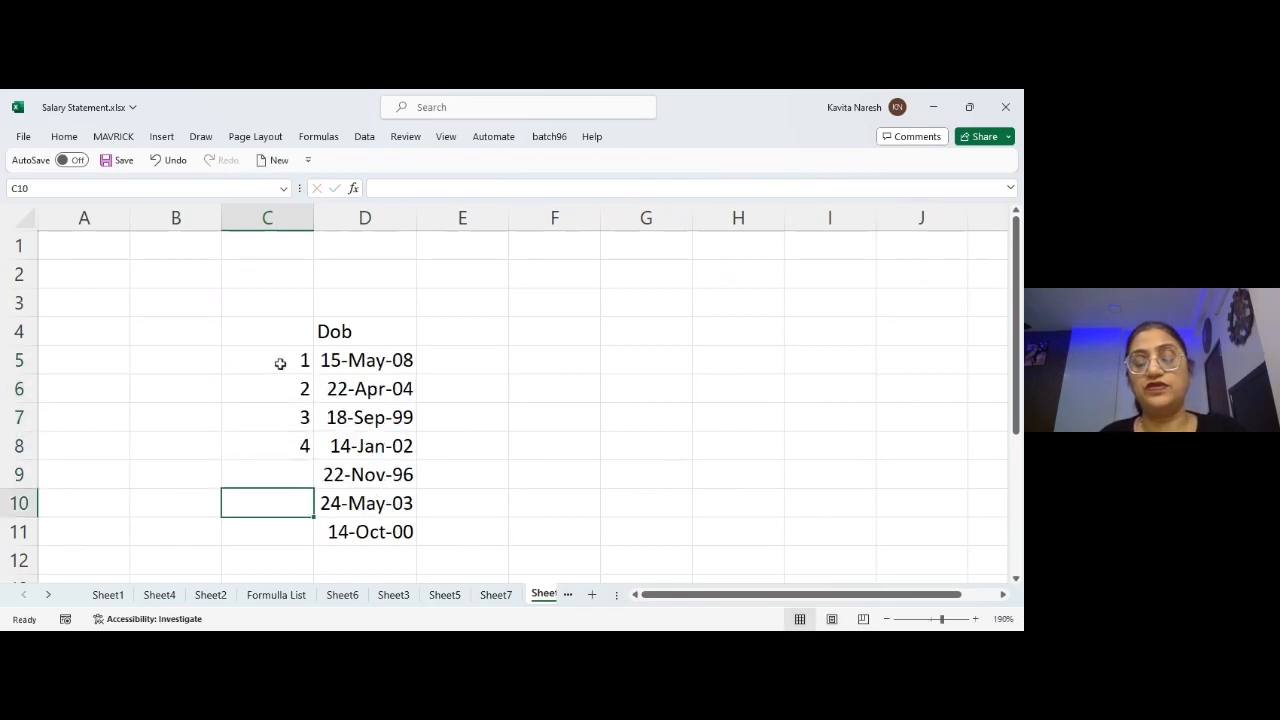
key("Up")
type("5")
key("Return")
type("6")
key("Return")
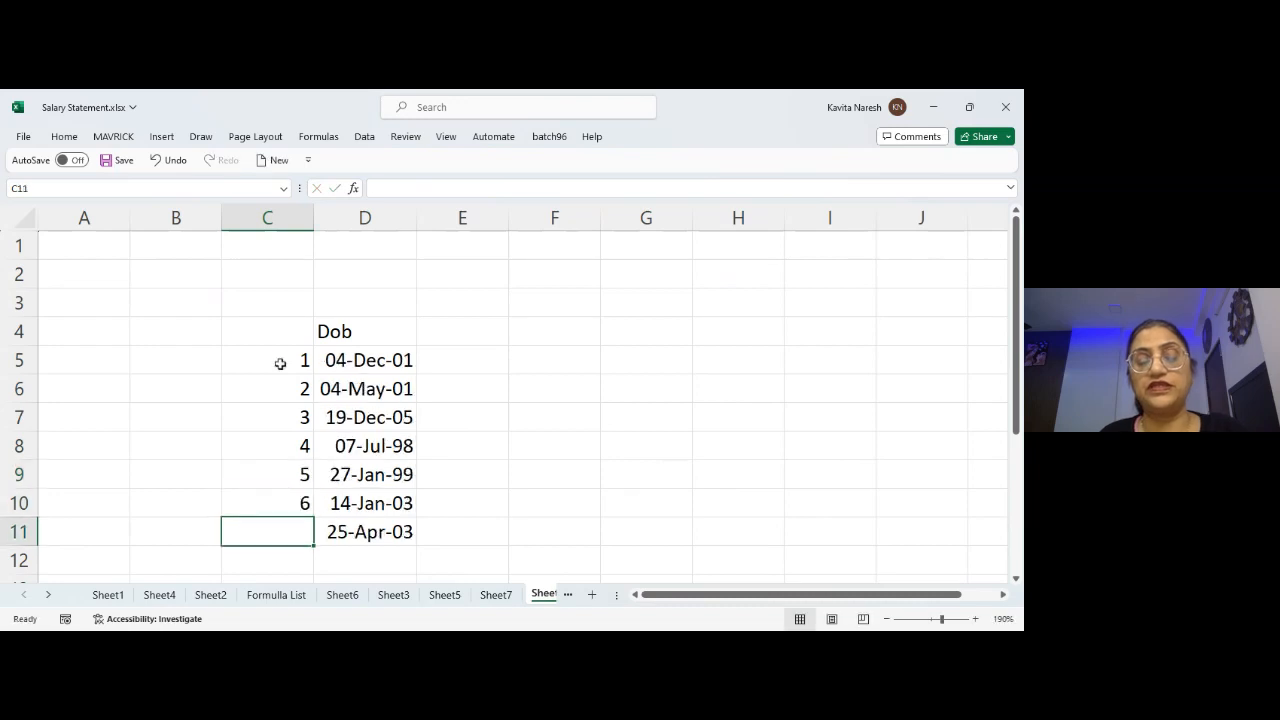
type("7")
key("Return")
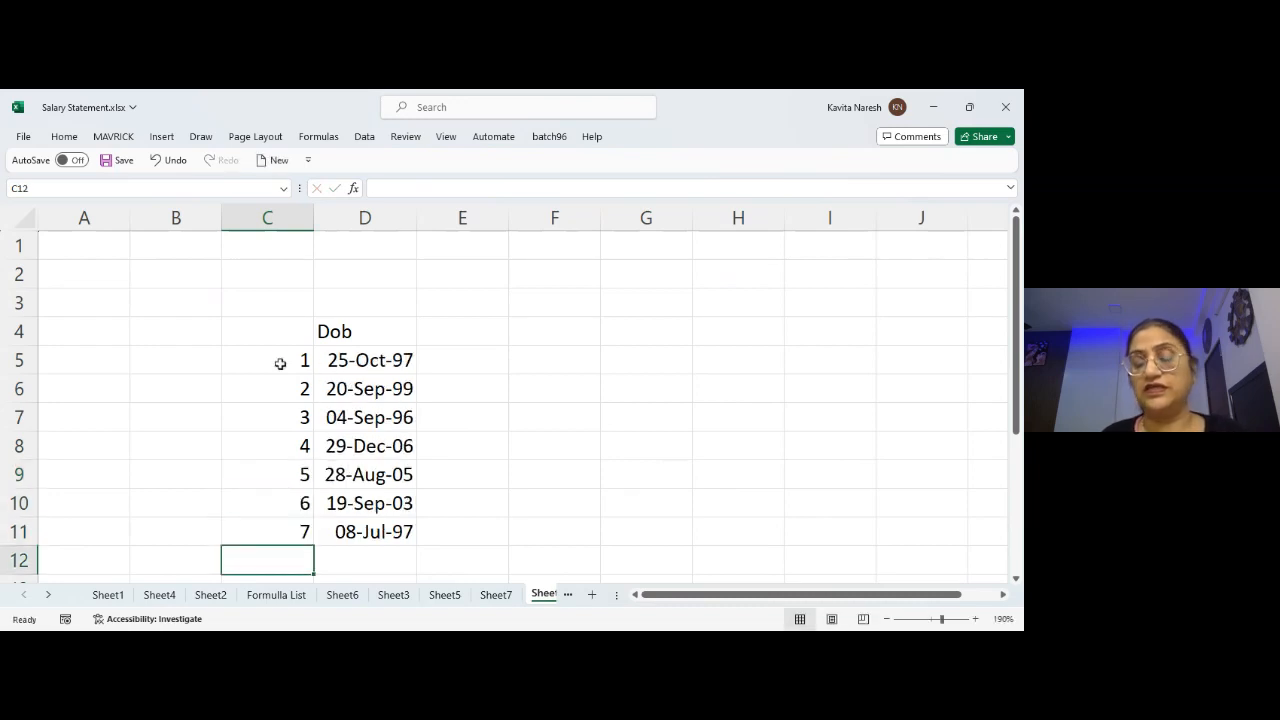
- Convert the random date formulas in D5:D11 to fixed values by pasting them over themselves as values only
key("Up")
key("Up")
key("Up")
key("Up")
key("Up")
key("Up")
key("Up")
key("Right")
key("ctrl+shift+Down")
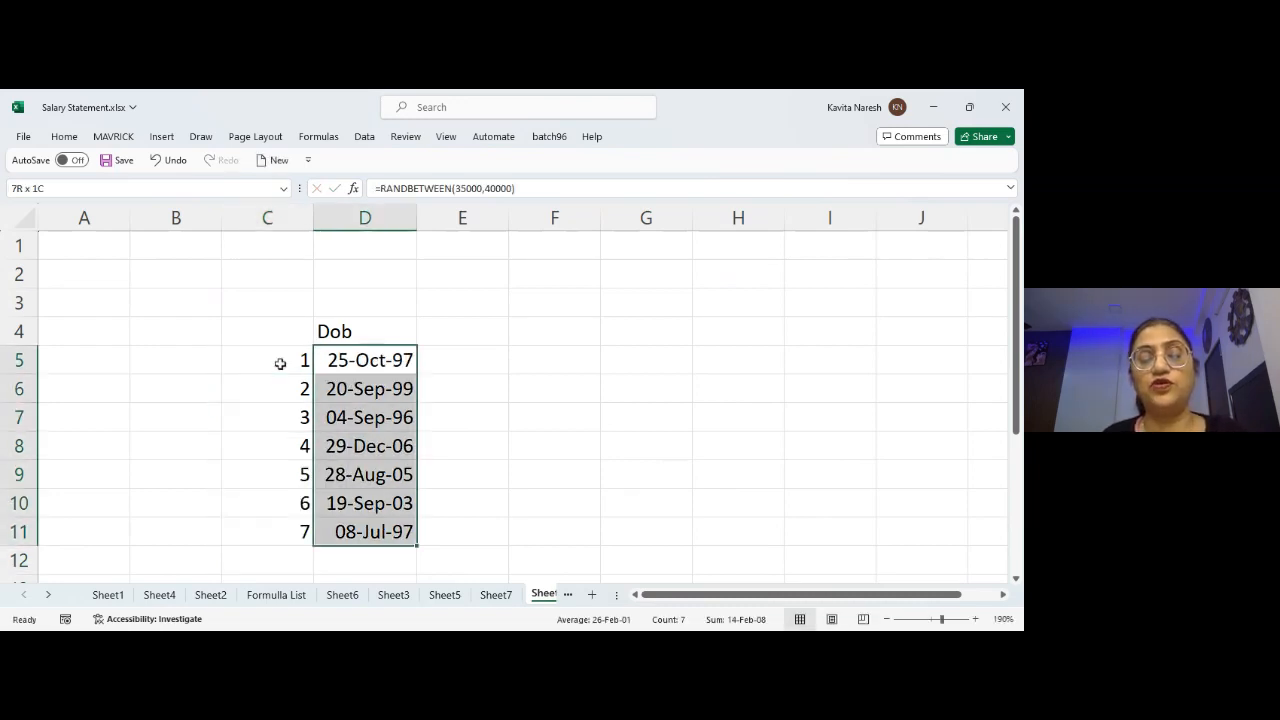
key("ctrl+c")
key("ctrl+alt+v")
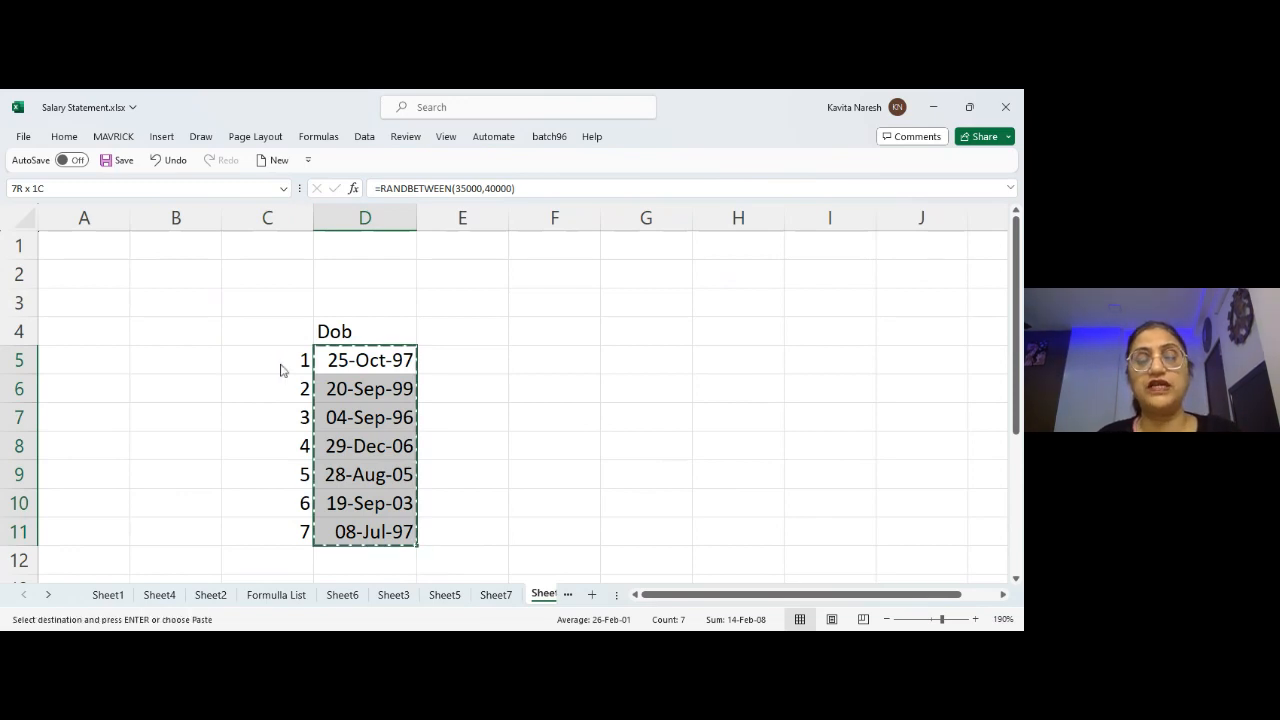
key("v")
key("Return")
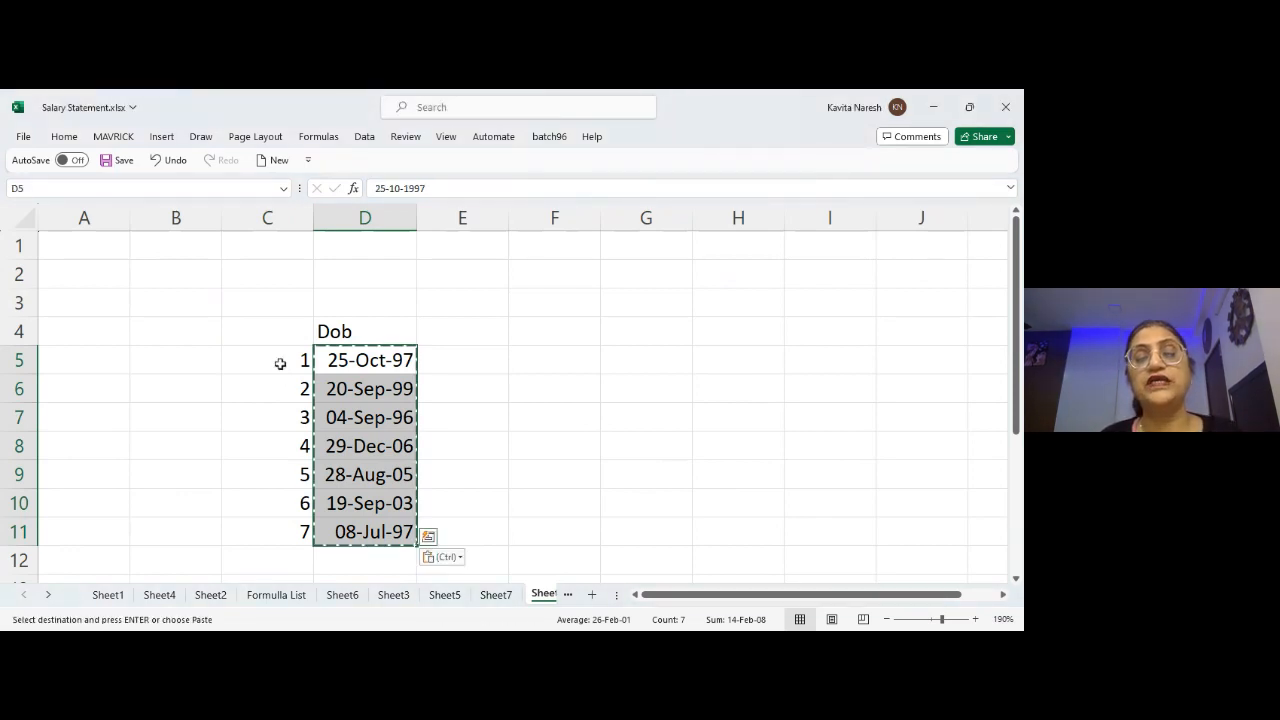
key("Up")
key("Down")
key("Escape")
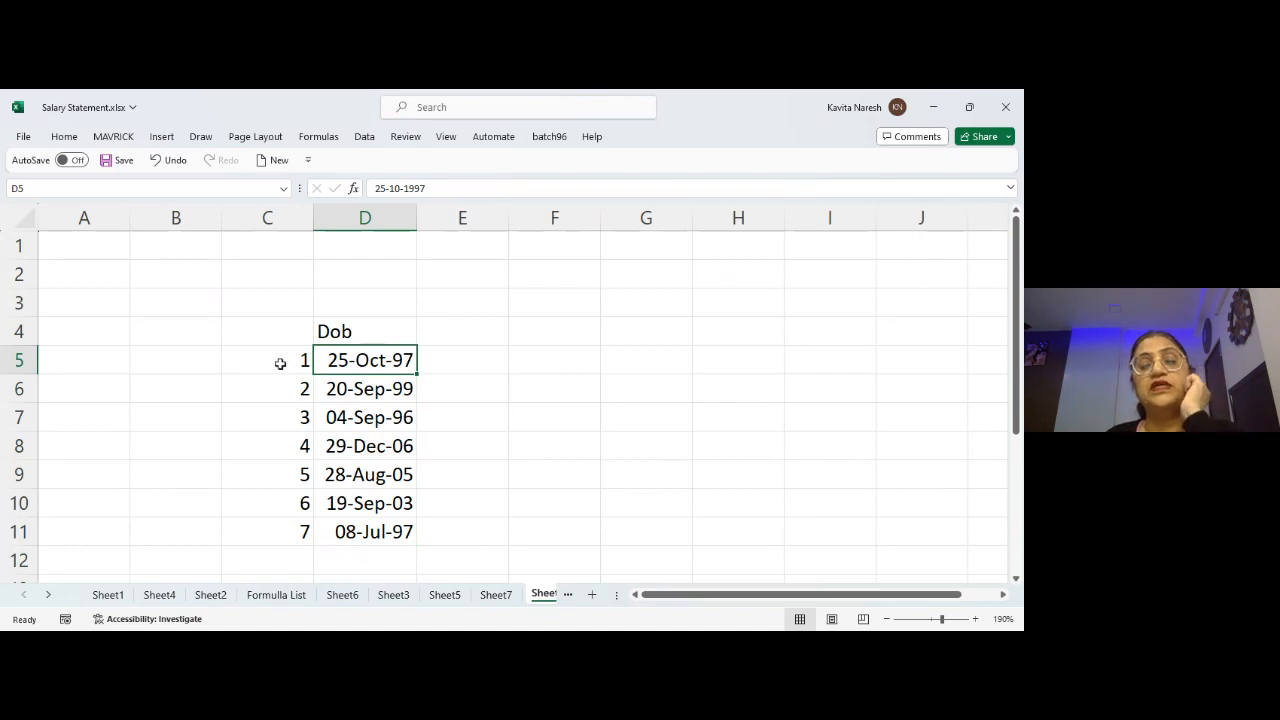
key("Down")
key("Up")
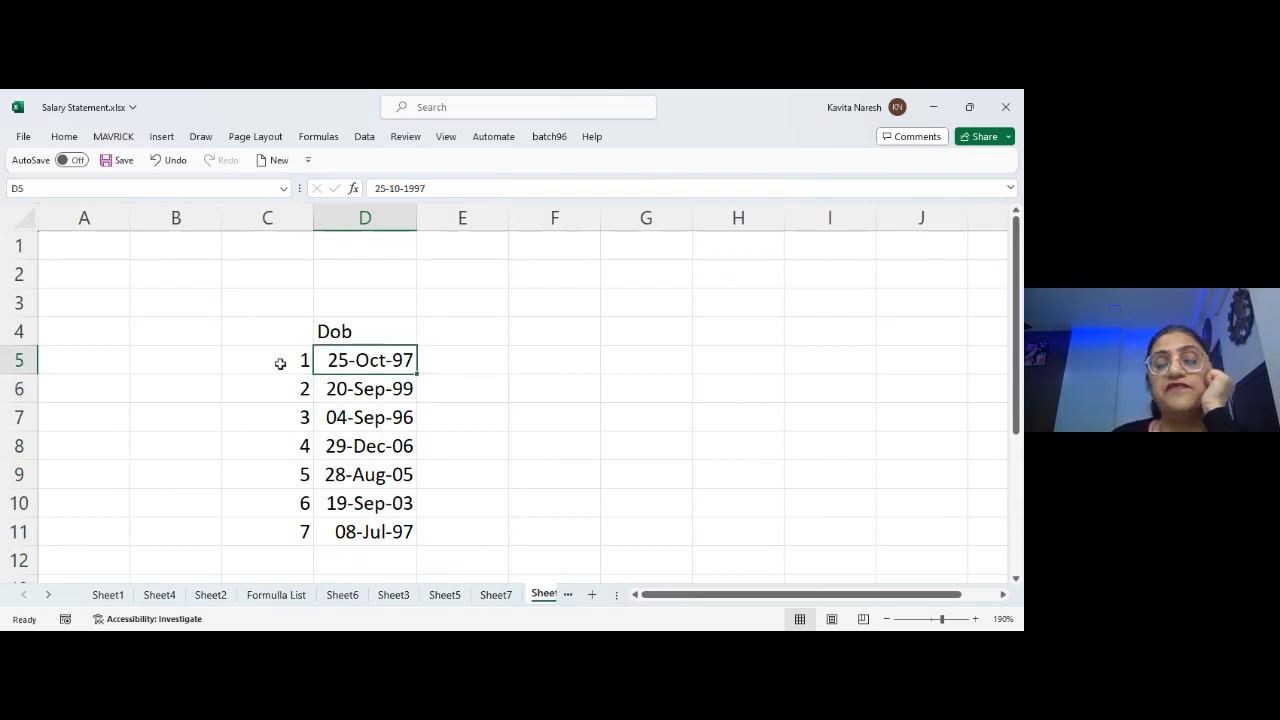
key("Down")
key("Up")
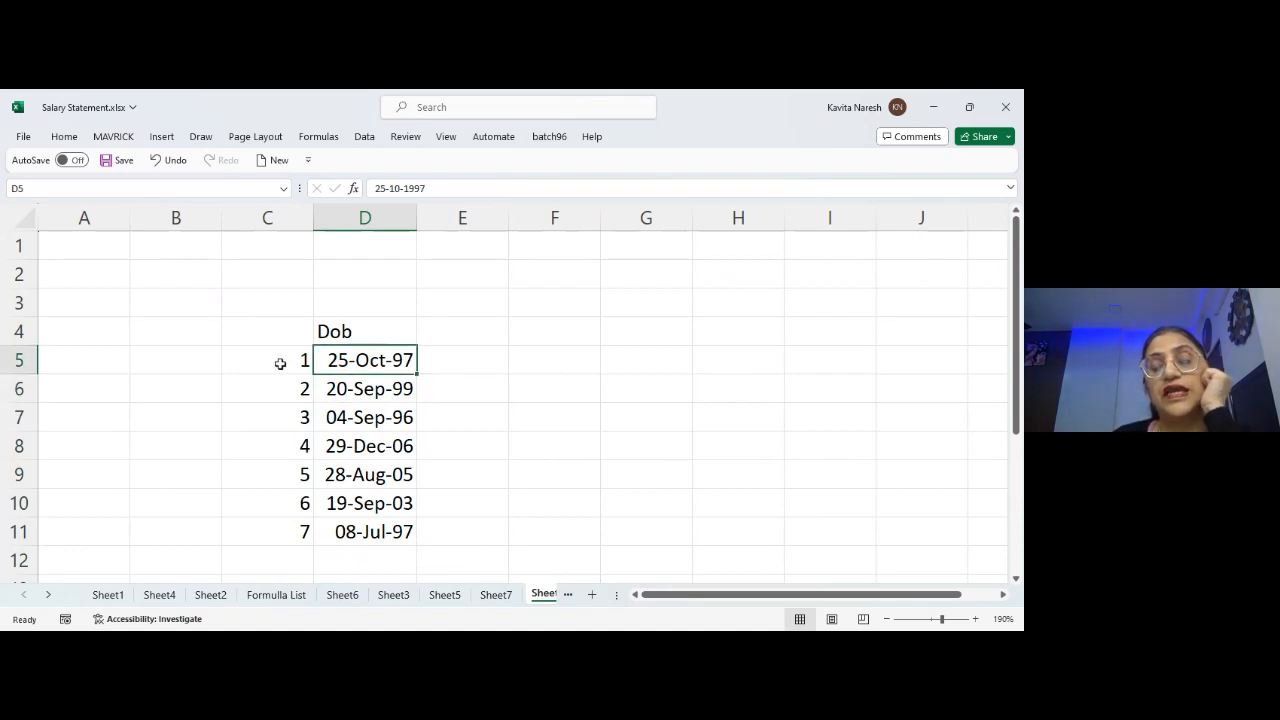
- Begin an IF formula in E5 with an AND test whose first condition is MONTH(D5)=MONTH(TODAY())
key("Right")
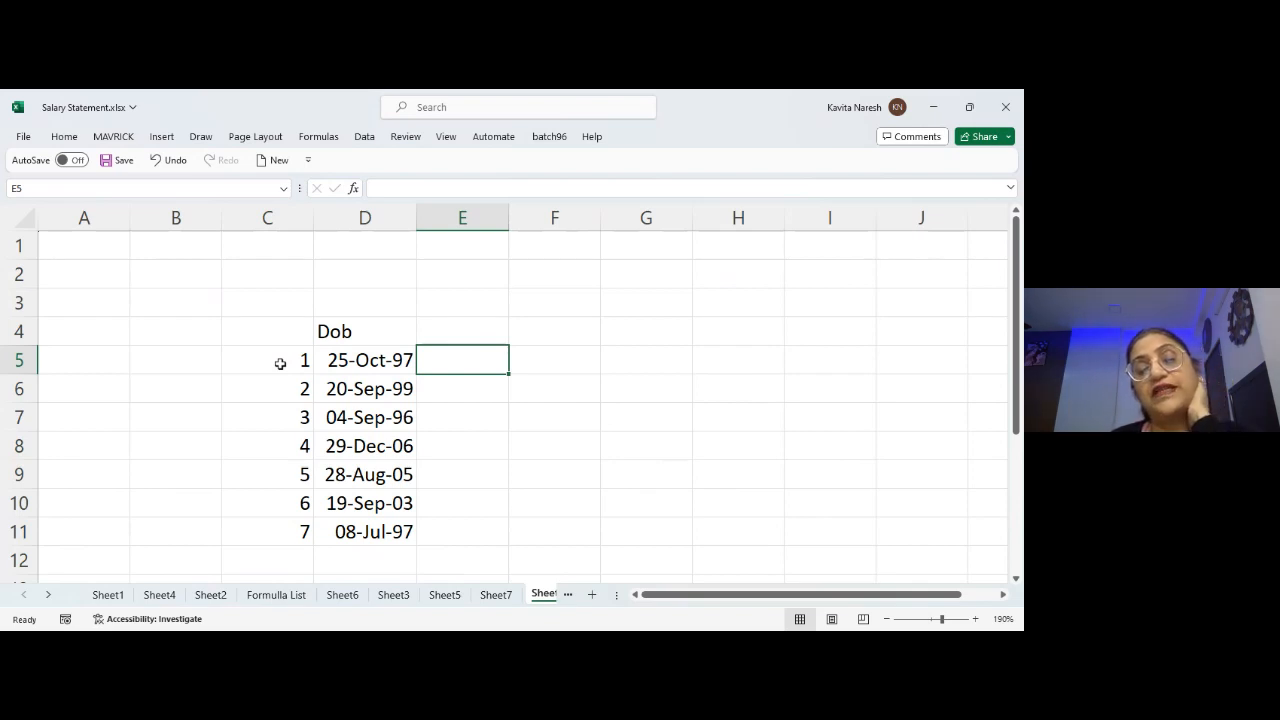
type("=")
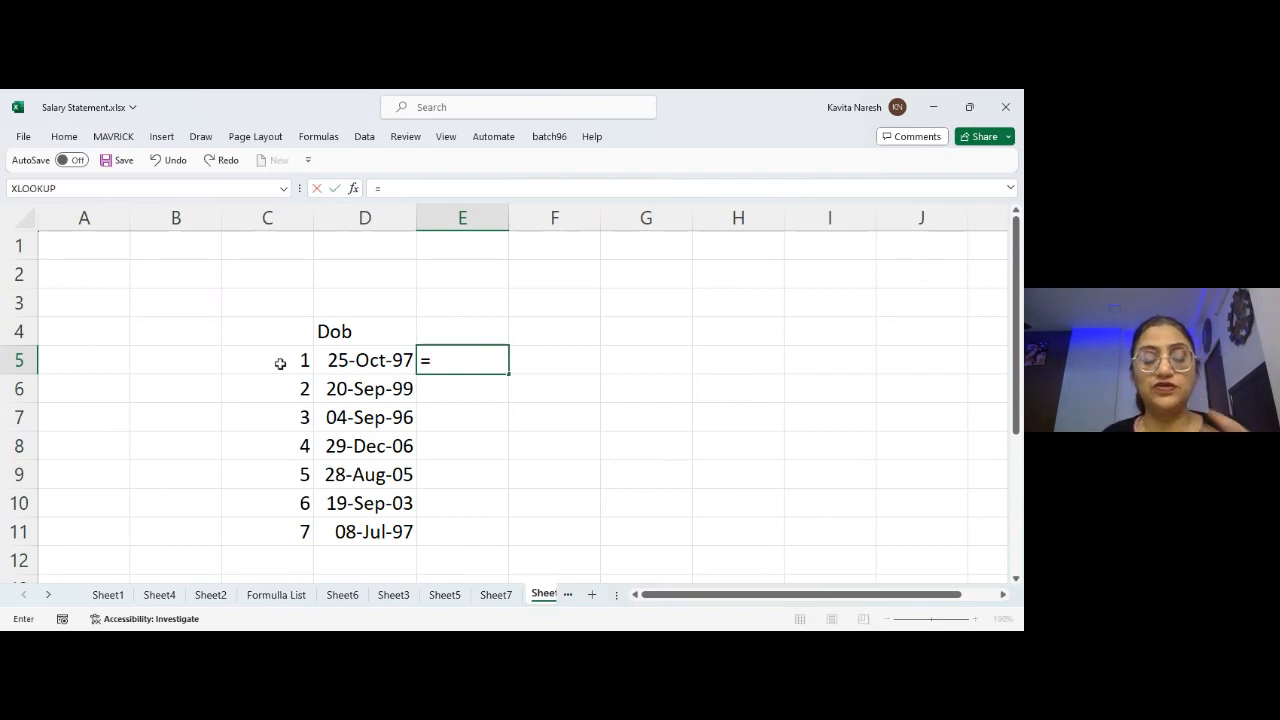
type("if")
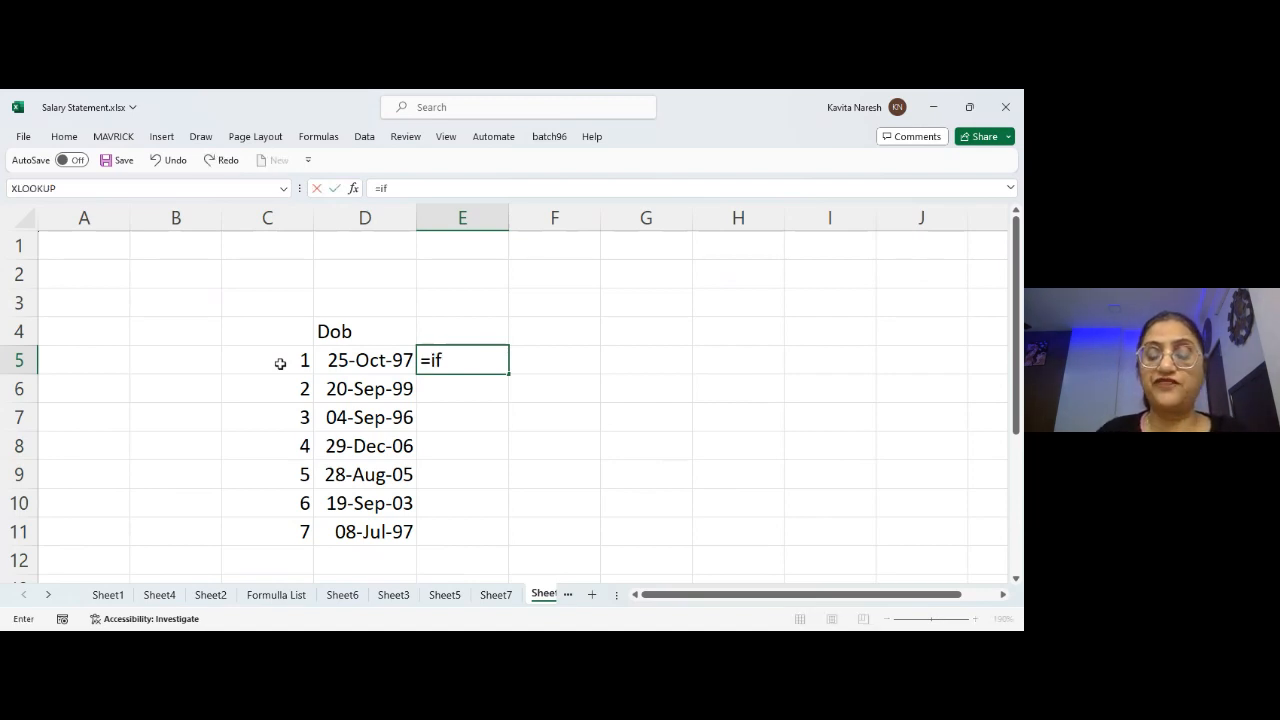
type("(and(")
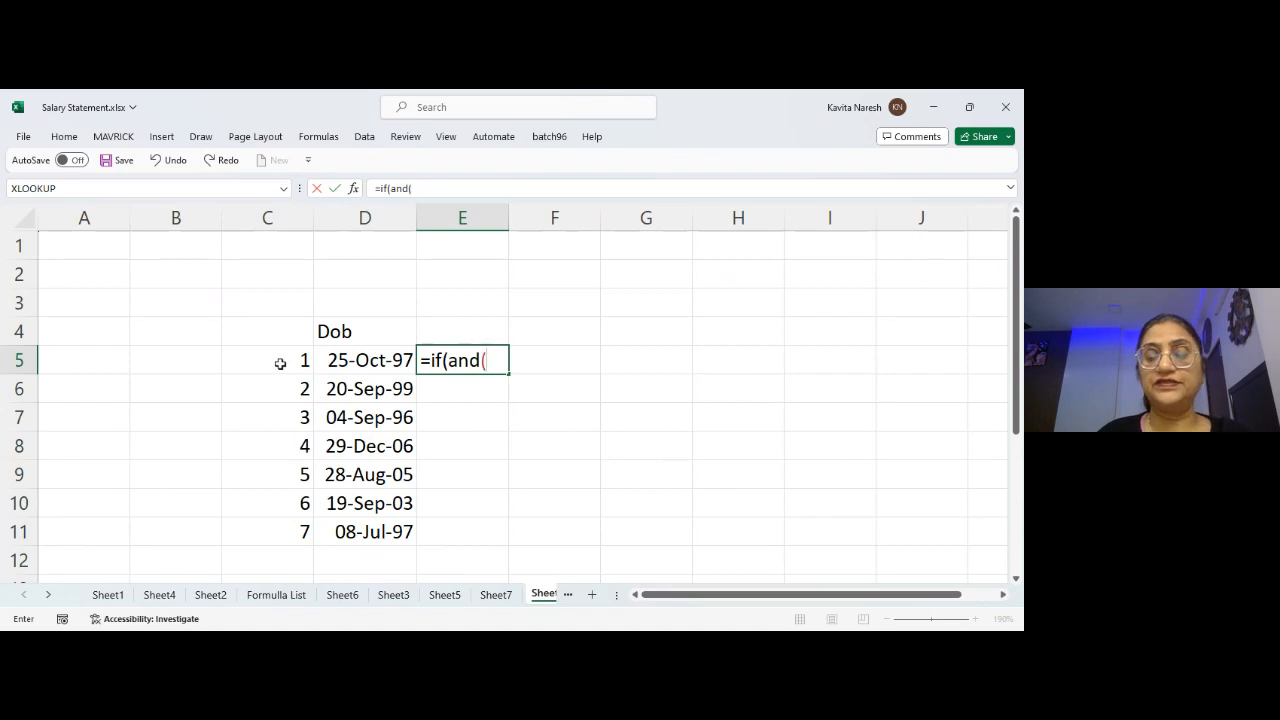
type("month(")
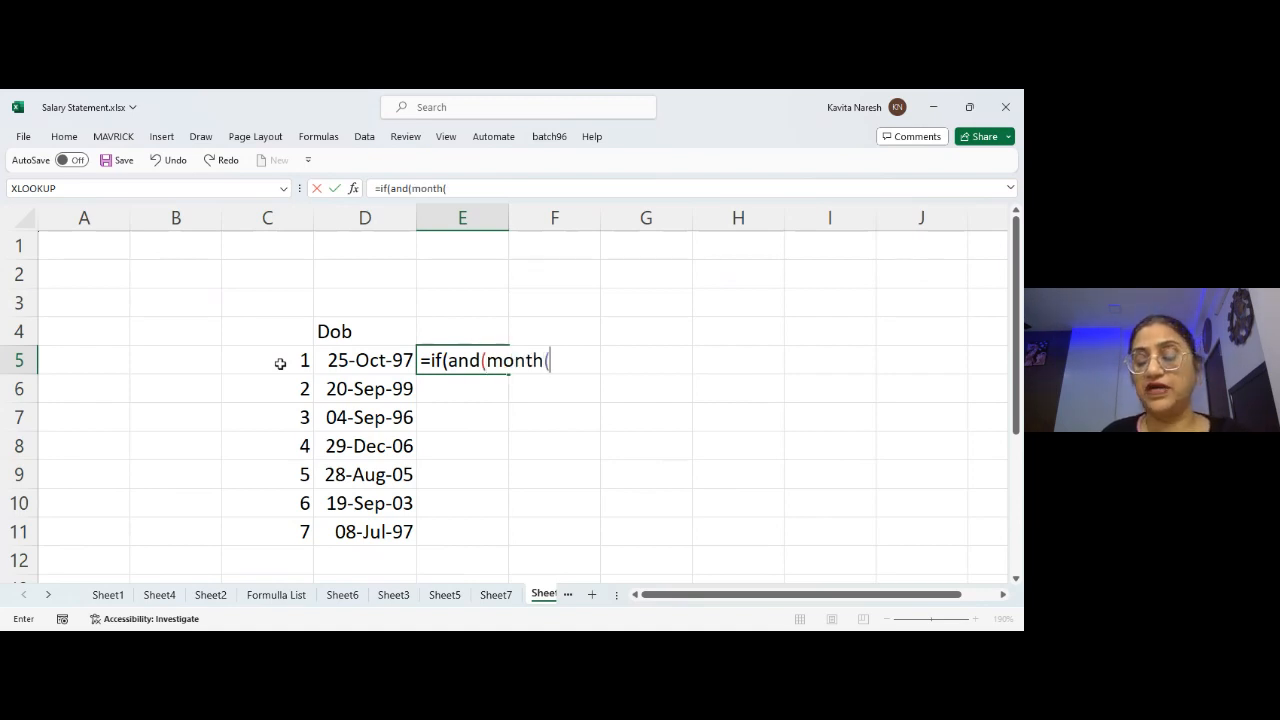
key("Left")
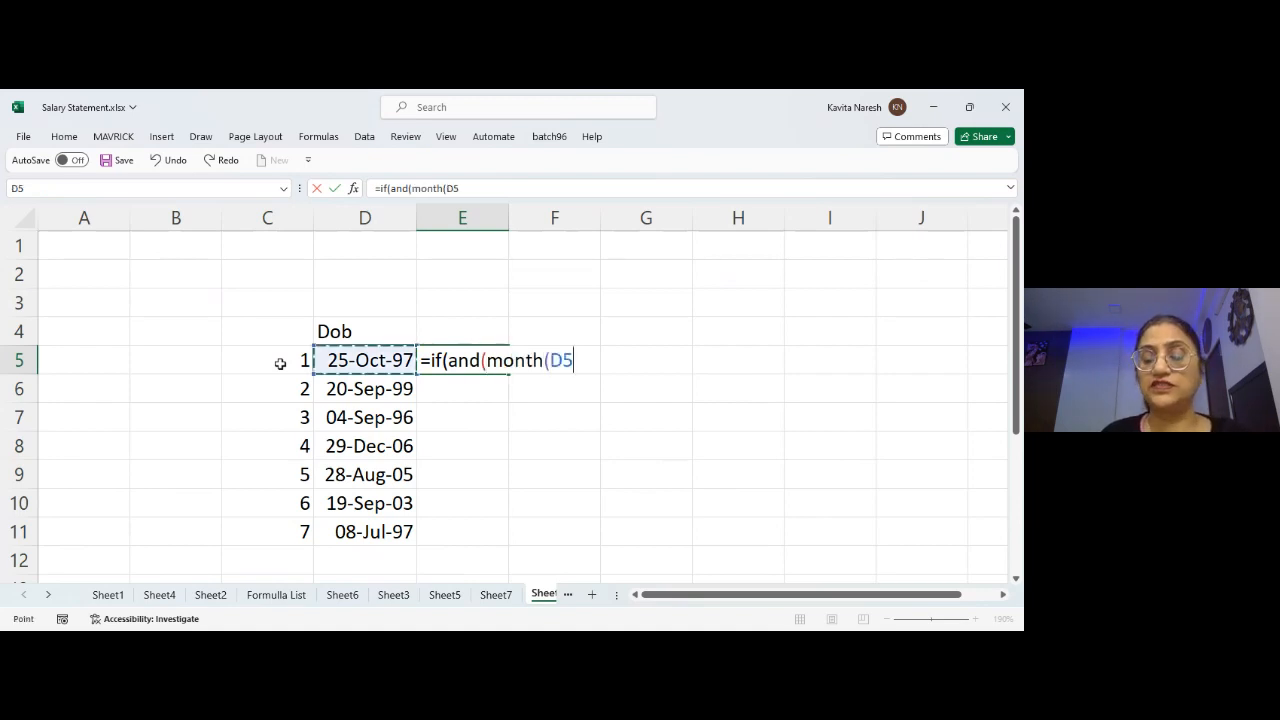
type(")=mont")
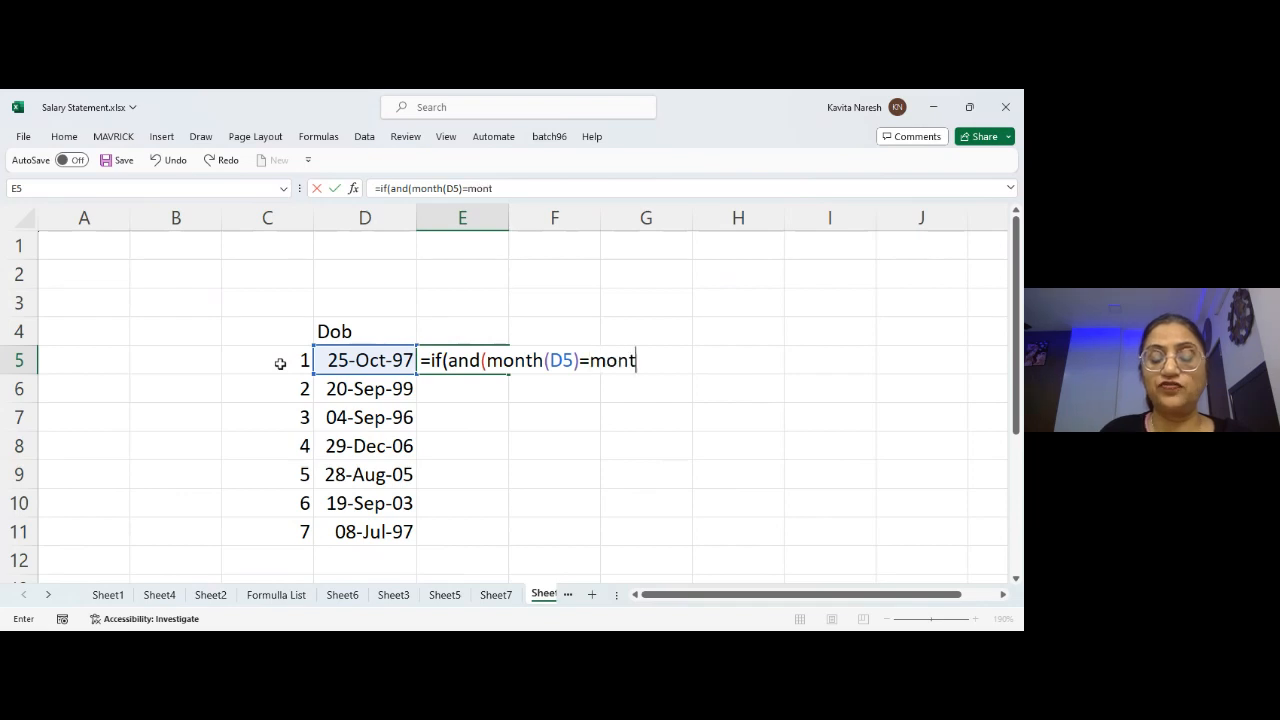
type("h(toda")
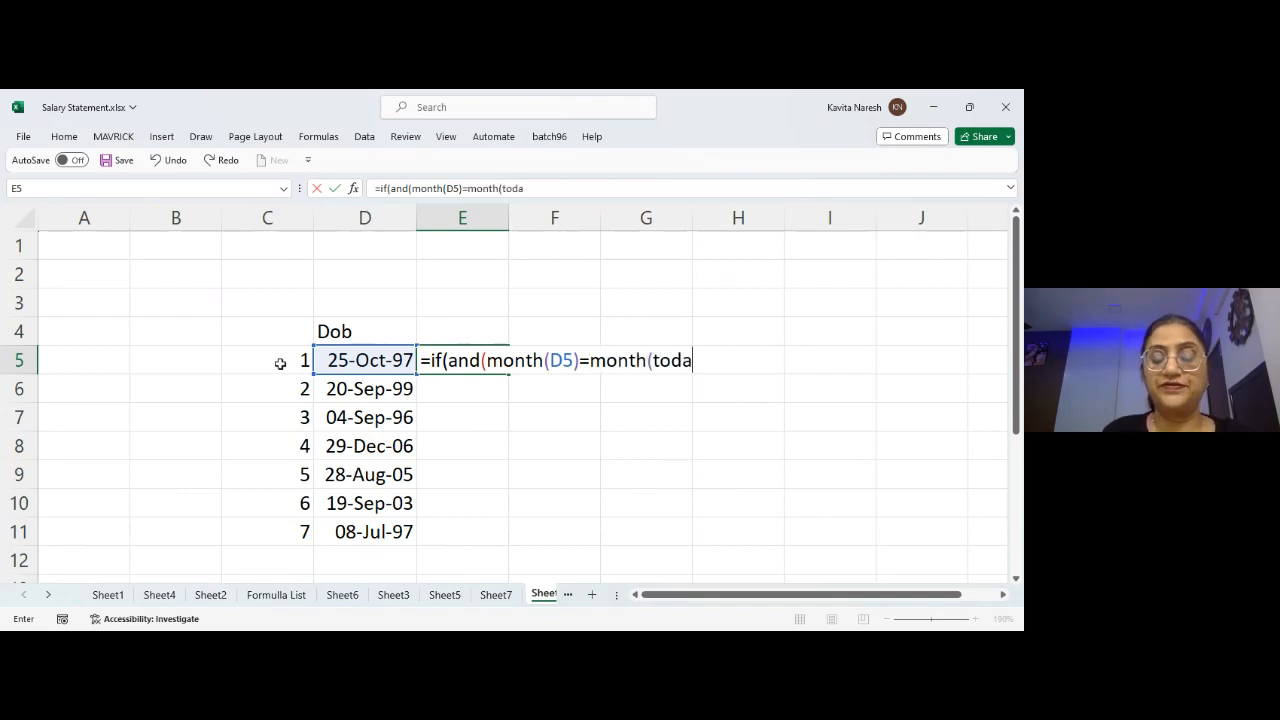
type("y())")
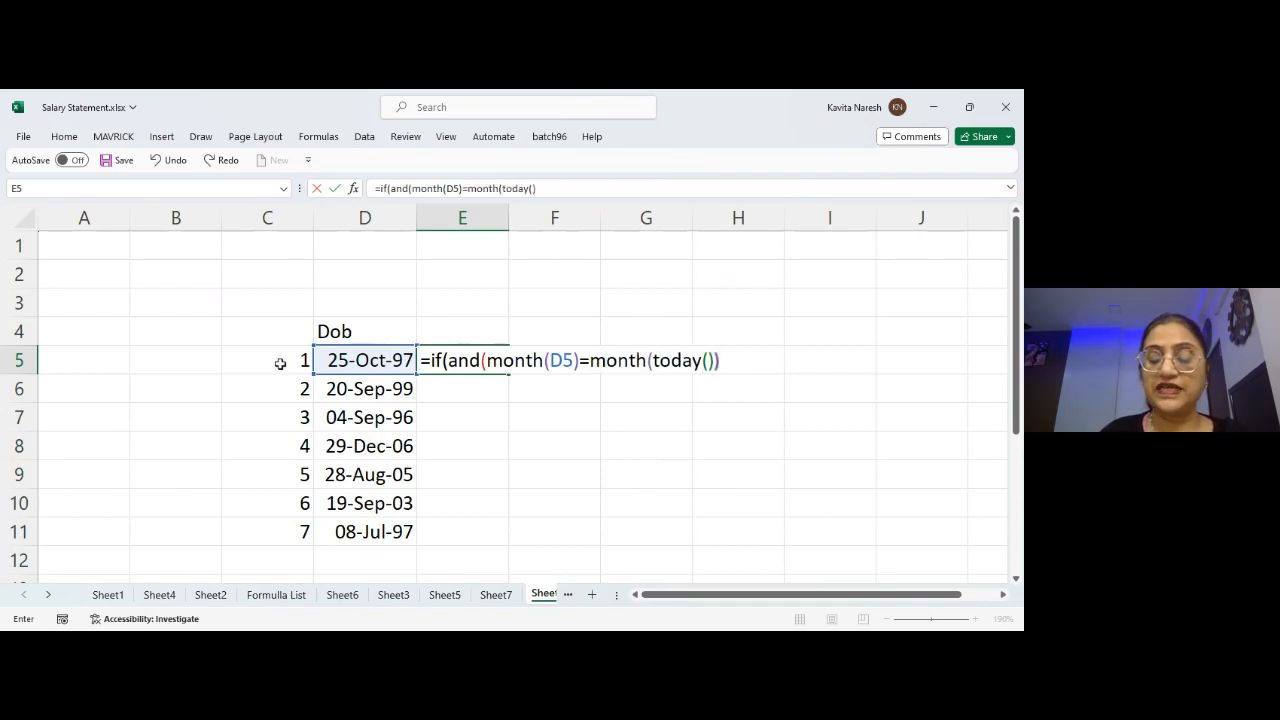
- Add DAY(D5)-1=DAY(TODAY()) as the second AND condition in the E5 formula and close the test
type(",day(")
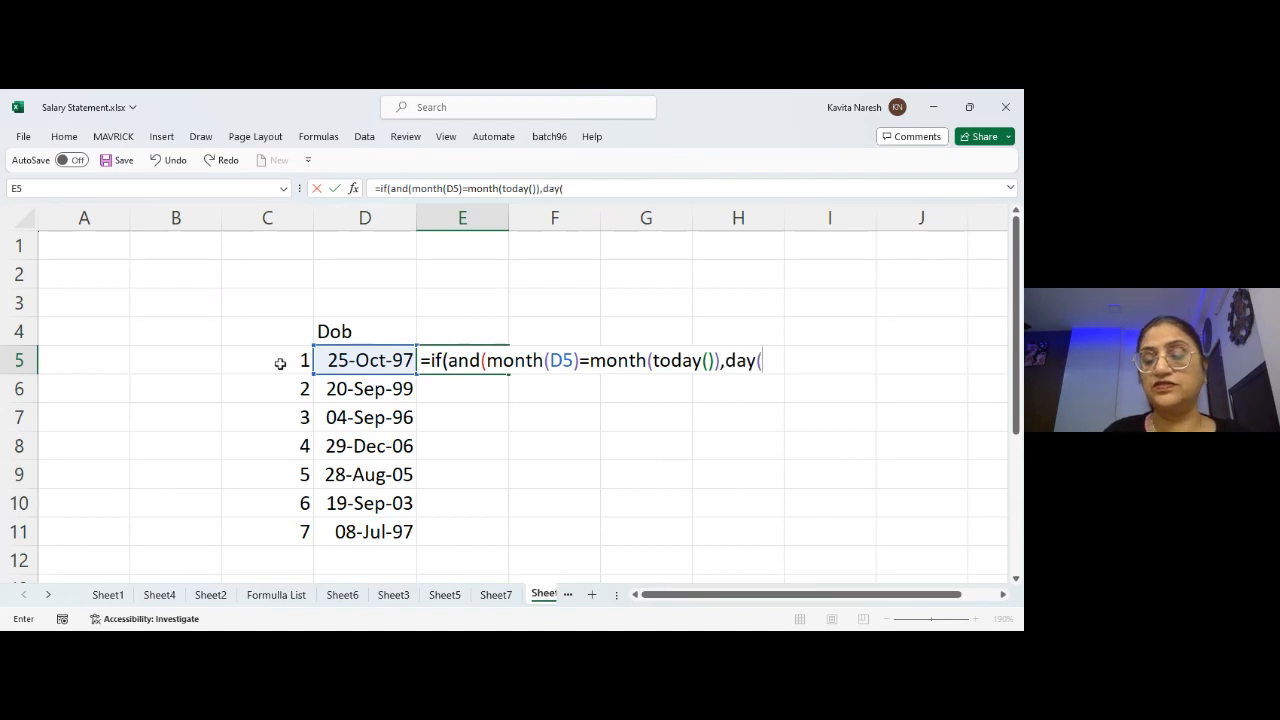
key("Left")
key("Left")
key("Right")
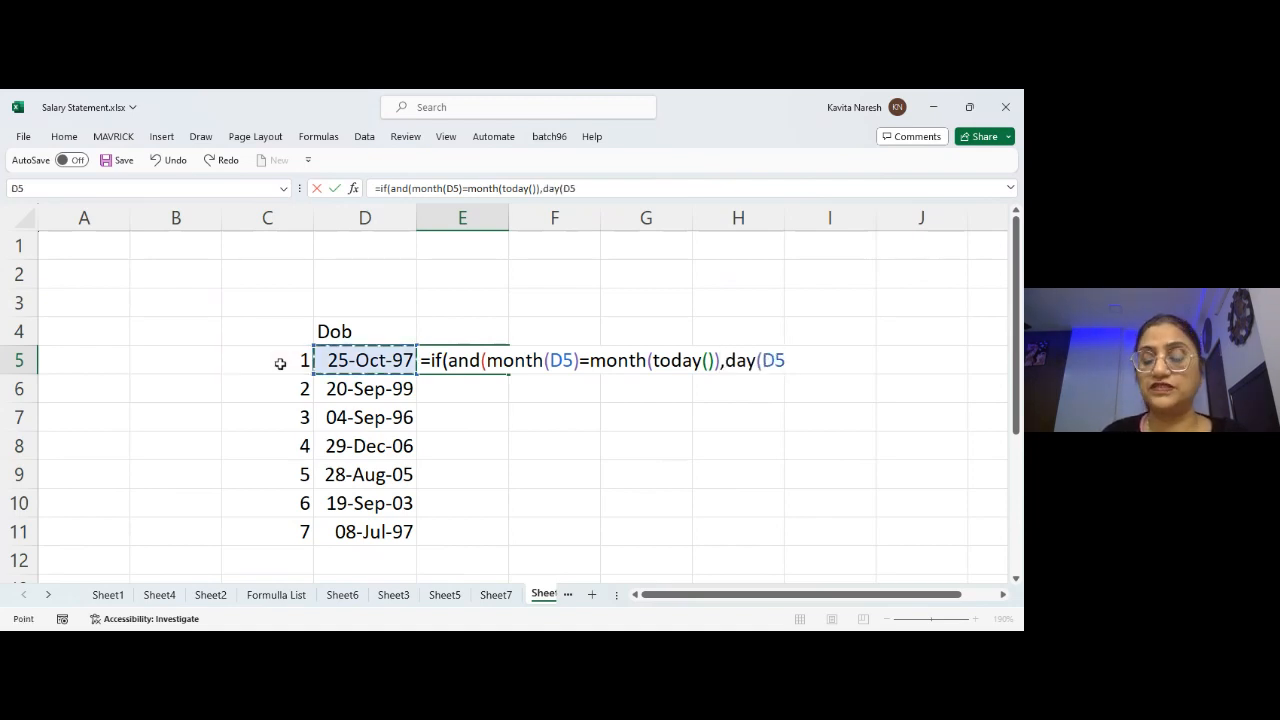
type(")")
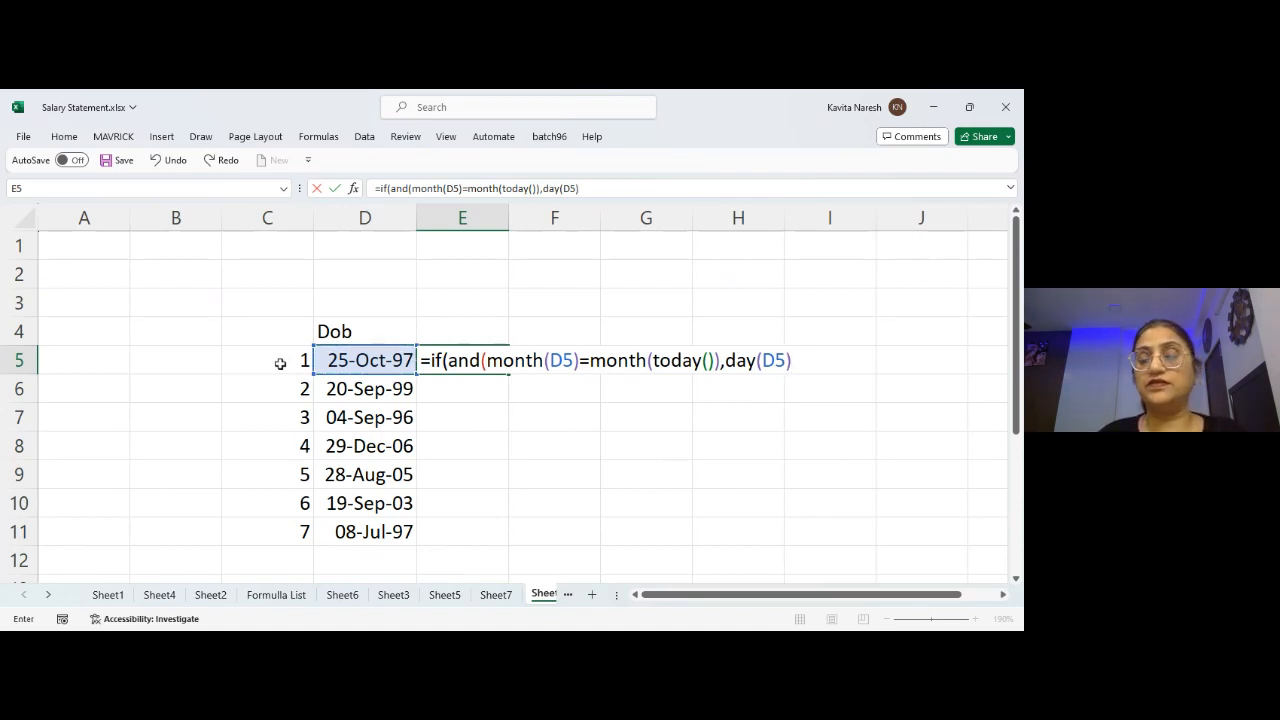
type("-1=")
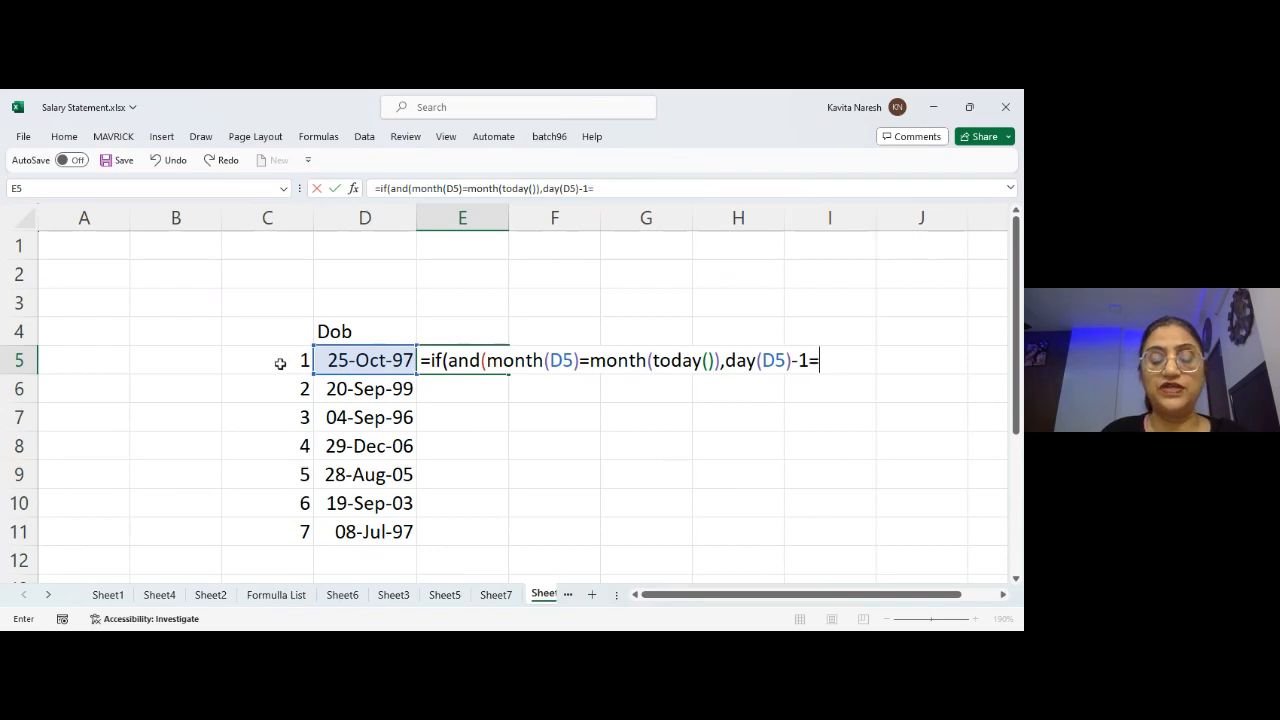
type("day")
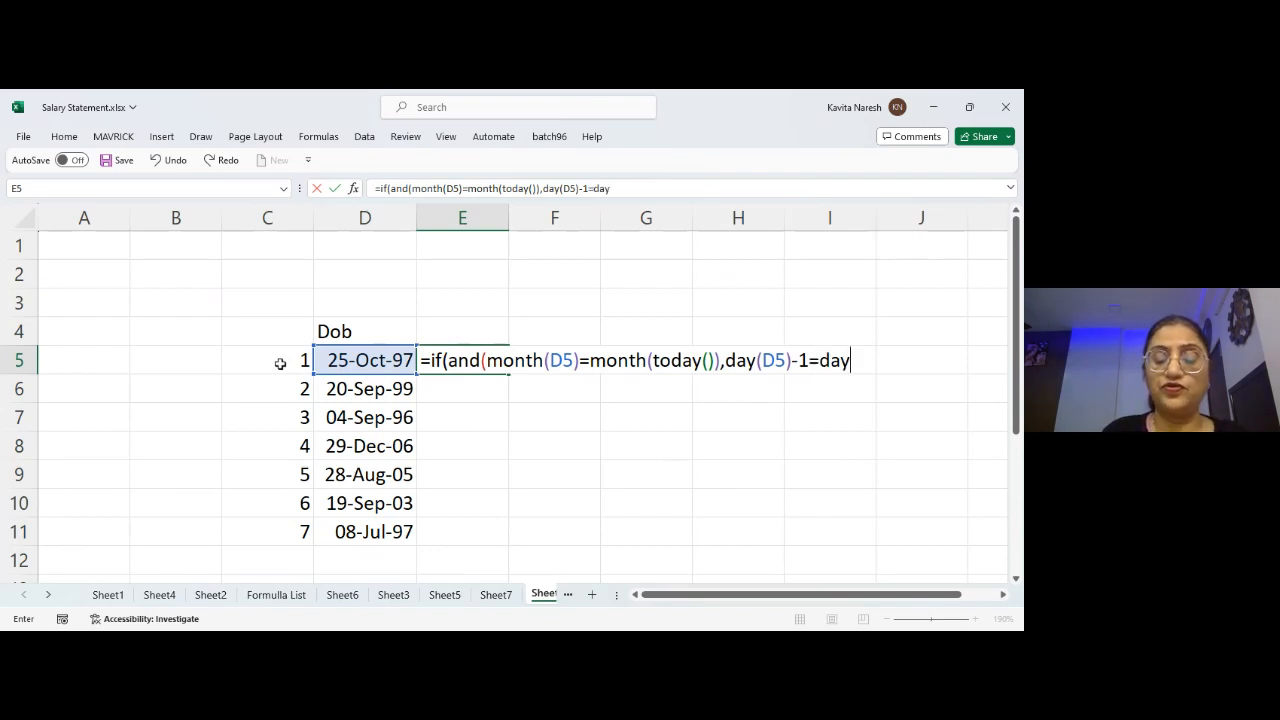
type("to")
key("BackSpace")
key("BackSpace")
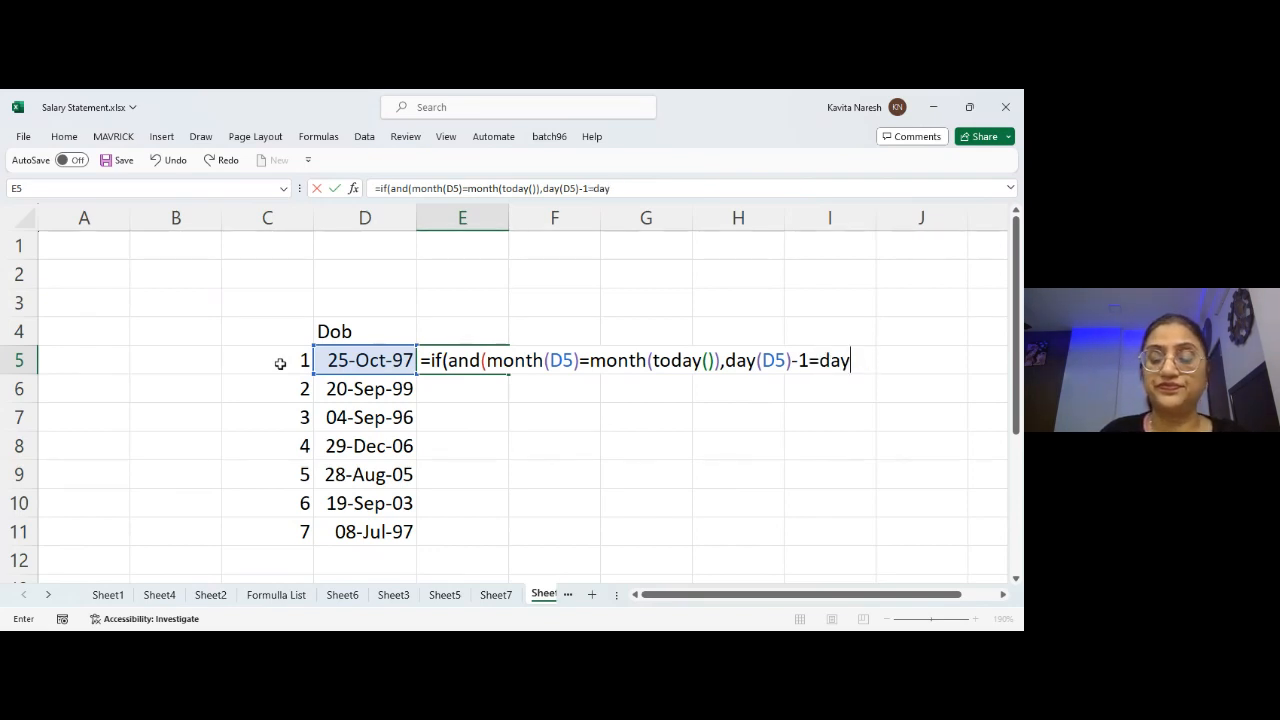
type("(today")
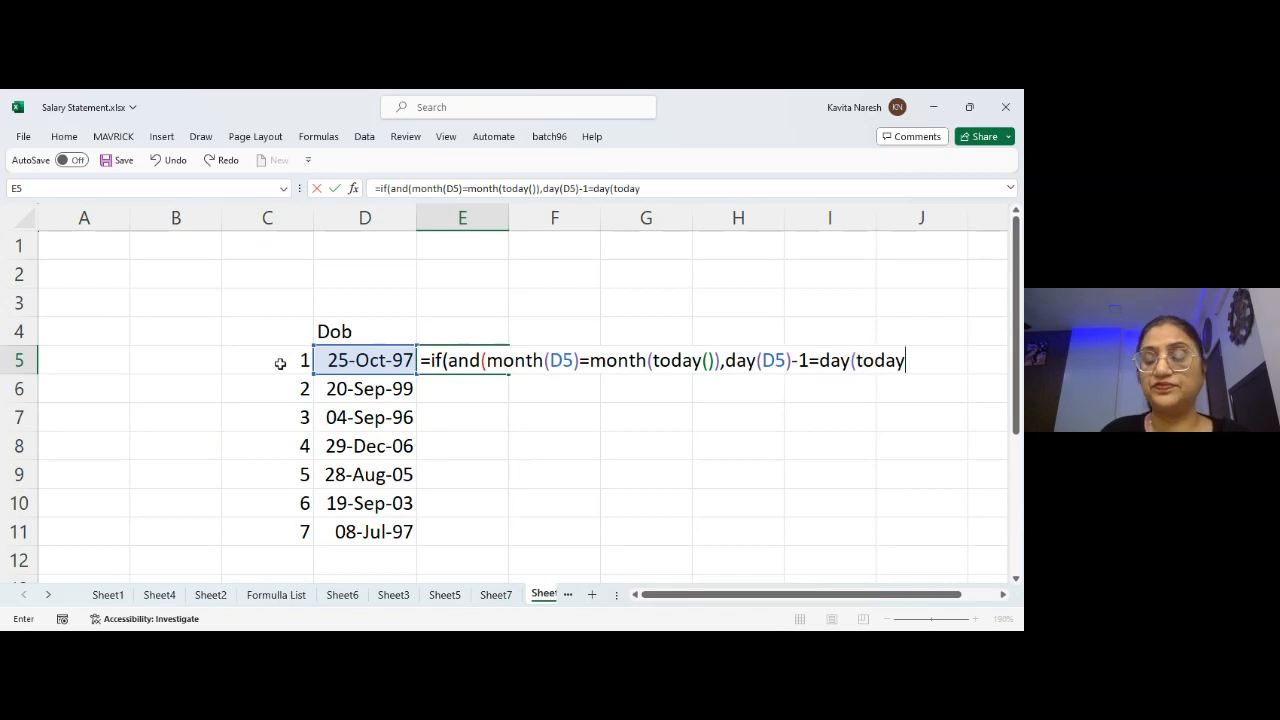
type("()))")
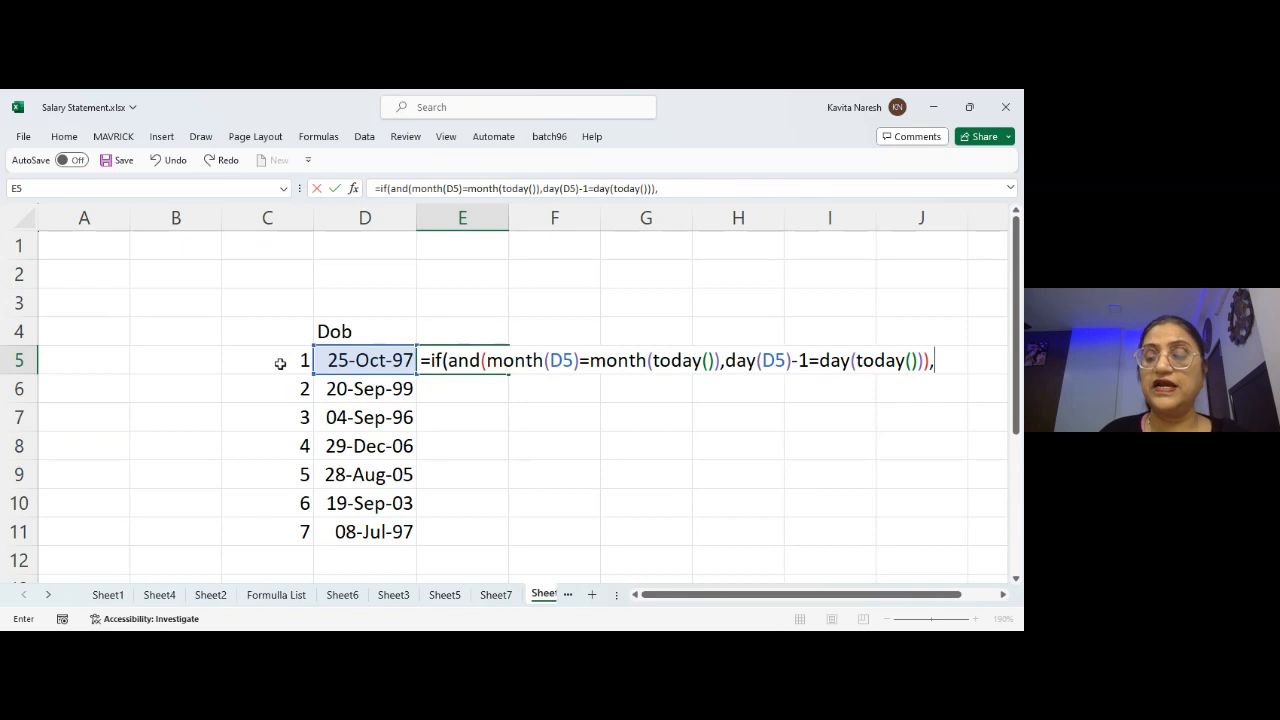
- Complete the E5 formula to return "Tomorrow is Birthday" or otherwise an empty string, and fill it down to E11
type("Tomo")
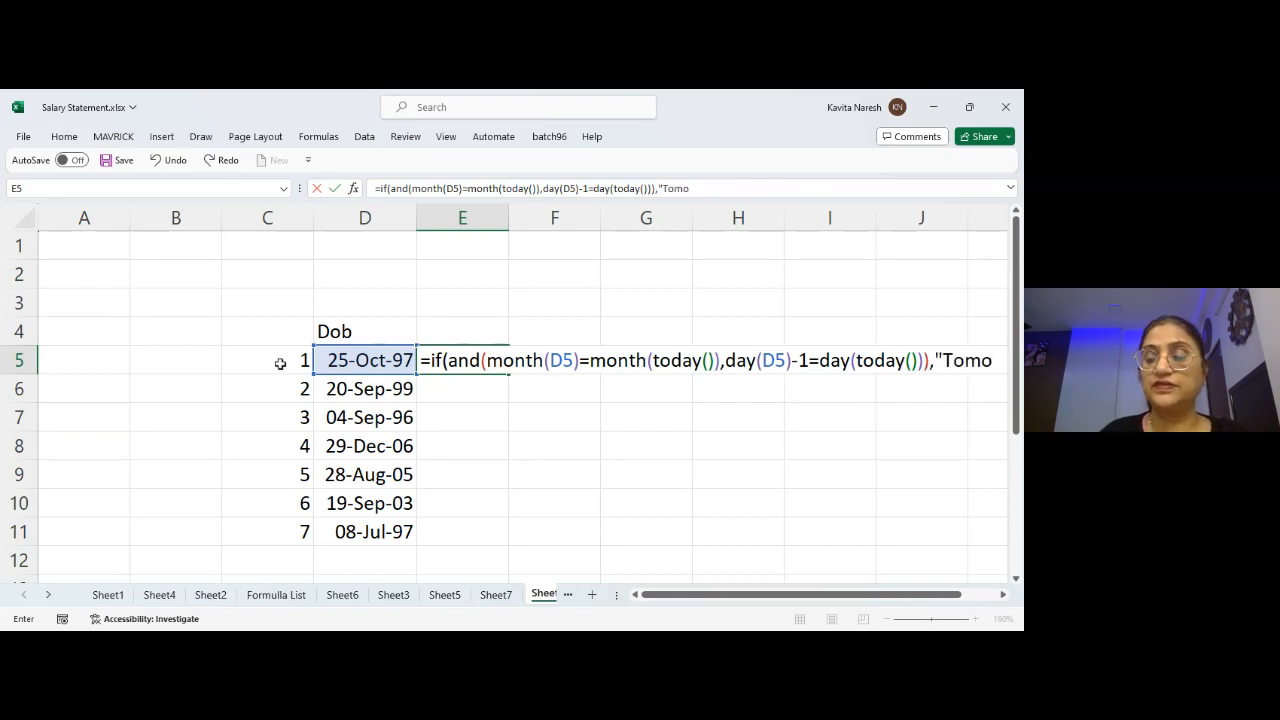
type("rrow")
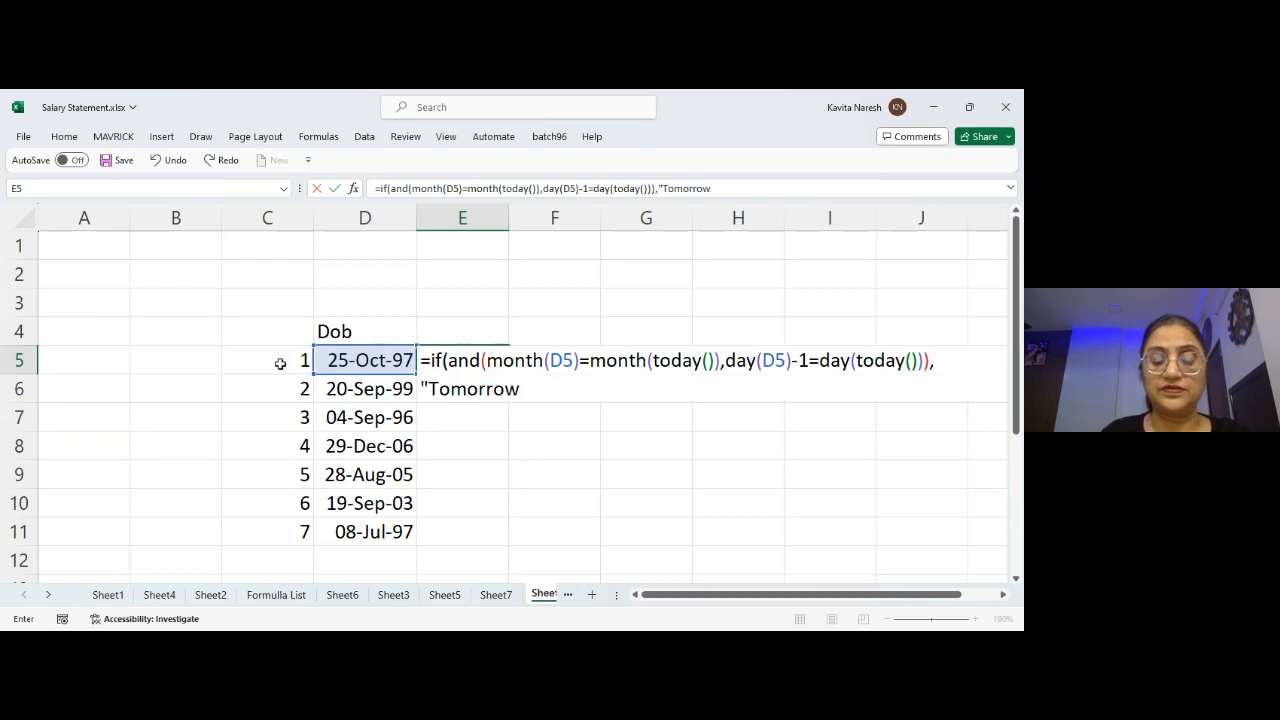
type(" is Bir")
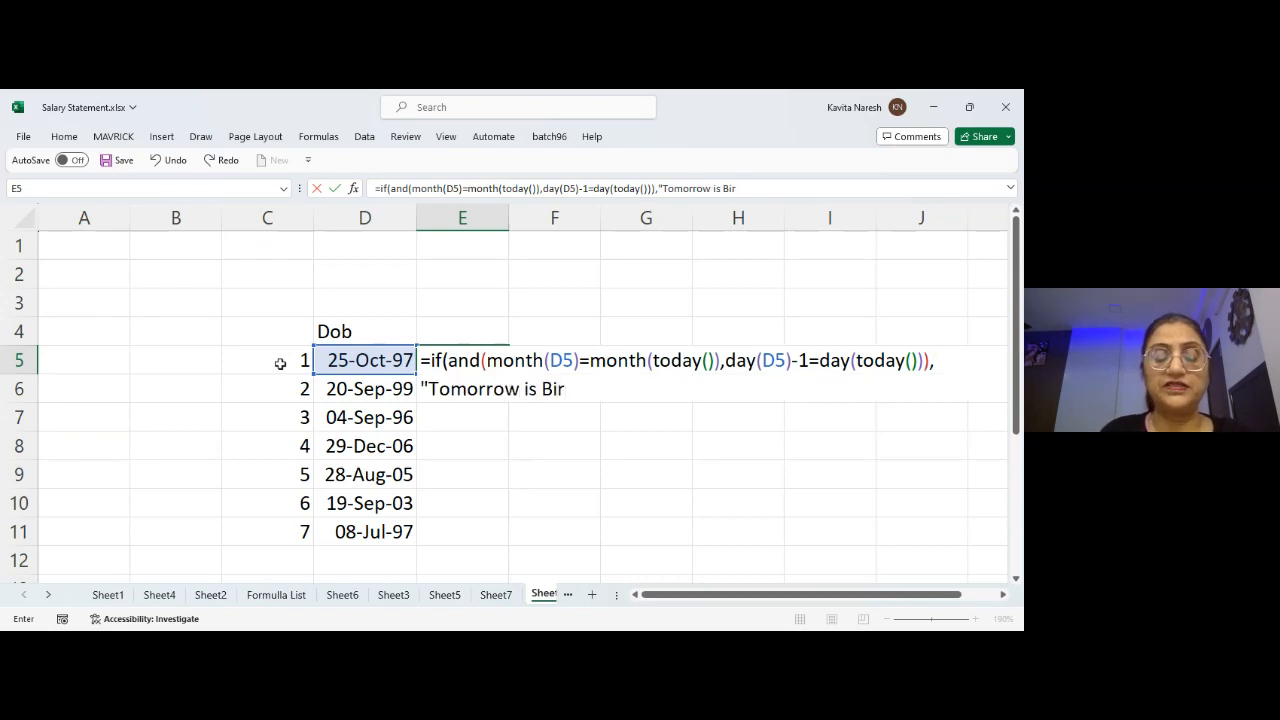
type("thday\",")
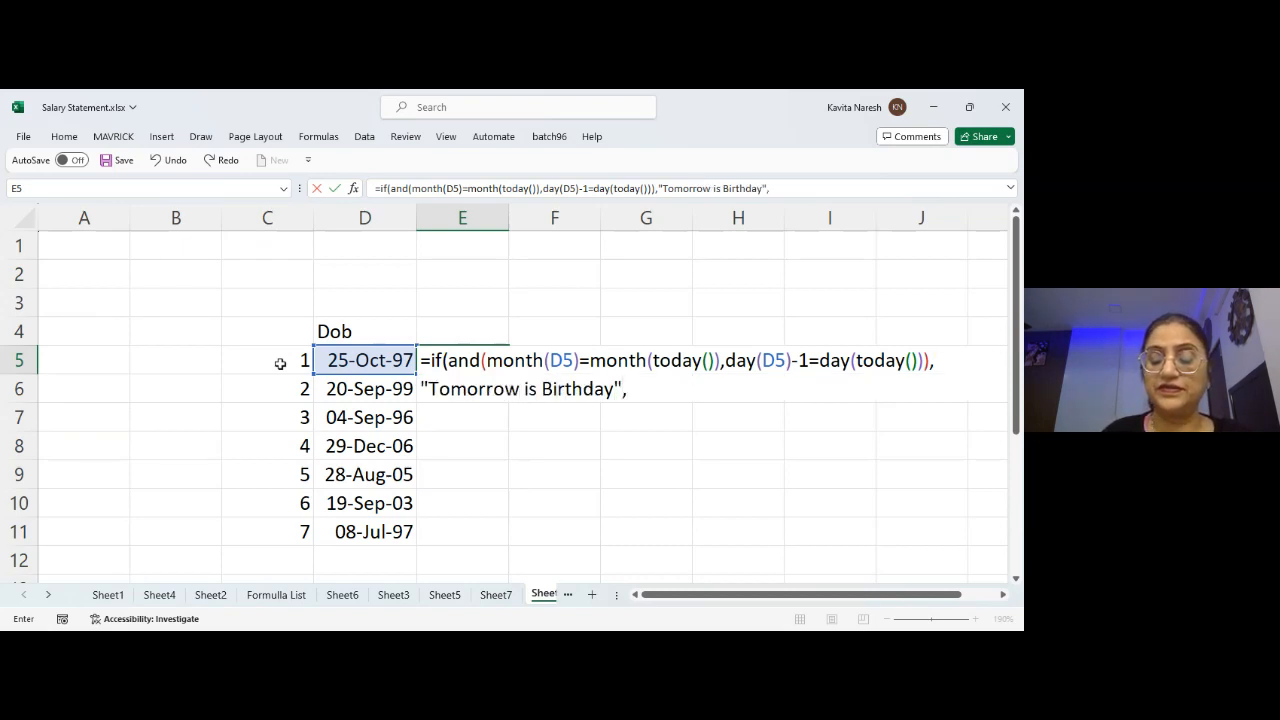
type("\"\")")
key("Return")
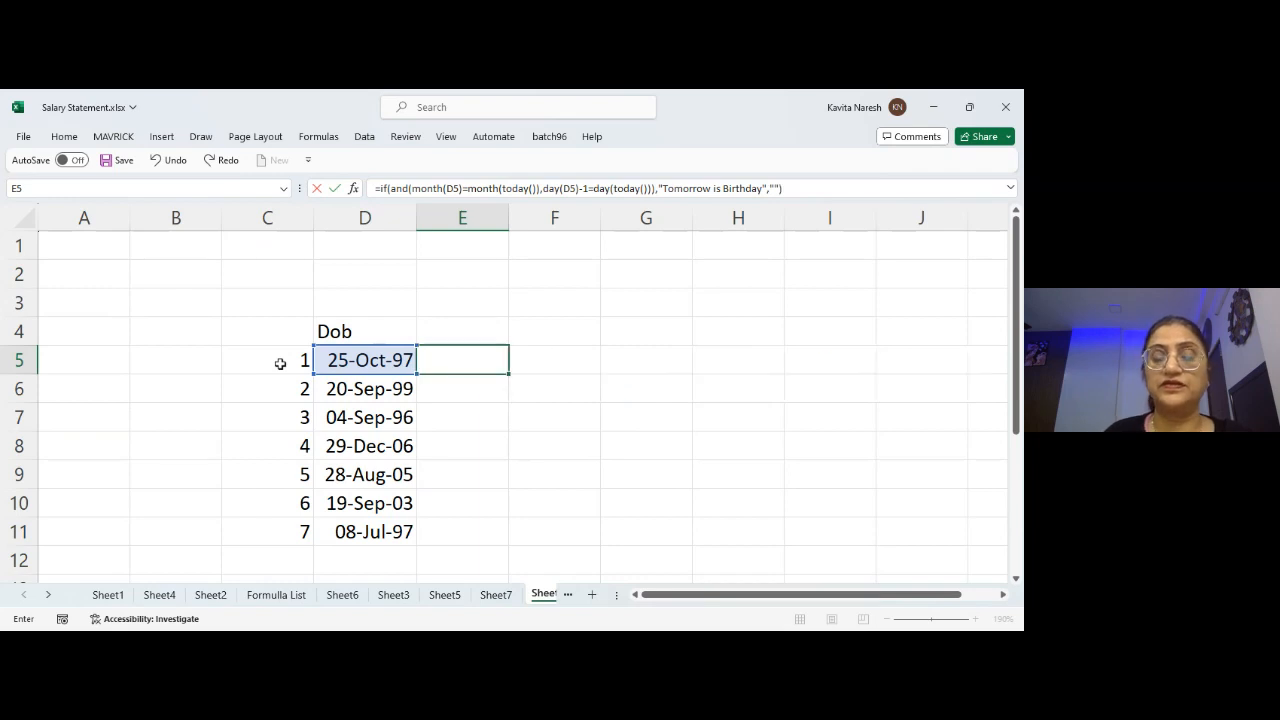
left_click(483, 350)
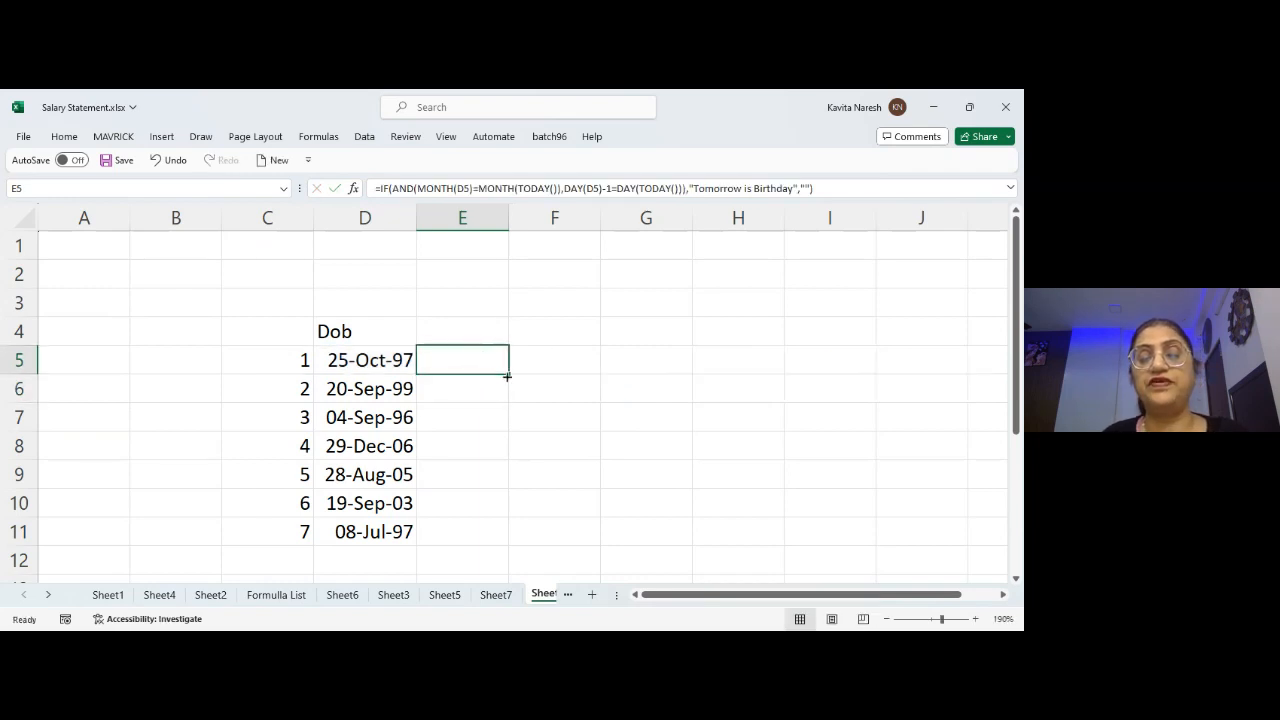
double_click(508, 376)
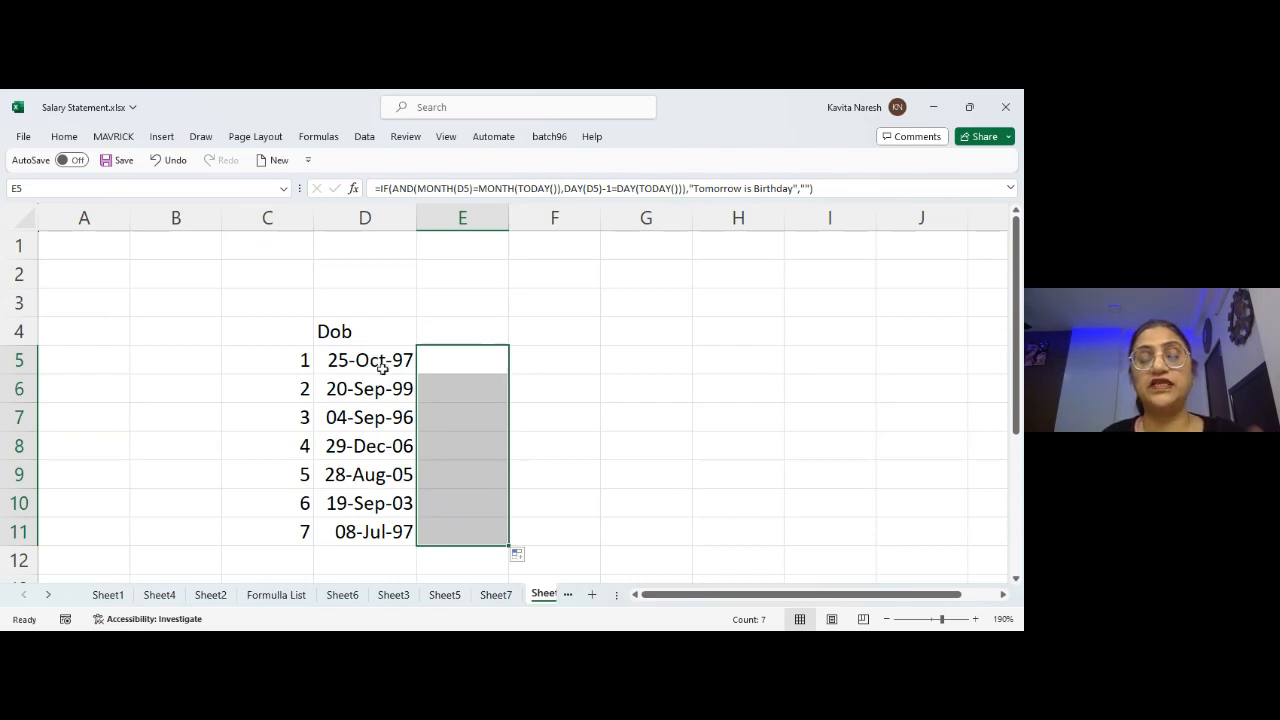
- Change the day part of the date in D8 to 22 and autofit column E to its contents
double_click(367, 449)
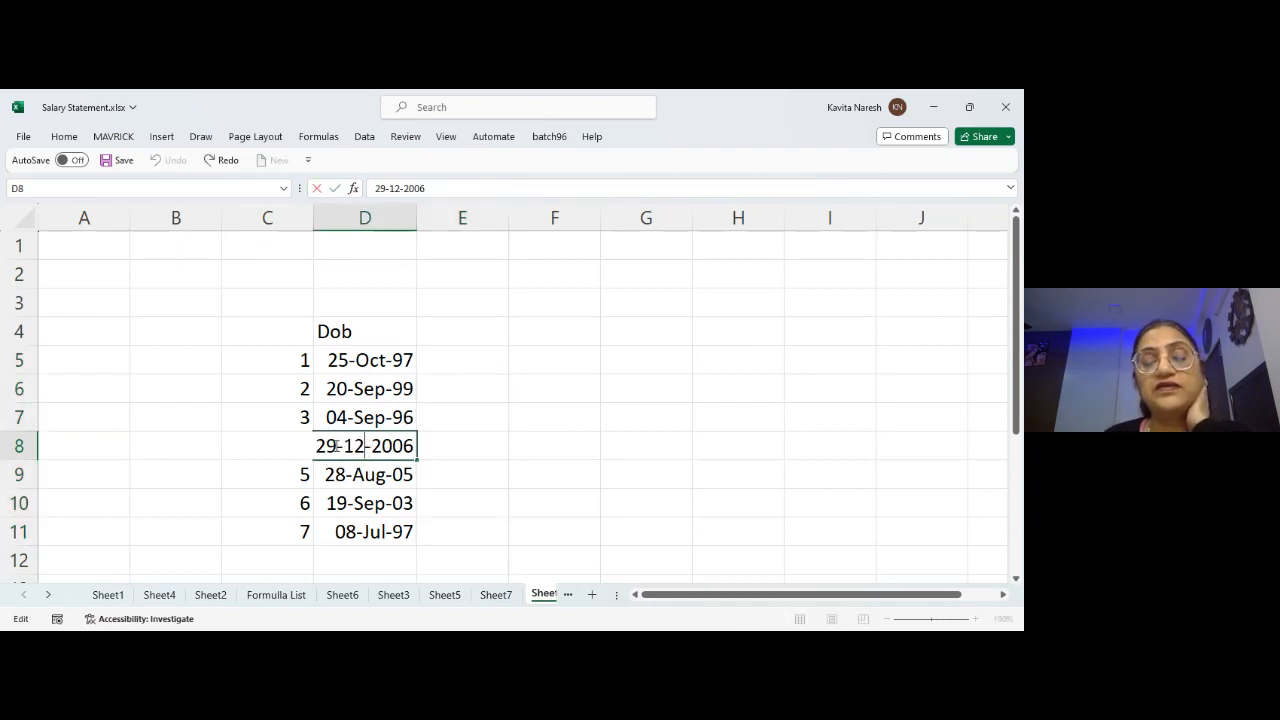
left_click(336, 446)
key("BackSpace")
type("2")
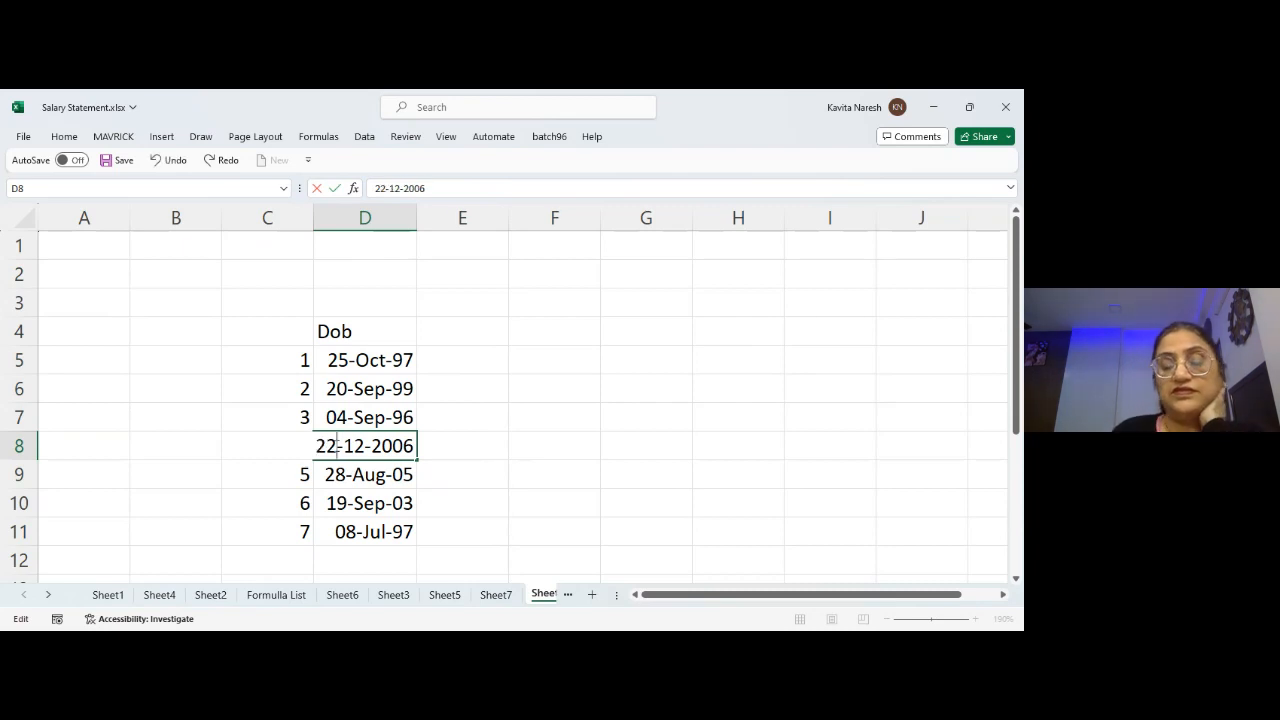
key("Return")
left_click(336, 446)
key("Right")
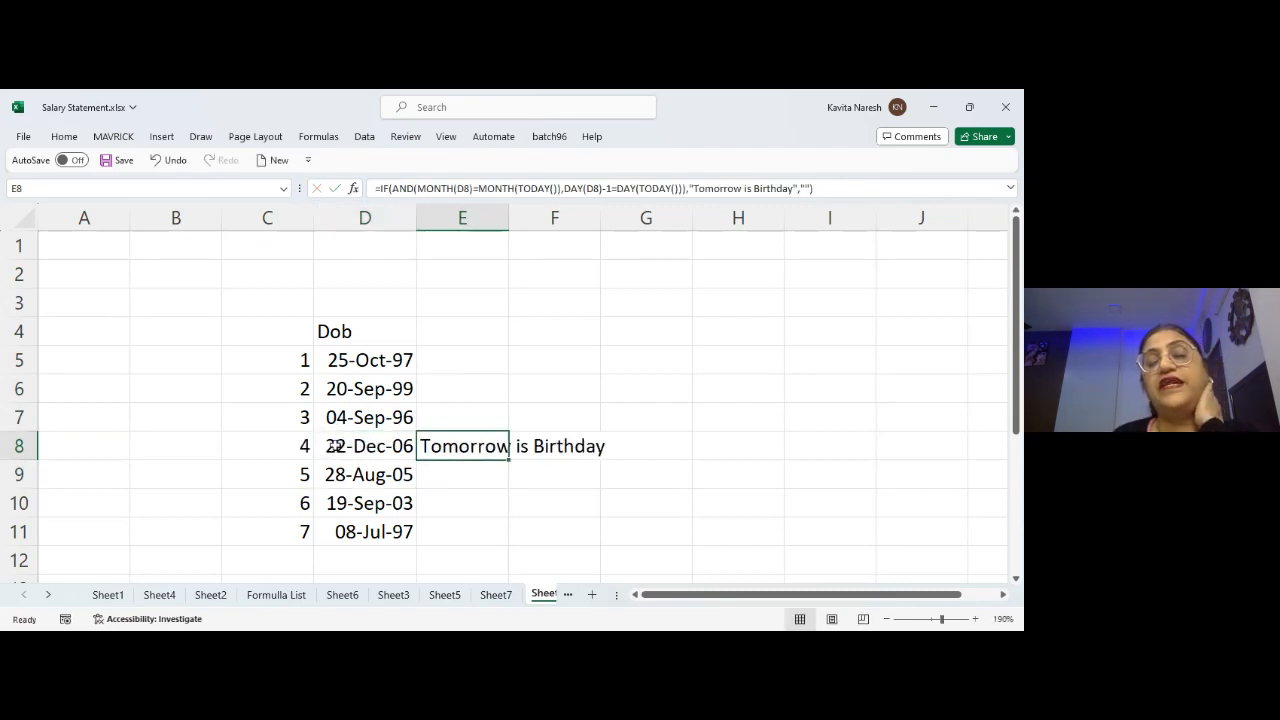
double_click(512, 223)
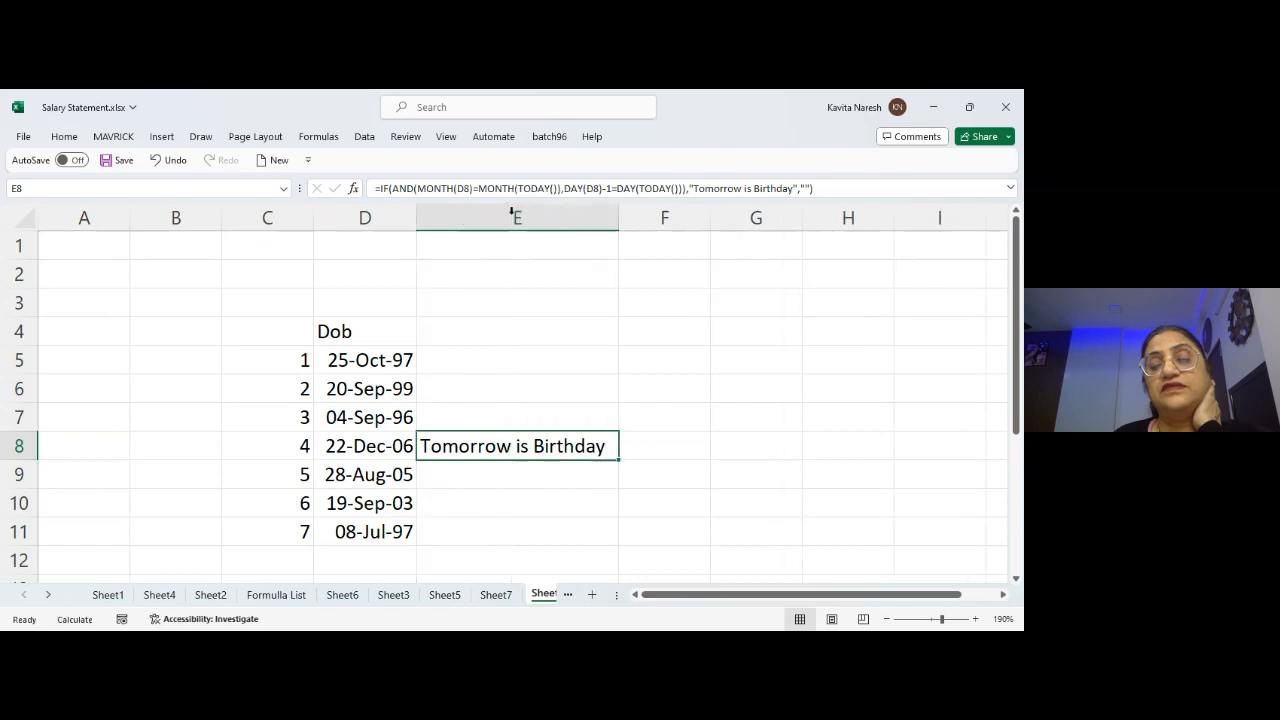
- Review the date in D8 and the birthday reminder formula in E5 without editing them
left_click(365, 448)
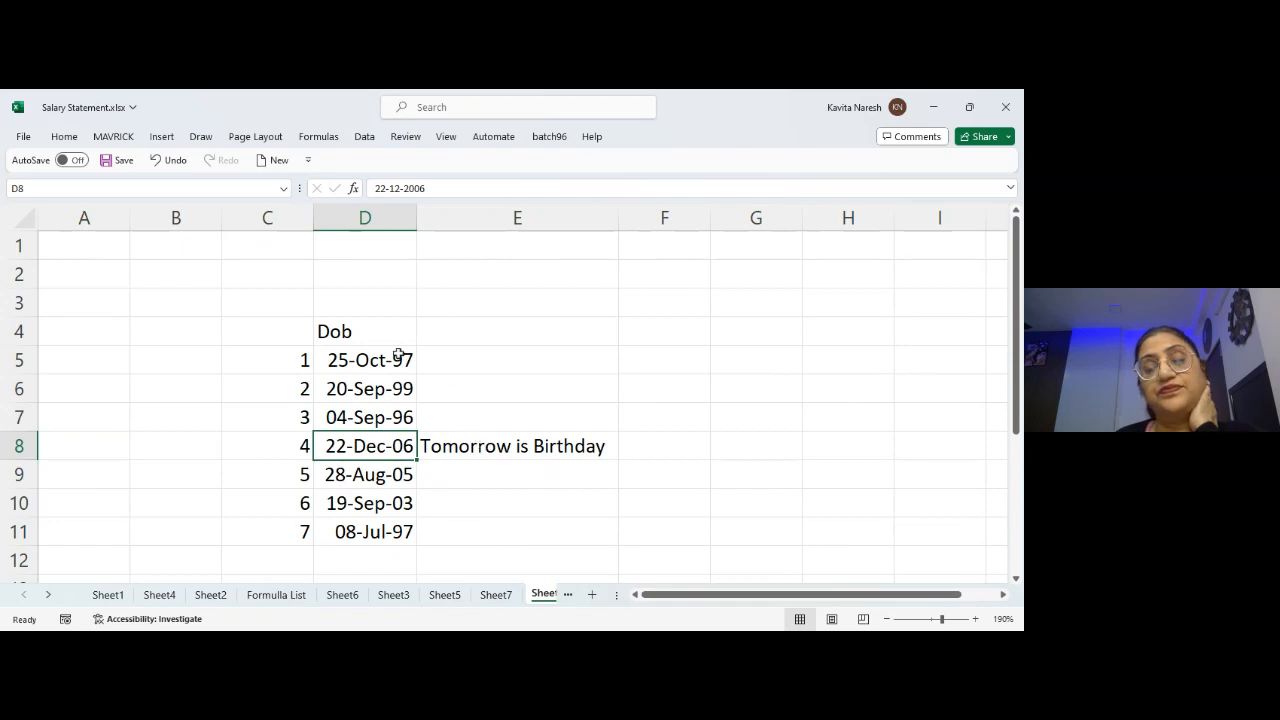
double_click(487, 360)
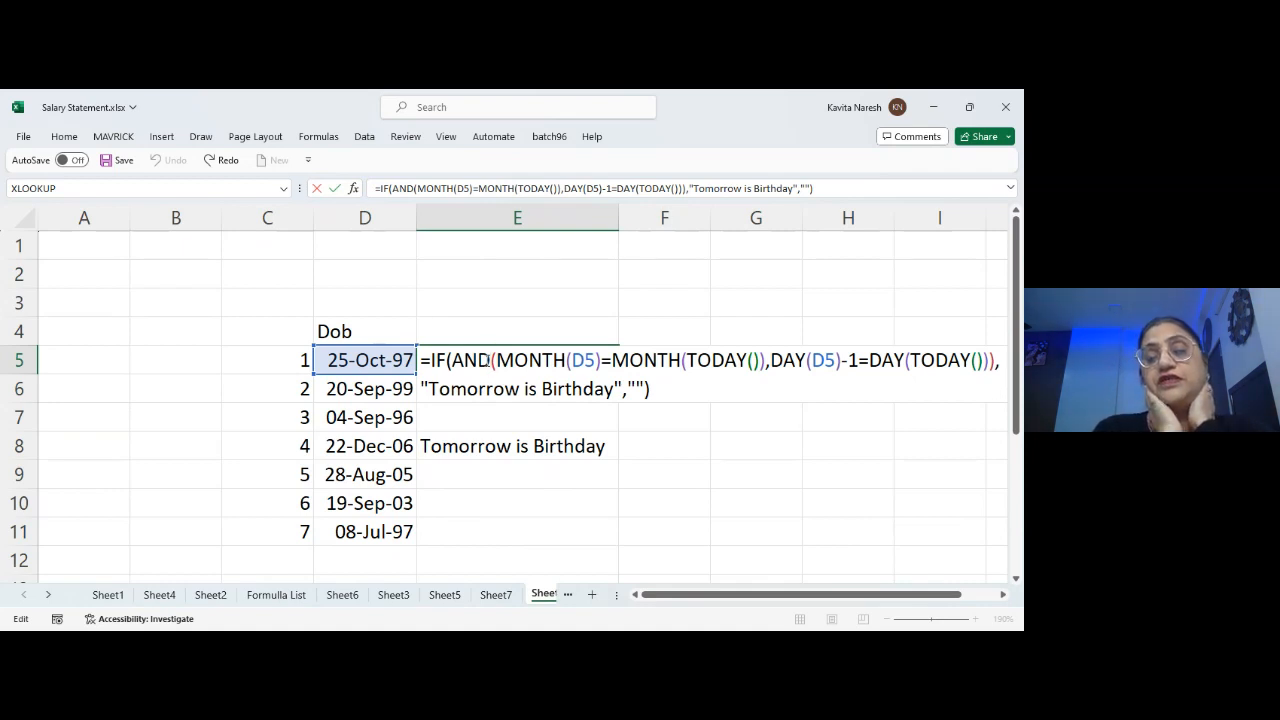
key("Return")
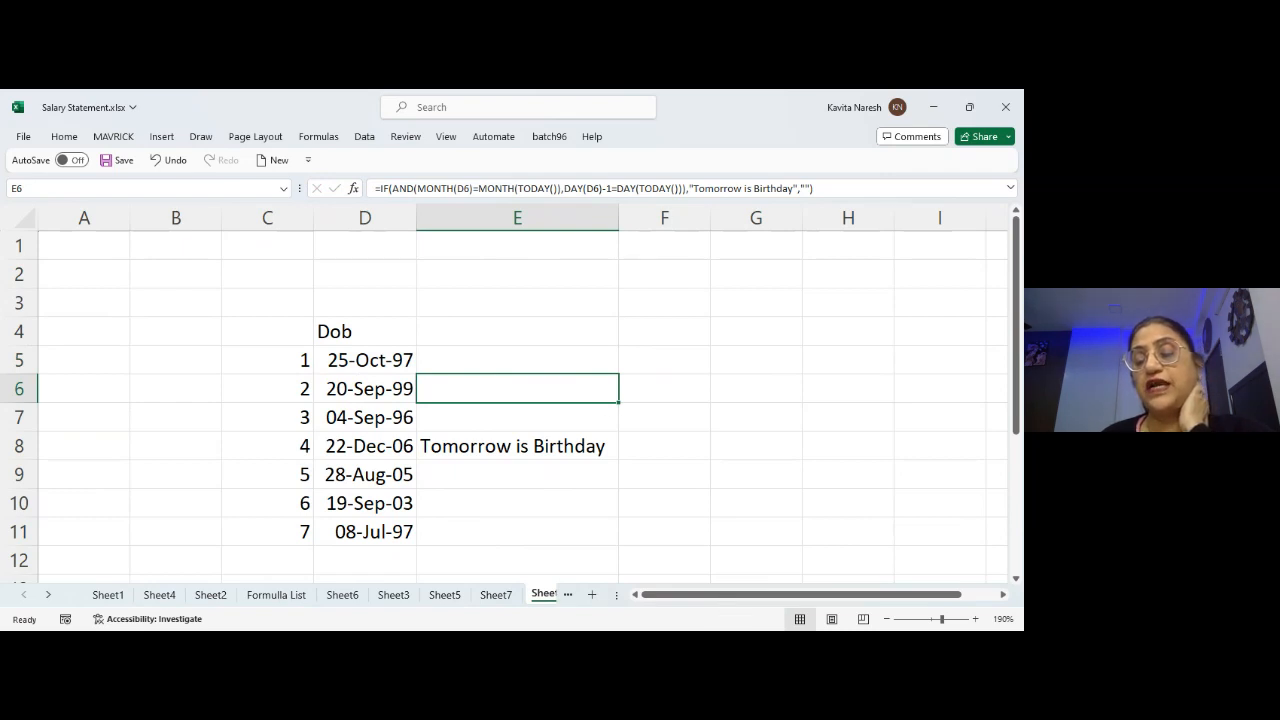
left_click(780, 540)
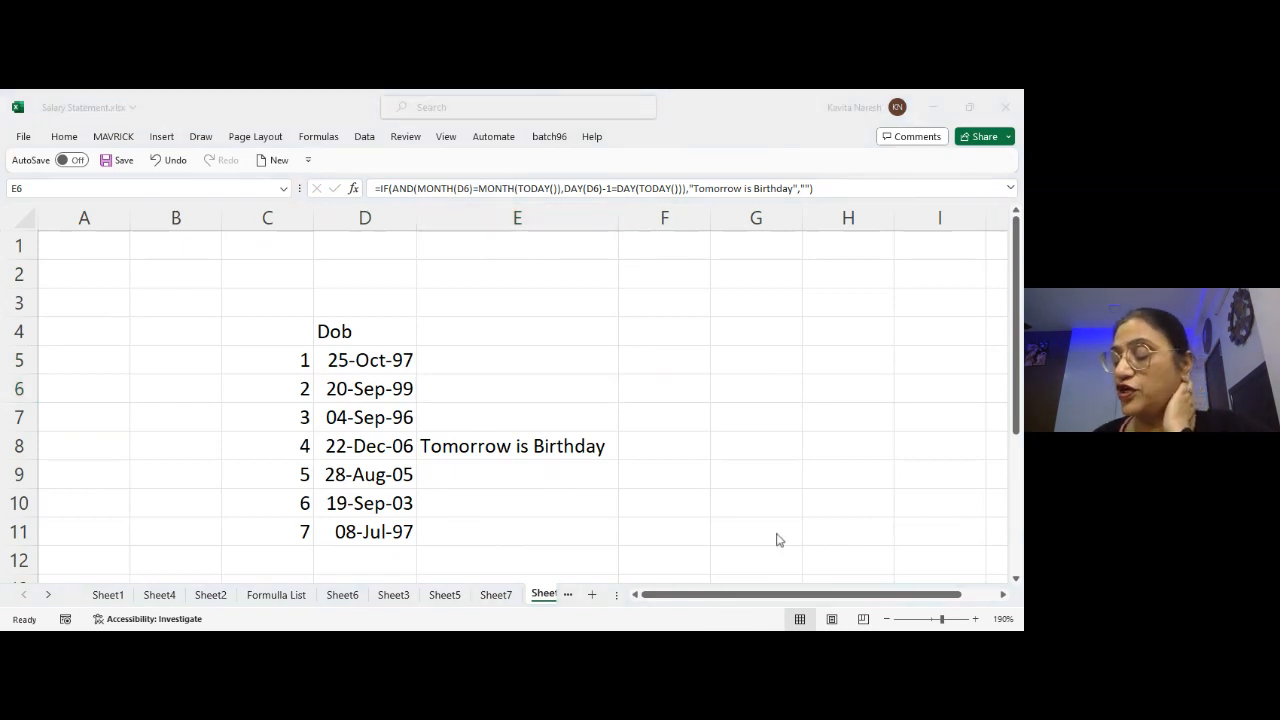